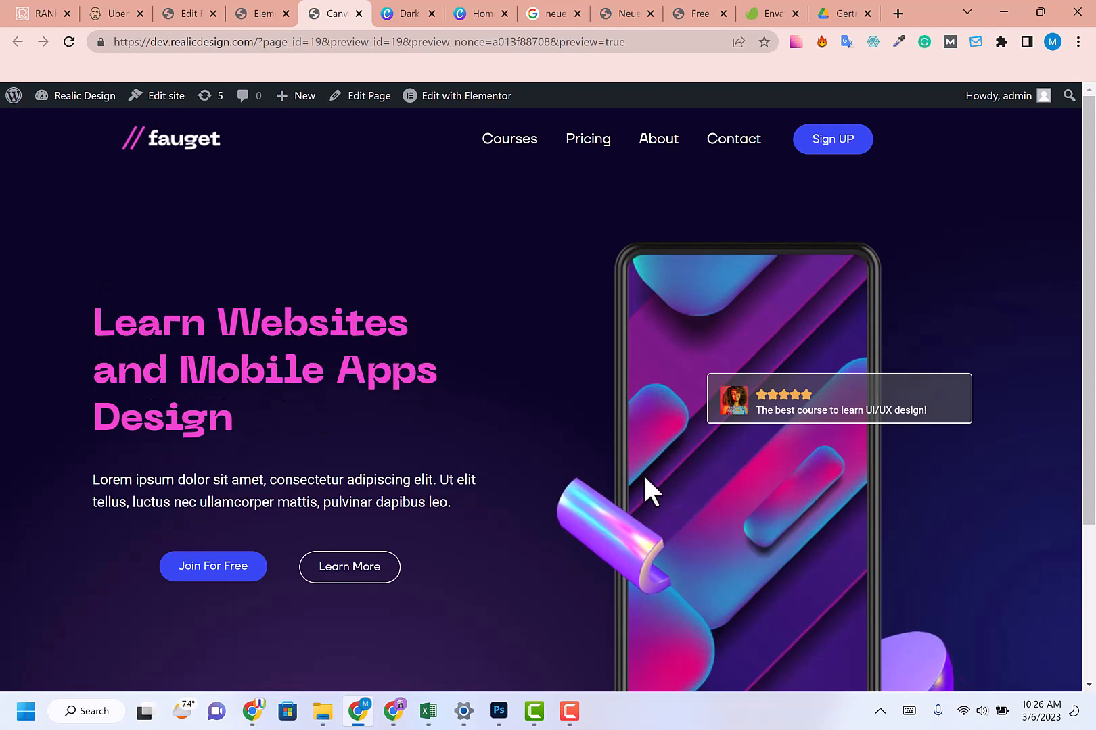
- Examine the finished landing page preview, from its header down to the hero text and phone graphic
{"action": "scroll", "coordinate": [644, 477], "scroll_direction": "down", "scroll_amount": 2}
{"action": "scroll", "coordinate": [928, 533], "scroll_direction": "up", "scroll_amount": 2}
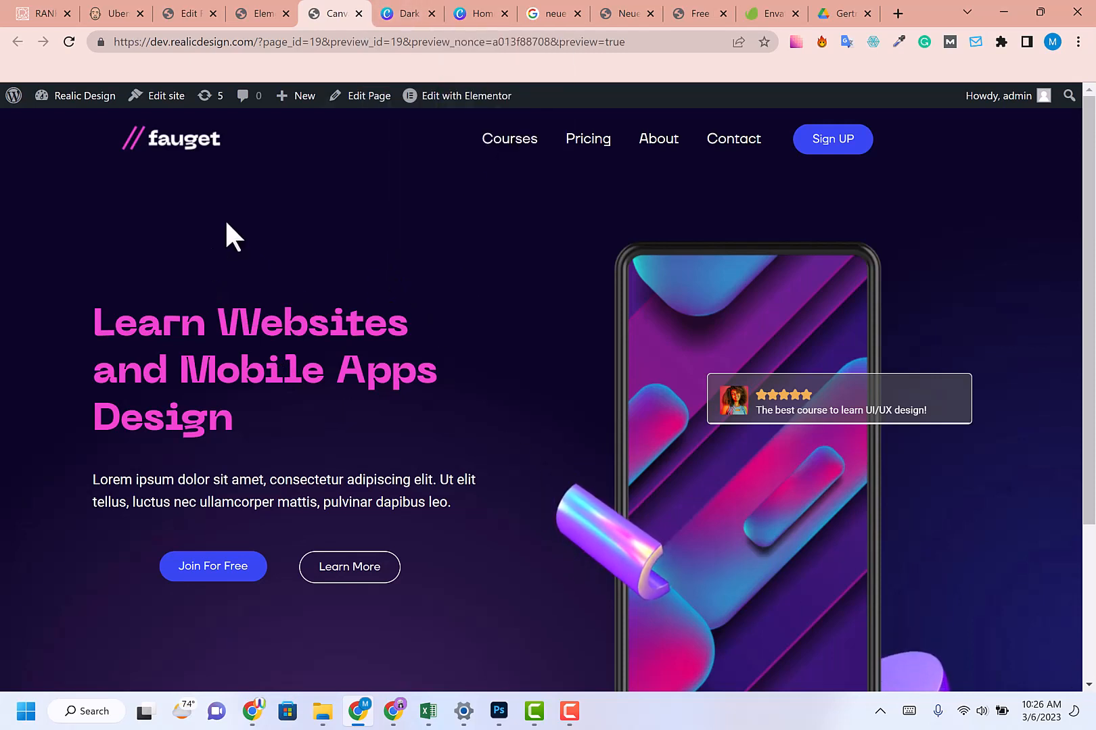
{"action": "scroll", "coordinate": [561, 470], "scroll_direction": "down", "scroll_amount": 1}
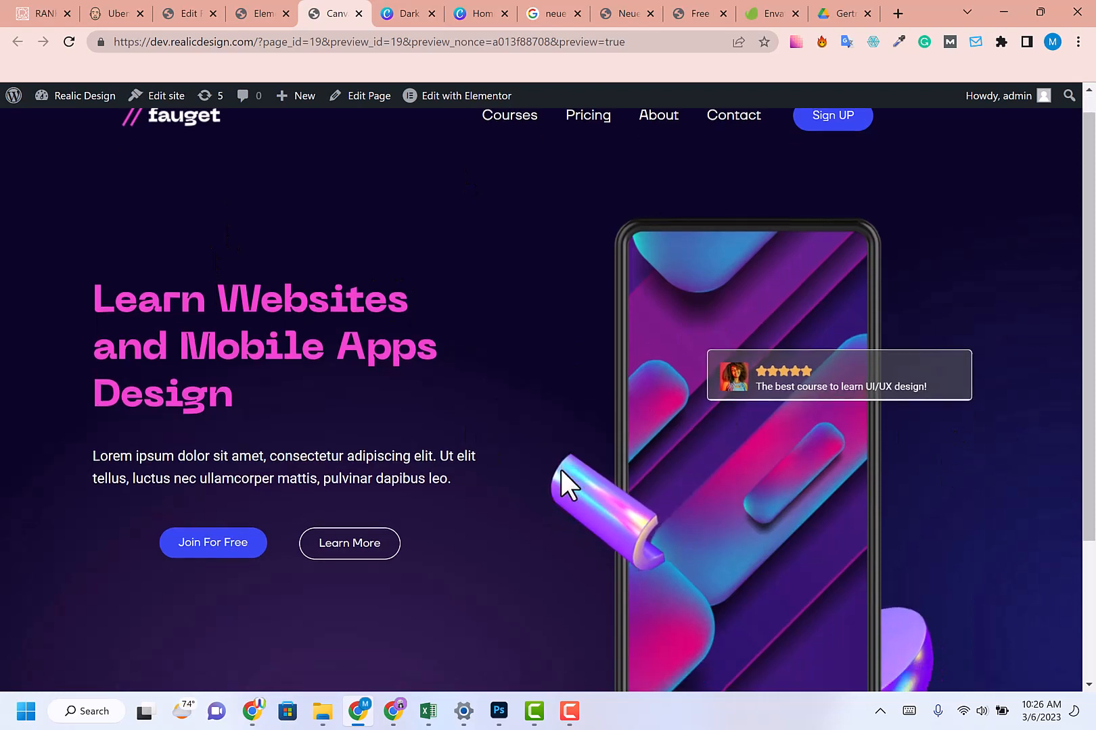
{"action": "scroll", "coordinate": [560, 470], "scroll_direction": "up", "scroll_amount": 1}
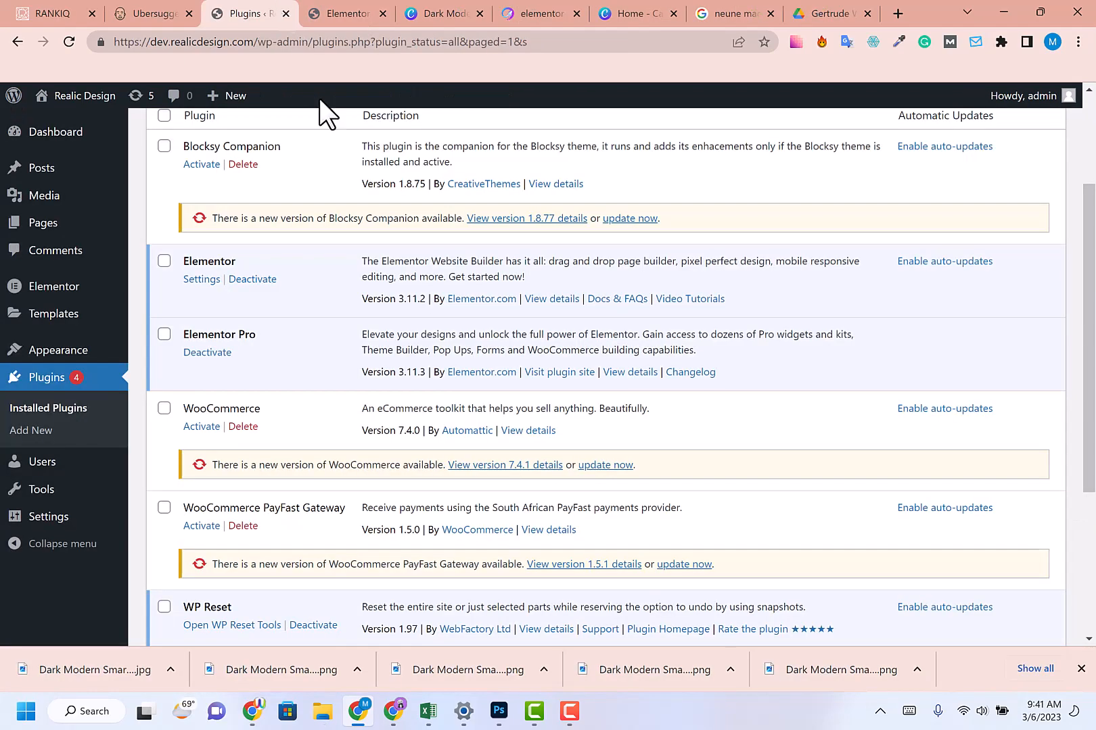
- Review the installed plugins list, highlighting the Elementor and Elementor Pro entries
{"action": "scroll", "coordinate": [930, 393], "scroll_direction": "up", "scroll_amount": 1}
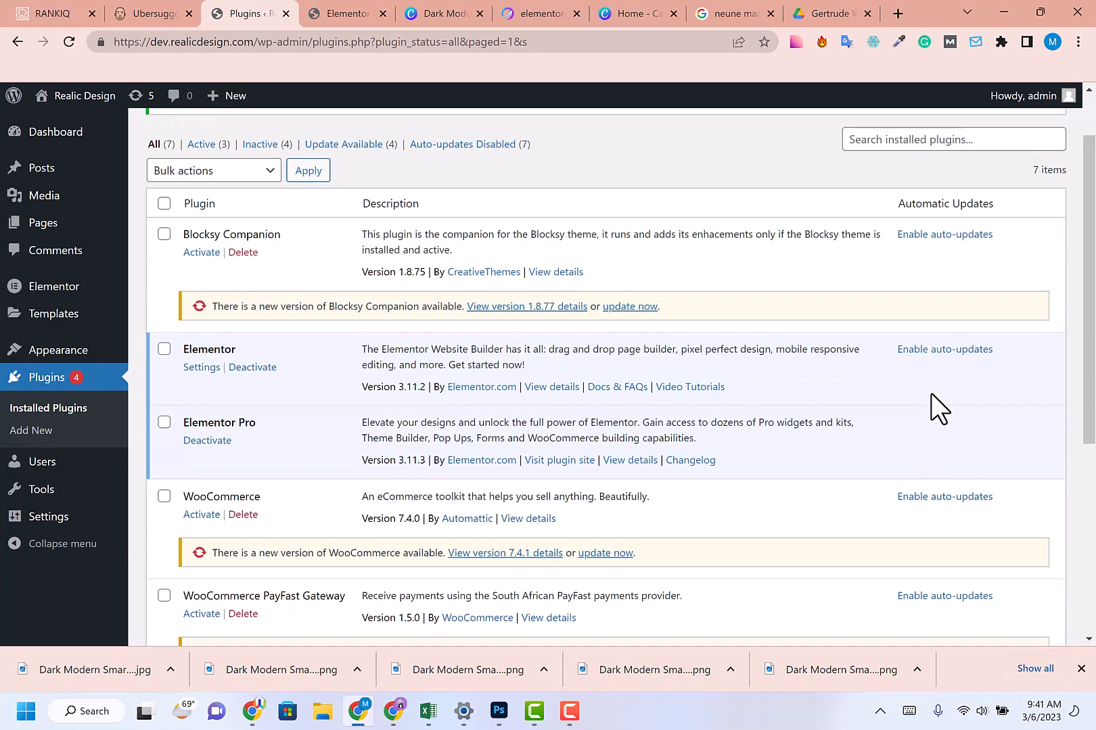
{"action": "scroll", "coordinate": [931, 393], "scroll_direction": "up", "scroll_amount": 1}
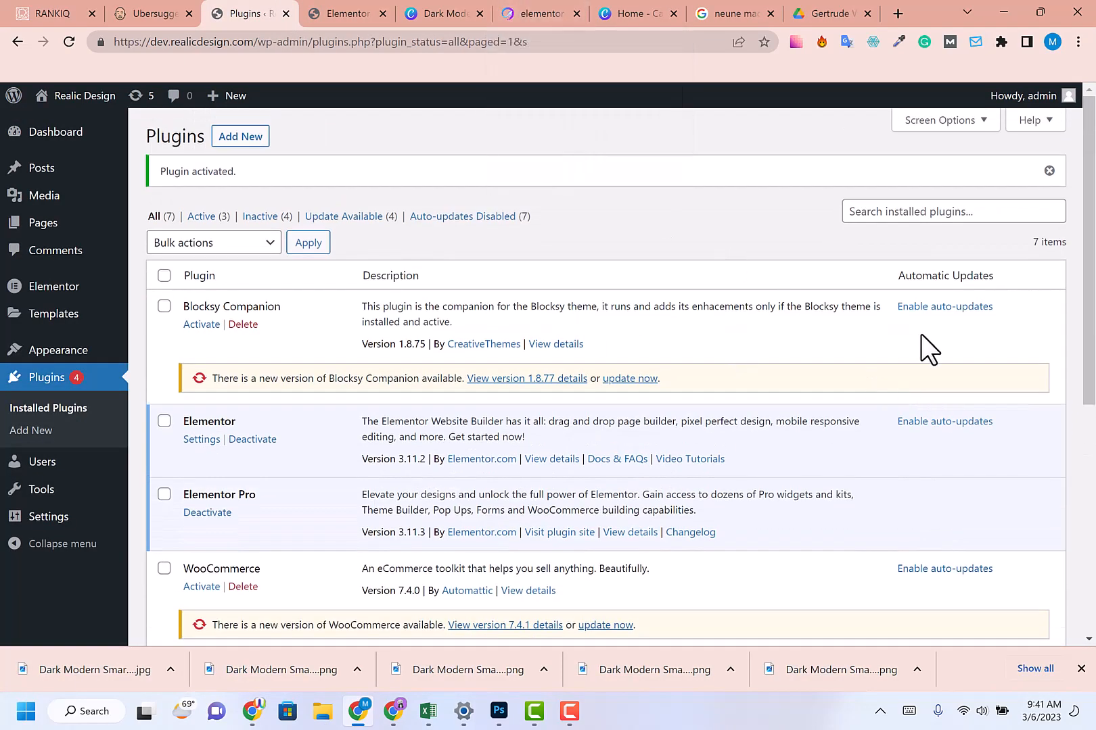
{"action": "scroll", "coordinate": [920, 334], "scroll_direction": "down", "scroll_amount": 2}
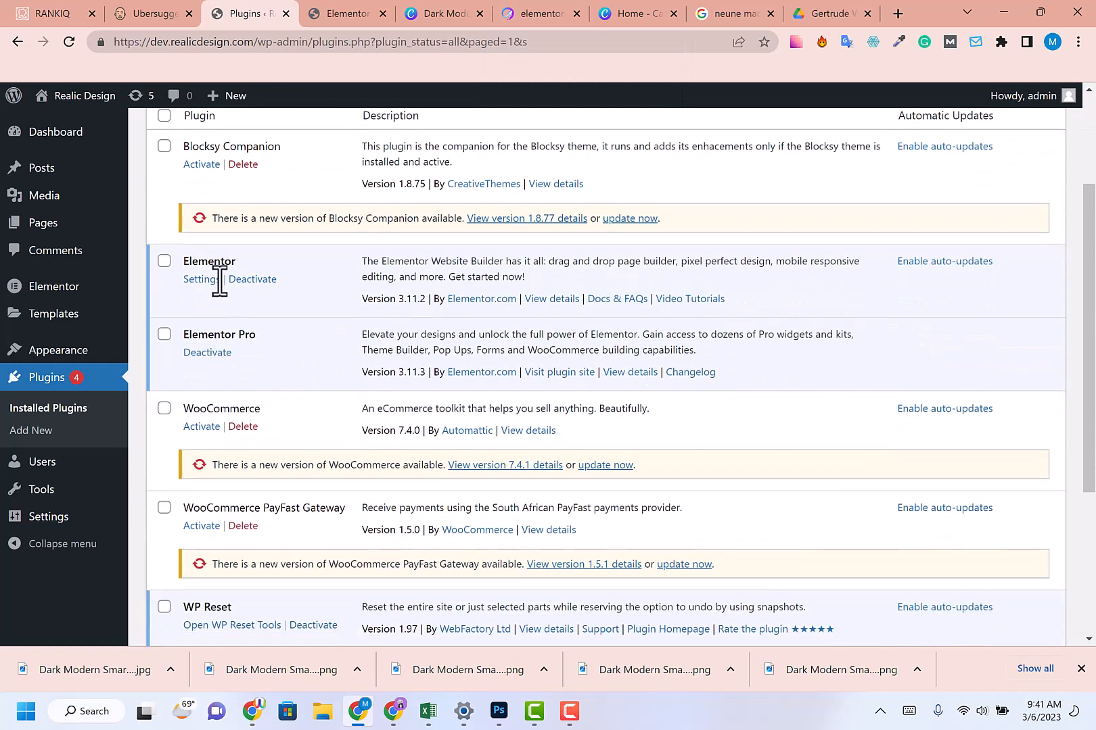
{"action": "left_click_drag", "start_coordinate": [260, 255], "coordinate": [188, 259]}
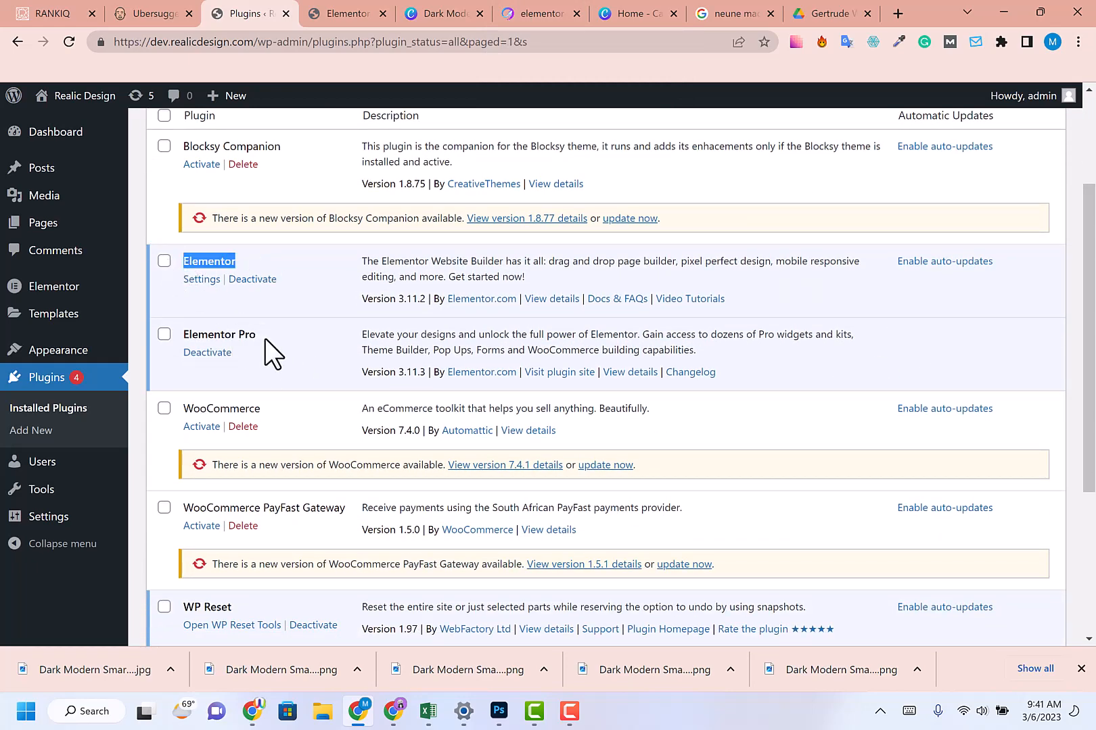
{"action": "left_click_drag", "start_coordinate": [258, 336], "coordinate": [194, 336]}
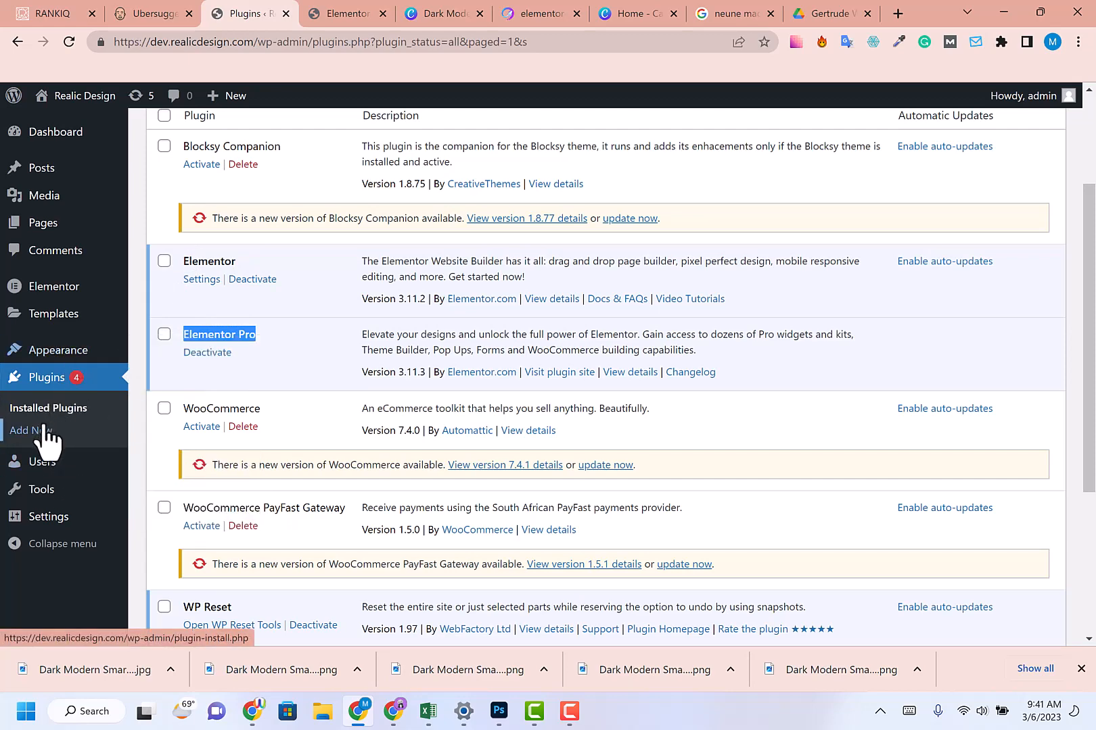
- Open the page for adding new plugins in a separate tab and search for elementor
{"action": "right_click", "coordinate": [42, 431]}
{"action": "left_click", "coordinate": [119, 441]}
{"action": "left_click", "coordinate": [318, 13]}
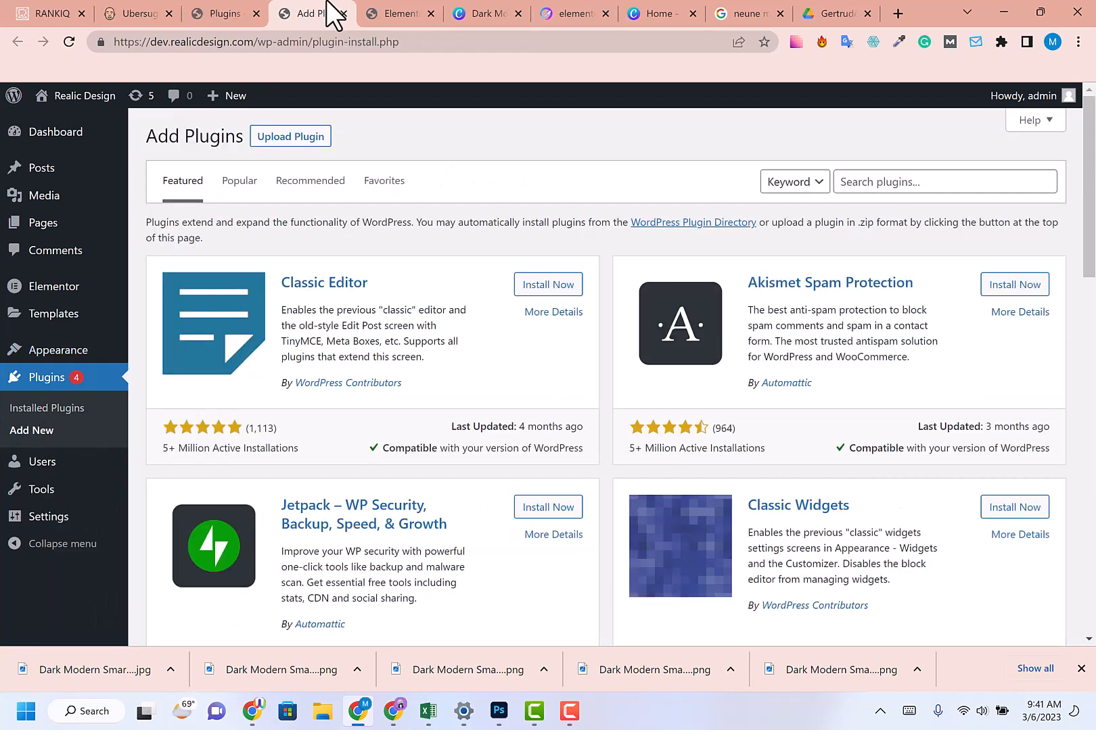
{"action": "left_click", "coordinate": [925, 186]}
{"action": "type", "text": "elementor"}
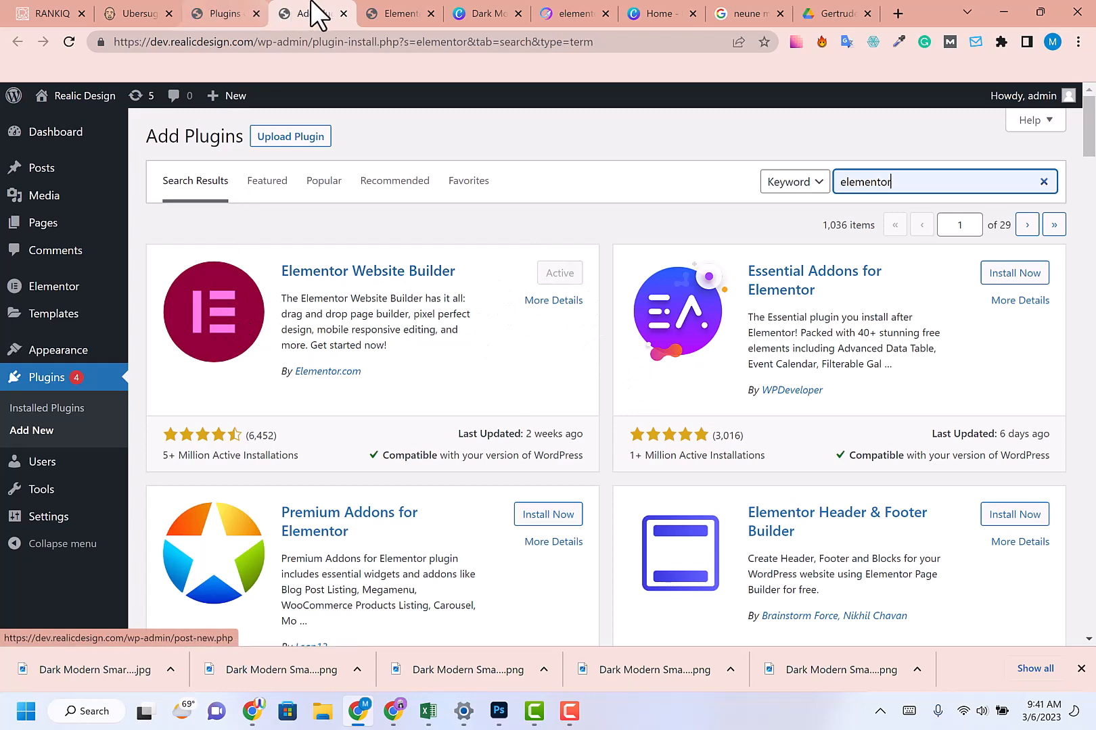
{"action": "left_click", "coordinate": [234, 13]}
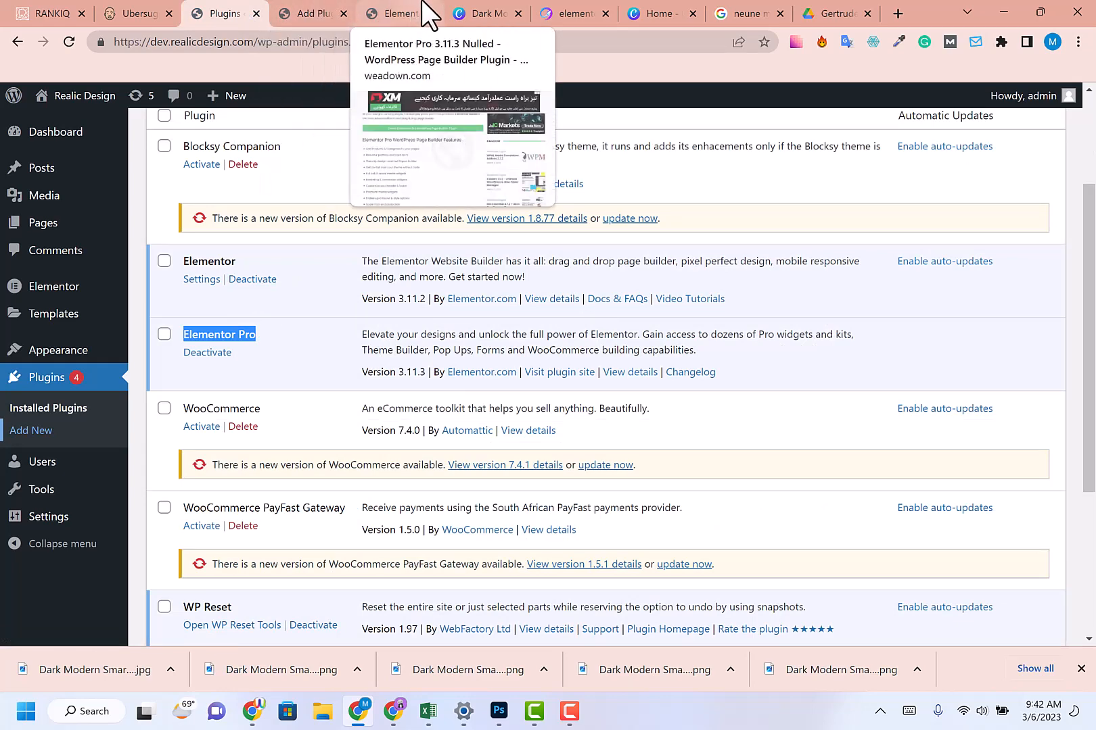
{"action": "left_click", "coordinate": [583, 8]}
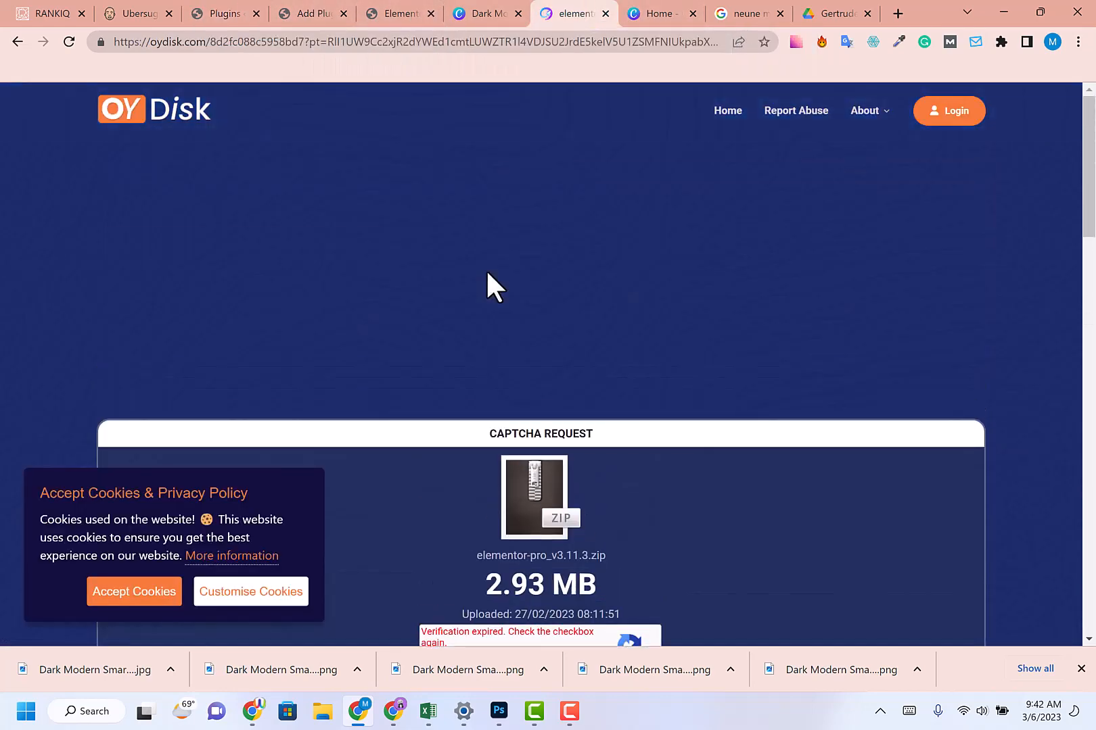
{"action": "left_click", "coordinate": [477, 11]}
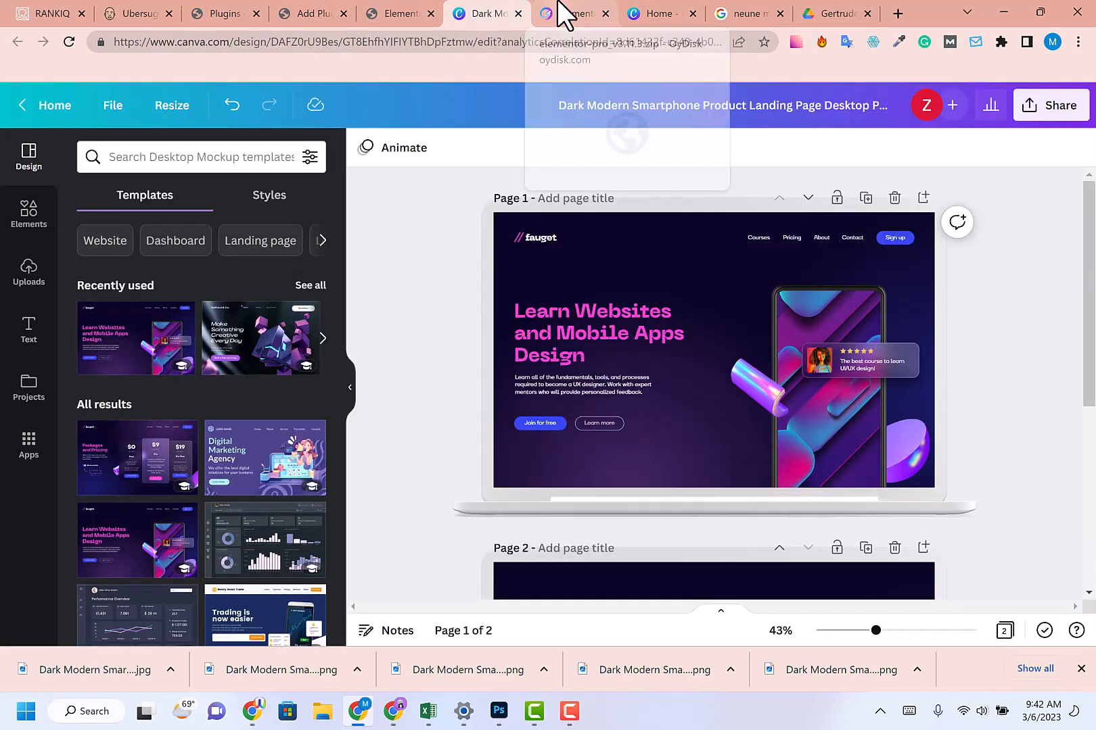
{"action": "left_click", "coordinate": [563, 11]}
{"action": "left_click", "coordinate": [506, 11]}
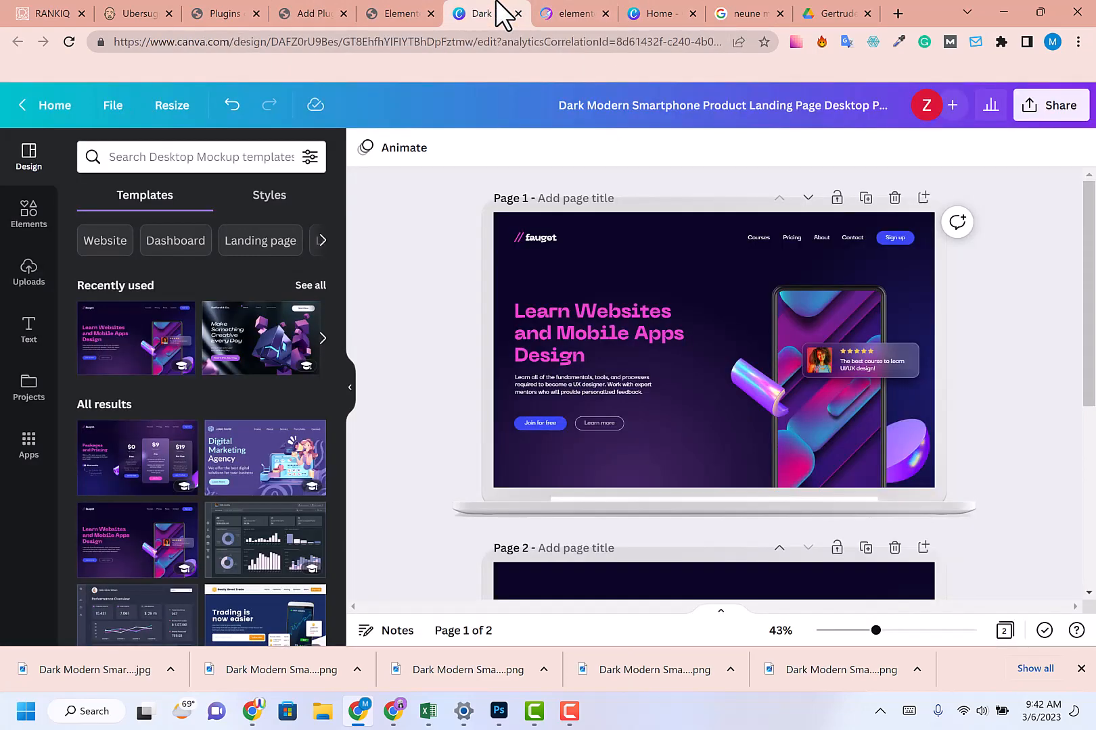
{"action": "left_click", "coordinate": [244, 12]}
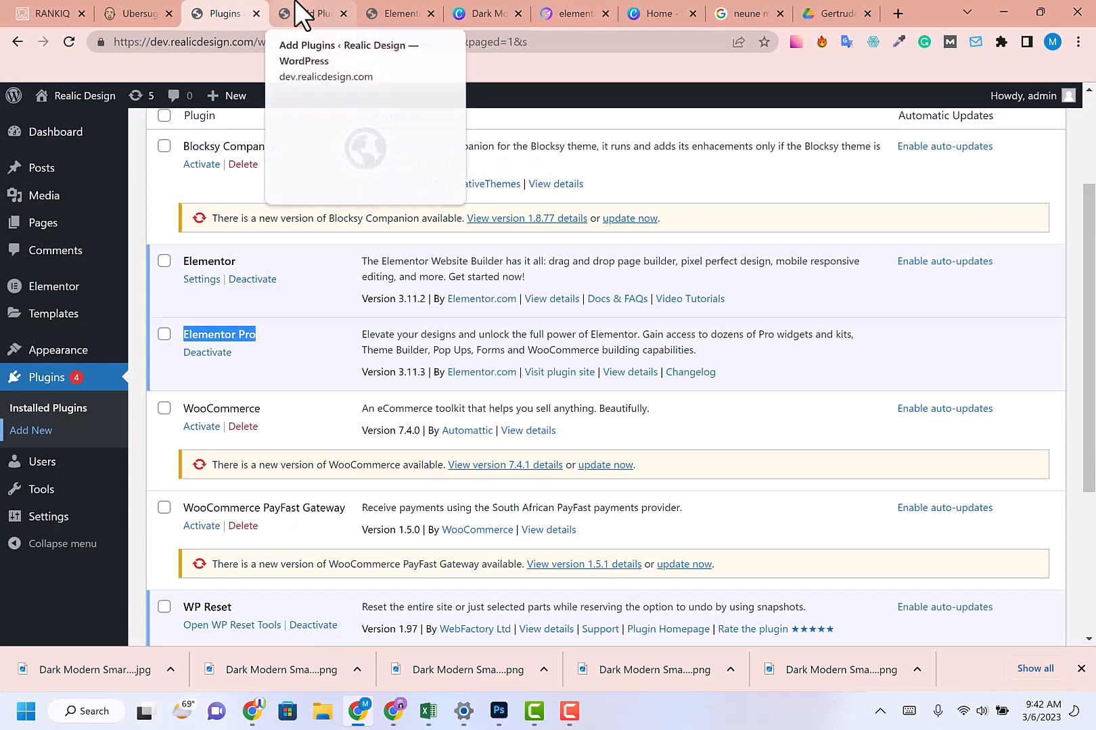
- Close the Add Plugins page and the weadown.com Elementor Pro page
{"action": "left_click", "coordinate": [315, 13]}
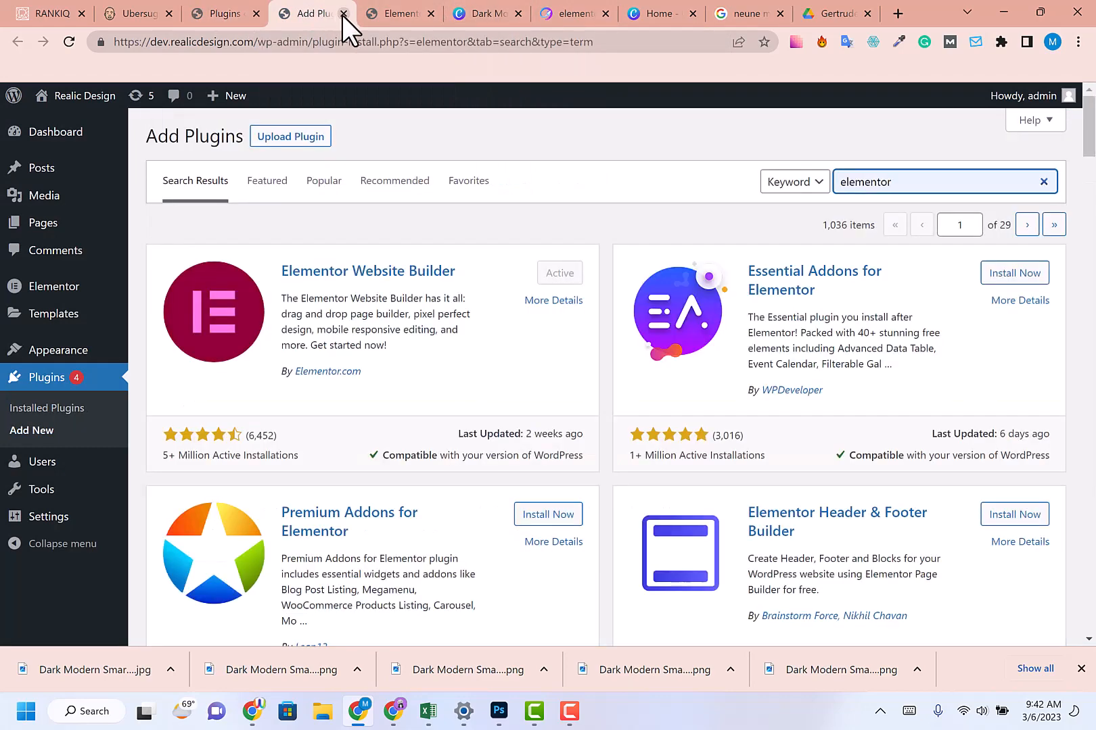
{"action": "left_click", "coordinate": [342, 15]}
{"action": "left_click", "coordinate": [317, 12]}
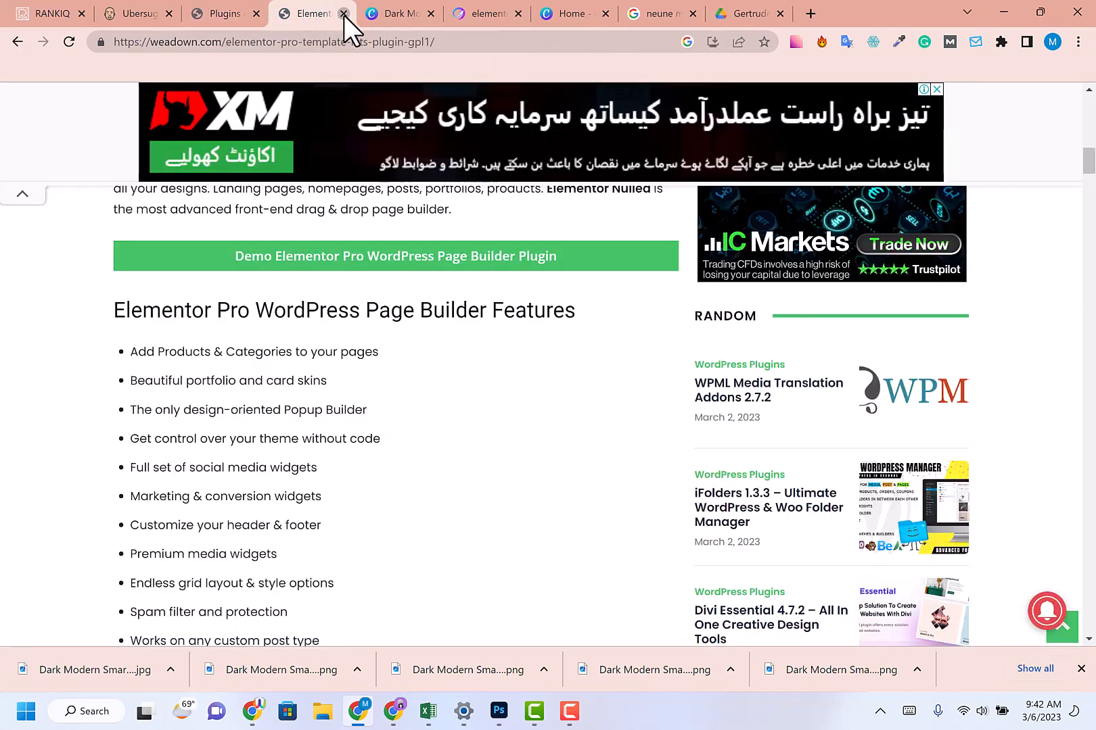
{"action": "left_click", "coordinate": [344, 15]}
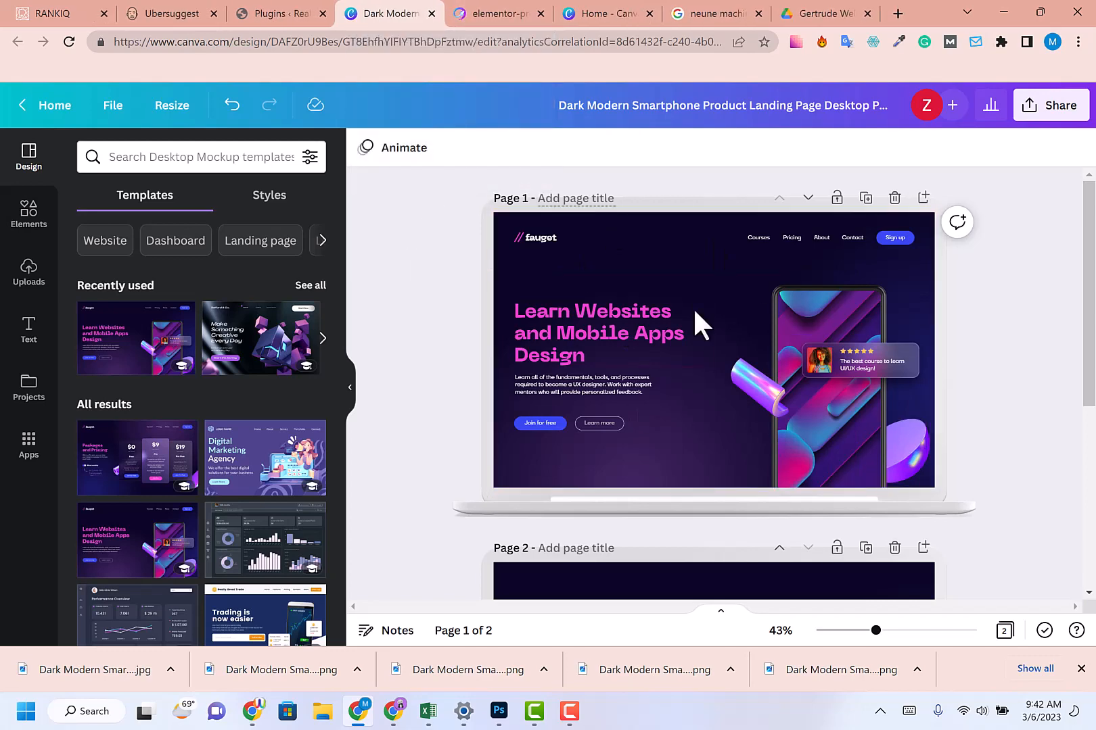
- Examine both pages of the Dark Modern Smartphone landing page design in Canva
{"action": "scroll", "coordinate": [670, 348], "scroll_direction": "down", "scroll_amount": 3}
{"action": "scroll", "coordinate": [650, 380], "scroll_direction": "up", "scroll_amount": 3}
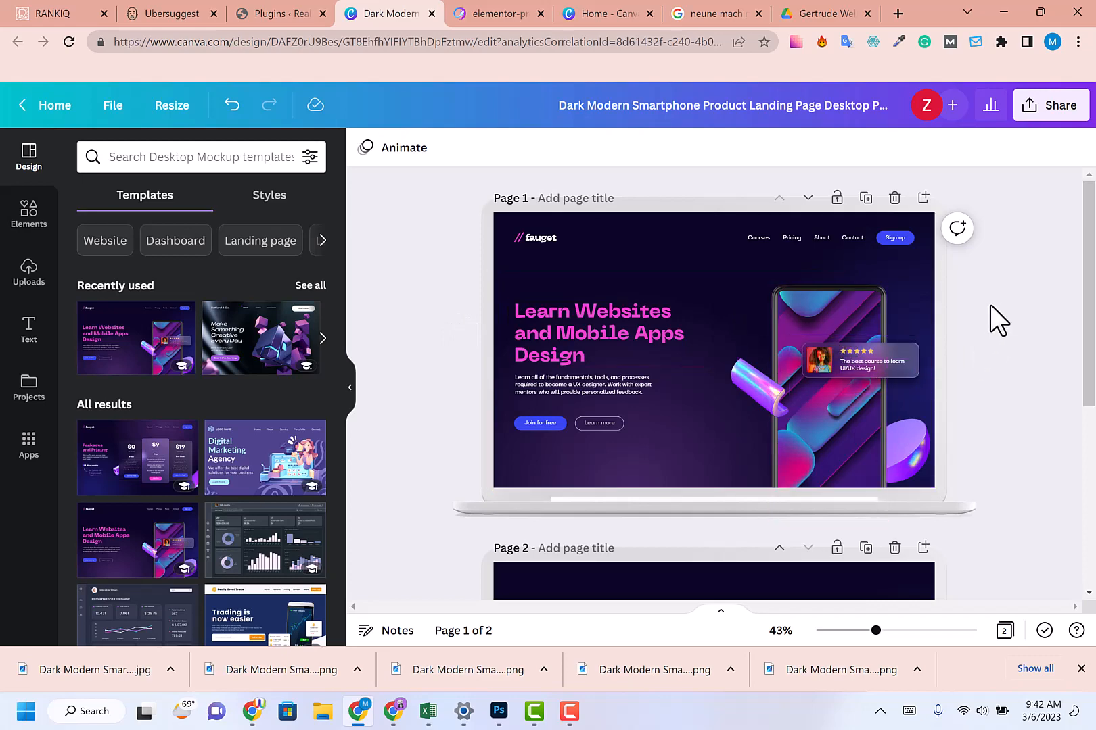
{"action": "scroll", "coordinate": [1006, 263], "scroll_direction": "down", "scroll_amount": 2}
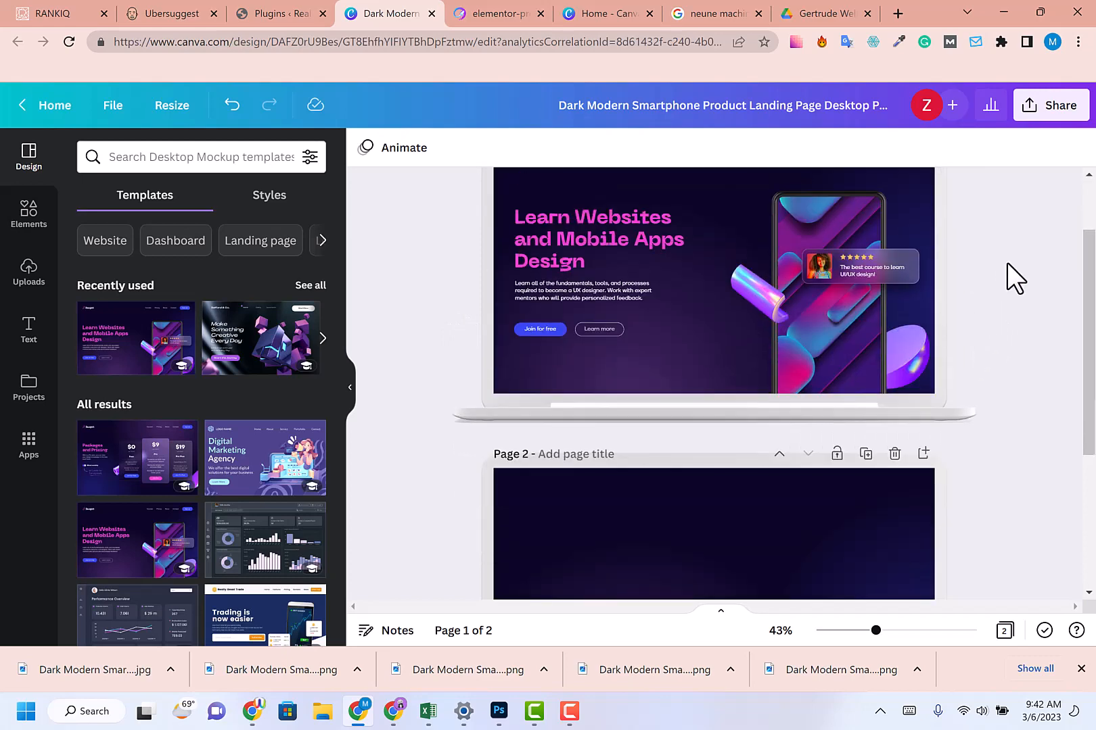
{"action": "scroll", "coordinate": [1006, 263], "scroll_direction": "up", "scroll_amount": 2}
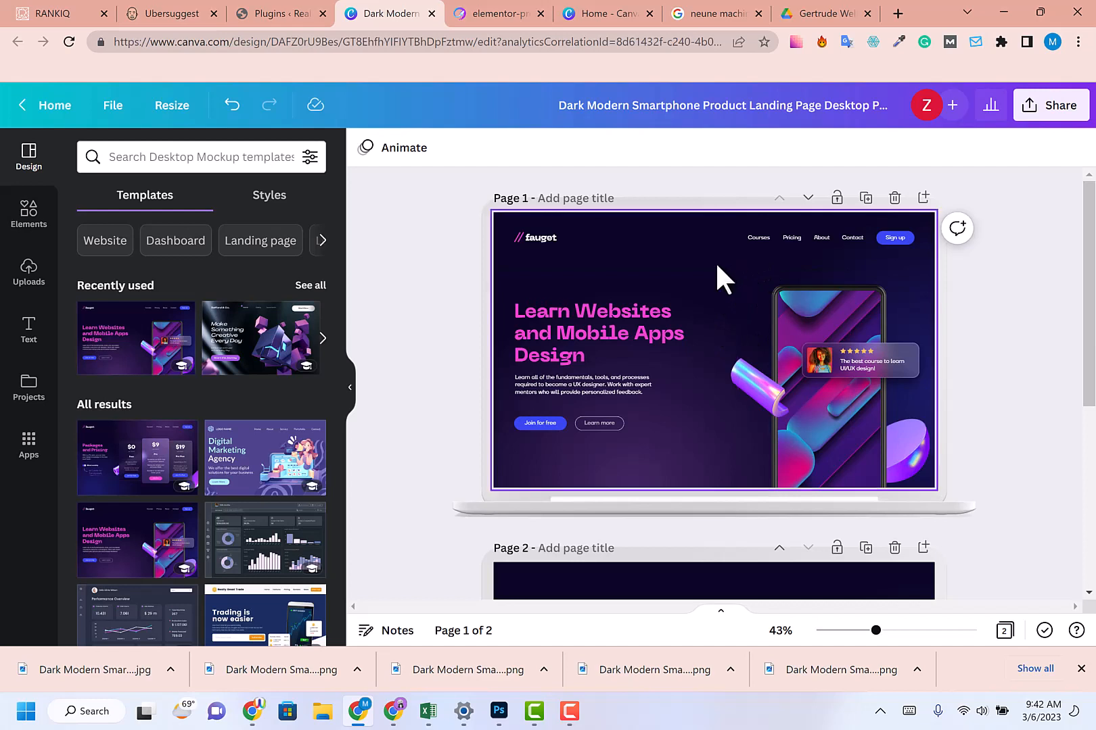
- View the download options for a selection of page 1's heading, phone and background elements, then dismiss them
{"action": "left_click", "coordinate": [854, 301]}
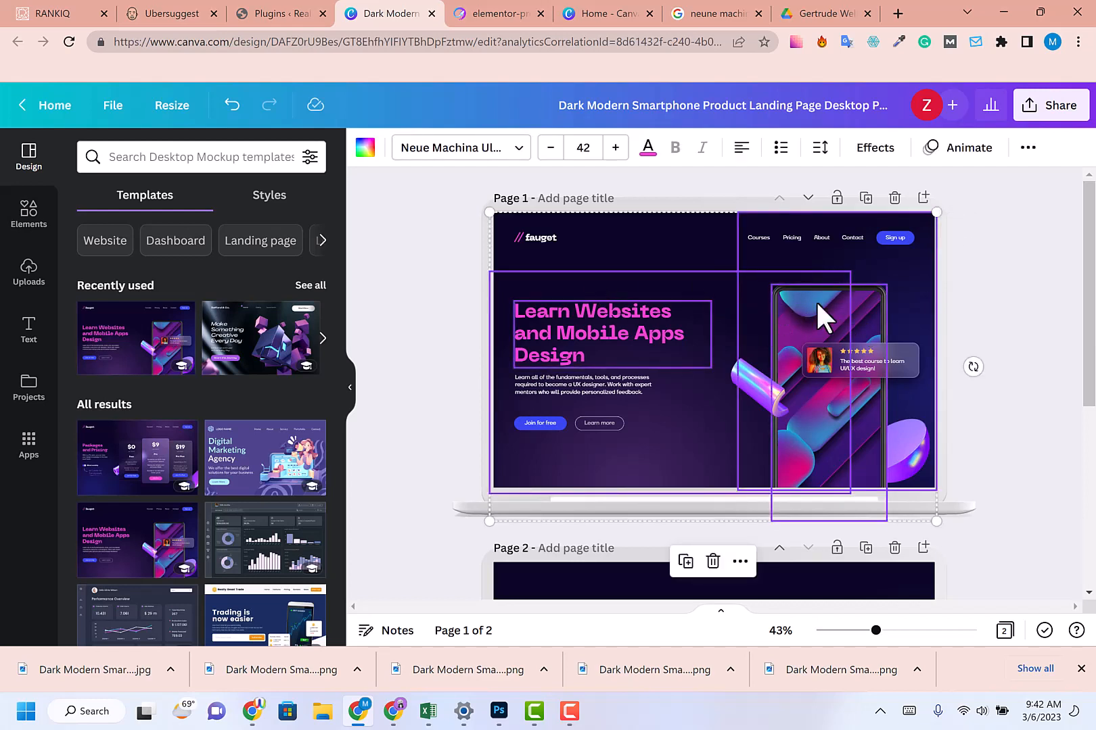
{"action": "right_click", "coordinate": [805, 308]}
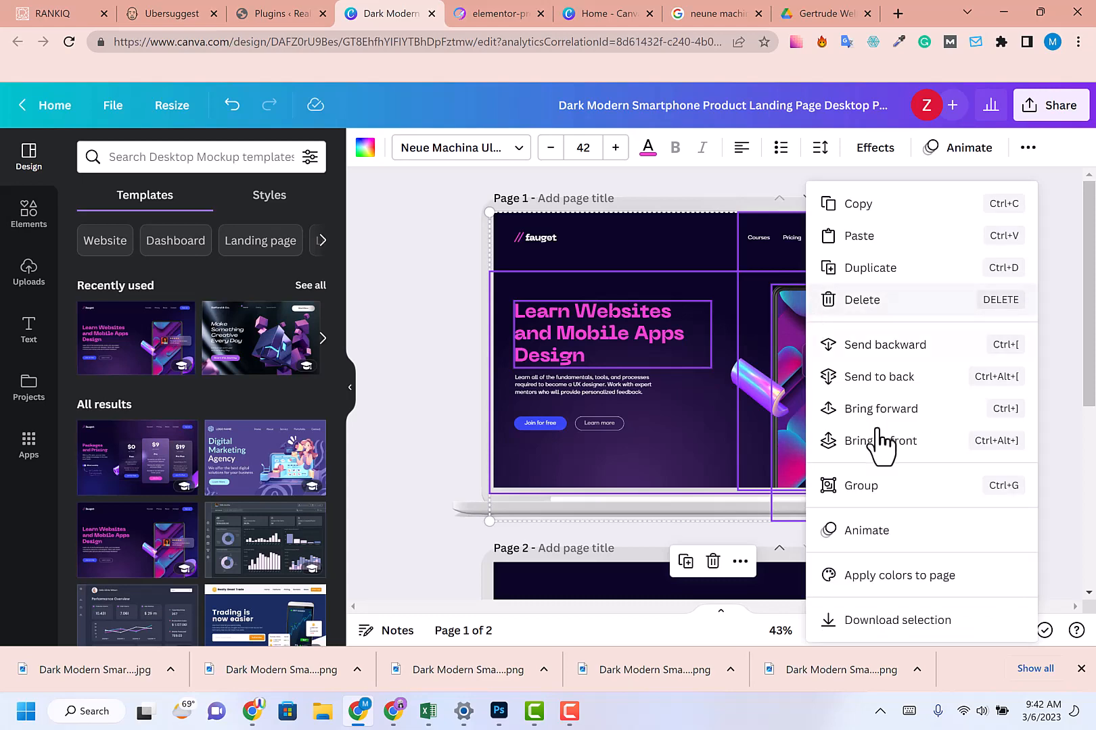
{"action": "left_click", "coordinate": [907, 621]}
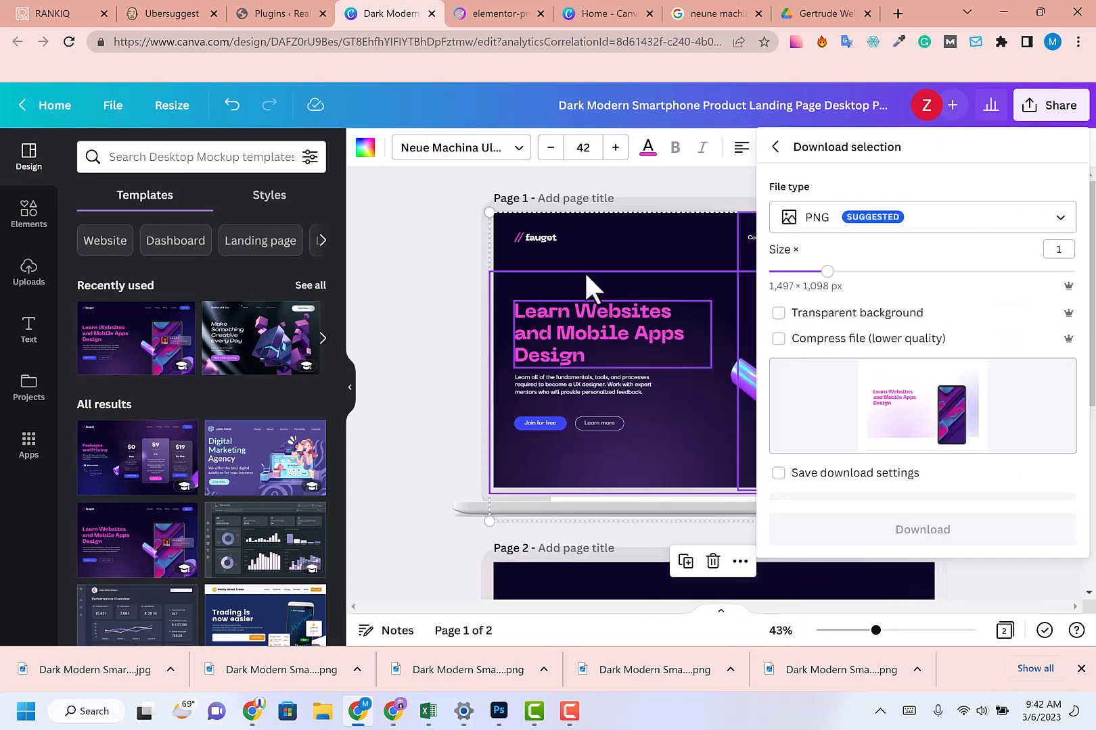
{"action": "left_click", "coordinate": [423, 316]}
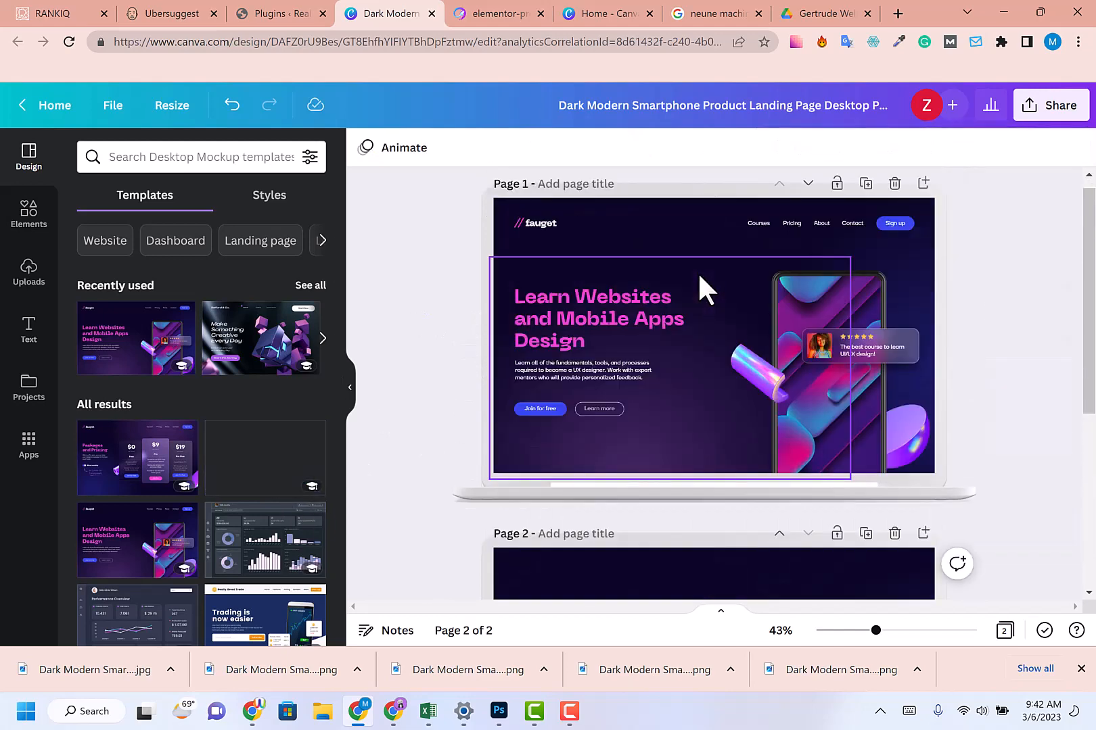
- Select the purple half-sphere graphic beside the phone on page 1
{"action": "left_click", "coordinate": [752, 406]}
{"action": "left_click", "coordinate": [985, 287]}
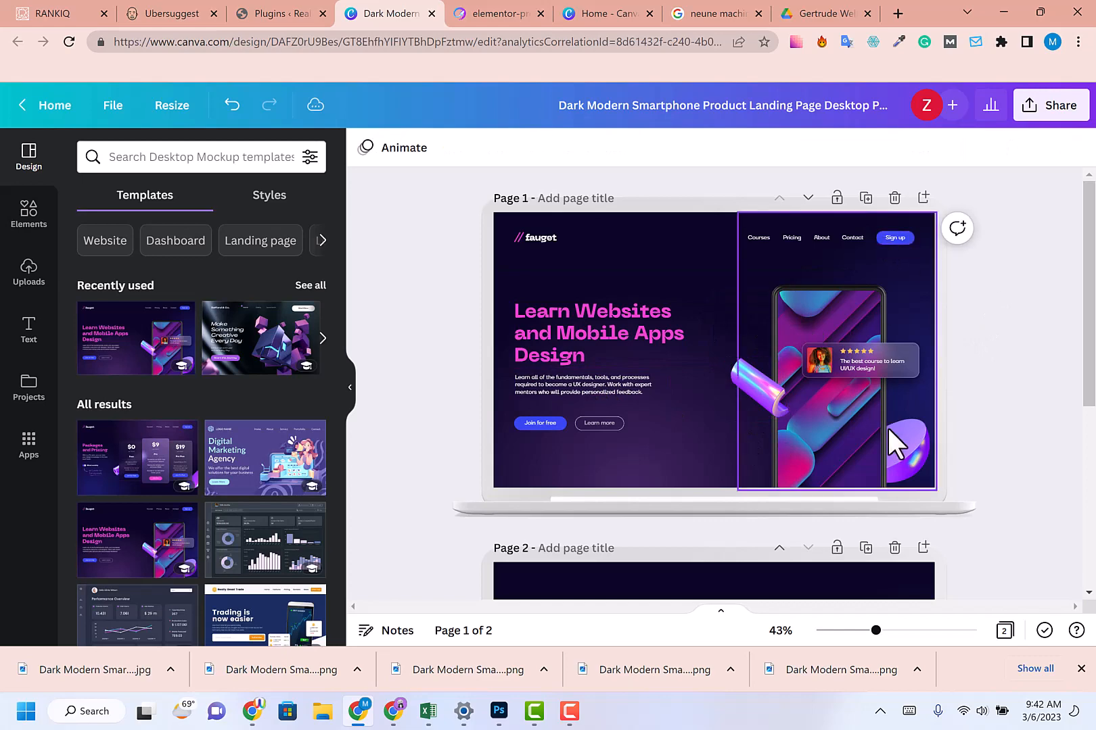
{"action": "left_click", "coordinate": [908, 457]}
- Switch to the WordPress dashboard and open the list of all pages
{"action": "left_click", "coordinate": [258, 2]}
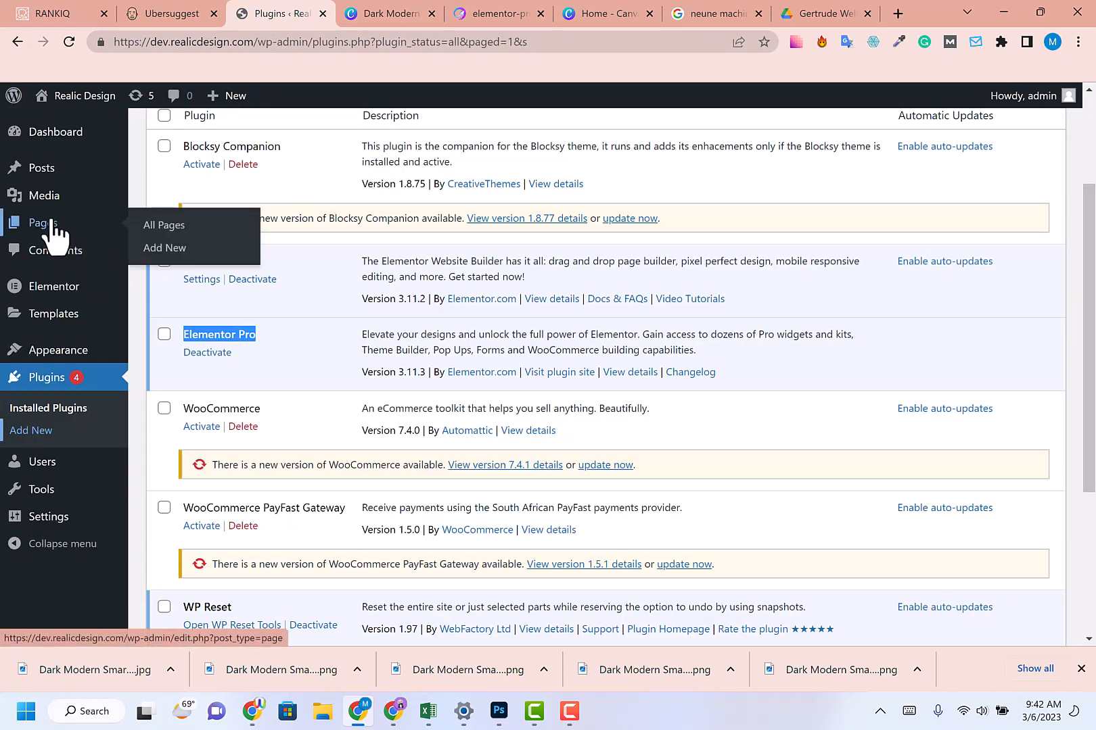
{"action": "left_click", "coordinate": [179, 242]}
{"action": "left_click", "coordinate": [372, 14]}
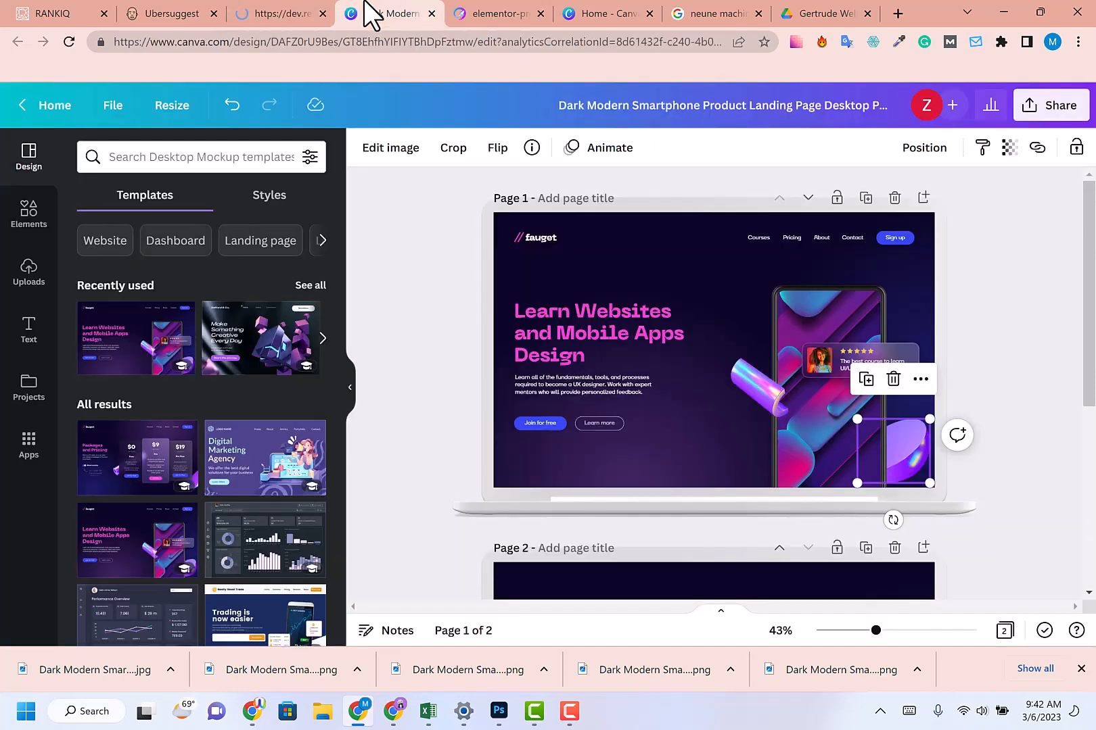
{"action": "left_click", "coordinate": [218, 2]}
{"action": "left_click", "coordinate": [282, 3]}
{"action": "left_click", "coordinate": [376, 2]}
{"action": "left_click", "coordinate": [276, 12]}
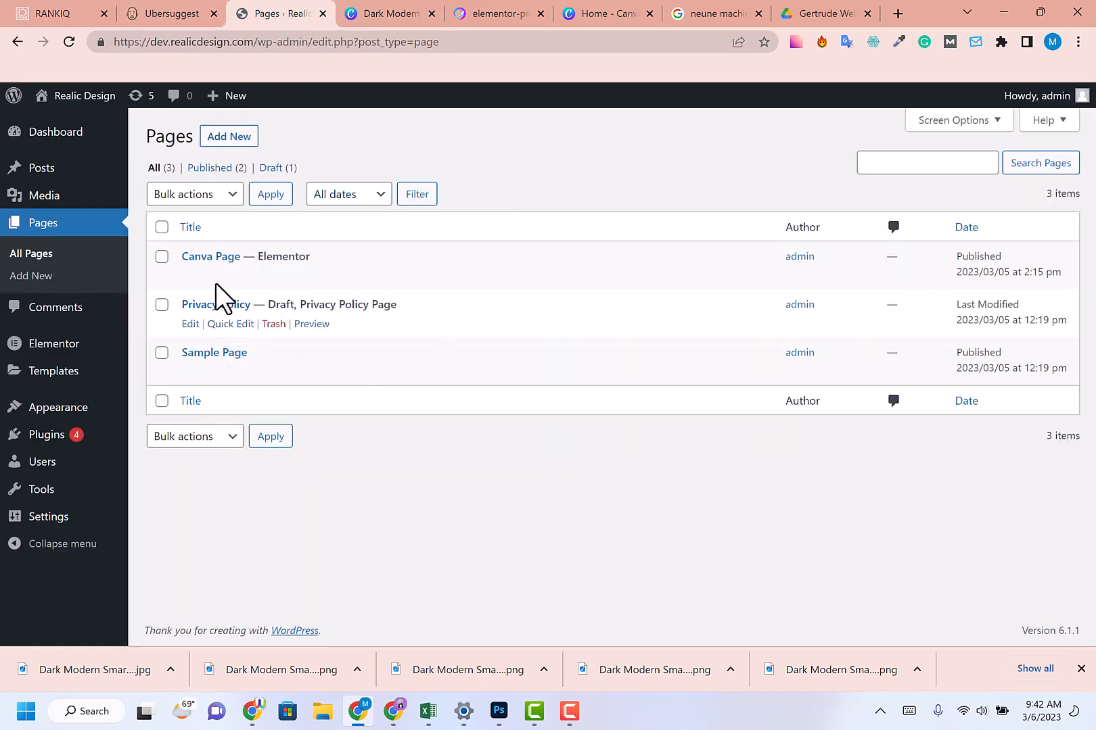
- Start a new WordPress page and return to the Canva landing page design
{"action": "left_click", "coordinate": [230, 137]}
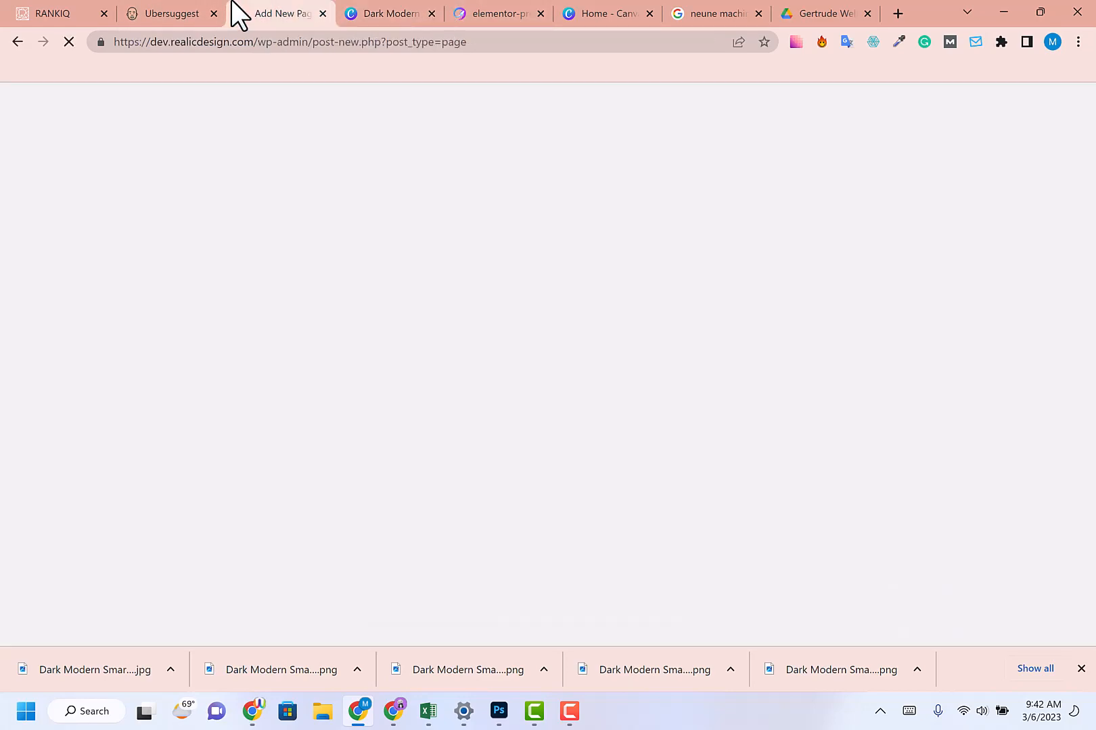
{"action": "left_click", "coordinate": [359, 12]}
{"action": "left_click", "coordinate": [298, 12]}
{"action": "left_click", "coordinate": [453, 12]}
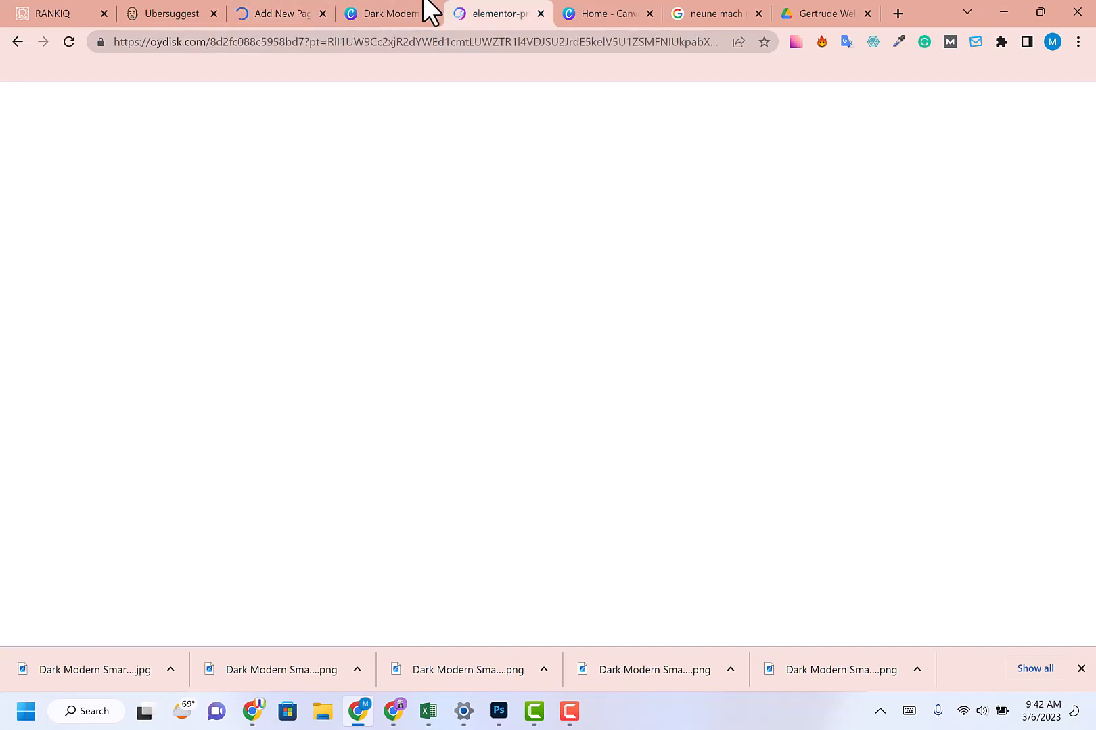
{"action": "left_click", "coordinate": [386, 10]}
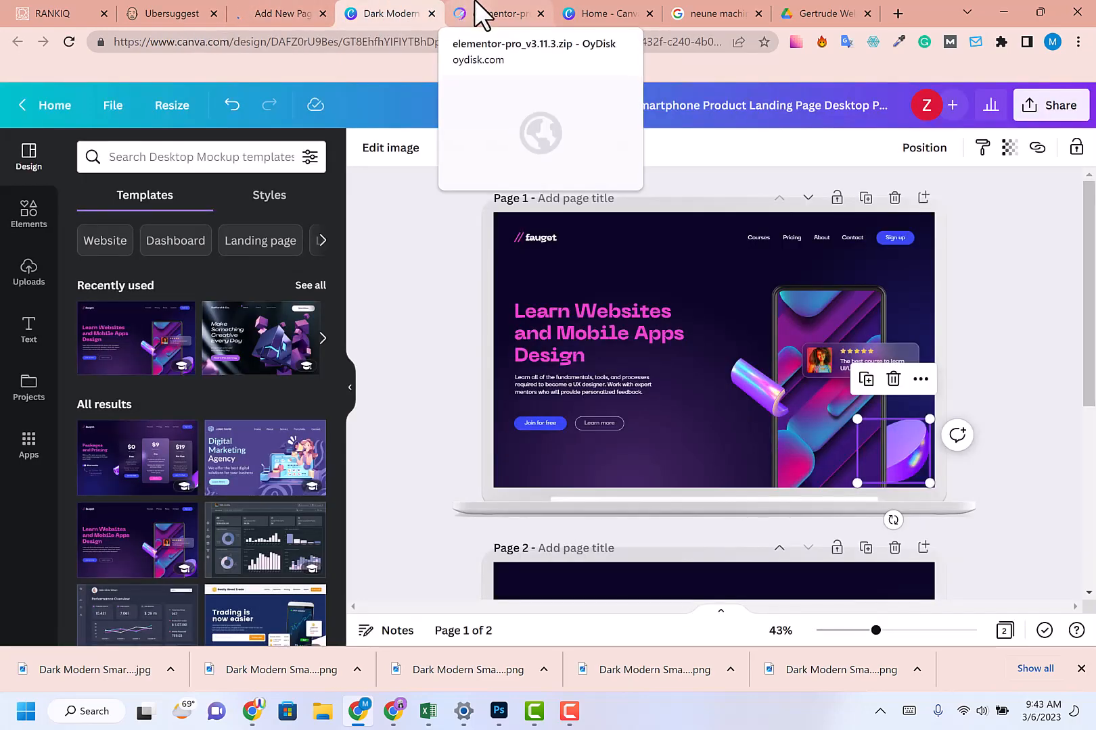
- Hide the template side panel and examine page 1's hero section enlarged to 74%
{"action": "left_click", "coordinate": [351, 389]}
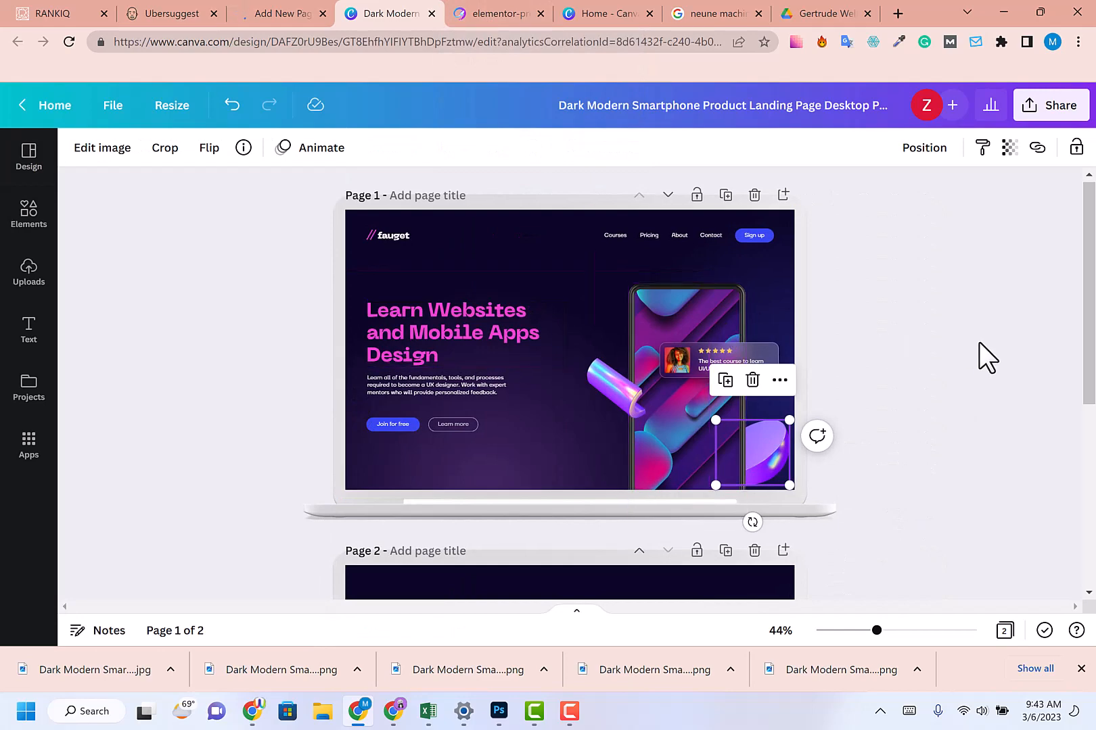
{"action": "scroll", "coordinate": [979, 342], "scroll_direction": "up", "scroll_amount": 3}
{"action": "scroll", "coordinate": [937, 318], "scroll_direction": "up", "scroll_amount": 1}
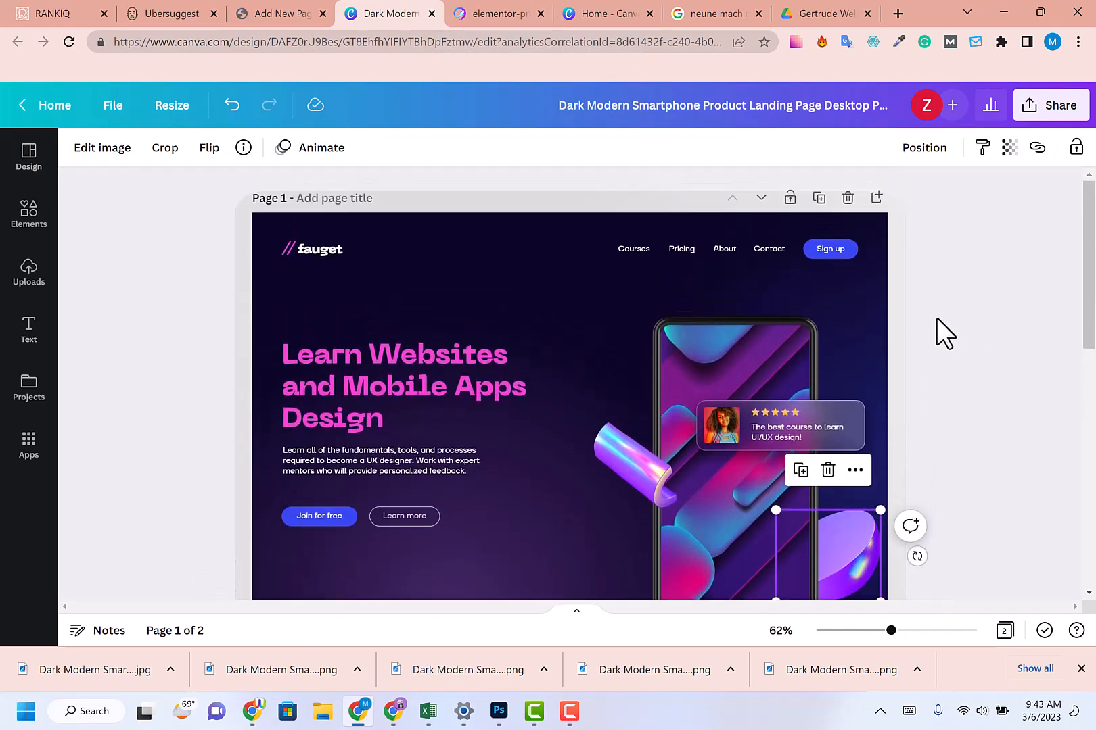
{"action": "scroll", "coordinate": [937, 318], "scroll_direction": "up", "scroll_amount": 1}
{"action": "scroll", "coordinate": [936, 317], "scroll_direction": "down", "scroll_amount": 1}
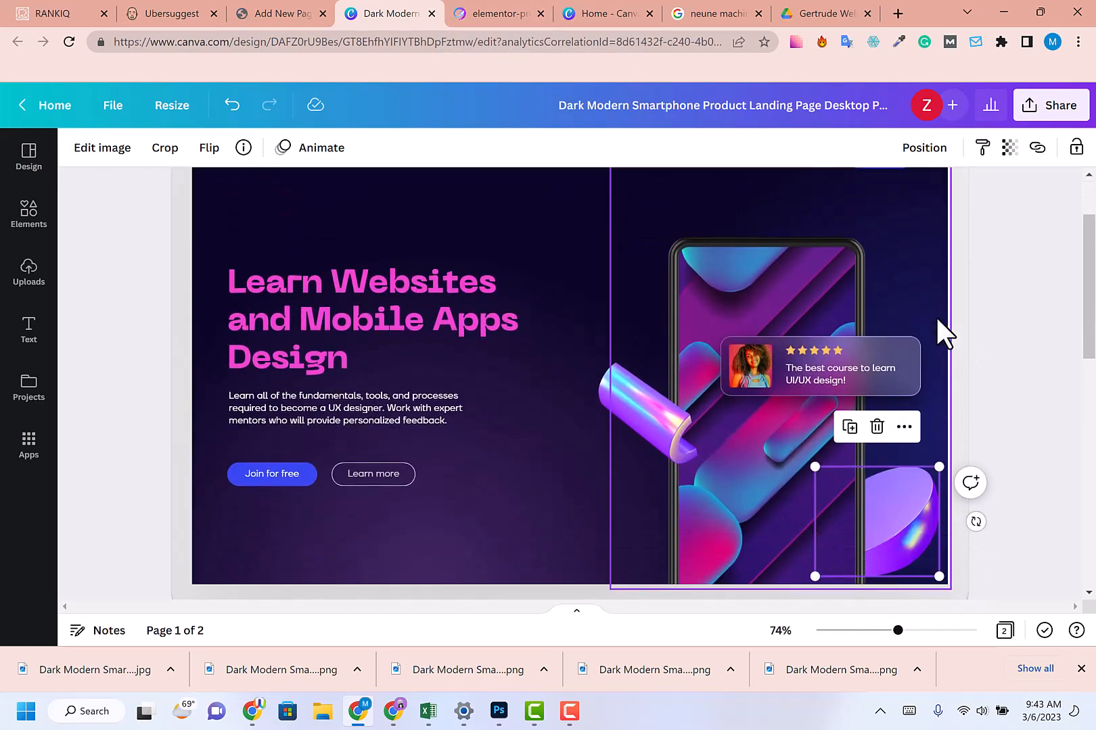
- Return to the new WordPress page, title it "Canva" and publish it
{"action": "left_click", "coordinate": [261, 12]}
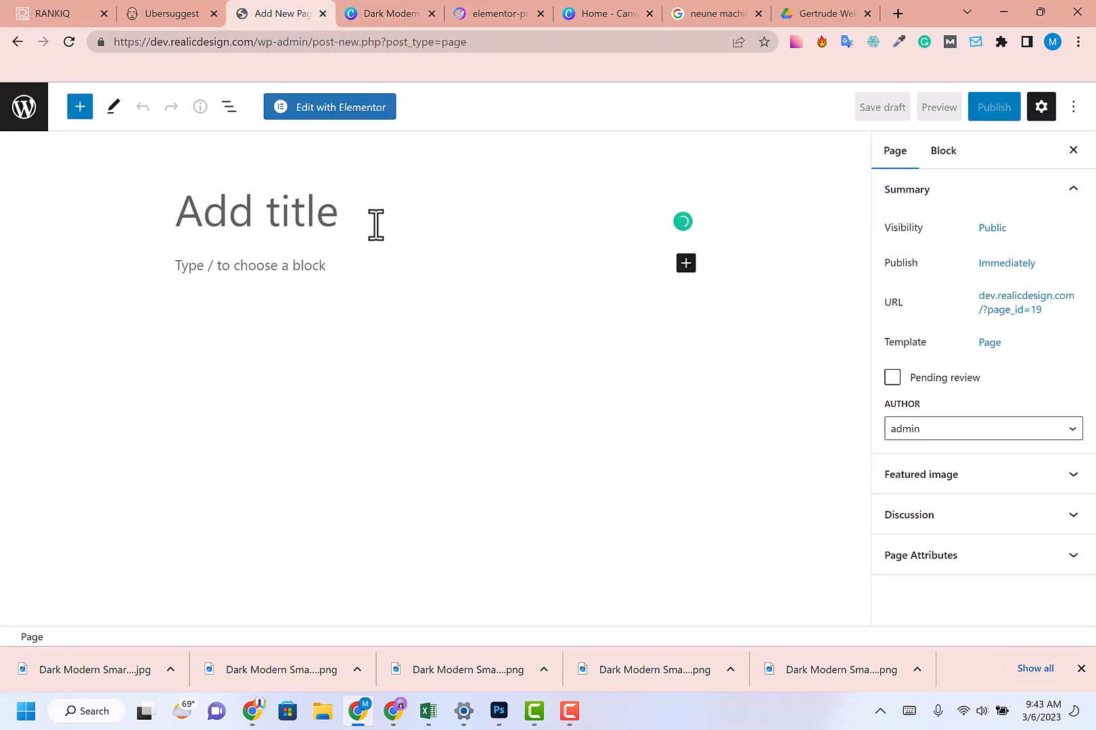
{"action": "type", "text": "Canv"}
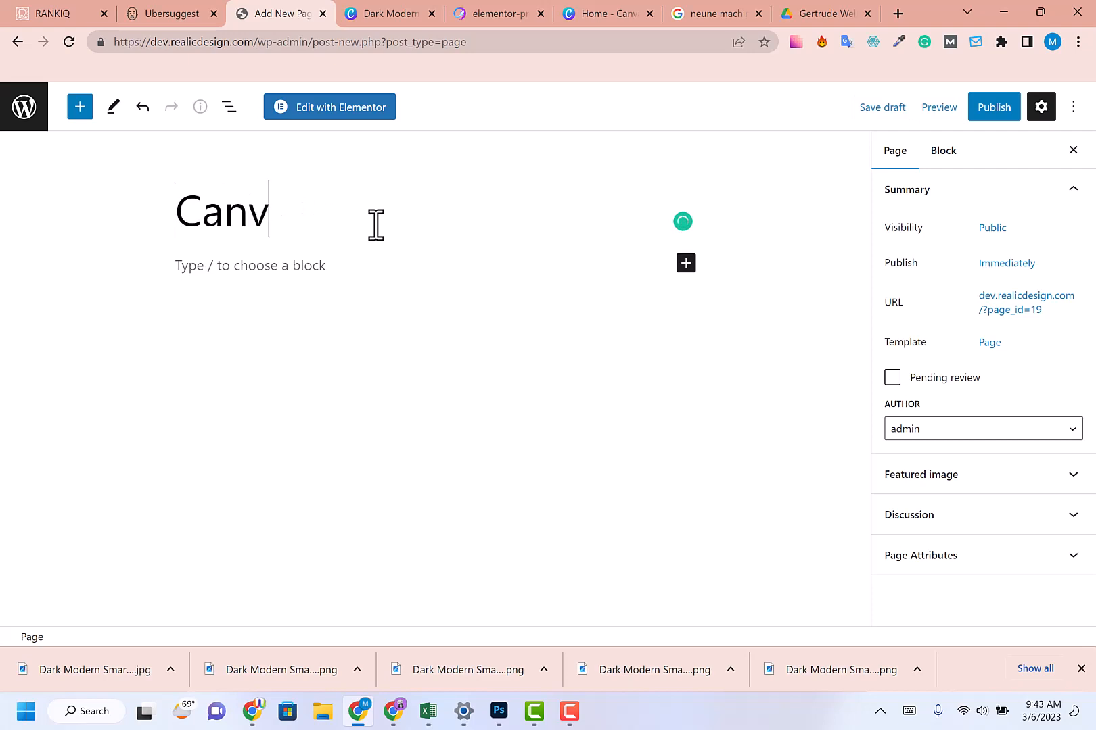
{"action": "type", "text": "a"}
{"action": "left_click", "coordinate": [993, 107]}
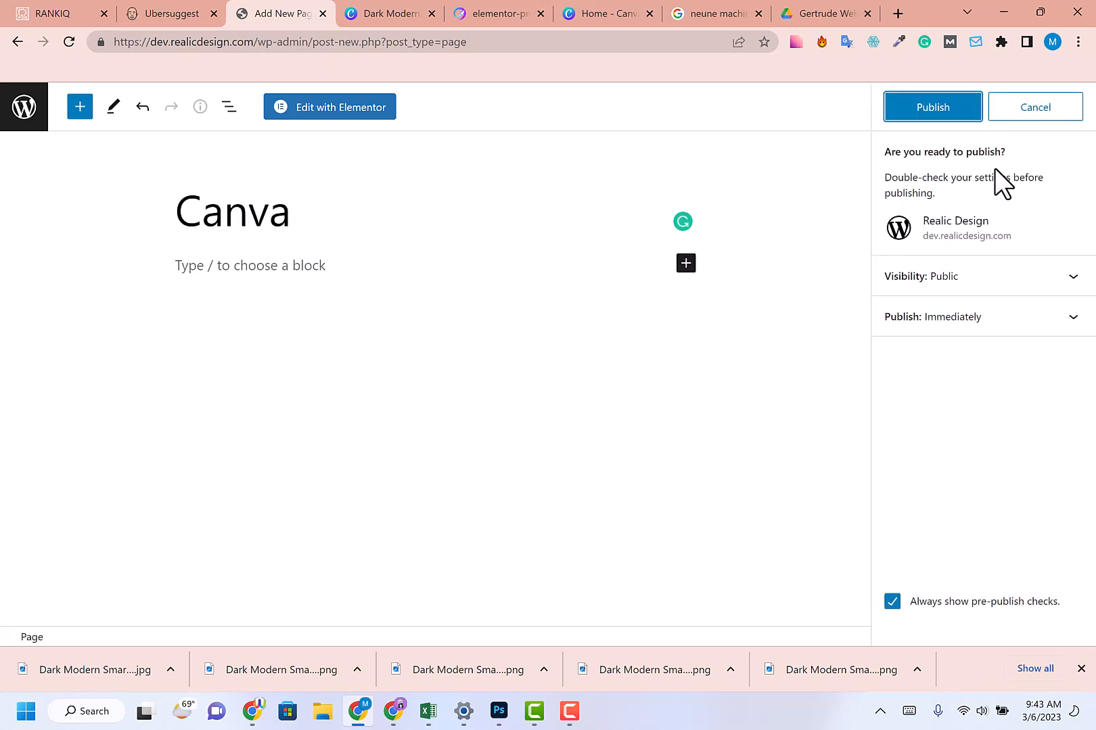
{"action": "key", "text": "Return"}
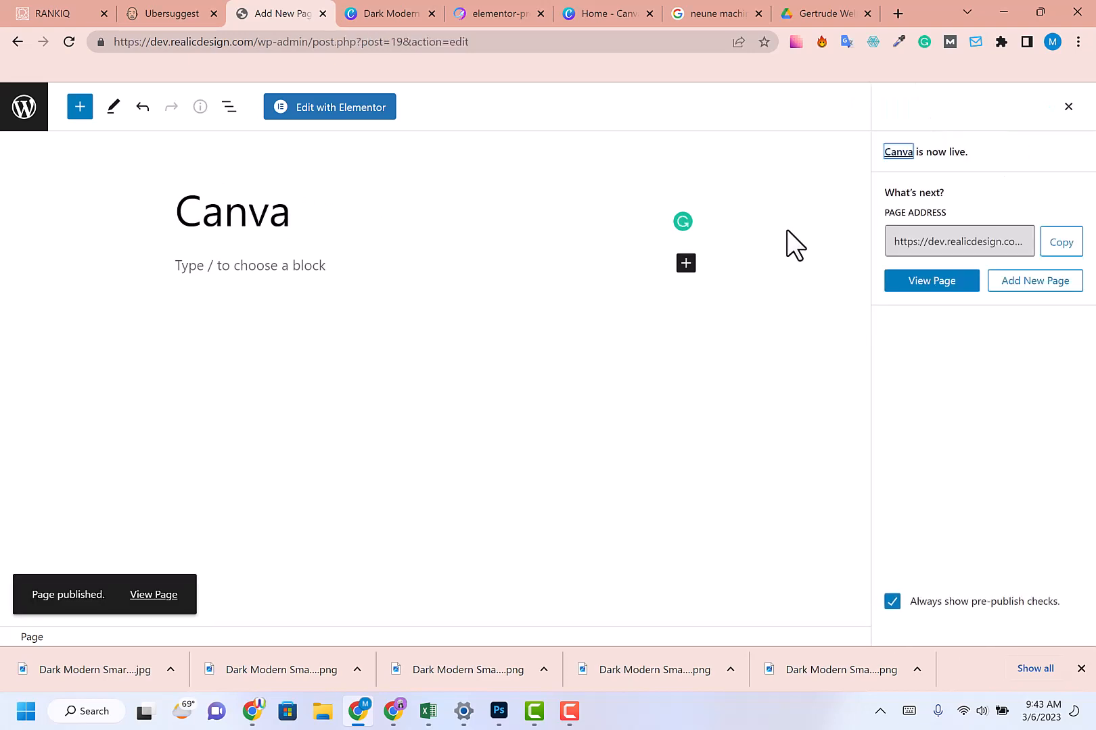
- Open the Canva page for editing in Elementor
{"action": "left_click", "coordinate": [333, 109]}
{"action": "left_click", "coordinate": [376, 11]}
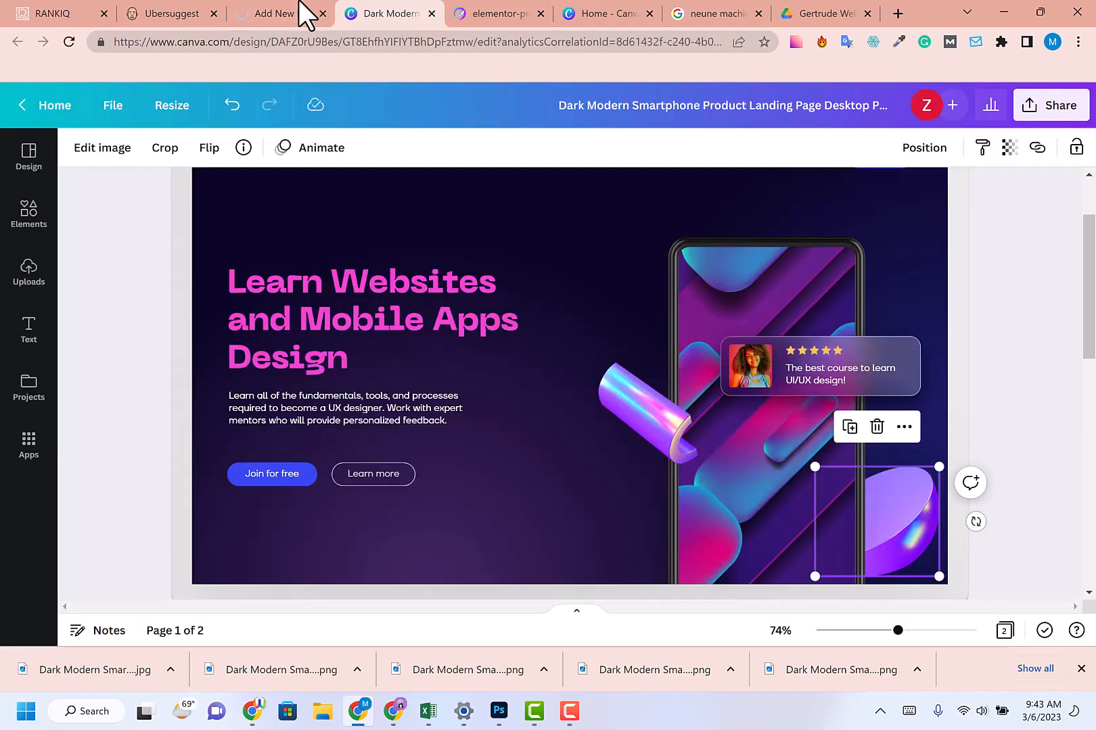
{"action": "left_click", "coordinate": [302, 13]}
{"action": "left_click", "coordinate": [379, 12]}
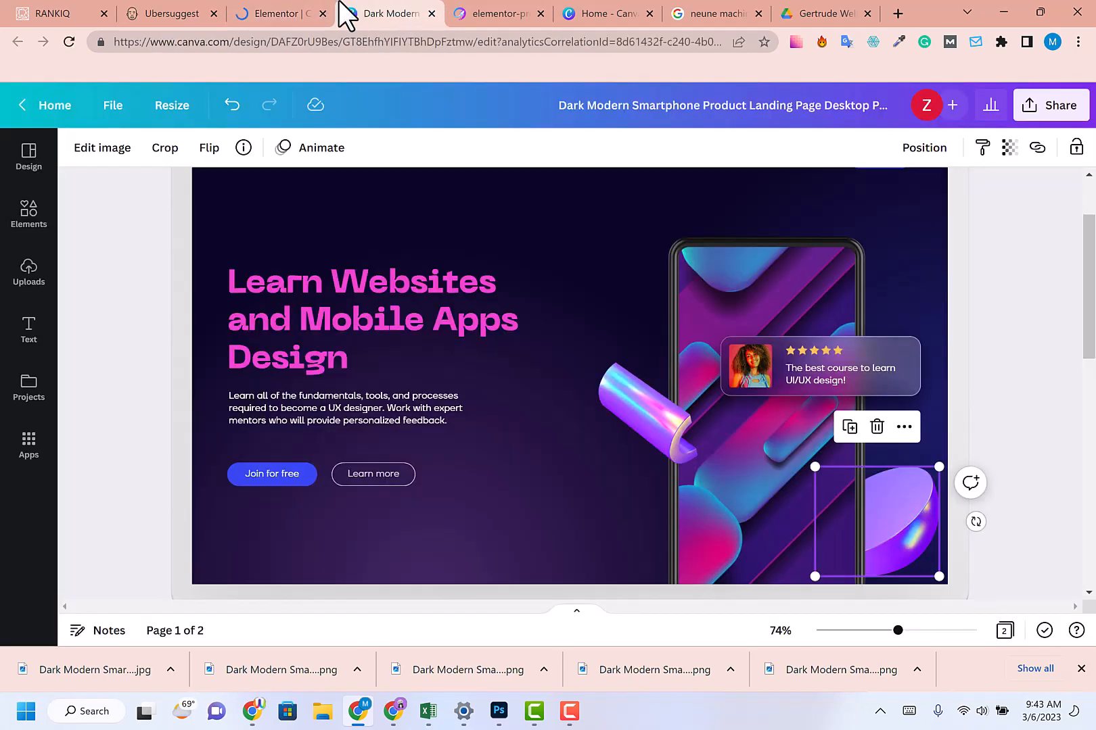
{"action": "left_click", "coordinate": [284, 12]}
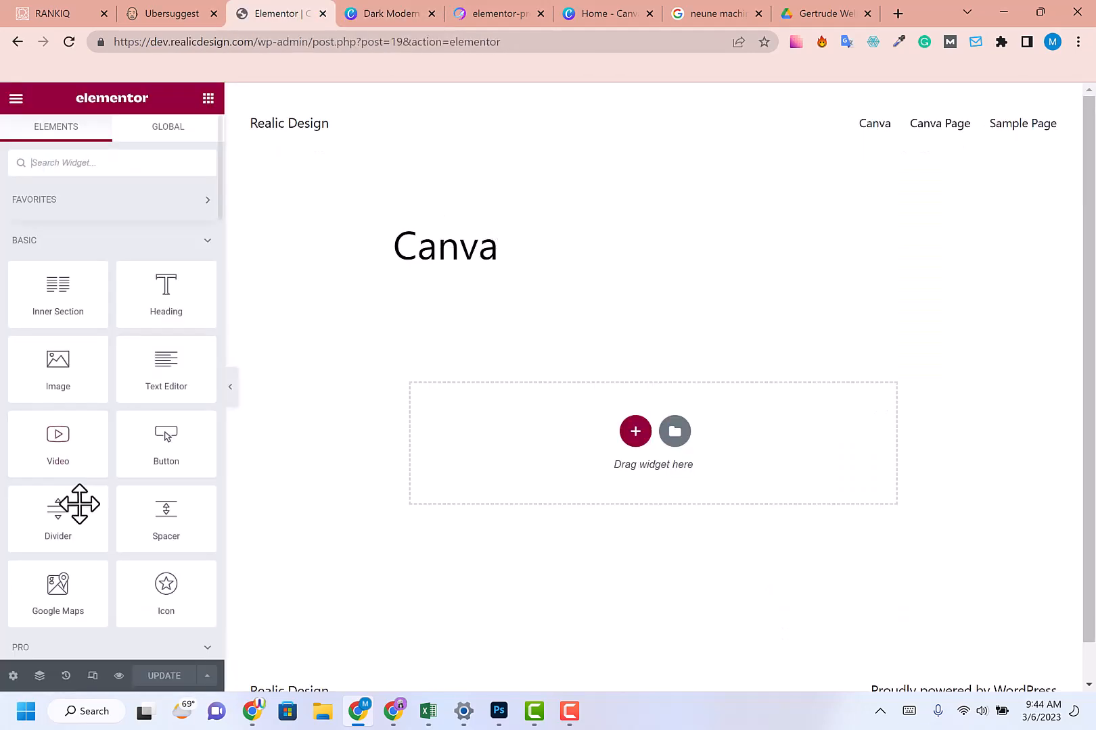
- Set the page layout to Elementor Canvas and add a single-column section to the empty page
{"action": "left_click", "coordinate": [13, 676]}
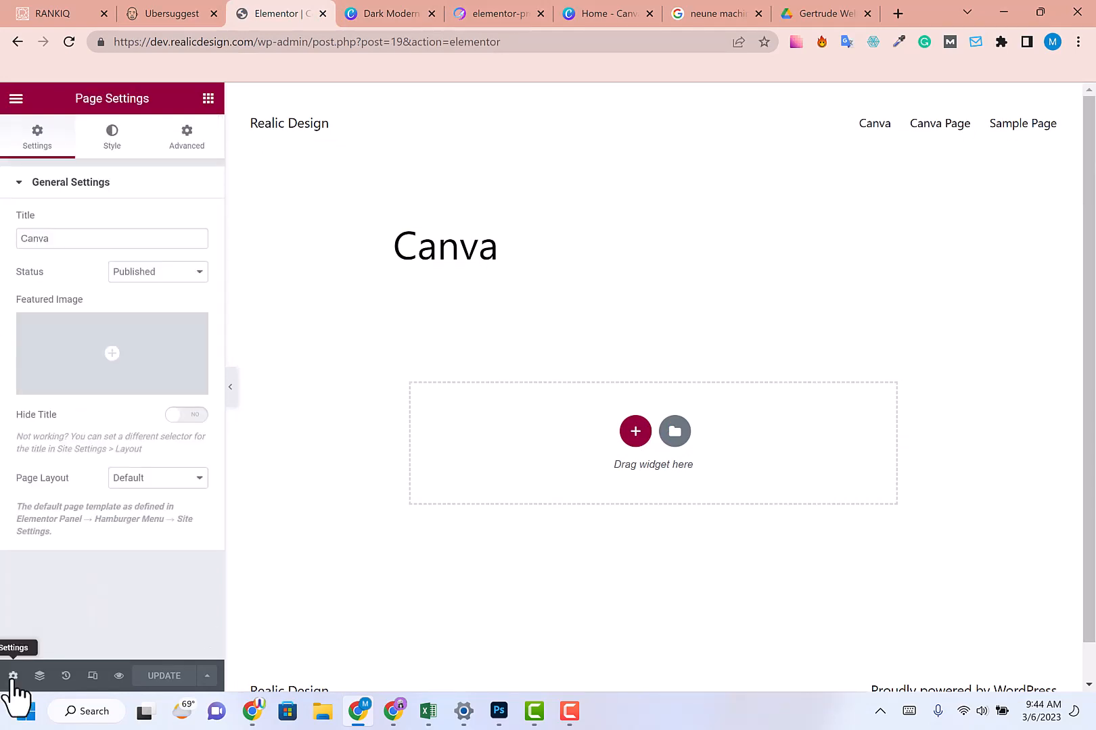
{"action": "left_click", "coordinate": [160, 481]}
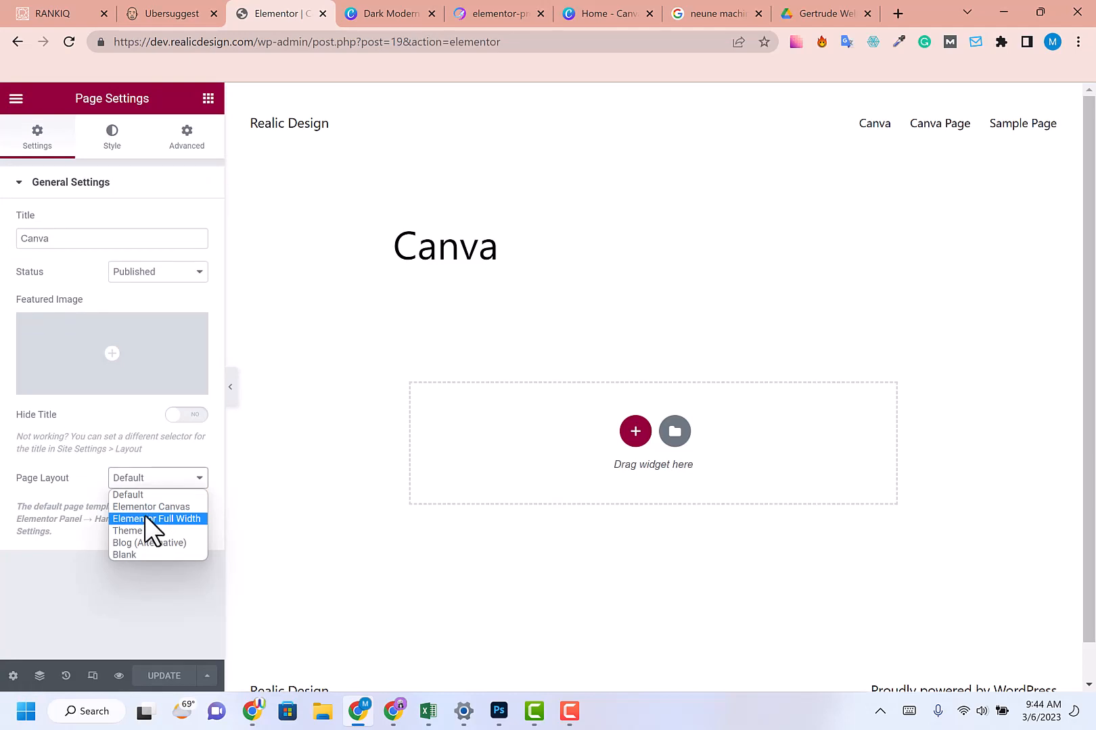
{"action": "left_click", "coordinate": [148, 506]}
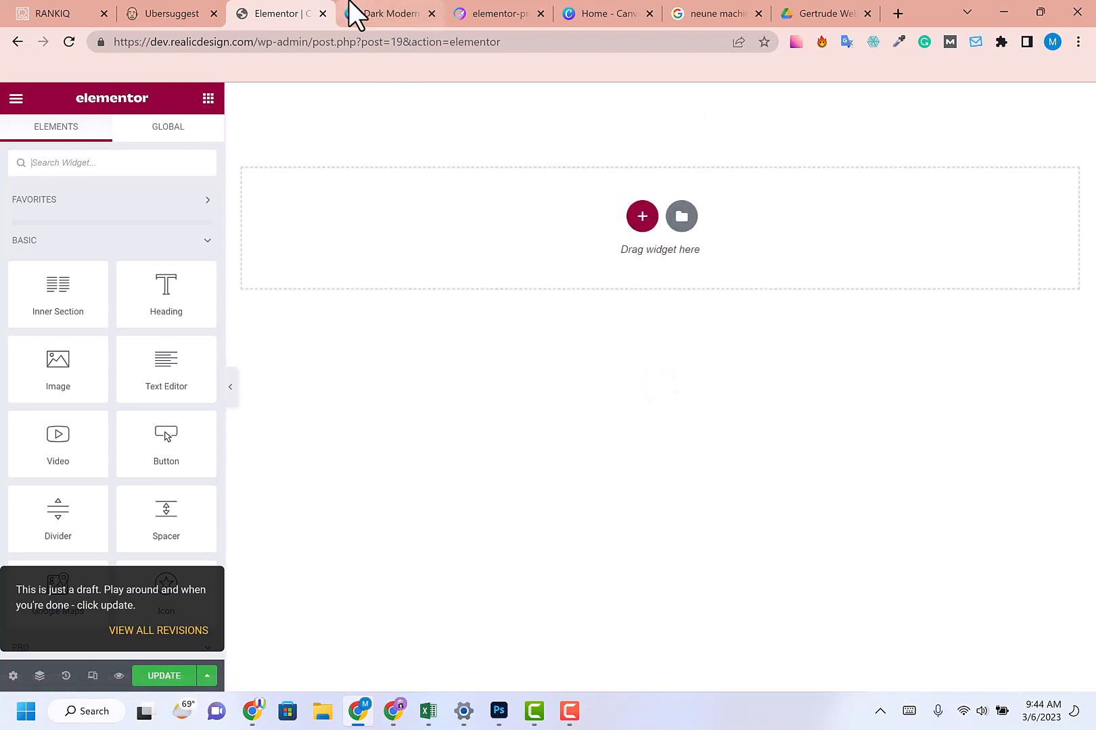
{"action": "left_click", "coordinate": [642, 215]}
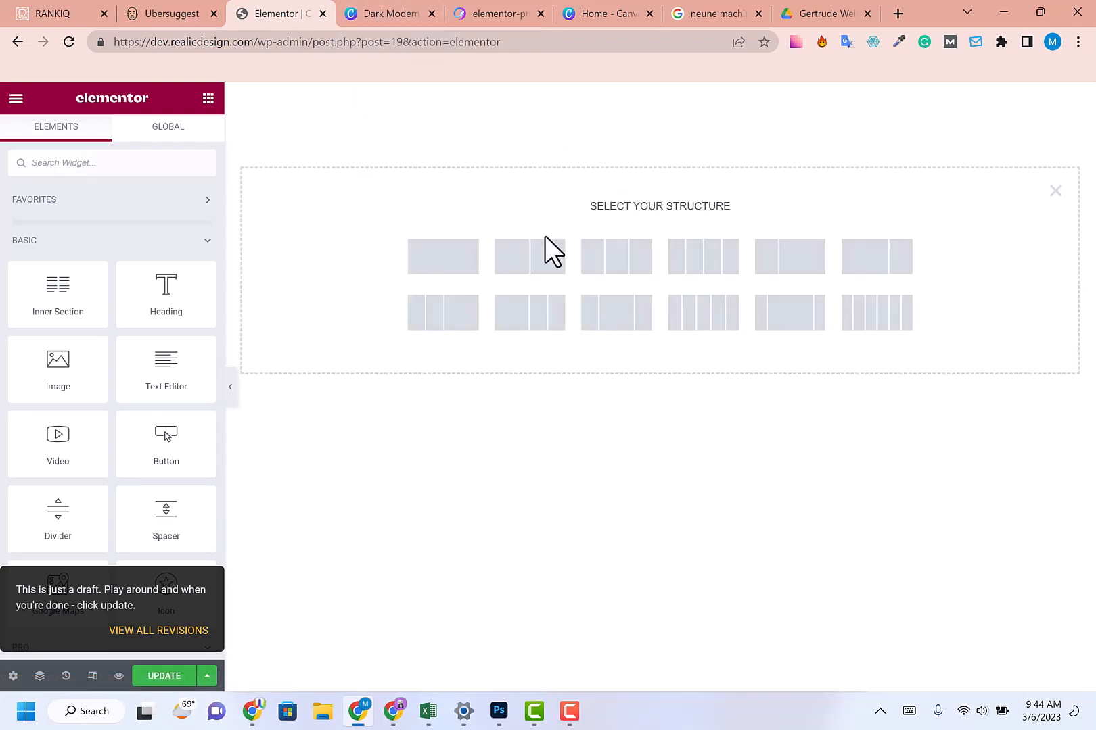
{"action": "left_click", "coordinate": [440, 260]}
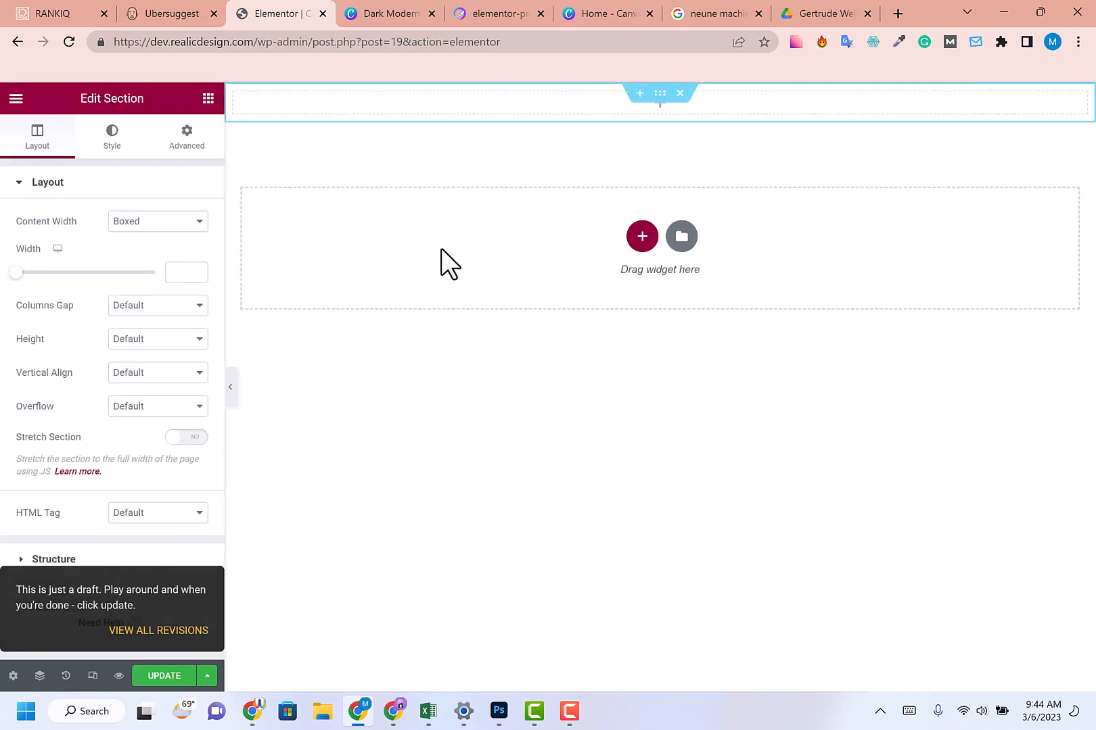
- Copy the background color code #0D0628 of page 1 in the Canva design
{"action": "left_click", "coordinate": [414, 13]}
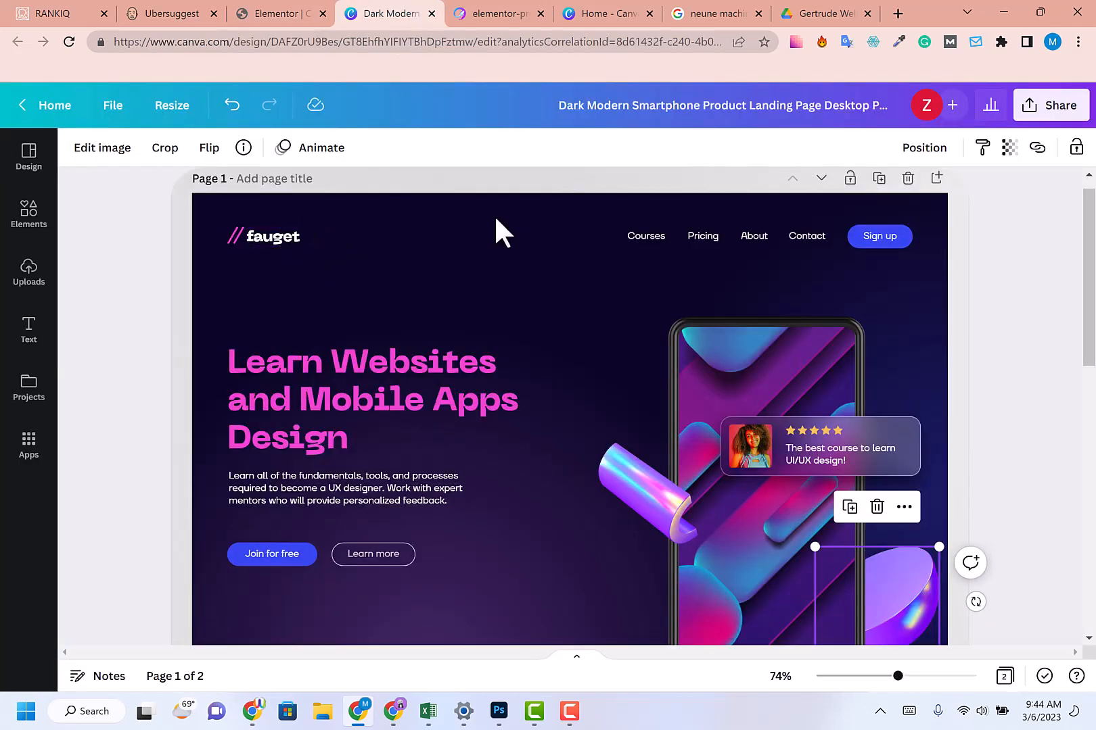
{"action": "left_click", "coordinate": [347, 272]}
{"action": "left_click", "coordinate": [77, 147]}
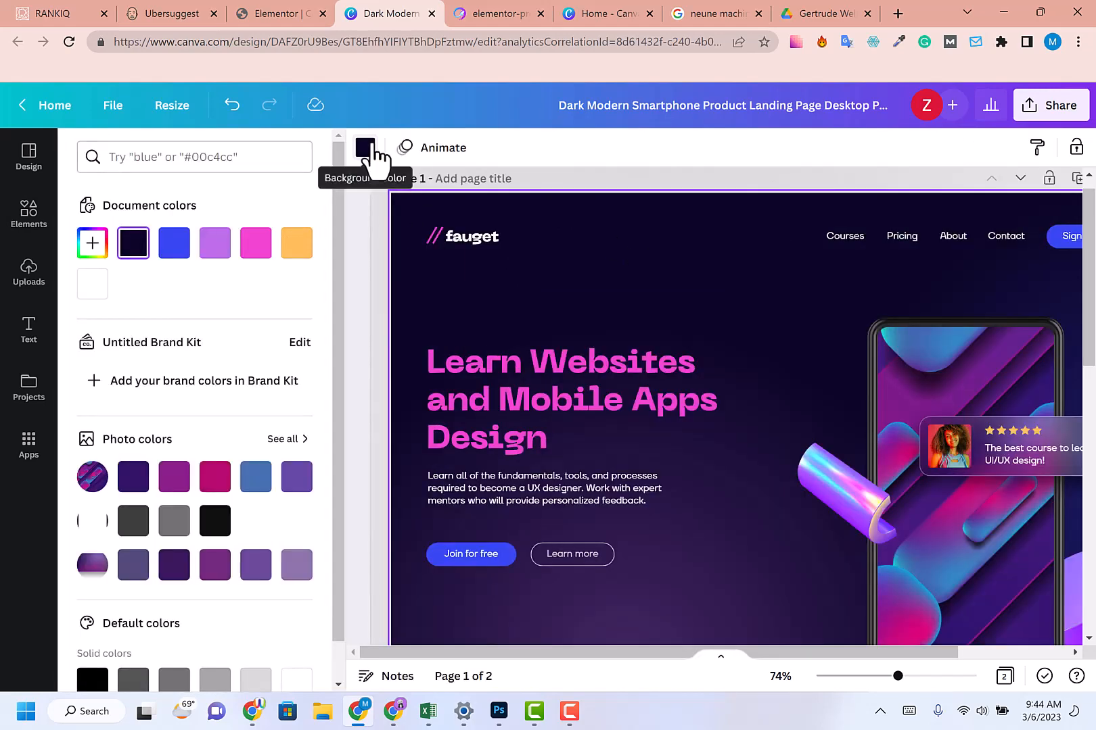
{"action": "left_click", "coordinate": [366, 148]}
{"action": "left_click", "coordinate": [85, 150]}
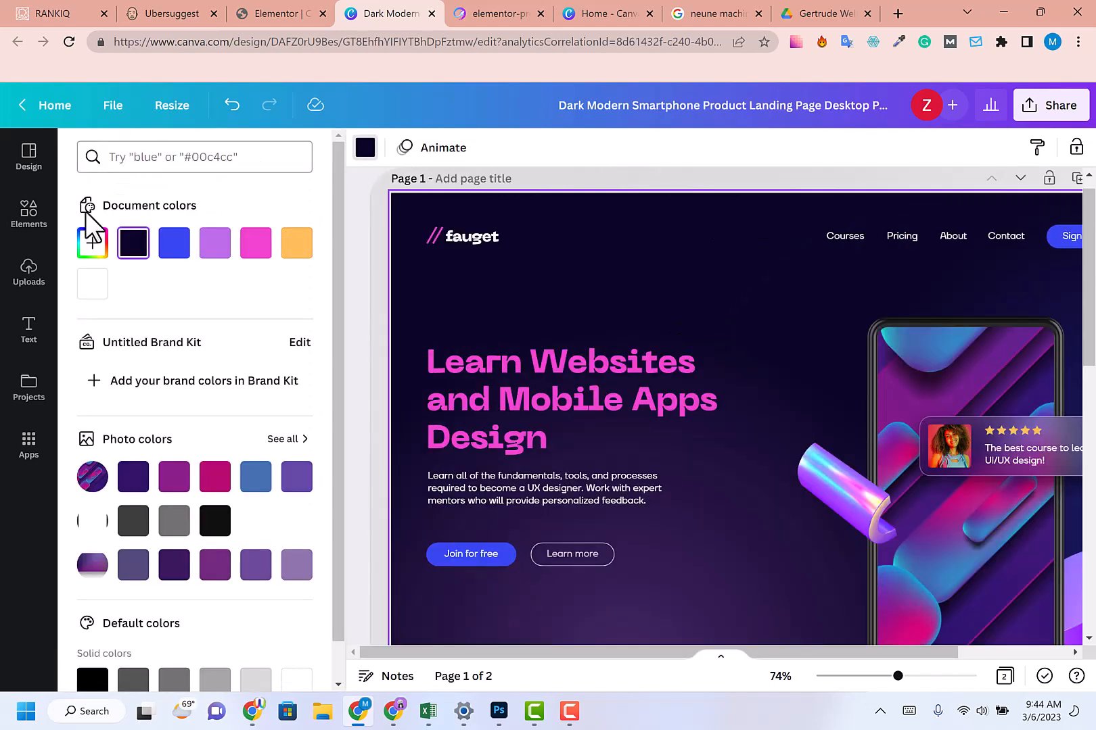
{"action": "left_click", "coordinate": [92, 243]}
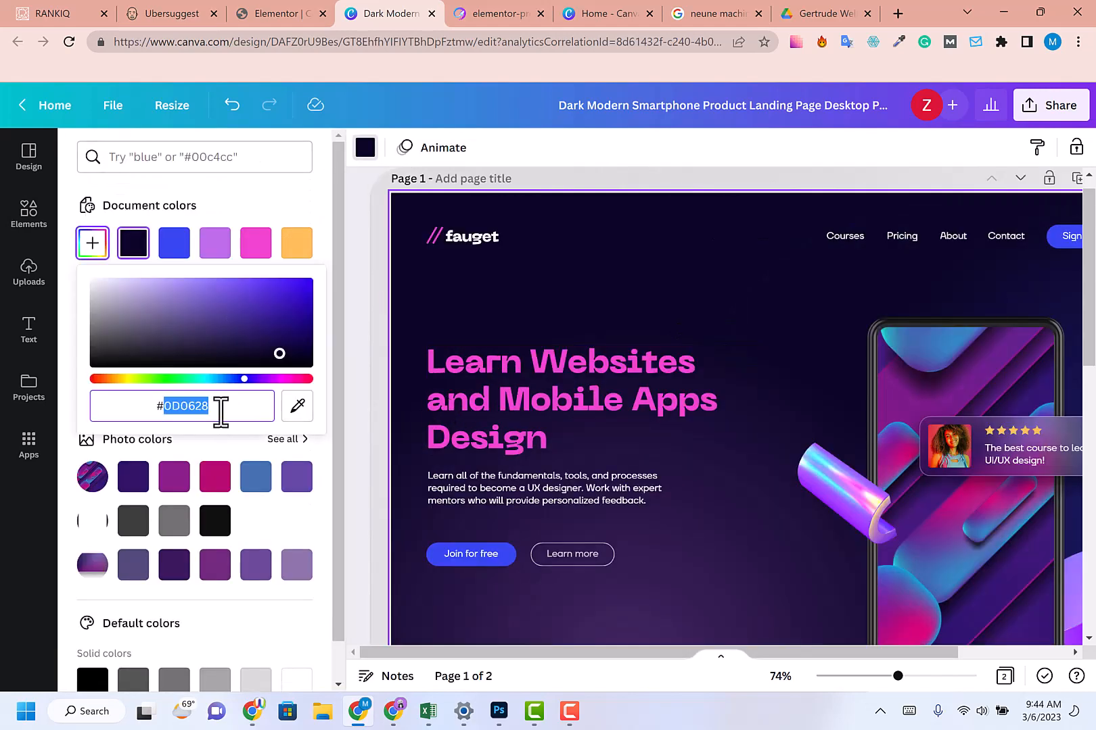
- Give the new Elementor section a classic background with the color #0D0628
{"action": "left_click", "coordinate": [287, 12]}
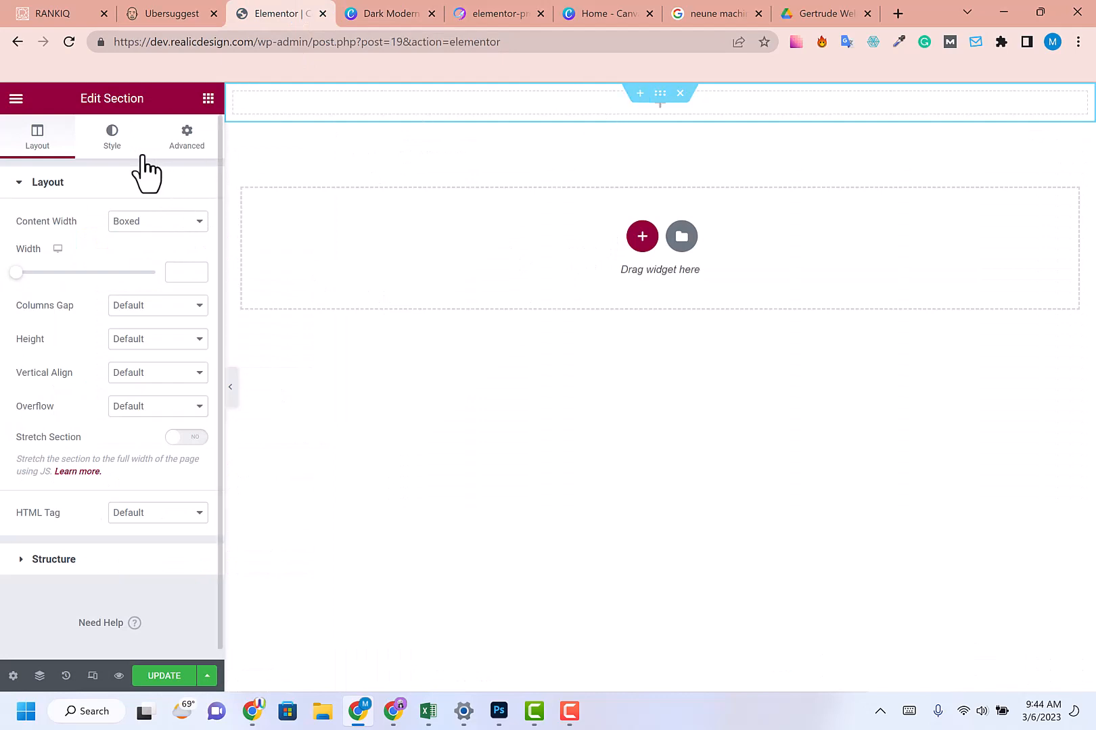
{"action": "left_click", "coordinate": [116, 138]}
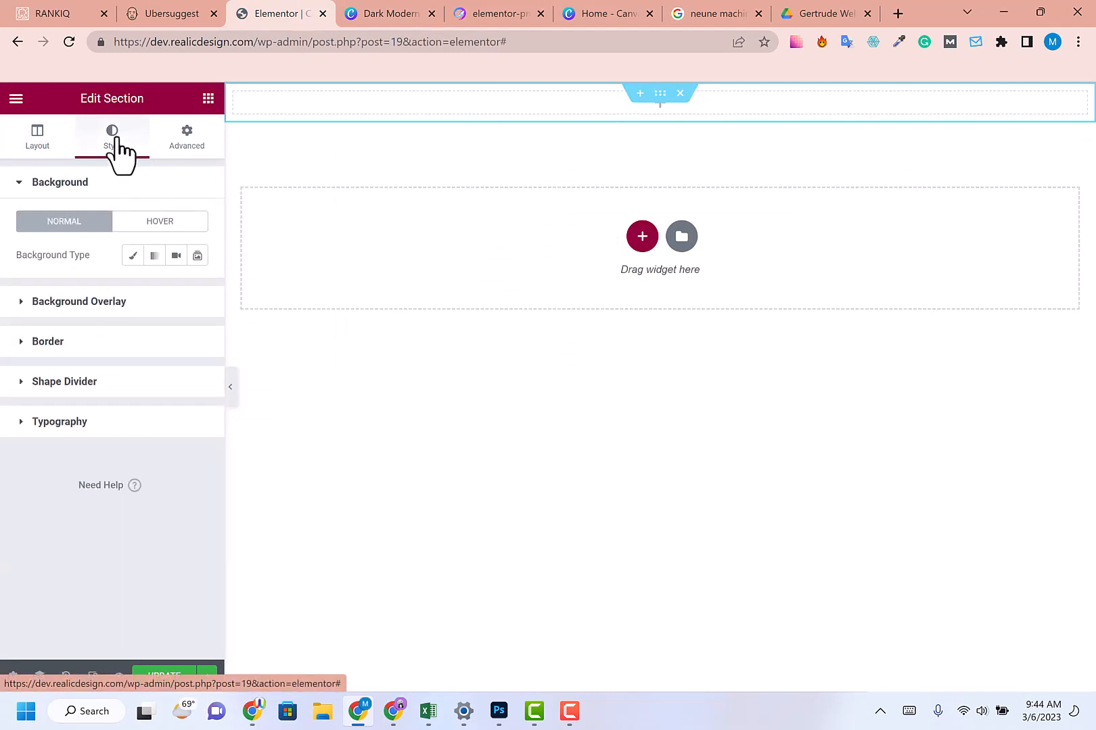
{"action": "left_click", "coordinate": [133, 256]}
{"action": "left_click", "coordinate": [197, 288]}
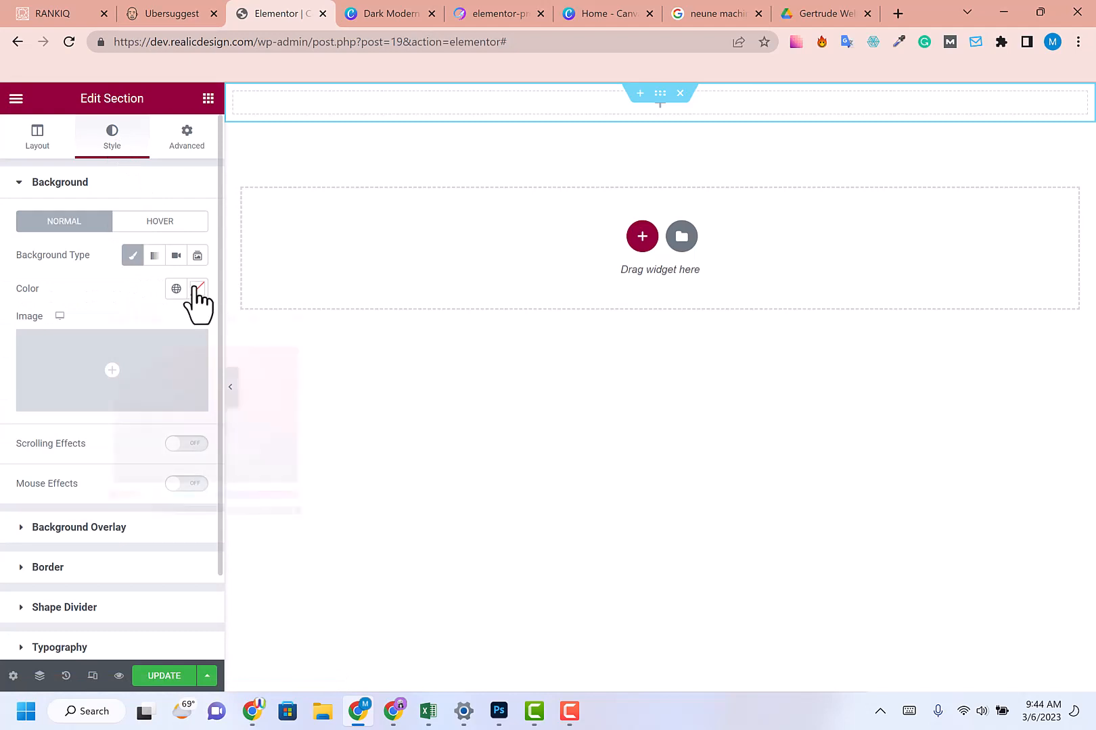
{"action": "key", "text": "ctrl+v"}
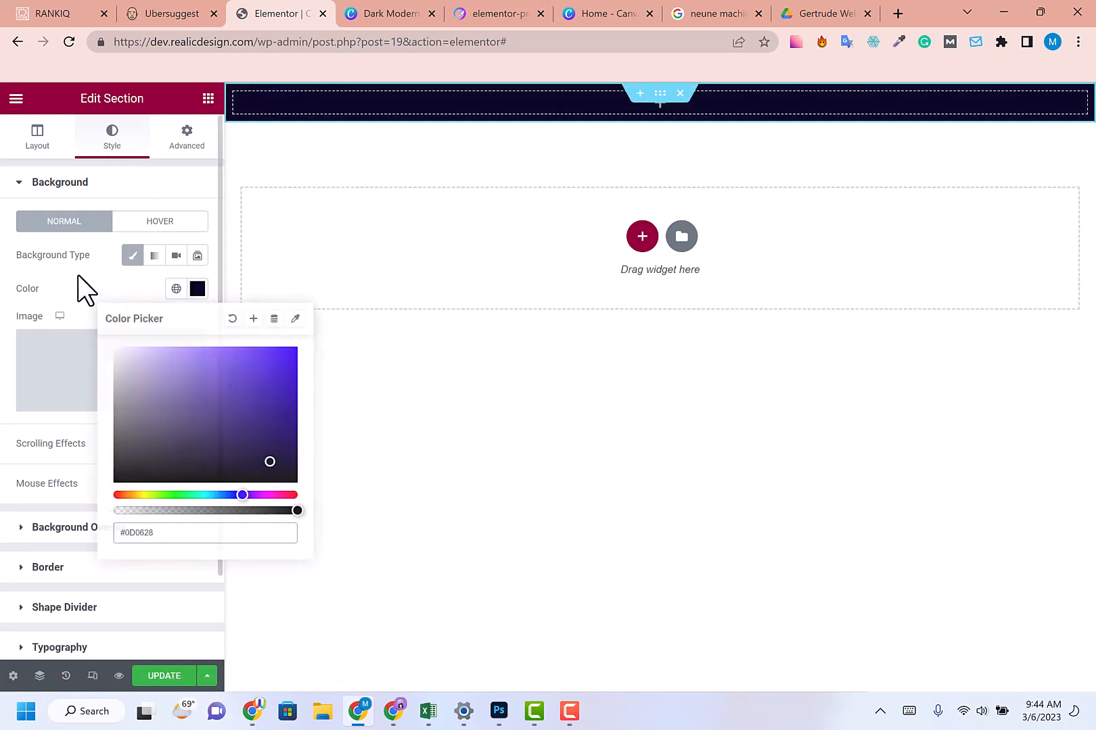
{"action": "left_click", "coordinate": [78, 275]}
- Check the header in the Canva design and place an Inner Section widget inside the dark Elementor section
{"action": "left_click", "coordinate": [384, 13]}
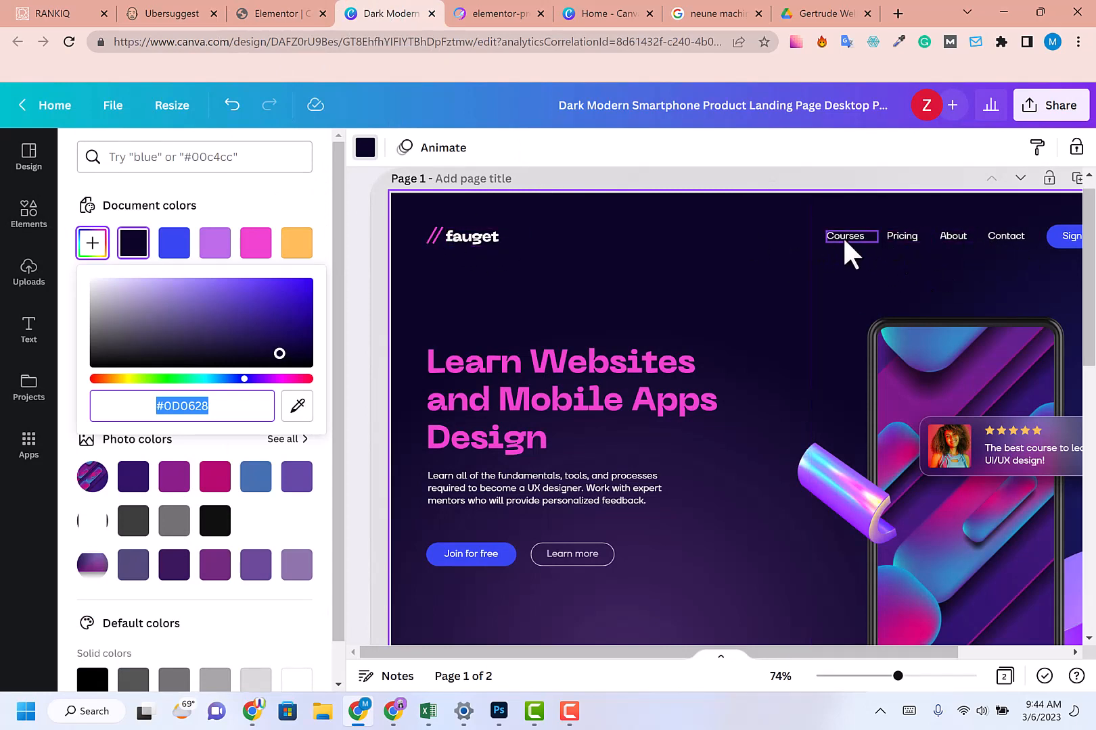
{"action": "left_click", "coordinate": [316, 8]}
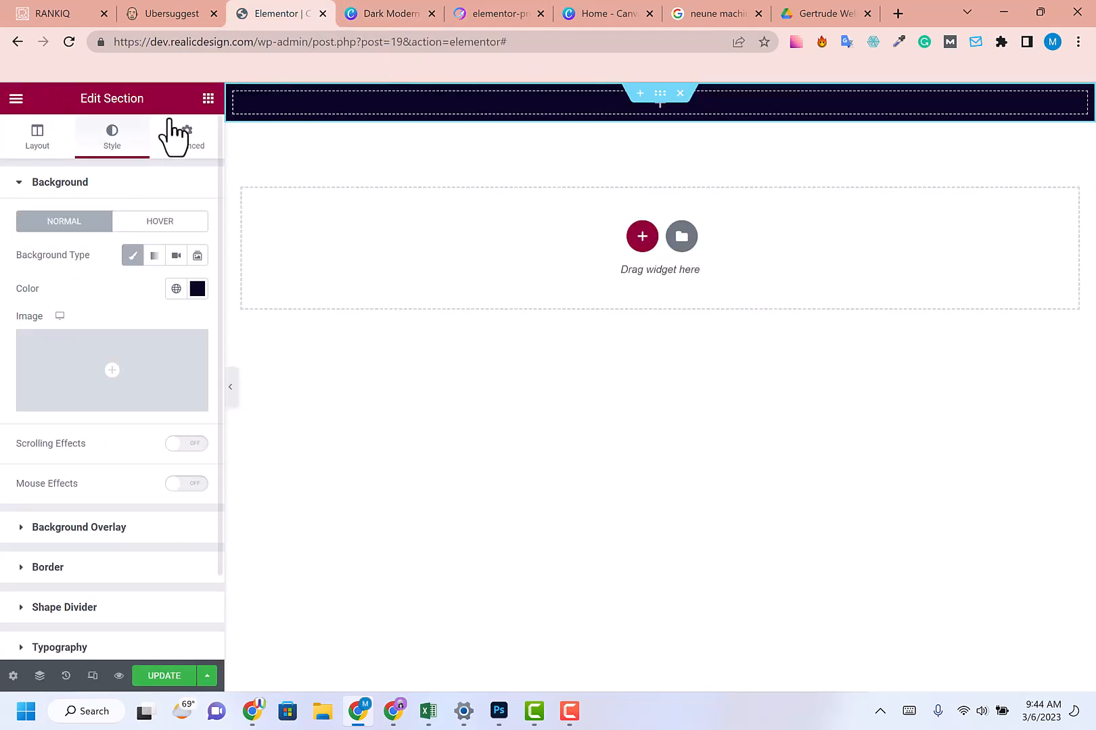
{"action": "left_click", "coordinate": [208, 99]}
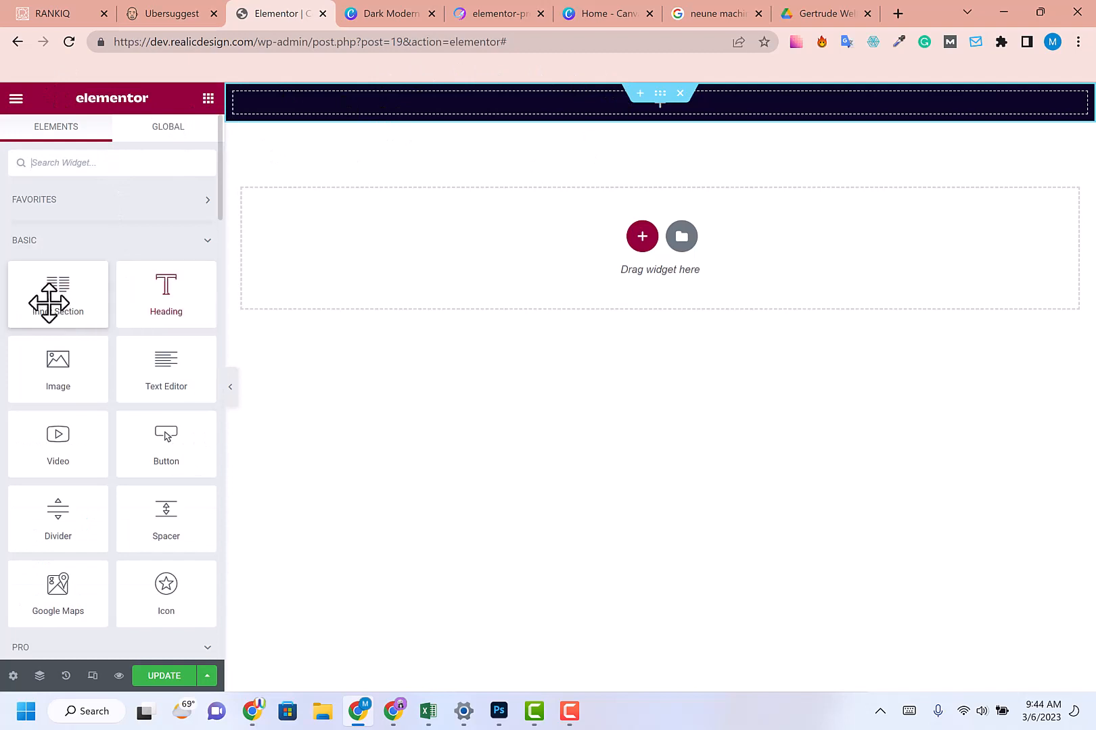
{"action": "left_click_drag", "start_coordinate": [48, 301], "coordinate": [365, 109]}
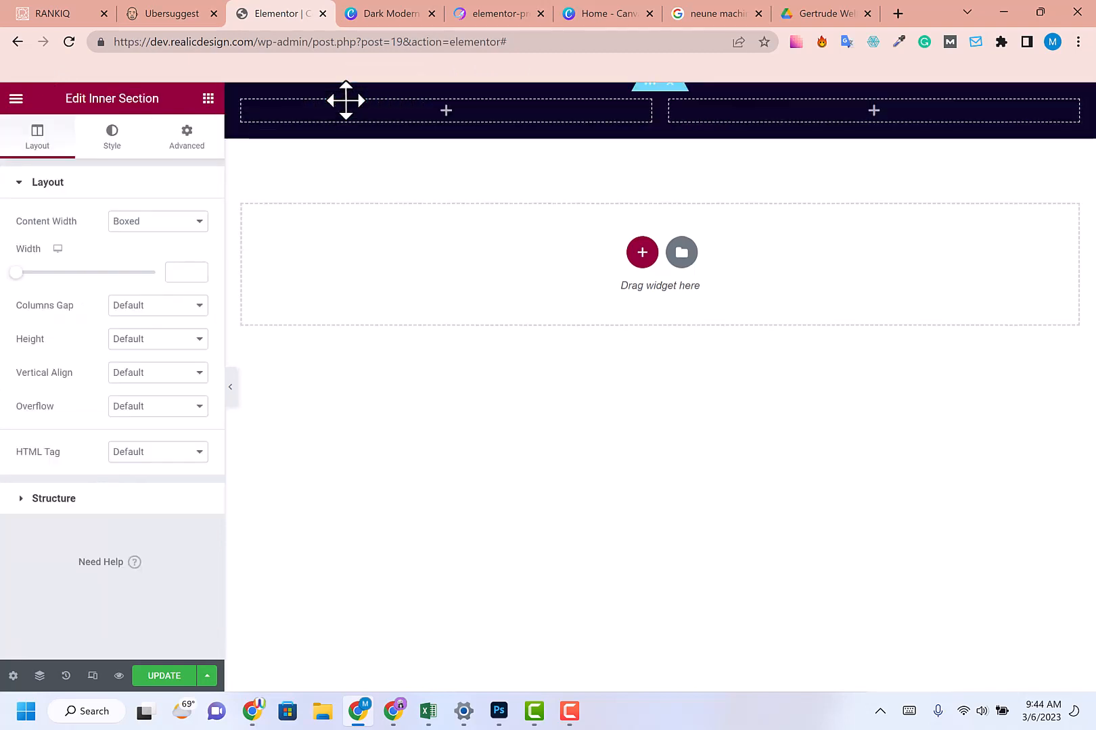
- Following the Canva header, add a third column to the inner section and narrow the outer columns so the middle one is widest
{"action": "left_click", "coordinate": [349, 15]}
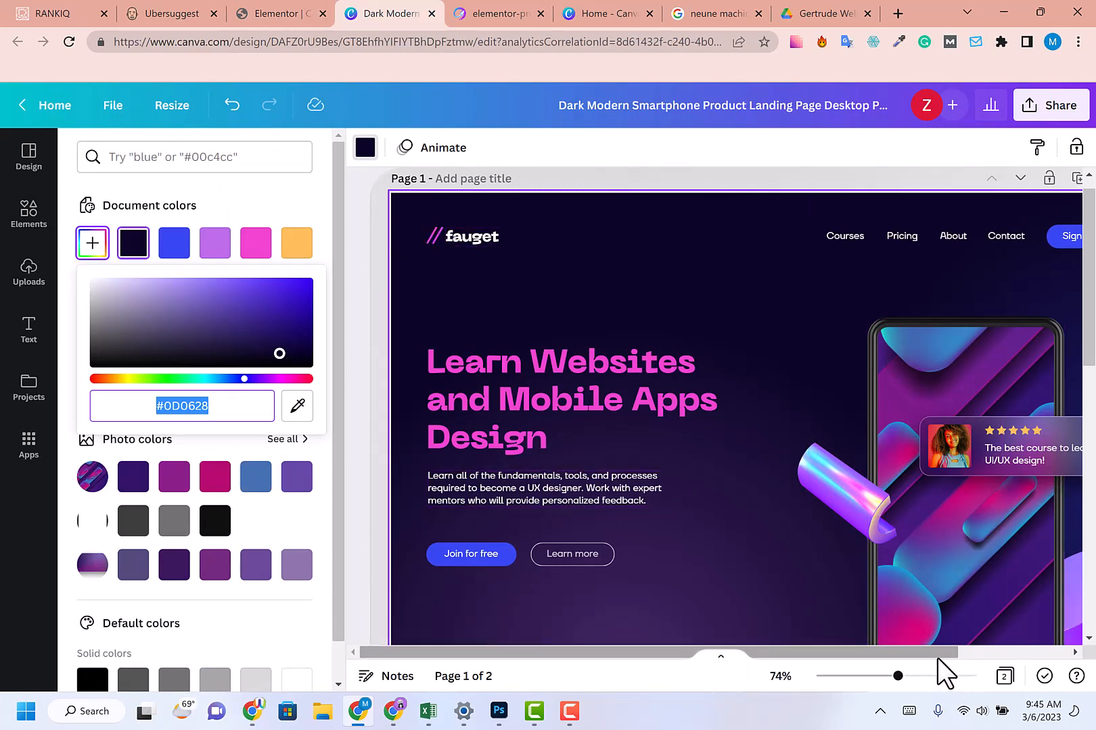
{"action": "left_click_drag", "start_coordinate": [937, 653], "coordinate": [1010, 652]}
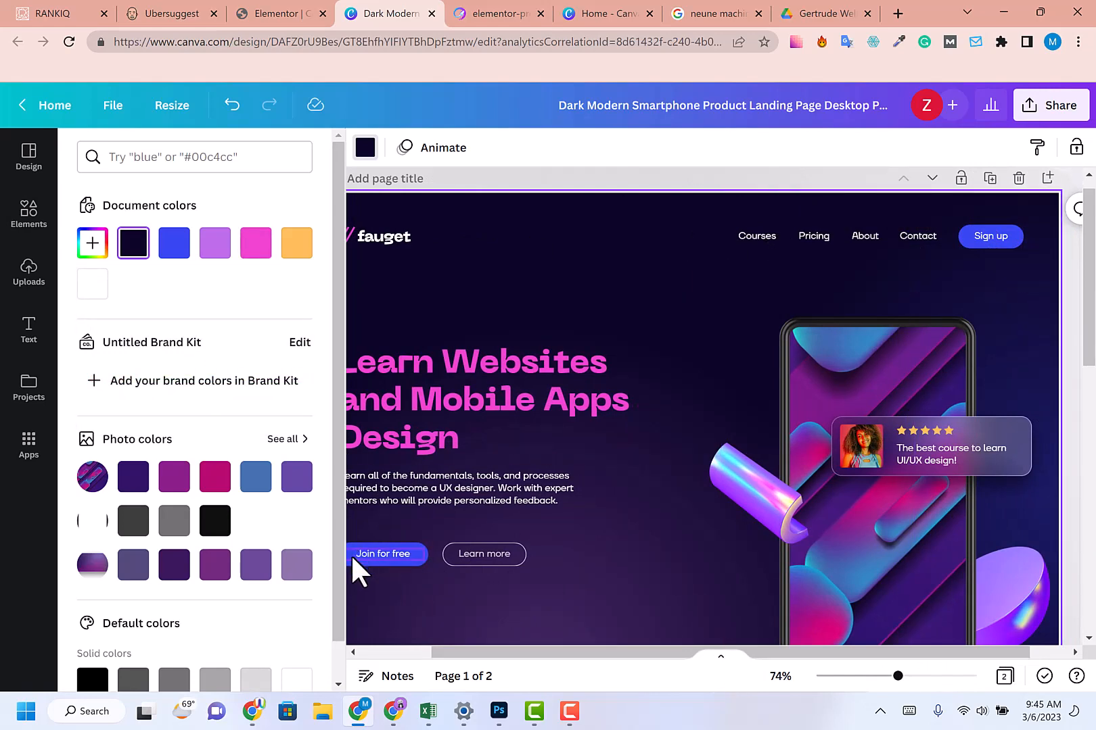
{"action": "left_click", "coordinate": [201, 12]}
{"action": "left_click", "coordinate": [247, 14]}
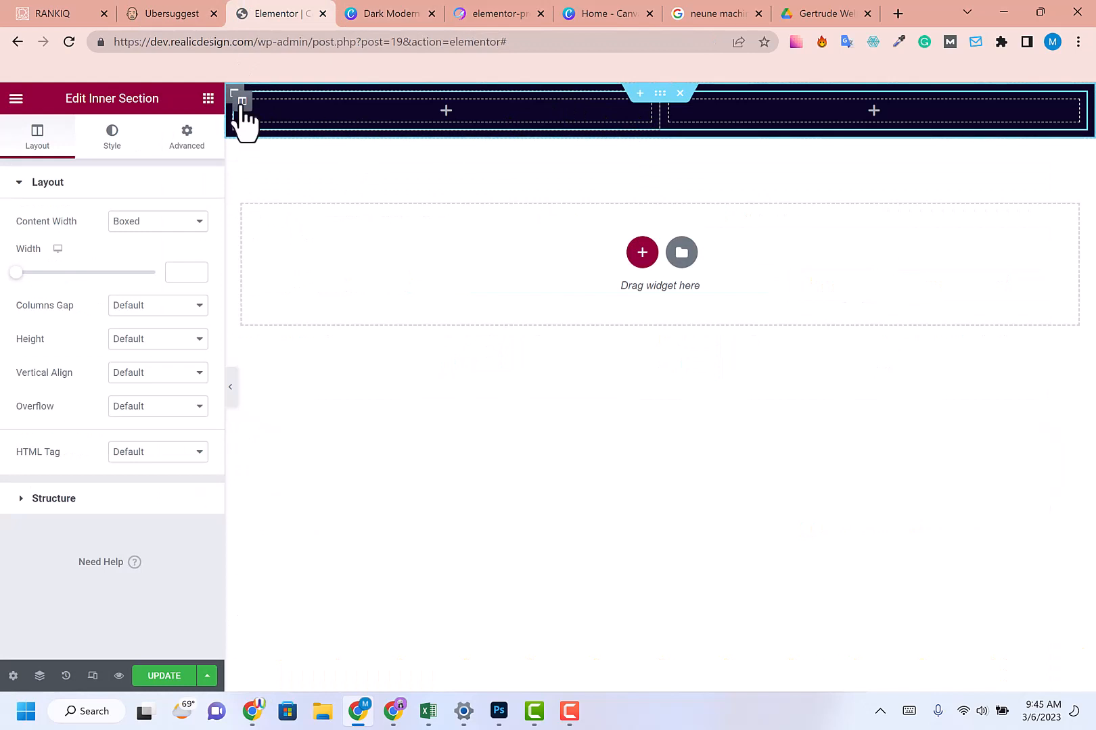
{"action": "right_click", "coordinate": [242, 102]}
{"action": "left_click", "coordinate": [287, 173]}
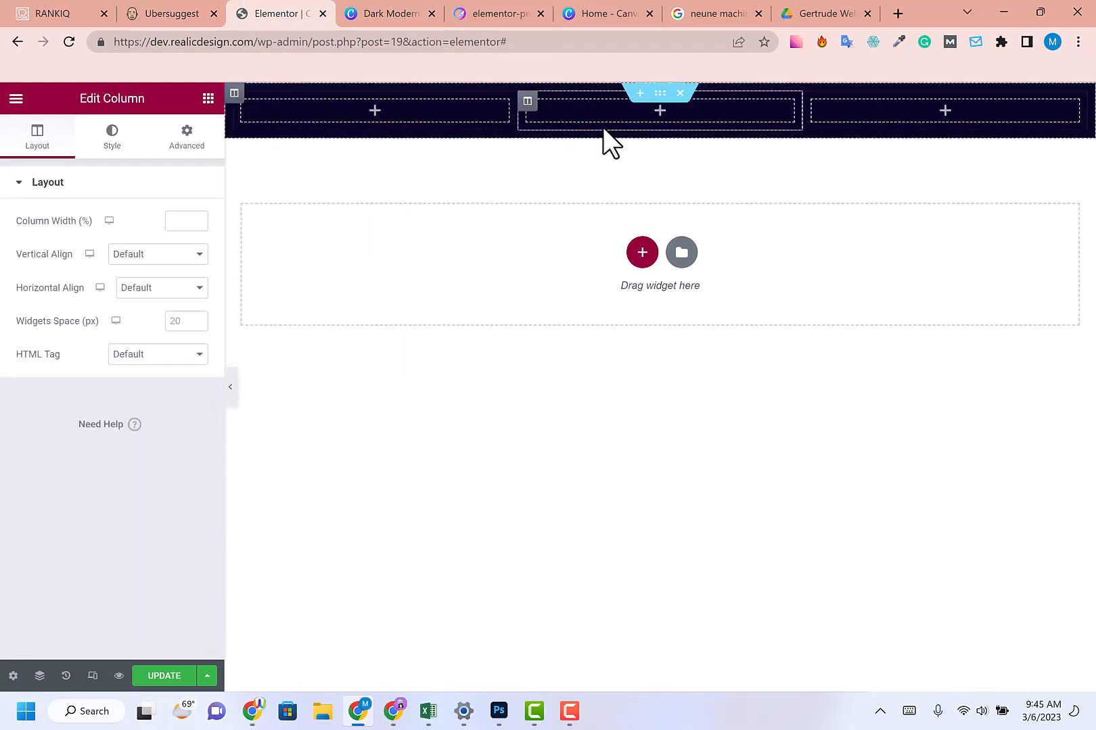
{"action": "left_click_drag", "start_coordinate": [519, 107], "coordinate": [383, 115]}
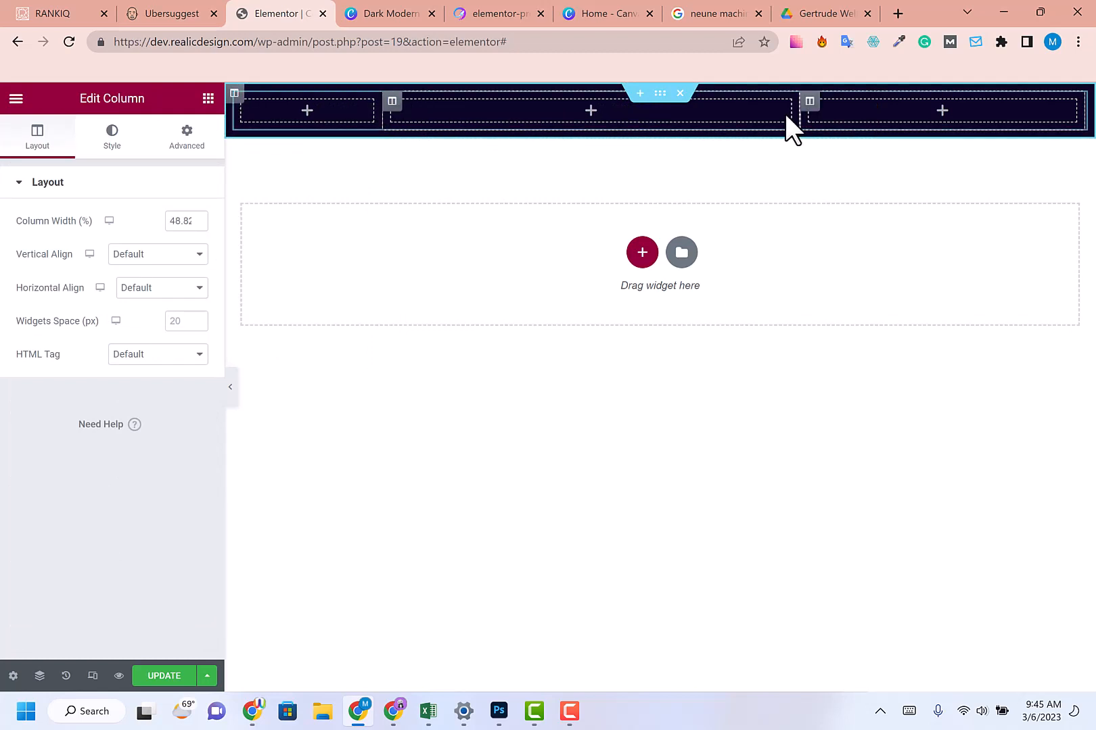
{"action": "left_click_drag", "start_coordinate": [806, 115], "coordinate": [879, 115]}
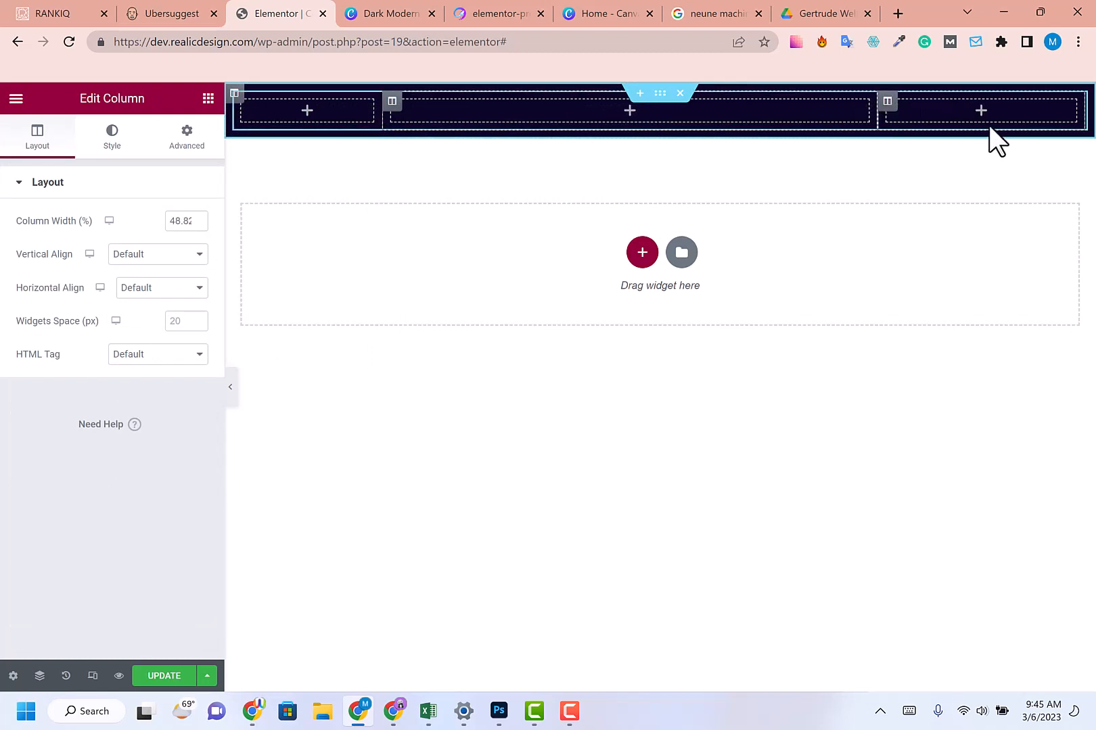
- Place an Image widget in the first header column and upload the logo PNG from Downloads as its image
{"action": "left_click", "coordinate": [209, 99]}
{"action": "left_click_drag", "start_coordinate": [48, 384], "coordinate": [293, 117]}
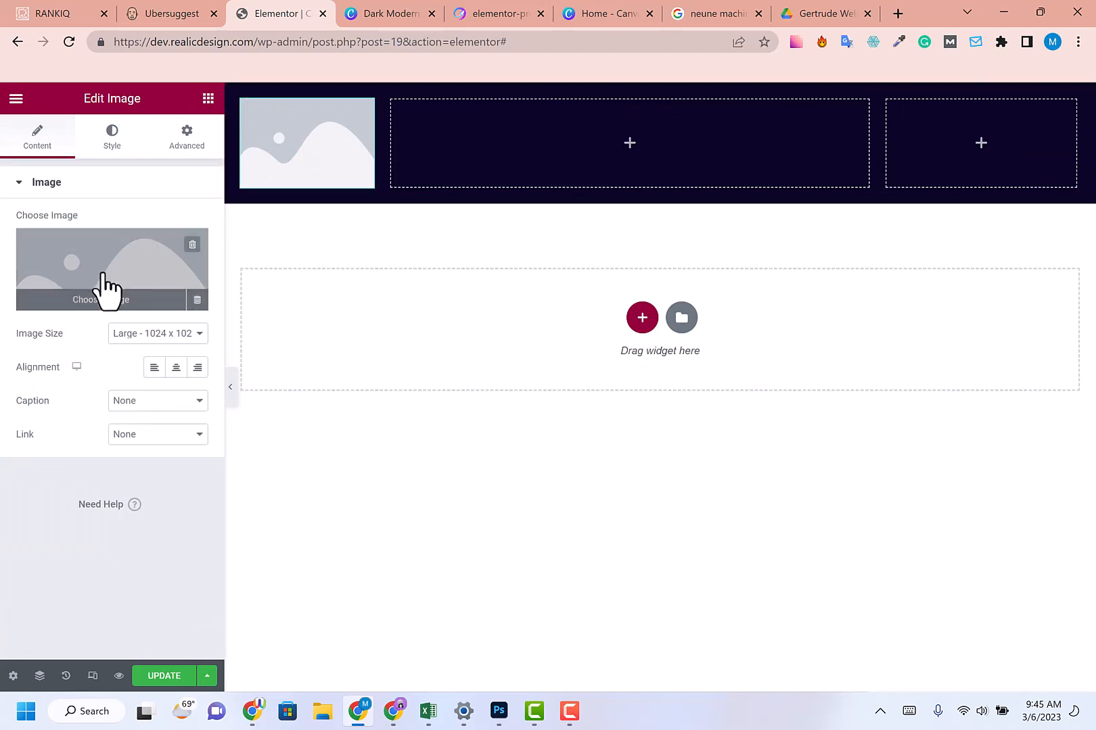
{"action": "left_click", "coordinate": [107, 290]}
{"action": "left_click", "coordinate": [230, 172]}
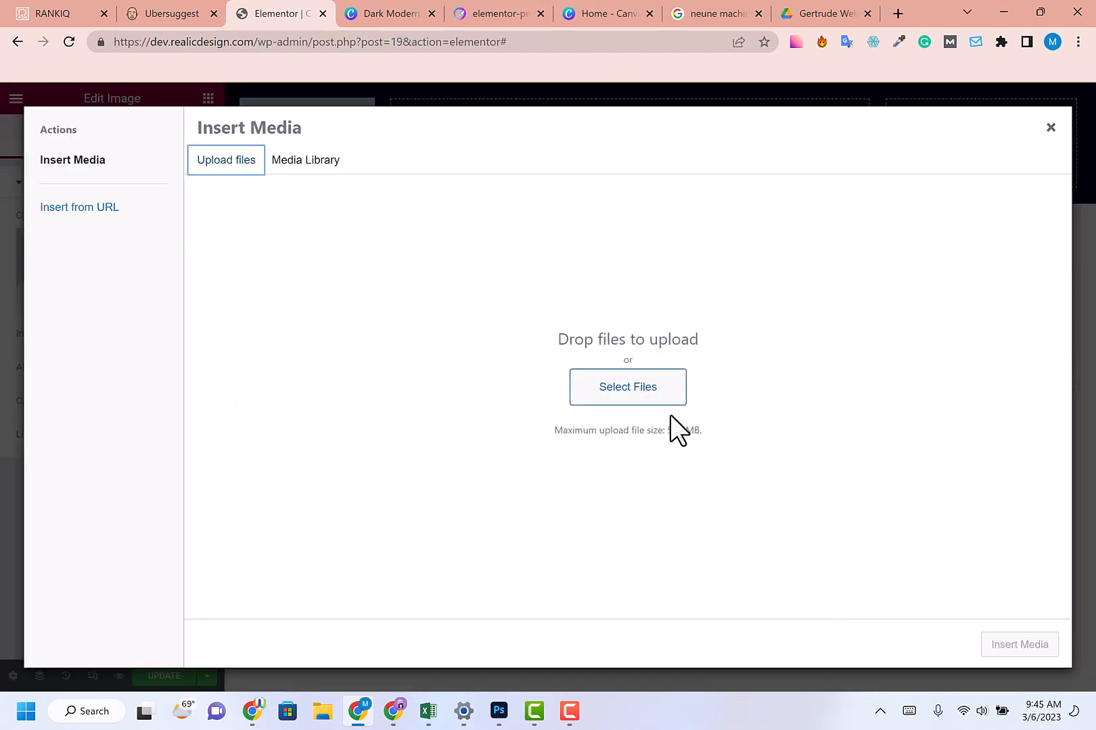
{"action": "left_click", "coordinate": [642, 391]}
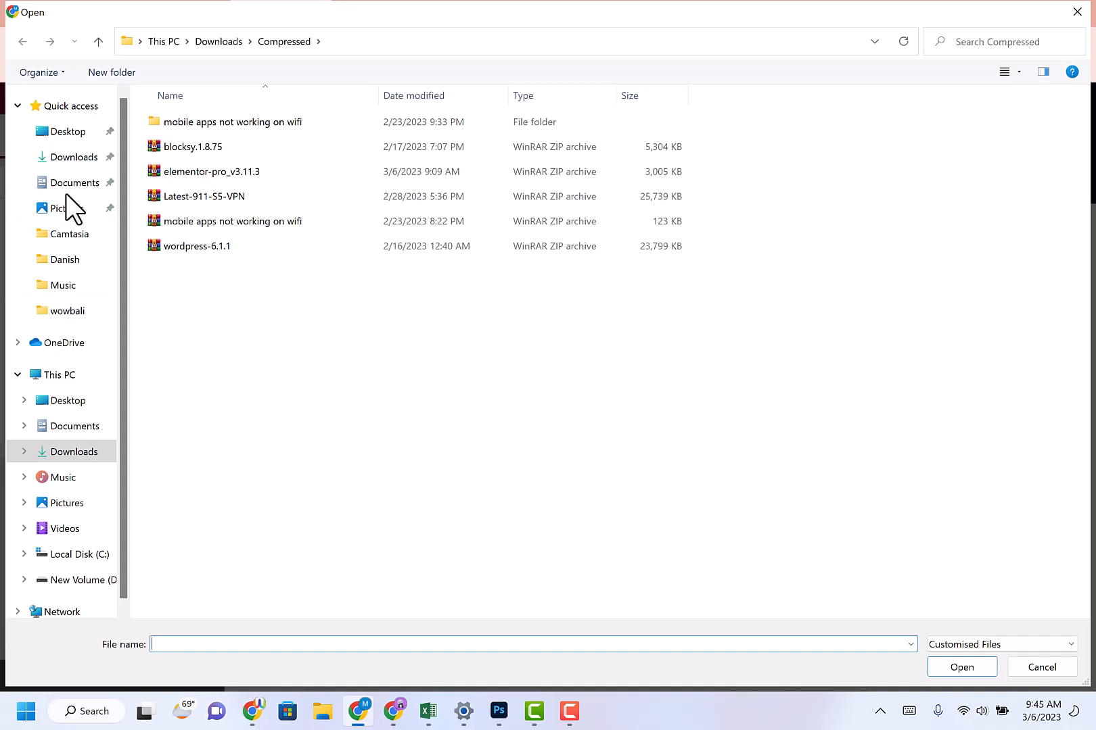
{"action": "left_click", "coordinate": [69, 159]}
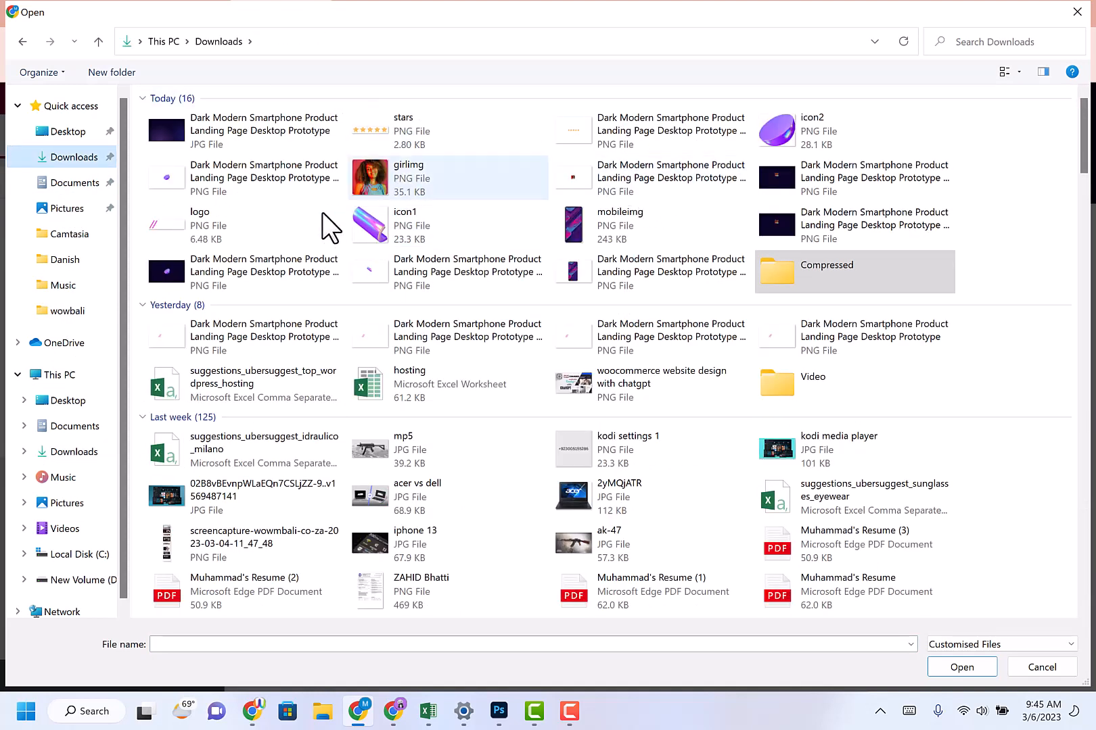
{"action": "left_click", "coordinate": [210, 217]}
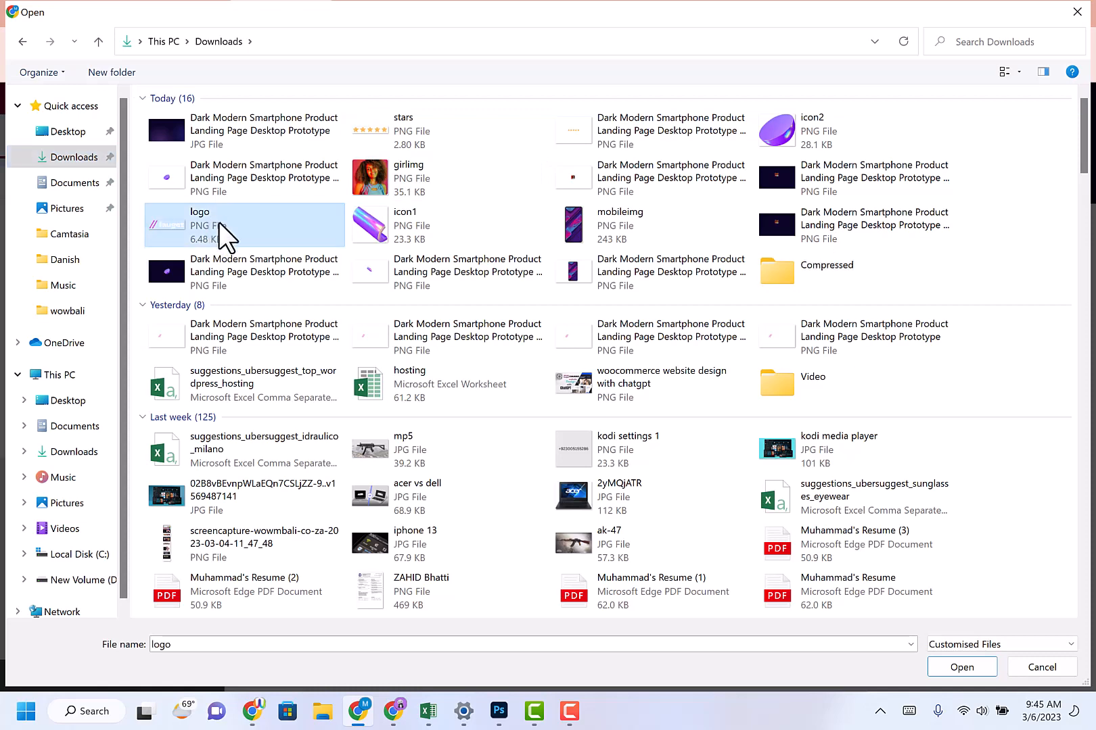
{"action": "left_click", "coordinate": [961, 667]}
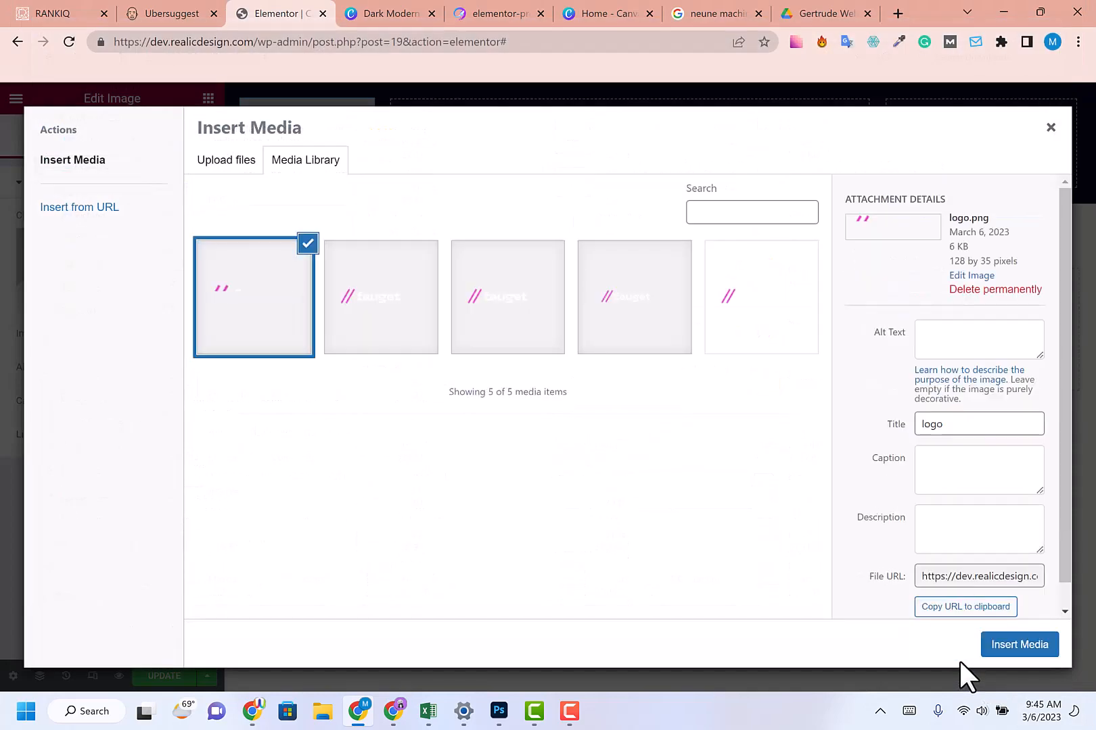
{"action": "left_click", "coordinate": [1026, 647]}
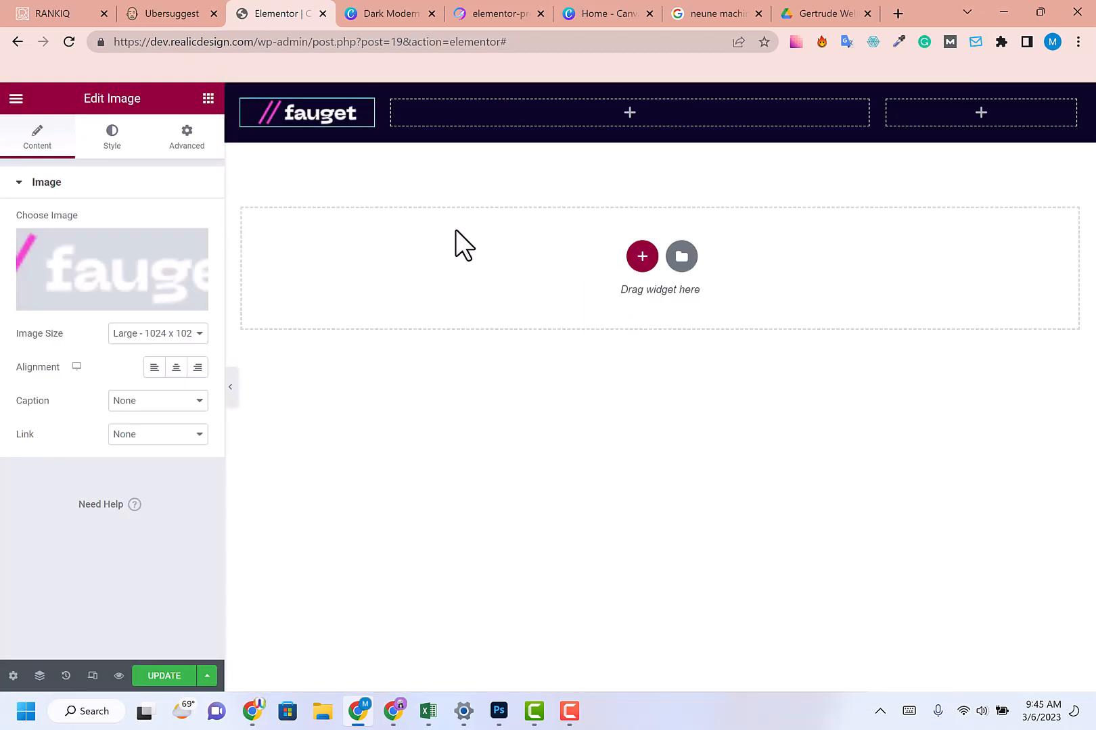
- Following the Canva header's menu, place an Icon List widget in the middle column and set its layout to inline
{"action": "left_click", "coordinate": [371, 15]}
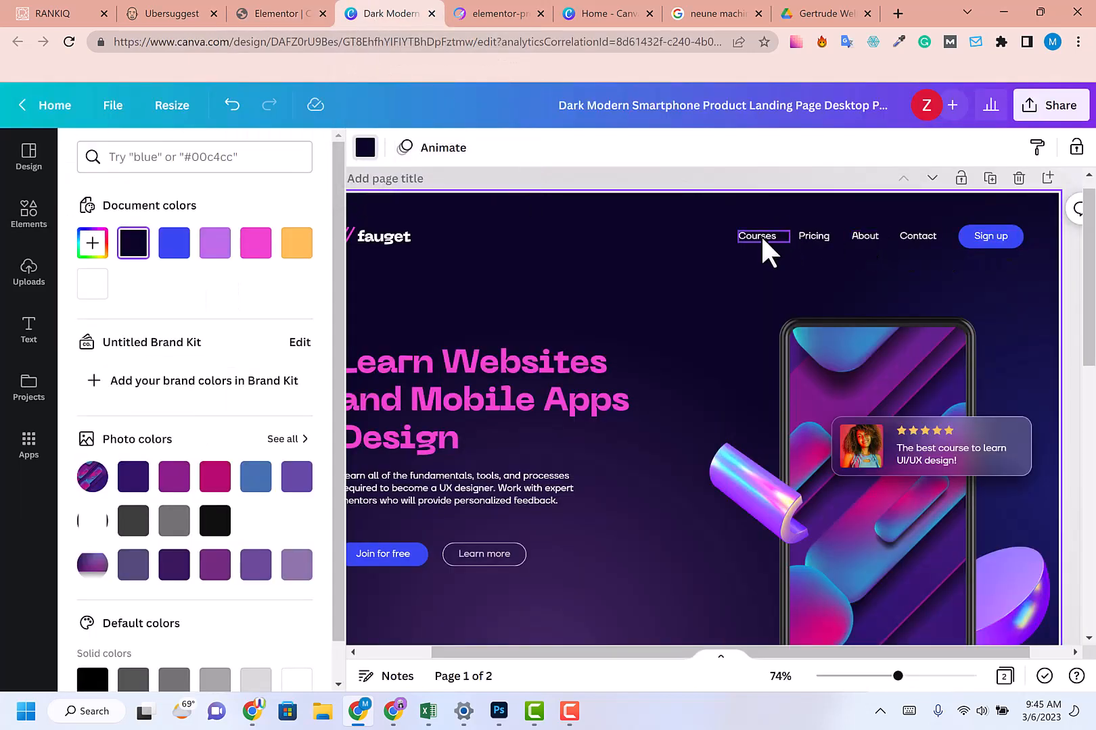
{"action": "left_click", "coordinate": [298, 14]}
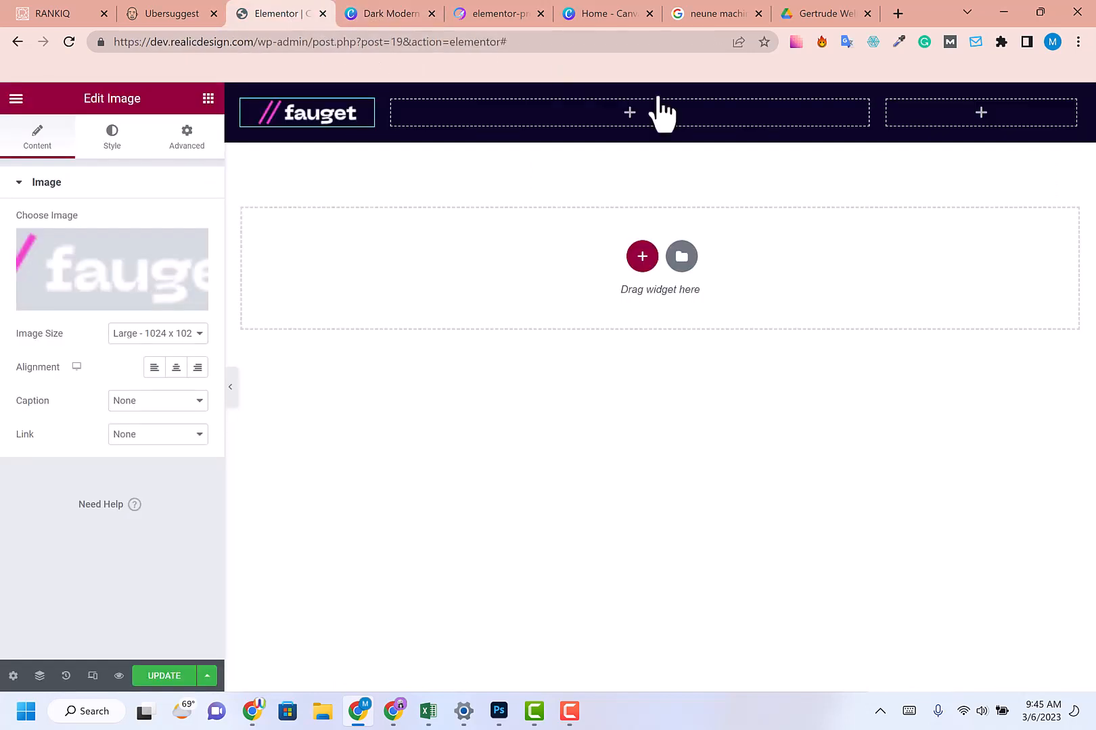
{"action": "left_click", "coordinate": [208, 100]}
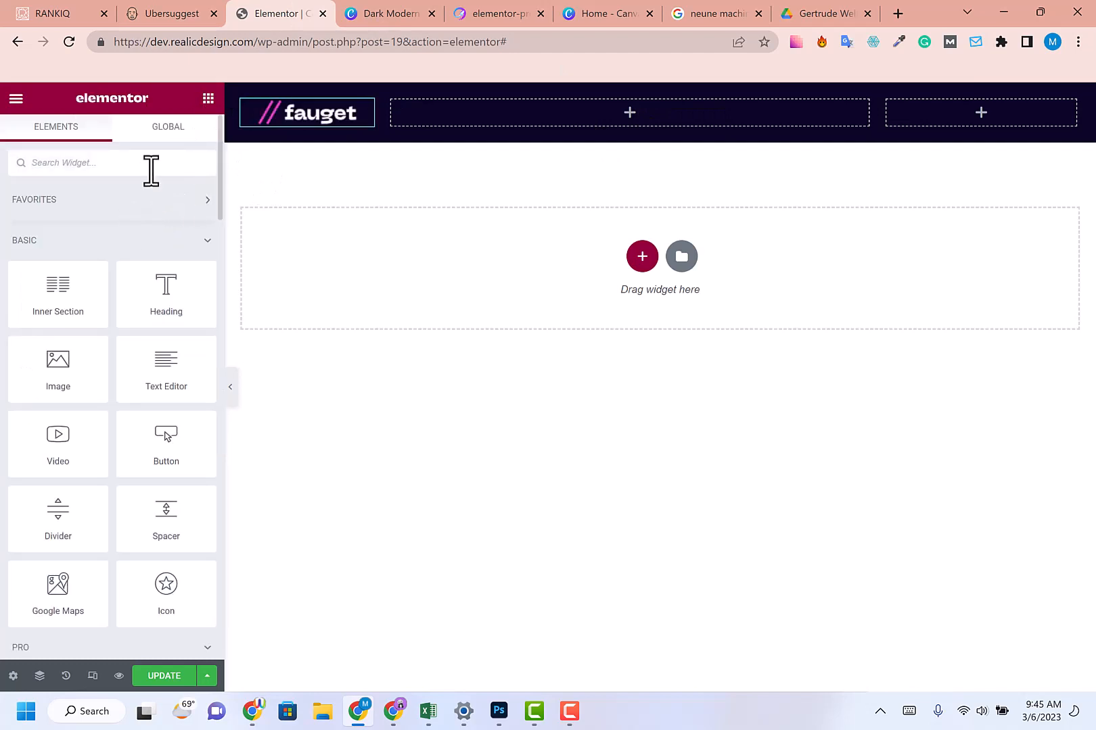
{"action": "left_click", "coordinate": [151, 171]}
{"action": "type", "text": "lis"}
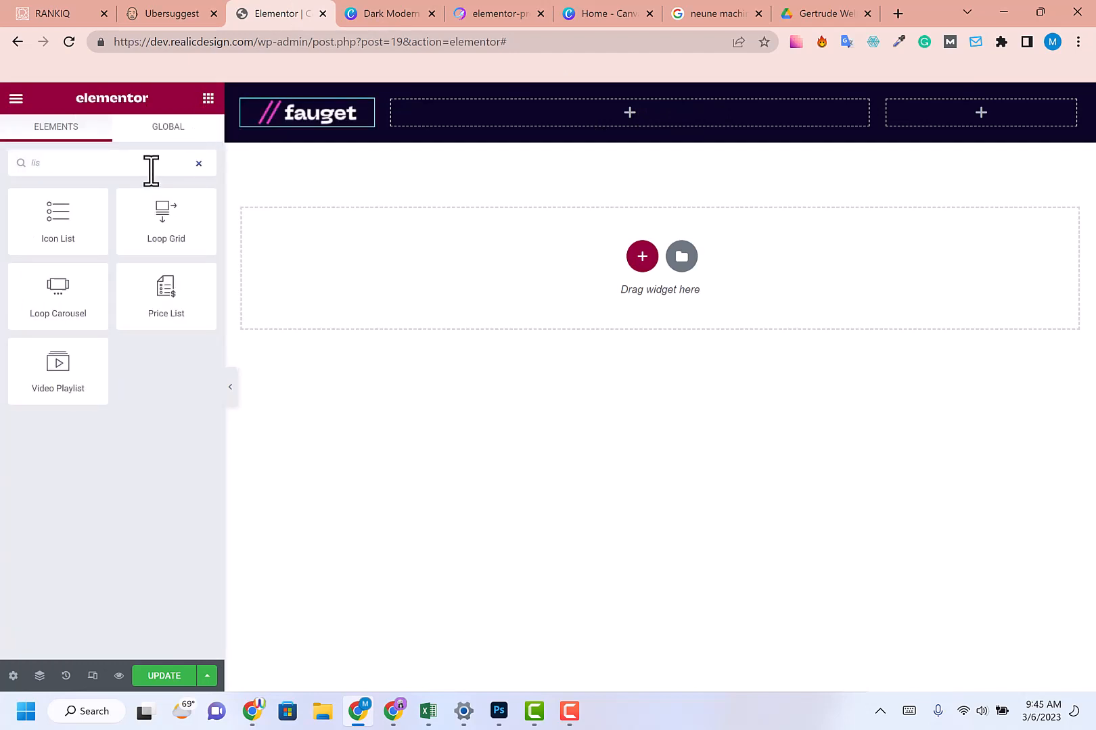
{"action": "left_click_drag", "start_coordinate": [95, 232], "coordinate": [612, 126]}
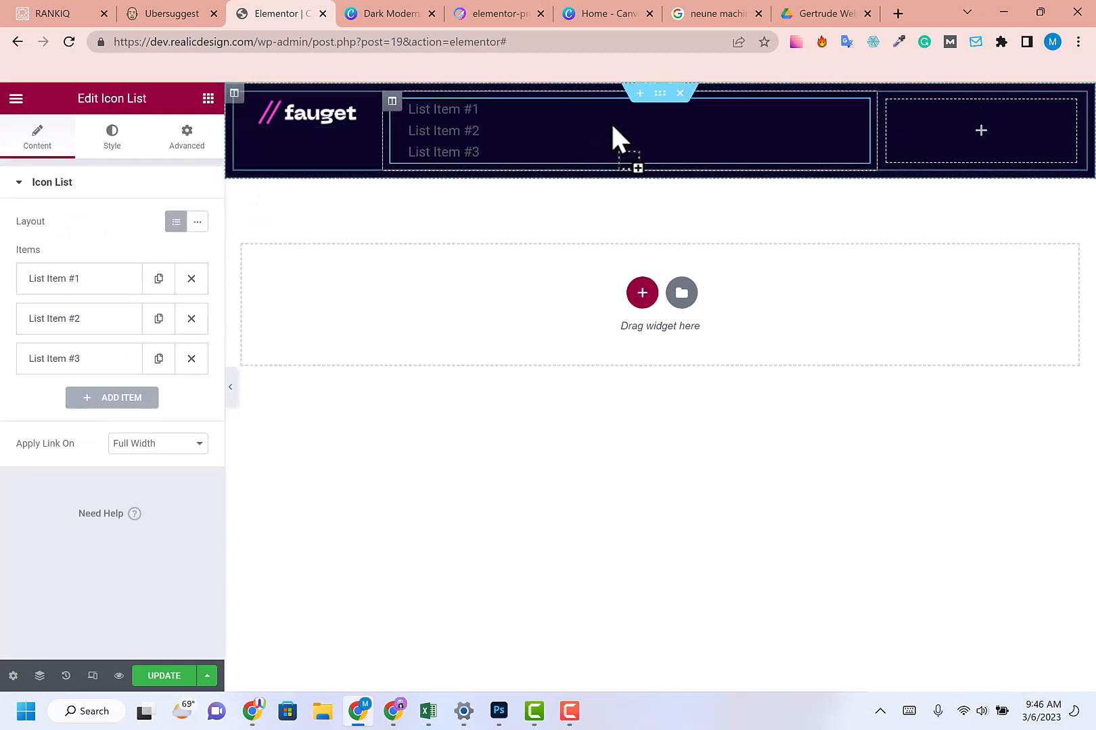
{"action": "left_click", "coordinate": [201, 229]}
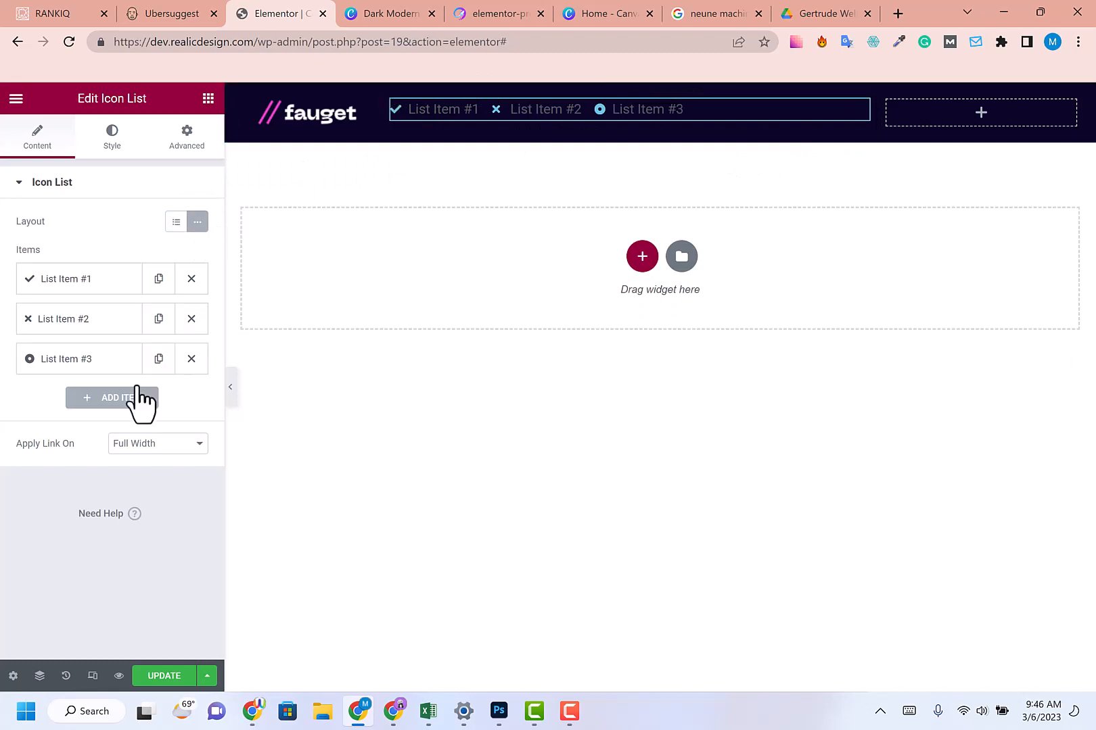
- Rename the first list item Courses, as in the Canva menu, and remove its check icon
{"action": "left_click", "coordinate": [67, 281]}
{"action": "left_click", "coordinate": [362, 14]}
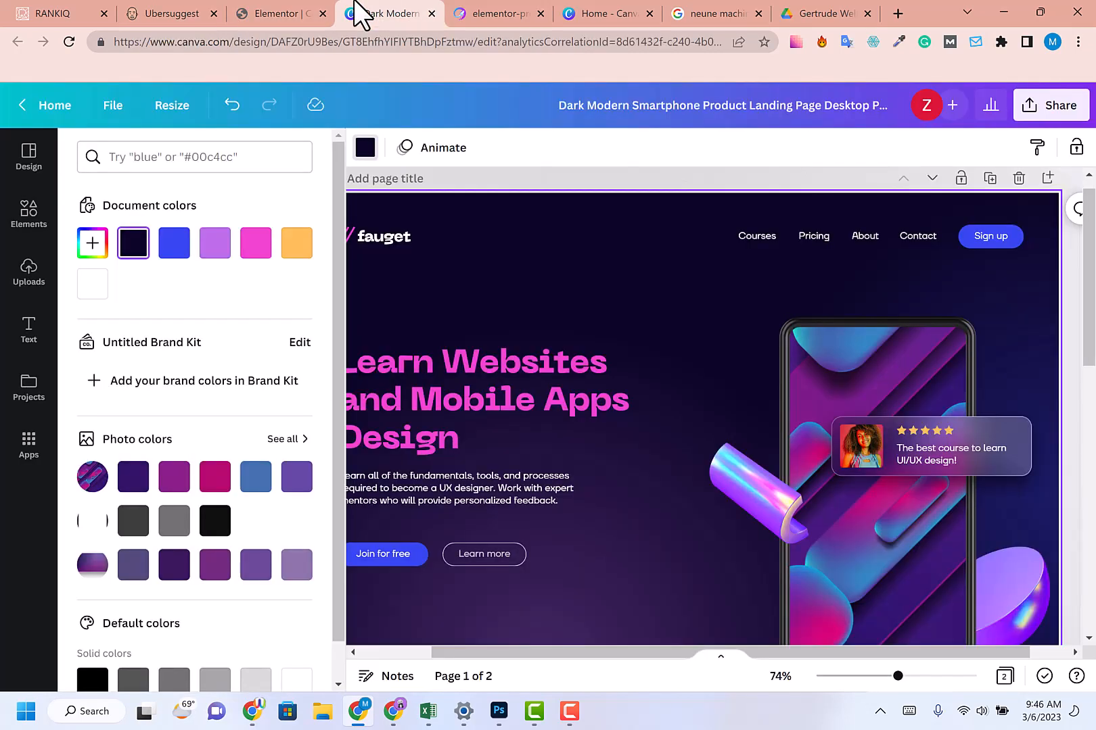
{"action": "left_click", "coordinate": [270, 13]}
{"action": "triple_click", "coordinate": [122, 336]}
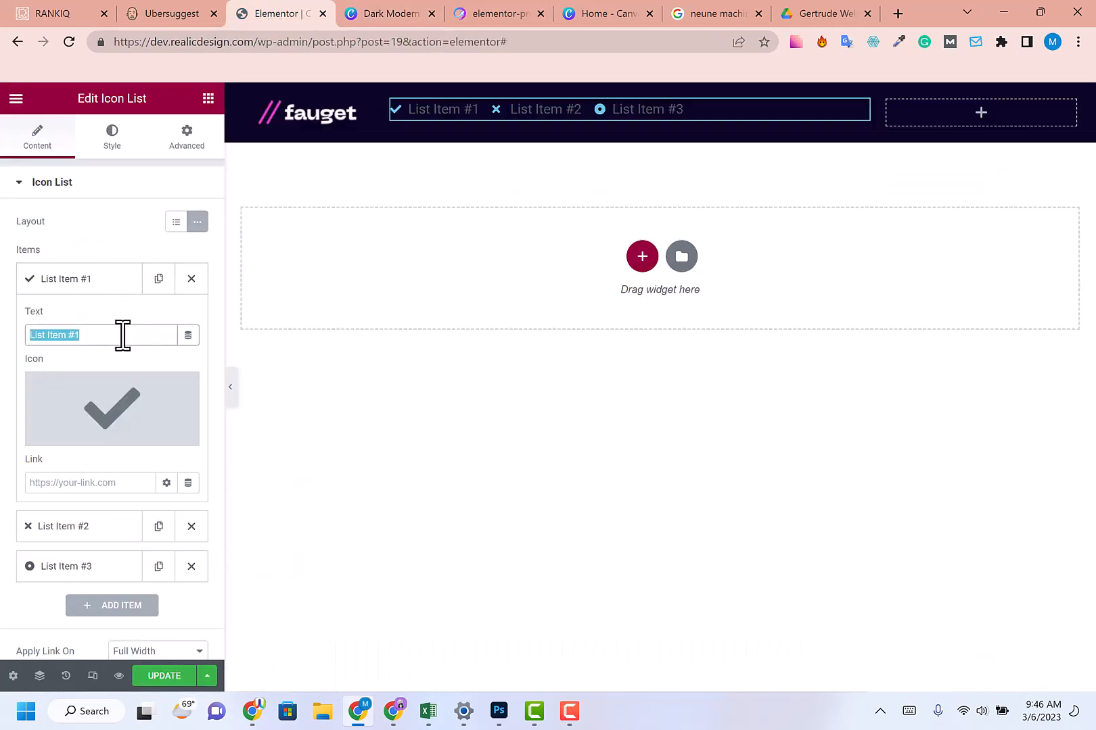
{"action": "type", "text": "Courses"}
{"action": "mouse_move", "coordinate": [124, 410]}
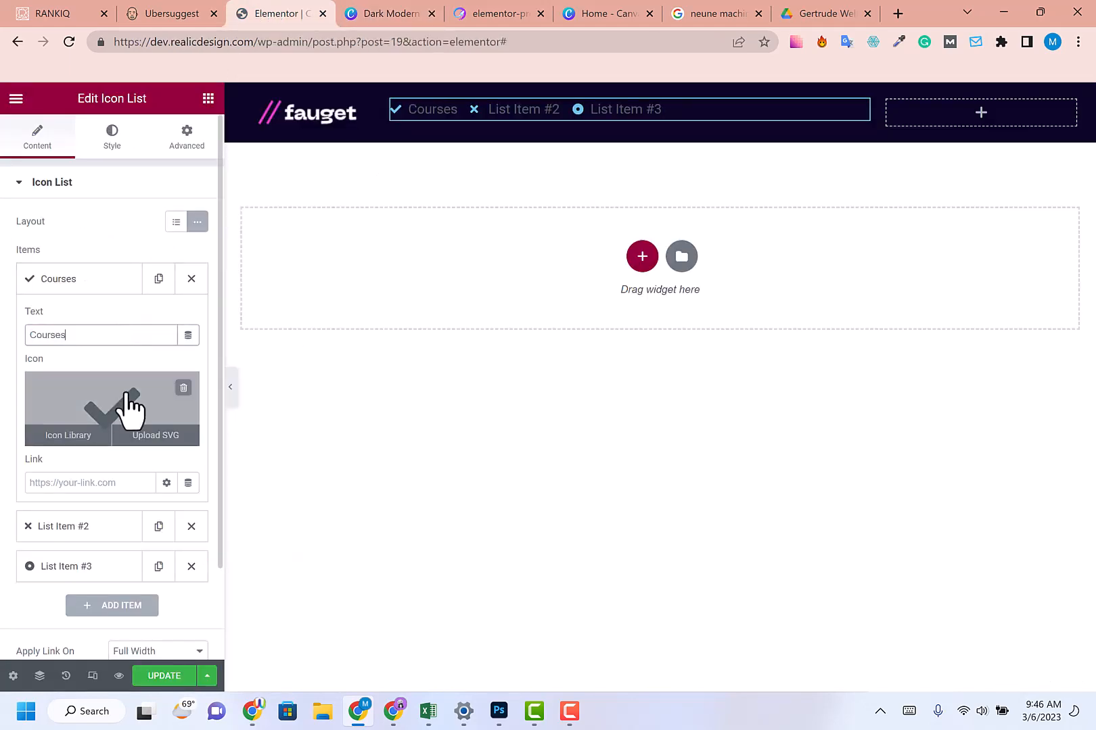
{"action": "left_click", "coordinate": [183, 388]}
{"action": "left_click", "coordinate": [74, 280]}
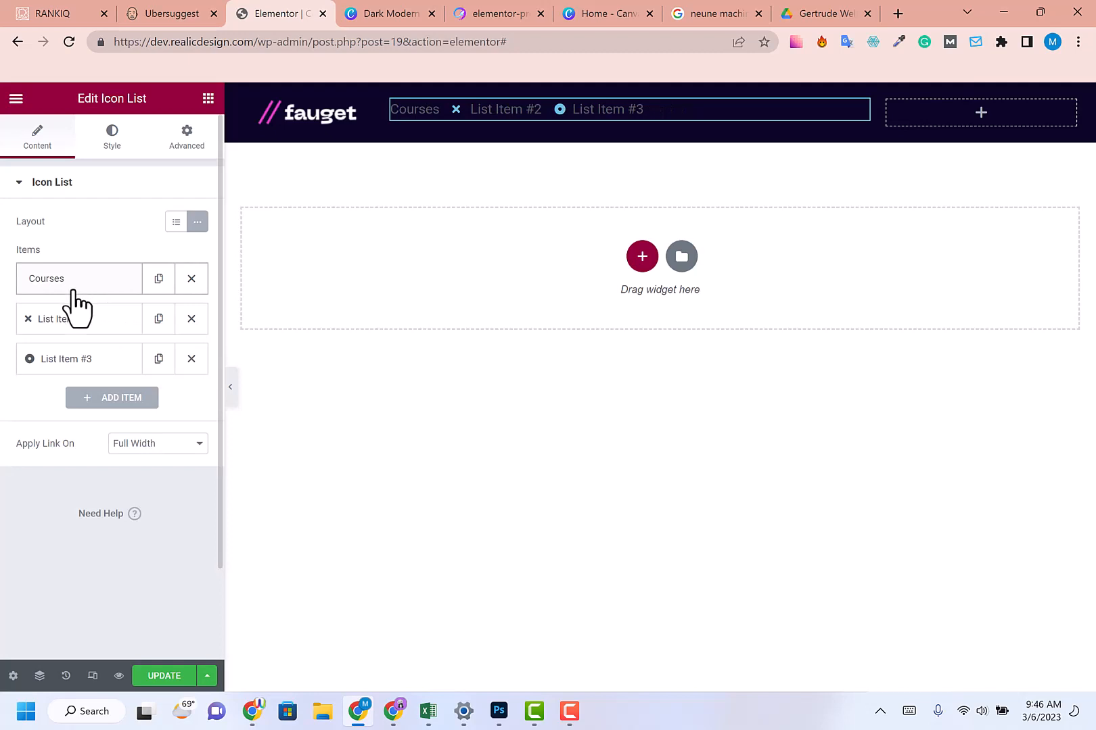
- Replace the two remaining default list items with a duplicate of Courses renamed Pricing, matching the Canva menu
{"action": "left_click", "coordinate": [192, 319]}
{"action": "left_click", "coordinate": [192, 320]}
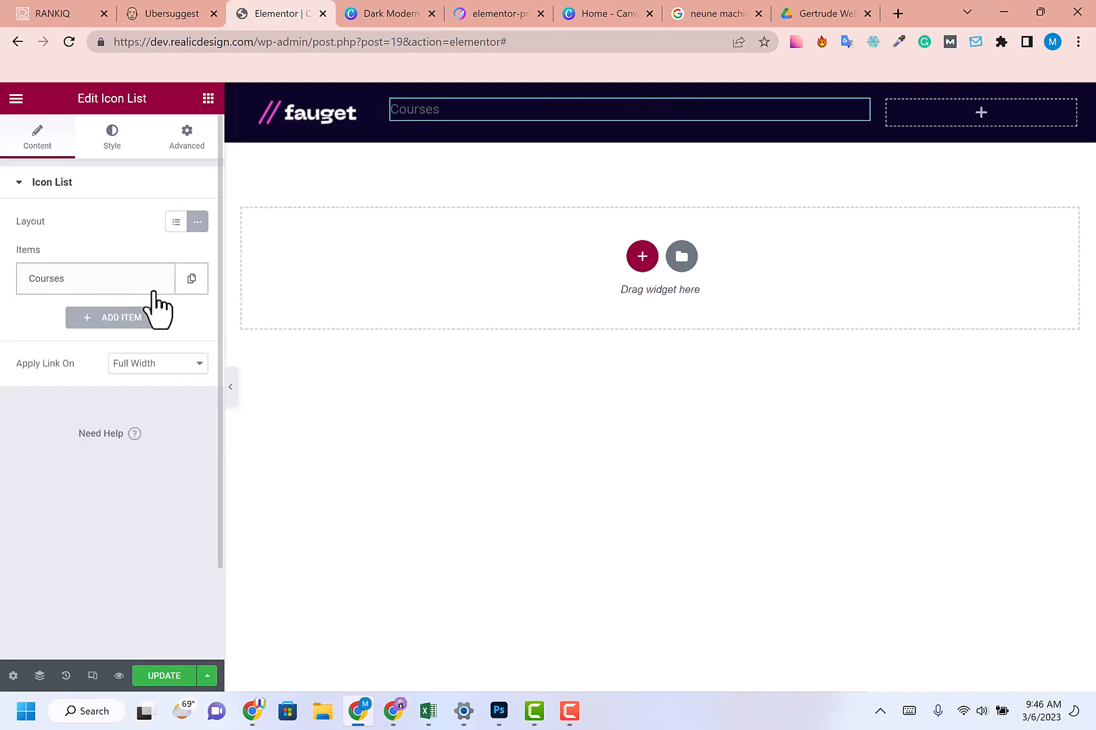
{"action": "left_click", "coordinate": [190, 280]}
{"action": "left_click", "coordinate": [65, 321]}
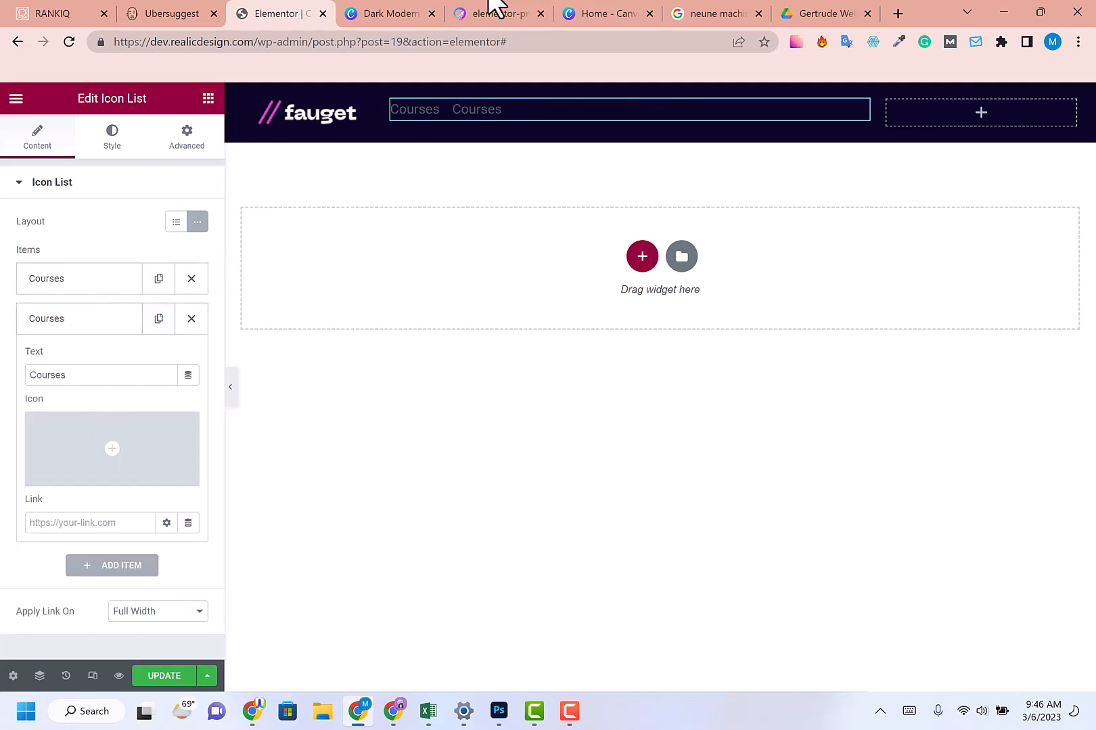
{"action": "left_click", "coordinate": [411, 13]}
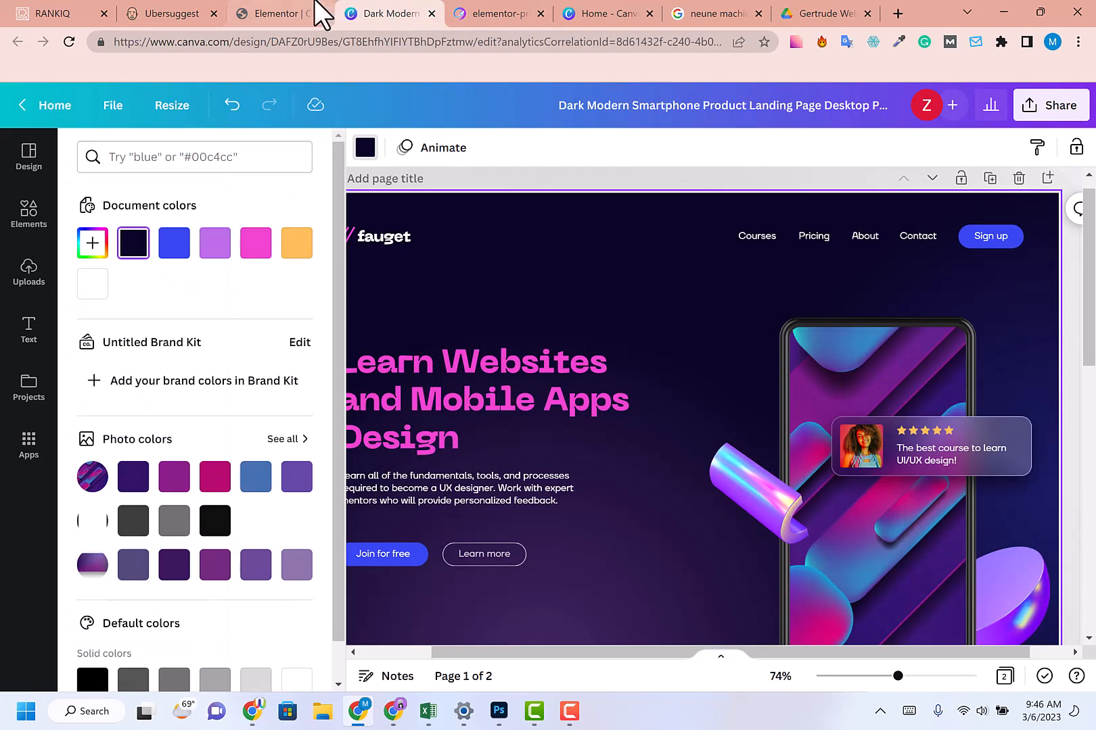
{"action": "left_click", "coordinate": [282, 15]}
{"action": "left_click", "coordinate": [108, 376]}
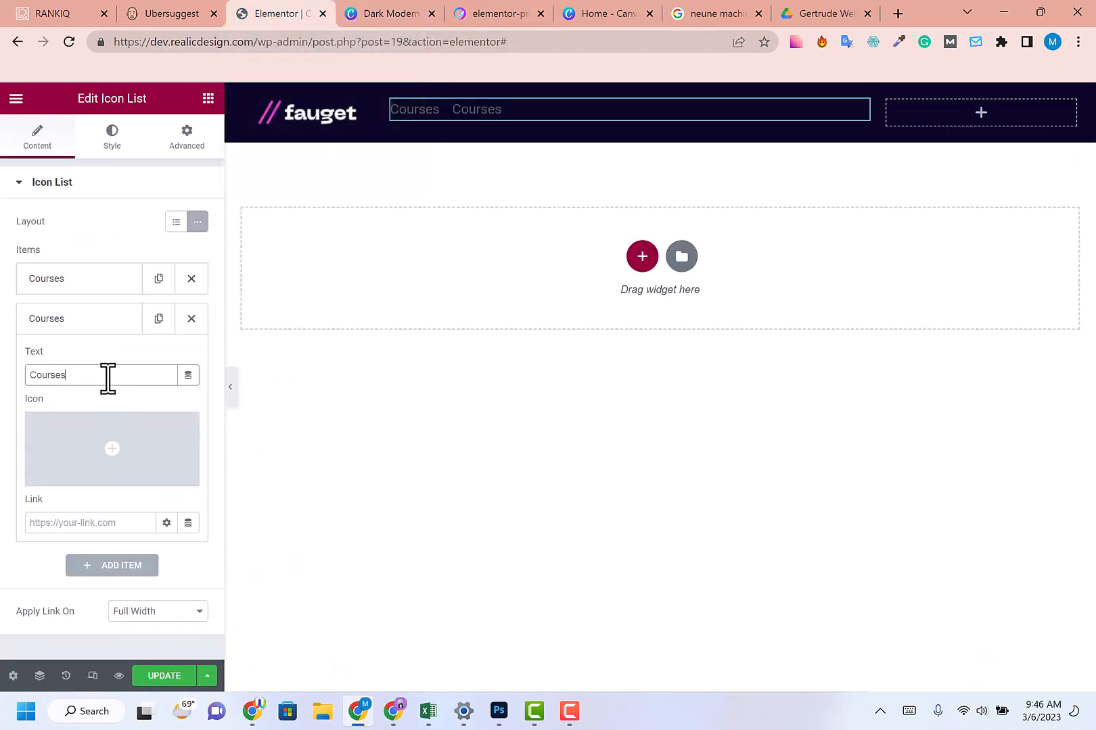
{"action": "type", "text": "Pricing"}
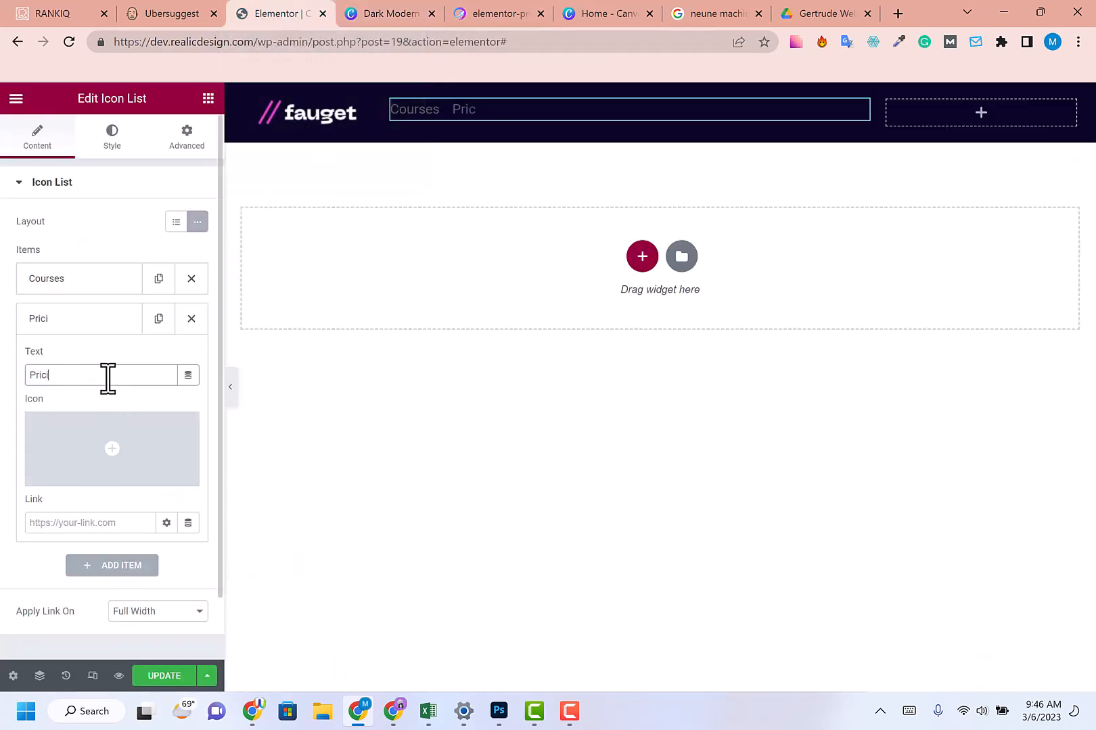
{"action": "left_click", "coordinate": [97, 318]}
- Duplicate the Pricing list item and rename the copy About
{"action": "left_click", "coordinate": [159, 319]}
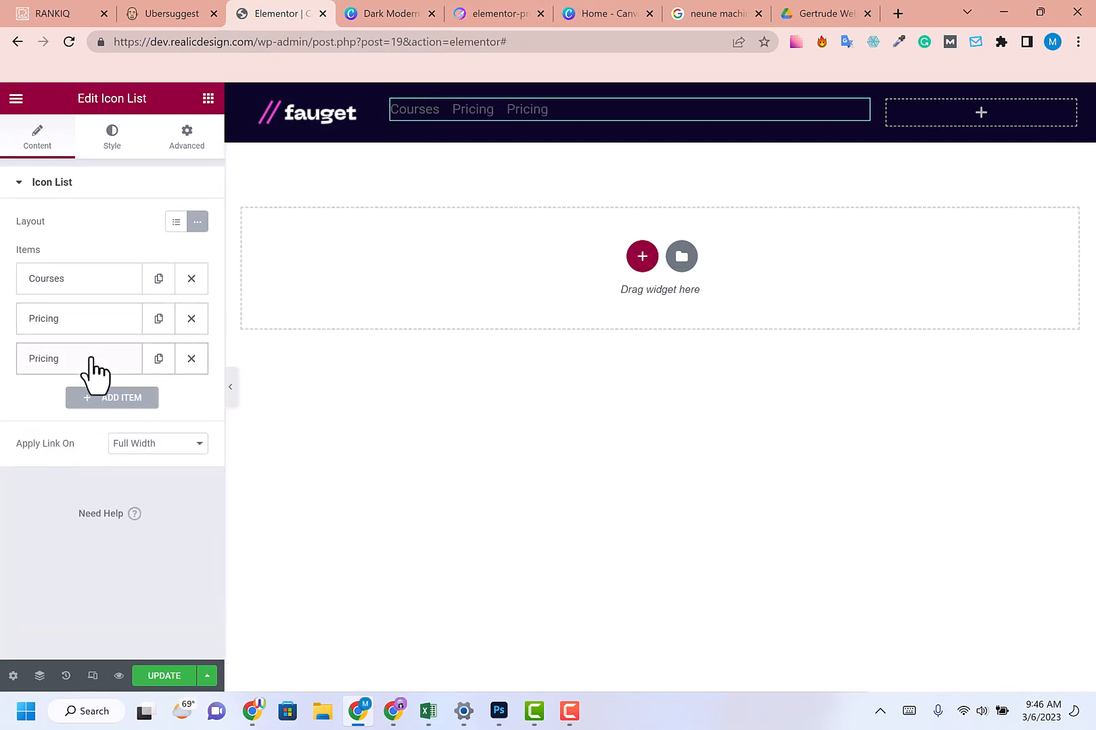
{"action": "left_click", "coordinate": [97, 371]}
{"action": "double_click", "coordinate": [76, 418]}
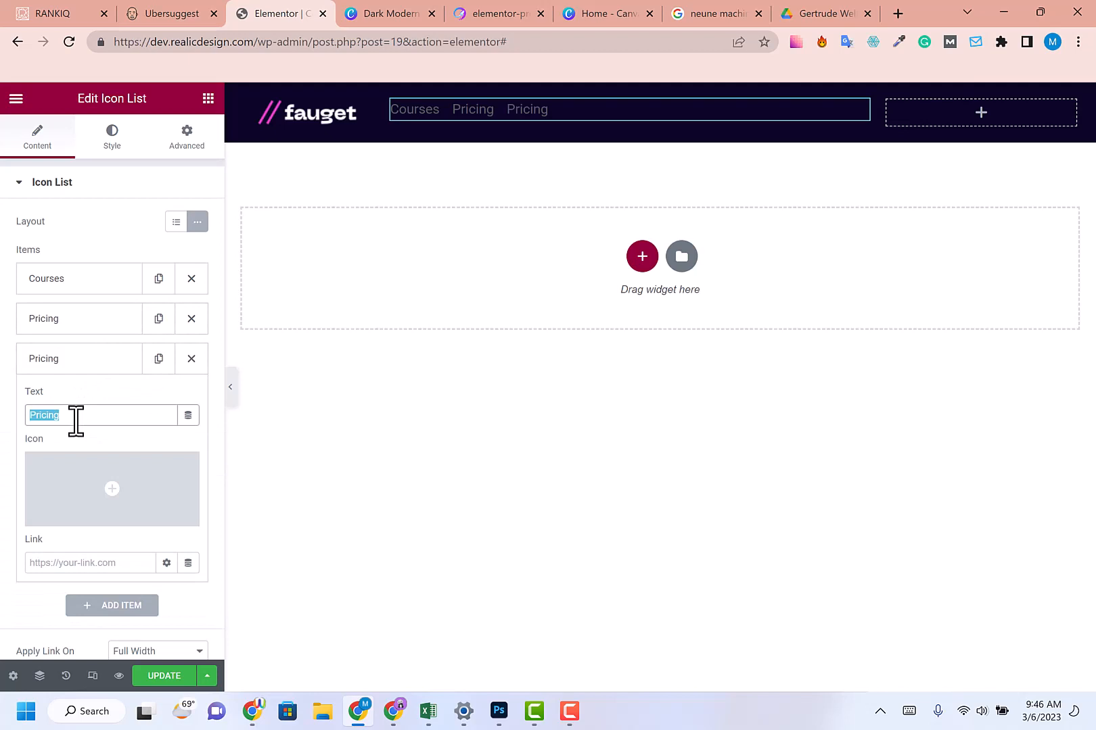
{"action": "type", "text": "About"}
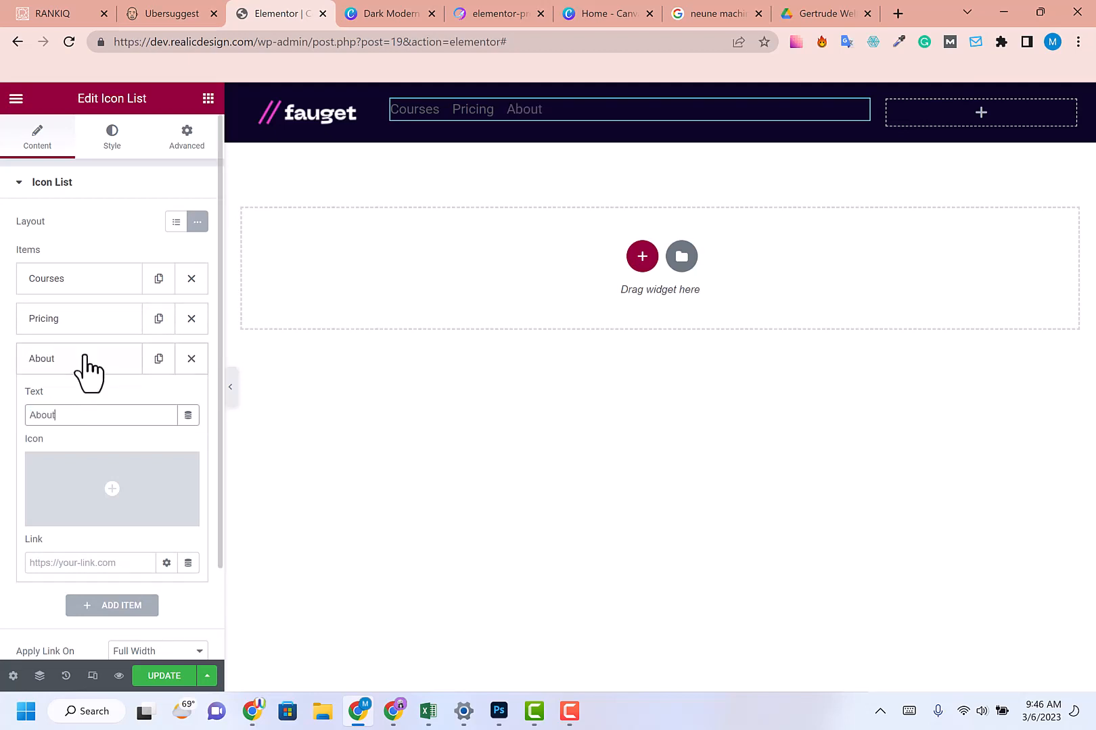
{"action": "left_click", "coordinate": [87, 365]}
- Duplicate the About list item and rename the copy Contact
{"action": "left_click", "coordinate": [158, 358]}
{"action": "left_click", "coordinate": [102, 401]}
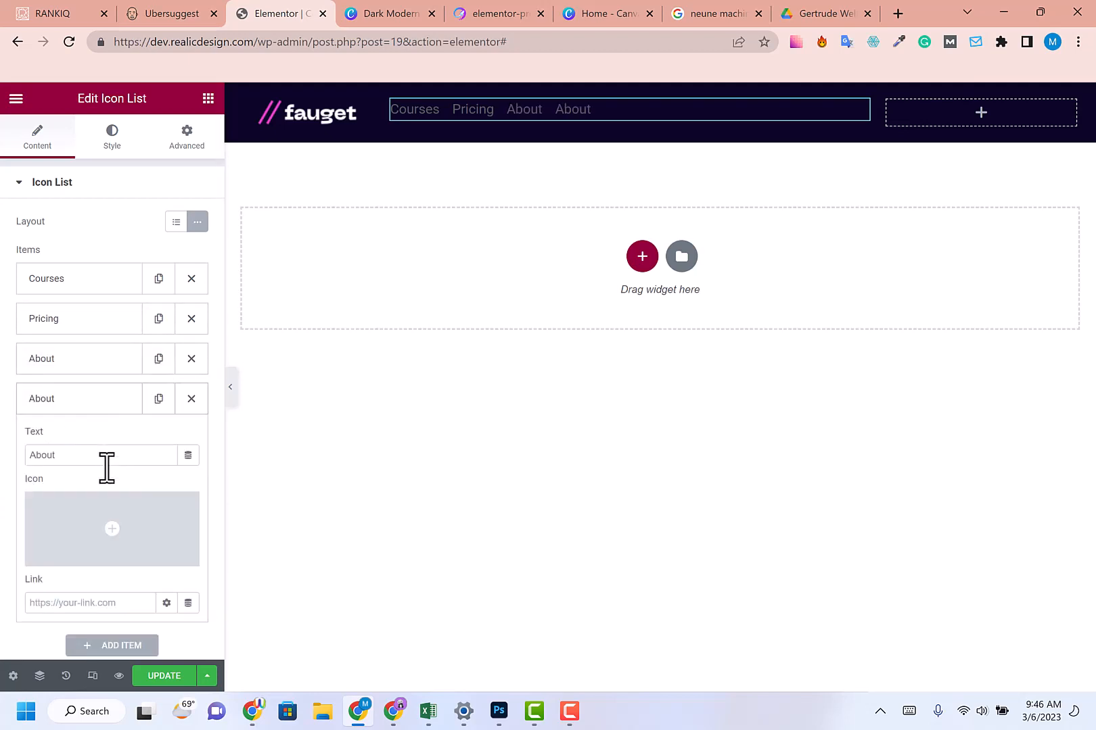
{"action": "double_click", "coordinate": [113, 448]}
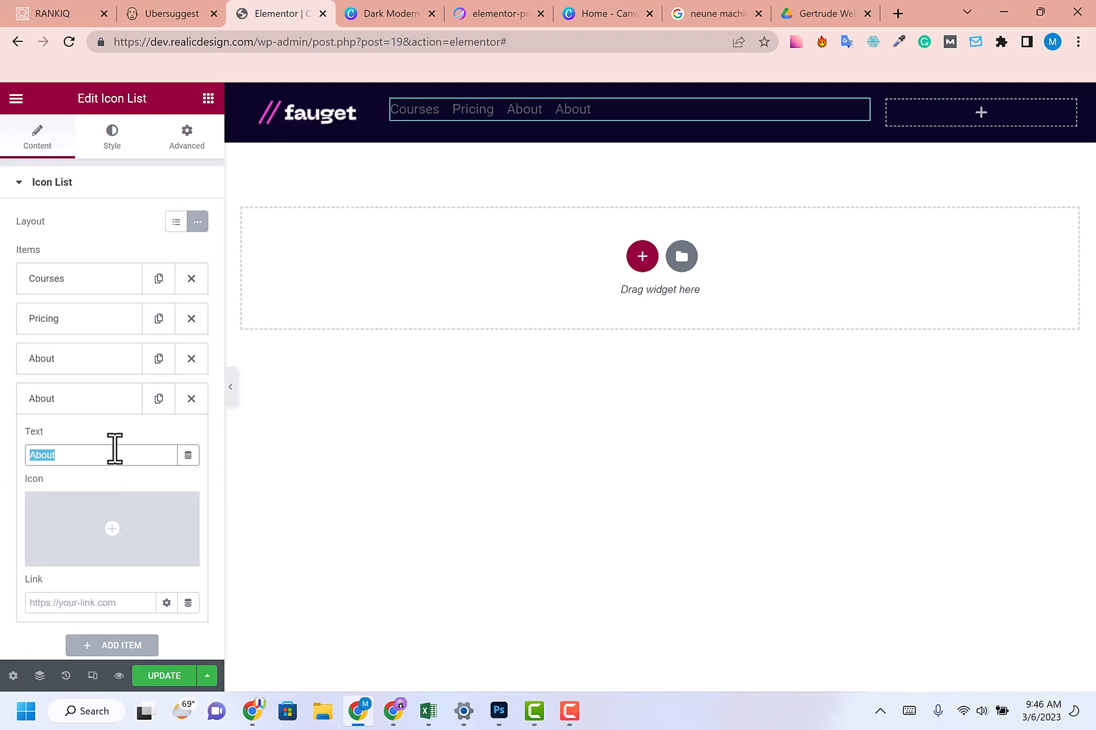
{"action": "type", "text": "Contact"}
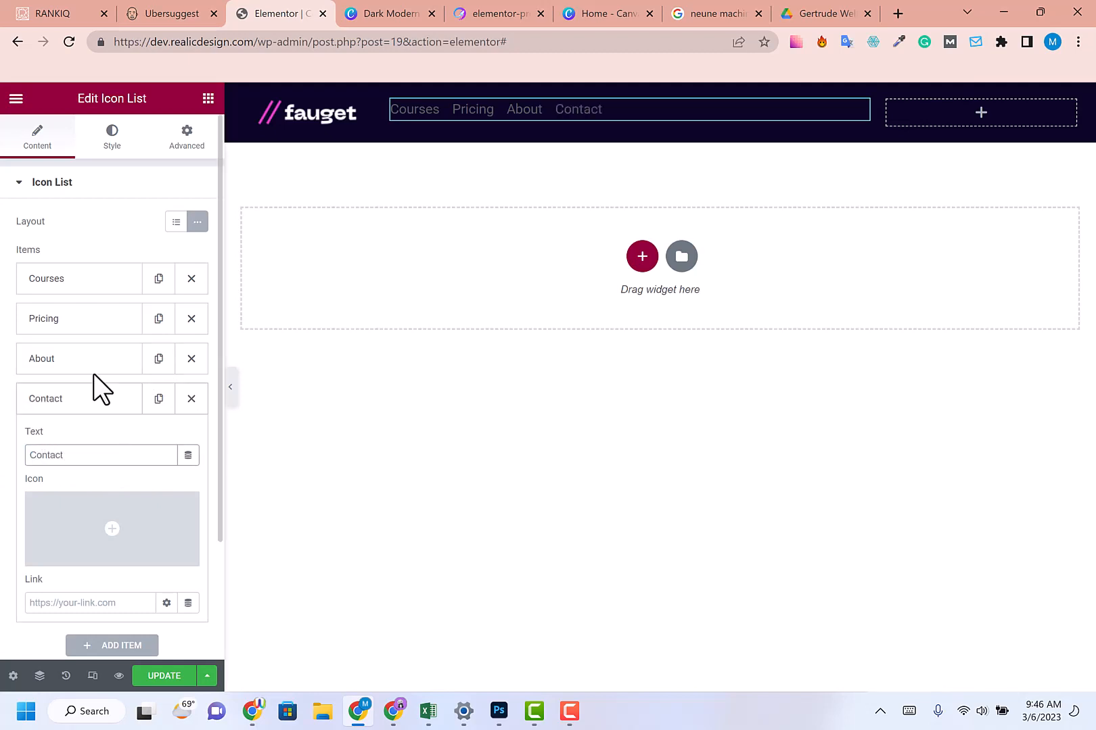
{"action": "left_click", "coordinate": [84, 400]}
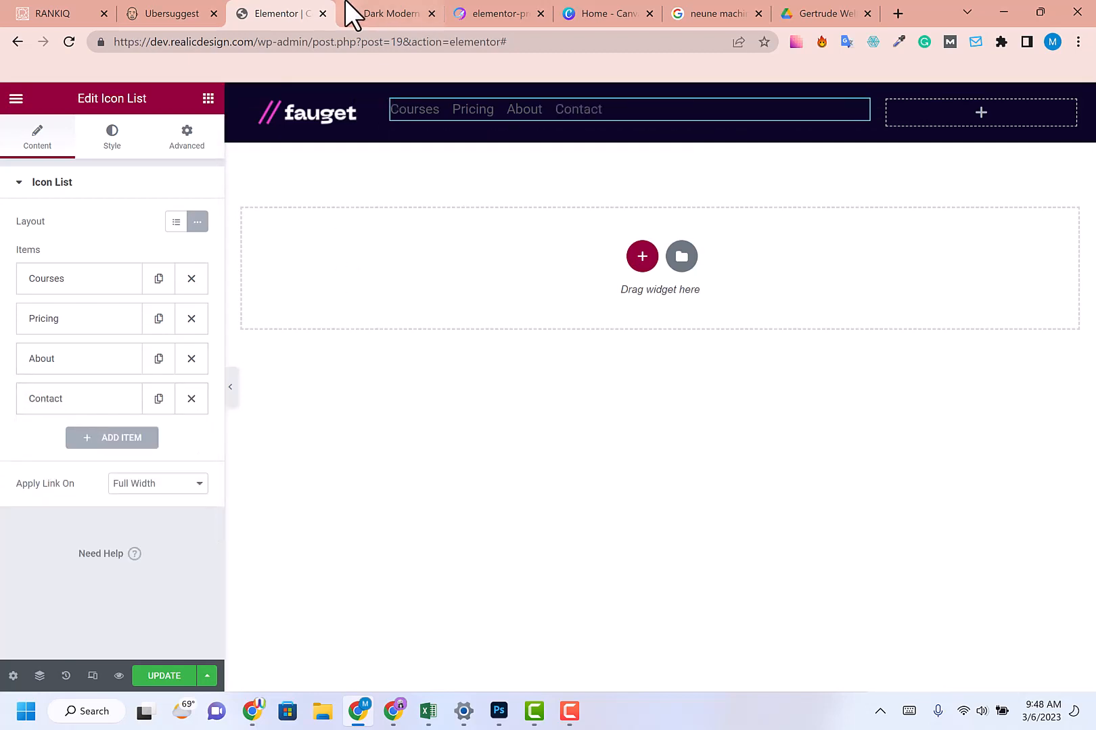
- Check the menu's placement in the Canva header and set the icon list's alignment to right
{"action": "left_click", "coordinate": [366, 13]}
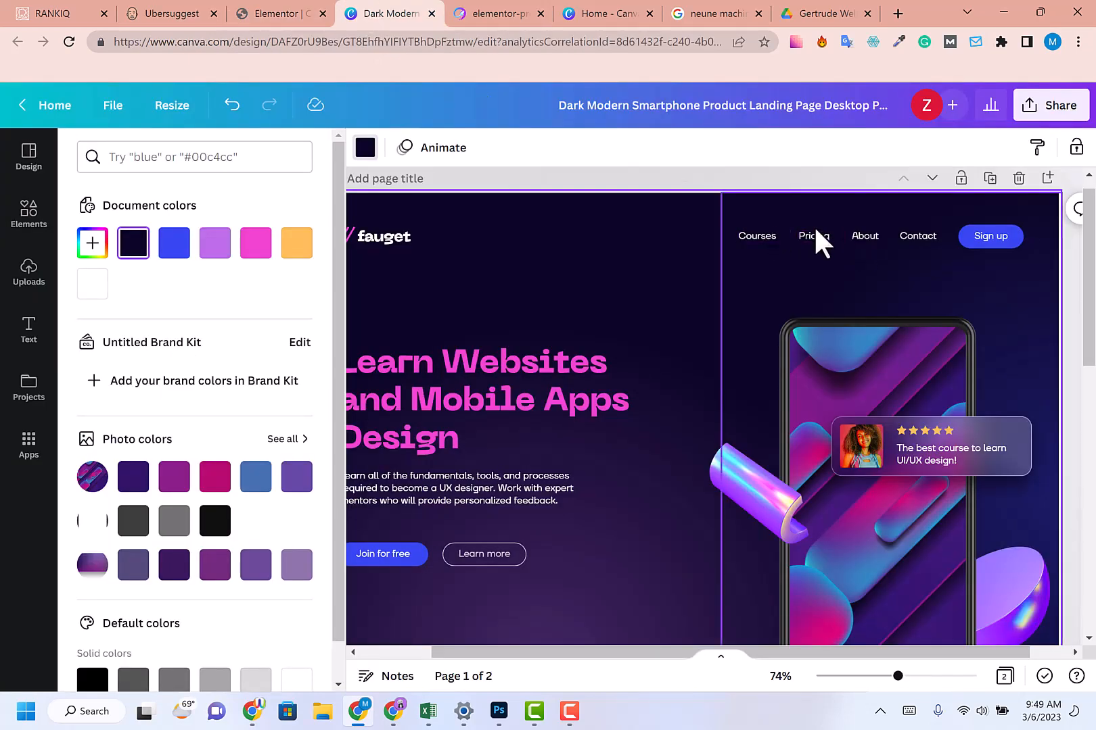
{"action": "left_click", "coordinate": [321, 5]}
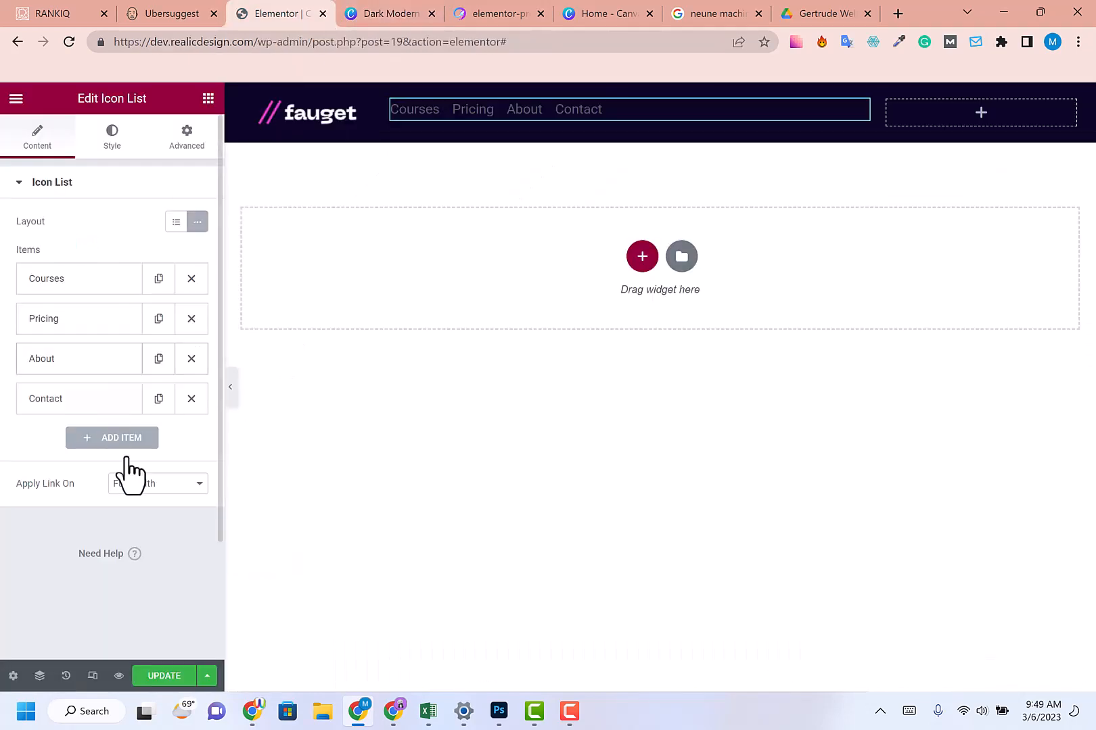
{"action": "left_click", "coordinate": [114, 139]}
{"action": "left_click", "coordinate": [197, 271]}
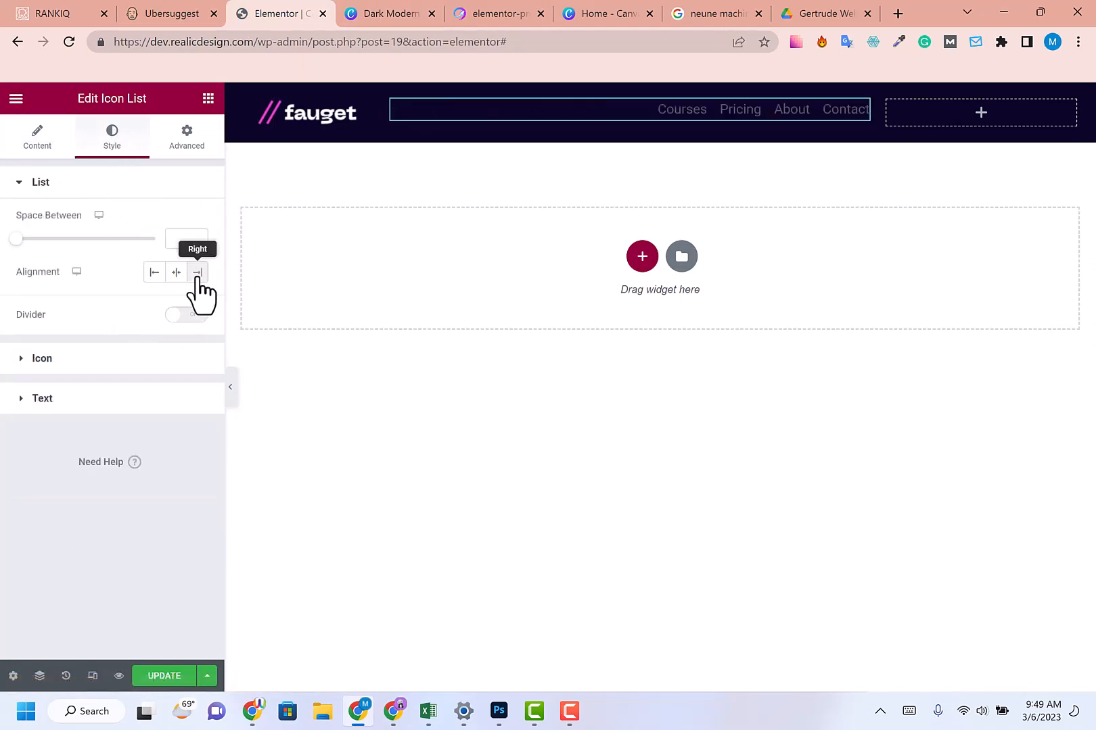
- Compare with the Canva header menu and set the icon list's text color to white, #FFFFFF
{"action": "left_click", "coordinate": [406, 13]}
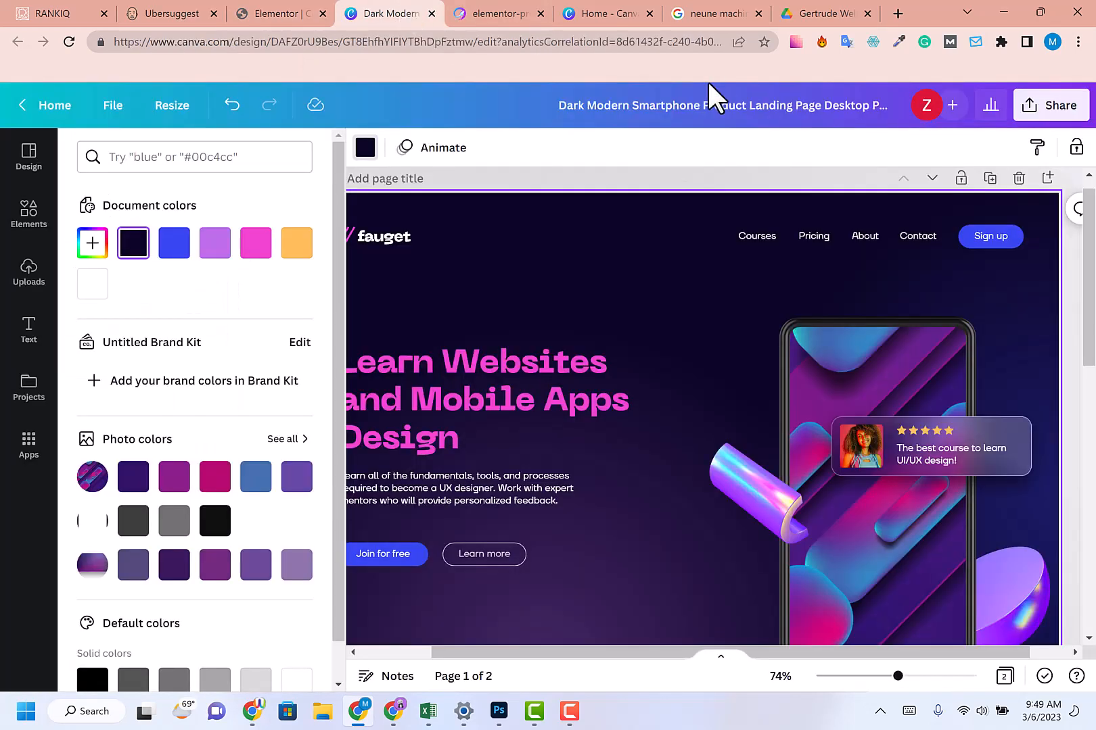
{"action": "left_click", "coordinate": [277, 13]}
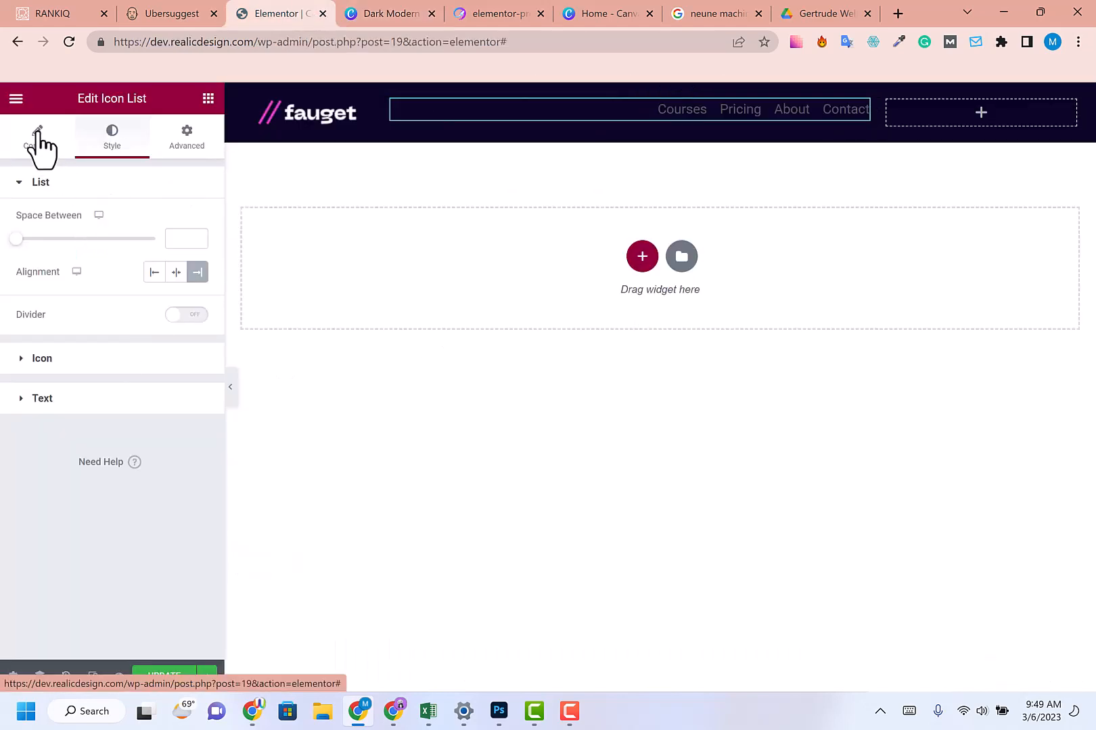
{"action": "left_click", "coordinate": [60, 403]}
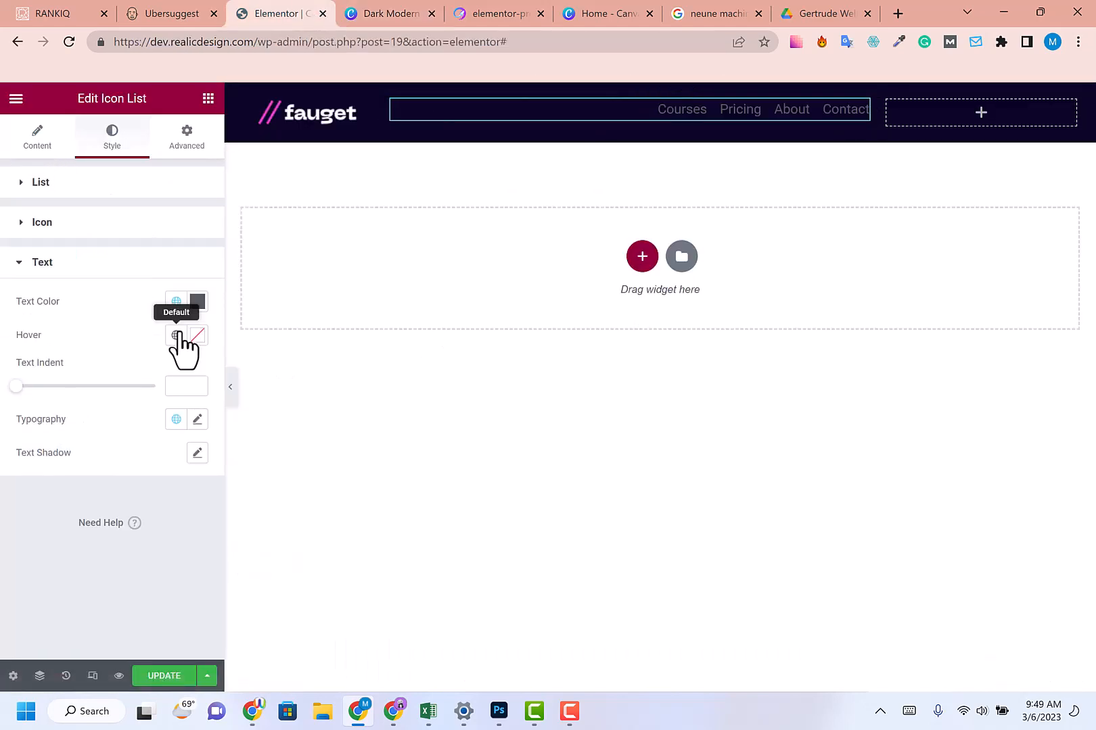
{"action": "left_click", "coordinate": [204, 302]}
{"action": "left_click_drag", "start_coordinate": [145, 397], "coordinate": [99, 352]}
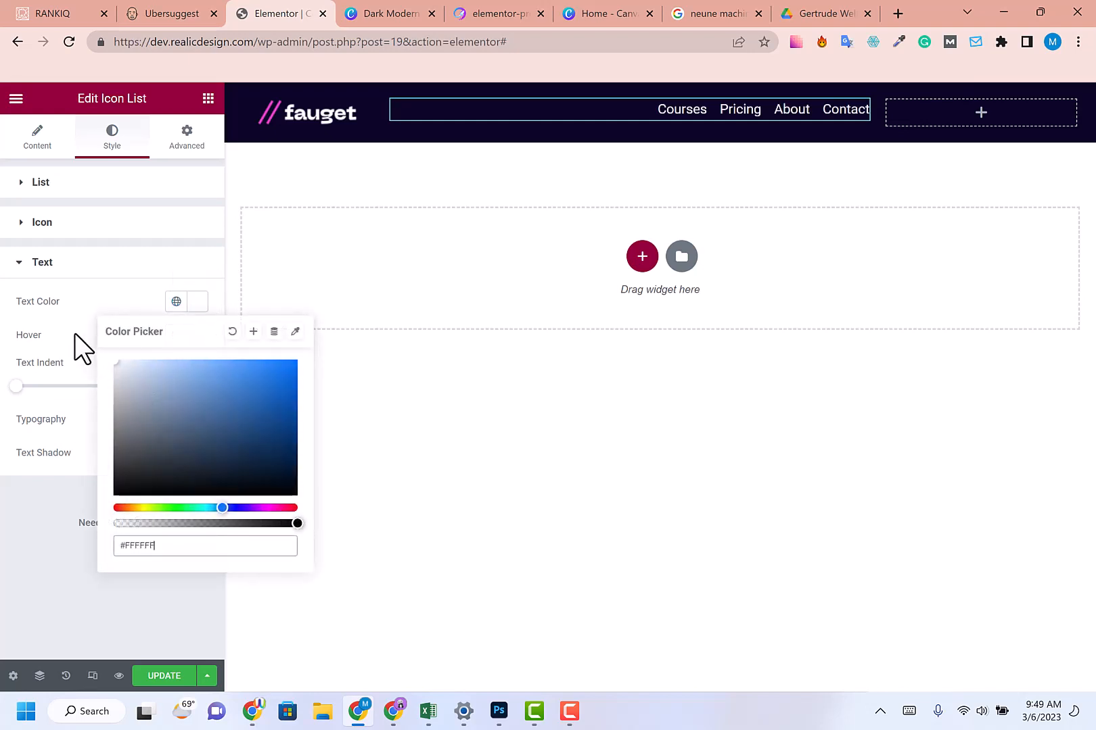
{"action": "left_click", "coordinate": [82, 298]}
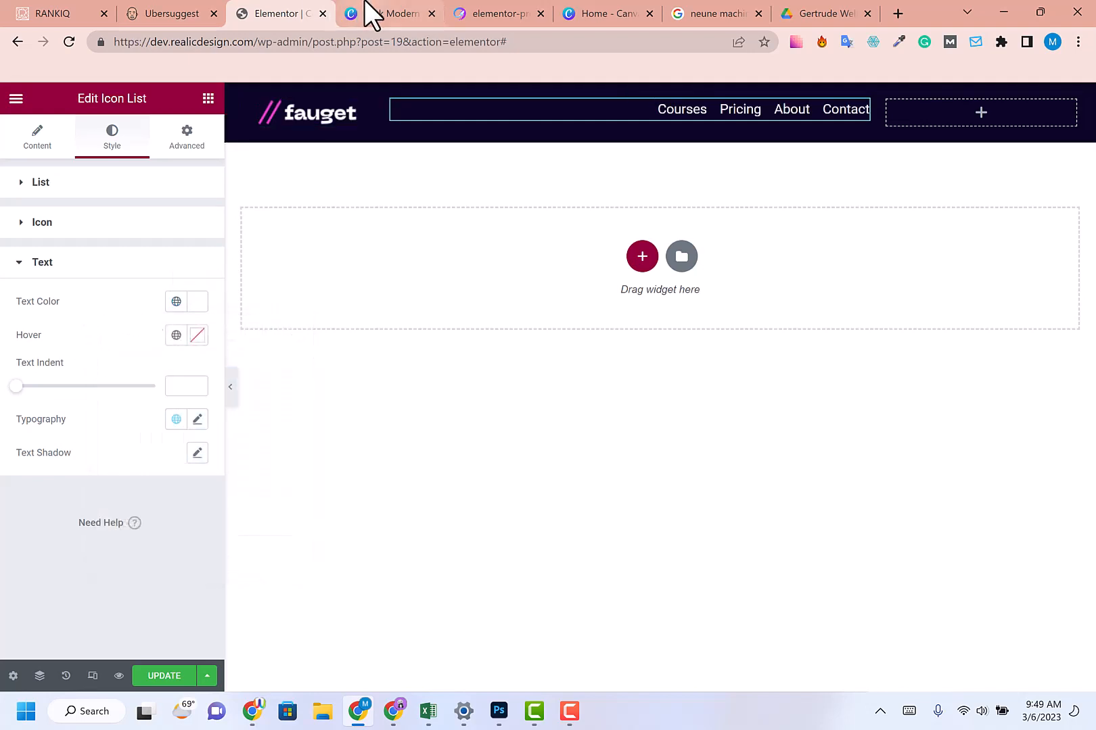
- Check the font of the Courses item in the Canva design and search the icon list's typography font families for "tt fir"
{"action": "left_click", "coordinate": [371, 14]}
{"action": "left_click", "coordinate": [763, 236]}
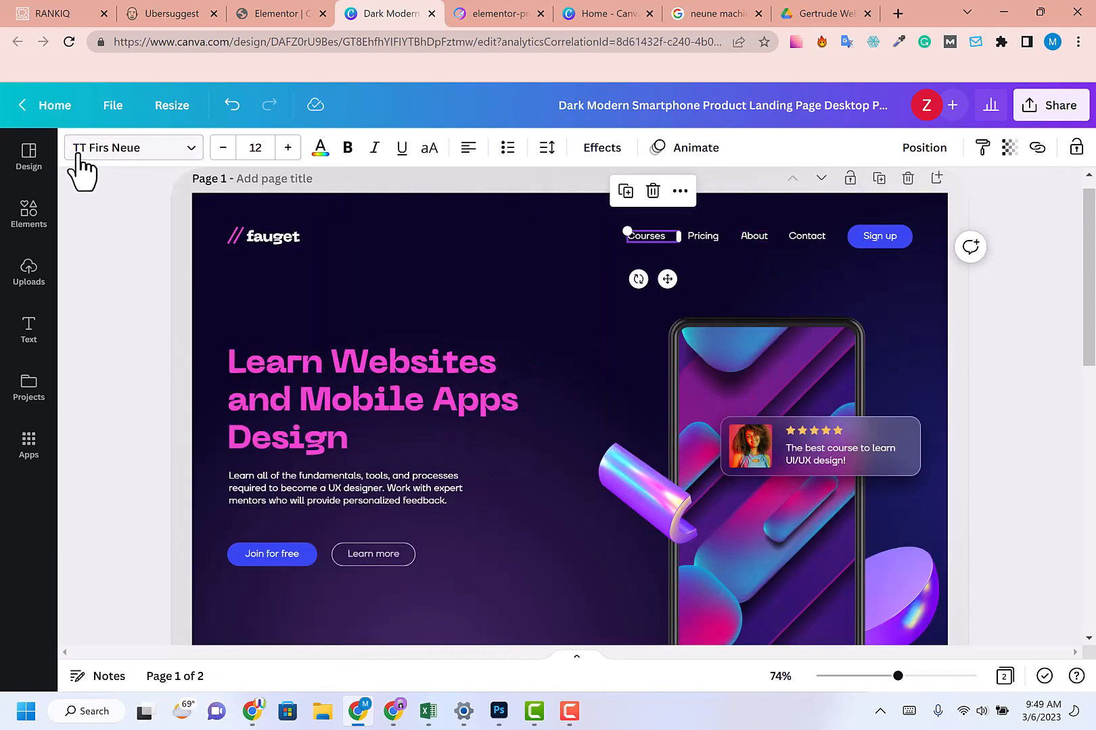
{"action": "left_click", "coordinate": [265, 13]}
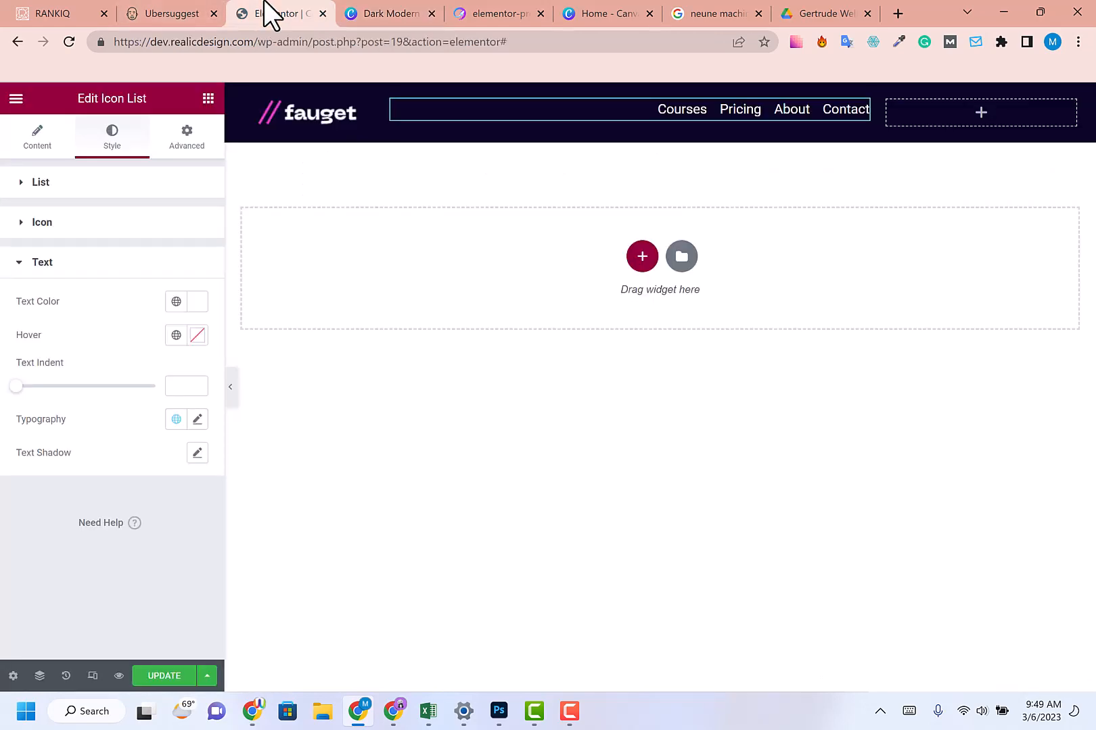
{"action": "left_click", "coordinate": [198, 420]}
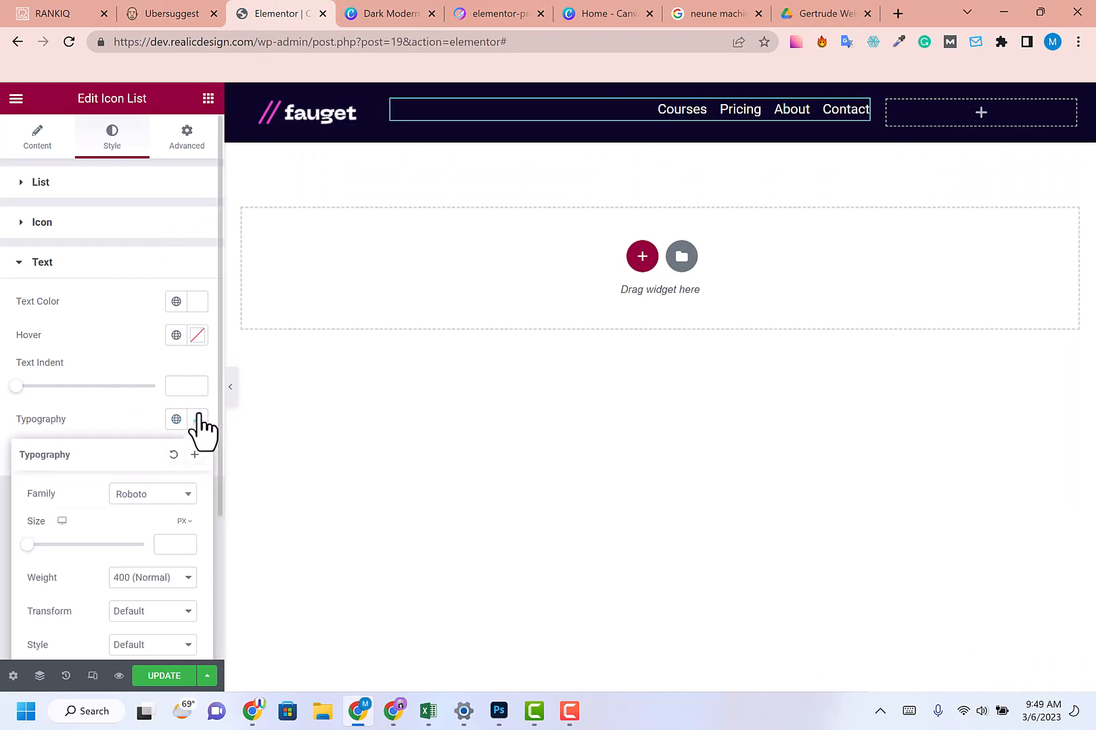
{"action": "left_click", "coordinate": [159, 497]}
{"action": "type", "text": "tt"}
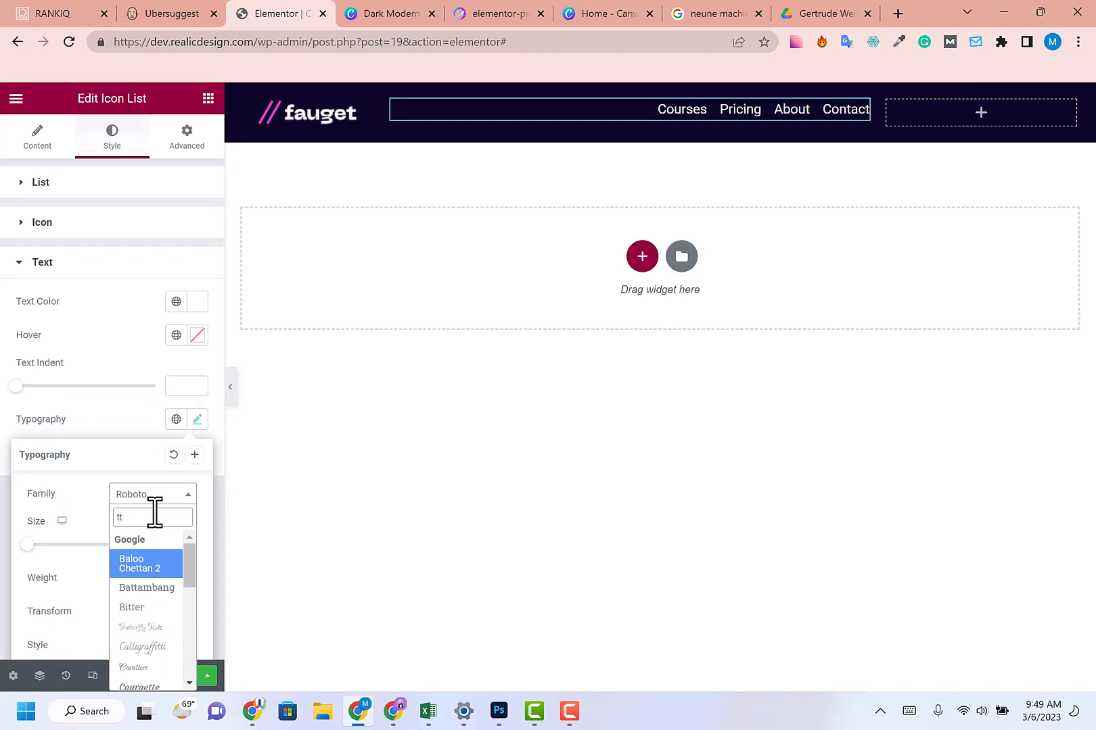
{"action": "left_click", "coordinate": [375, 7]}
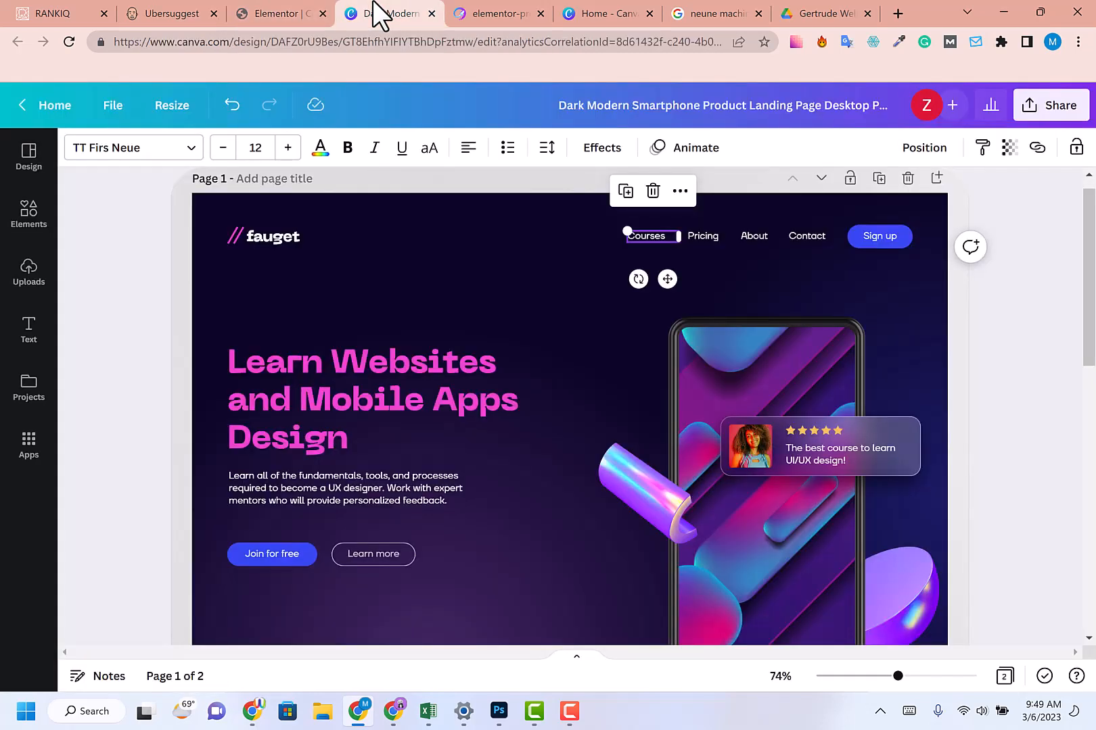
{"action": "left_click", "coordinate": [297, 13]}
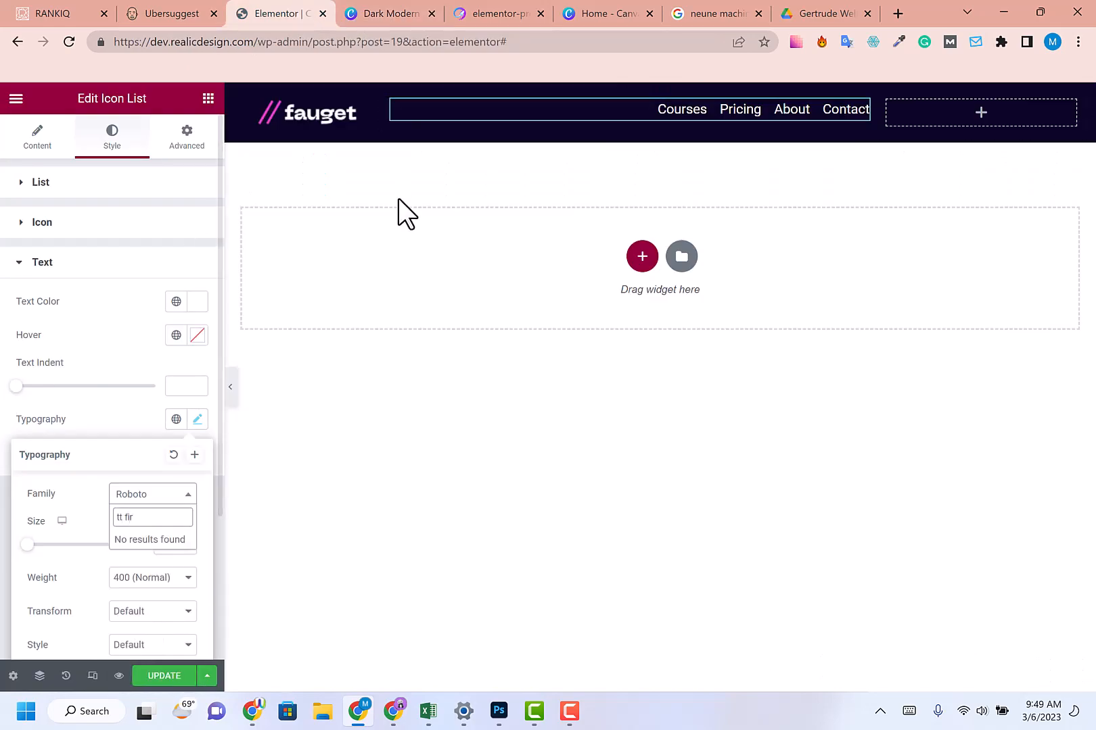
- Check the font name in Canva and search Google for "TT firs neue ultra bold font download"
{"action": "left_click", "coordinate": [690, 14]}
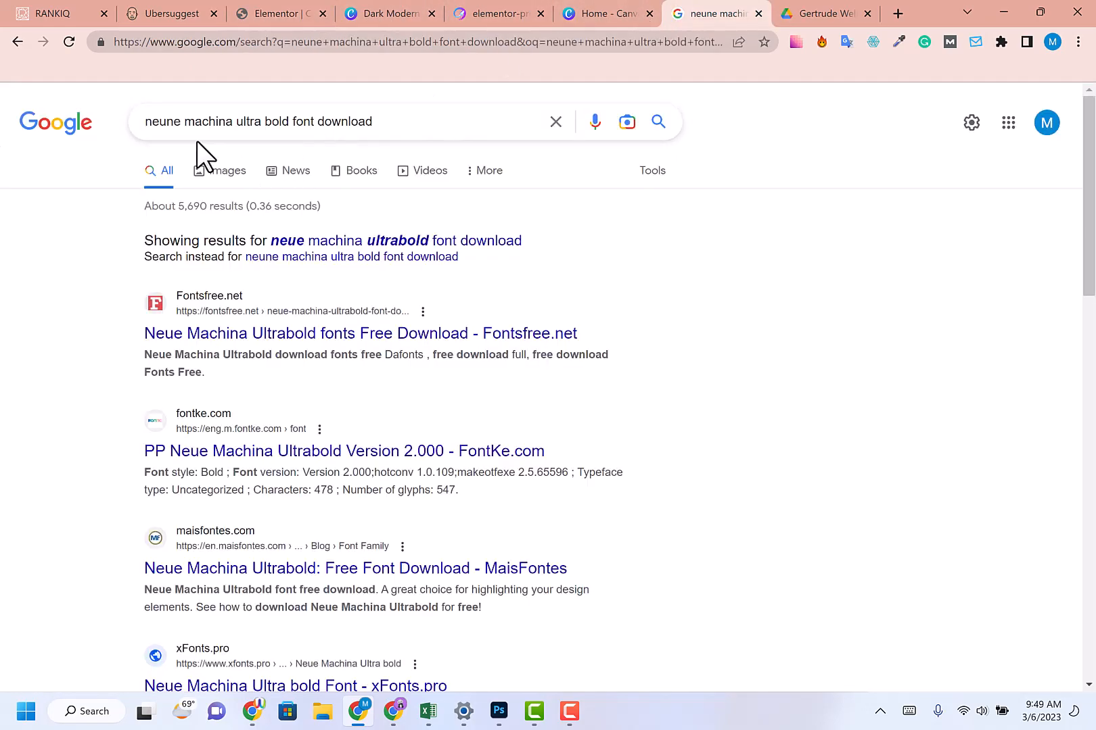
{"action": "left_click", "coordinate": [181, 123]}
{"action": "left_click_drag", "start_coordinate": [232, 123], "coordinate": [141, 123]}
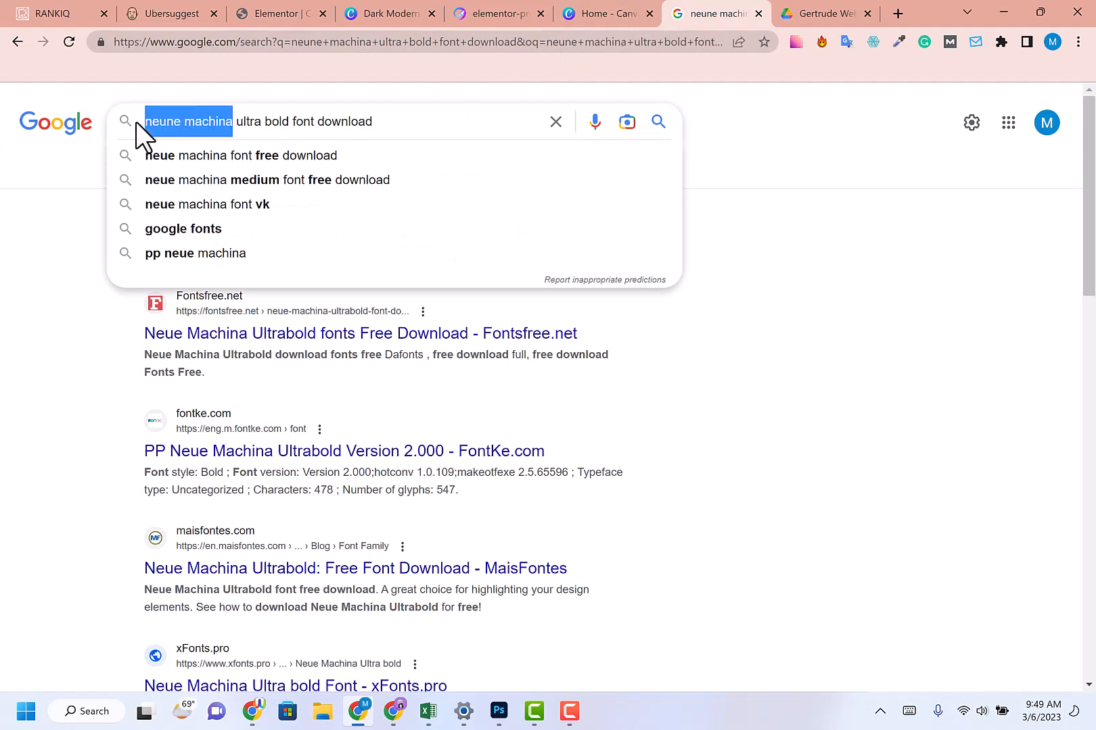
{"action": "type", "text": "TT firs"}
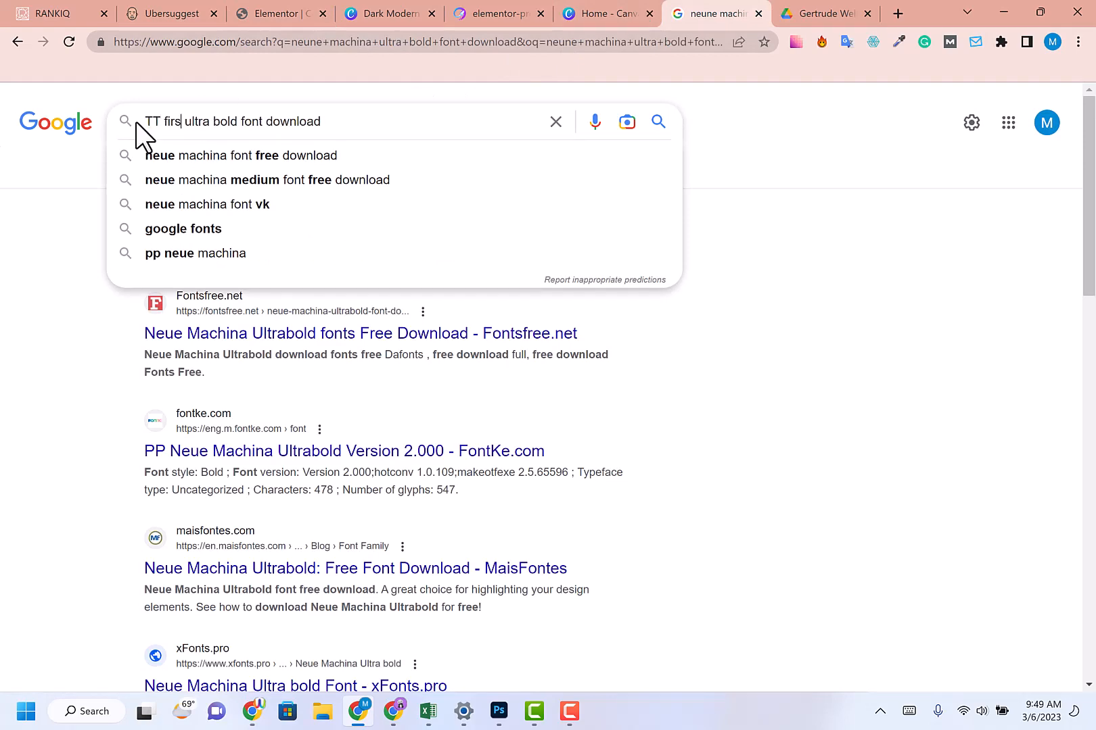
{"action": "left_click", "coordinate": [348, 14]}
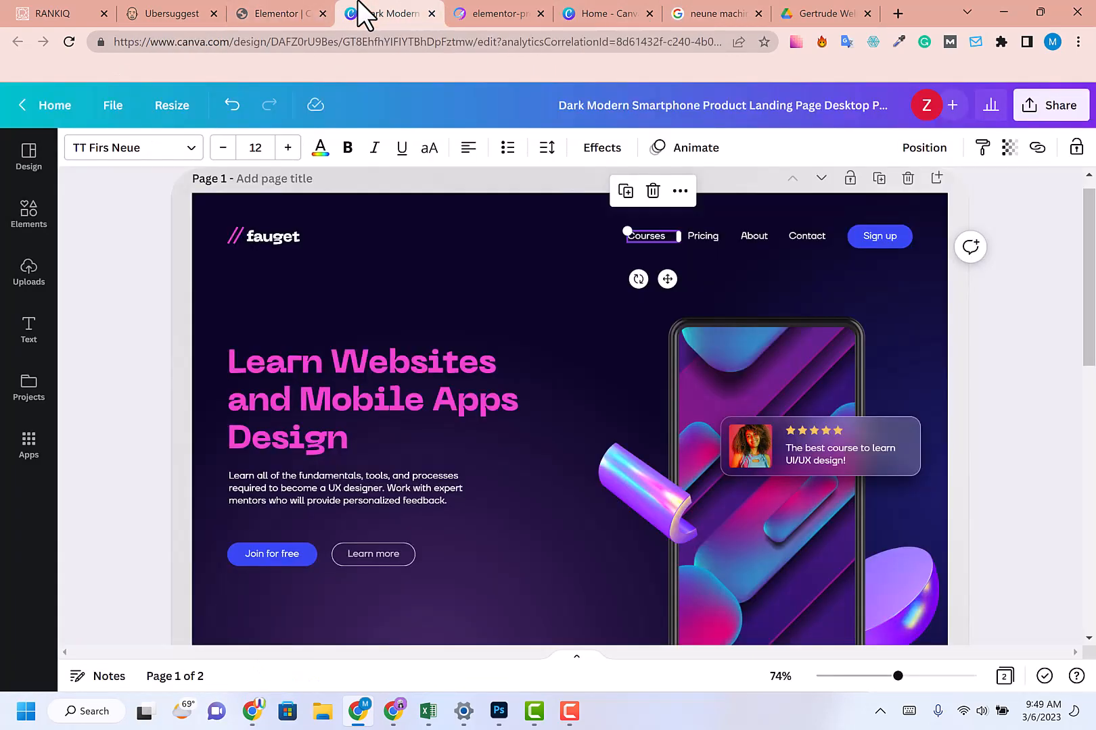
{"action": "left_click", "coordinate": [709, 13]}
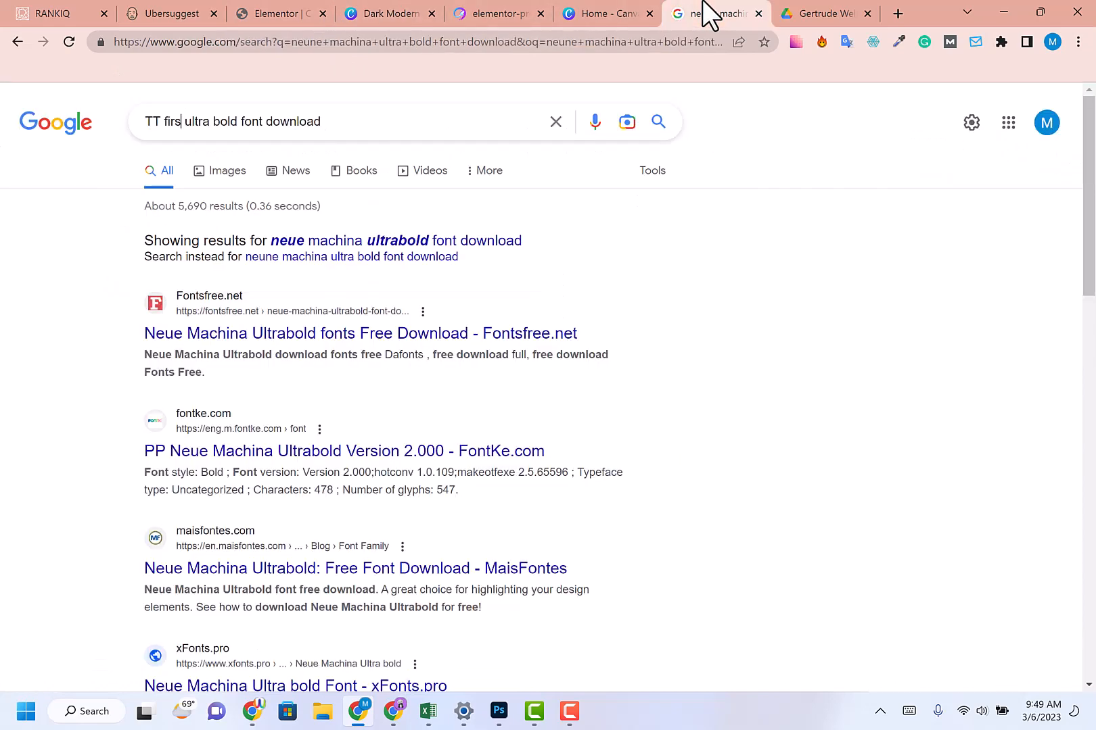
{"action": "type", "text": "neue"}
{"action": "key", "text": "Return"}
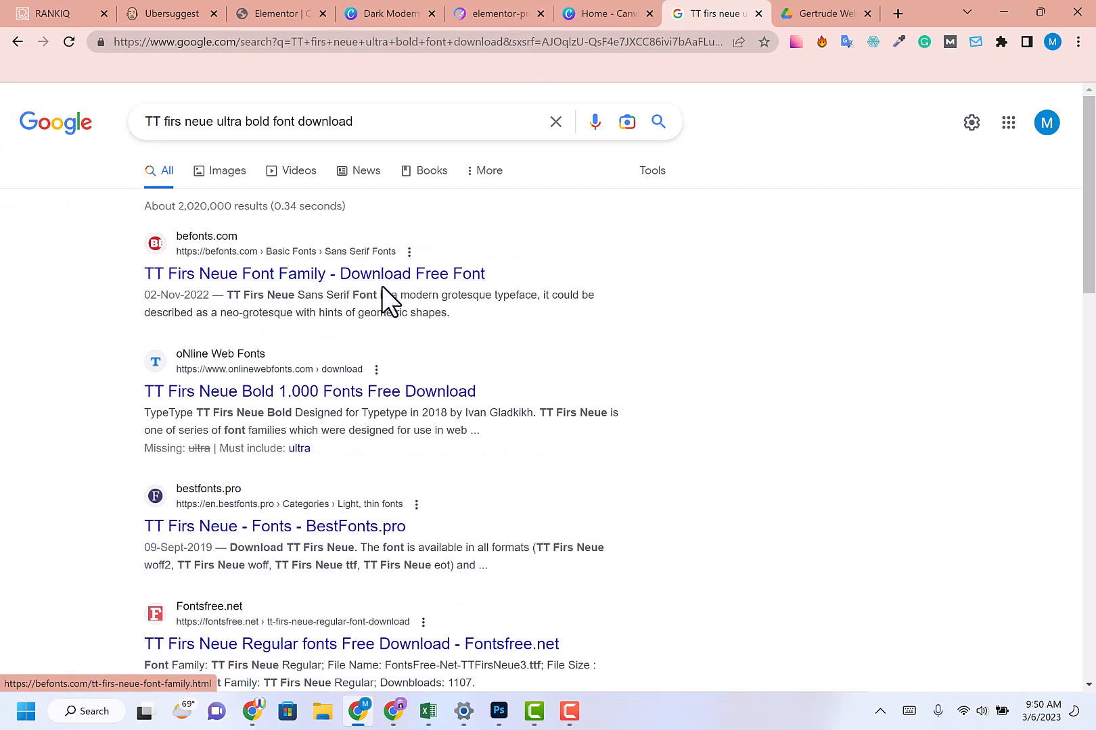
- Download the TT Firs Neue font archive from befonts.com and show it in its download folder
{"action": "left_click", "coordinate": [379, 294]}
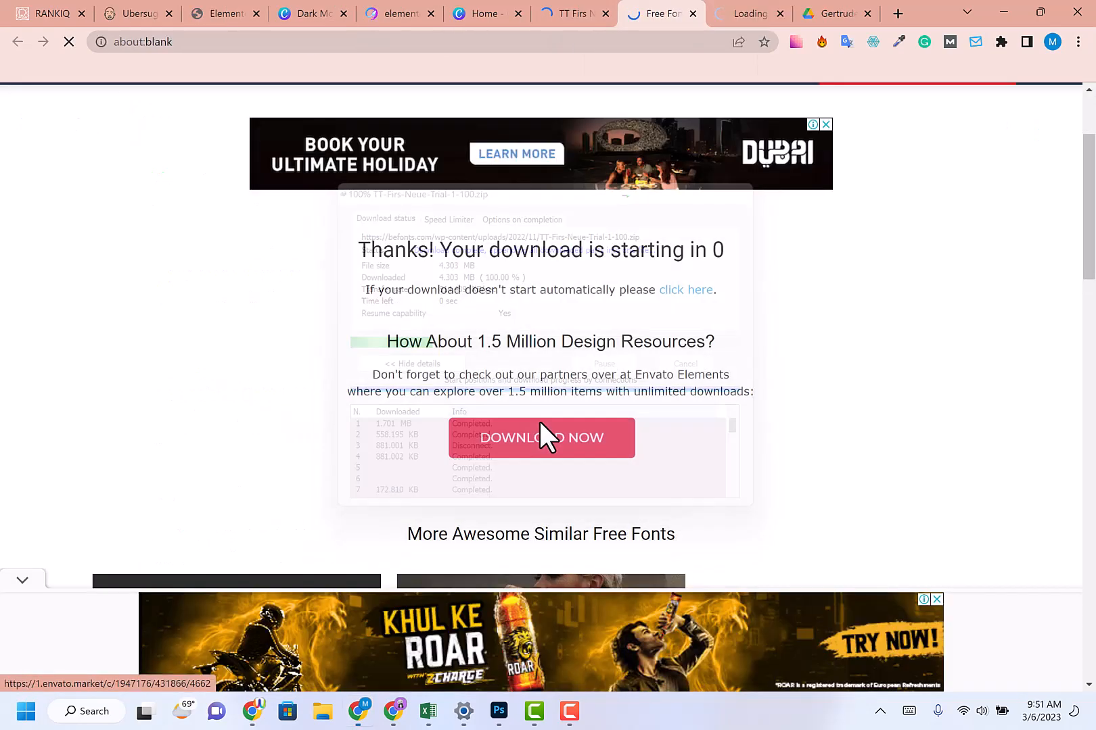
{"action": "left_click", "coordinate": [539, 422]}
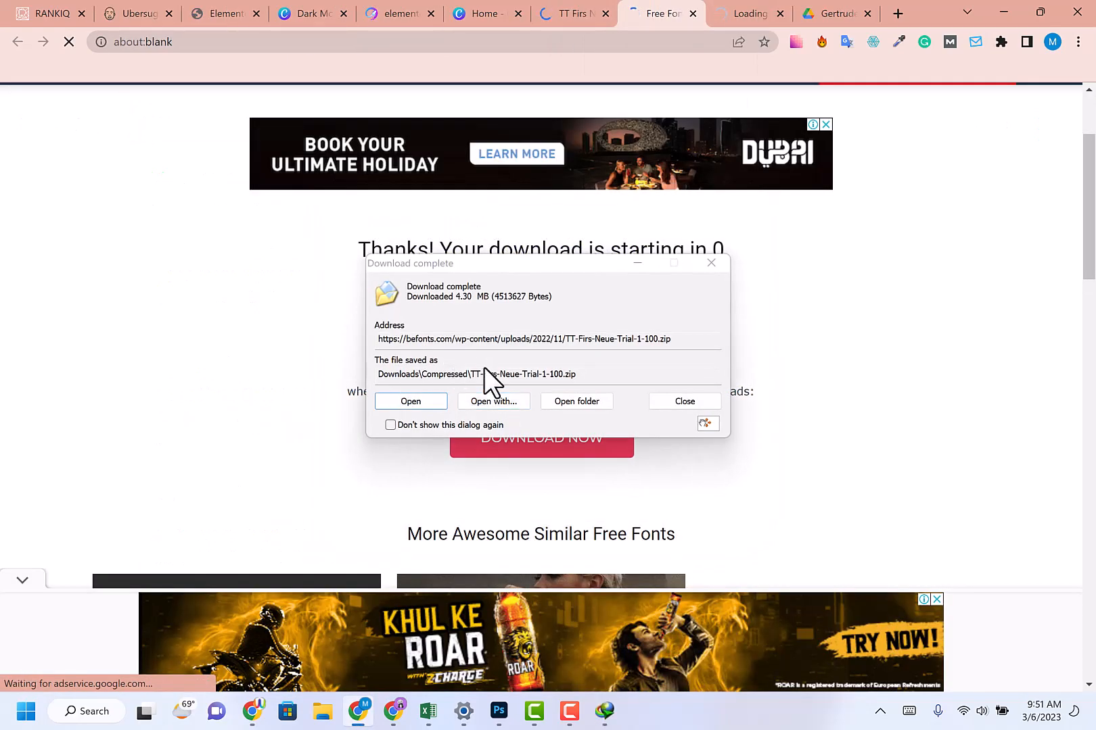
{"action": "left_click", "coordinate": [564, 399]}
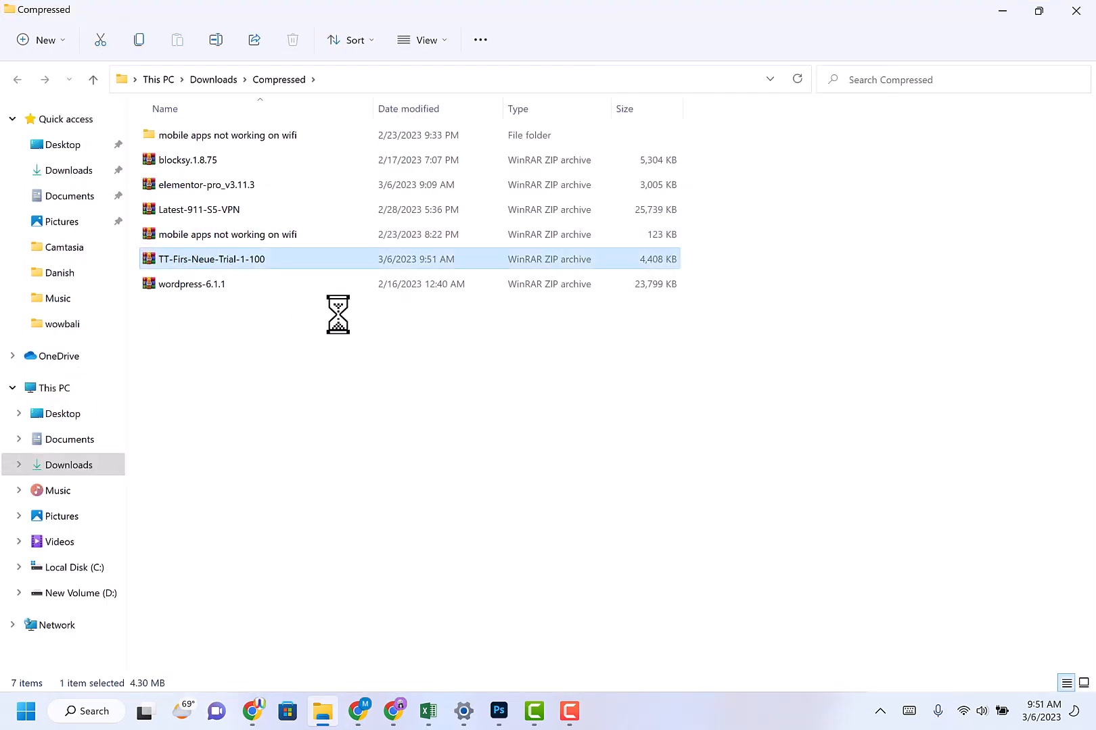
{"action": "left_click", "coordinate": [991, 7]}
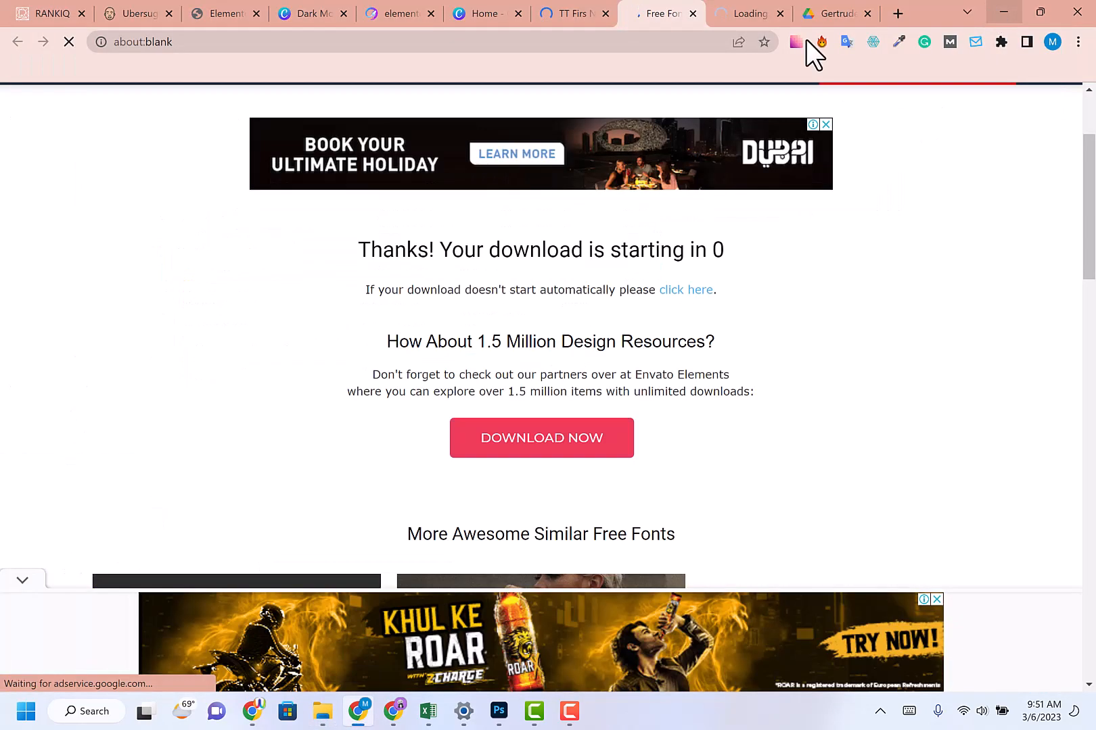
- Open the site's wp-admin dashboard in the OY Disk tab using the editor's base address, and place that tab just before the Elementor editor
{"action": "left_click", "coordinate": [252, 11]}
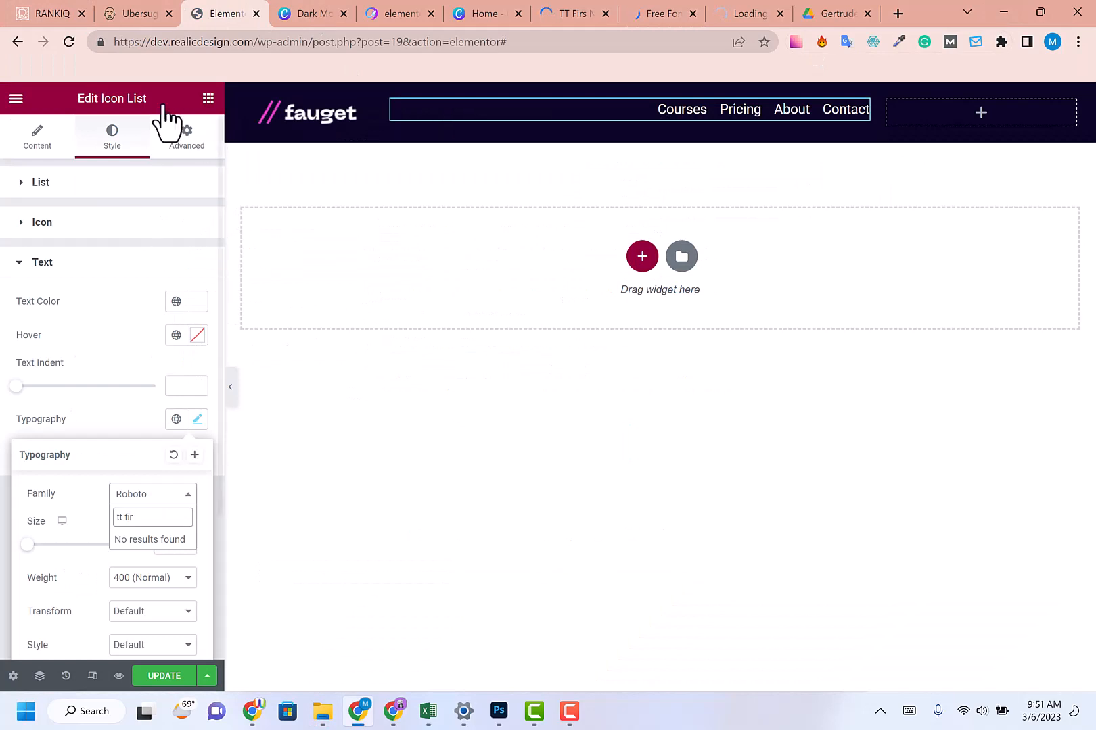
{"action": "left_click", "coordinate": [310, 42]}
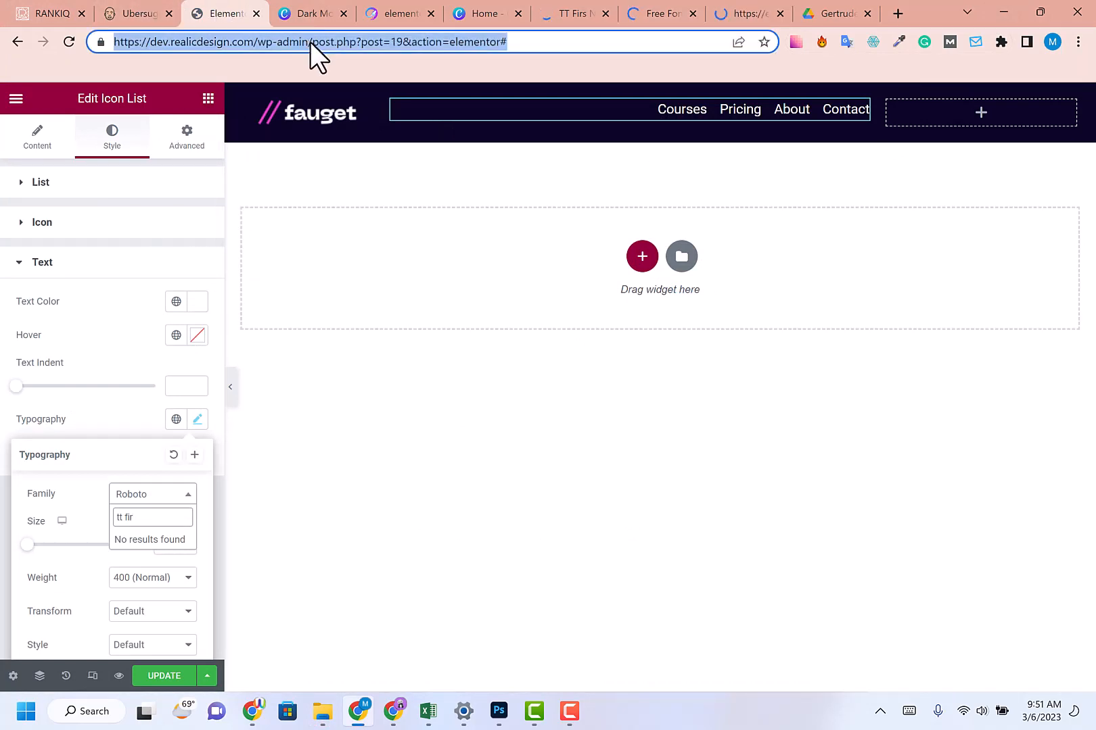
{"action": "left_click", "coordinate": [318, 41]}
{"action": "left_click_drag", "start_coordinate": [318, 41], "coordinate": [95, 37]}
{"action": "key", "text": "ctrl+c"}
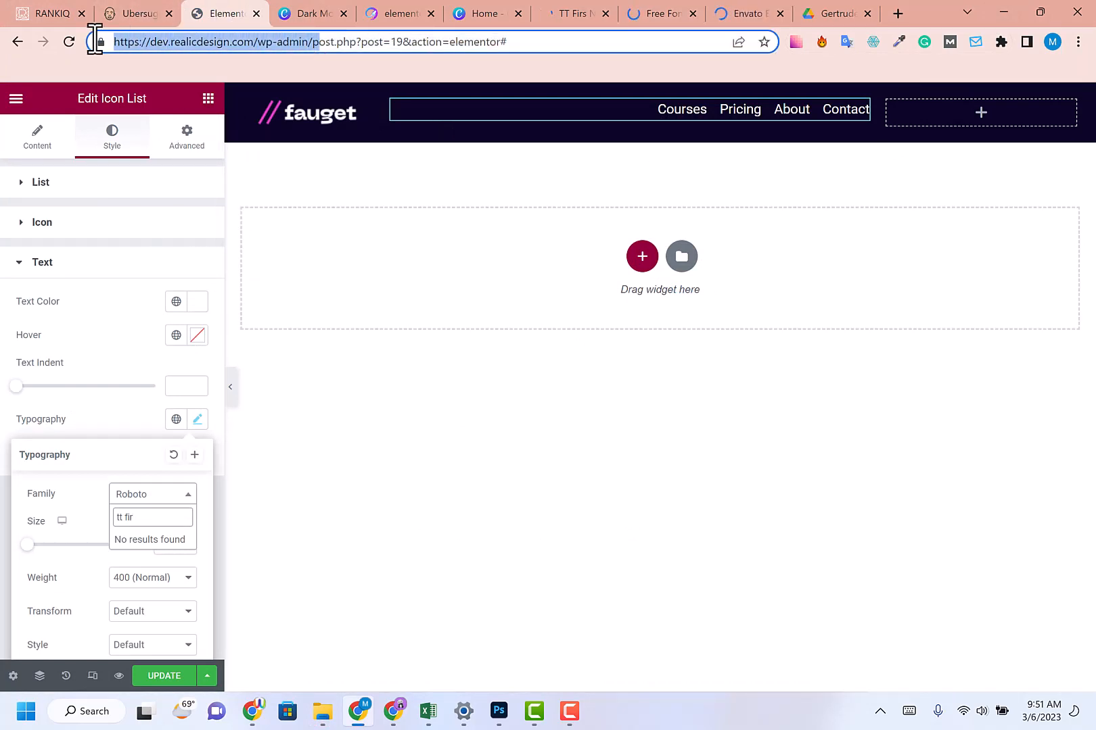
{"action": "left_click", "coordinate": [318, 12]}
{"action": "left_click", "coordinate": [399, 12]}
{"action": "left_click", "coordinate": [394, 42]}
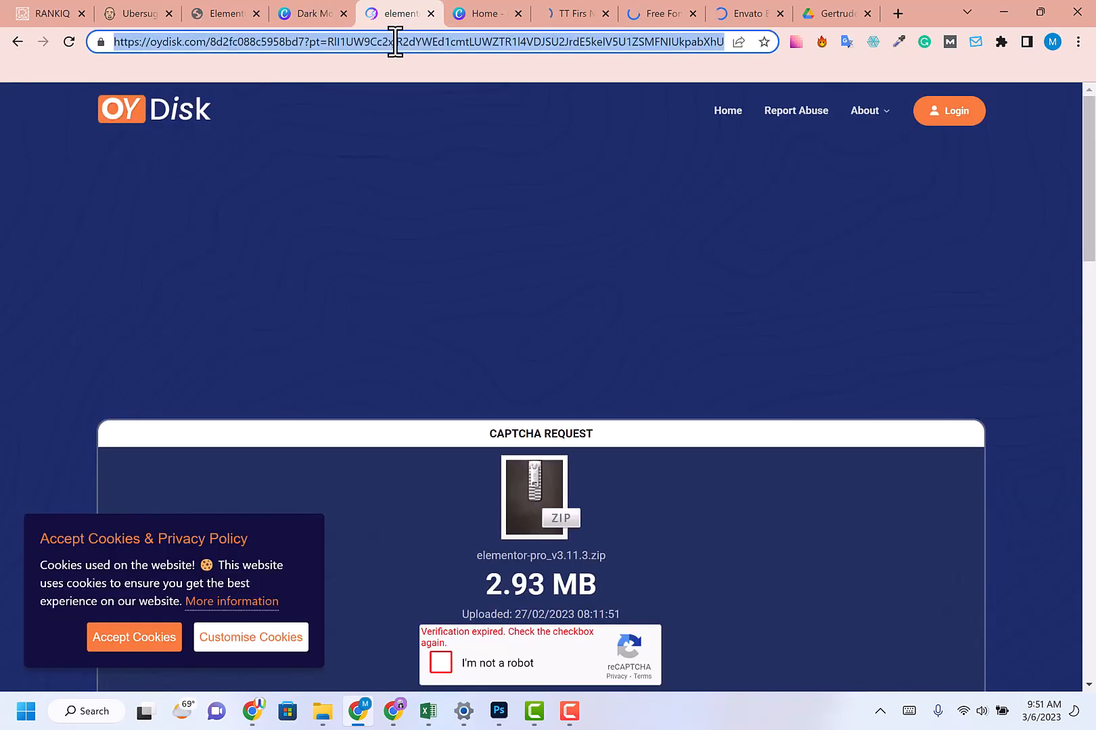
{"action": "key", "text": "ctrl+v"}
{"action": "key", "text": "BackSpace"}
{"action": "key", "text": "Return"}
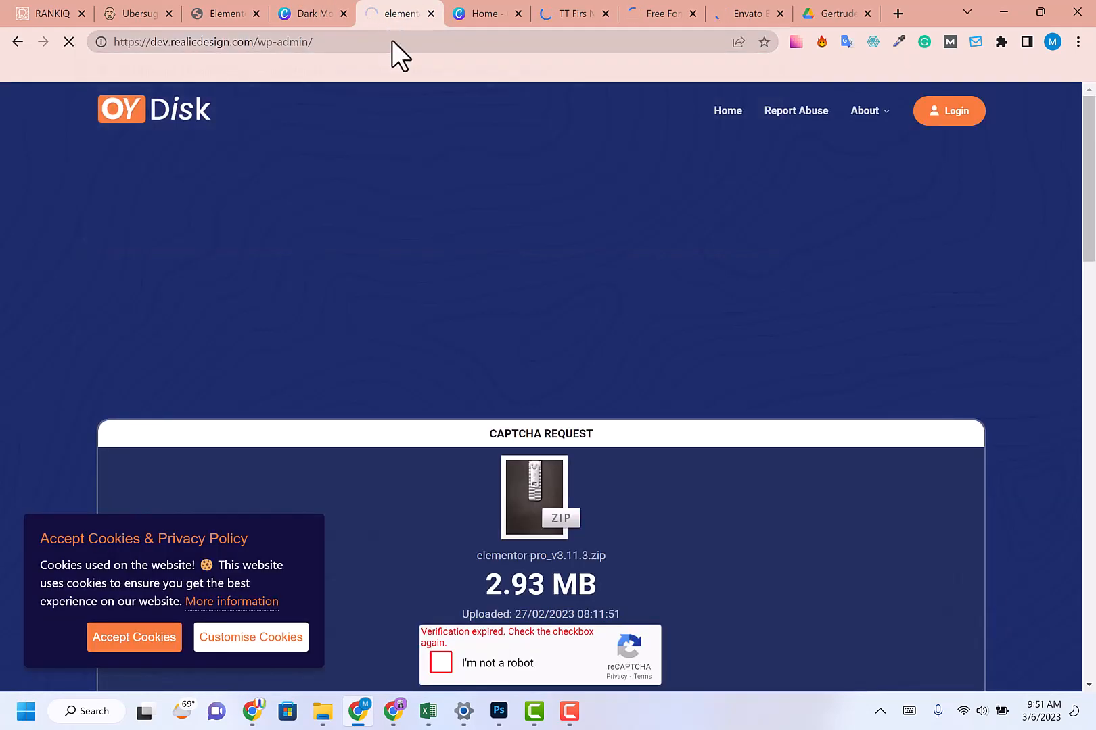
{"action": "left_click_drag", "start_coordinate": [349, 14], "coordinate": [237, 12]}
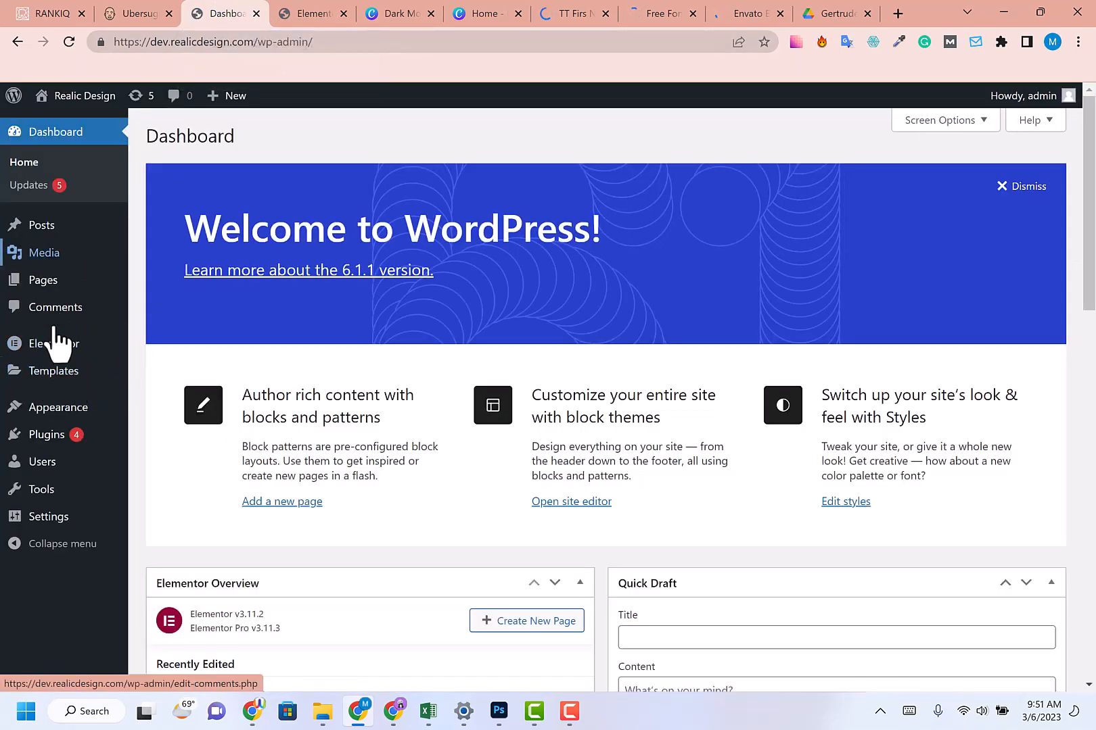
- Create a new Elementor custom font with the family name TT neue and add a font variation to it
{"action": "mouse_move", "coordinate": [46, 345]}
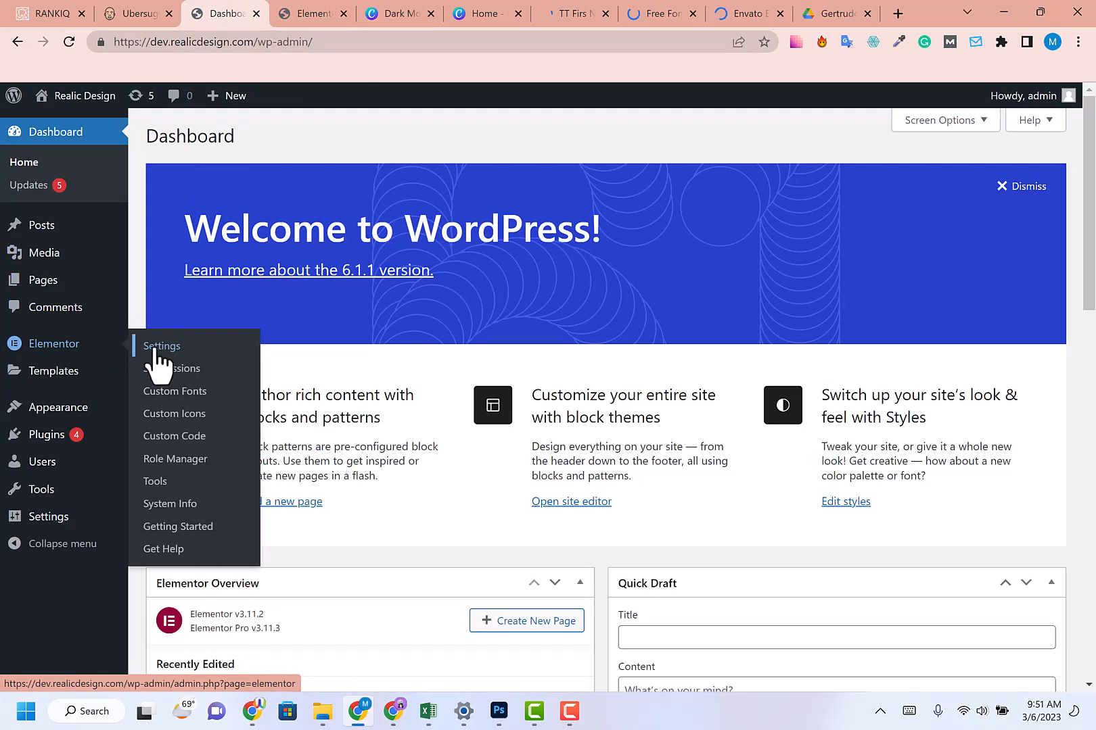
{"action": "left_click", "coordinate": [184, 398]}
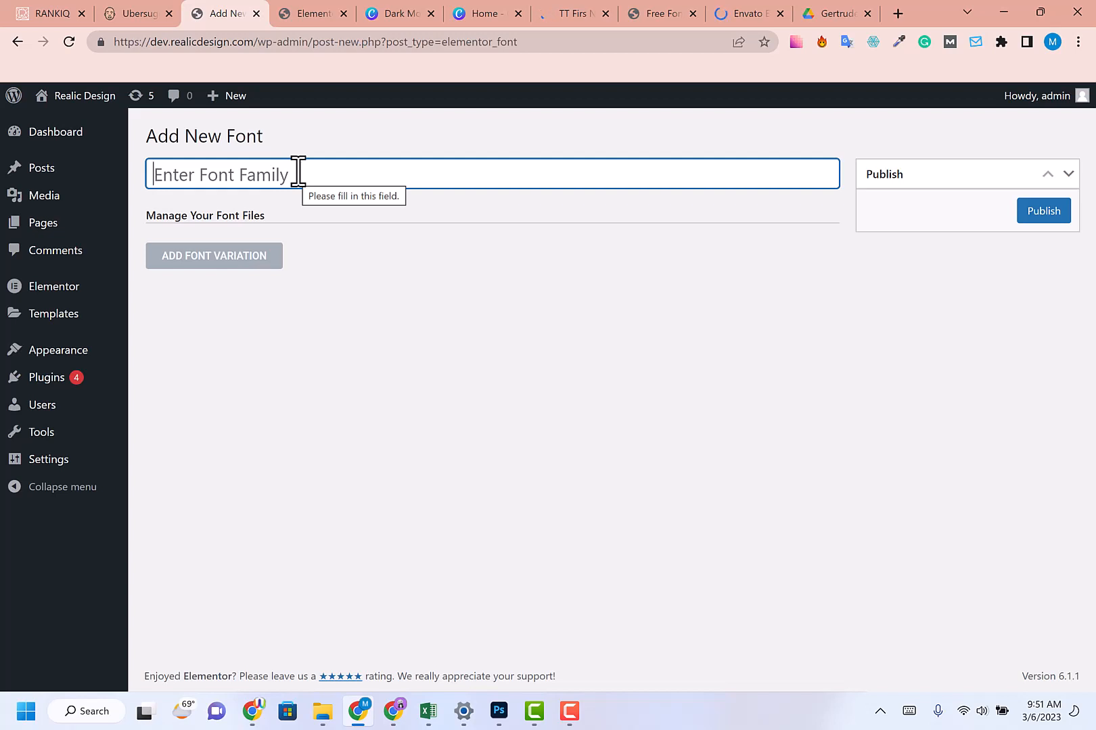
{"action": "type", "text": "TT neue"}
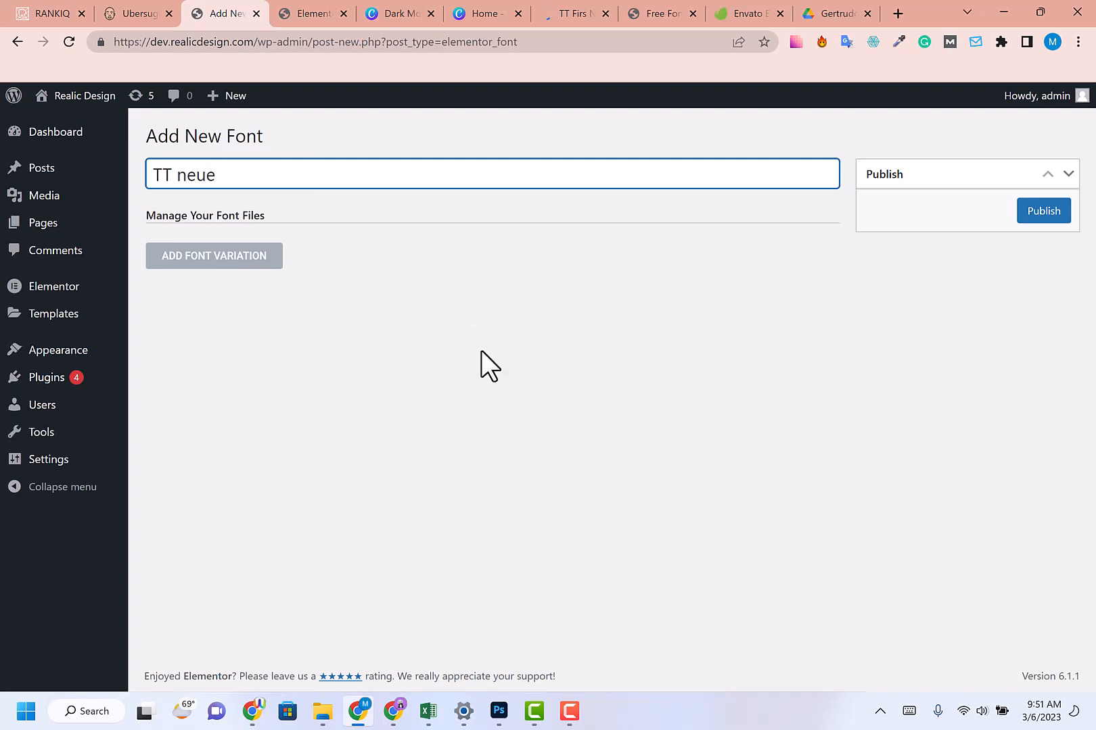
{"action": "left_click", "coordinate": [237, 261]}
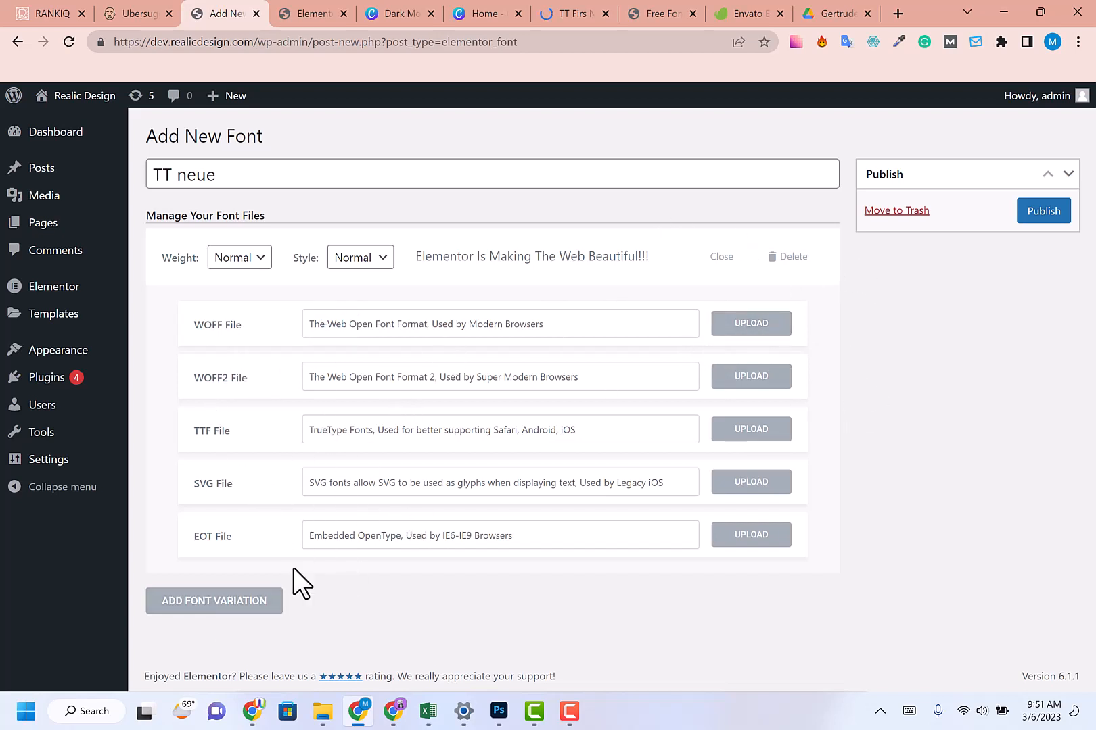
- Switch to File Explorer, extract the TT-Firs-Neue-Trial-1-100 archive and open the extracted font folder
{"action": "left_click", "coordinate": [321, 713]}
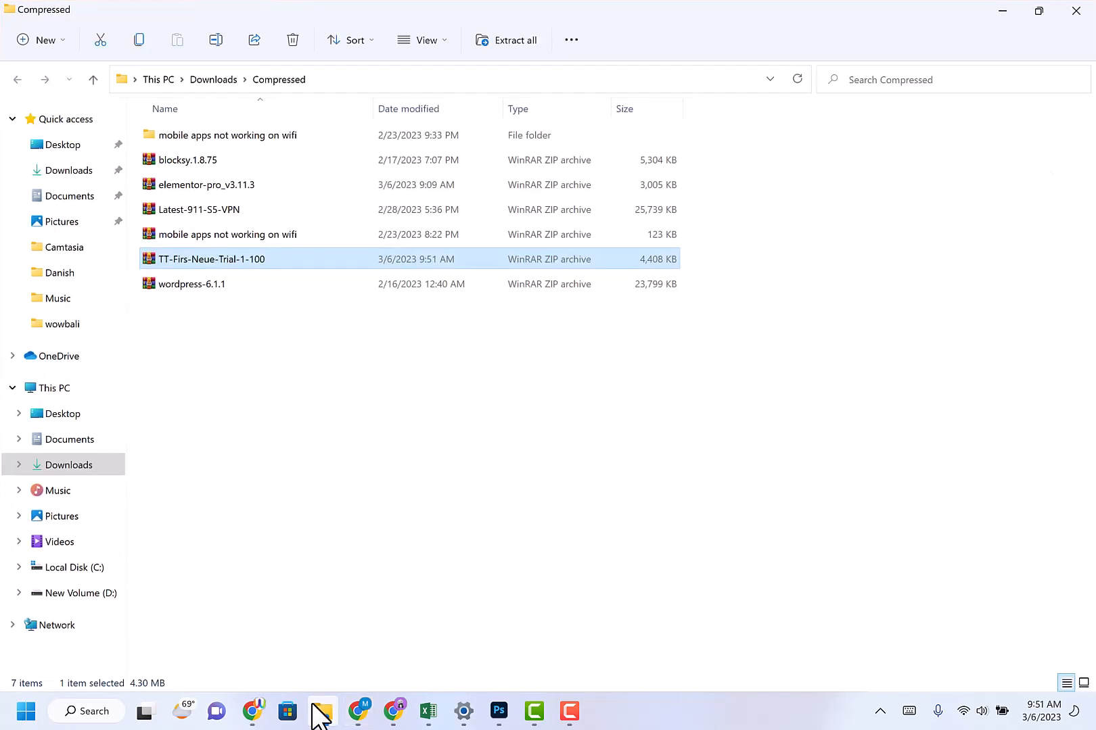
{"action": "right_click", "coordinate": [183, 264]}
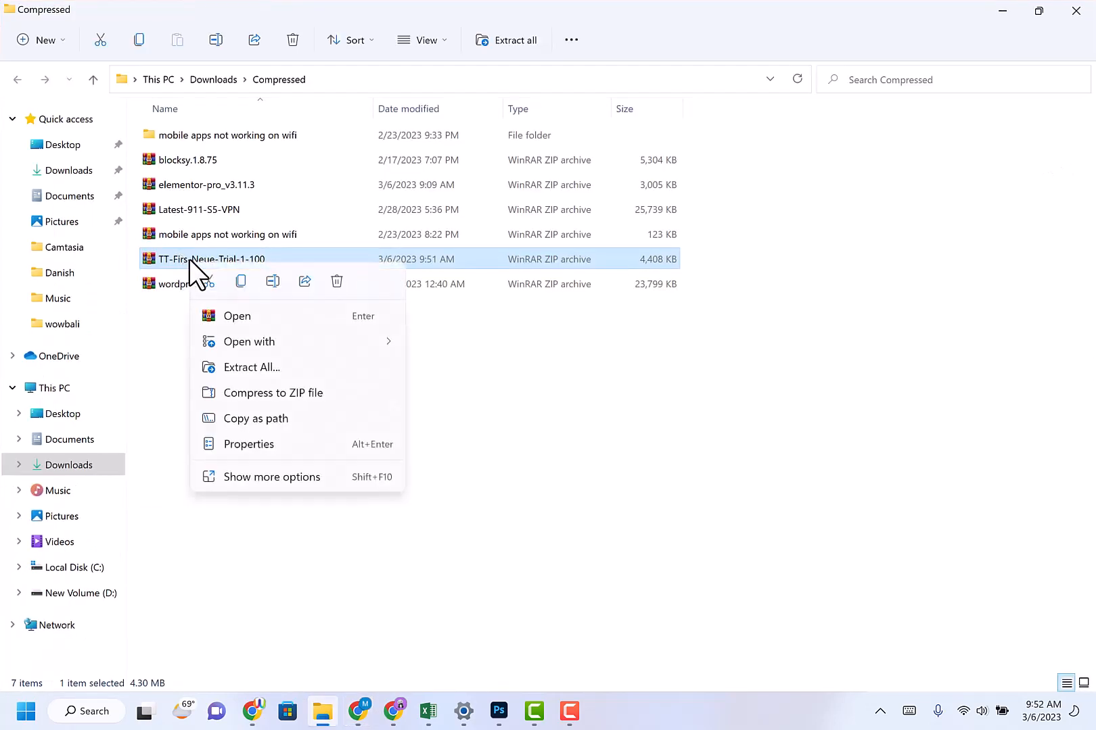
{"action": "left_click", "coordinate": [244, 366]}
{"action": "double_click", "coordinate": [226, 158]}
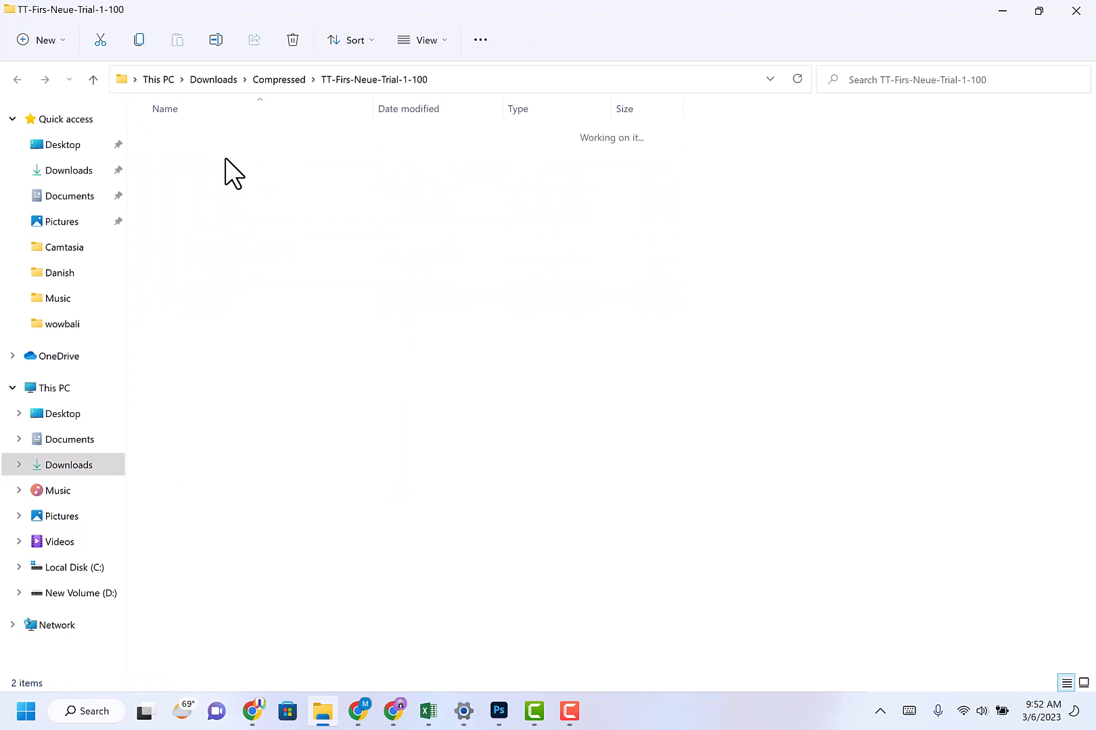
{"action": "double_click", "coordinate": [234, 160]}
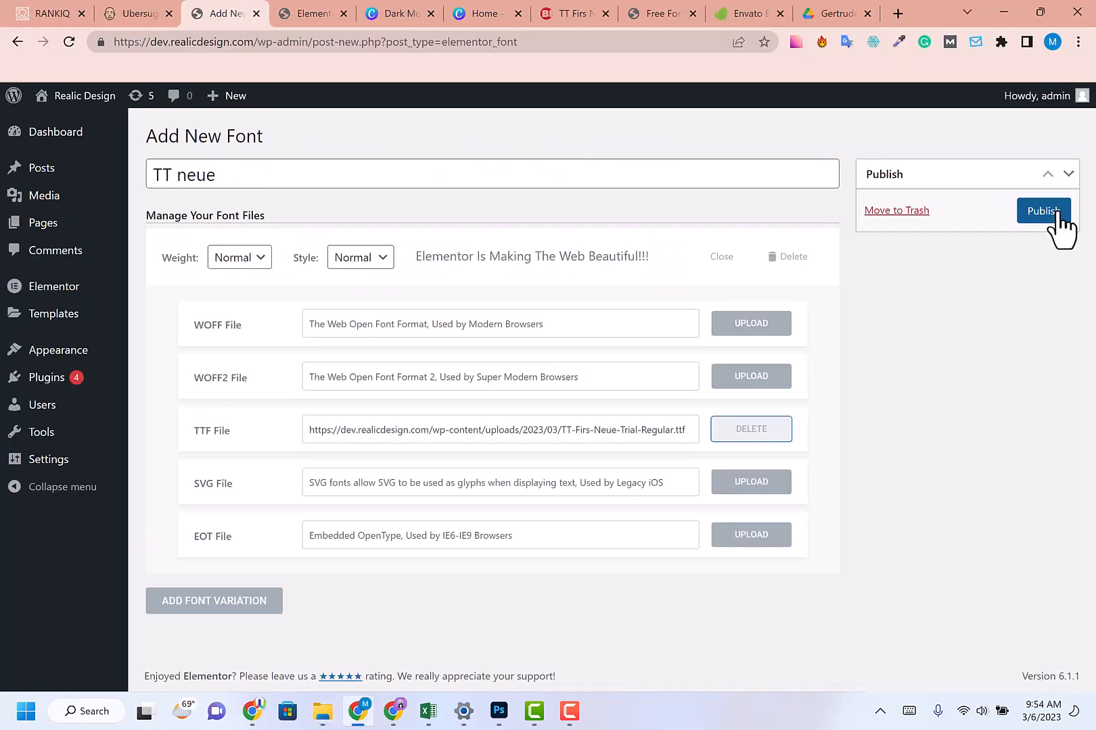
- Publish the TT neue custom font, and save and reload the landing page in the Elementor editor
{"action": "left_click", "coordinate": [1057, 213]}
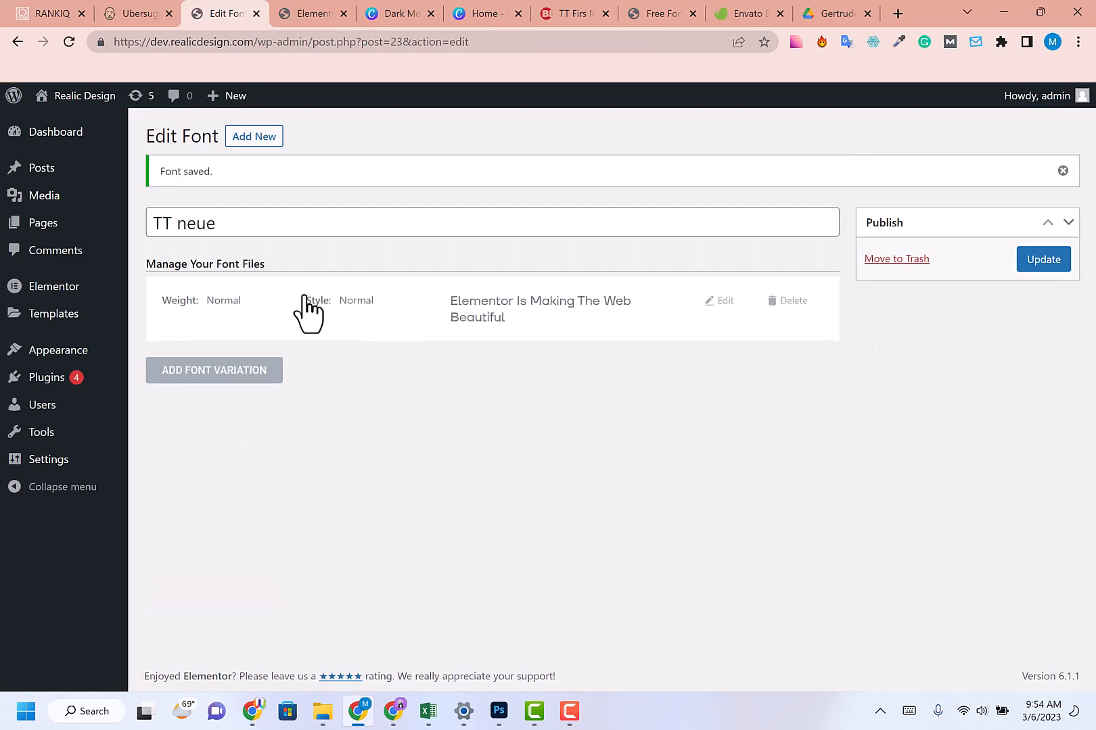
{"action": "left_click", "coordinate": [311, 14]}
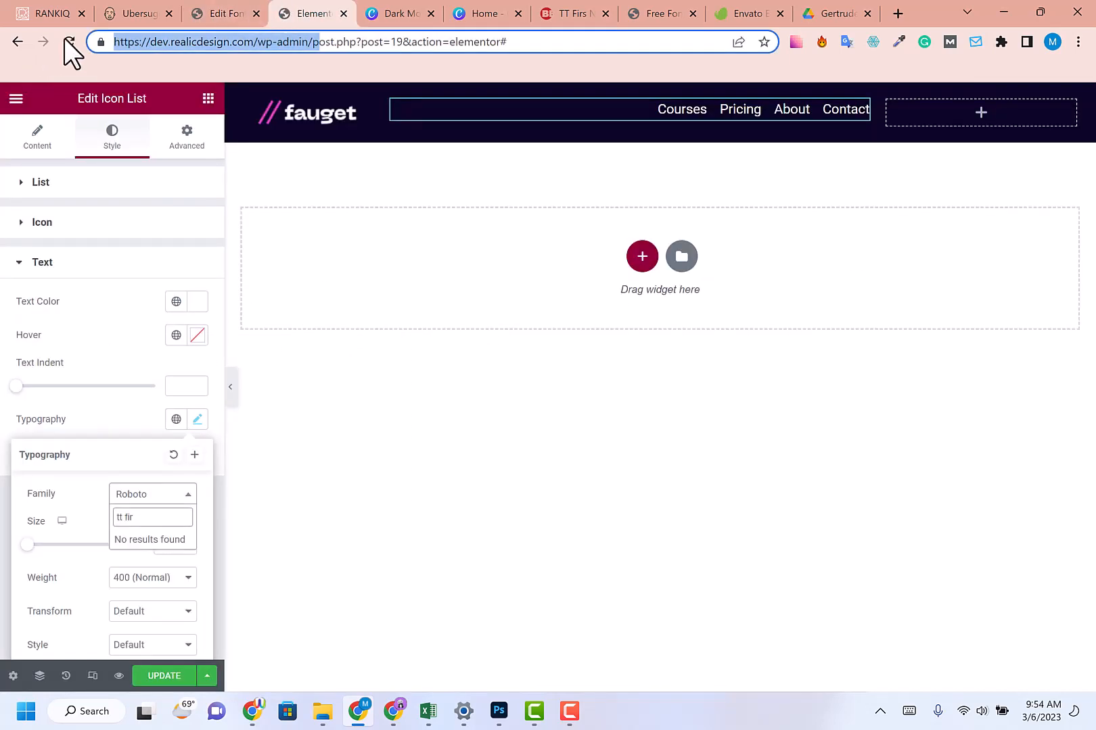
{"action": "left_click", "coordinate": [67, 41]}
{"action": "left_click", "coordinate": [683, 131]}
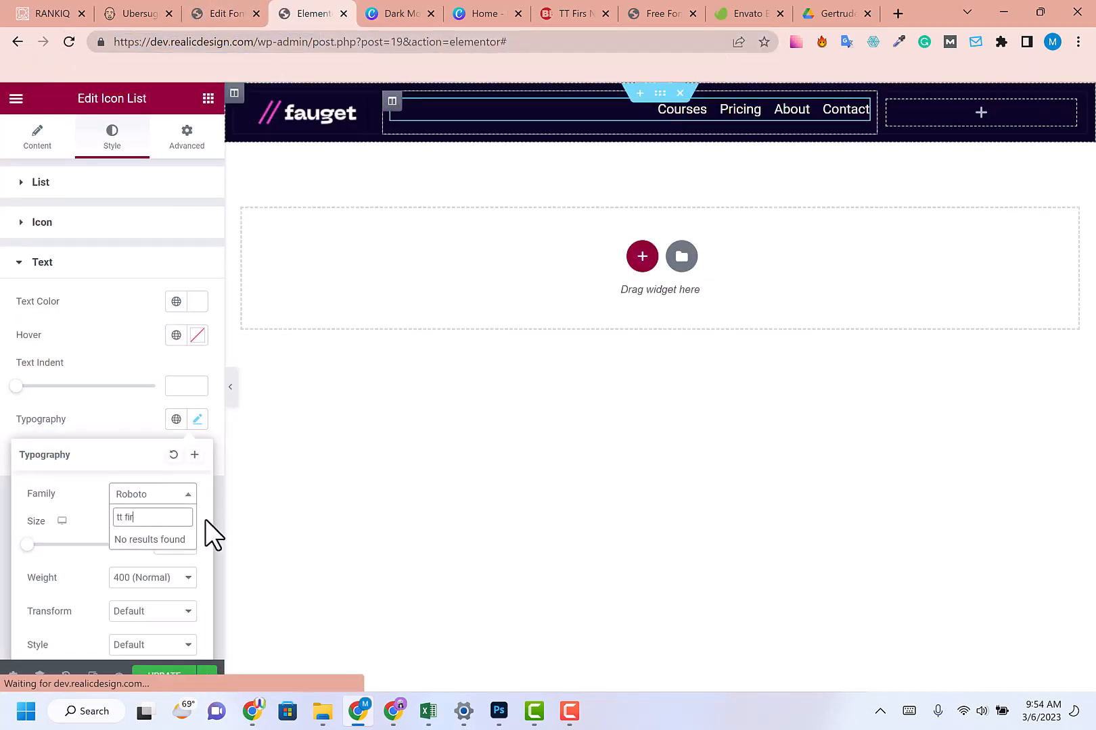
{"action": "left_click", "coordinate": [178, 677]}
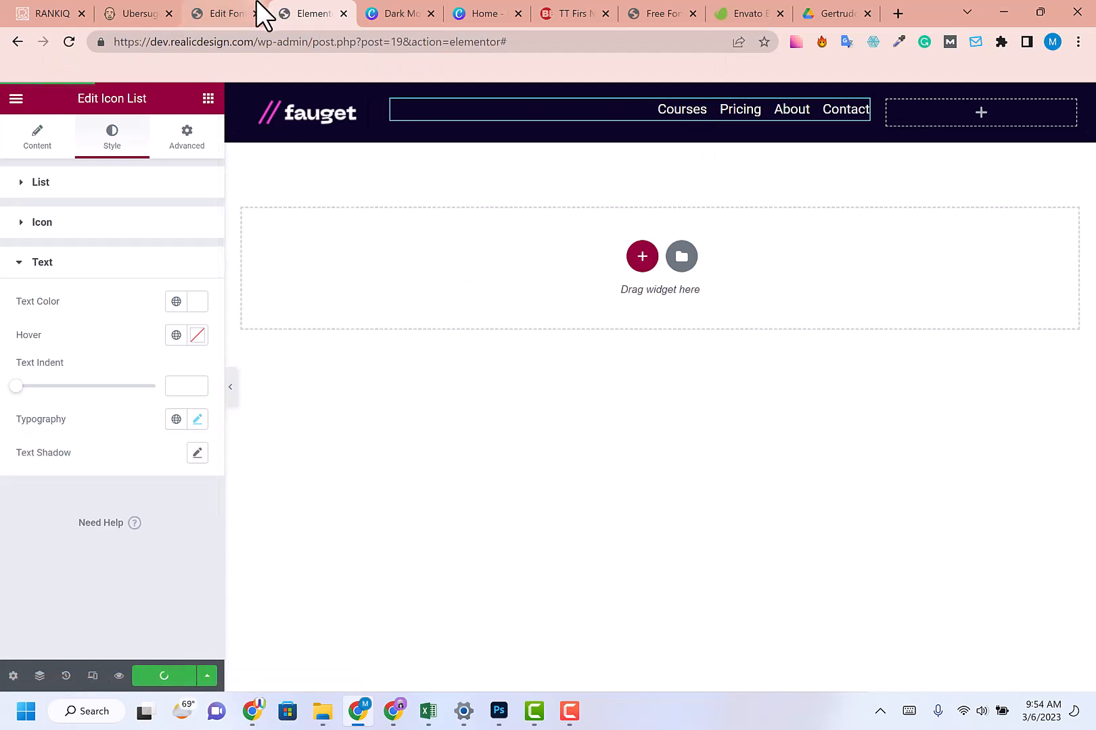
{"action": "left_click", "coordinate": [64, 42]}
{"action": "left_click", "coordinate": [213, 14]}
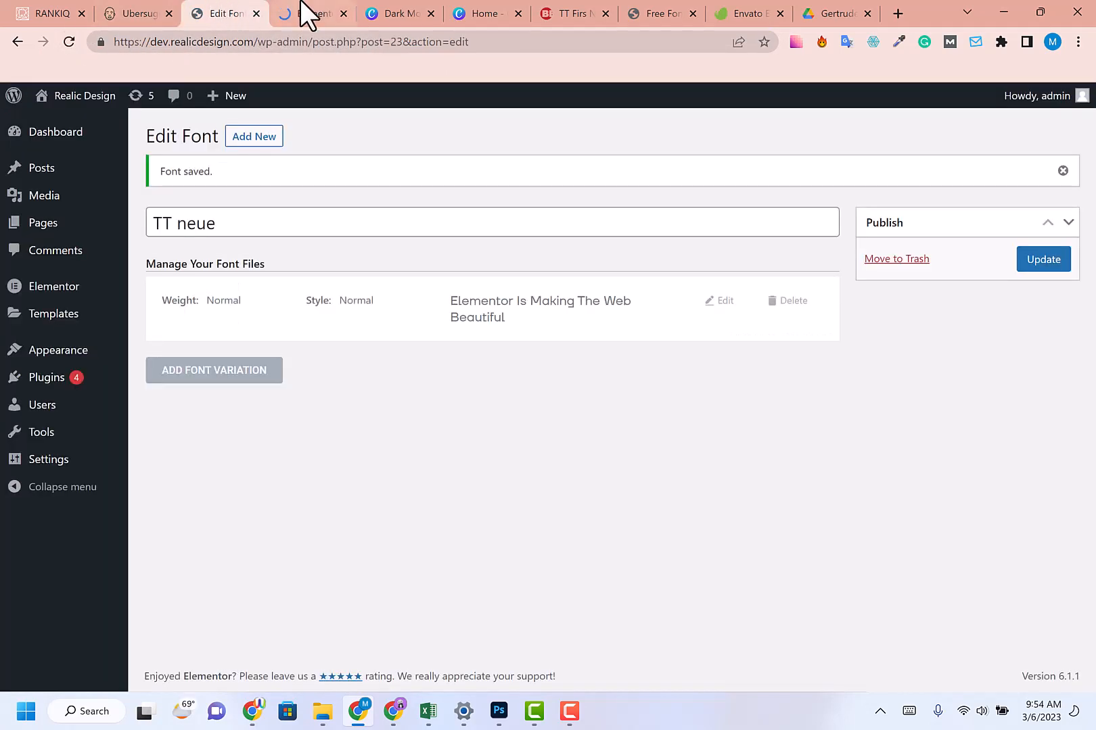
{"action": "left_click", "coordinate": [308, 13]}
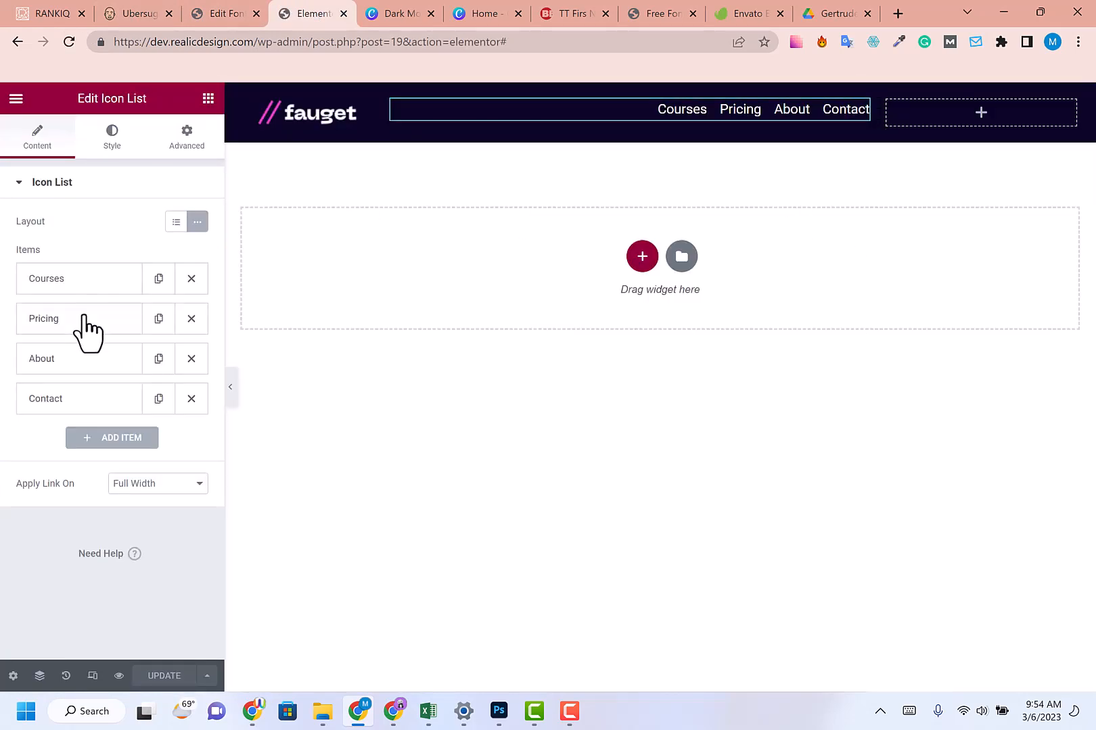
- Set the header menu icon list's font family to TT neue and the space between its items to 35
{"action": "left_click", "coordinate": [113, 145]}
{"action": "left_click", "coordinate": [42, 399]}
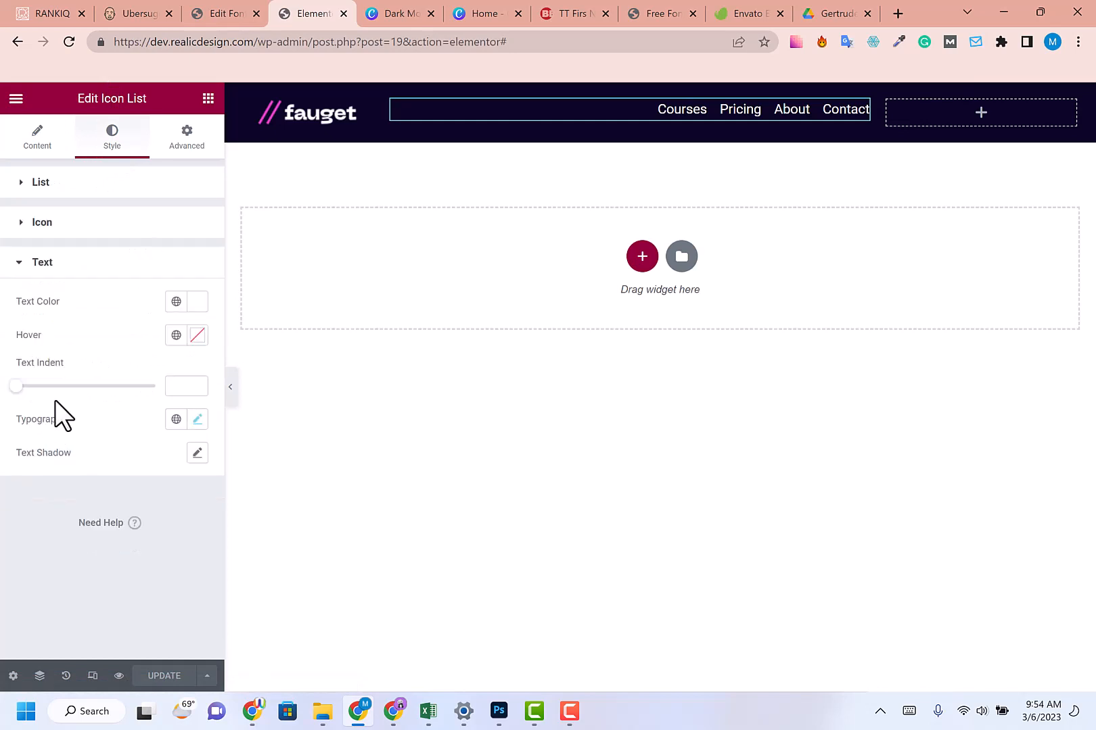
{"action": "left_click", "coordinate": [197, 420]}
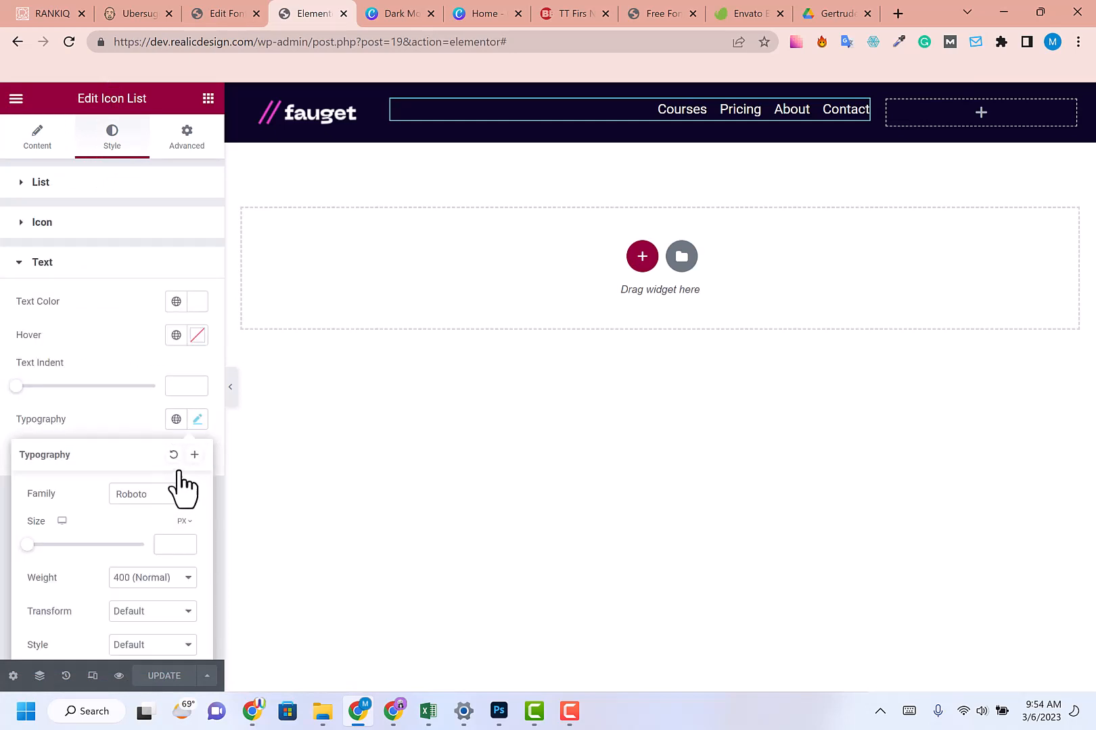
{"action": "left_click", "coordinate": [152, 495]}
{"action": "left_click", "coordinate": [149, 502]}
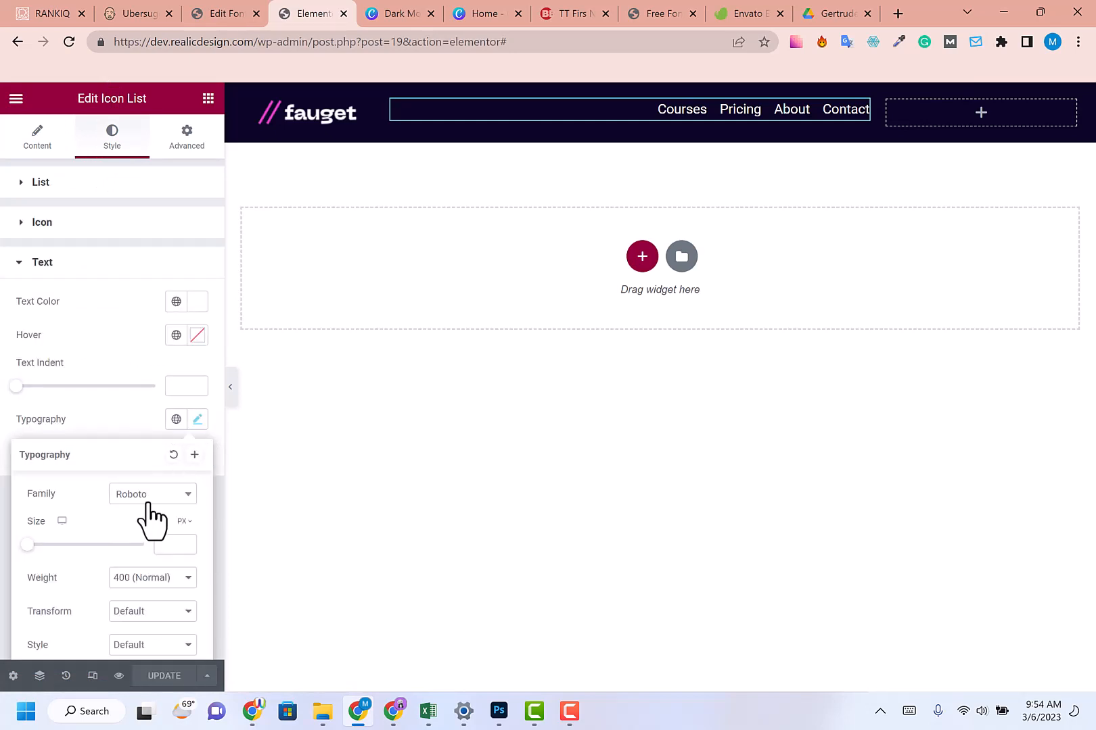
{"action": "left_click", "coordinate": [157, 498]}
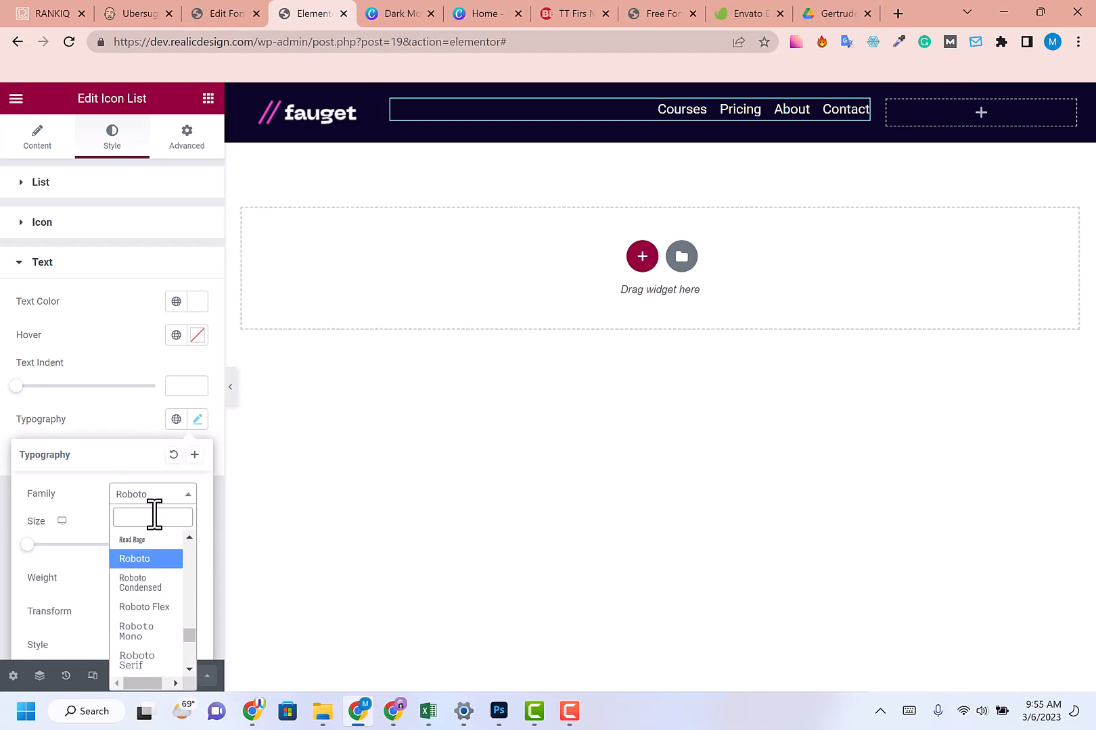
{"action": "type", "text": "tt"}
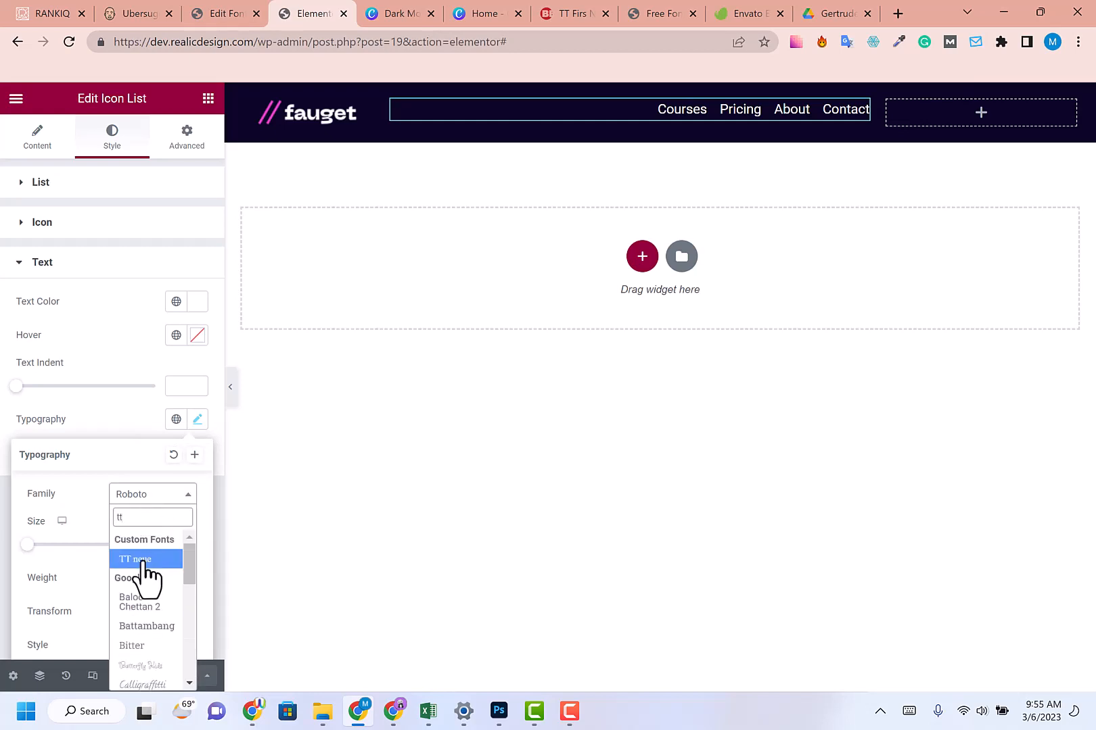
{"action": "left_click", "coordinate": [143, 561]}
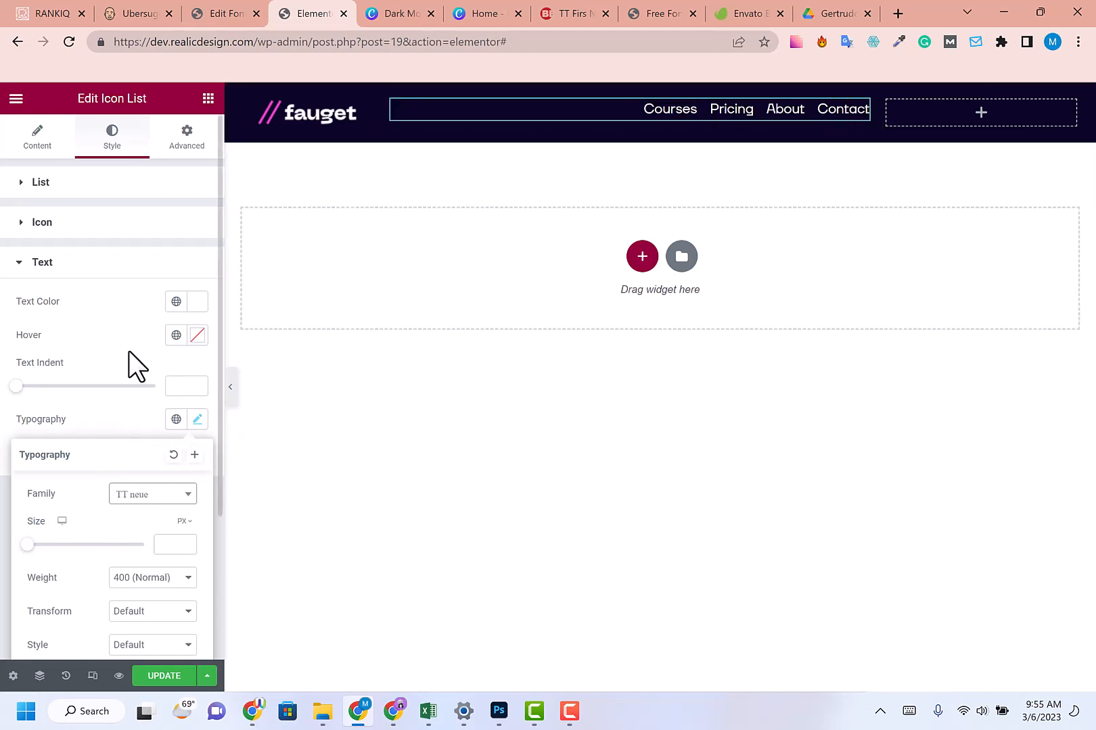
{"action": "left_click", "coordinate": [105, 423]}
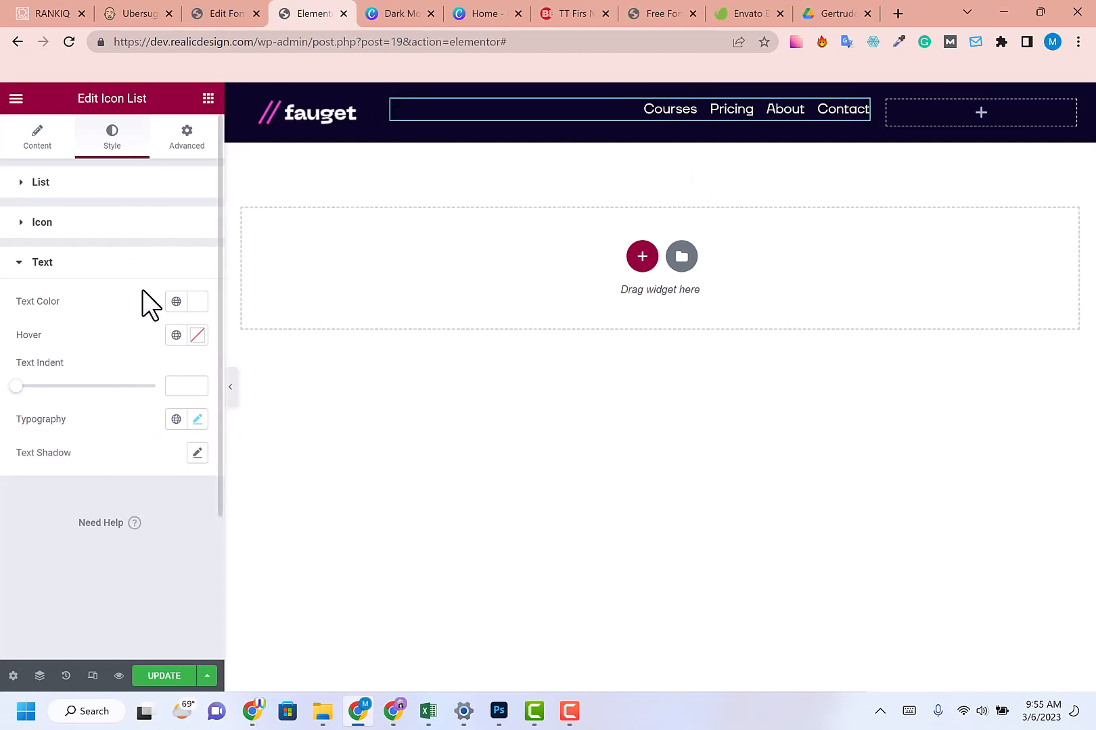
{"action": "left_click", "coordinate": [20, 181]}
{"action": "left_click_drag", "start_coordinate": [19, 239], "coordinate": [114, 244]}
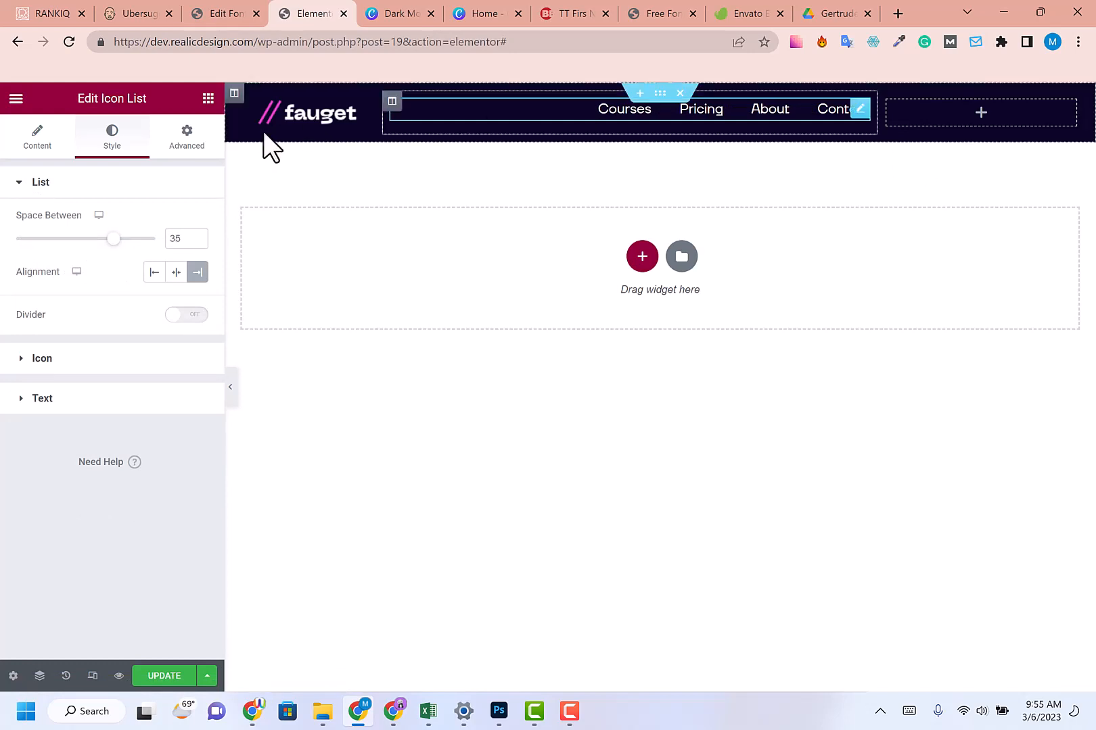
- Add a Button widget to the empty header column beside the menu and set its text to "Sign UP"
{"action": "left_click", "coordinate": [208, 99]}
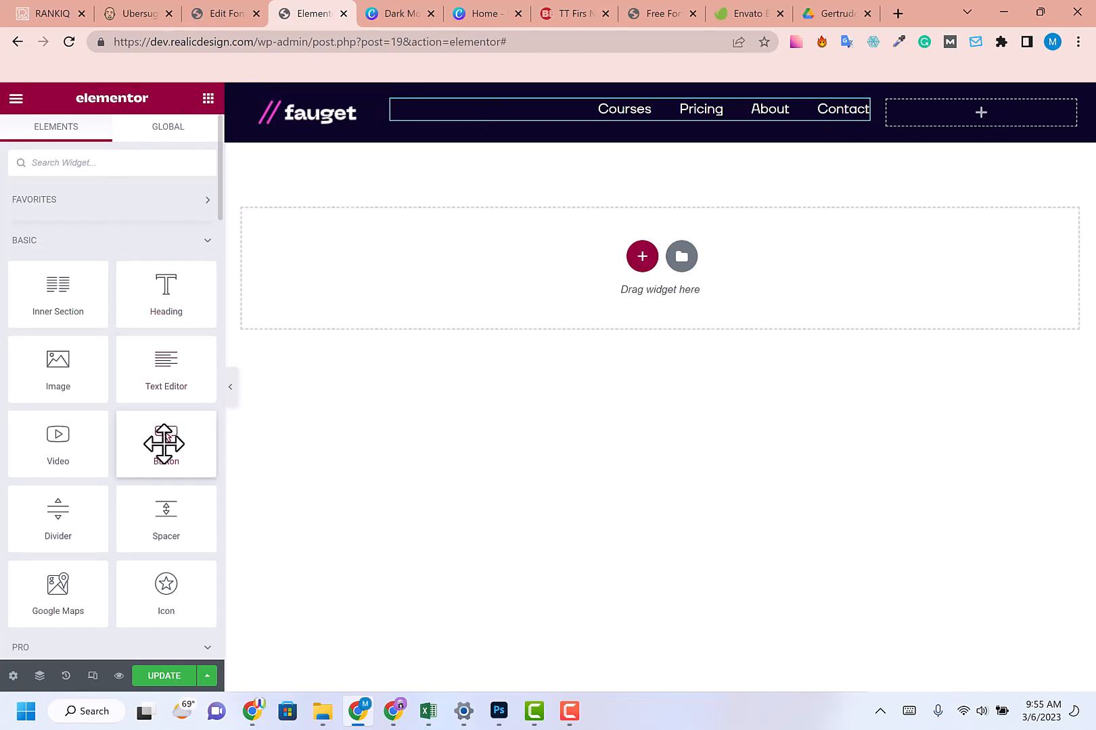
{"action": "left_click_drag", "start_coordinate": [162, 443], "coordinate": [991, 104]}
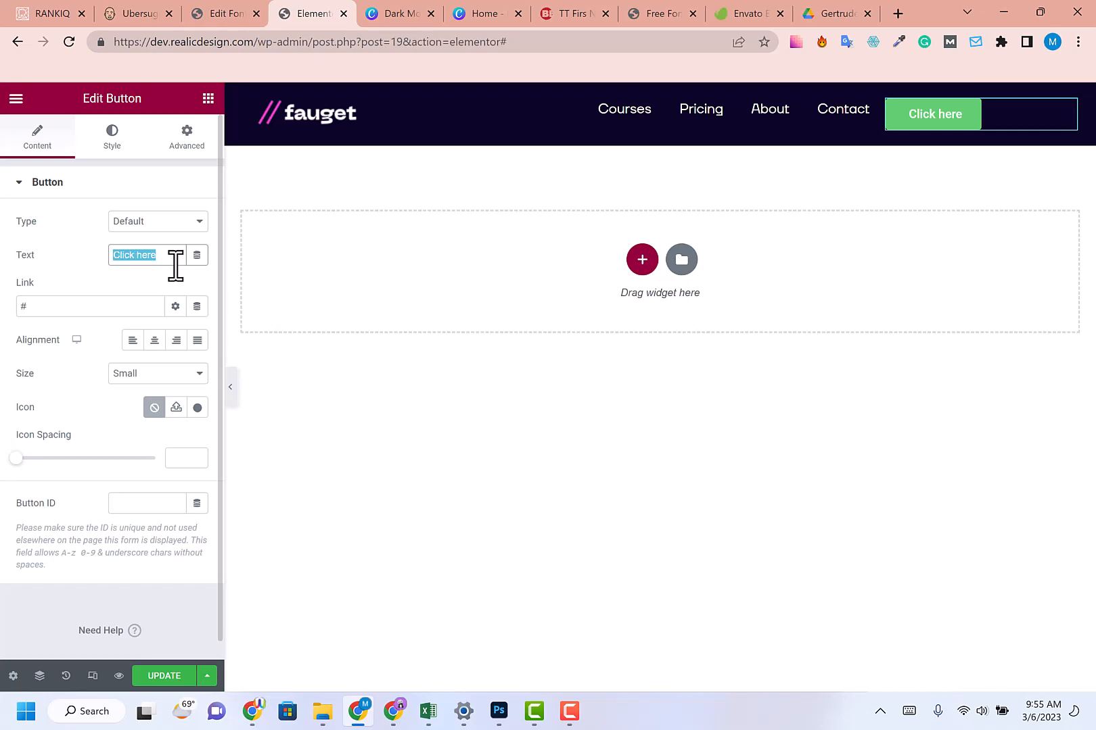
{"action": "type", "text": "Sign UP"}
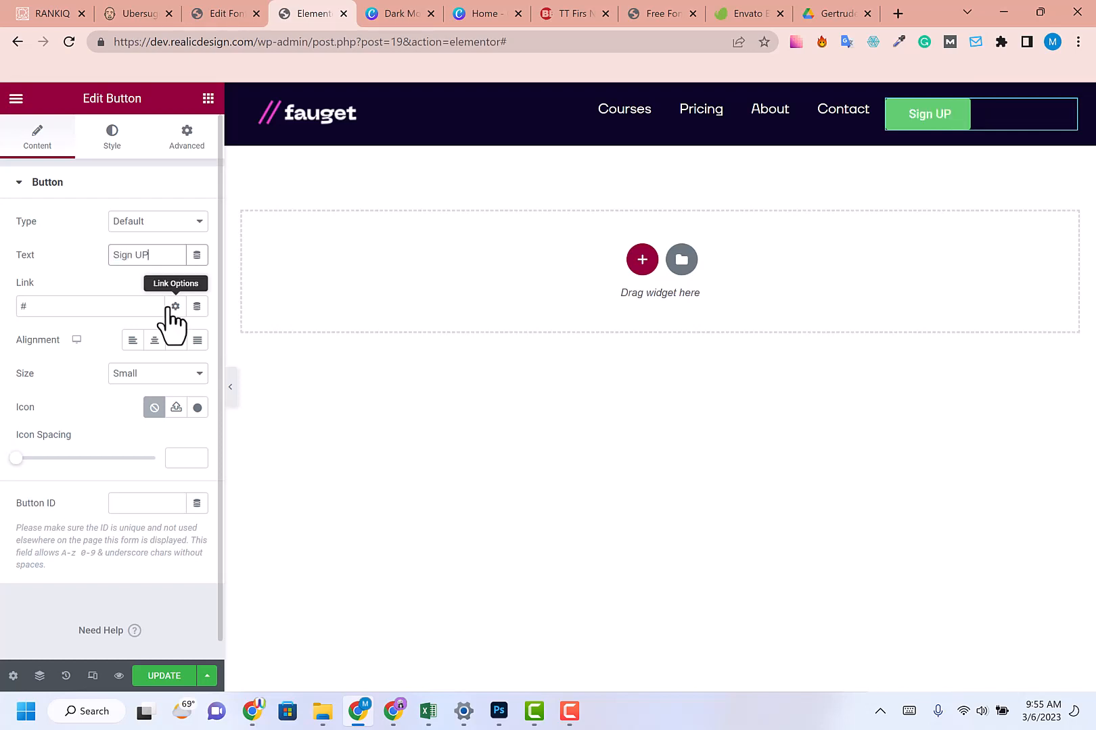
- Switch to the Canva landing page design and copy the Sign up button's fill colour code, #3848F1
{"action": "left_click", "coordinate": [110, 142]}
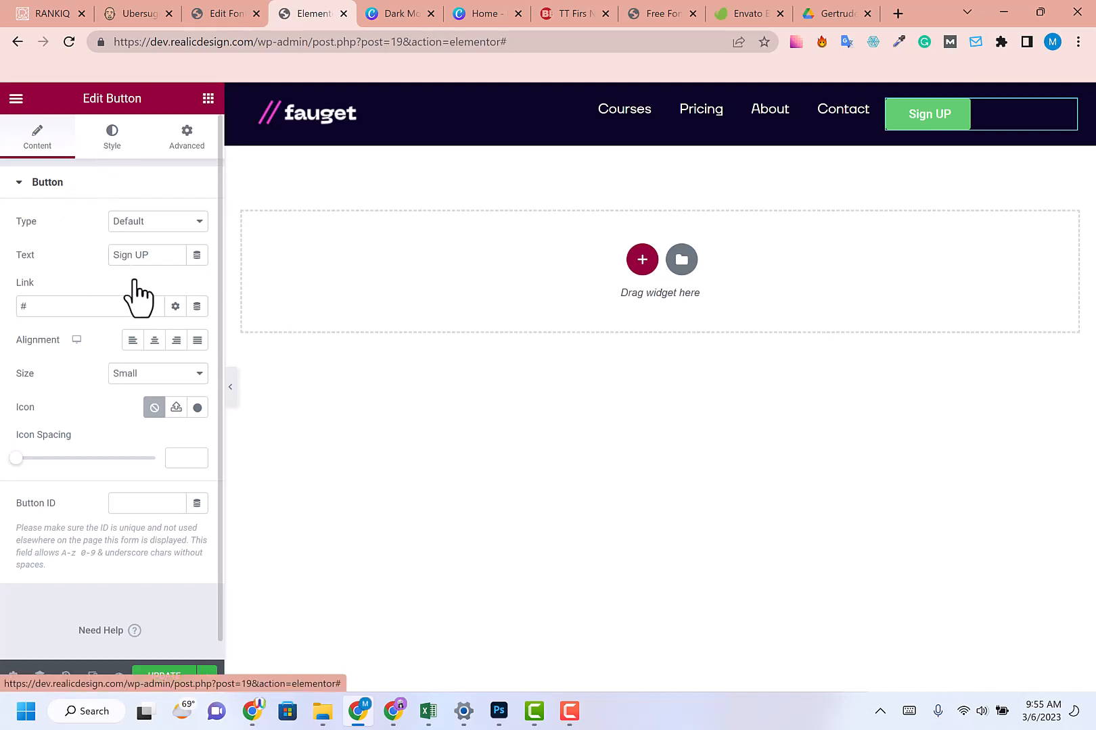
{"action": "left_click", "coordinate": [506, 8]}
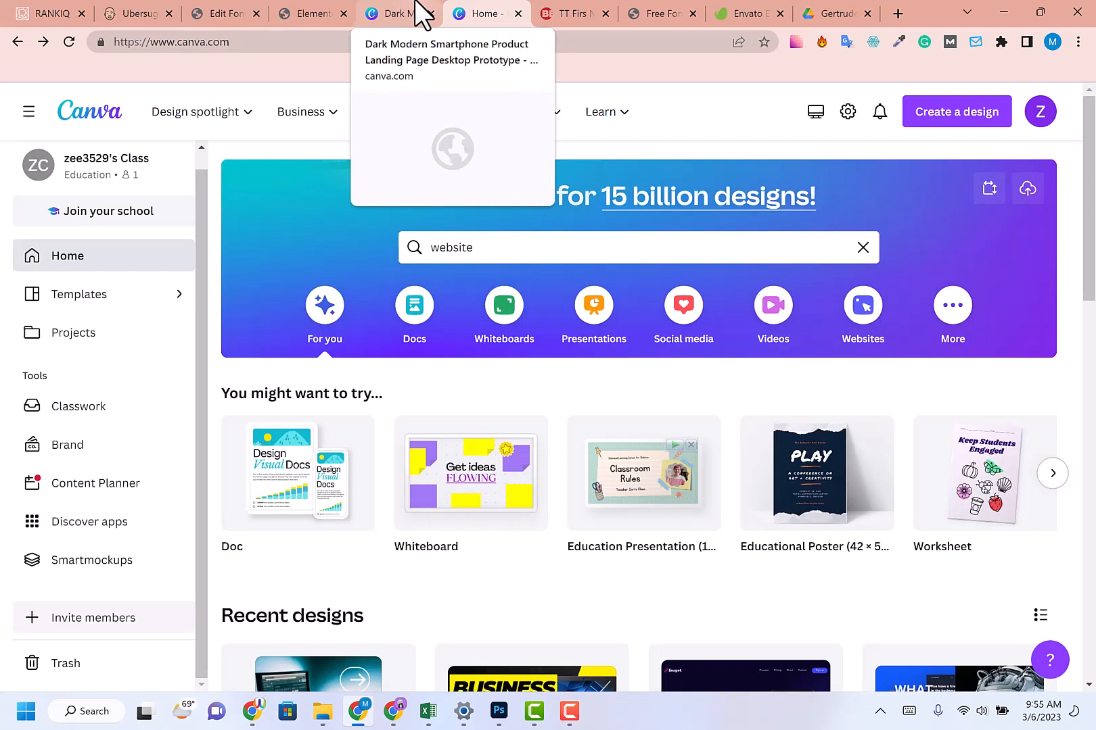
{"action": "left_click", "coordinate": [418, 9]}
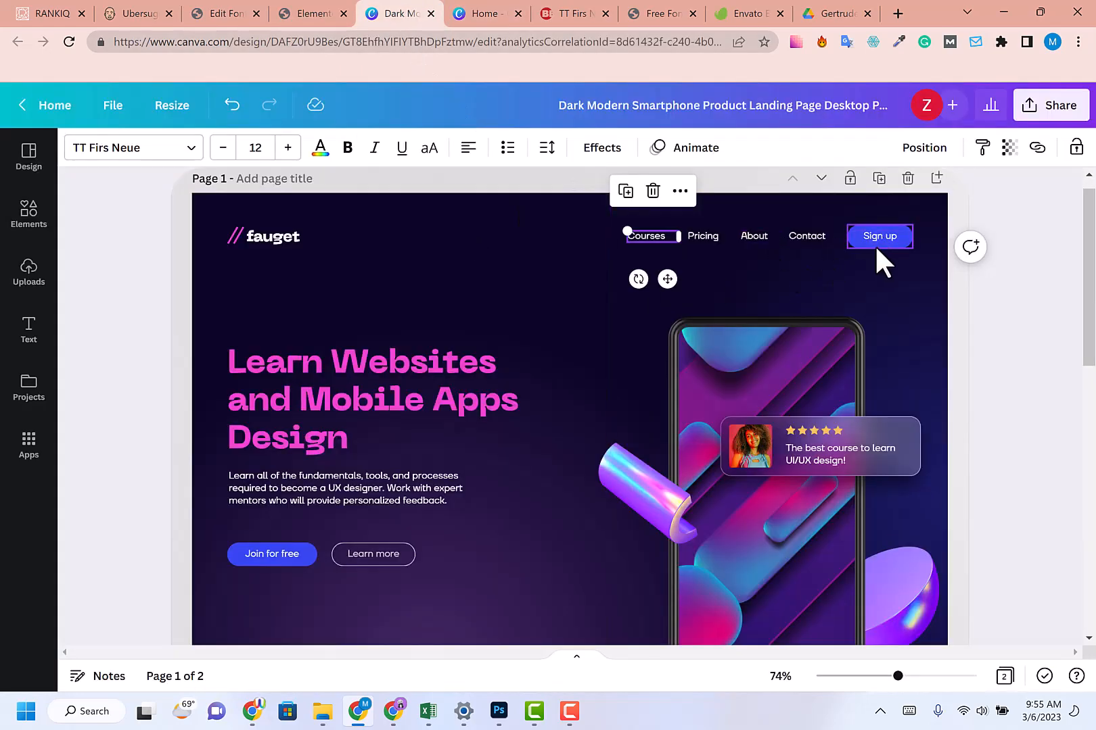
{"action": "left_click", "coordinate": [875, 245]}
{"action": "left_click", "coordinate": [76, 147]}
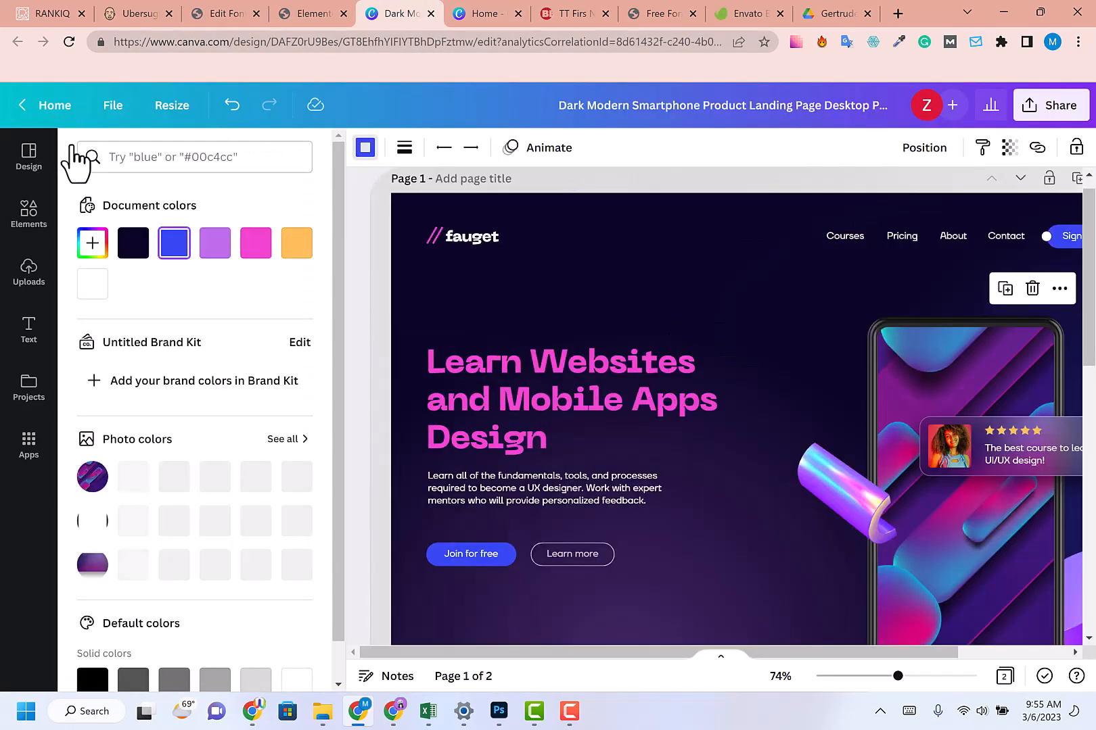
{"action": "left_click", "coordinate": [84, 243]}
{"action": "key", "text": "ctrl+c"}
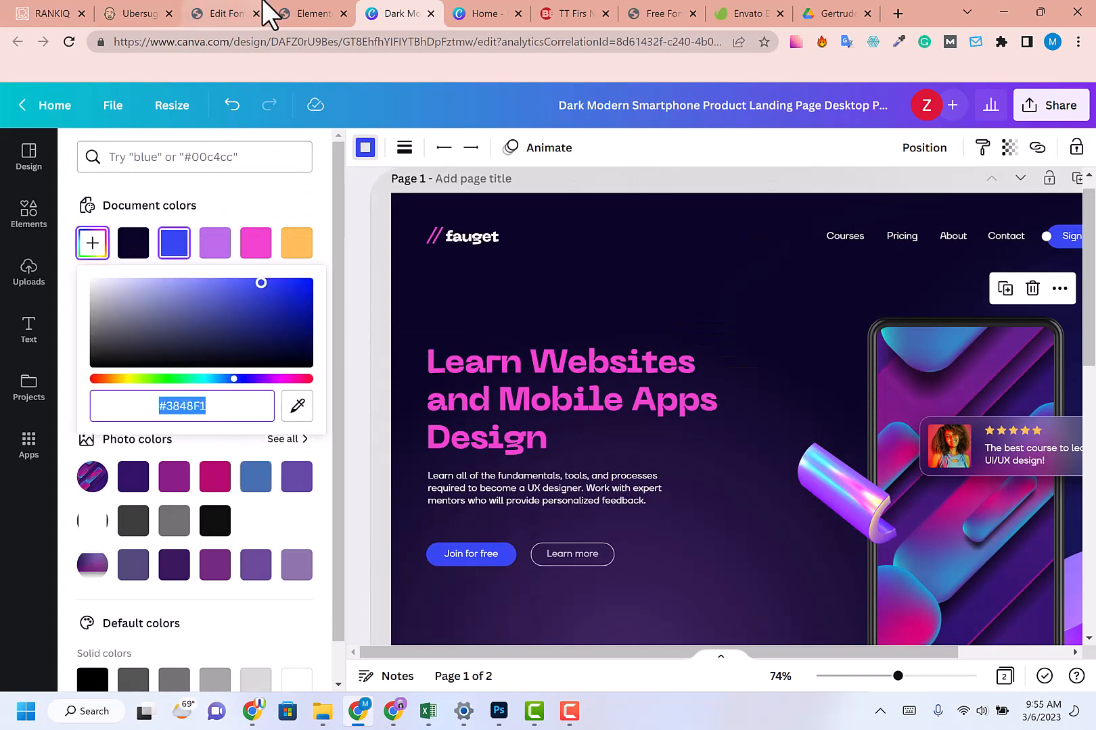
- Back in the Elementor editor, set the Sign UP button's background colour to #3848F1 and its border radius to 50 px
{"action": "left_click", "coordinate": [240, 13]}
{"action": "left_click", "coordinate": [290, 13]}
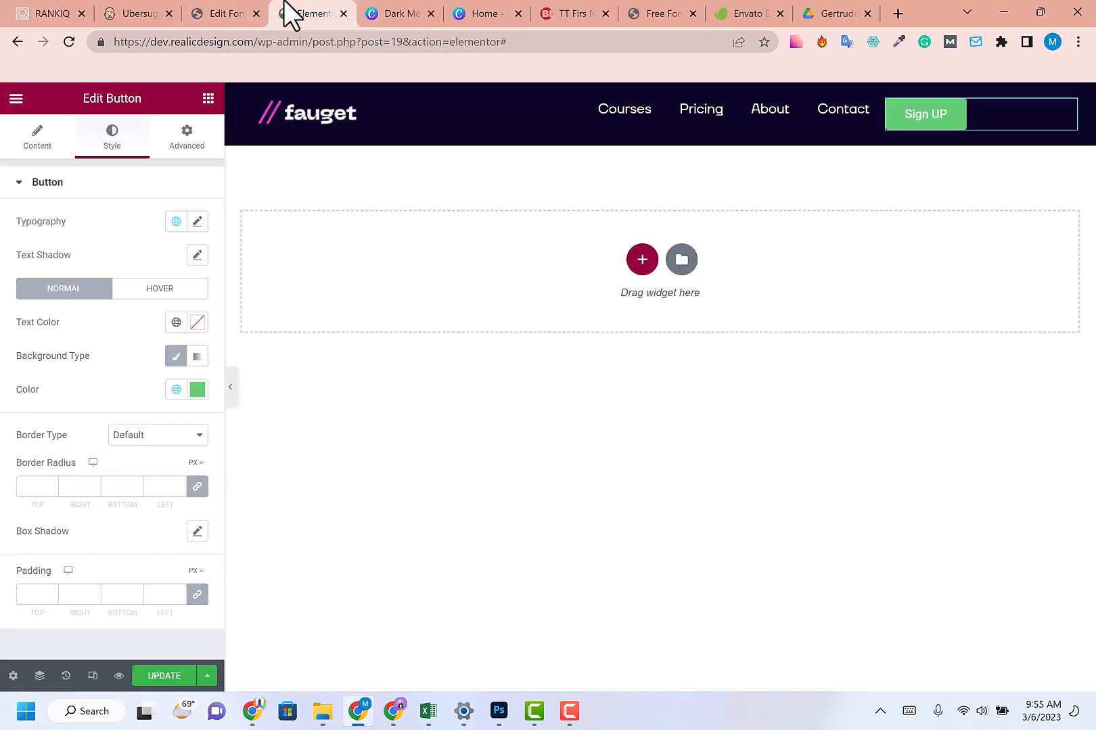
{"action": "left_click", "coordinate": [197, 390]}
{"action": "key", "text": "ctrl+v"}
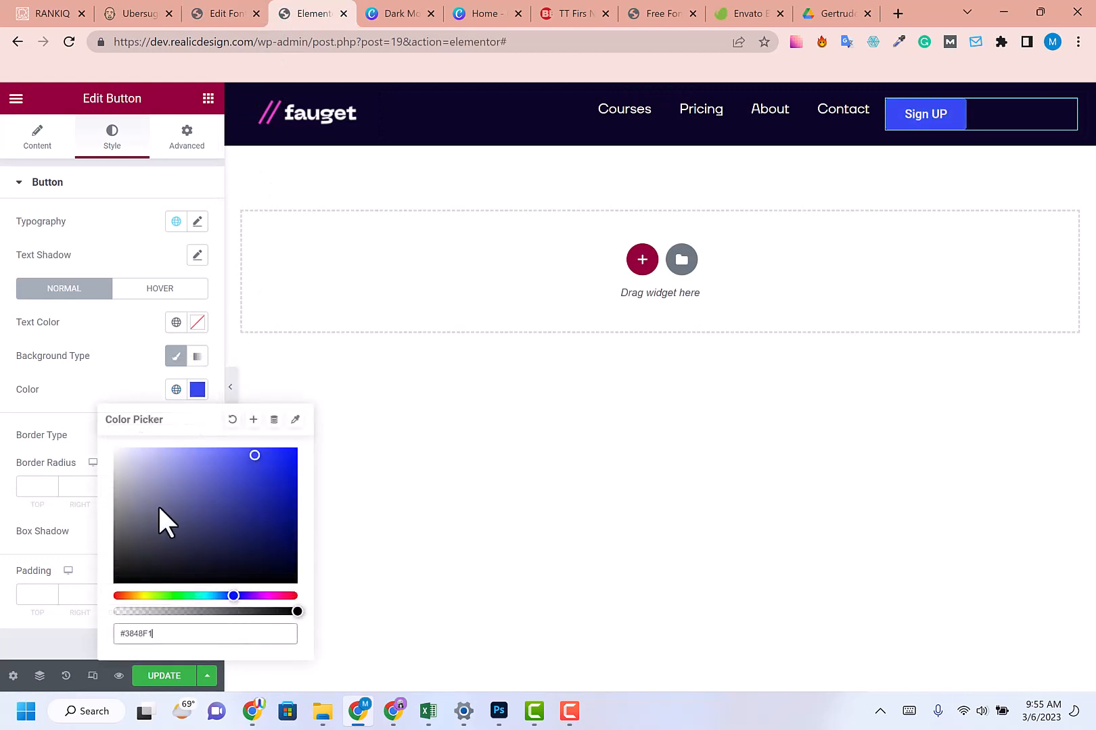
{"action": "left_click", "coordinate": [917, 127]}
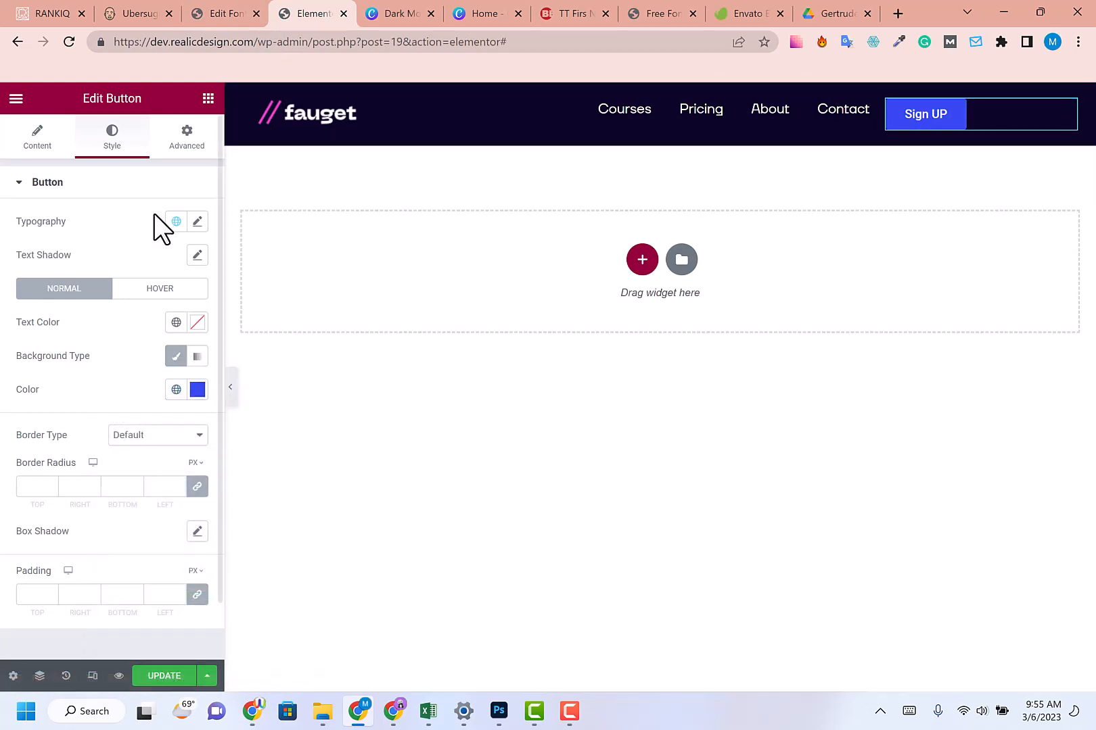
{"action": "scroll", "coordinate": [74, 467], "scroll_direction": "down", "scroll_amount": 1}
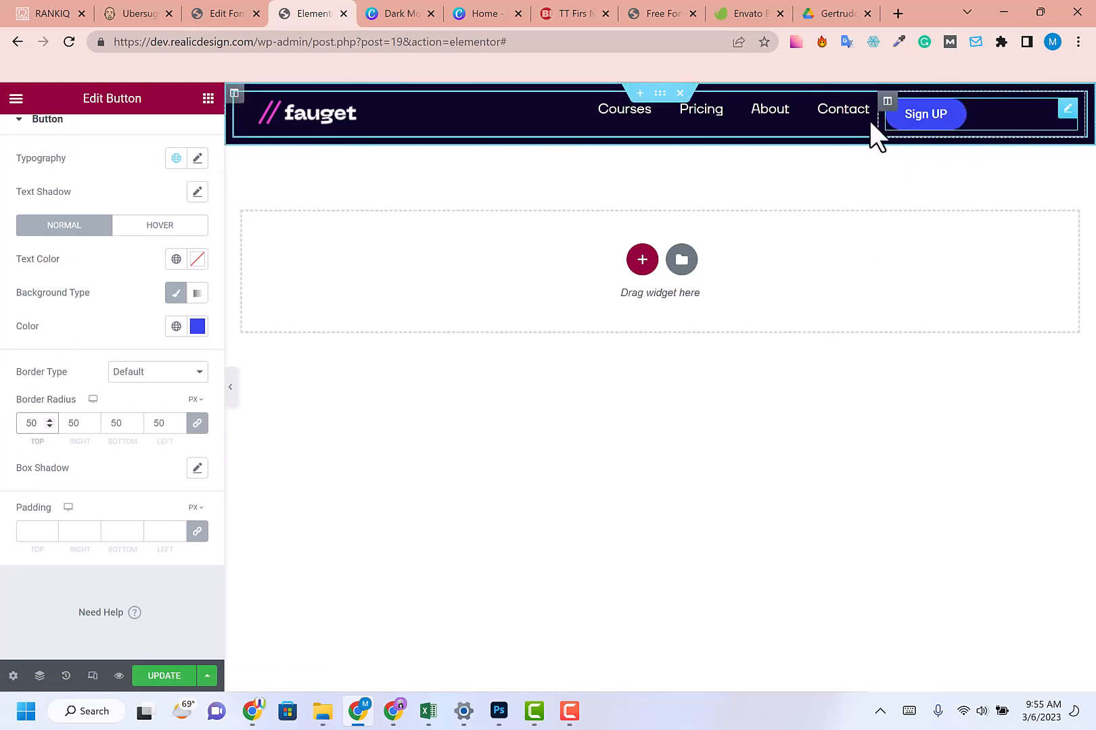
- Set the Sign UP button's font size to 15 px in its typography settings
{"action": "scroll", "coordinate": [132, 338], "scroll_direction": "up", "scroll_amount": 1}
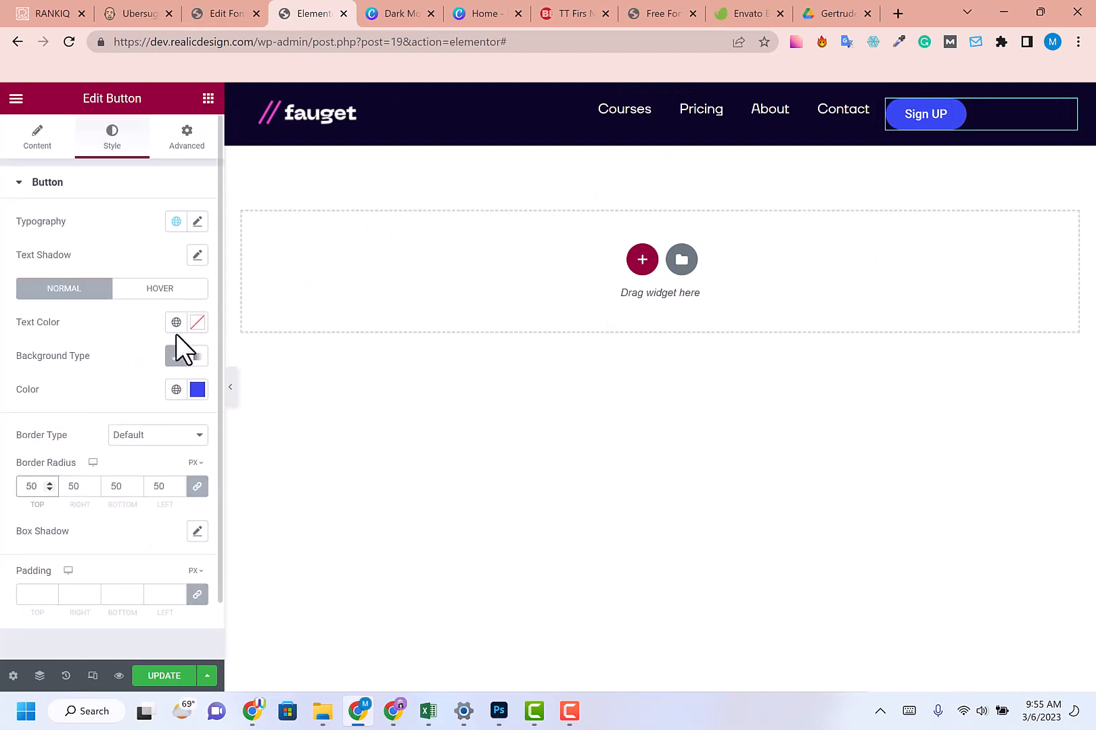
{"action": "left_click", "coordinate": [198, 222]}
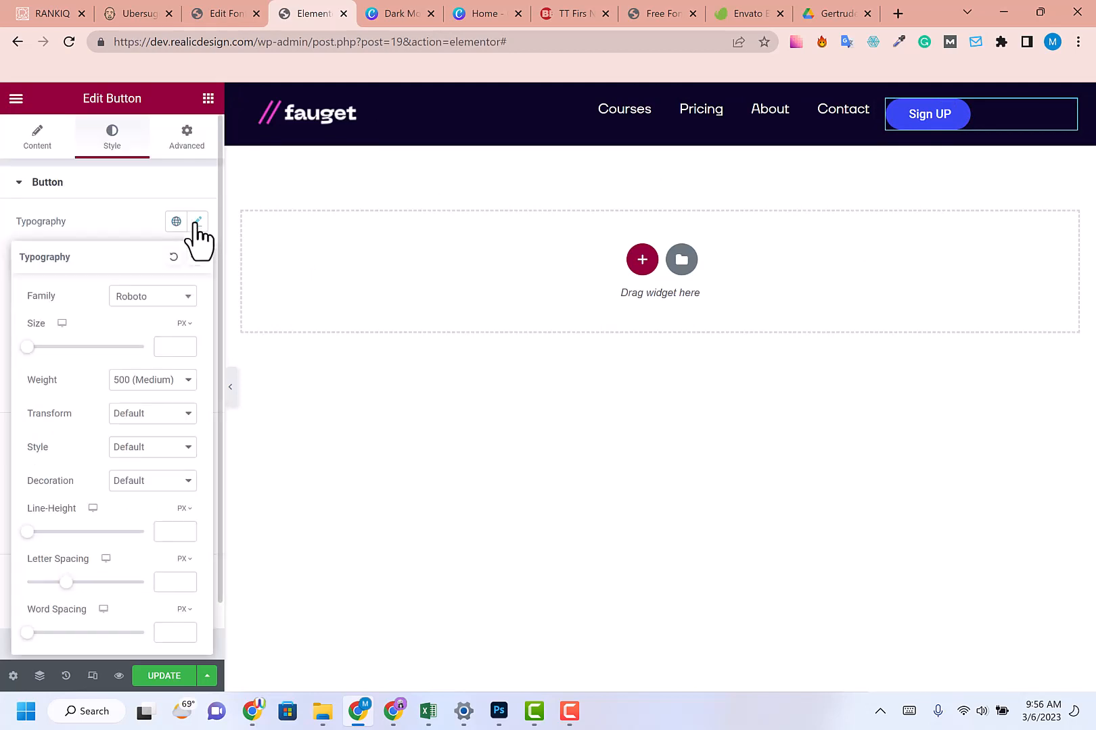
{"action": "type", "text": "17"}
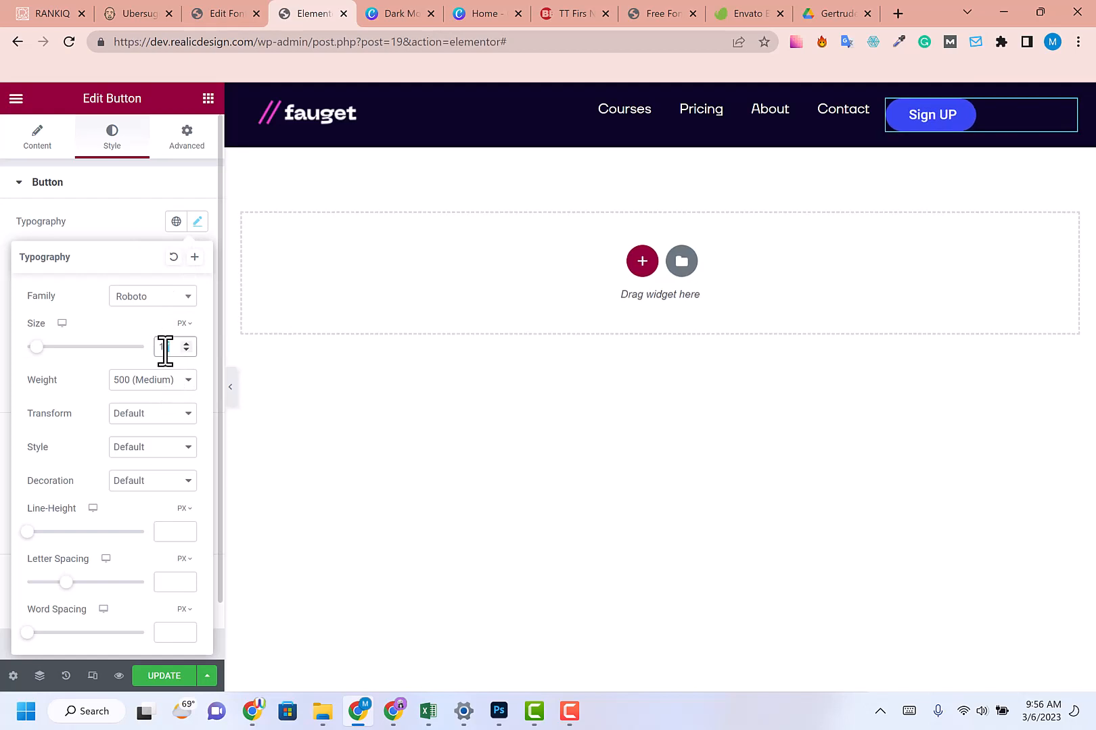
{"action": "type", "text": "5"}
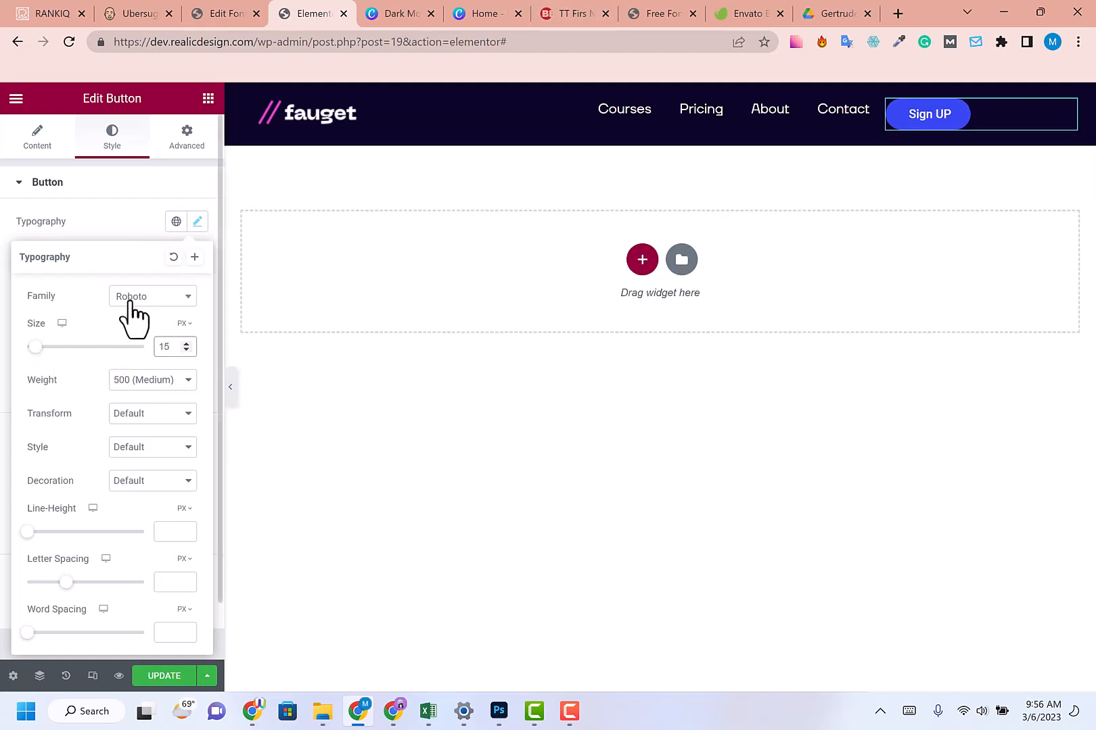
- Check the Sign up label's font in the Canva design and set the Elementor Sign UP button's font family to TT neue
{"action": "left_click", "coordinate": [423, 14]}
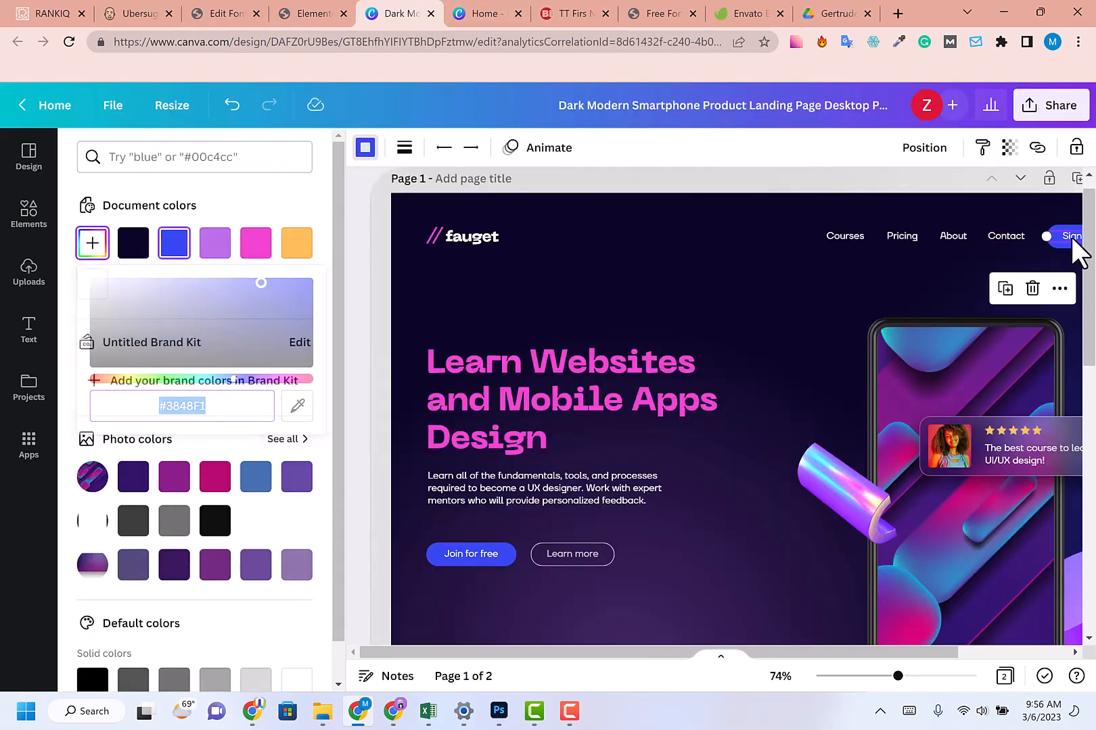
{"action": "left_click", "coordinate": [1072, 237]}
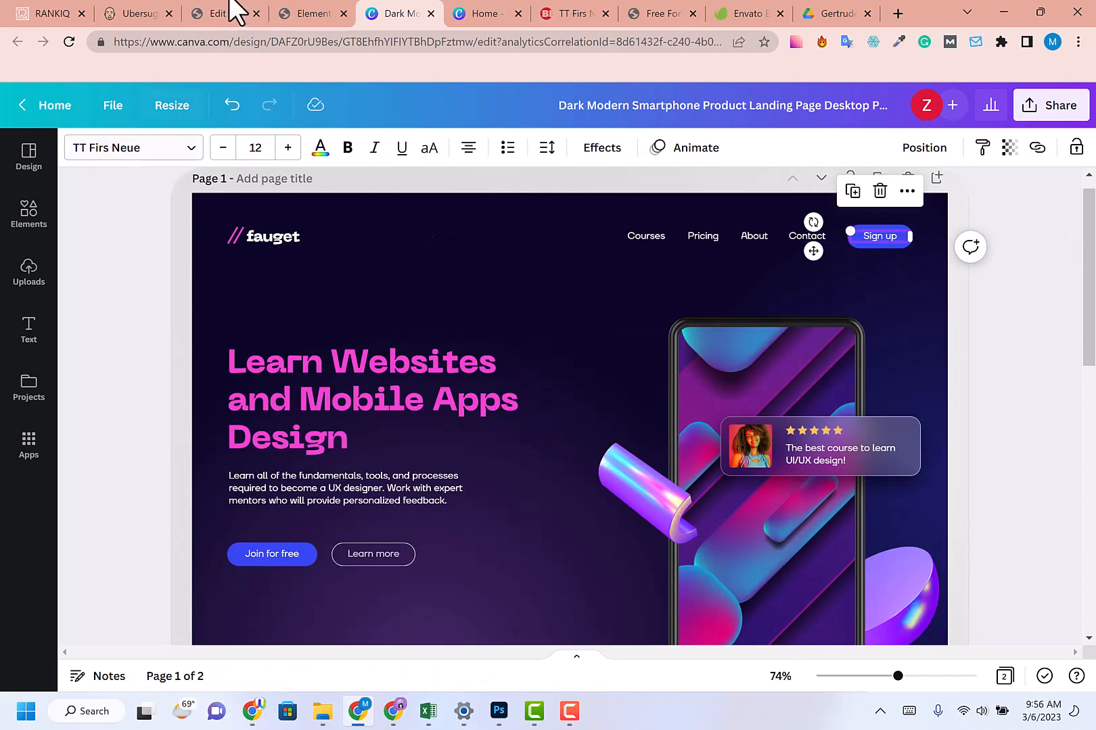
{"action": "left_click", "coordinate": [292, 12]}
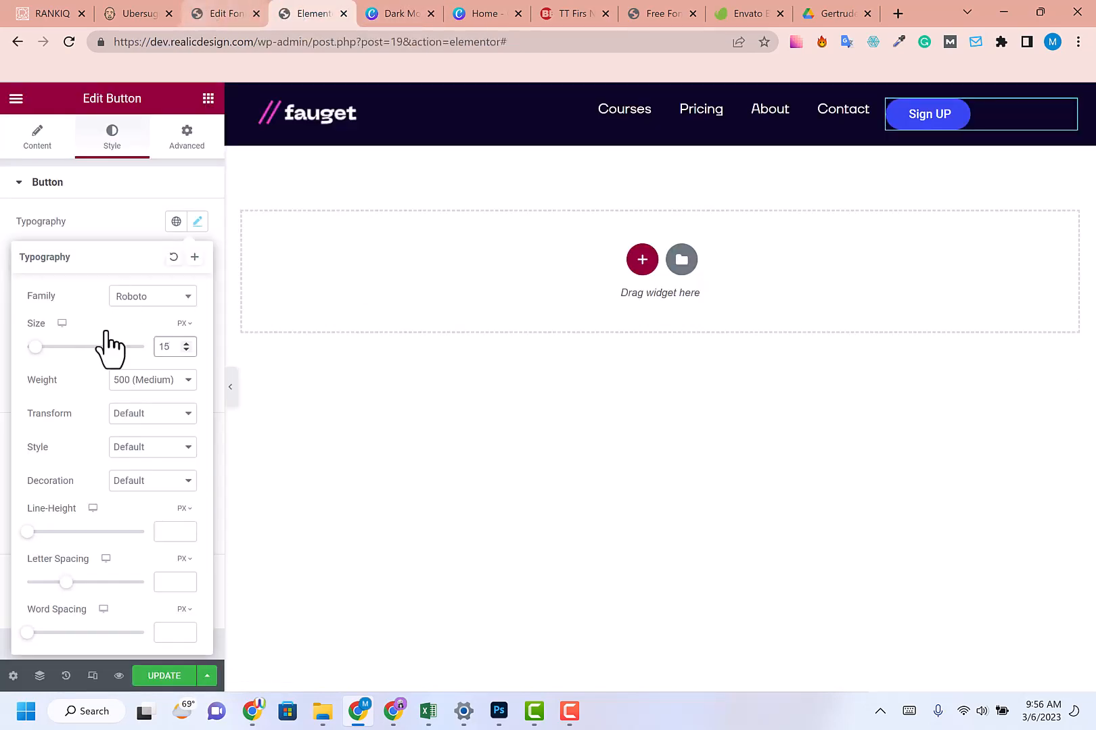
{"action": "left_click", "coordinate": [149, 298]}
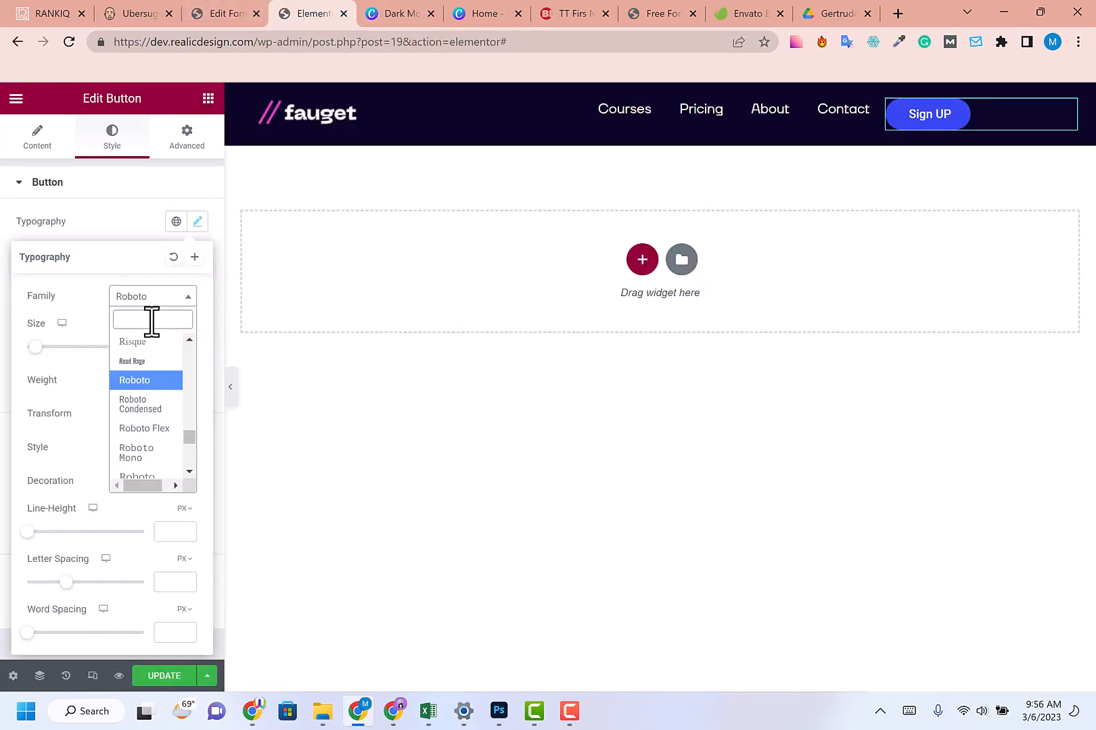
{"action": "type", "text": "tt"}
{"action": "left_click", "coordinate": [134, 363]}
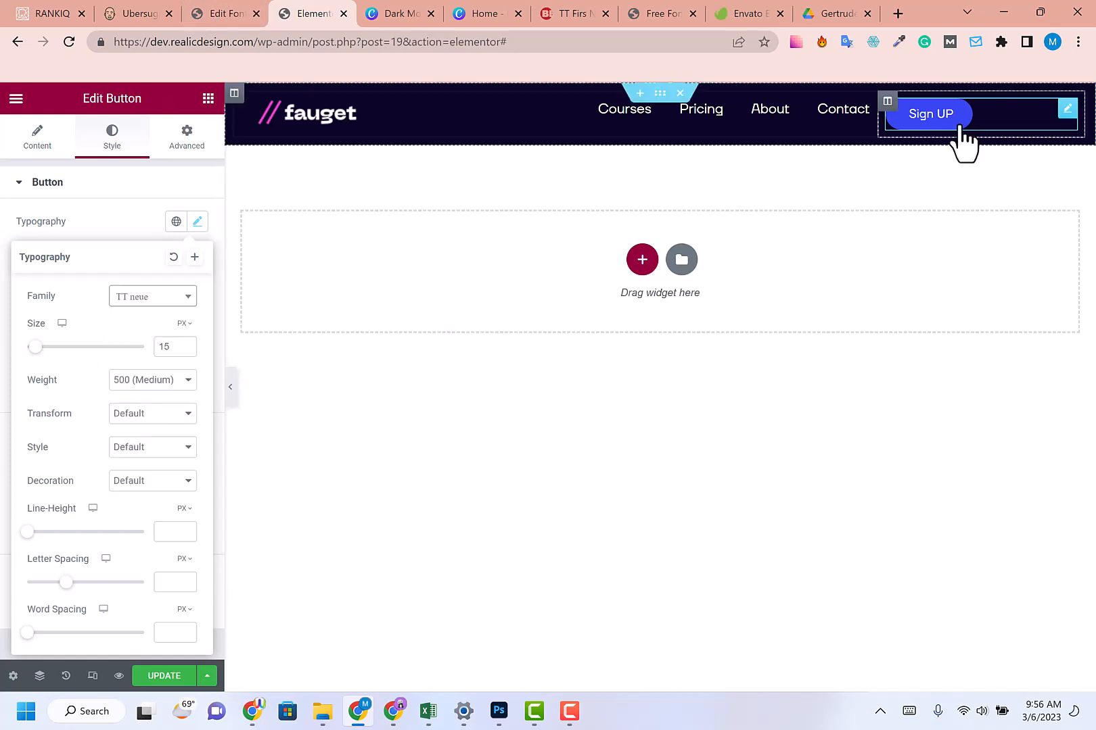
- Set the Sign UP button's font size to 14 px and compare the button with the Canva design
{"action": "left_click", "coordinate": [132, 219]}
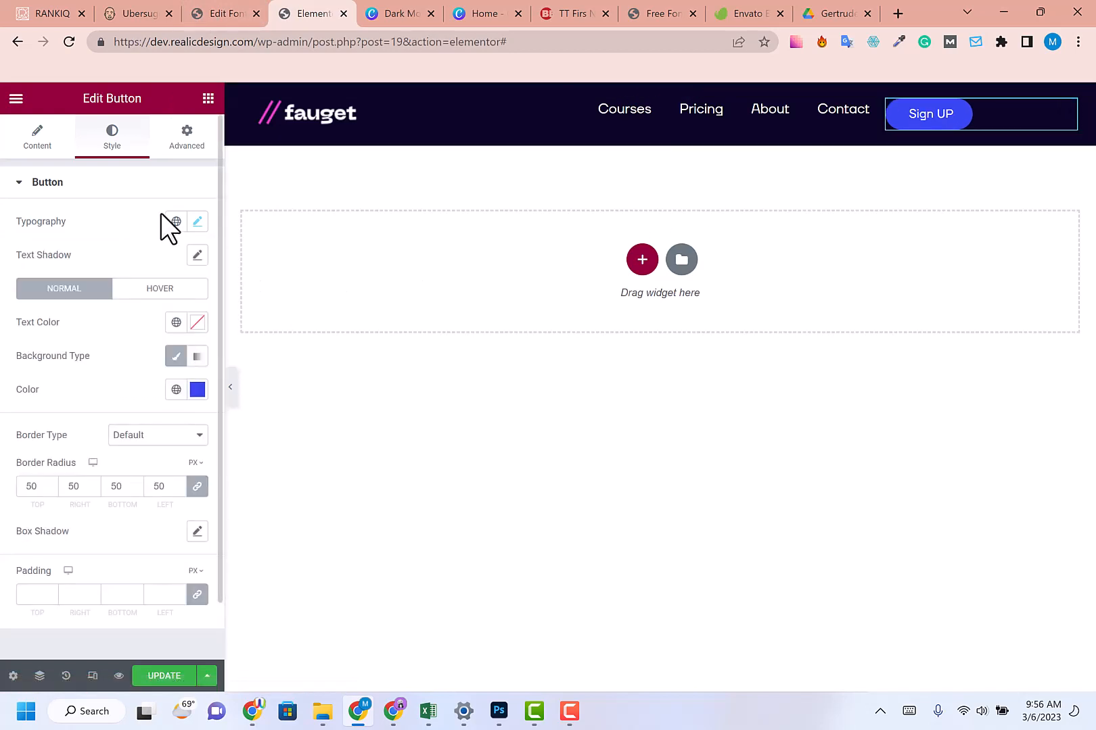
{"action": "left_click", "coordinate": [198, 222]}
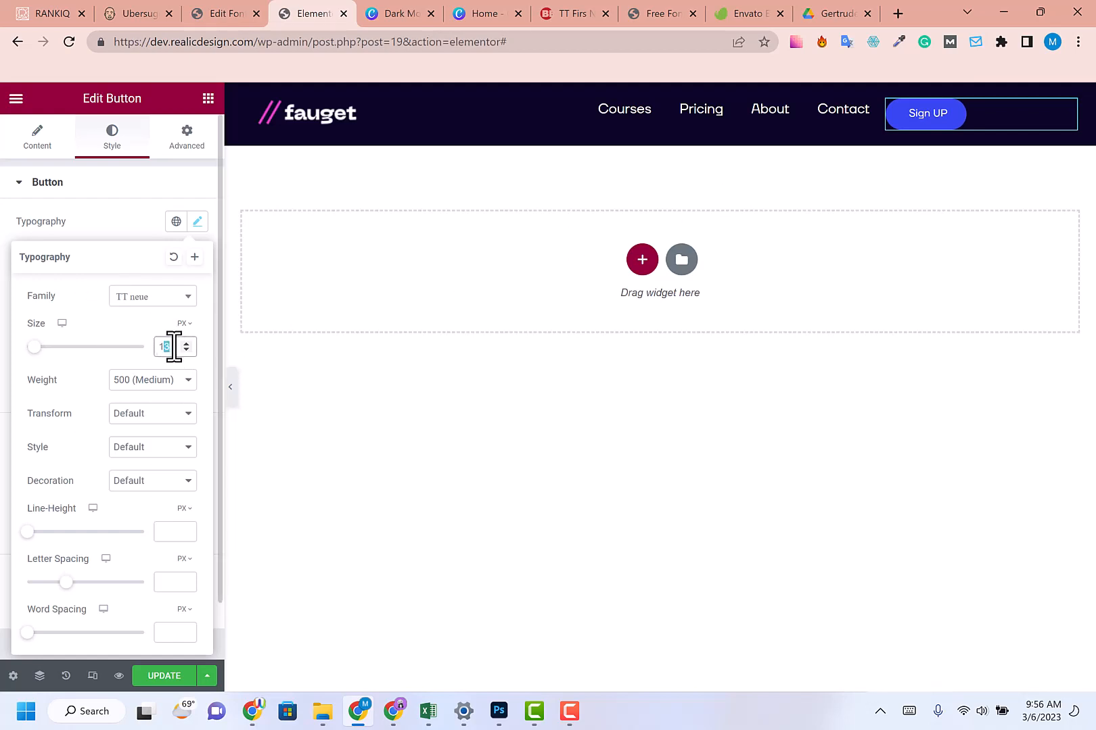
{"action": "type", "text": "4"}
{"action": "left_click", "coordinate": [824, 166]}
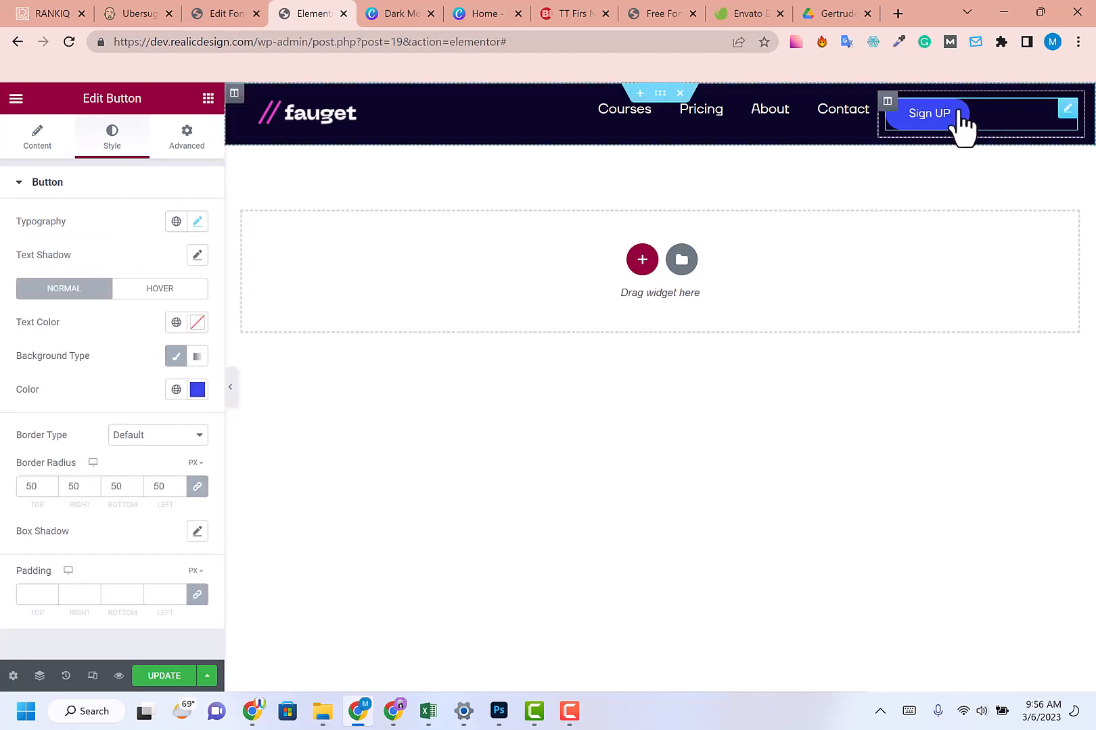
{"action": "left_click", "coordinate": [399, 14]}
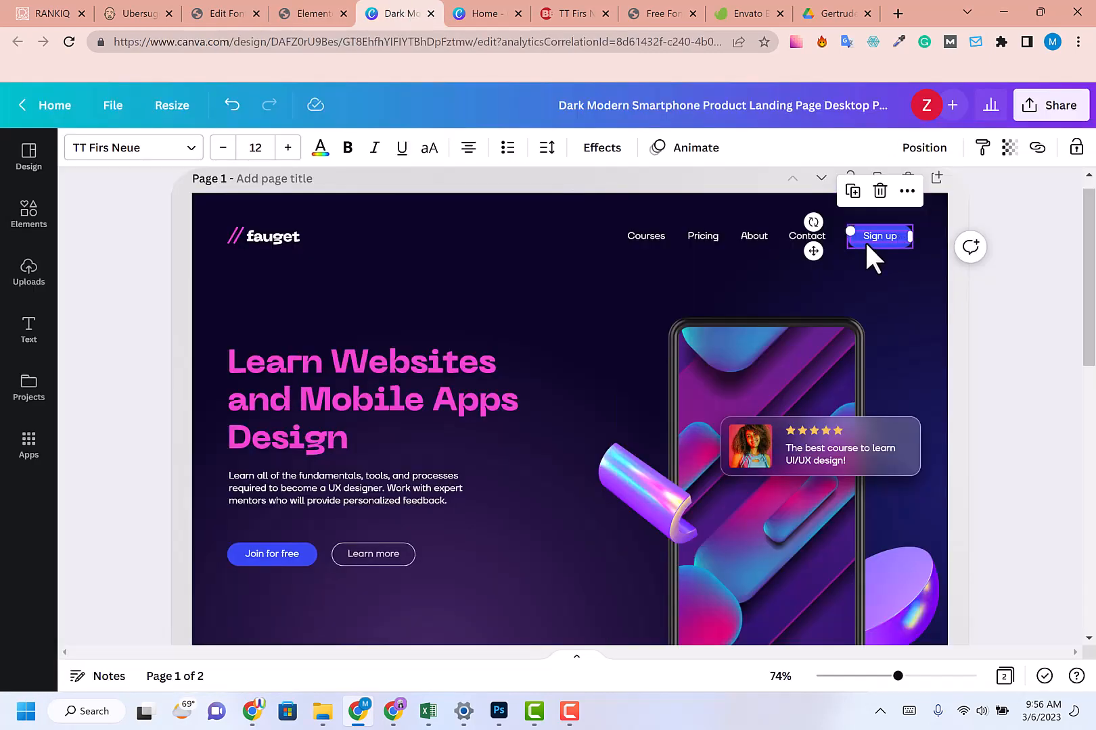
{"action": "left_click", "coordinate": [314, 14]}
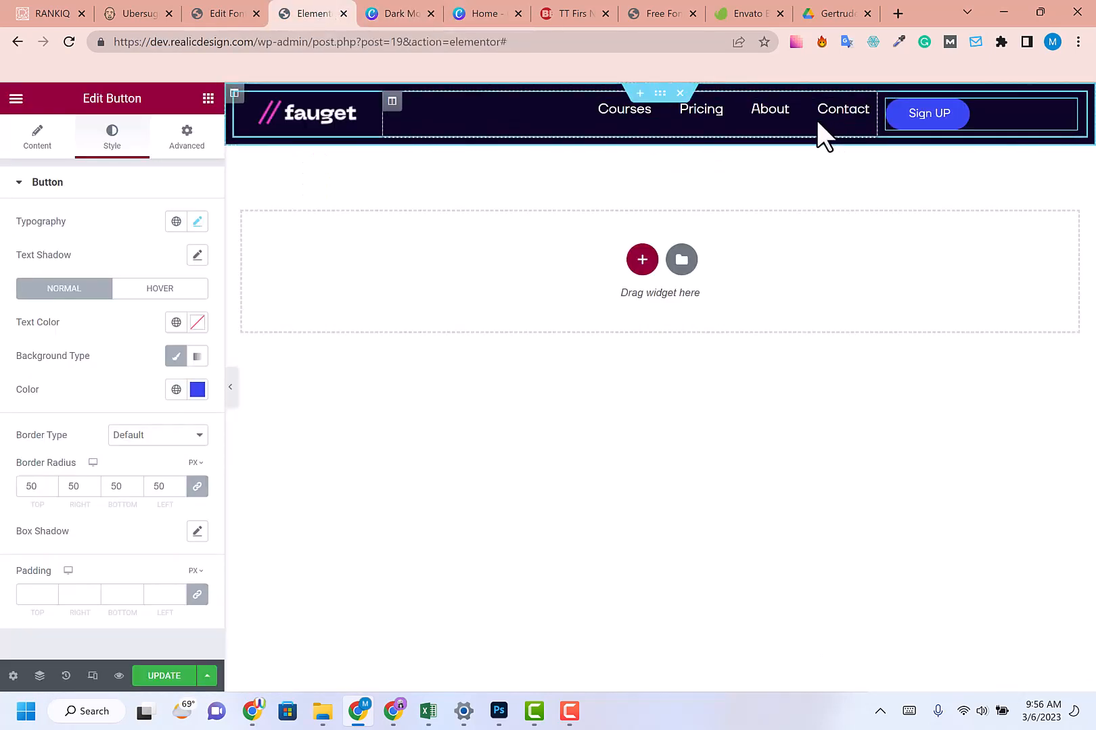
- Set the vertical alignment of the header column holding the navigation menu to Middle
{"action": "left_click", "coordinate": [392, 102]}
{"action": "left_click", "coordinate": [152, 287]}
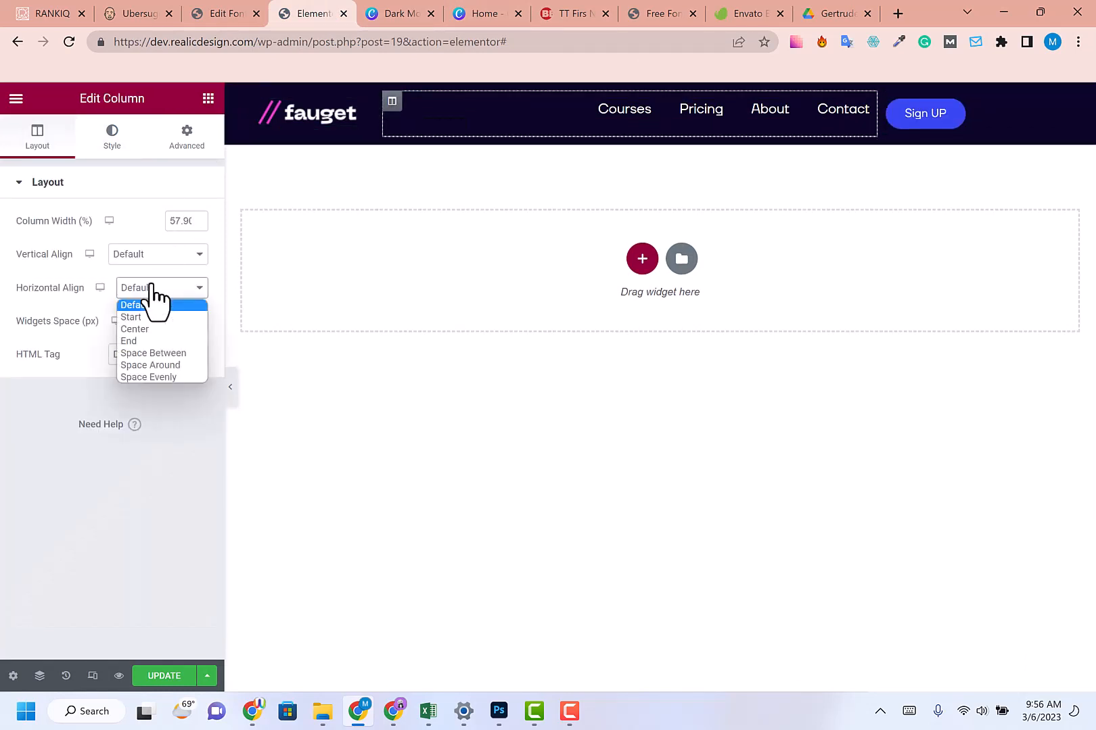
{"action": "left_click", "coordinate": [143, 255]}
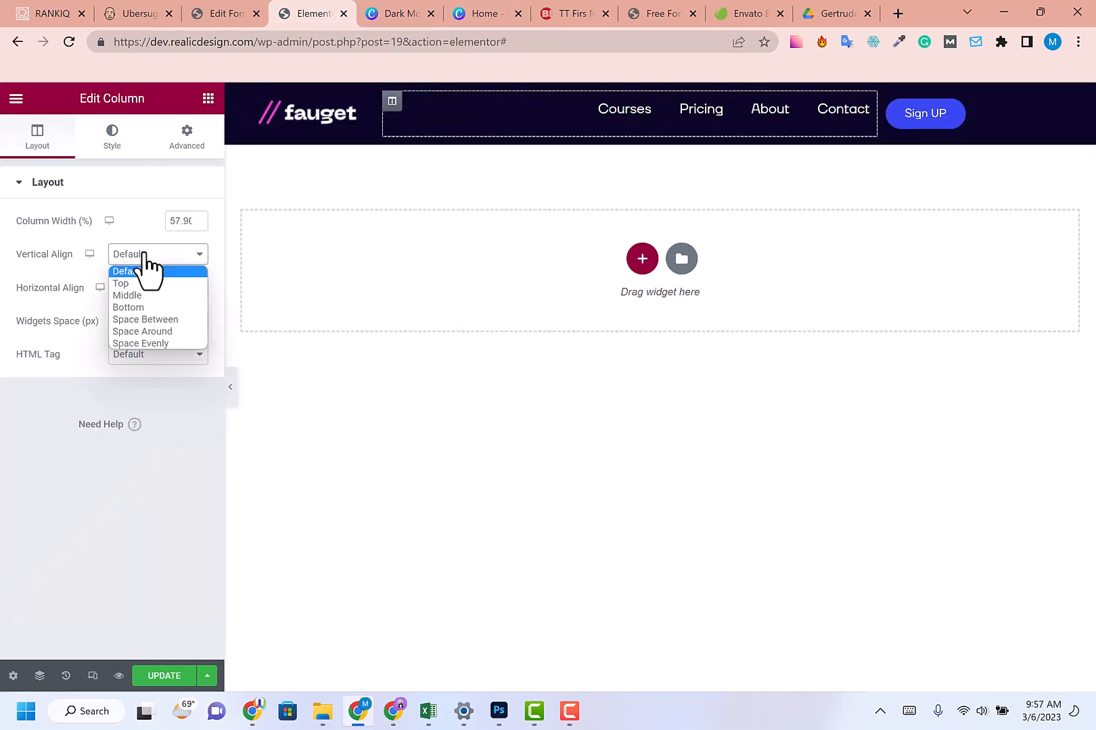
{"action": "left_click", "coordinate": [136, 299]}
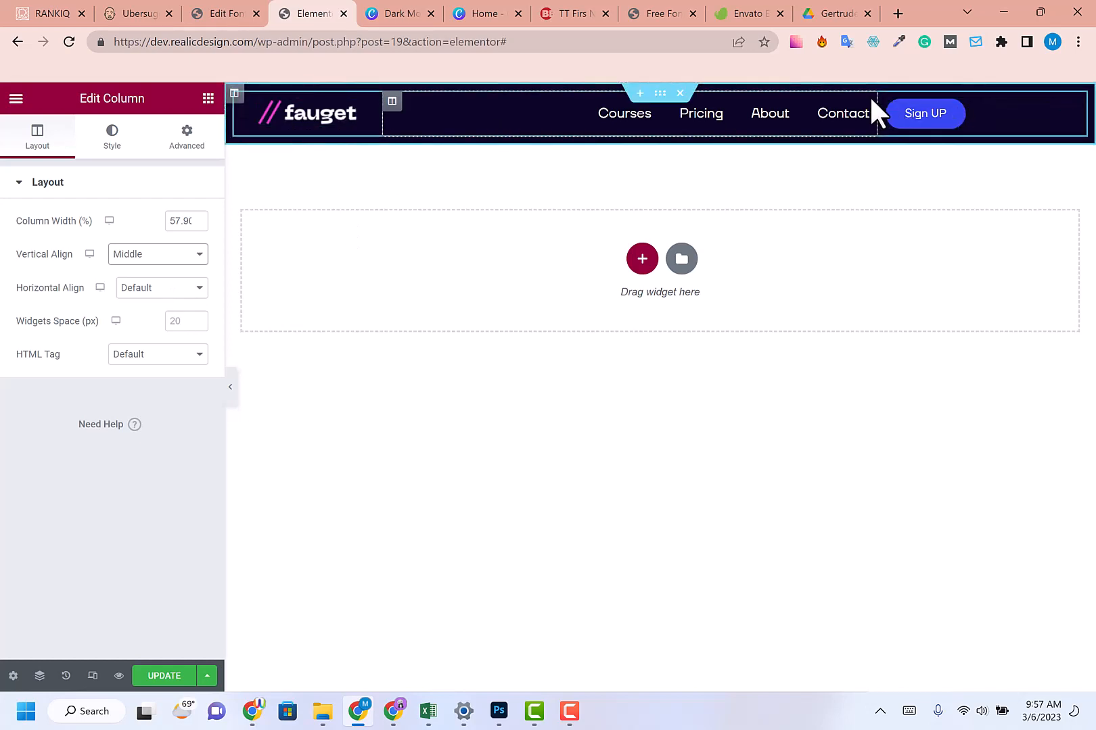
- Set the Sign UP button column's vertical alignment to Middle and update the page
{"action": "left_click", "coordinate": [887, 101]}
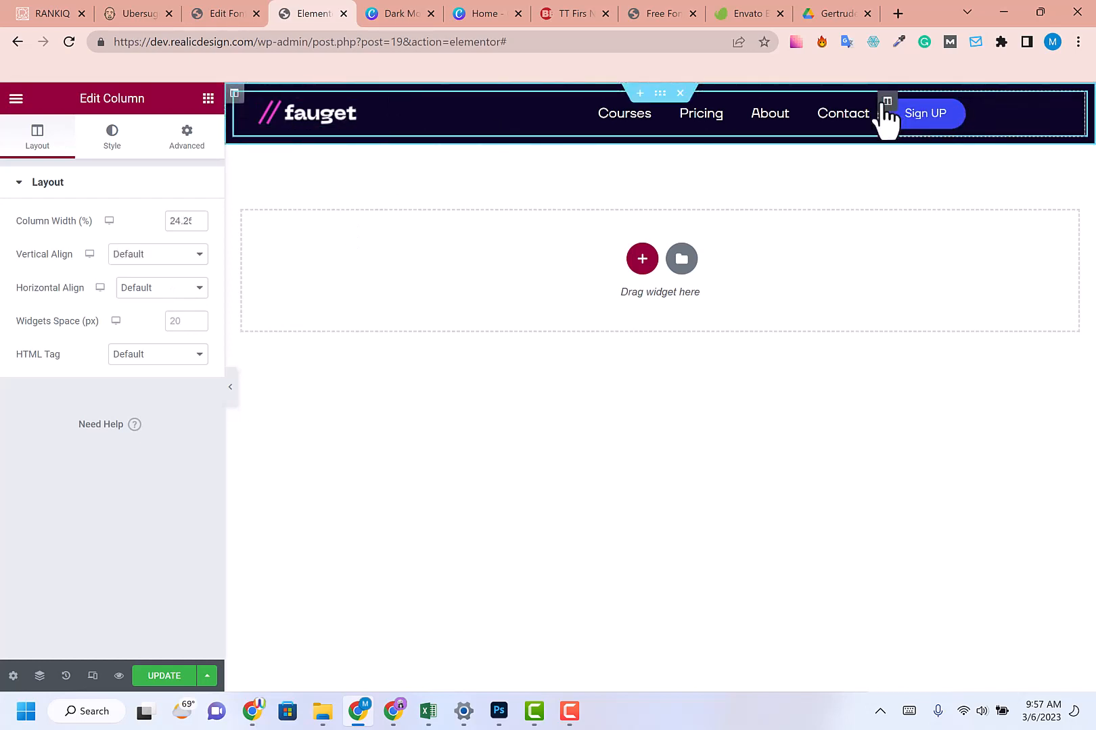
{"action": "left_click", "coordinate": [189, 139]}
{"action": "left_click", "coordinate": [113, 136]}
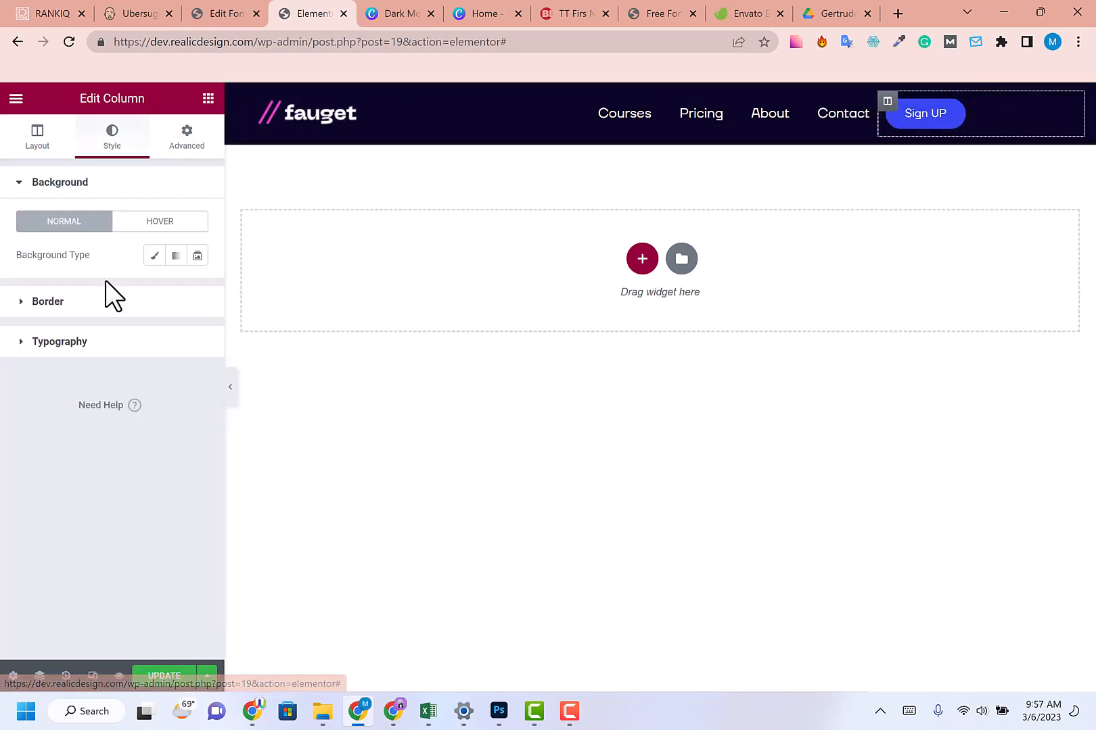
{"action": "left_click", "coordinate": [102, 301]}
{"action": "left_click", "coordinate": [39, 135]}
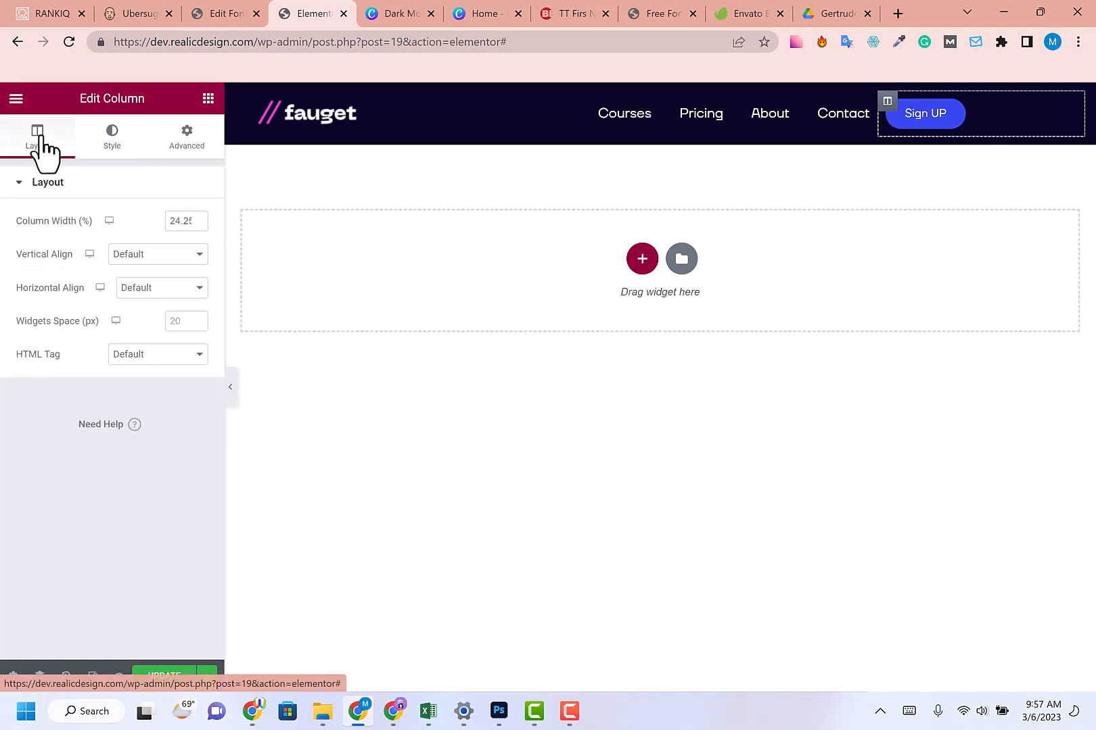
{"action": "left_click", "coordinate": [144, 260]}
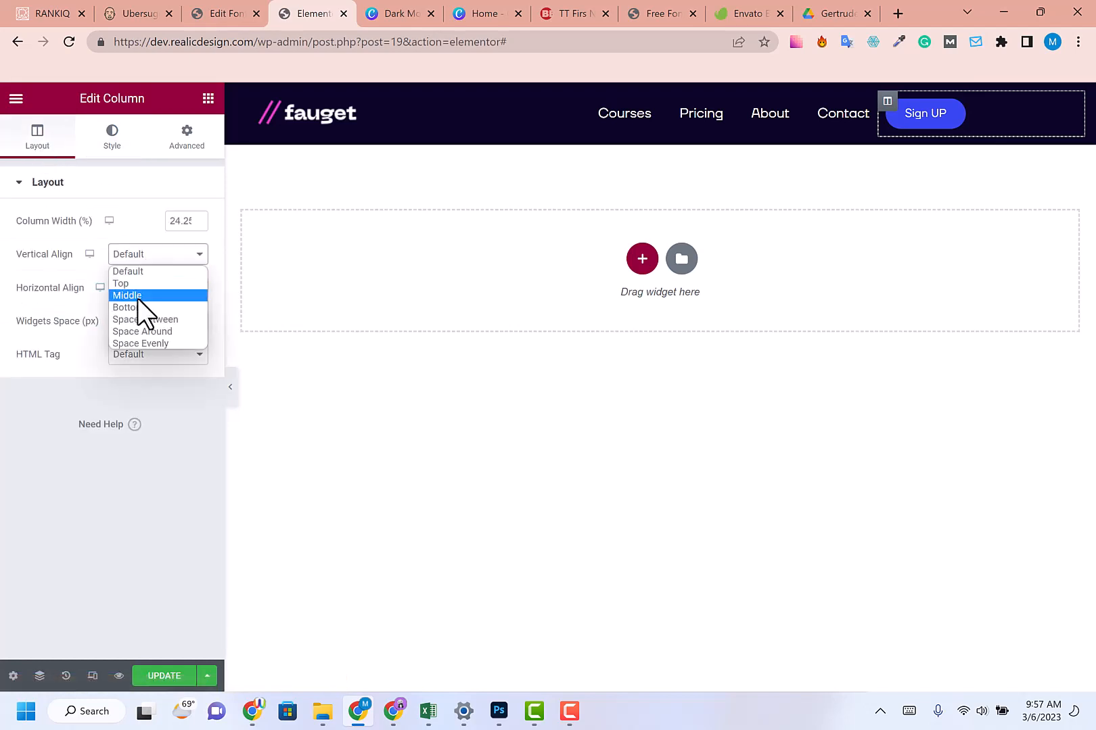
{"action": "left_click", "coordinate": [136, 297]}
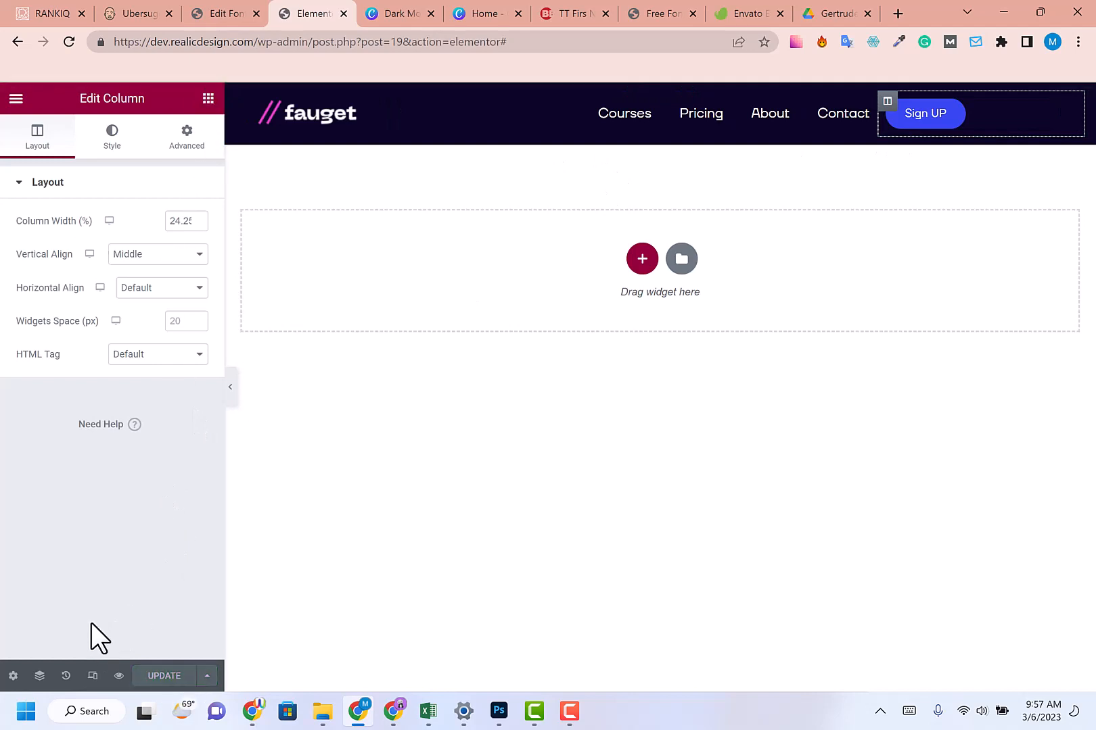
- Preview the page changes and compare the header's layout and spacing with the Canva design
{"action": "left_click", "coordinate": [13, 676]}
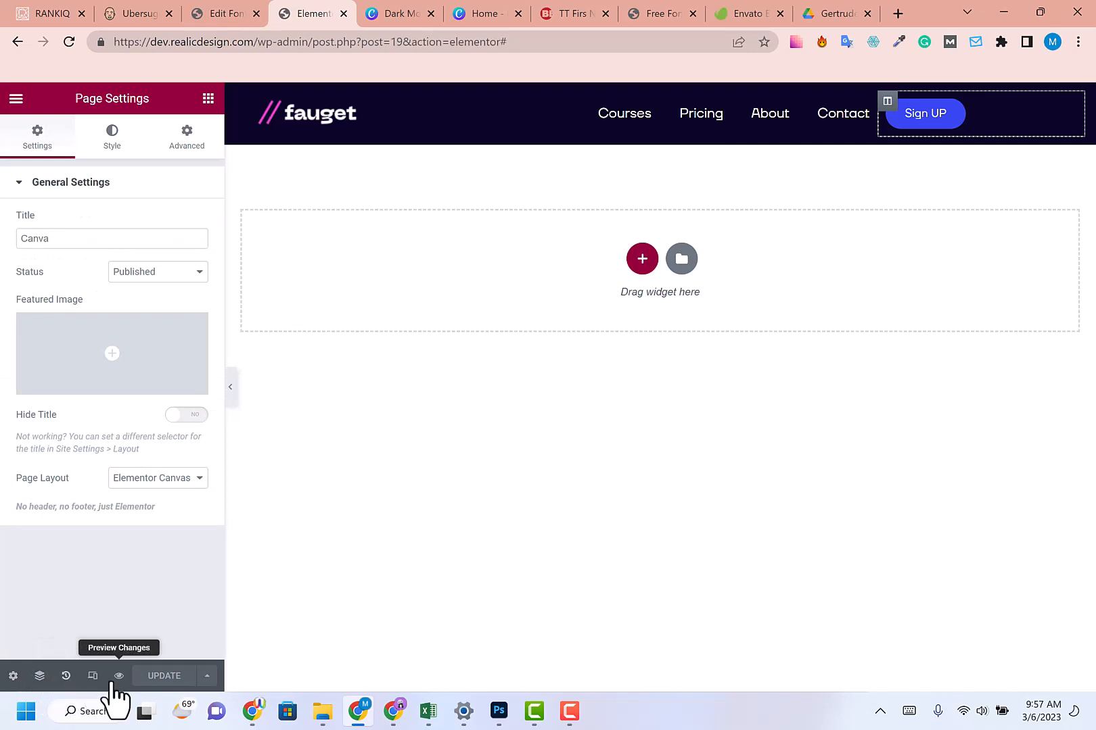
{"action": "left_click", "coordinate": [114, 680]}
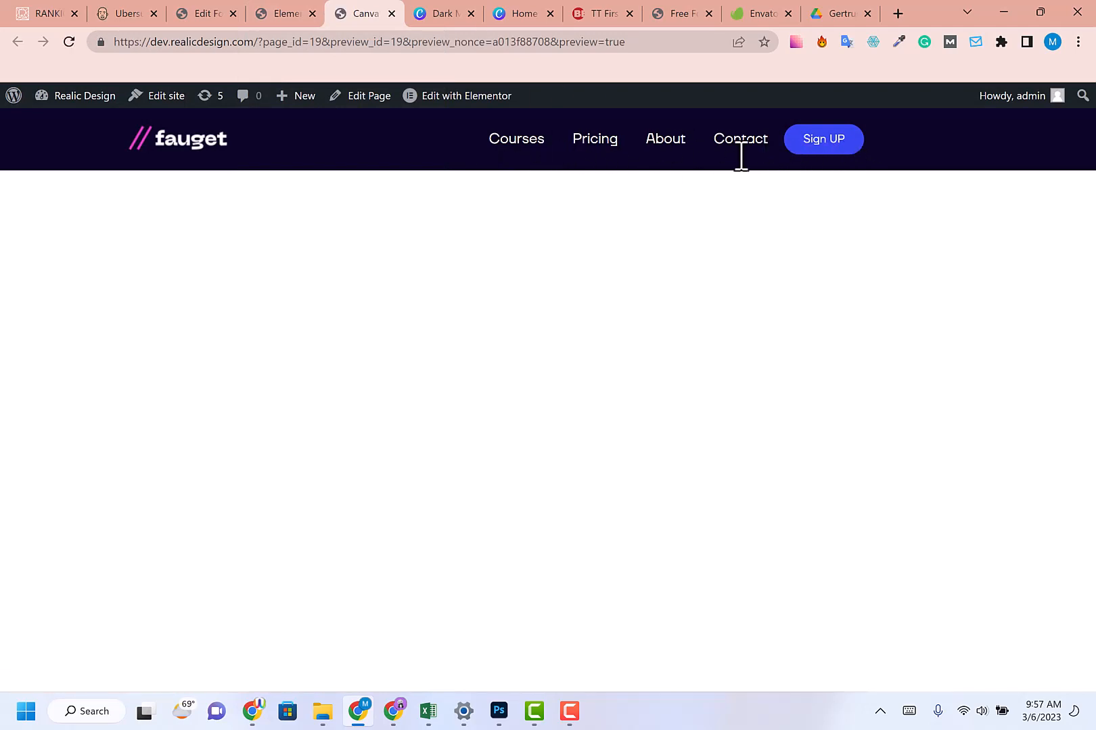
{"action": "left_click", "coordinate": [427, 12]}
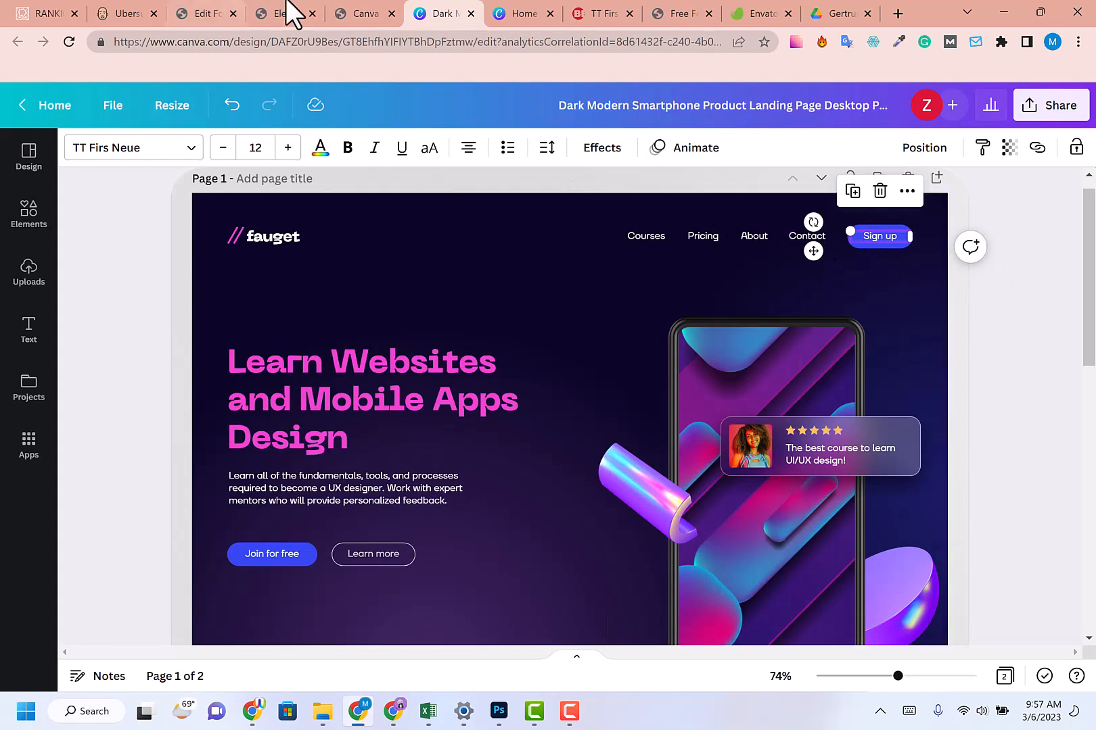
{"action": "left_click", "coordinate": [345, 13]}
{"action": "left_click", "coordinate": [316, 5]}
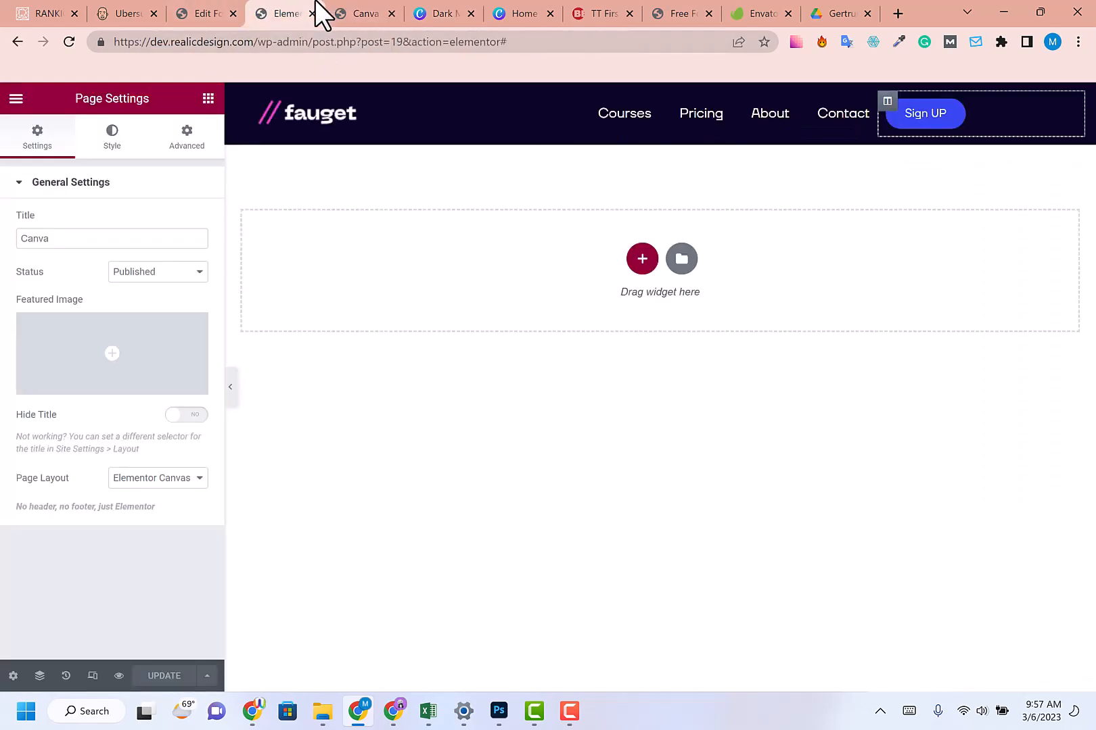
- Give the Sign UP button column an unlinked left margin of 20 px and update the page
{"action": "left_click", "coordinate": [882, 124]}
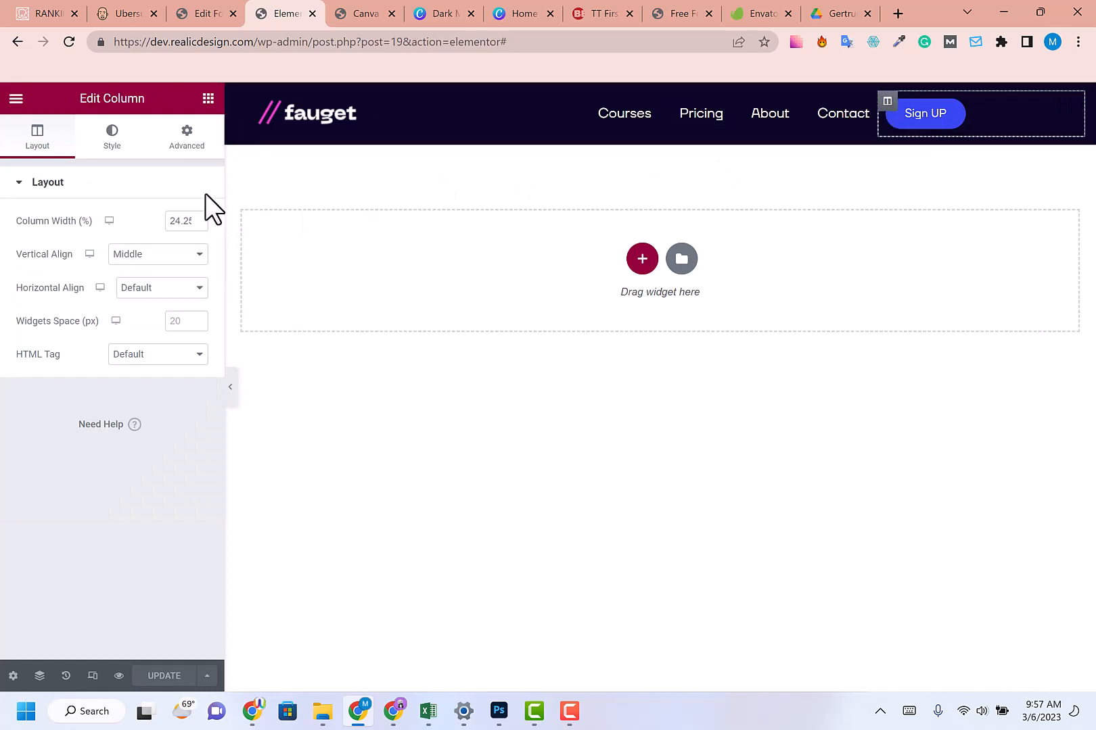
{"action": "left_click", "coordinate": [183, 144]}
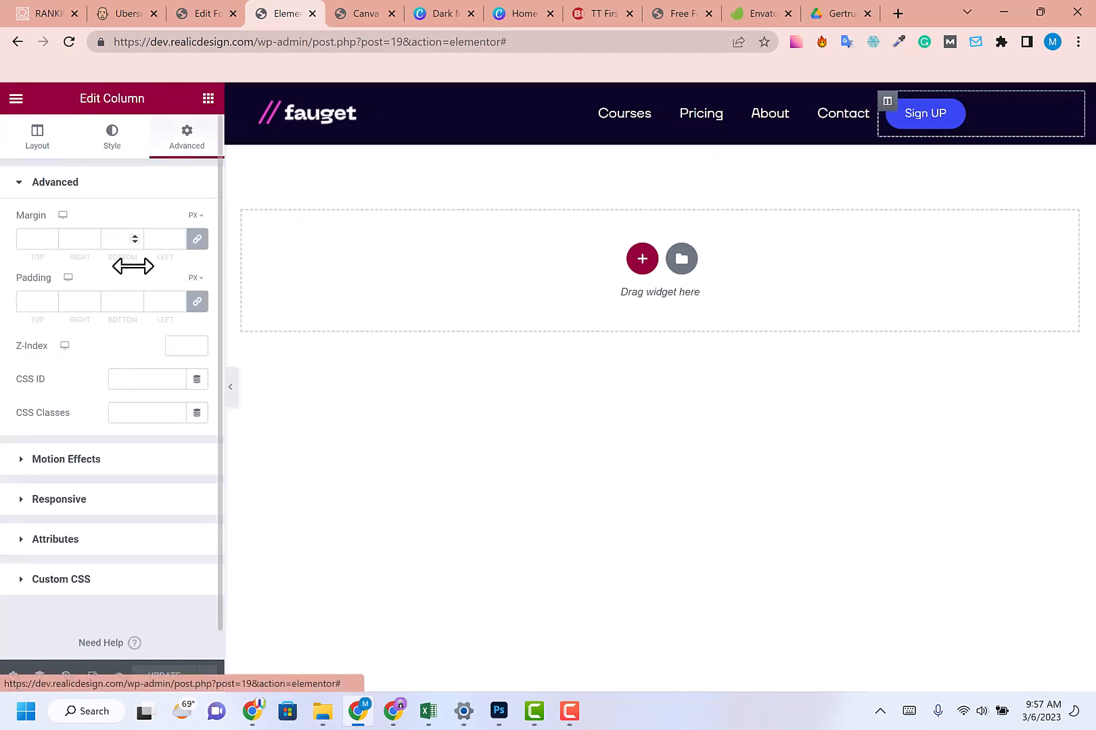
{"action": "left_click", "coordinate": [197, 243]}
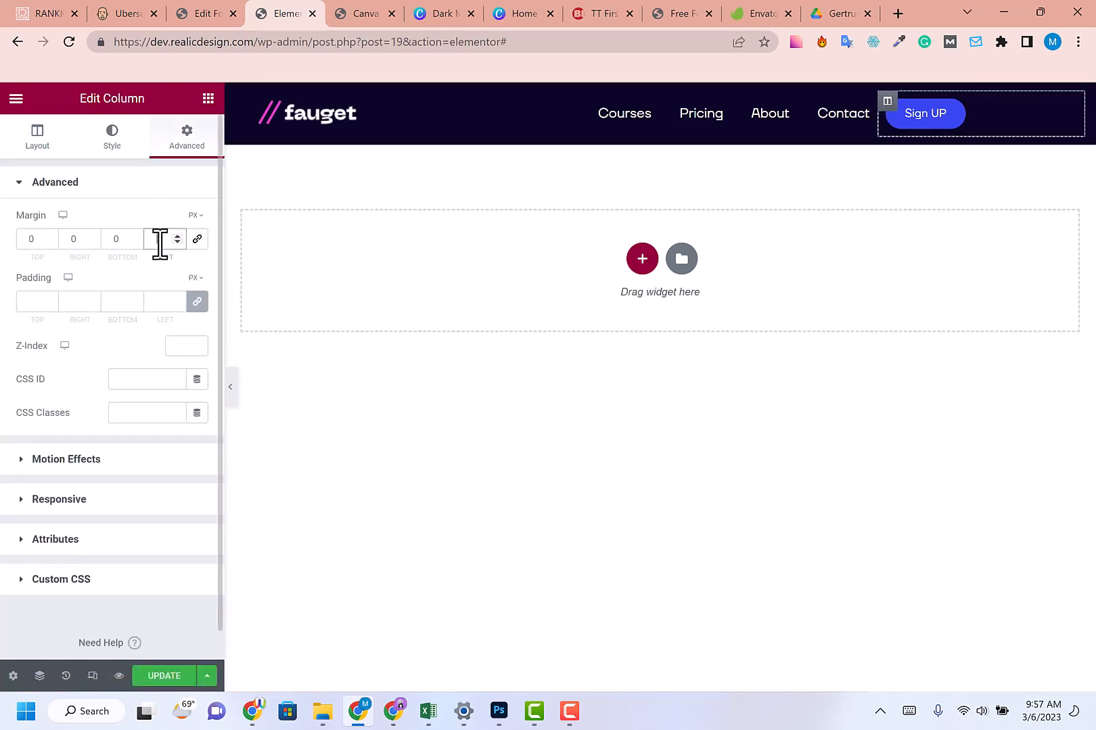
{"action": "type", "text": "20"}
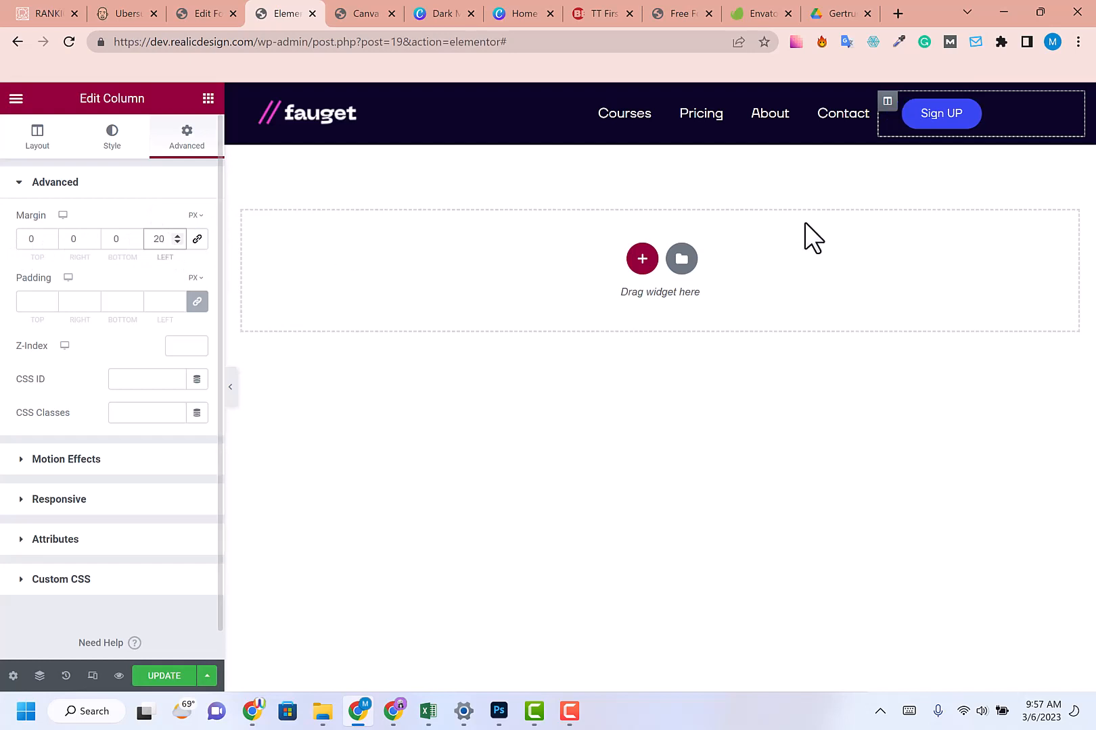
{"action": "left_click", "coordinate": [178, 673]}
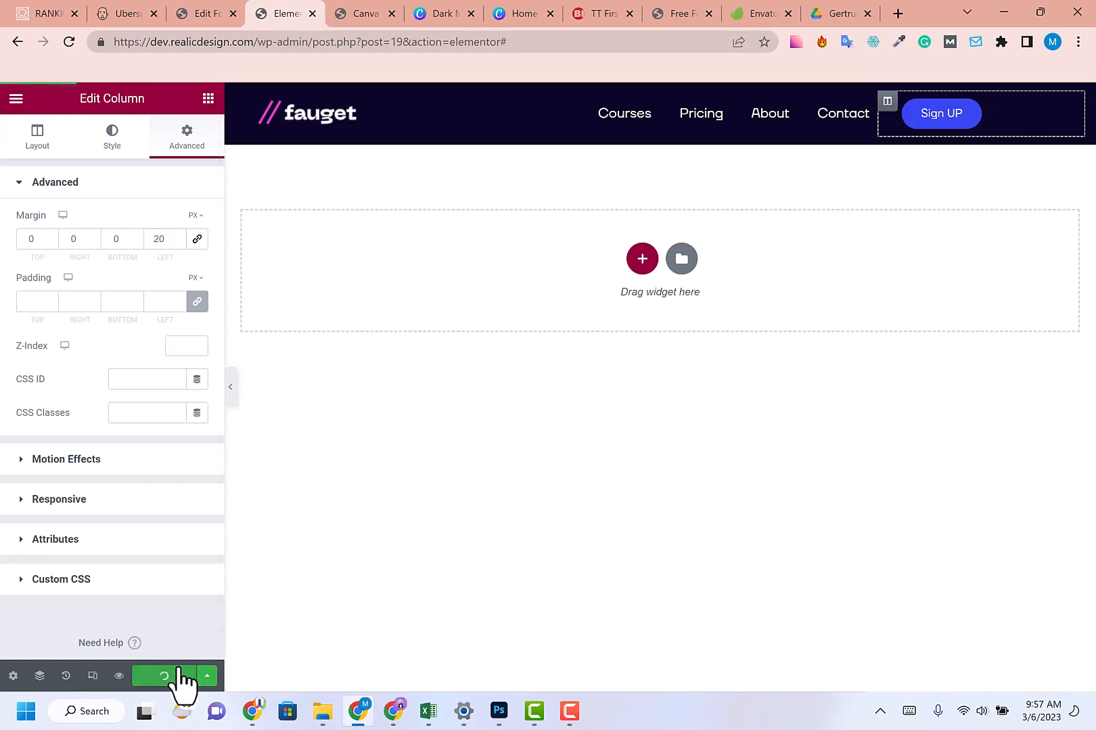
- Reload the page preview and look over the hero area of the Canva design
{"action": "left_click", "coordinate": [353, 12]}
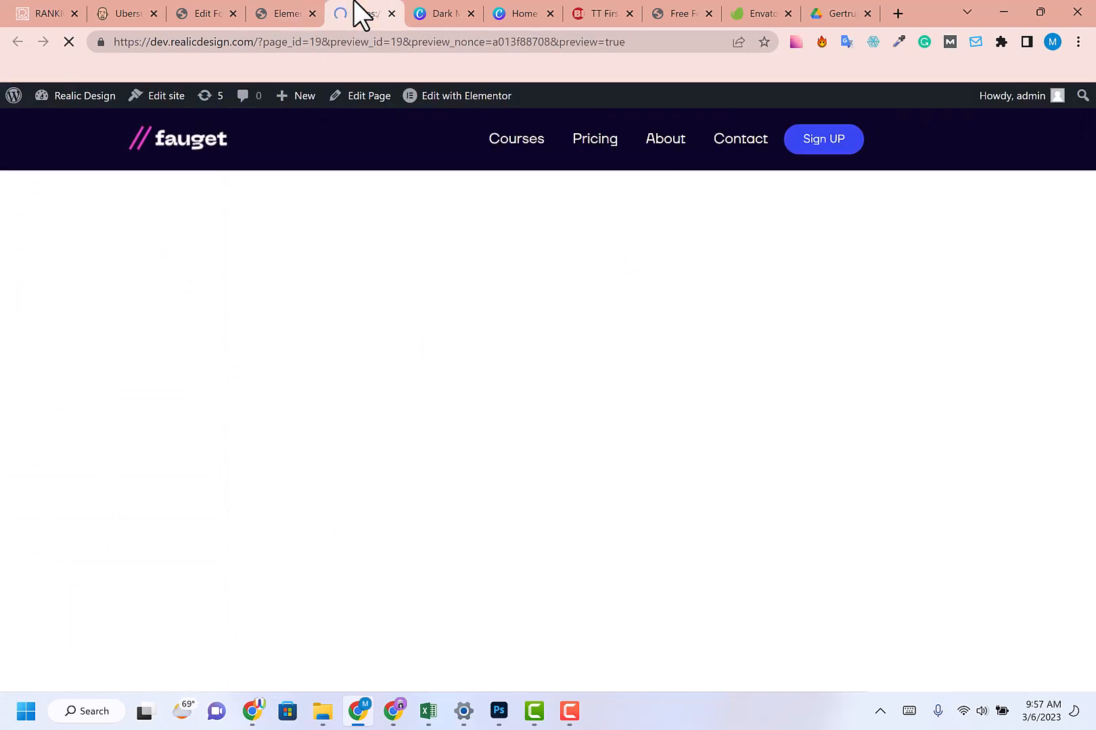
{"action": "left_click", "coordinate": [447, 12]}
{"action": "scroll", "coordinate": [651, 418], "scroll_direction": "down", "scroll_amount": 3}
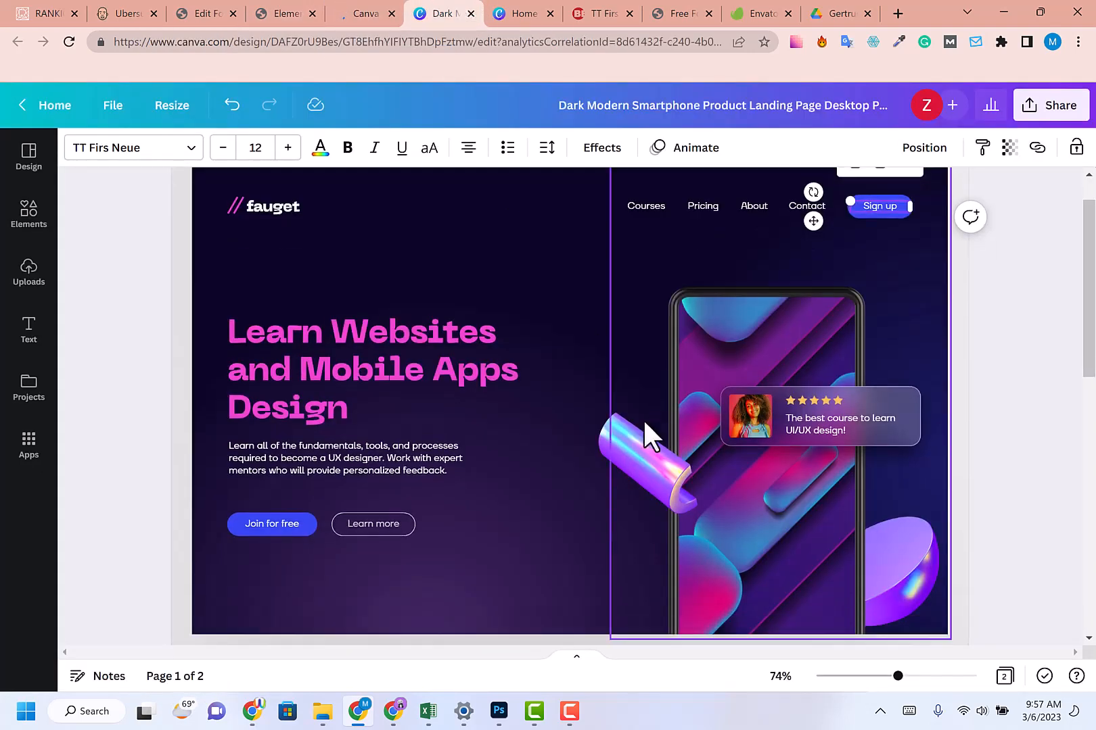
{"action": "scroll", "coordinate": [373, 356], "scroll_direction": "up", "scroll_amount": 1}
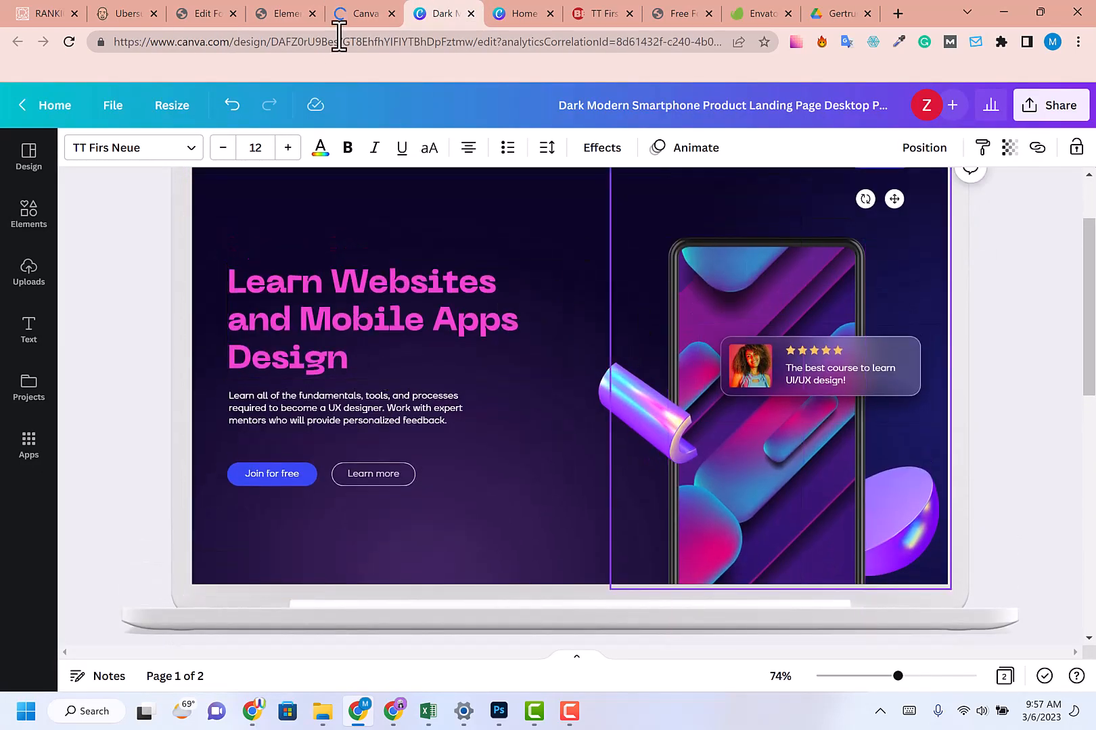
{"action": "left_click", "coordinate": [372, 10]}
- Return to the Elementor editor and add a single-column section below the header
{"action": "left_click", "coordinate": [287, 12]}
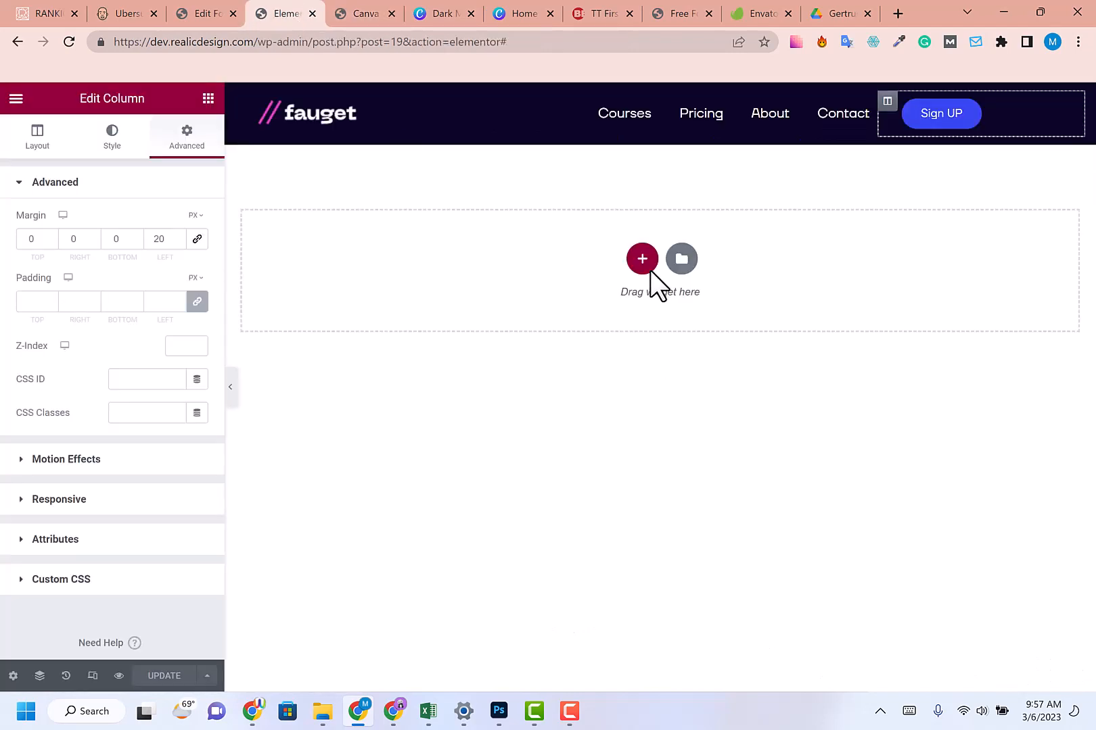
{"action": "left_click", "coordinate": [644, 261]}
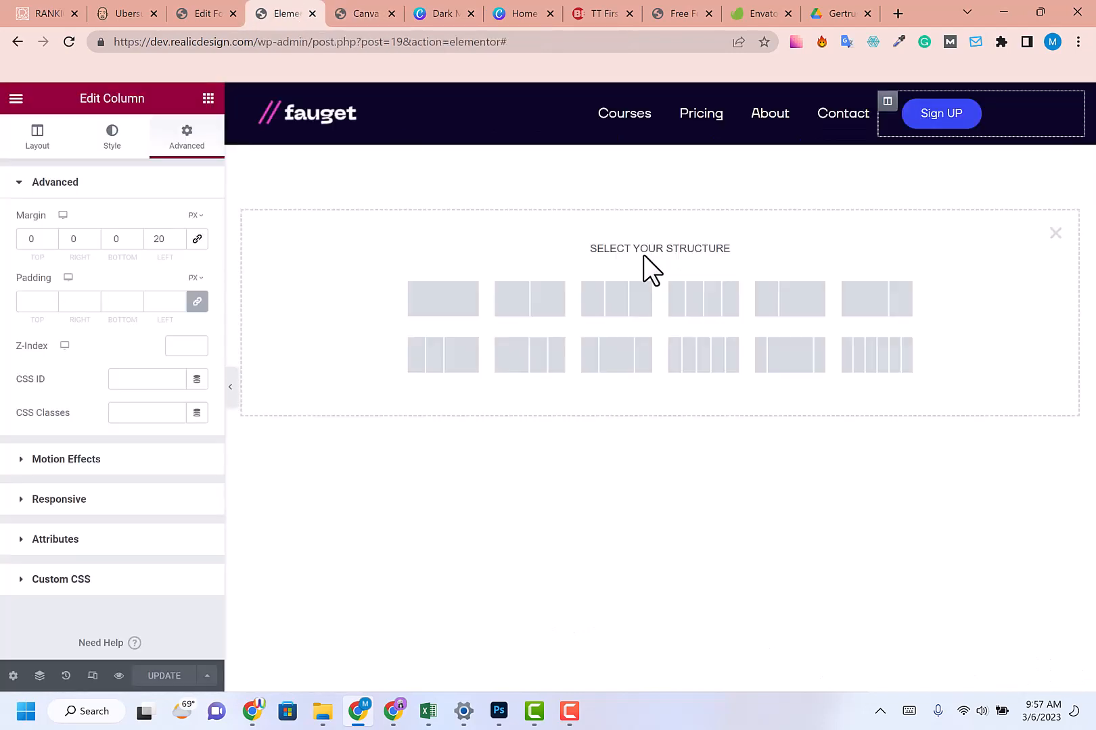
{"action": "left_click", "coordinate": [466, 312]}
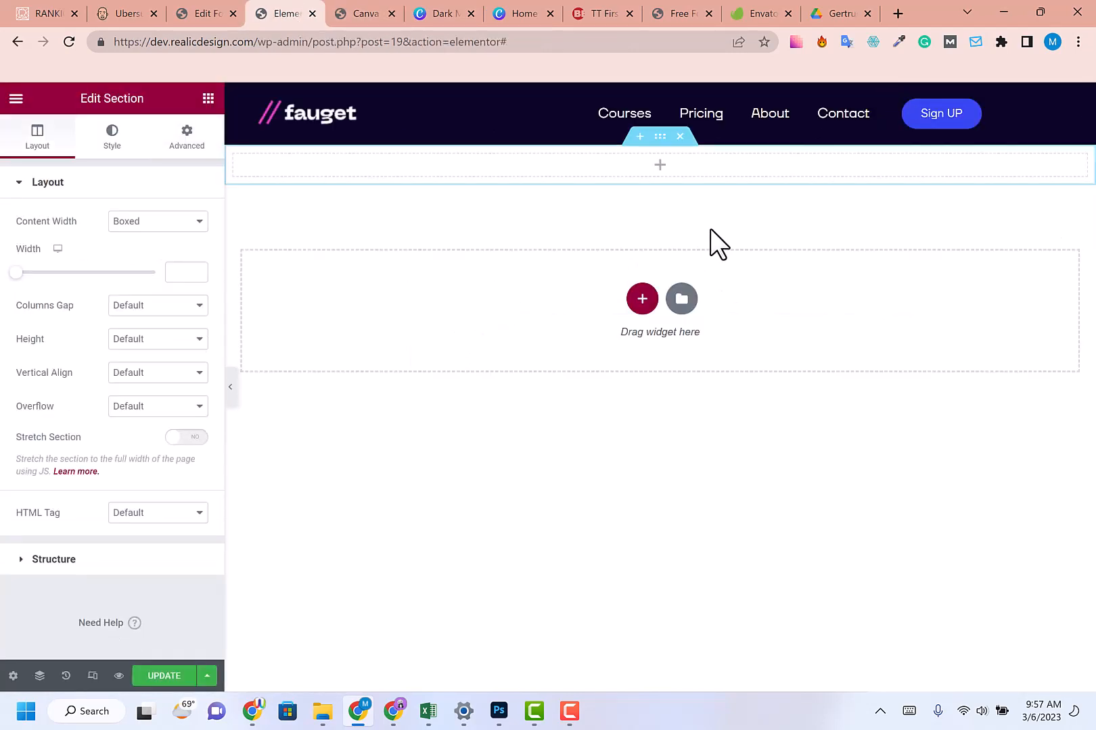
- Examine the hero background in the Canva design and check the header spacing in the page preview
{"action": "left_click", "coordinate": [381, 14]}
{"action": "left_click", "coordinate": [438, 8]}
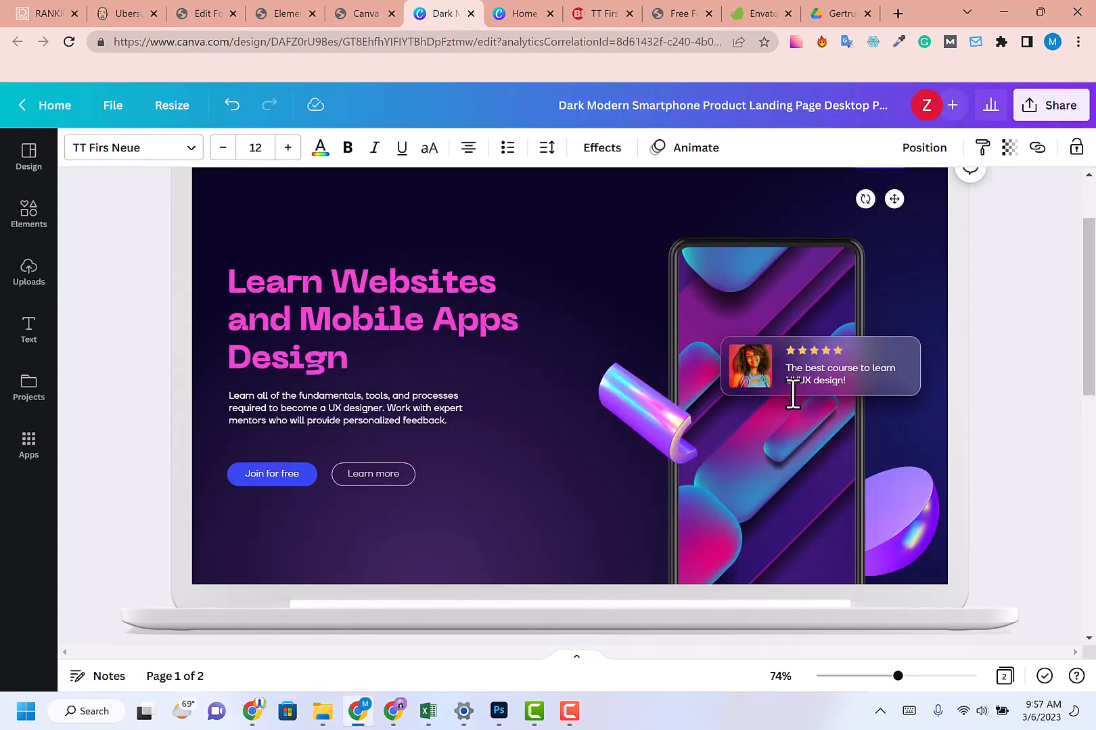
{"action": "left_click", "coordinate": [369, 11]}
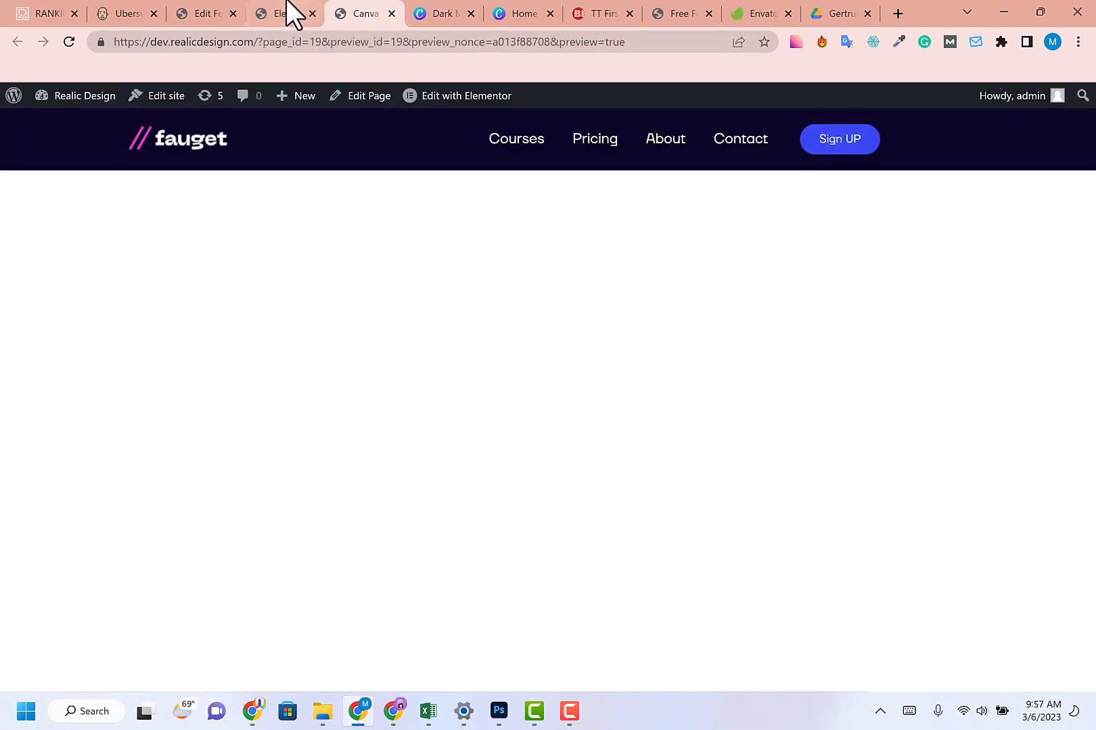
- In the Elementor editor, give the section below the header a classic background and upload the Dark Modern Smartphone Product Landing Page Desktop Prototype JPG from Downloads
{"action": "left_click", "coordinate": [290, 14]}
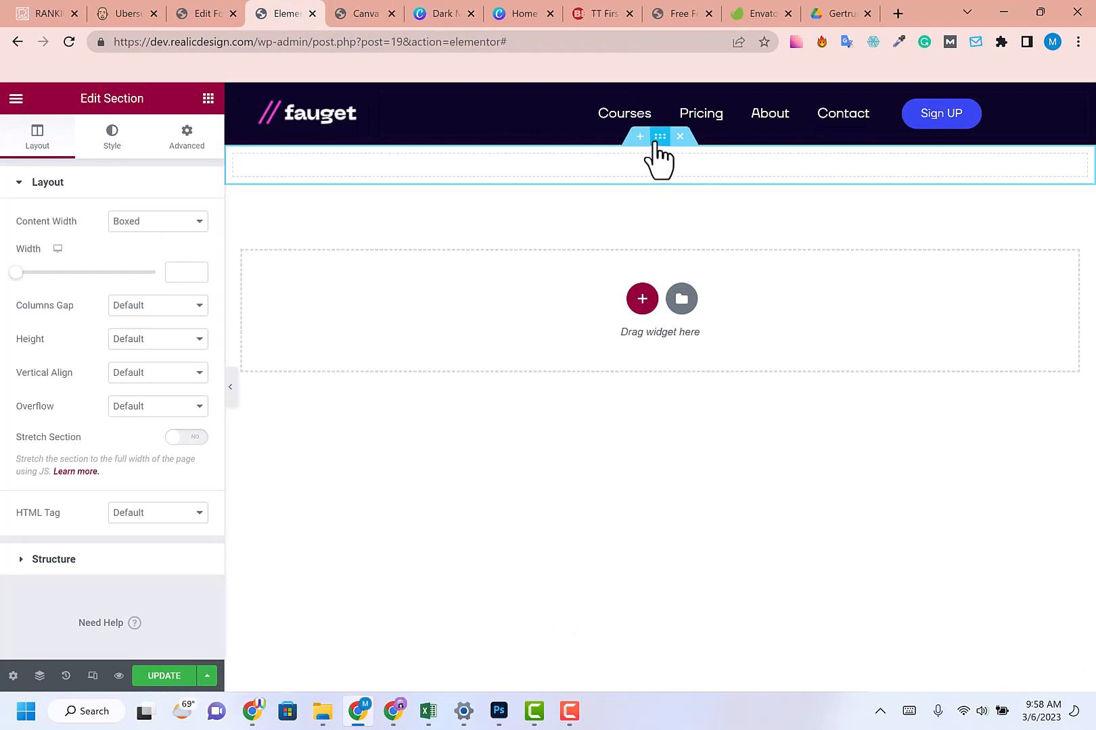
{"action": "left_click", "coordinate": [120, 132]}
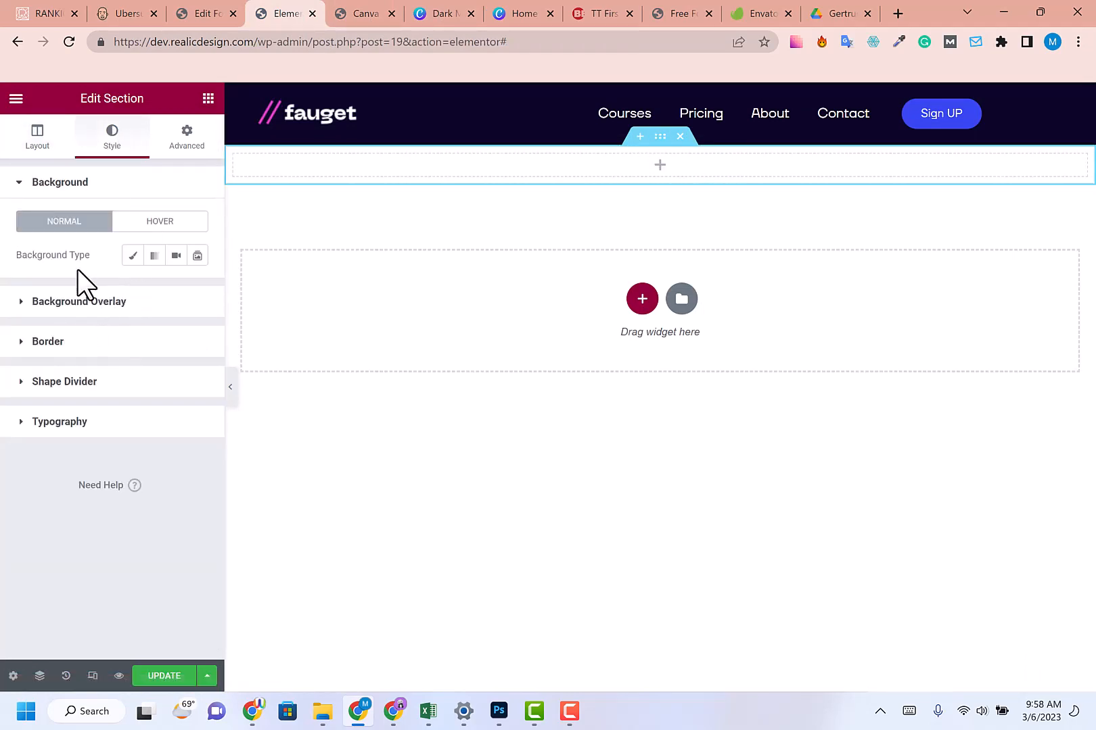
{"action": "left_click", "coordinate": [133, 256]}
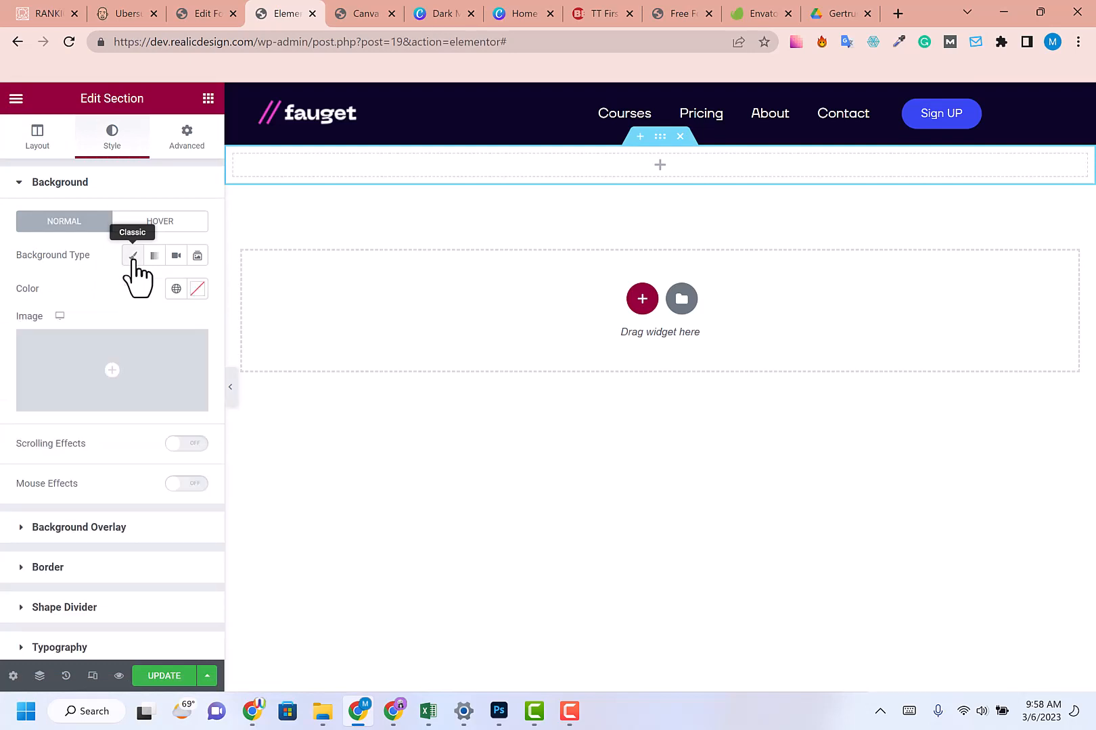
{"action": "left_click", "coordinate": [131, 379]}
{"action": "left_click", "coordinate": [223, 166]}
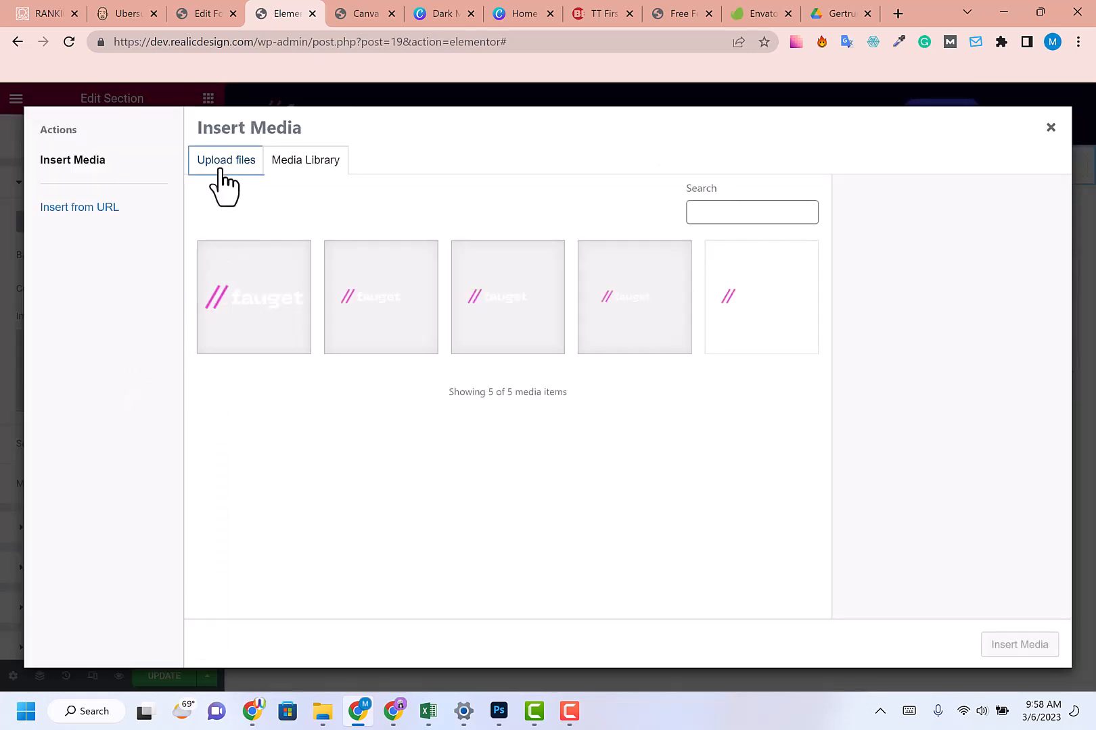
{"action": "left_click", "coordinate": [633, 397]}
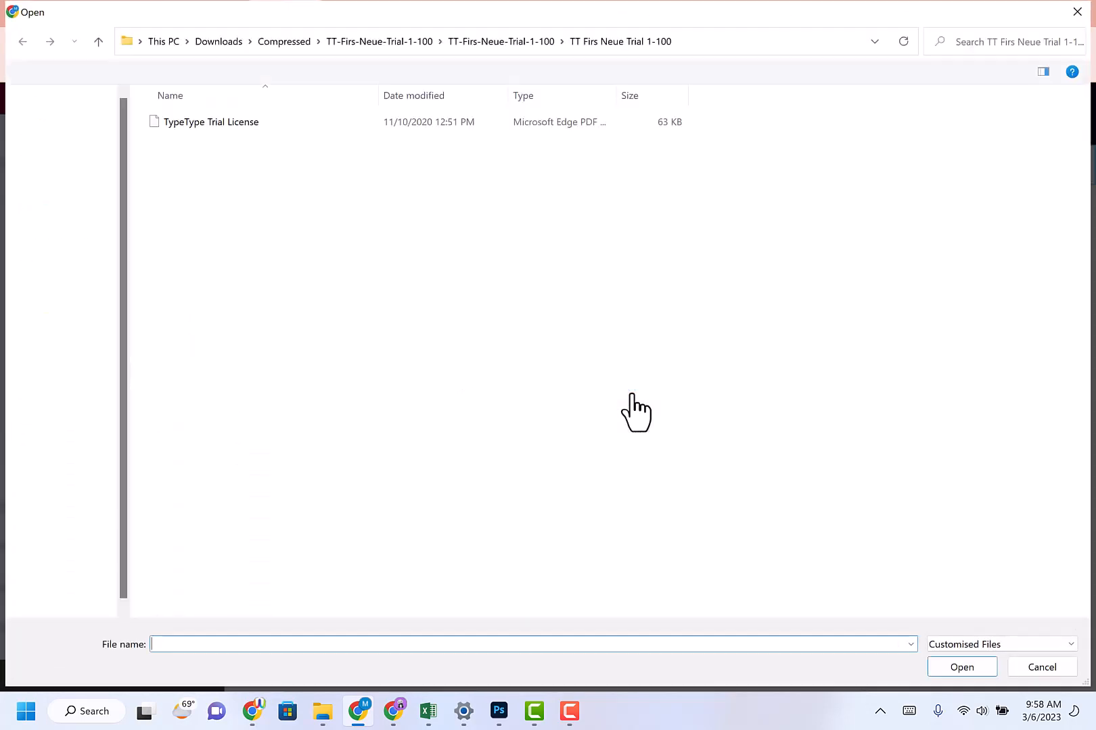
{"action": "left_click", "coordinate": [58, 448]}
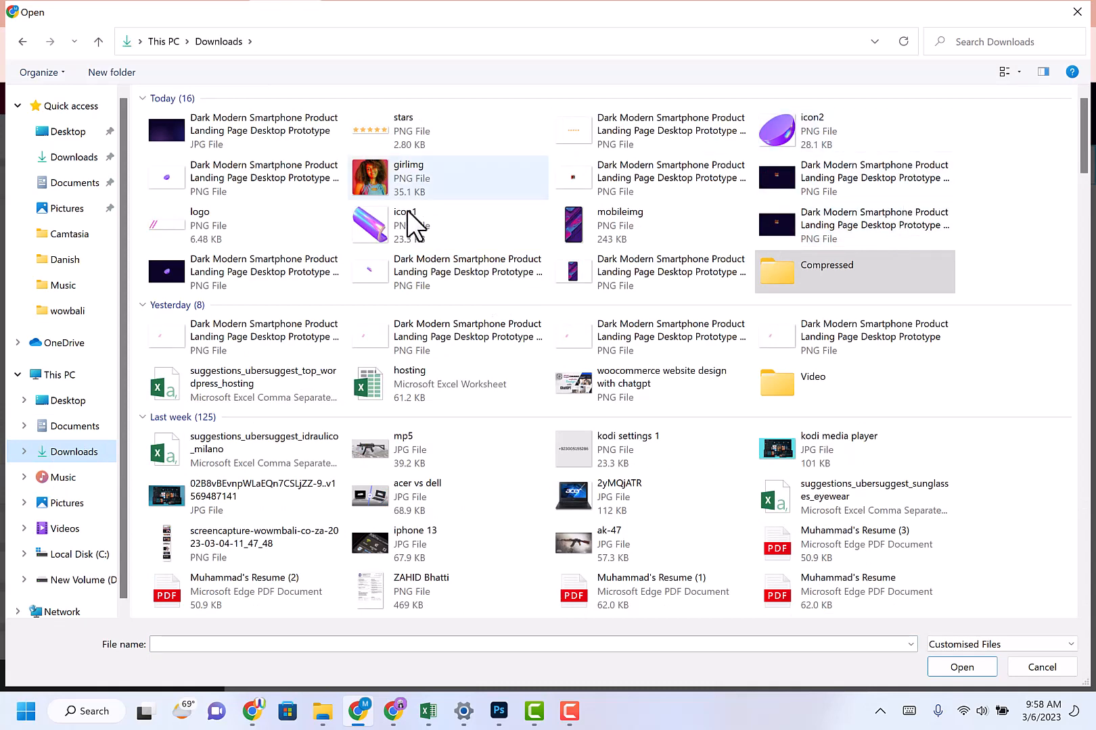
{"action": "left_click", "coordinate": [270, 131]}
{"action": "left_click", "coordinate": [937, 663]}
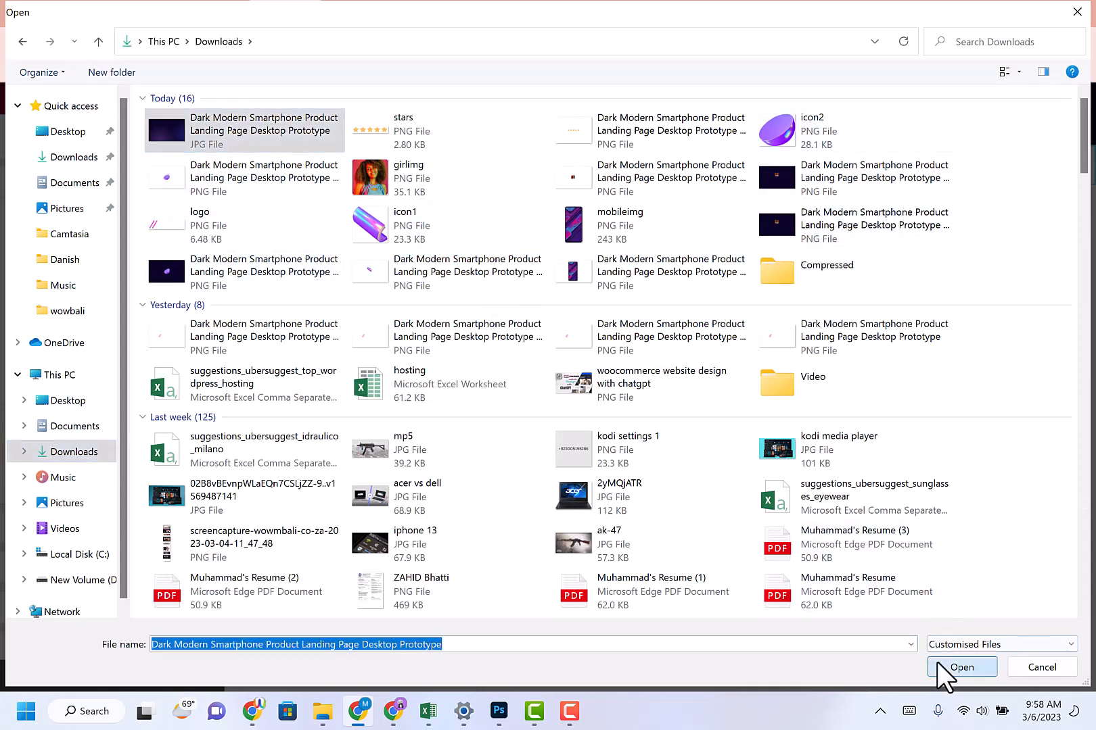
- Glance at the hero in the Canva design, return to the editor and insert the uploaded image as the section's background
{"action": "left_click", "coordinate": [358, 14]}
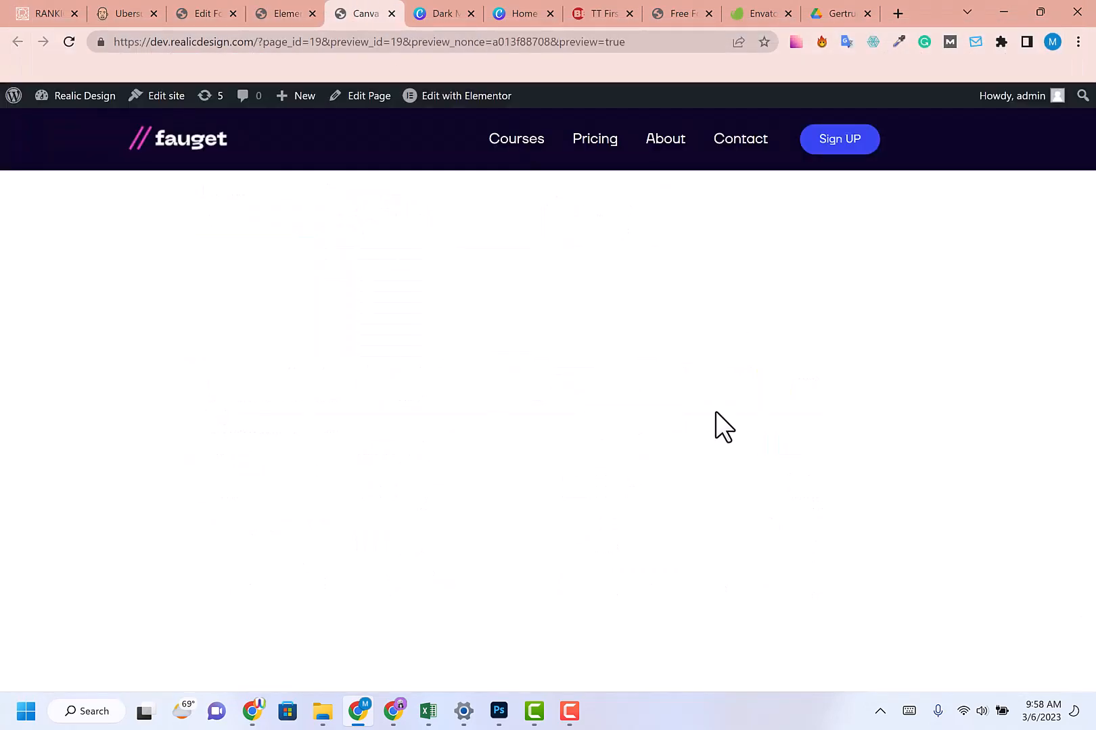
{"action": "left_click", "coordinate": [446, 14]}
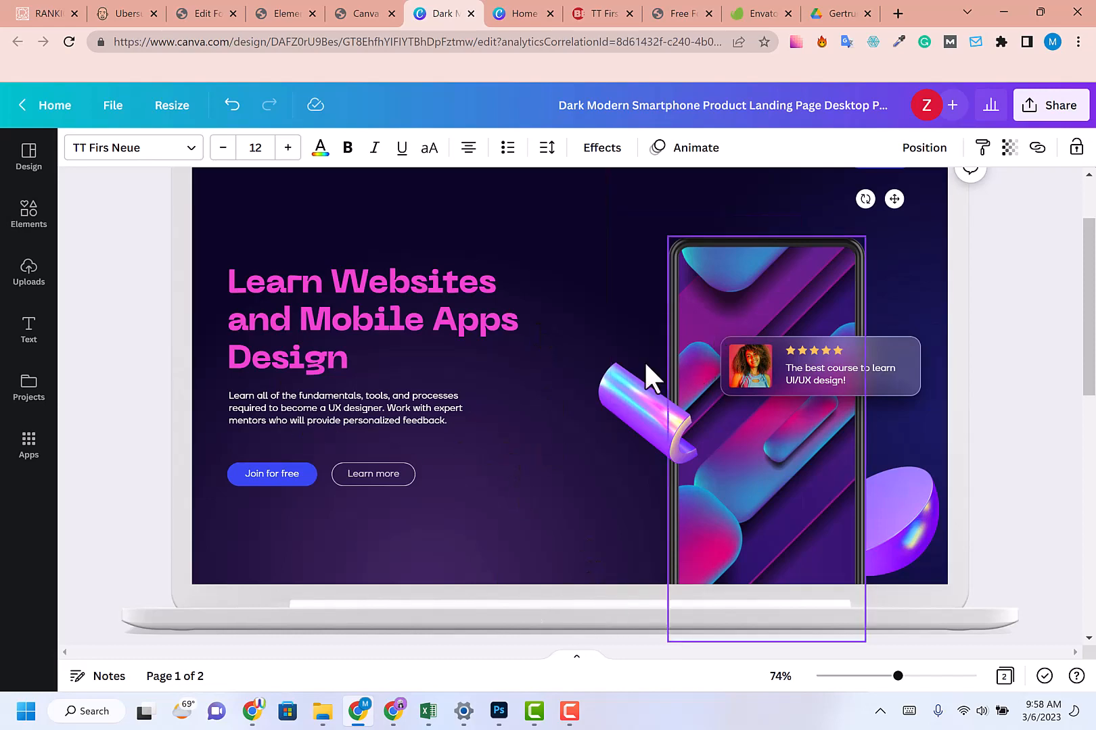
{"action": "left_click", "coordinate": [328, 4]}
{"action": "left_click", "coordinate": [284, 14]}
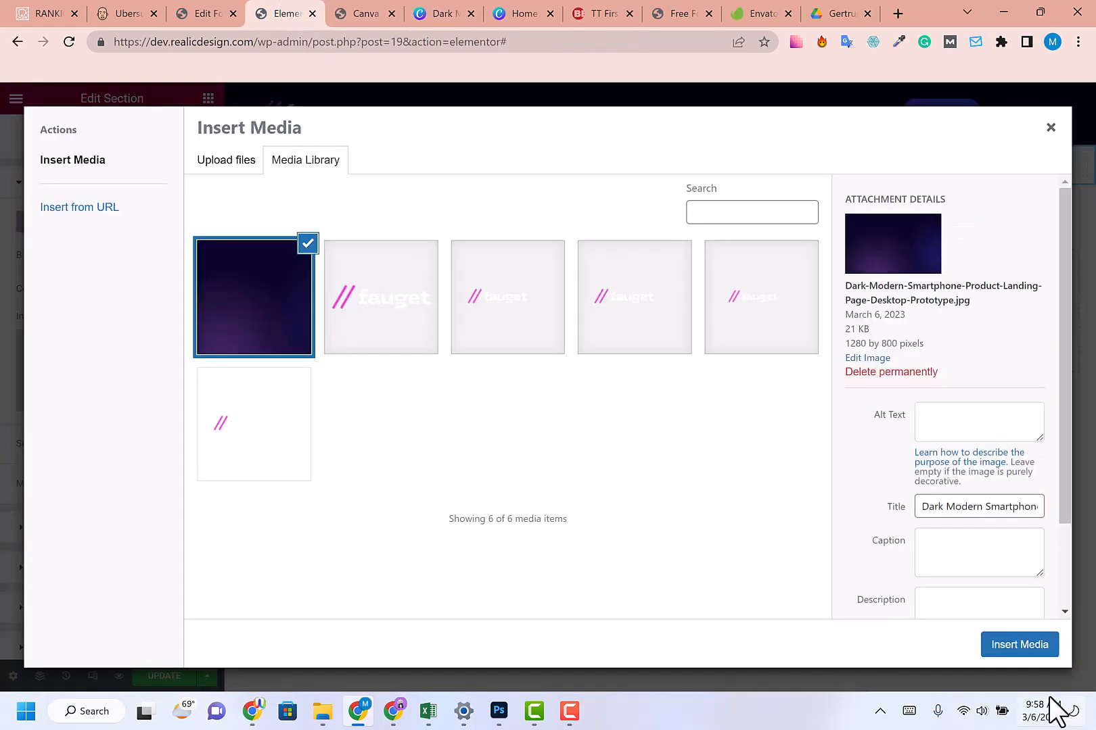
{"action": "left_click", "coordinate": [1021, 646]}
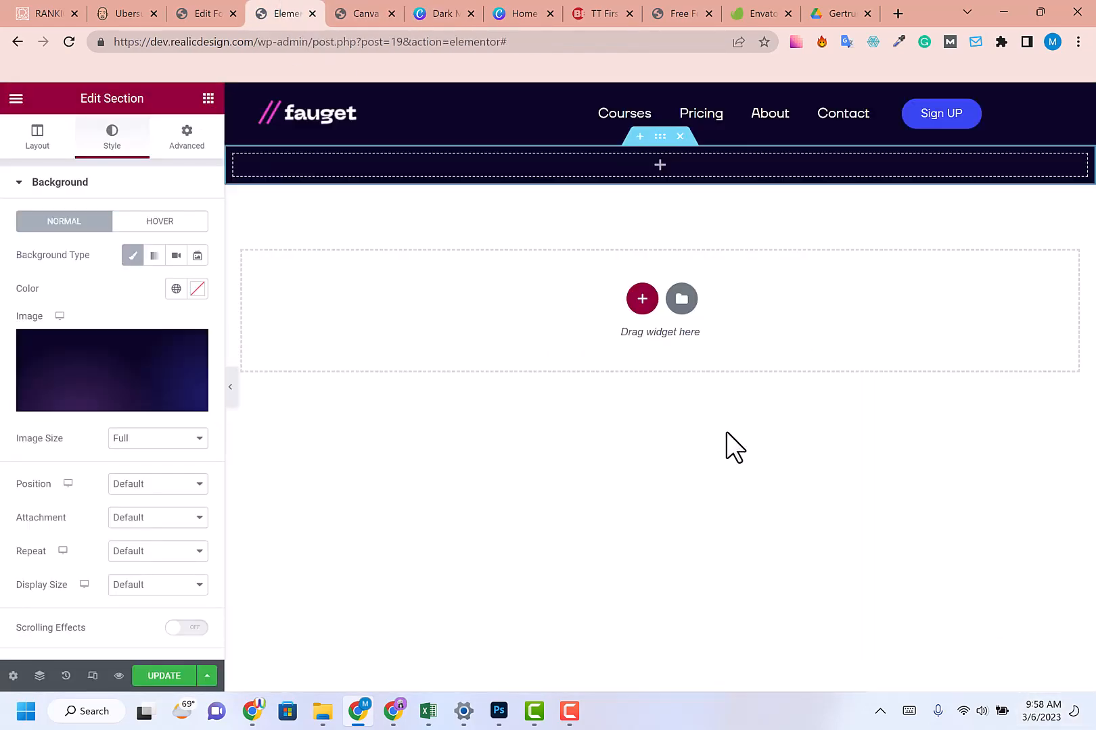
- Copy the heading text "Learn Websites and Mobile Apps Design" from the Canva design
{"action": "left_click", "coordinate": [369, 14]}
{"action": "left_click", "coordinate": [479, 13]}
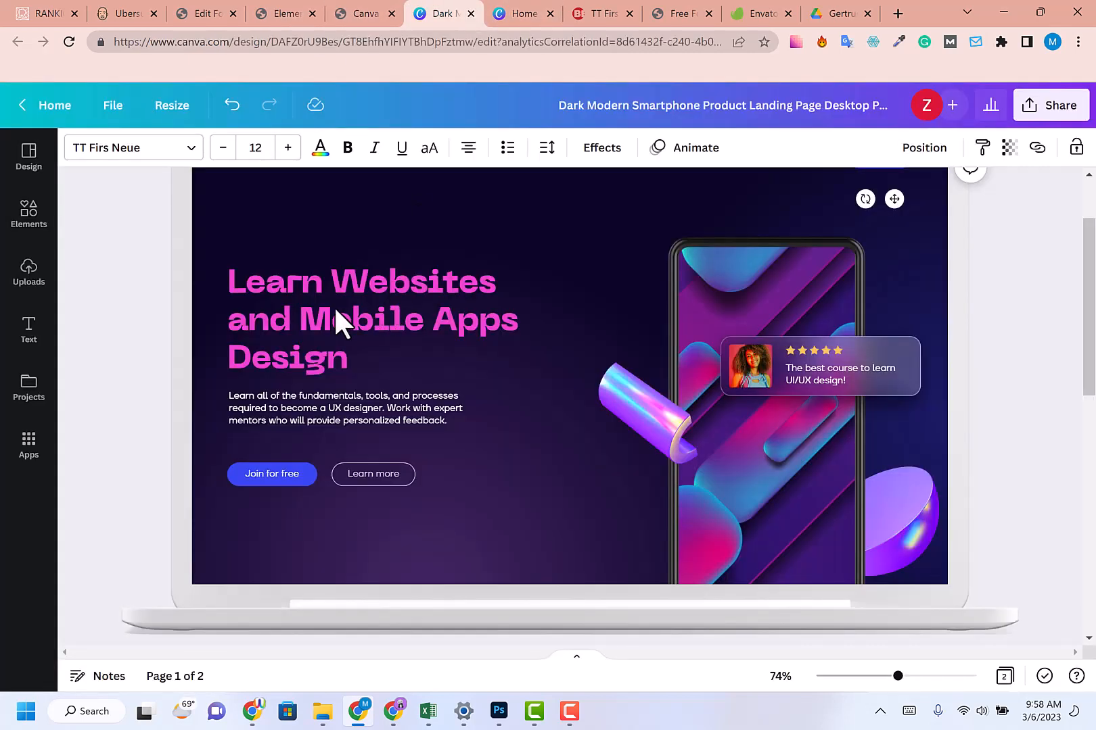
{"action": "left_click", "coordinate": [319, 339]}
{"action": "double_click", "coordinate": [340, 349]}
{"action": "key", "text": "ctrl+c"}
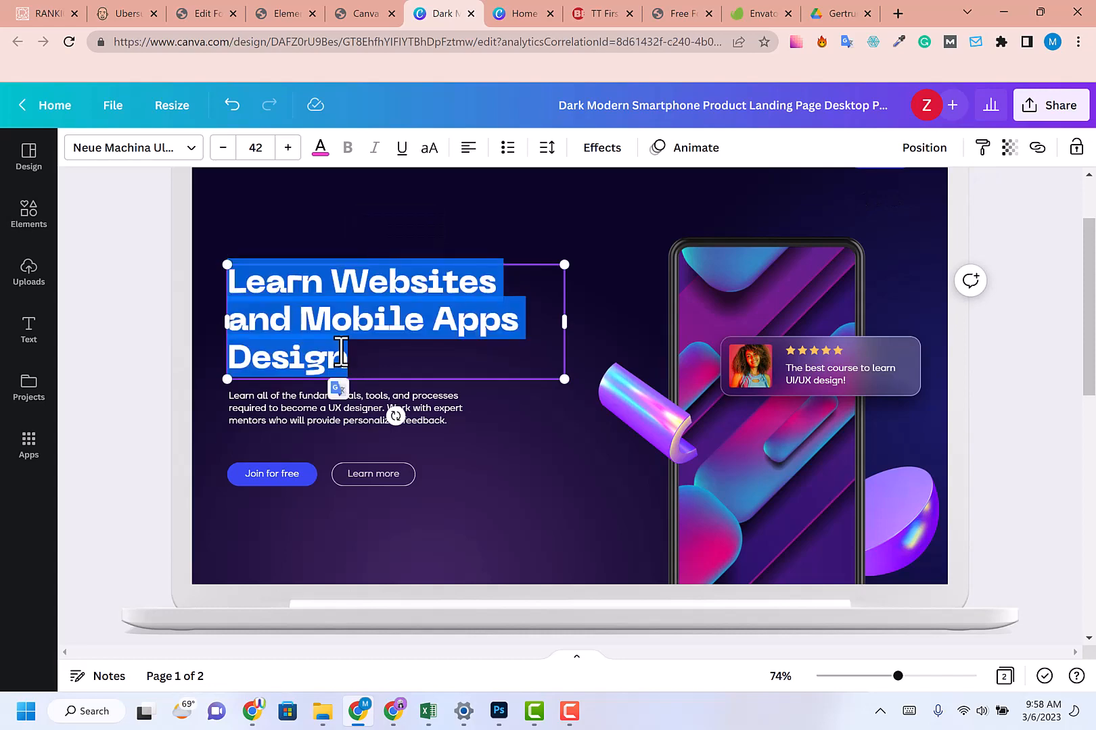
- Return to the Elementor editor and add a second column to the hero section
{"action": "left_click", "coordinate": [365, 12]}
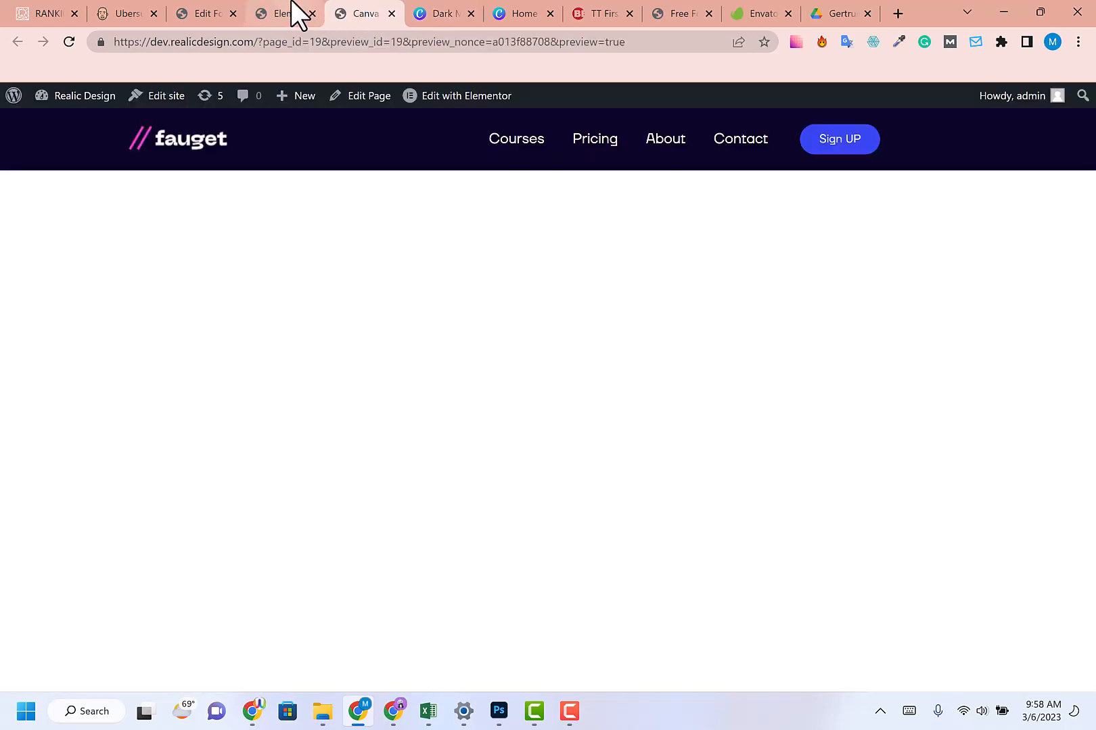
{"action": "left_click", "coordinate": [295, 14]}
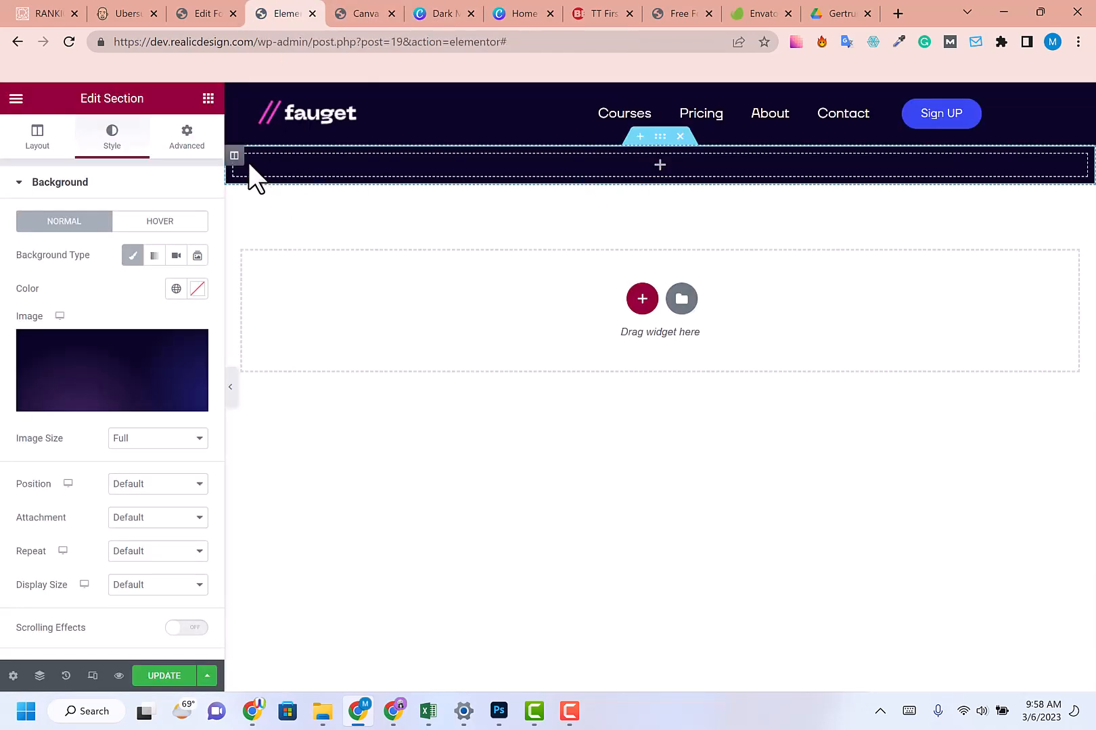
{"action": "left_click", "coordinate": [234, 155]}
{"action": "right_click", "coordinate": [234, 155]}
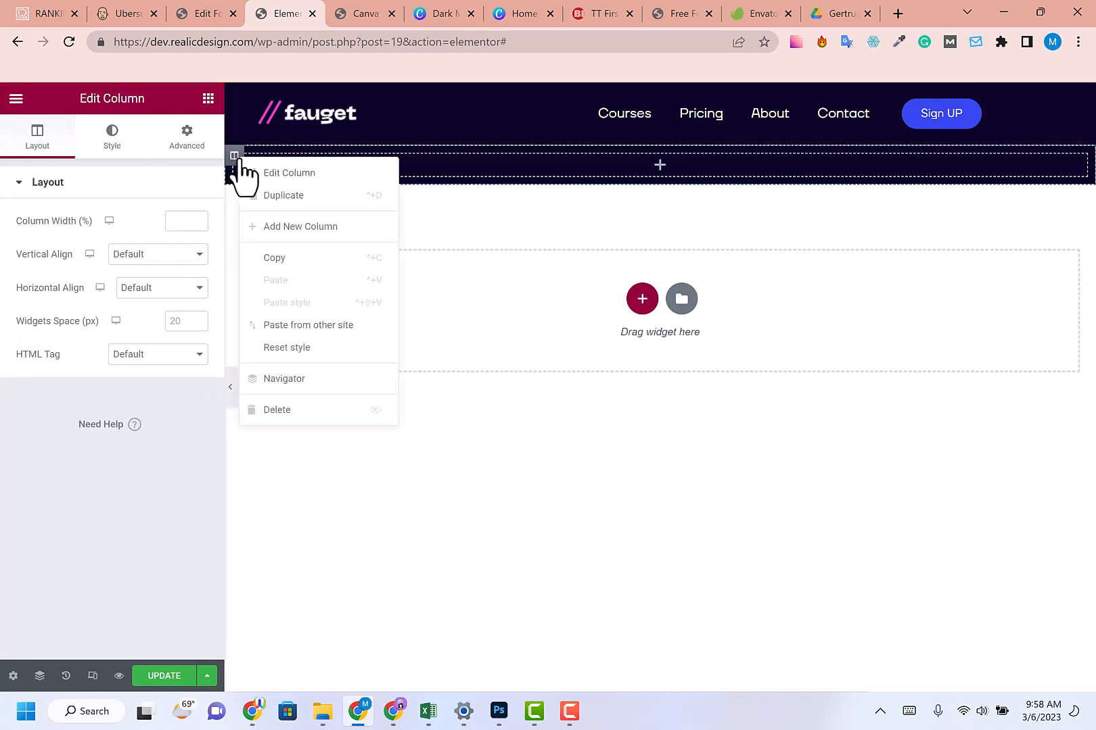
{"action": "left_click", "coordinate": [283, 227]}
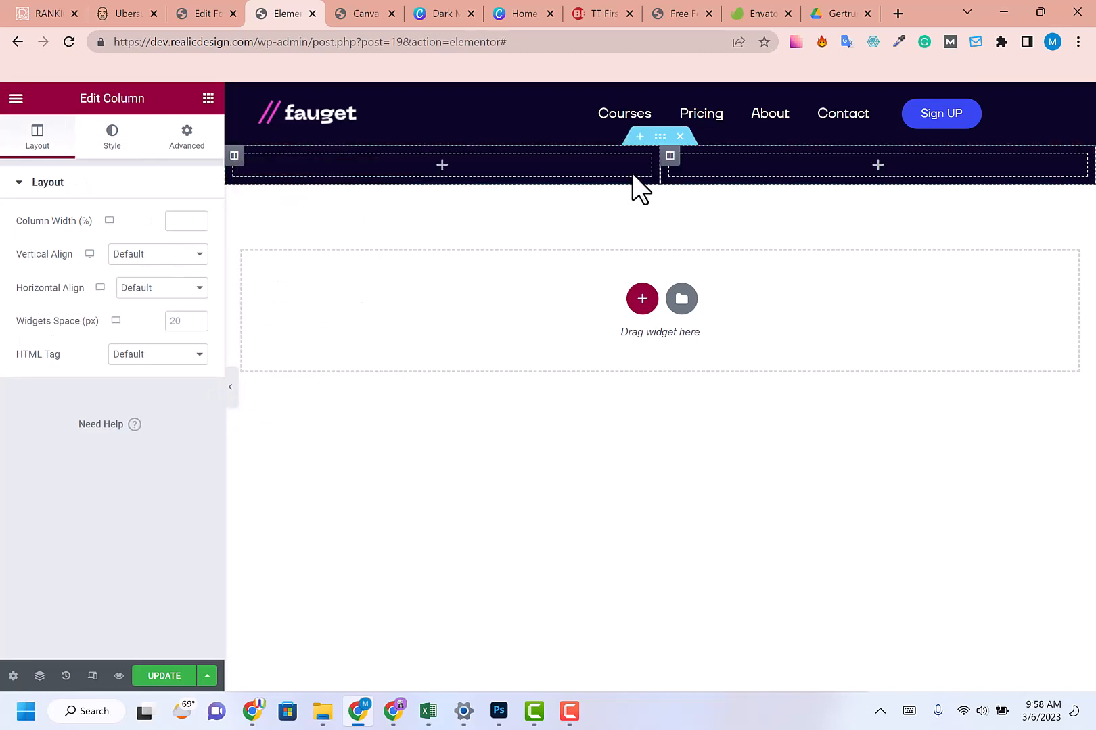
- Add a Heading widget to the hero's first column with the title "Learn Websites and Mobile Apps Design"
{"action": "left_click", "coordinate": [209, 99]}
{"action": "left_click_drag", "start_coordinate": [150, 315], "coordinate": [391, 168]}
{"action": "left_click", "coordinate": [96, 254]}
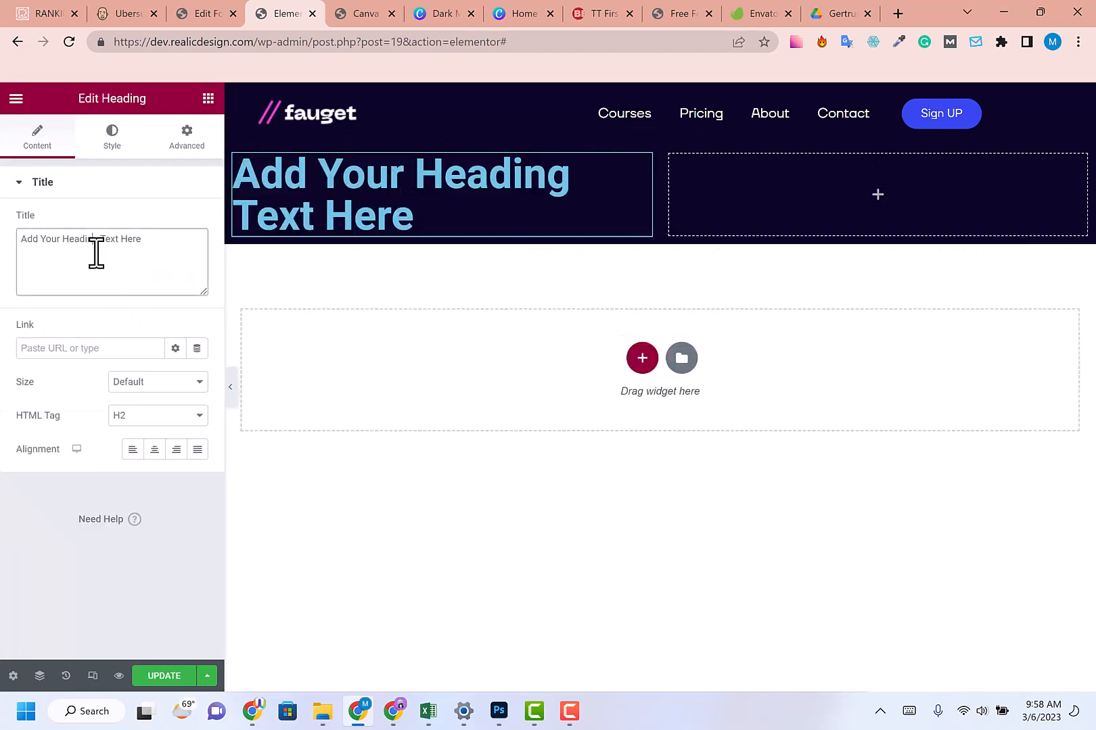
{"action": "key", "text": "ctrl+v"}
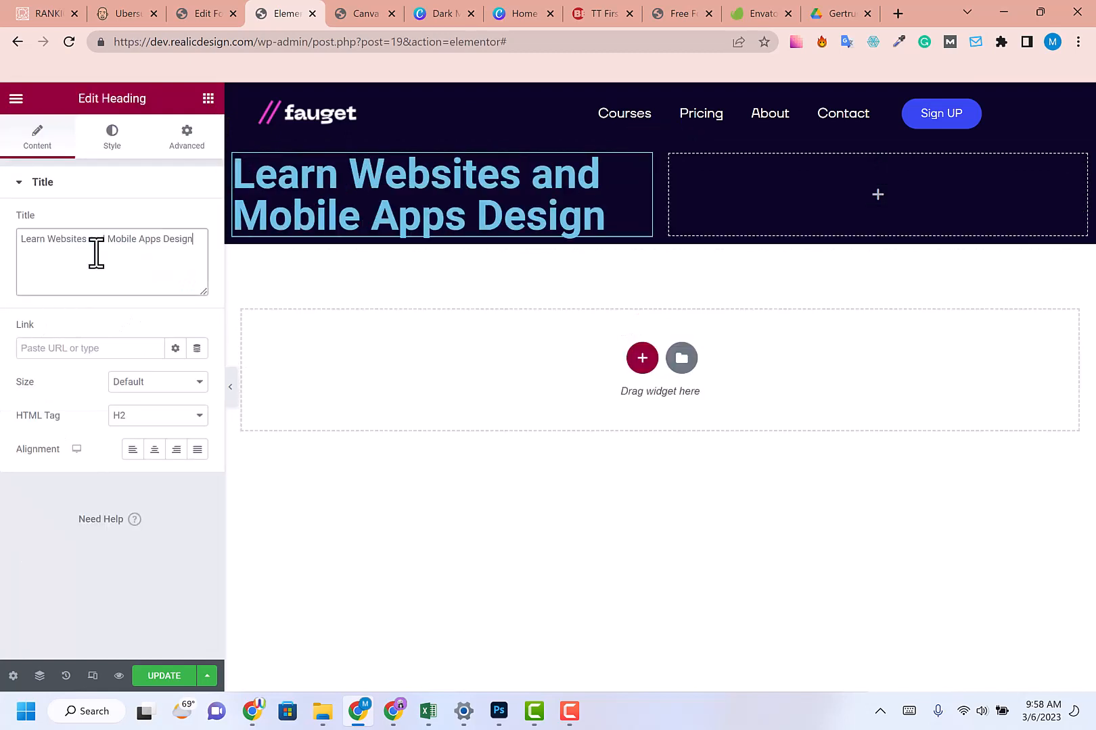
- Copy the hex code of the hero heading's pink text color from the Canva design
{"action": "left_click", "coordinate": [341, 14]}
{"action": "left_click", "coordinate": [440, 14]}
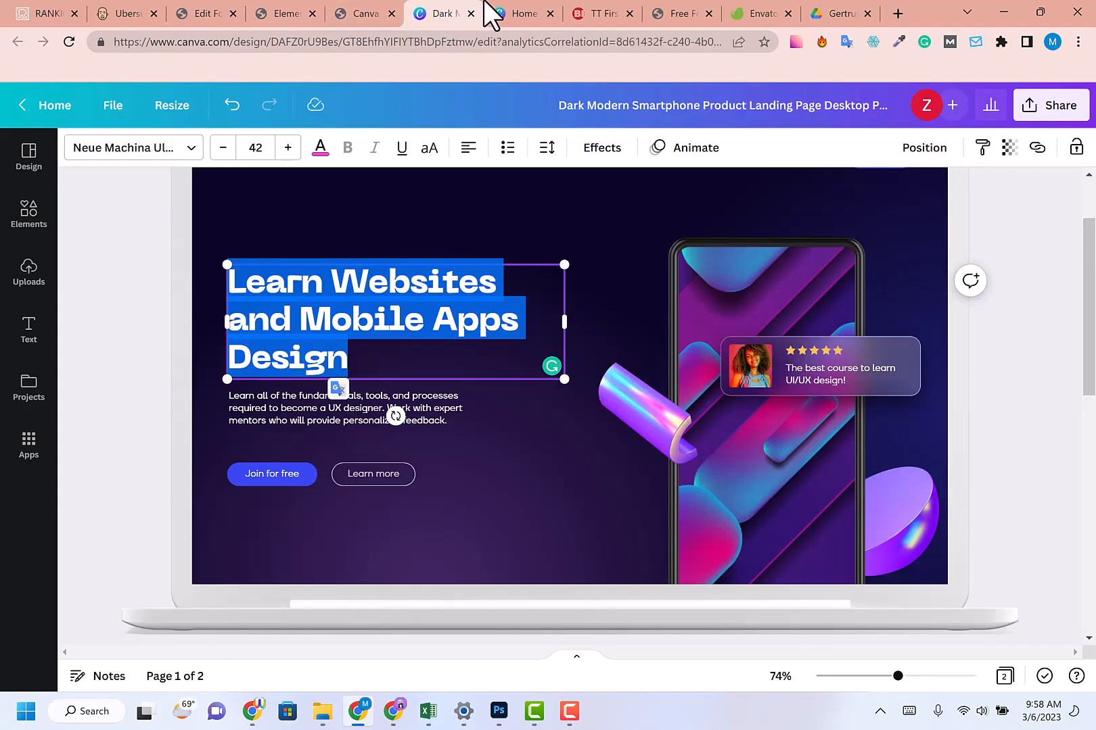
{"action": "left_click", "coordinate": [319, 149]}
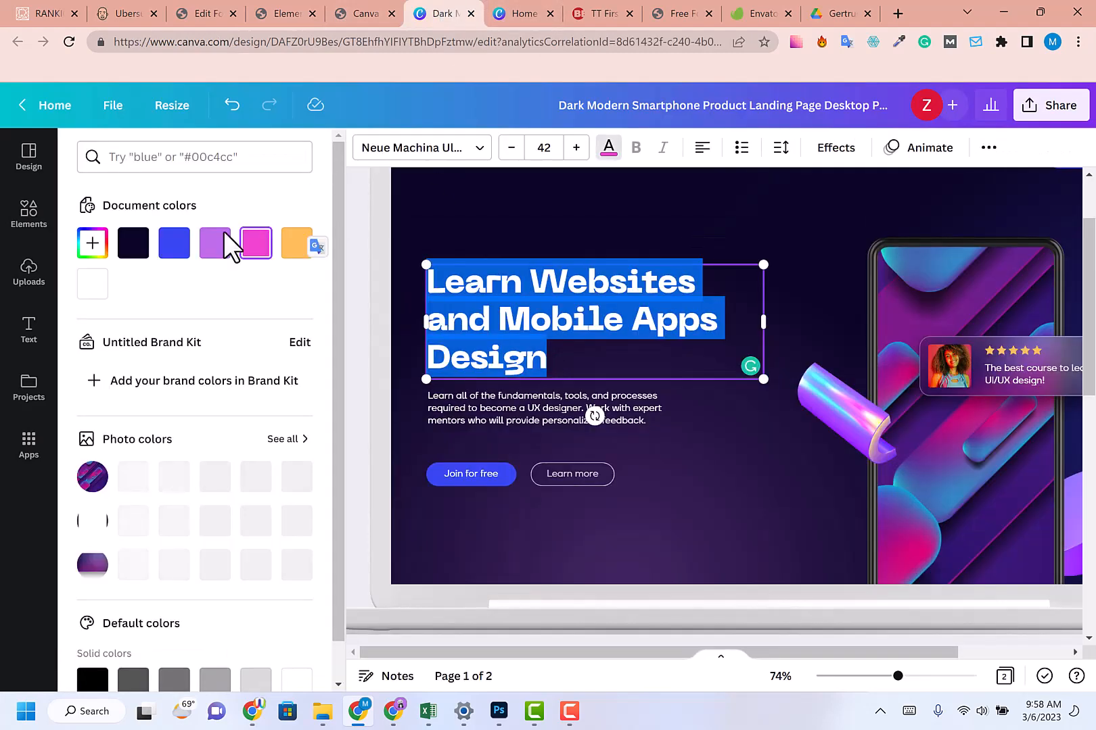
{"action": "left_click", "coordinate": [79, 252]}
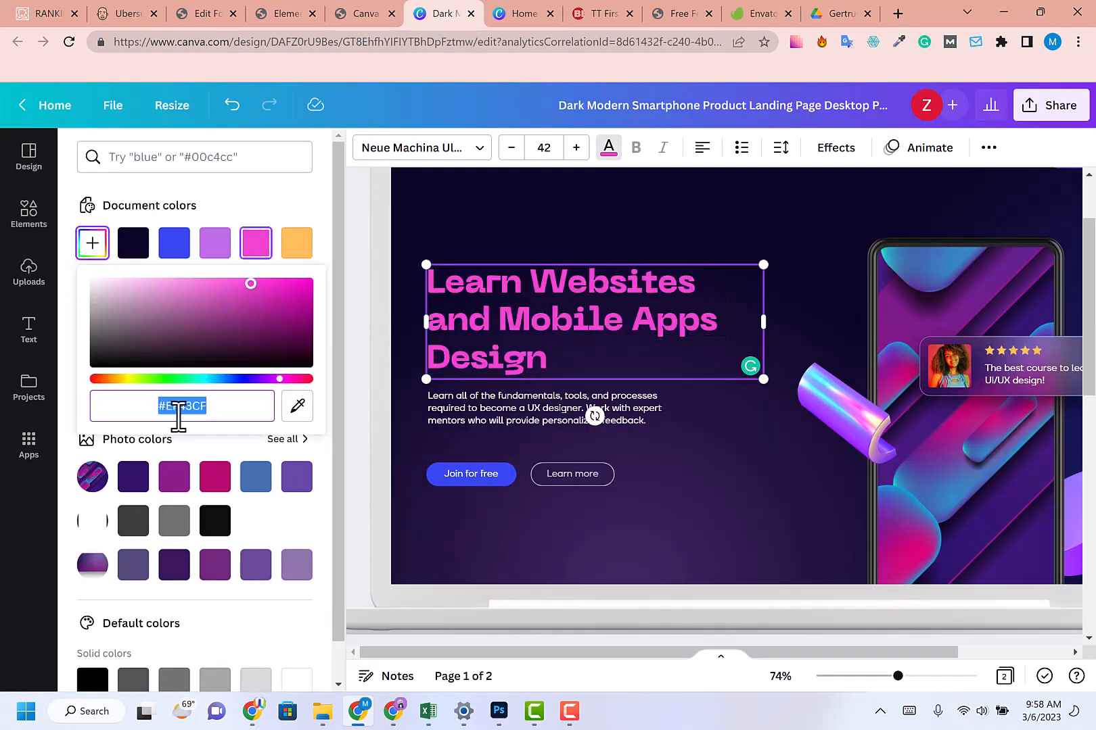
- Back in the Elementor editor, set the hero heading's text color to #EF43CF
{"action": "left_click", "coordinate": [285, 13]}
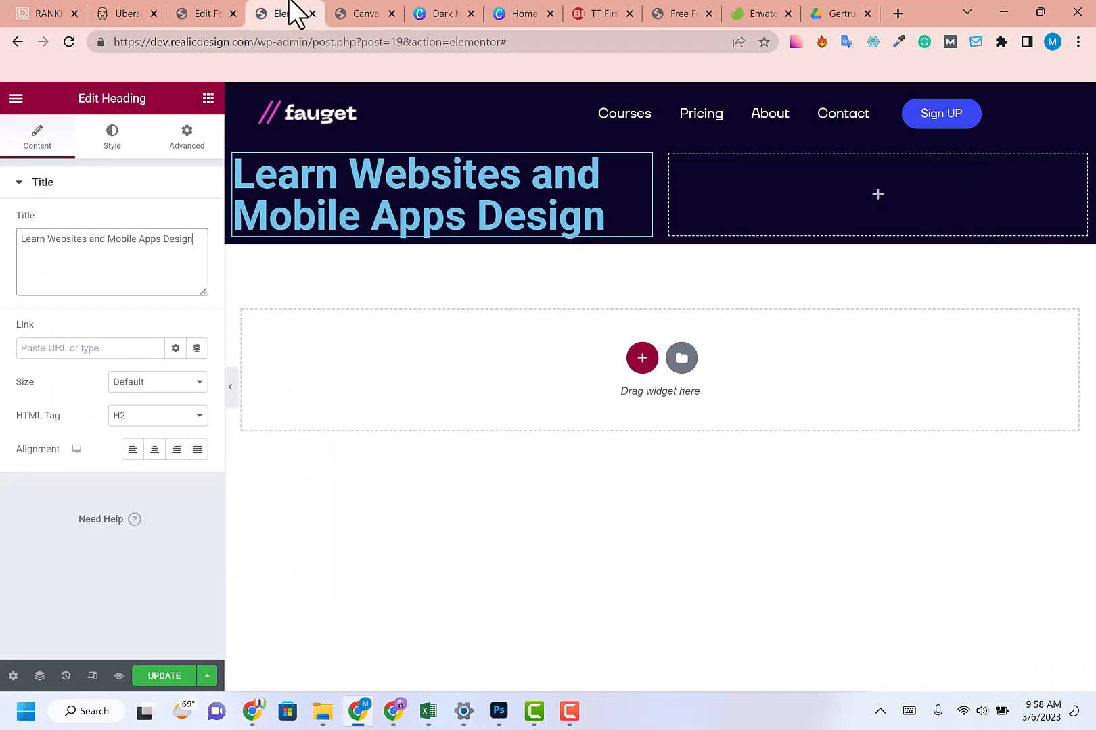
{"action": "left_click", "coordinate": [112, 135]}
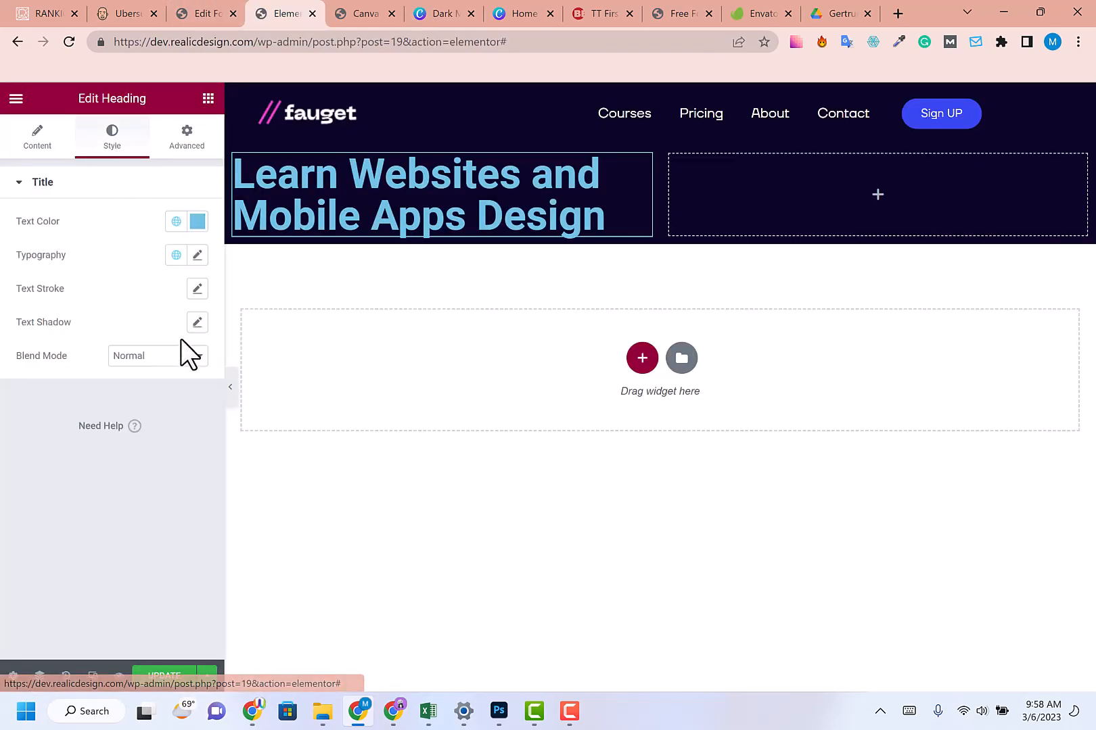
{"action": "left_click", "coordinate": [197, 222]}
{"action": "type", "text": "#EF23D7"}
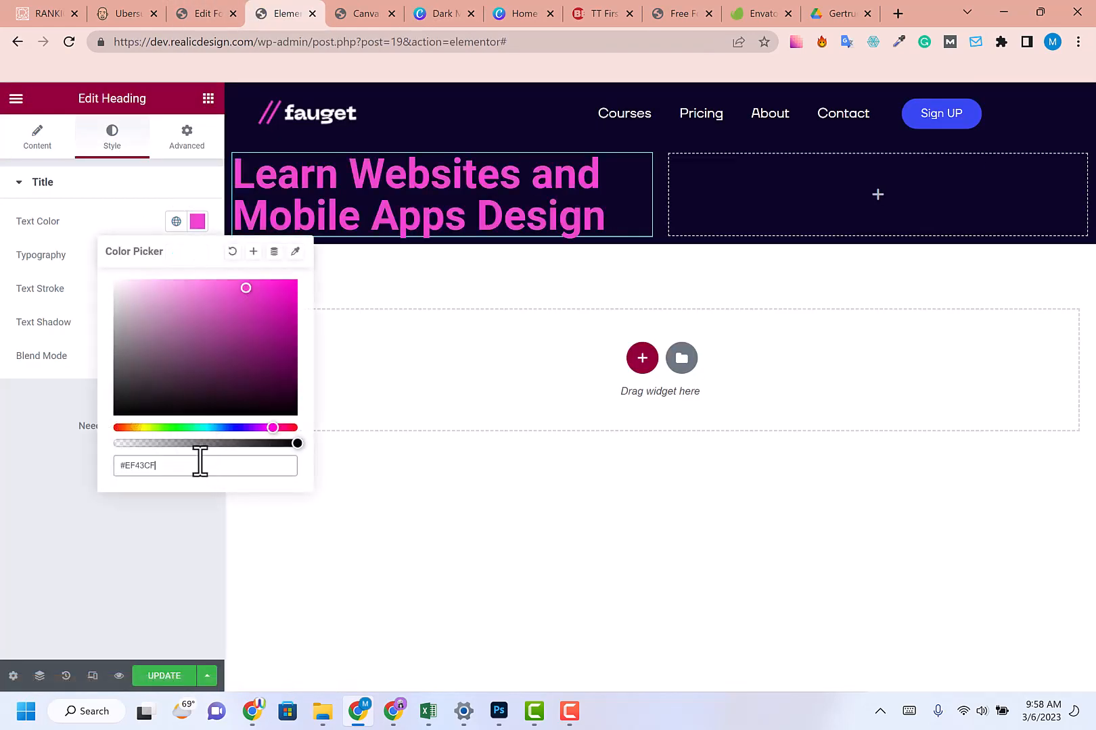
{"action": "left_click", "coordinate": [122, 192]}
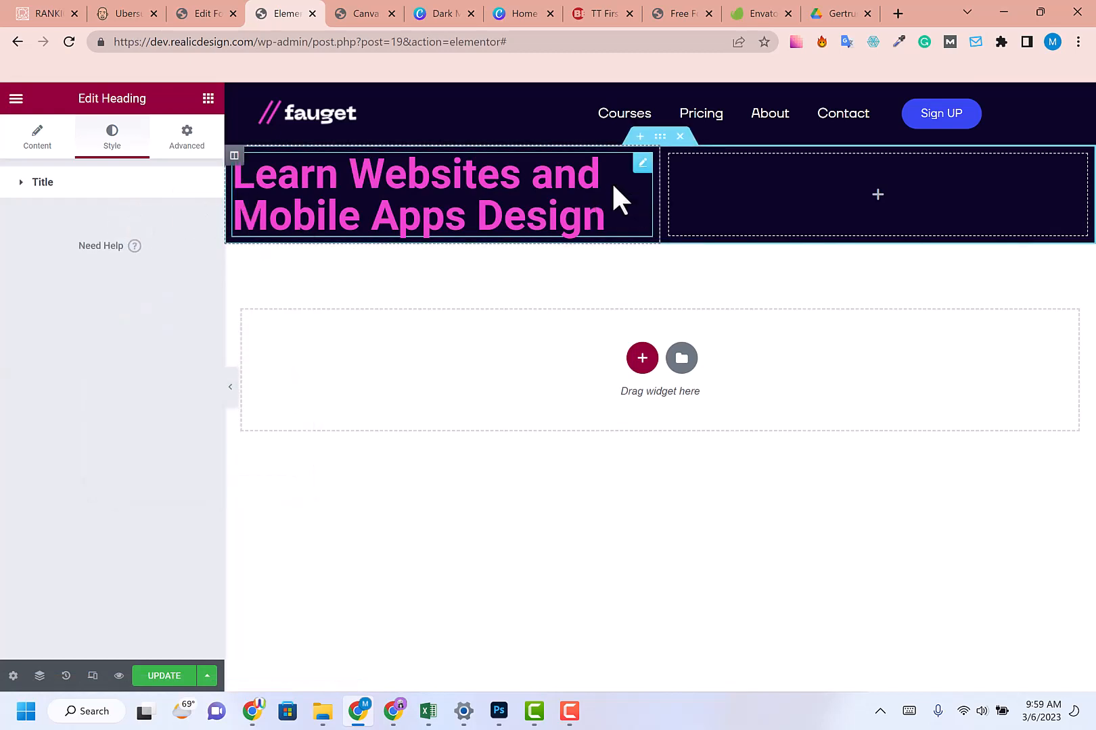
- Look up the hero heading's font in the Canva design and look over the downloaded font files
{"action": "left_click", "coordinate": [374, 13]}
{"action": "left_click", "coordinate": [455, 14]}
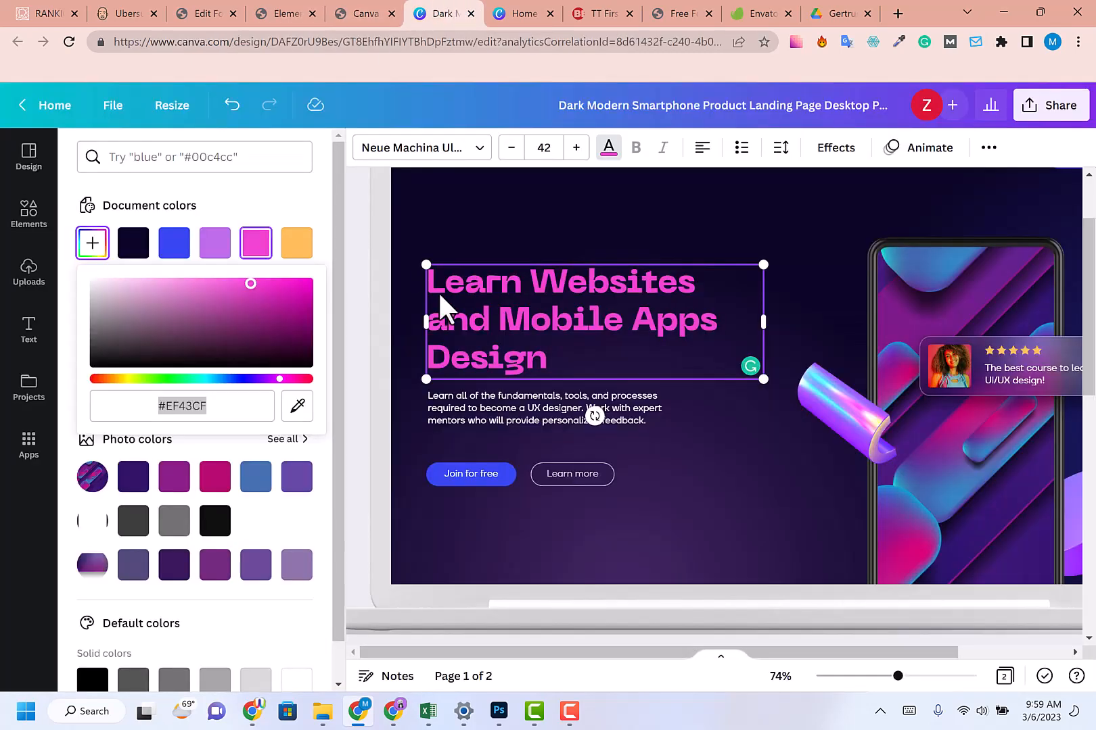
{"action": "left_click", "coordinate": [351, 287]}
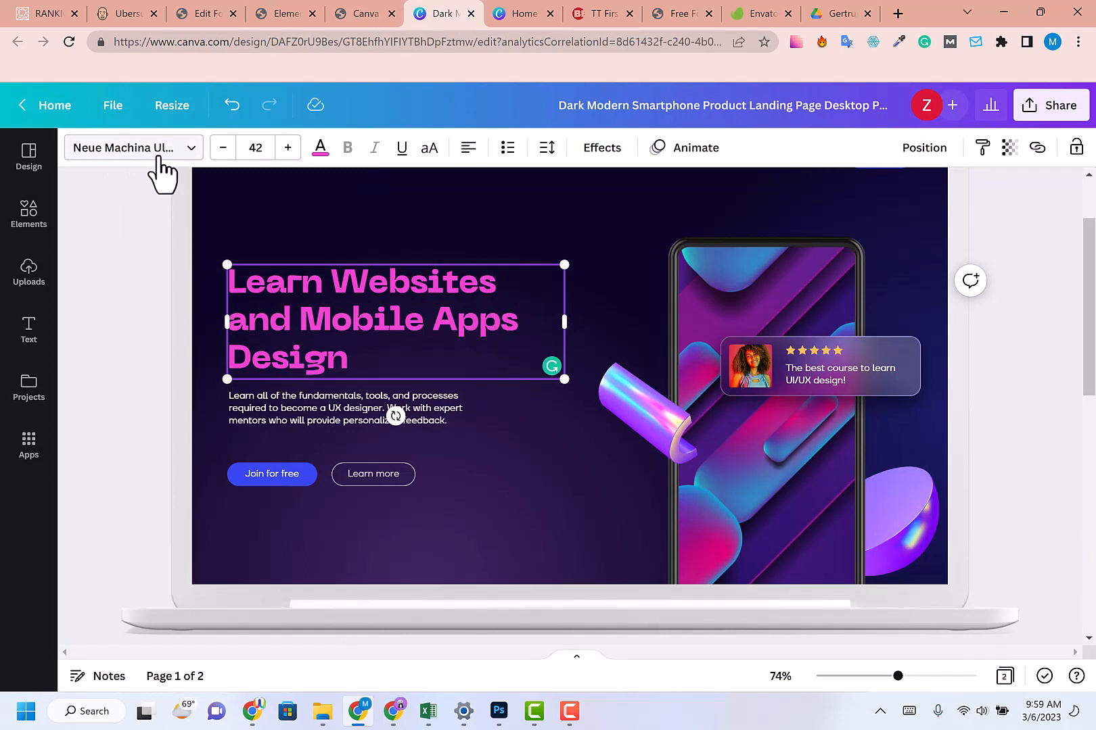
{"action": "left_click", "coordinate": [313, 710]}
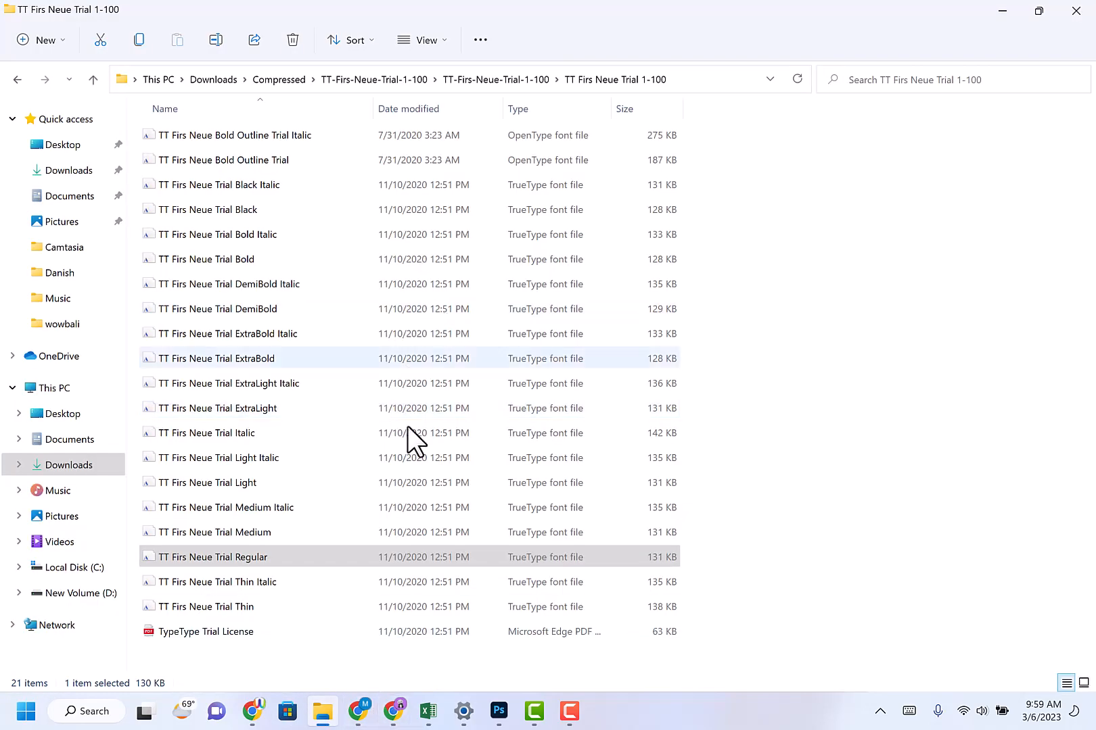
{"action": "left_click", "coordinate": [396, 715]}
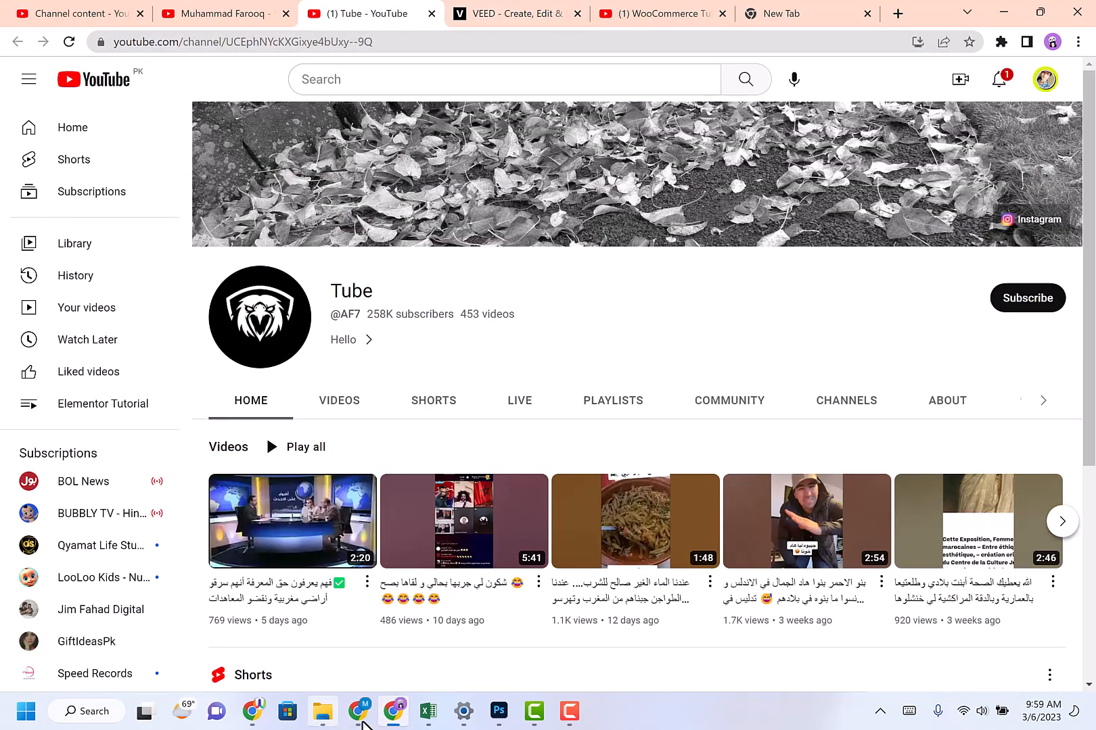
{"action": "left_click", "coordinate": [362, 715]}
{"action": "left_click", "coordinate": [518, 14]}
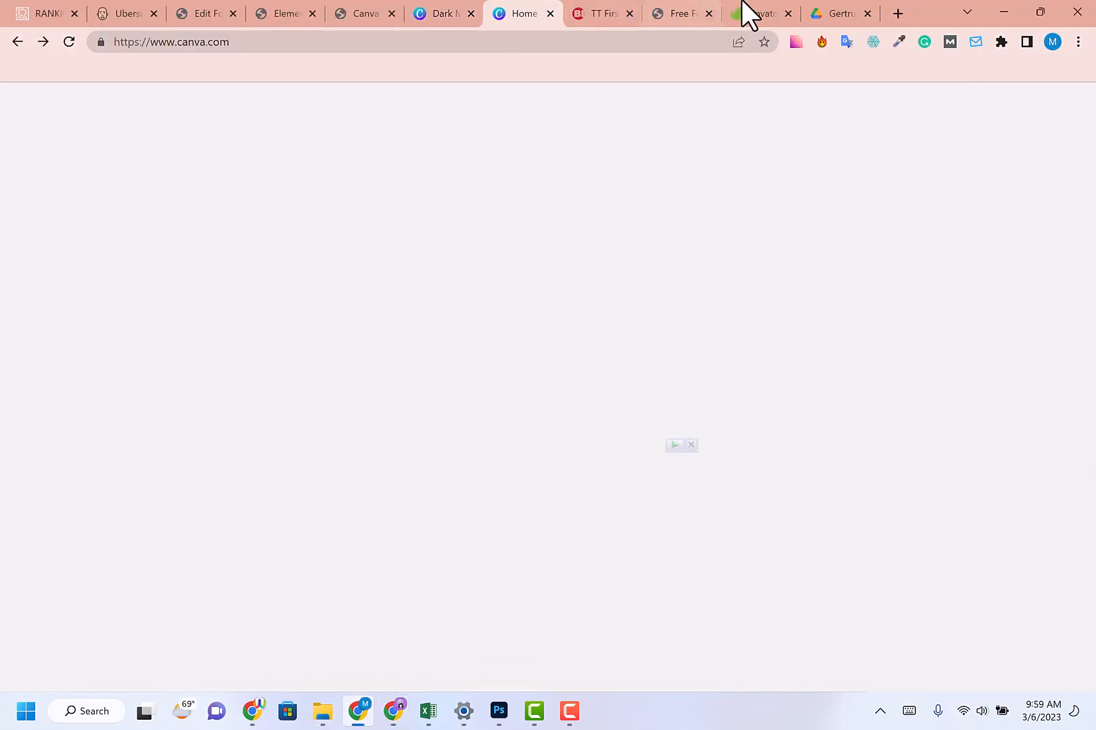
{"action": "left_click", "coordinate": [458, 48]}
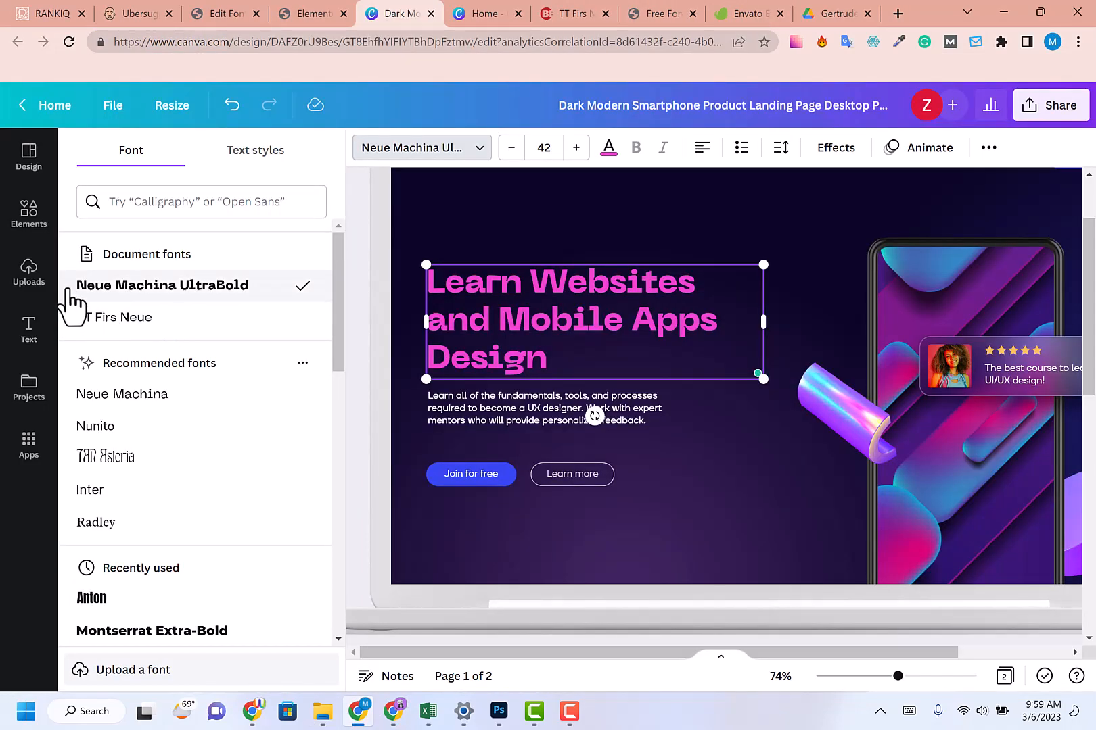
- Search the web for "neue machina ultra bold" and open the Fontsfree.net font download page in a new tab
{"action": "left_click", "coordinate": [502, 12]}
{"action": "left_click", "coordinate": [579, 12]}
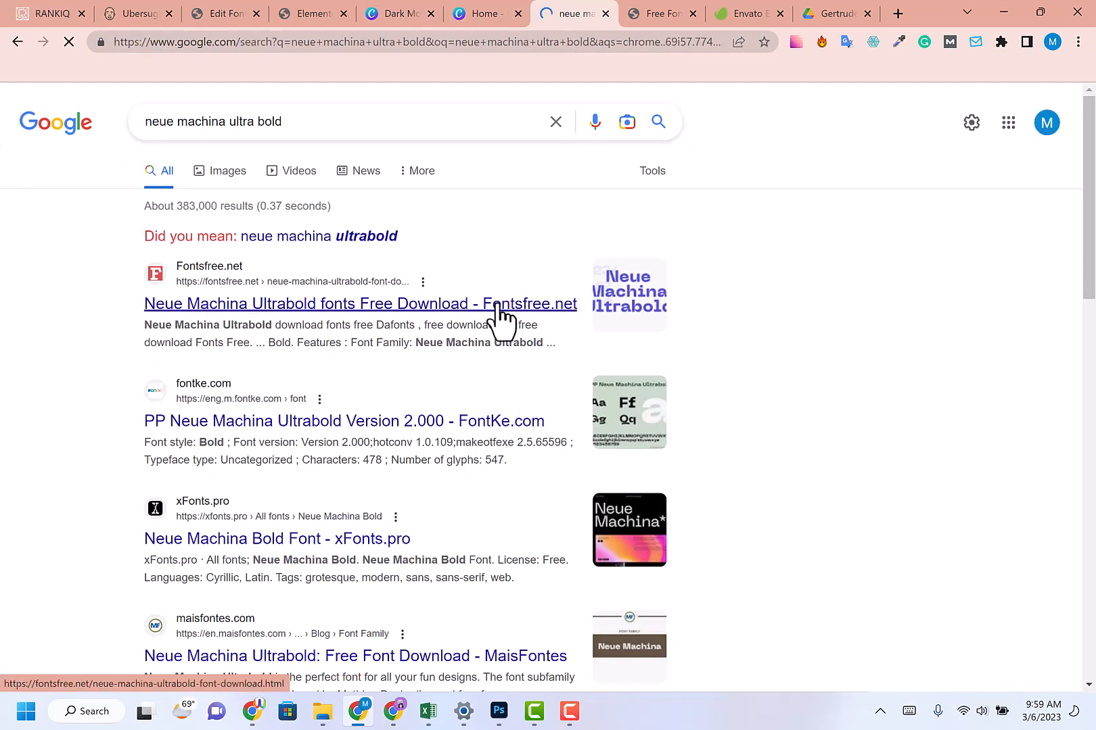
{"action": "right_click", "coordinate": [521, 318]}
{"action": "left_click", "coordinate": [534, 315]}
{"action": "left_click", "coordinate": [568, 9]}
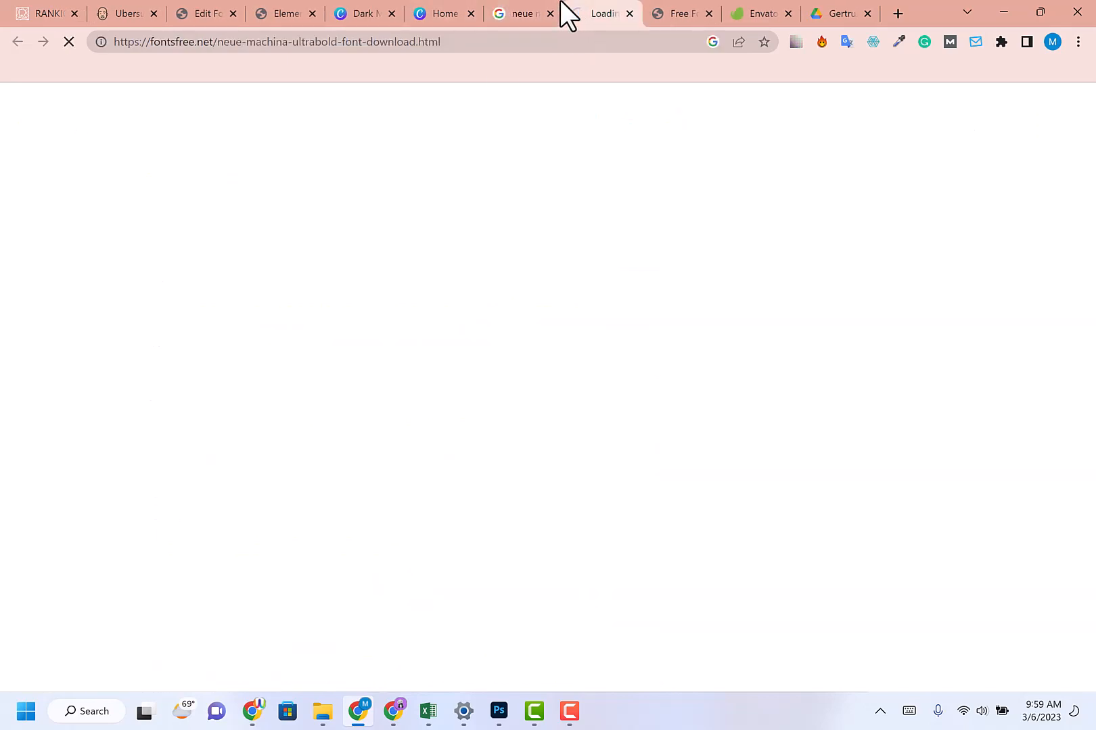
{"action": "left_click", "coordinate": [528, 11]}
{"action": "left_click", "coordinate": [625, 12]}
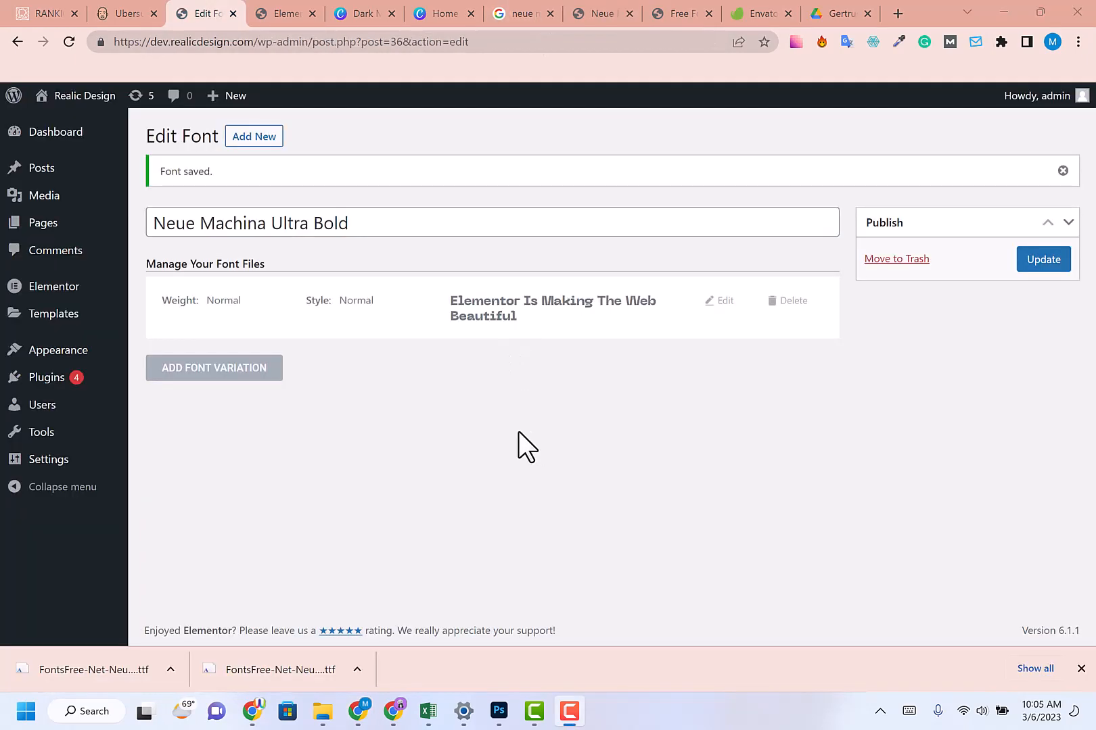
- Reload the page in the Elementor editor and copy the custom font's name from its Edit Font page
{"action": "left_click", "coordinate": [272, 11]}
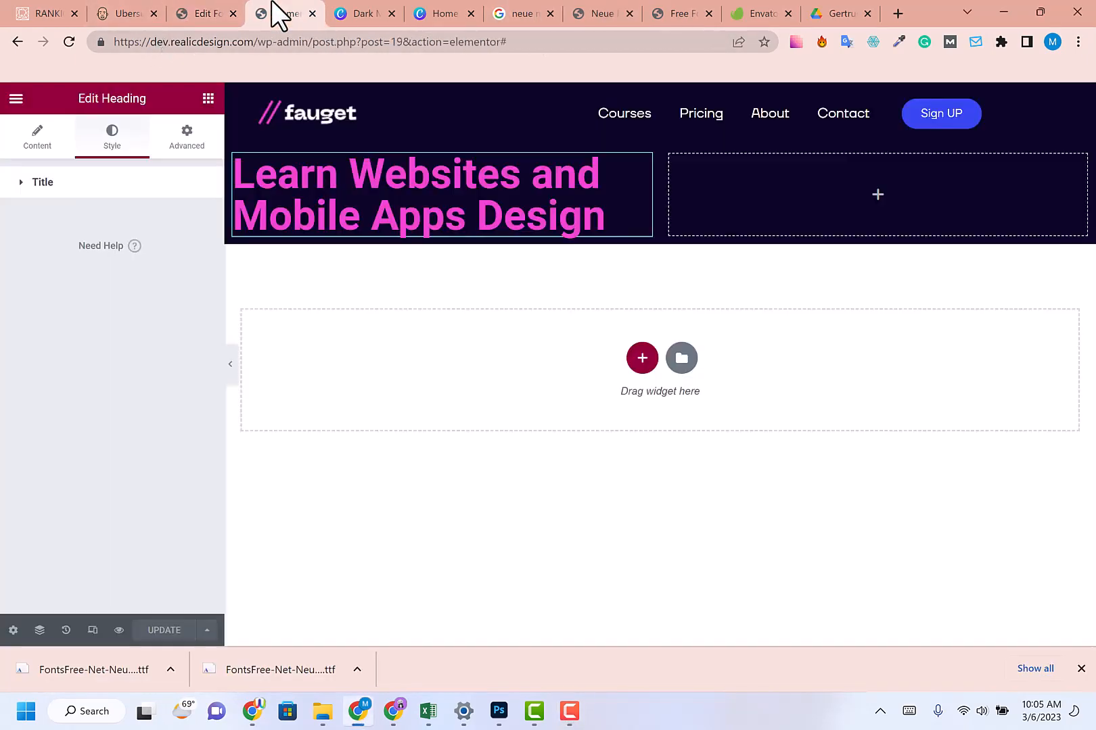
{"action": "left_click", "coordinate": [68, 40]}
{"action": "left_click", "coordinate": [230, 3]}
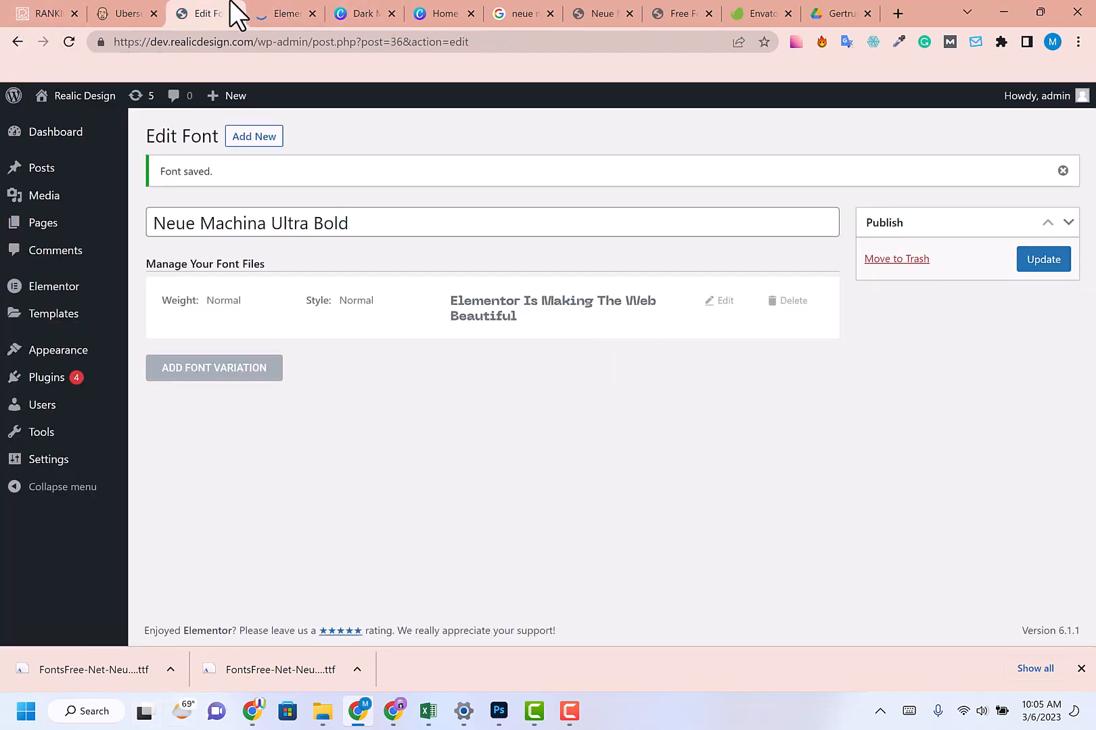
{"action": "left_click_drag", "start_coordinate": [387, 219], "coordinate": [162, 223]}
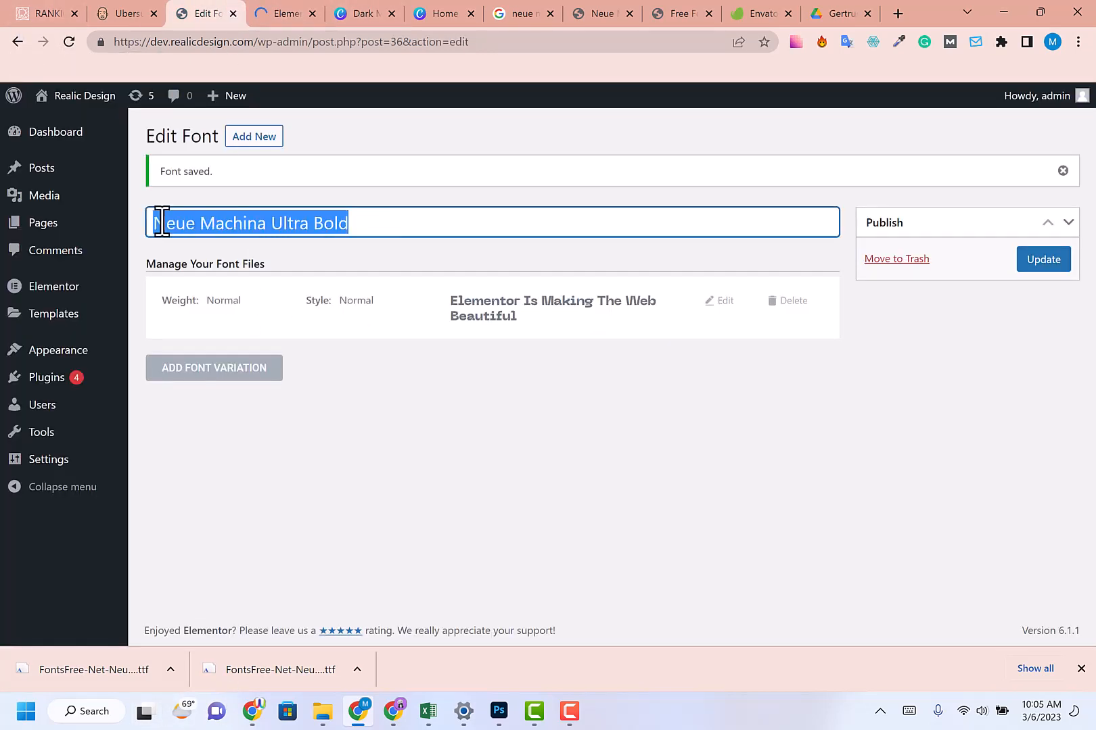
{"action": "left_click", "coordinate": [272, 4]}
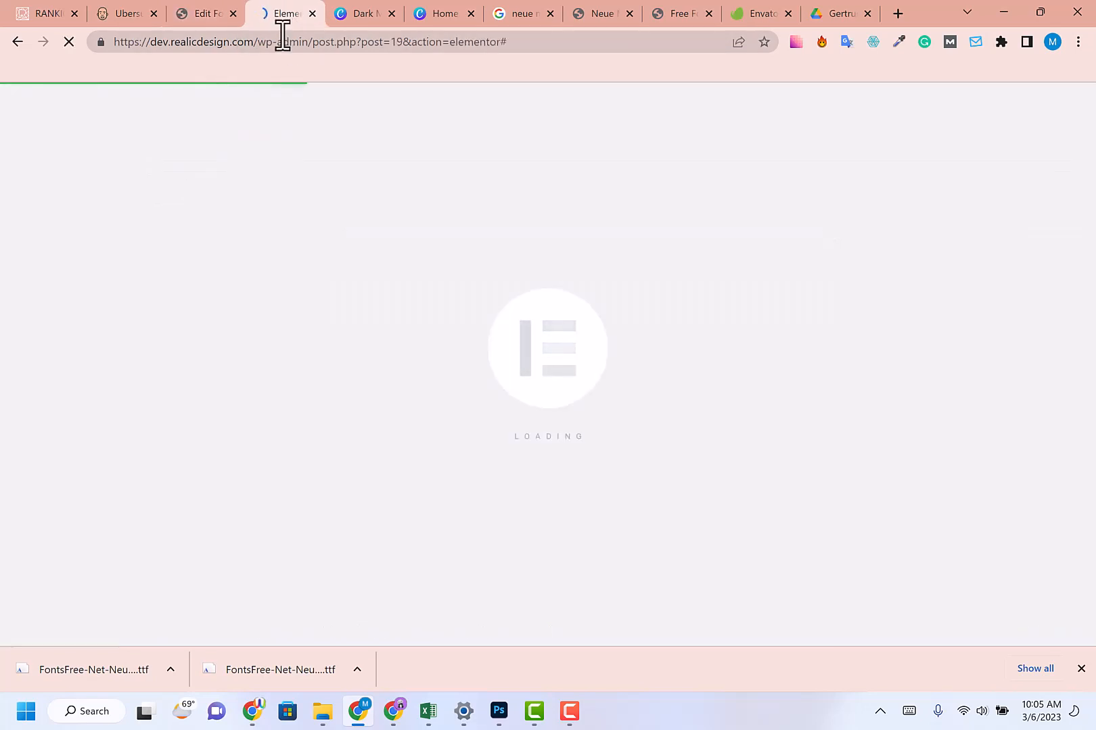
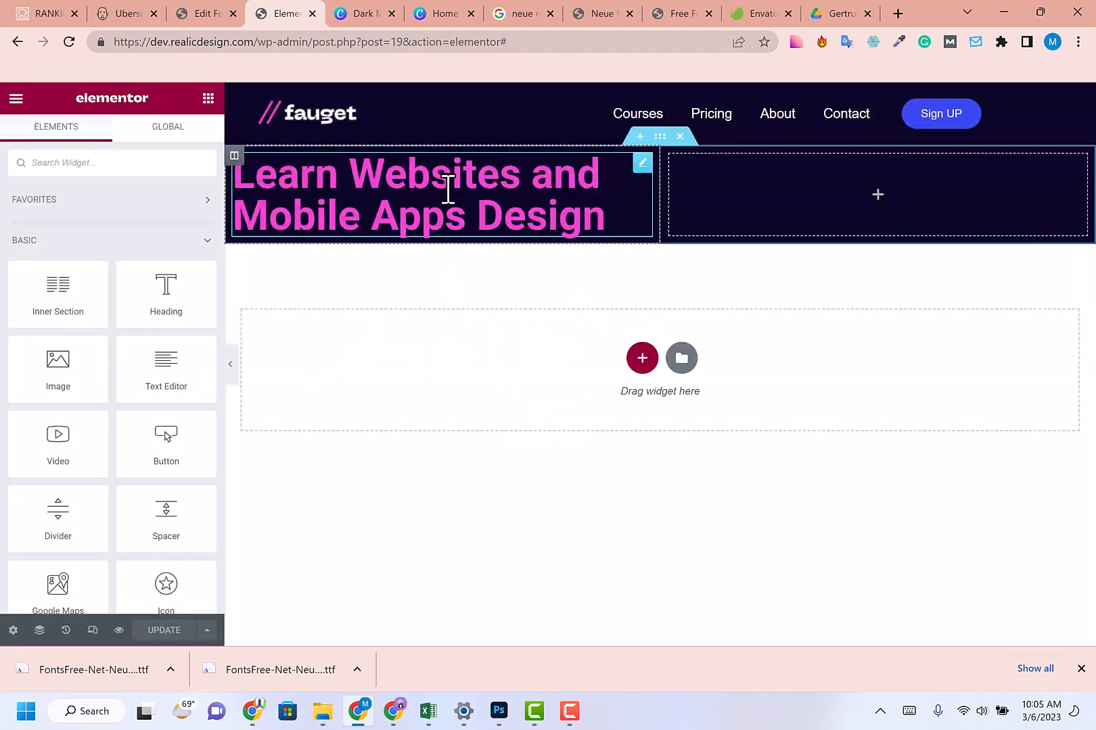
- Set the hero heading's font family to the custom font Neue Machina Ultra Bold
{"action": "left_click", "coordinate": [448, 184]}
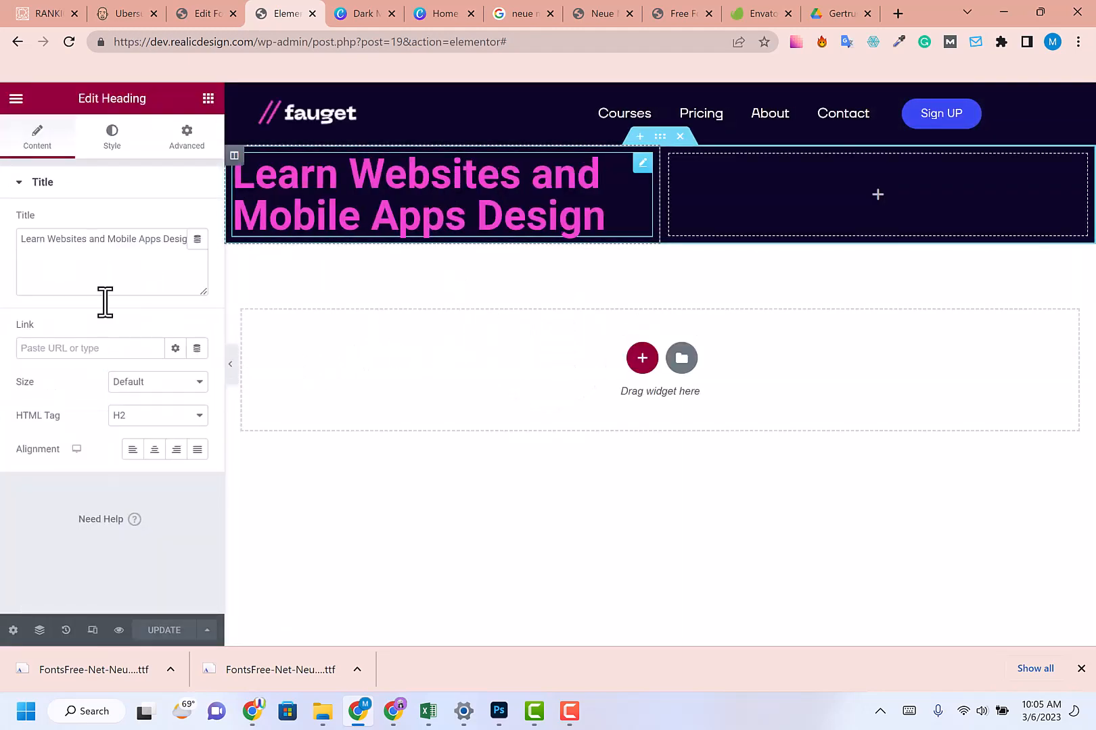
{"action": "left_click", "coordinate": [113, 149]}
{"action": "left_click", "coordinate": [197, 255]}
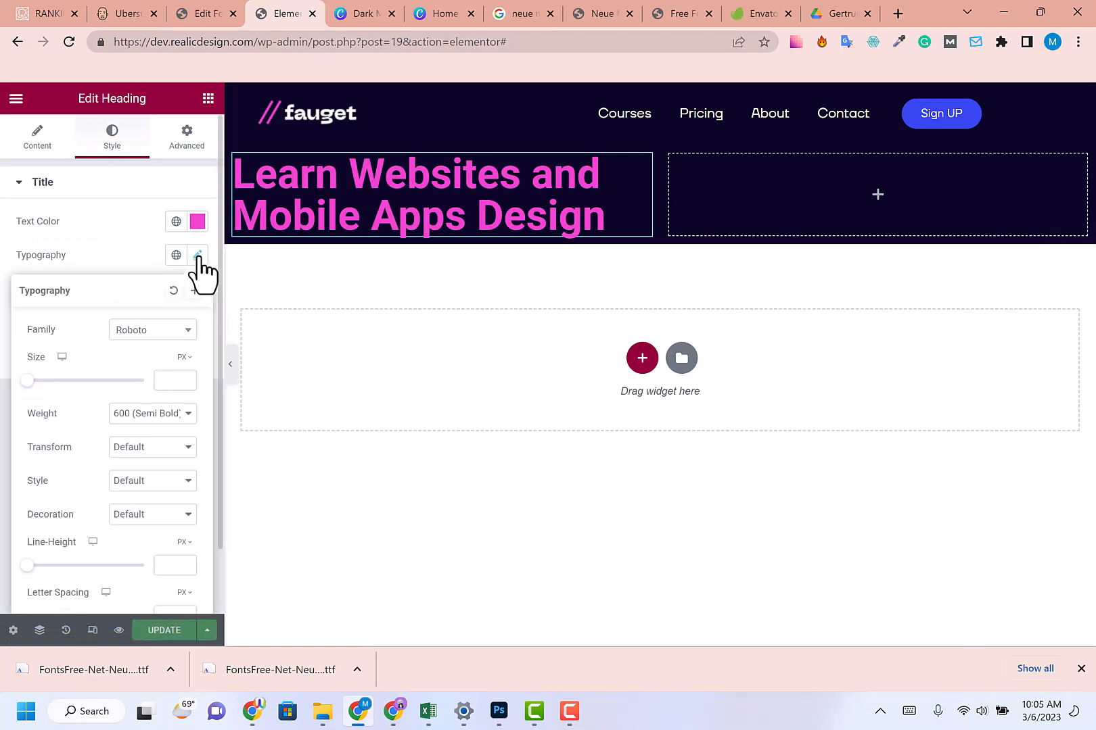
{"action": "left_click", "coordinate": [177, 332]}
{"action": "type", "text": "Neue Machina Ultra Bold"}
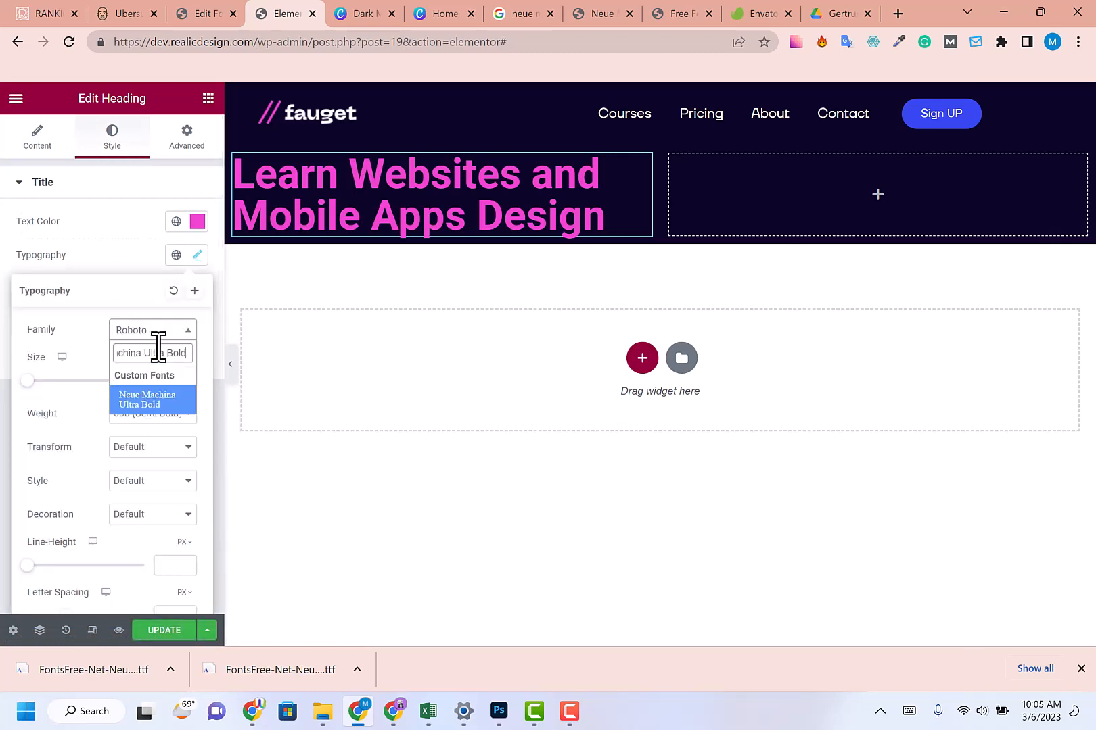
{"action": "left_click", "coordinate": [150, 404]}
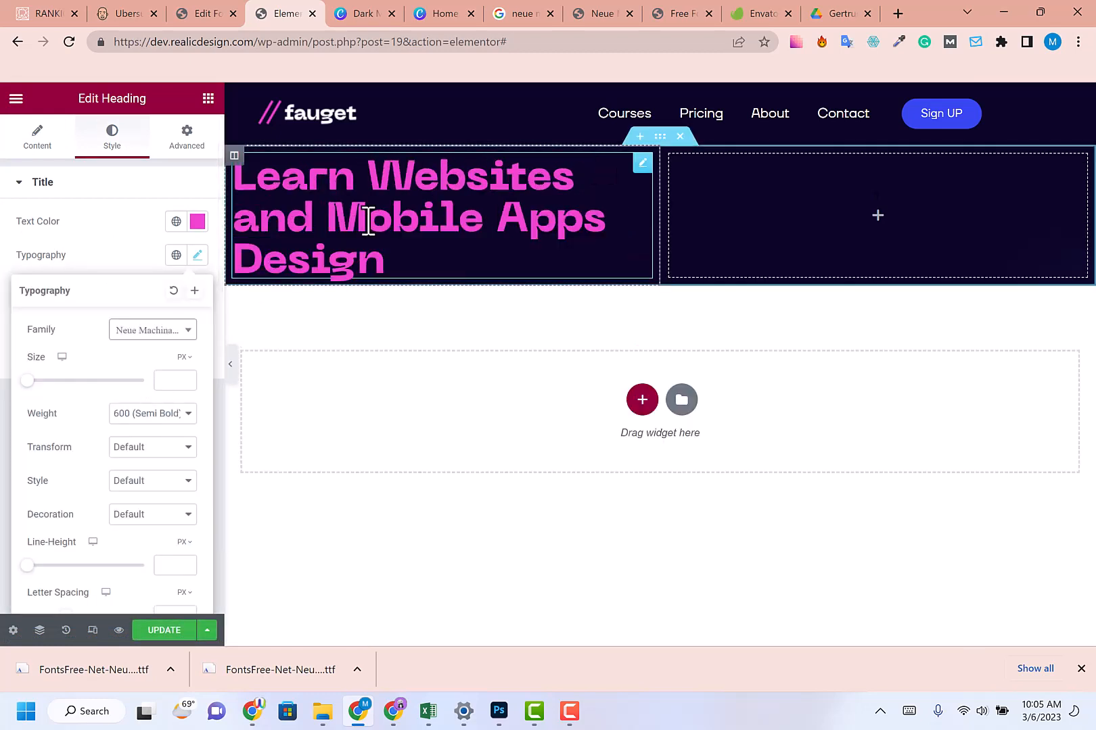
- Compare the hero heading with the Canva design, then set its weight to 300 (Light) and its size to 48 px
{"action": "left_click", "coordinate": [379, 14]}
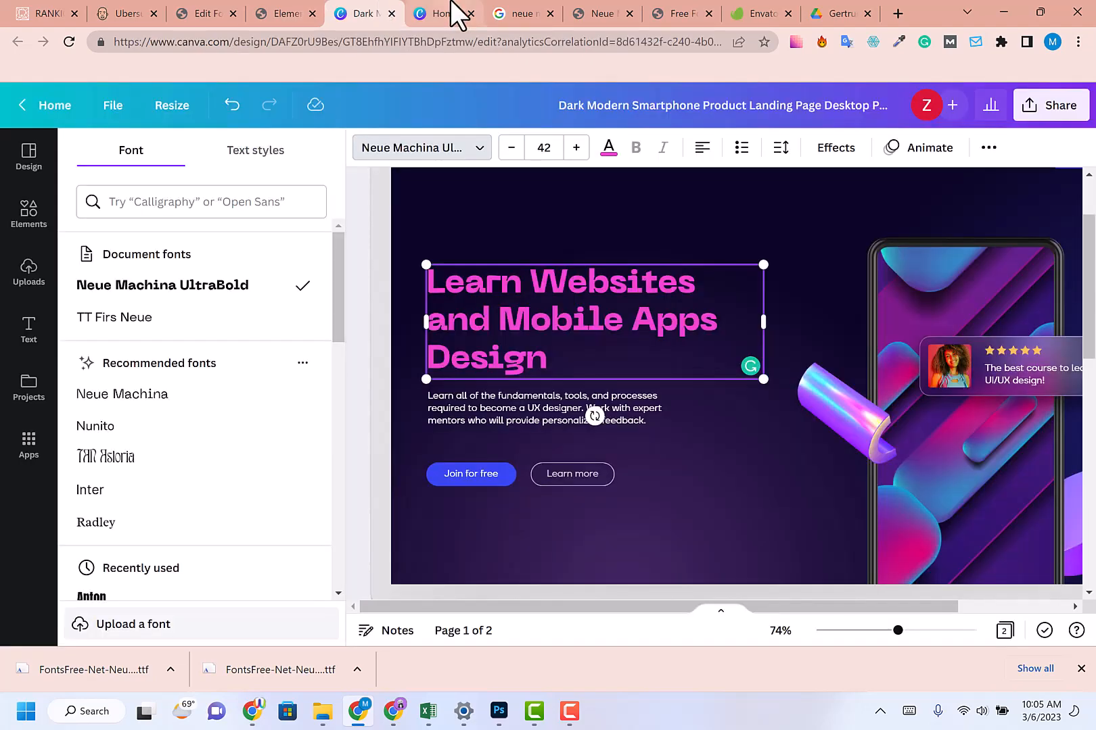
{"action": "left_click", "coordinate": [284, 14]}
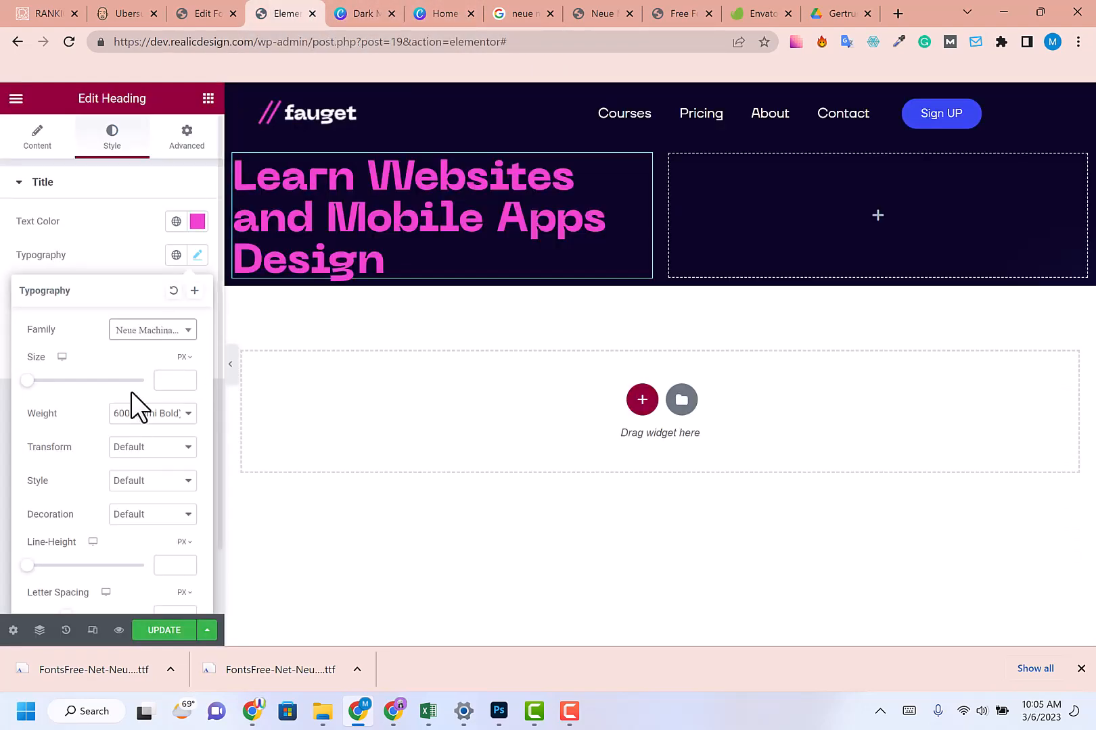
{"action": "left_click", "coordinate": [153, 416]}
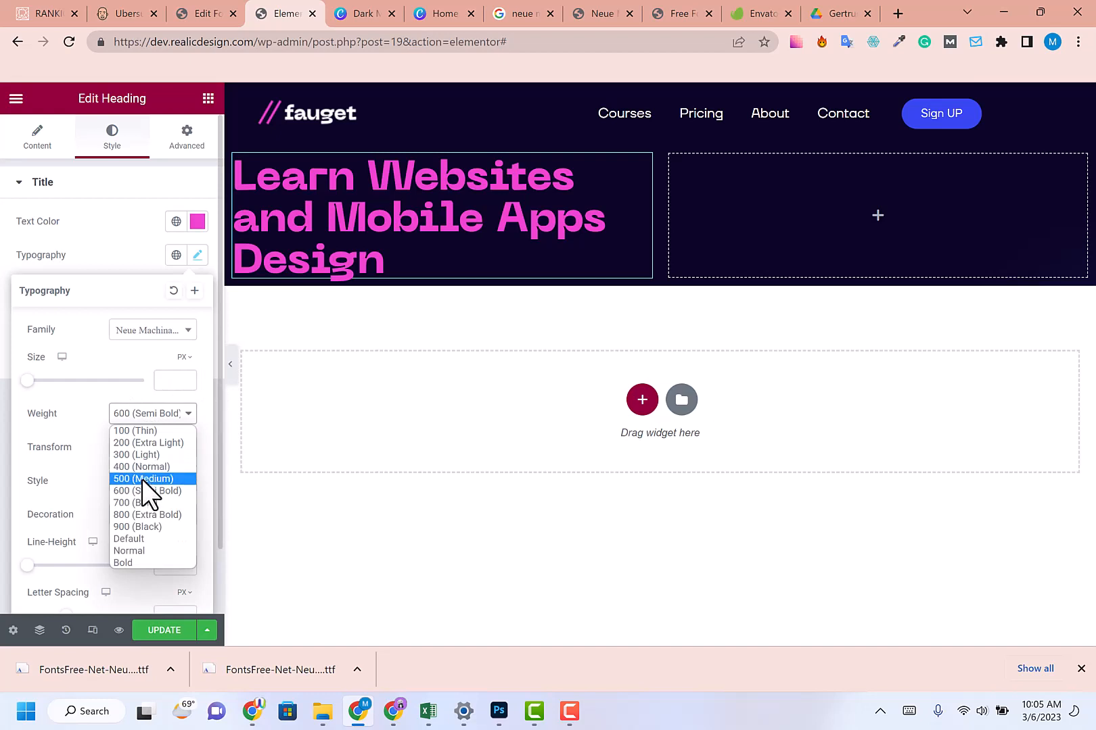
{"action": "left_click", "coordinate": [142, 480]}
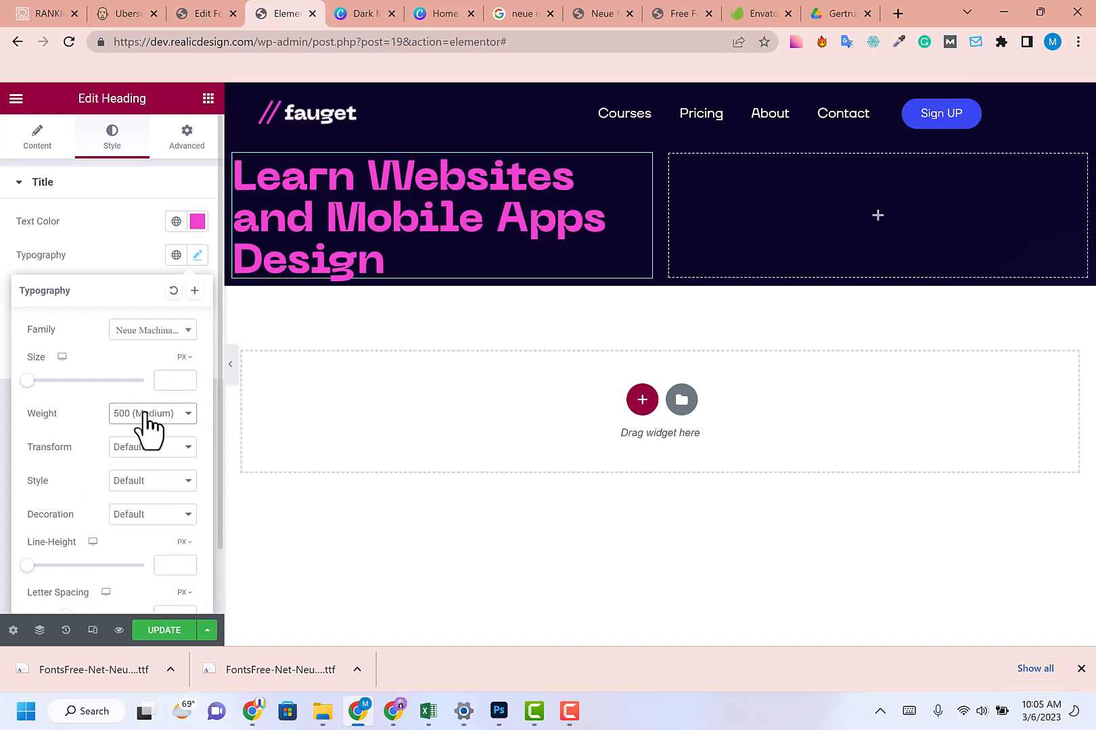
{"action": "left_click", "coordinate": [145, 416]}
{"action": "left_click", "coordinate": [142, 451]}
{"action": "left_click", "coordinate": [169, 380]}
{"action": "type", "text": "48"}
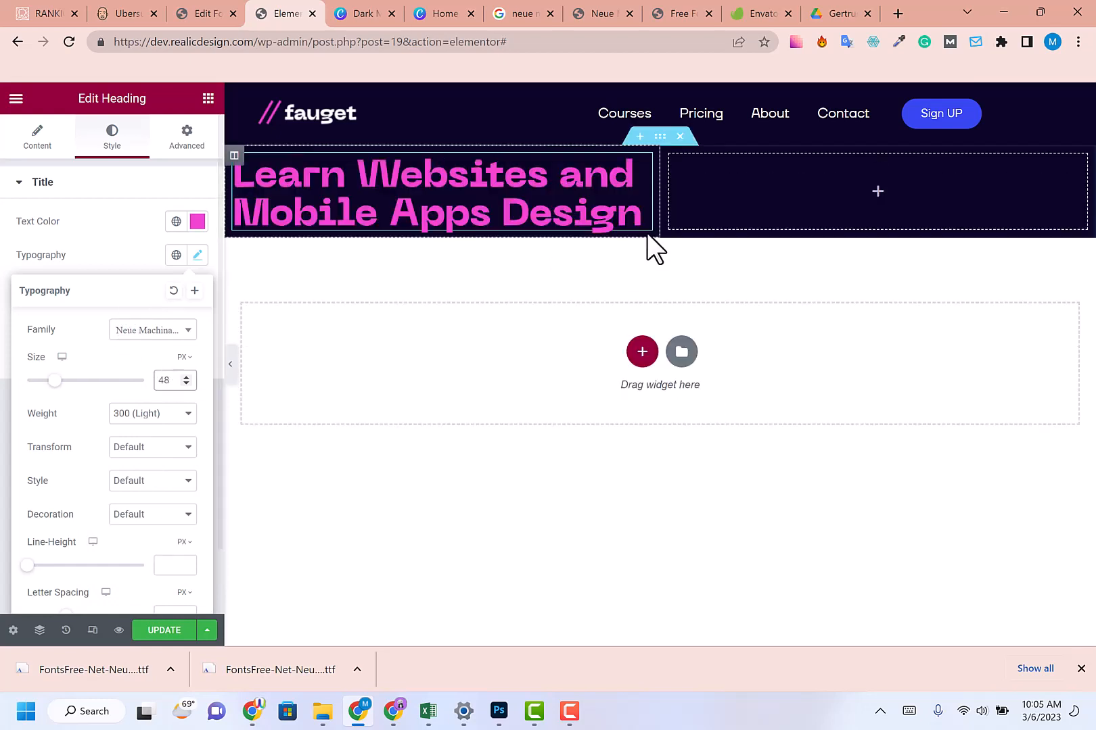
- Check the line spacing in the Canva design and set the hero heading's line height to 59 px
{"action": "left_click", "coordinate": [377, 13]}
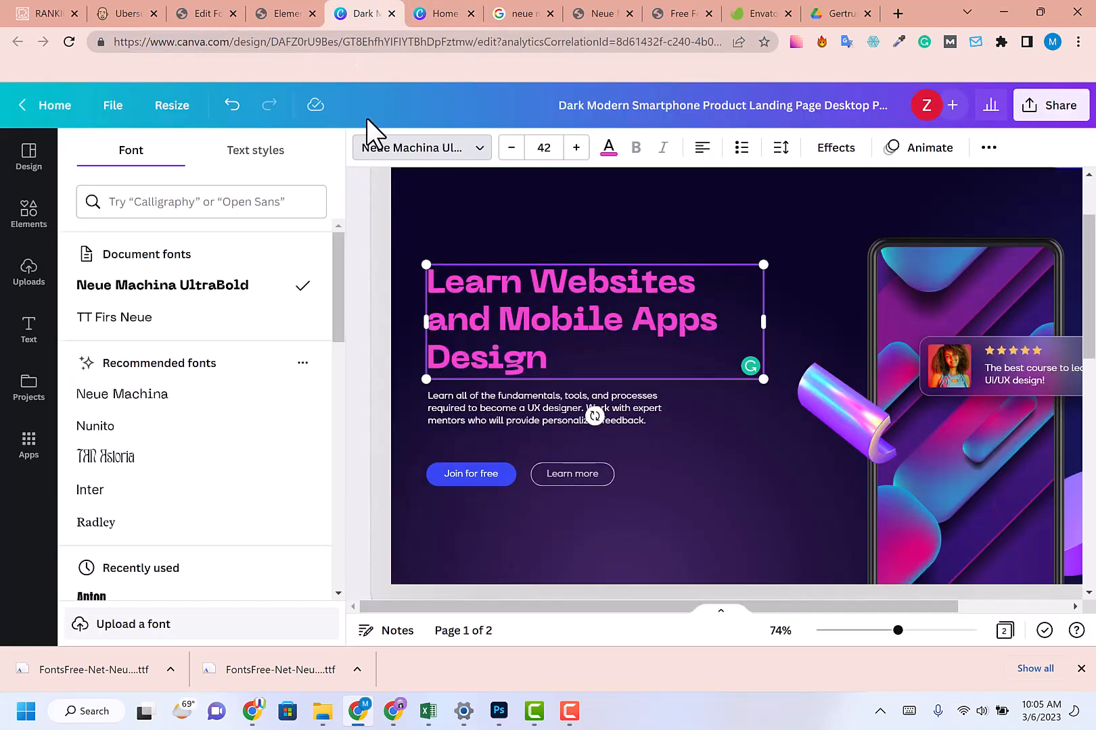
{"action": "left_click", "coordinate": [305, 9]}
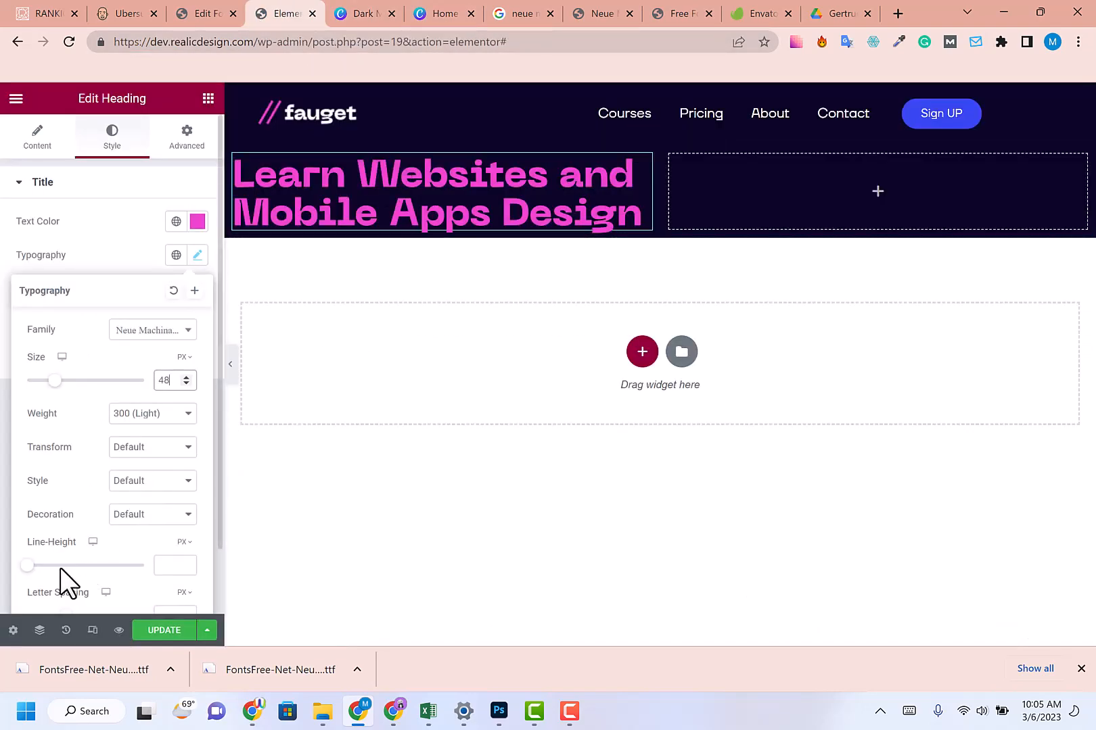
{"action": "left_click_drag", "start_coordinate": [29, 568], "coordinate": [100, 569]}
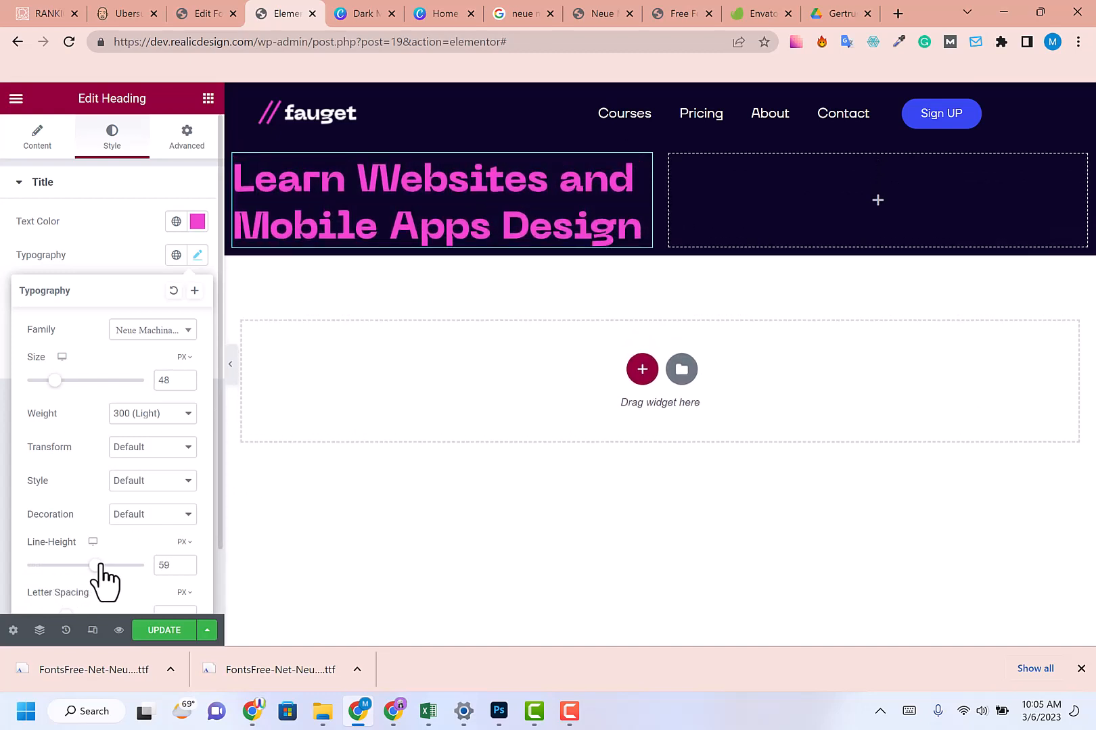
- Narrow the hero section's heading column to about 45% so the heading wraps as in the Canva design
{"action": "left_click", "coordinate": [345, 14]}
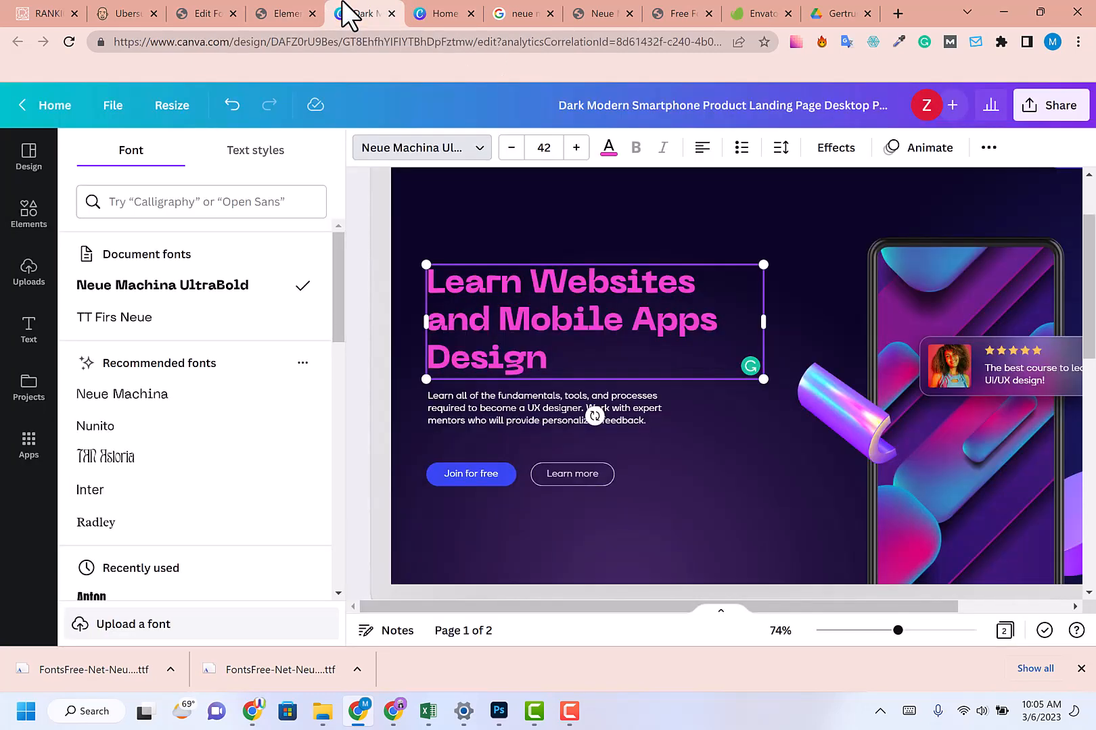
{"action": "left_click", "coordinate": [274, 6]}
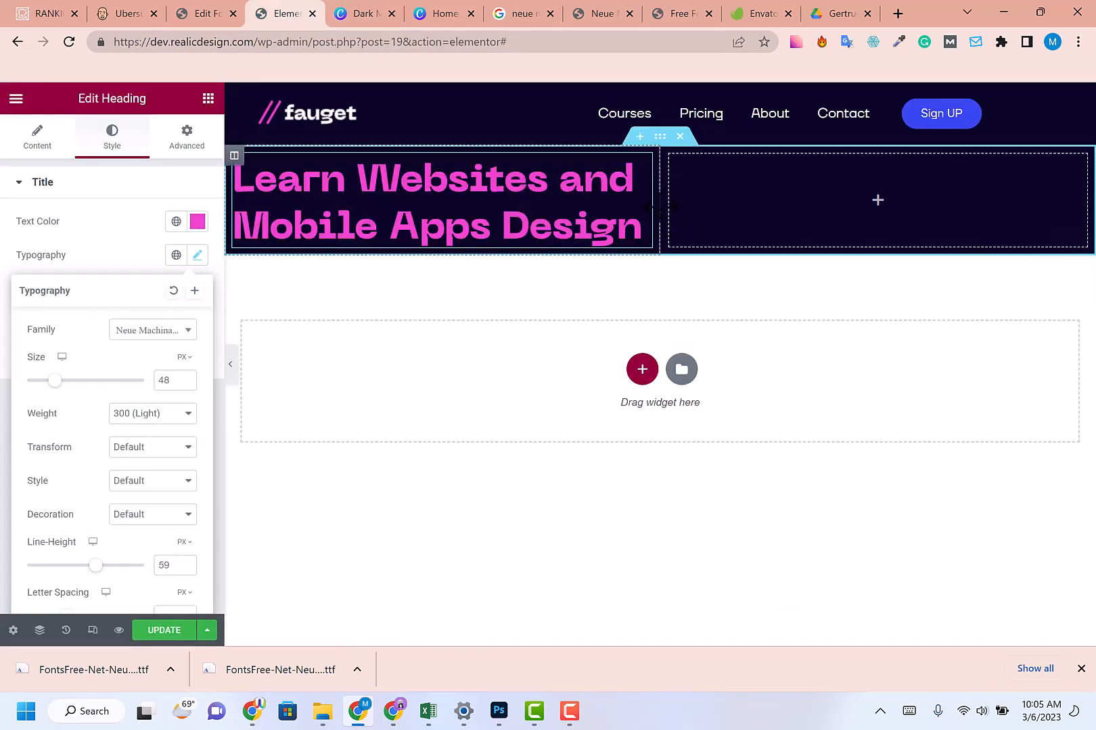
{"action": "left_click_drag", "start_coordinate": [657, 207], "coordinate": [617, 204]}
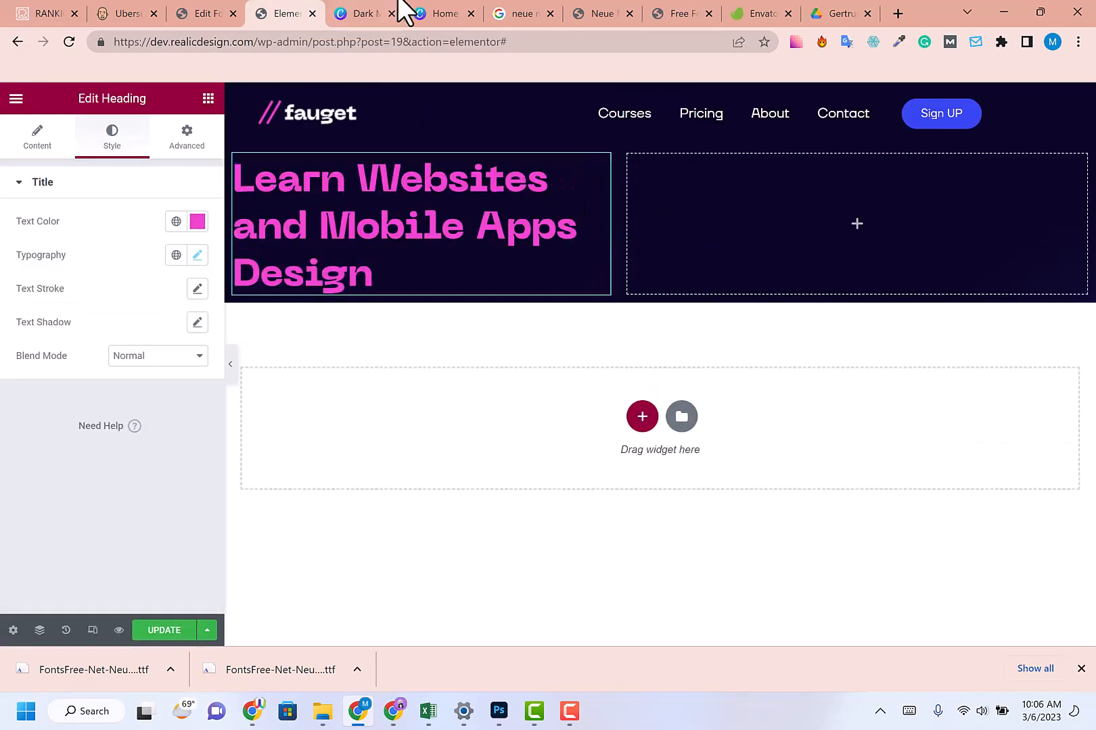
{"action": "left_click", "coordinate": [359, 4]}
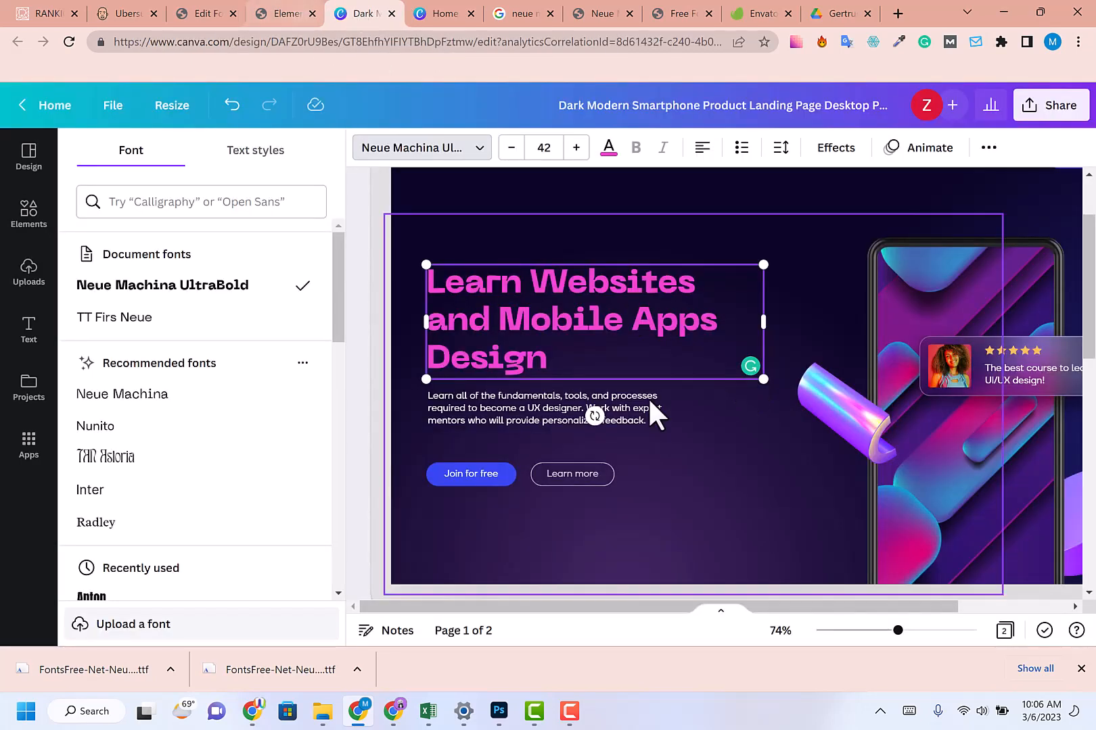
{"action": "left_click", "coordinate": [298, 12]}
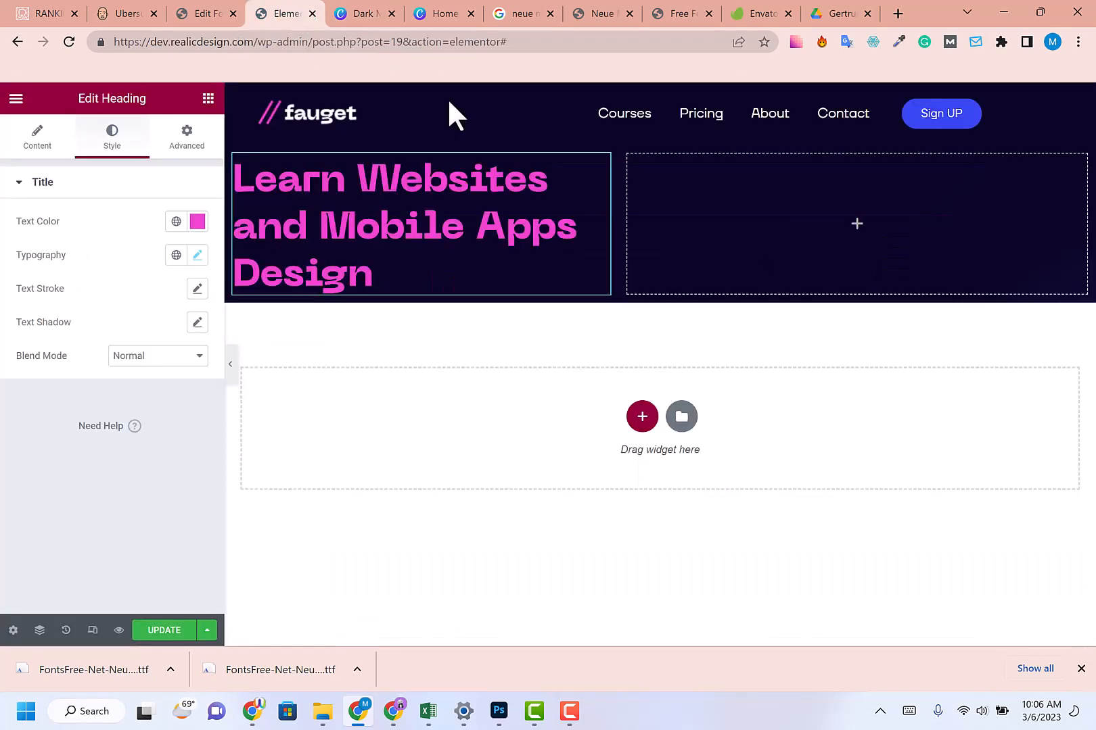
- Examine the spacing around the hero heading and below the header in the Canva design
{"action": "left_click", "coordinate": [345, 2]}
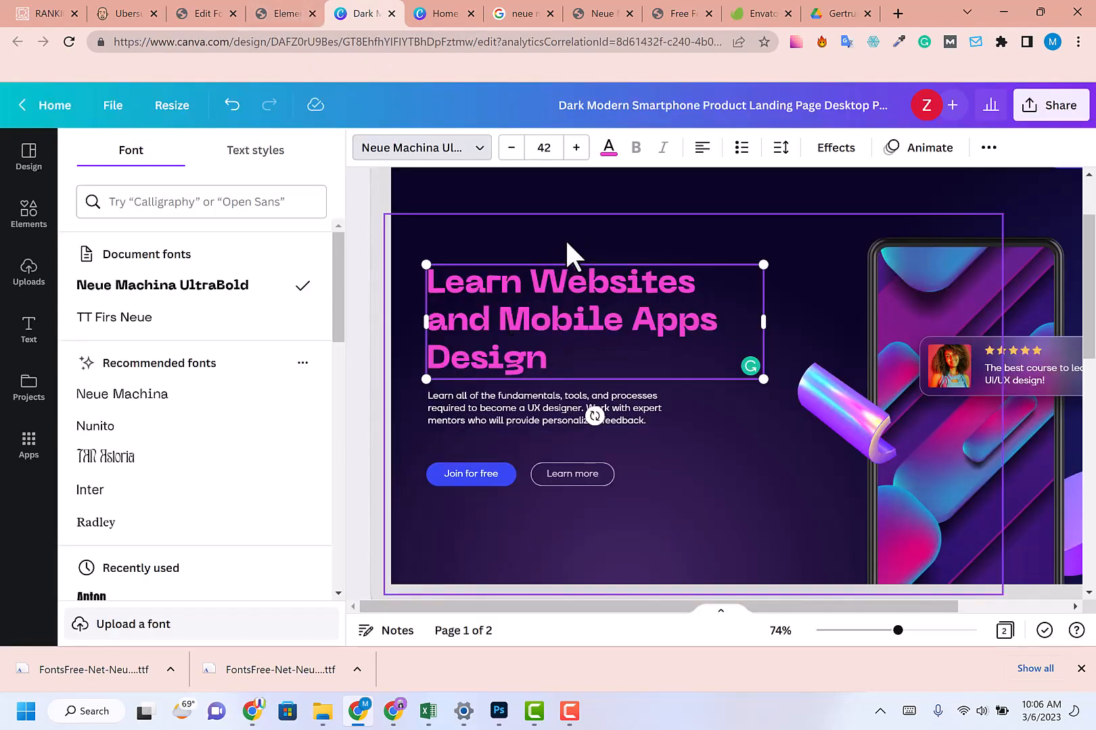
{"action": "scroll", "coordinate": [498, 306], "scroll_direction": "up", "scroll_amount": 2}
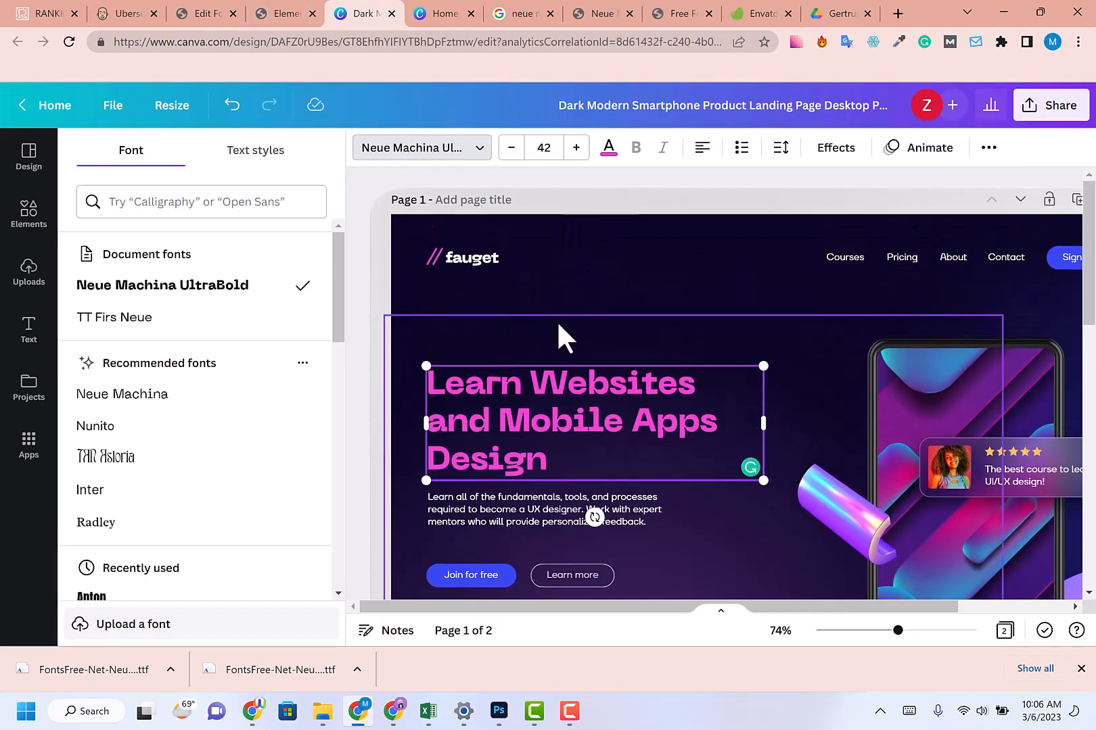
{"action": "scroll", "coordinate": [459, 275], "scroll_direction": "down", "scroll_amount": 2}
{"action": "scroll", "coordinate": [459, 275], "scroll_direction": "up", "scroll_amount": 3}
{"action": "scroll", "coordinate": [412, 241], "scroll_direction": "down", "scroll_amount": 3}
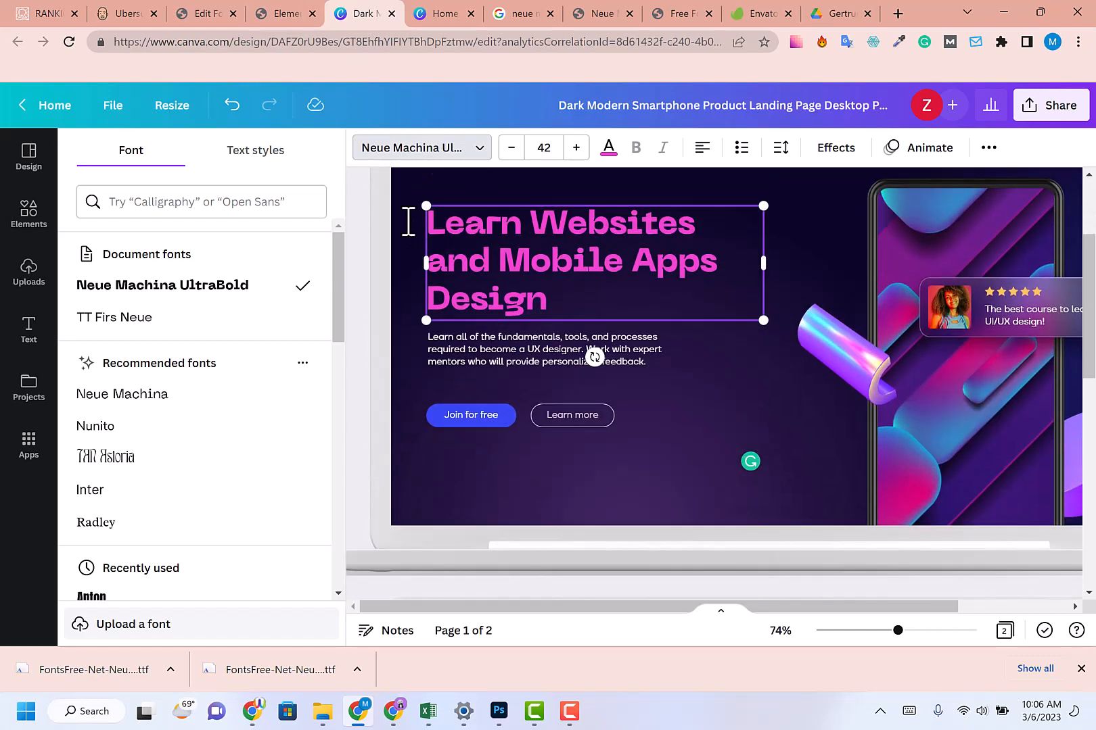
{"action": "scroll", "coordinate": [406, 219], "scroll_direction": "up", "scroll_amount": 1}
{"action": "scroll", "coordinate": [464, 299], "scroll_direction": "up", "scroll_amount": 2}
- Add a Spacer widget above the hero heading in Elementor and set its space to 94 px
{"action": "left_click", "coordinate": [289, 12]}
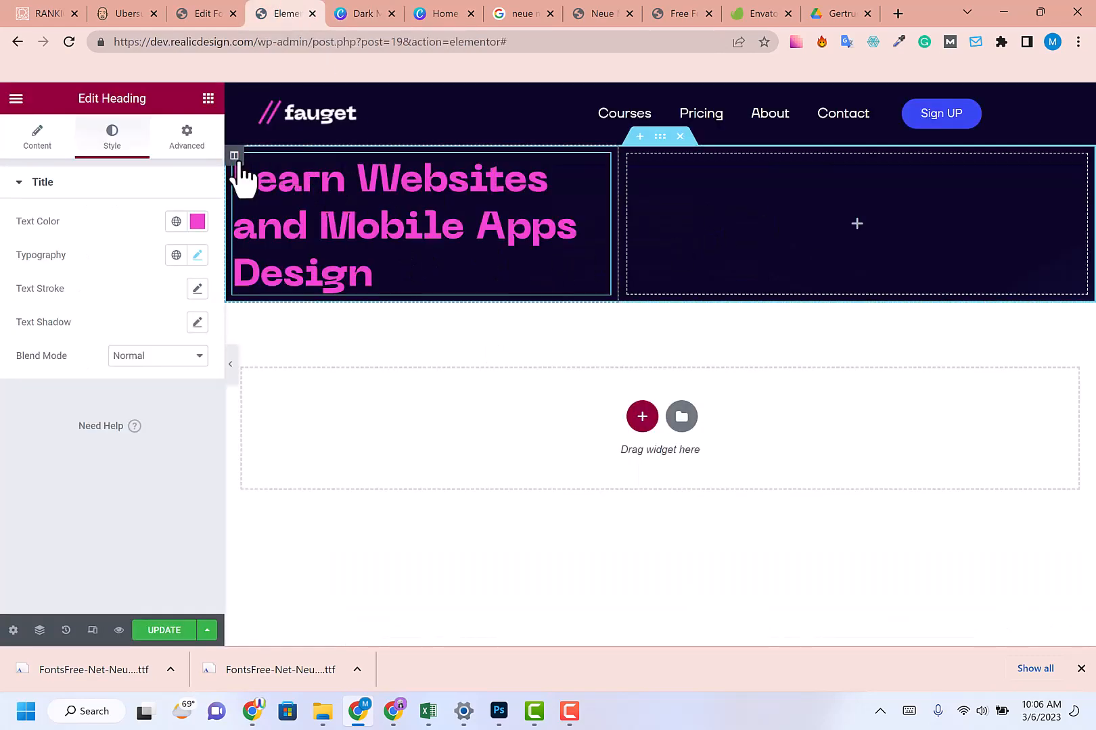
{"action": "left_click", "coordinate": [235, 156]}
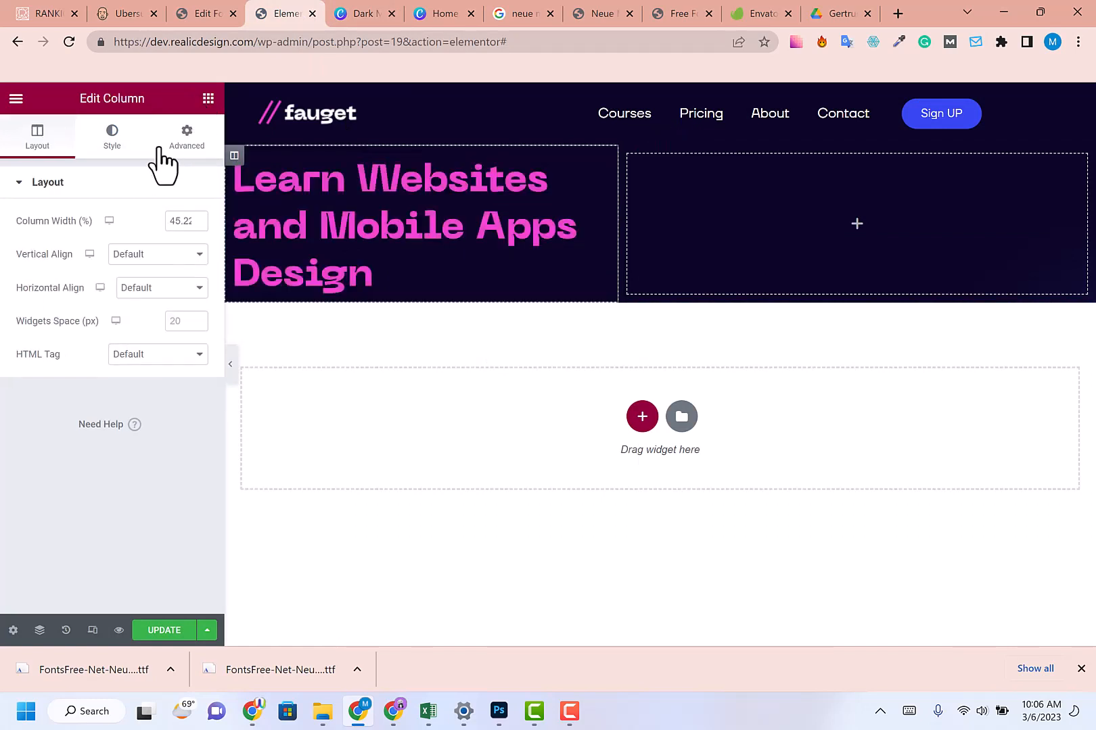
{"action": "type", "text": "s"}
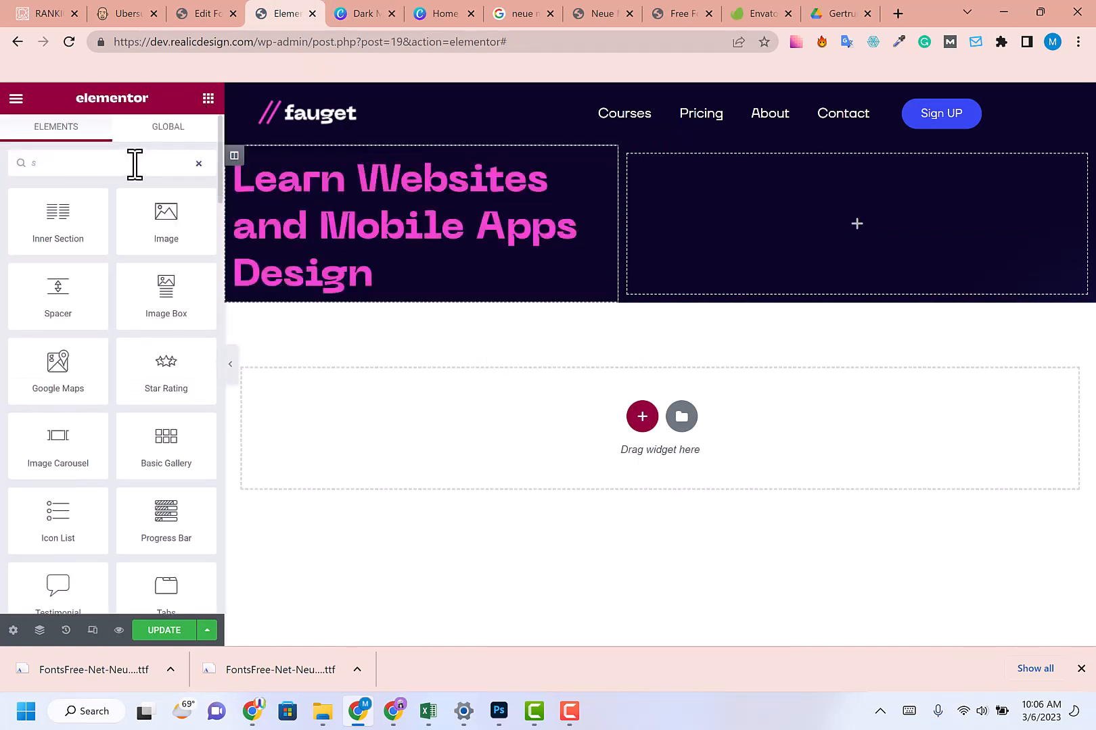
{"action": "type", "text": "pa"}
{"action": "left_click_drag", "start_coordinate": [57, 216], "coordinate": [373, 172]}
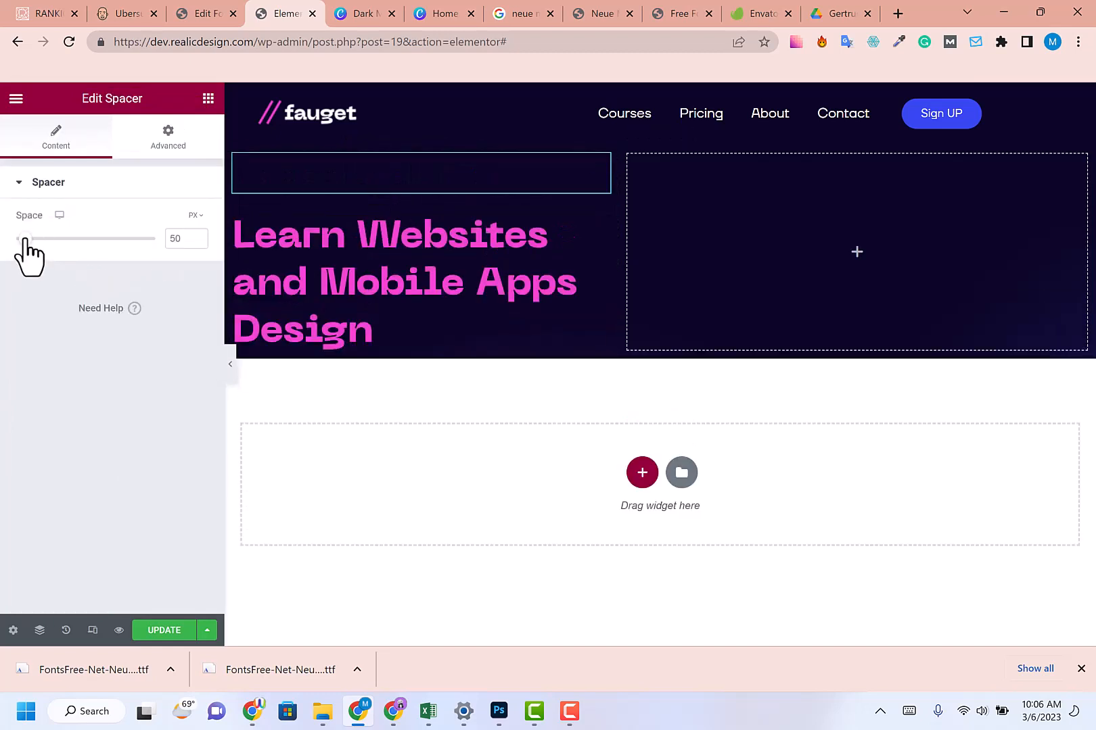
{"action": "mouse_move", "coordinate": [27, 256]}
{"action": "left_mouse_down"}
{"action": "mouse_move", "coordinate": [86, 255]}
{"action": "mouse_move", "coordinate": [5, 256]}
{"action": "mouse_move", "coordinate": [31, 259]}
{"action": "mouse_move", "coordinate": [36, 241]}
{"action": "left_mouse_up"}
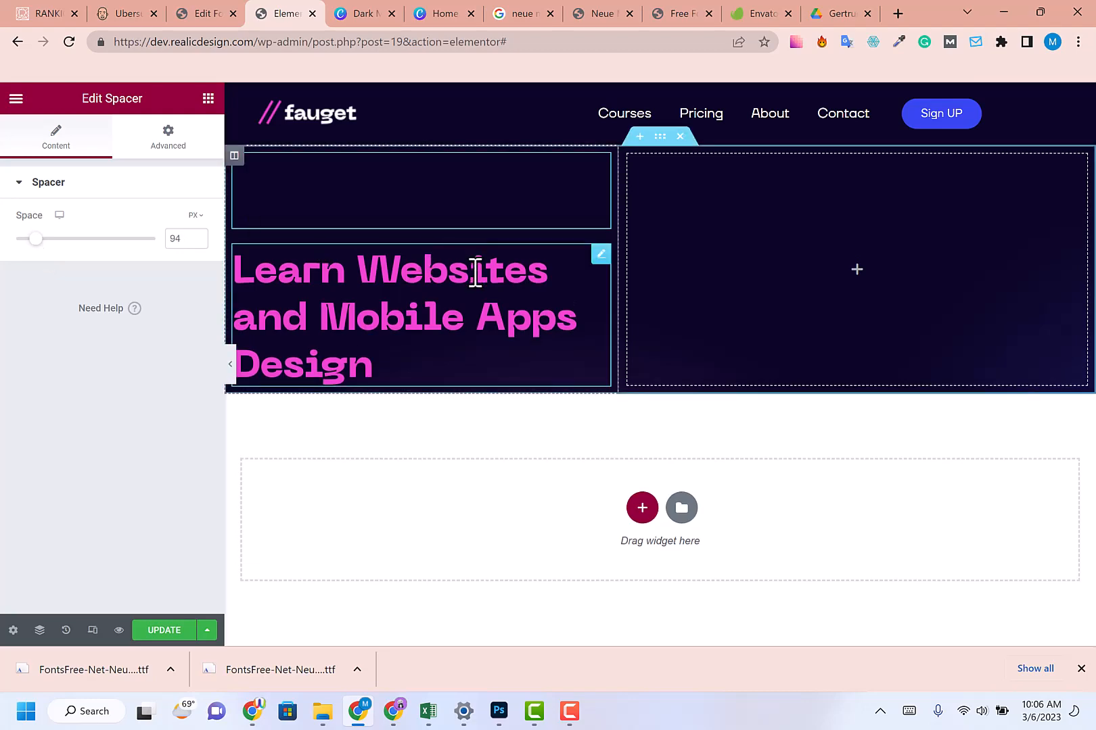
- Check the phone artwork's placement in the Canva design and add an Image widget to the empty hero column in Elementor
{"action": "left_click", "coordinate": [369, 8]}
{"action": "left_click", "coordinate": [293, 12]}
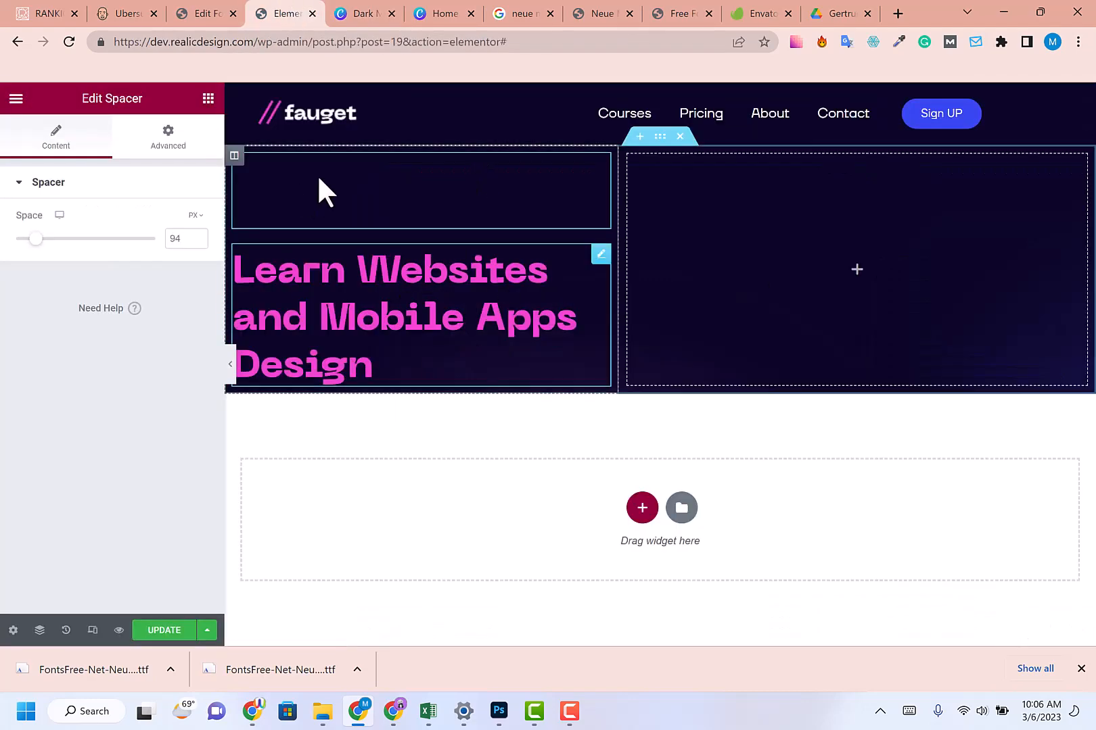
{"action": "left_click", "coordinate": [384, 13]}
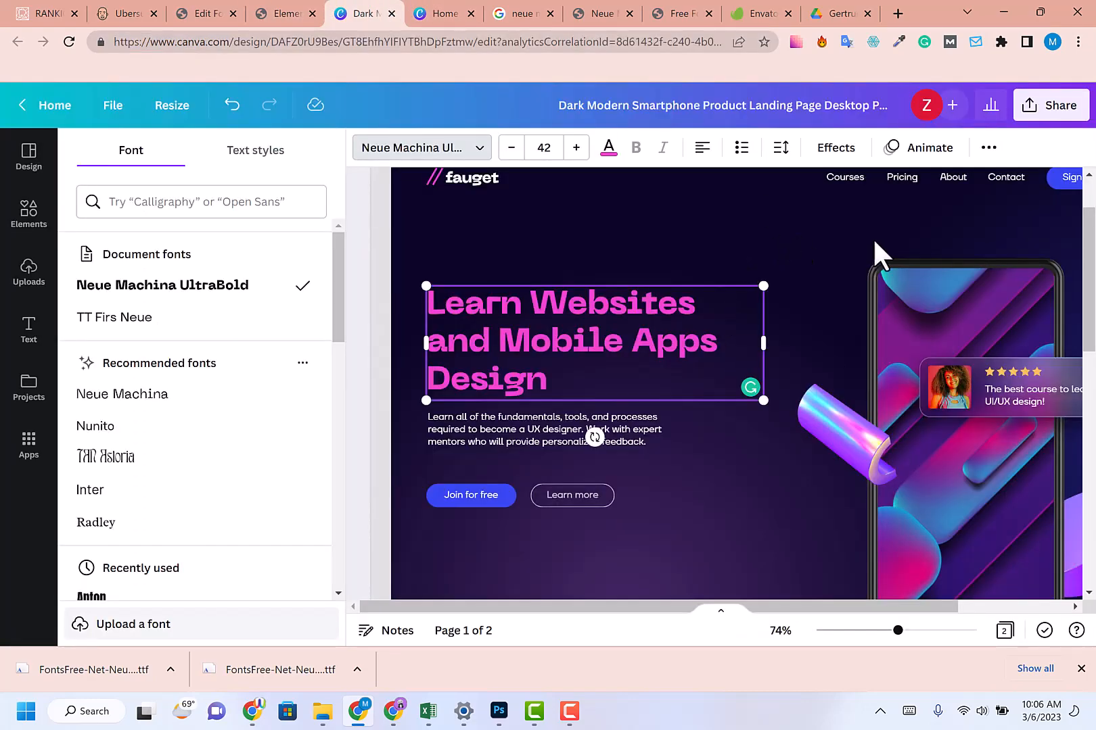
{"action": "scroll", "coordinate": [906, 379], "scroll_direction": "down", "scroll_amount": 3}
{"action": "scroll", "coordinate": [910, 298], "scroll_direction": "up", "scroll_amount": 3}
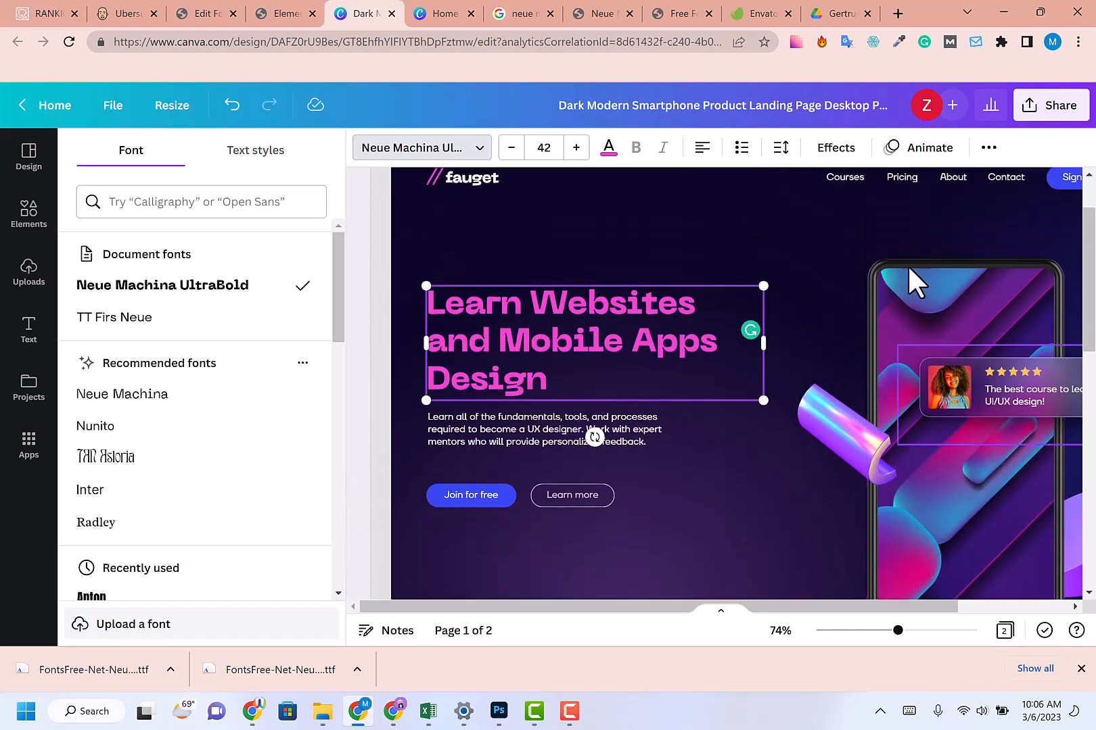
{"action": "left_click", "coordinate": [301, 14]}
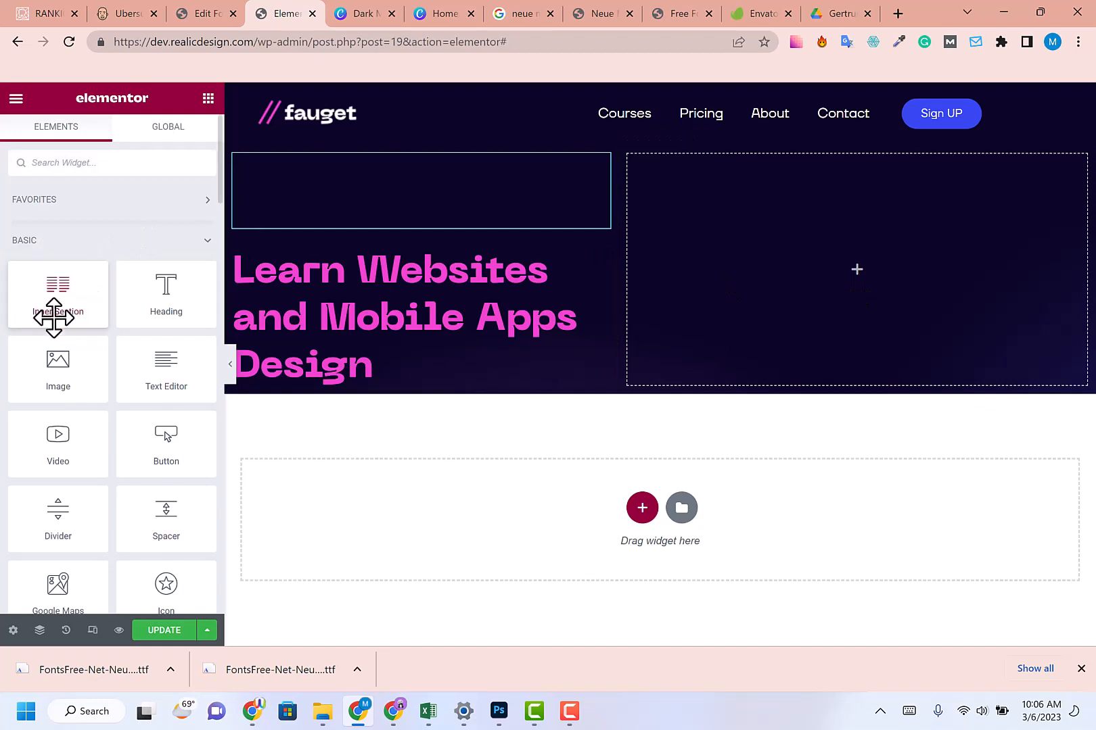
{"action": "left_click_drag", "start_coordinate": [58, 365], "coordinate": [809, 299]}
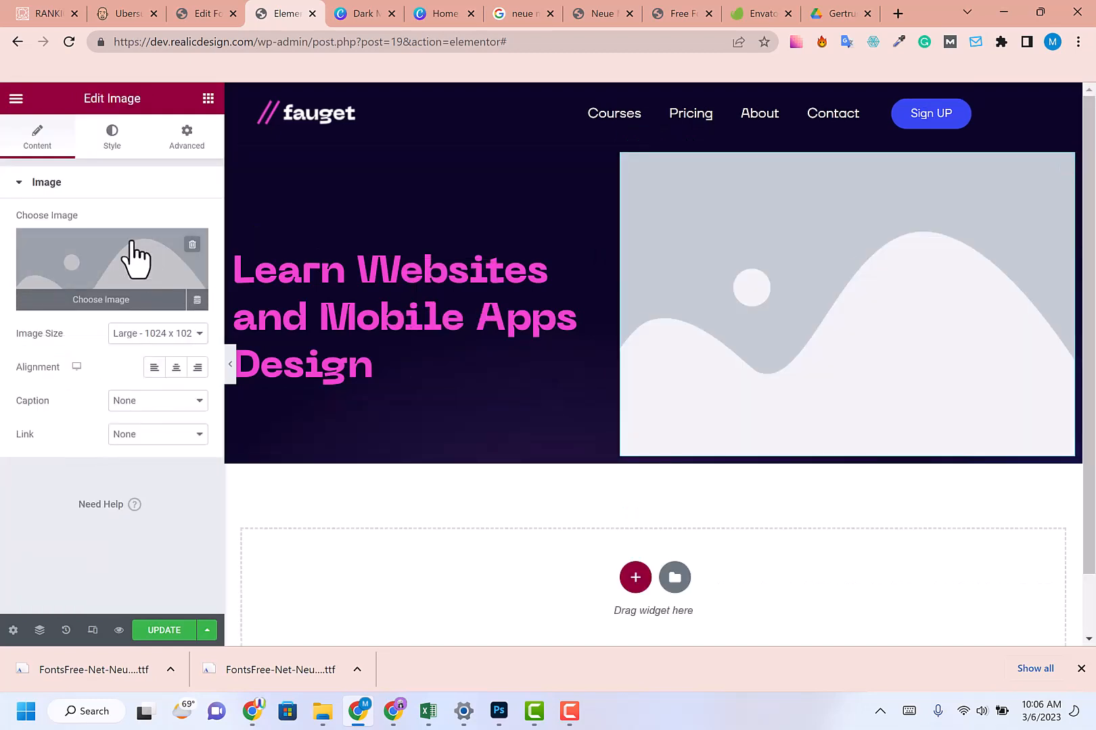
- Upload mobileimg from the Downloads folder and insert it into the hero section's Image widget
{"action": "left_click", "coordinate": [137, 260]}
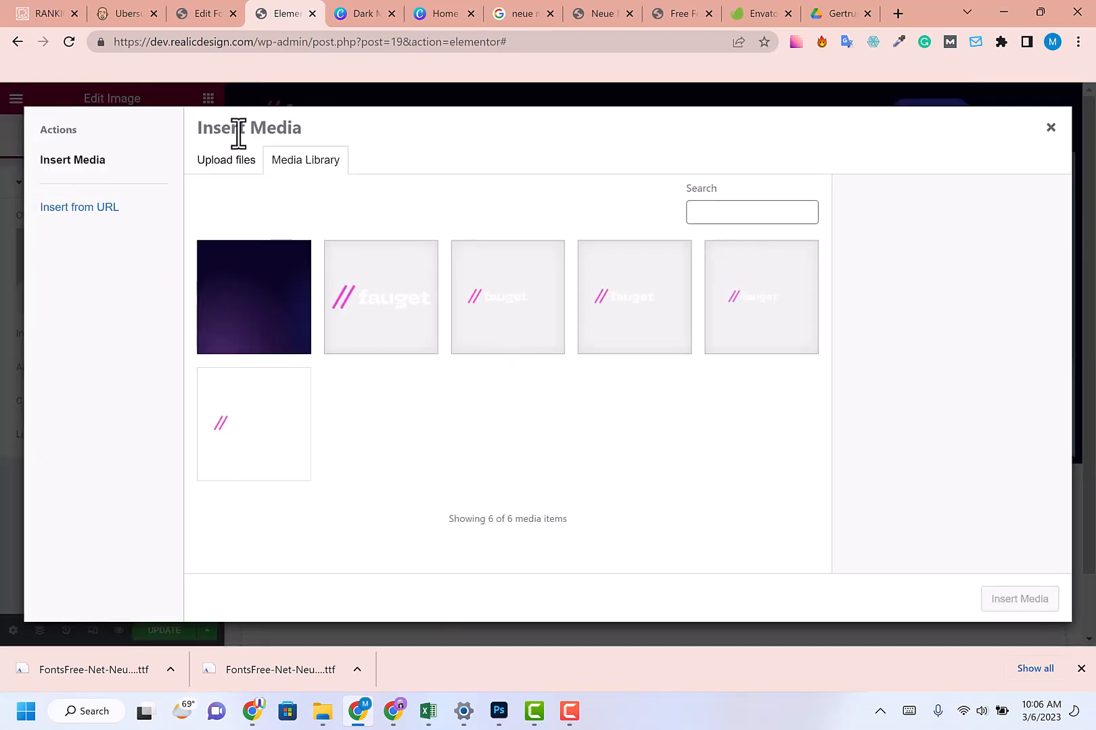
{"action": "left_click", "coordinate": [230, 162]}
{"action": "left_click", "coordinate": [598, 376]}
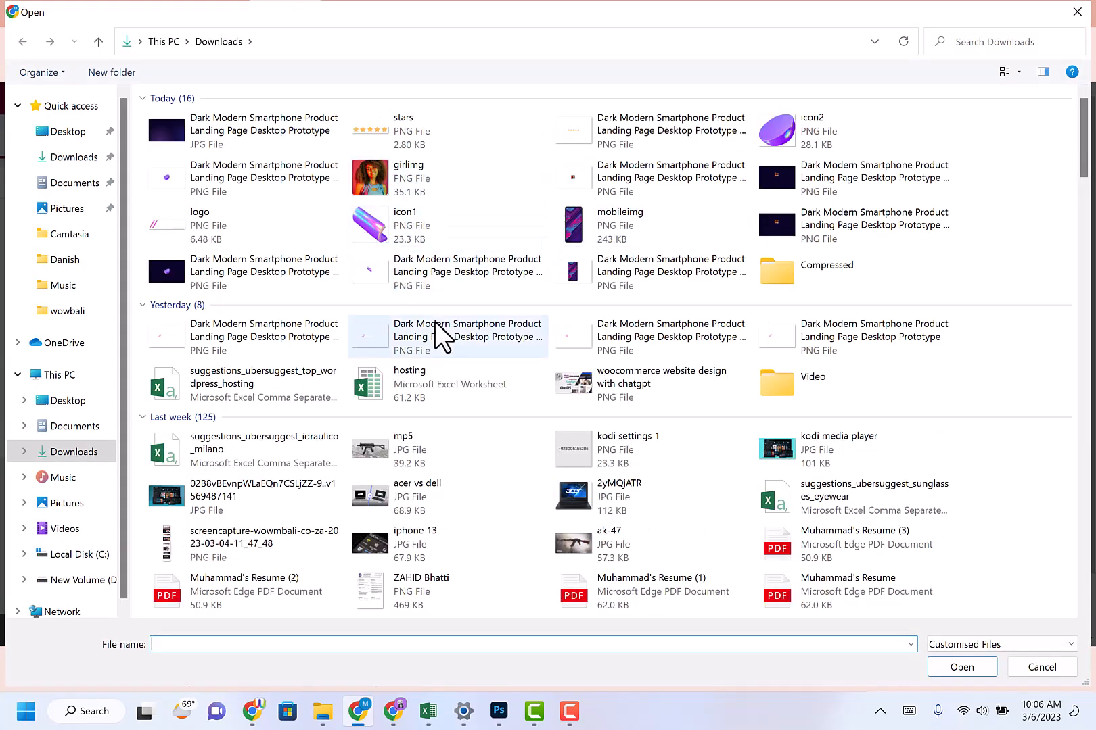
{"action": "left_click", "coordinate": [582, 234]}
{"action": "left_click", "coordinate": [971, 671]}
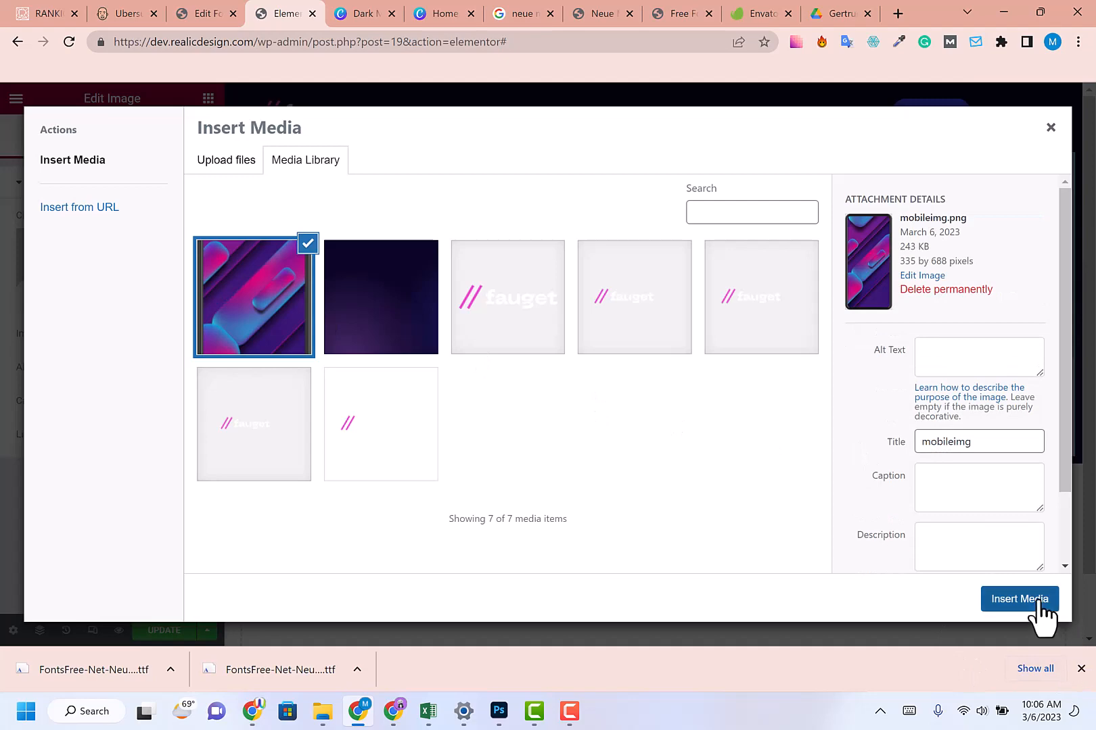
{"action": "left_click", "coordinate": [1036, 602]}
{"action": "scroll", "coordinate": [836, 305], "scroll_direction": "down", "scroll_amount": 5}
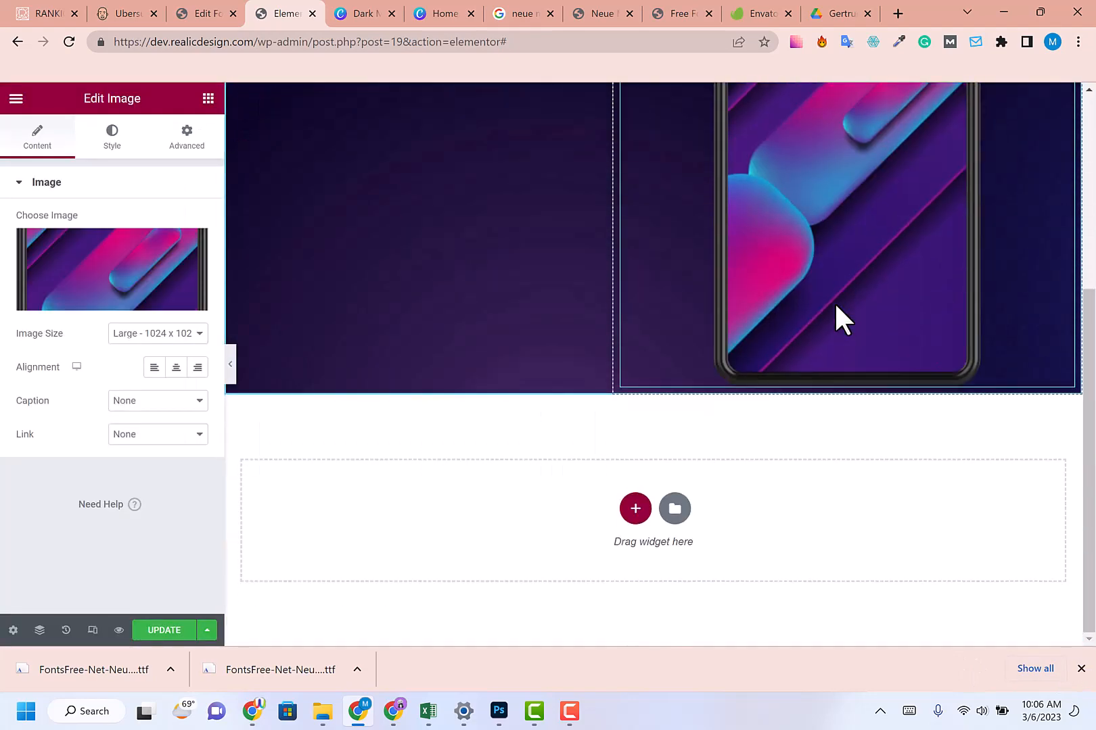
{"action": "scroll", "coordinate": [836, 305], "scroll_direction": "up", "scroll_amount": 4}
{"action": "scroll", "coordinate": [833, 302], "scroll_direction": "up", "scroll_amount": 1}
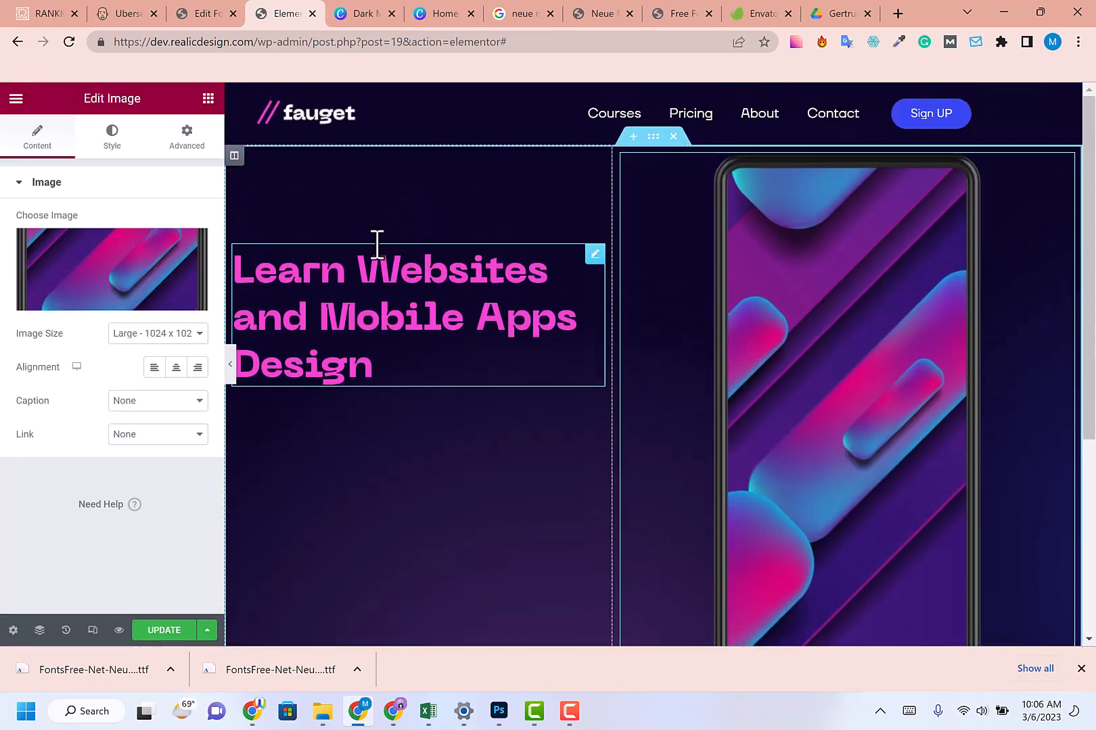
- Compare how the phone's lower edge is cut off in the Canva design with the hero section in Elementor
{"action": "left_click", "coordinate": [363, 3]}
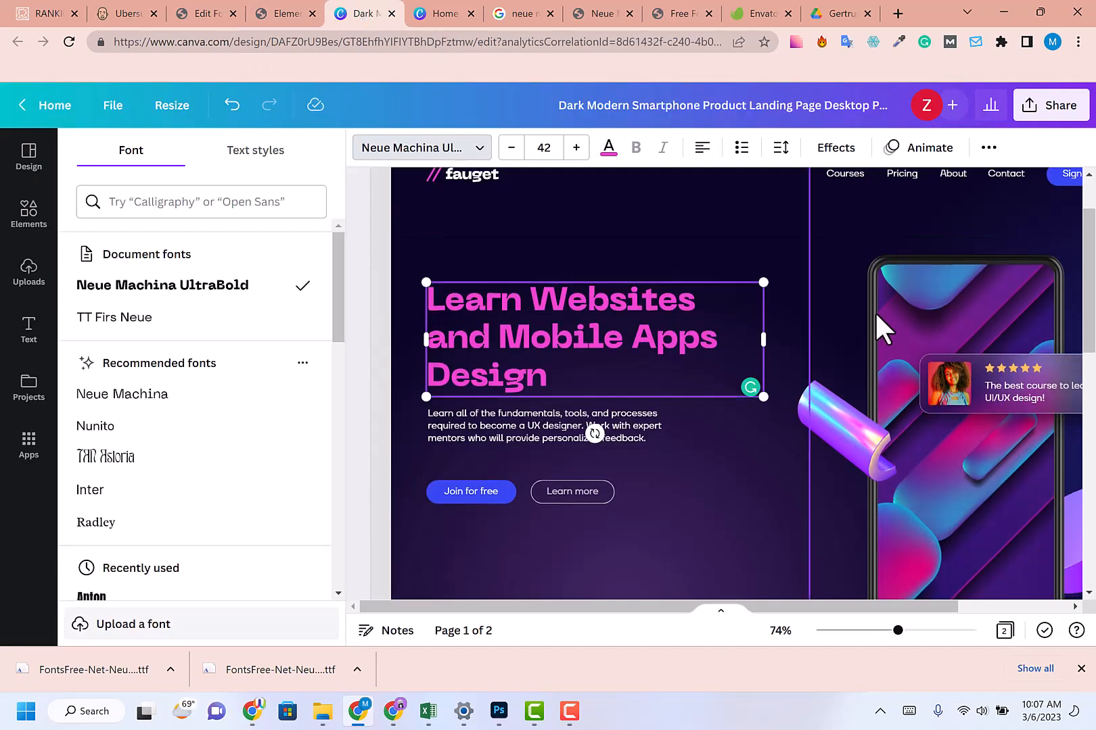
{"action": "scroll", "coordinate": [915, 445], "scroll_direction": "down", "scroll_amount": 5}
{"action": "scroll", "coordinate": [900, 447], "scroll_direction": "up", "scroll_amount": 3}
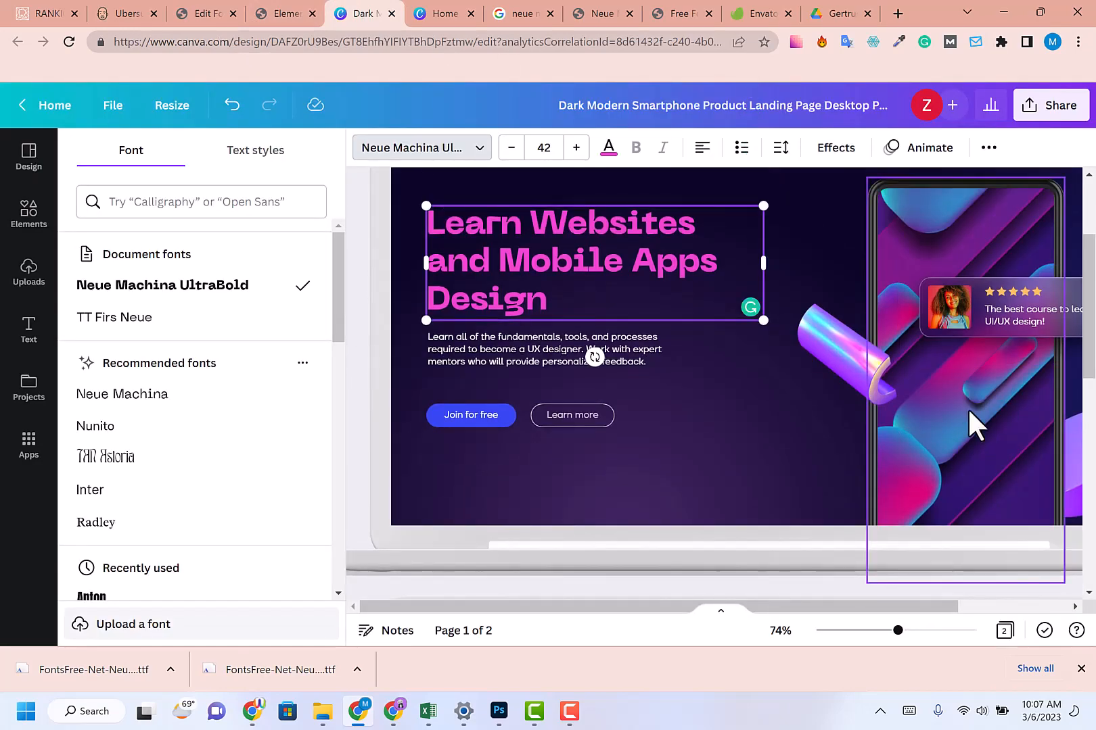
{"action": "left_click", "coordinate": [311, 11]}
{"action": "scroll", "coordinate": [782, 368], "scroll_direction": "down", "scroll_amount": 2}
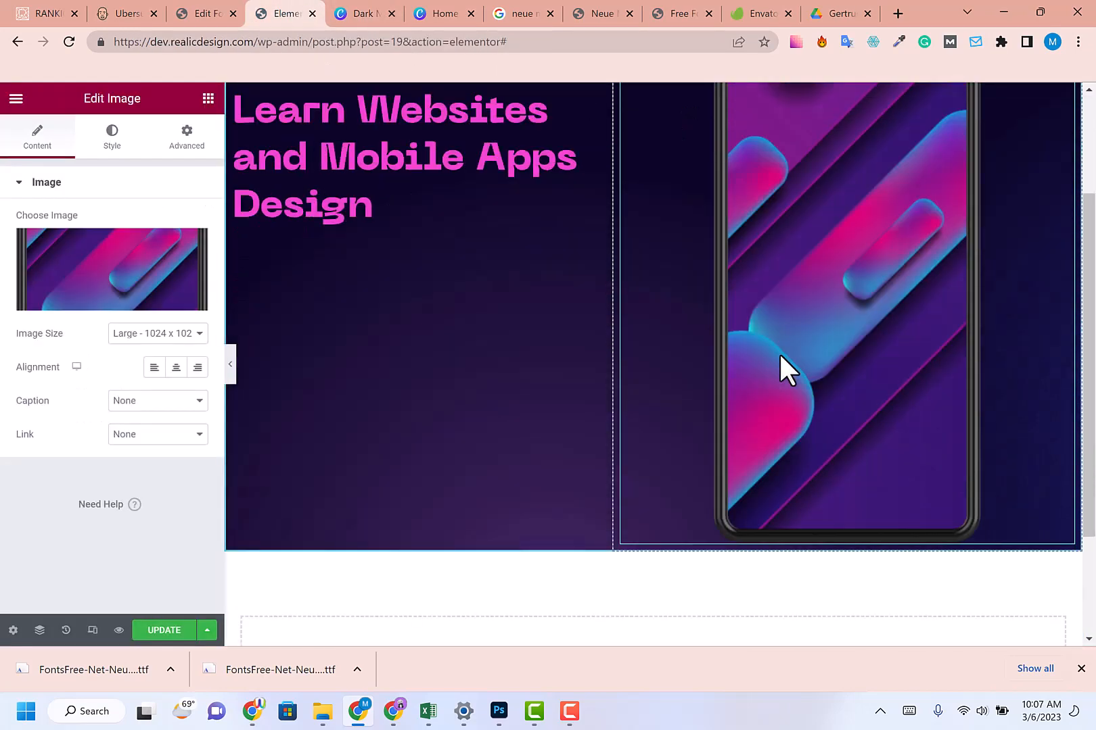
{"action": "scroll", "coordinate": [780, 356], "scroll_direction": "up", "scroll_amount": 2}
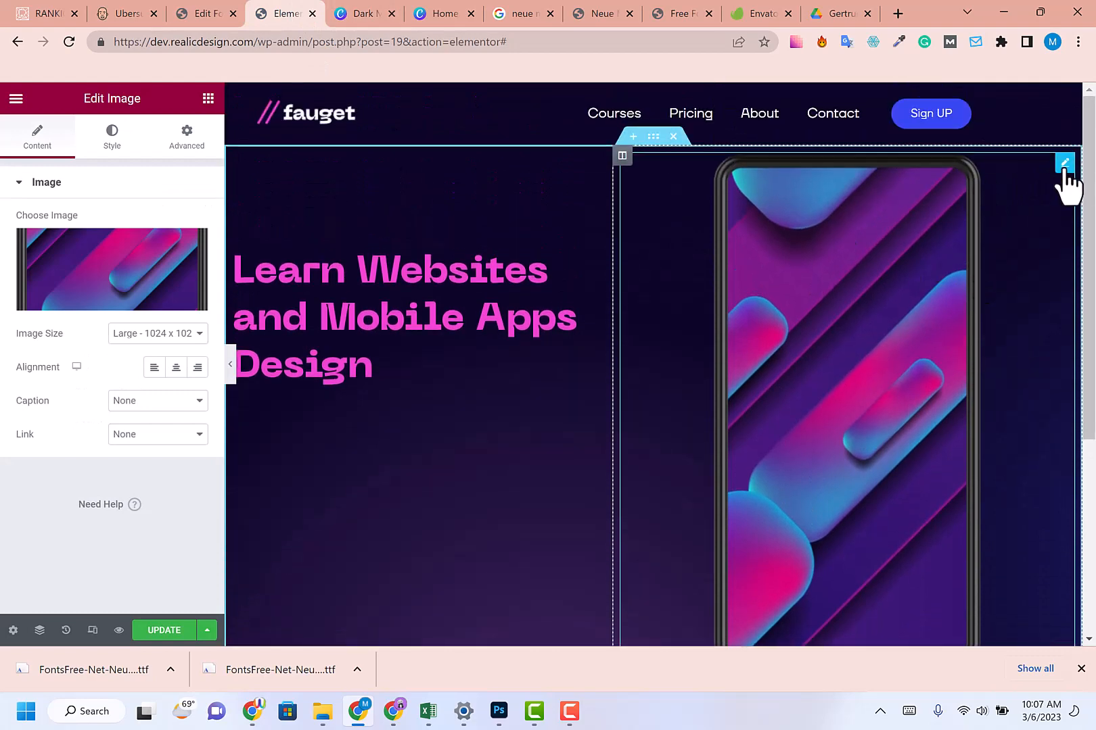
- Set the phone image's bottom margin to -30 px so it extends past the hero section's lower edge
{"action": "left_click", "coordinate": [196, 139]}
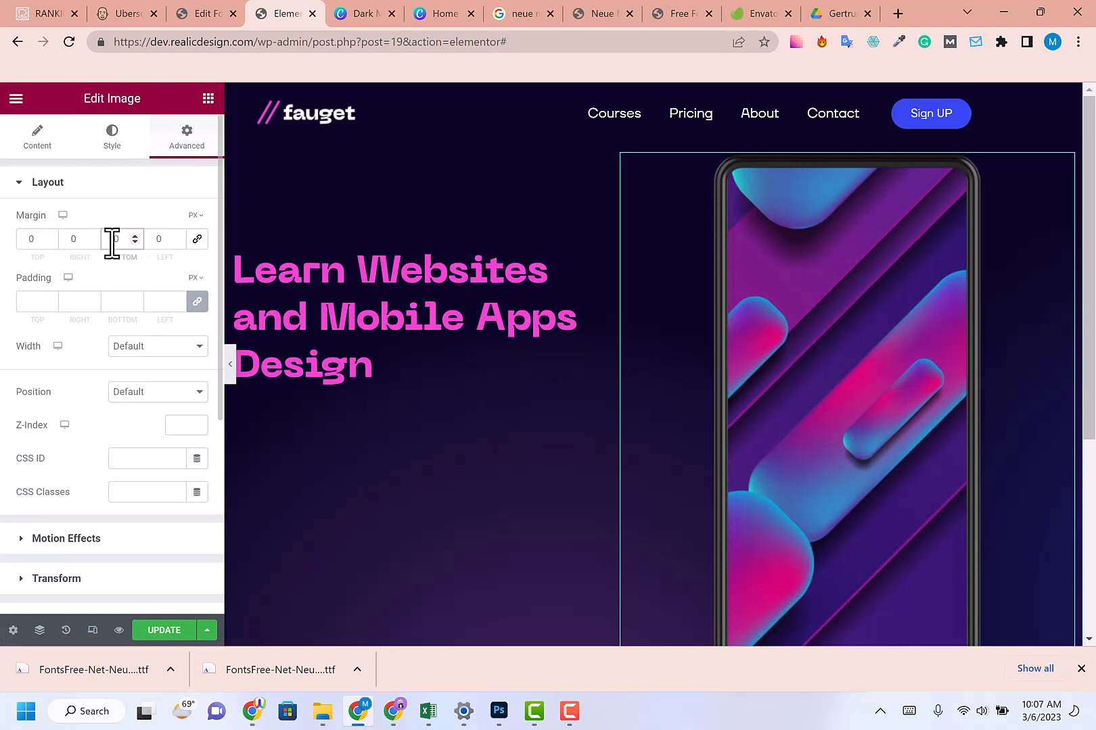
{"action": "scroll", "coordinate": [775, 312], "scroll_direction": "down", "scroll_amount": 5}
{"action": "scroll", "coordinate": [771, 312], "scroll_direction": "up", "scroll_amount": 3}
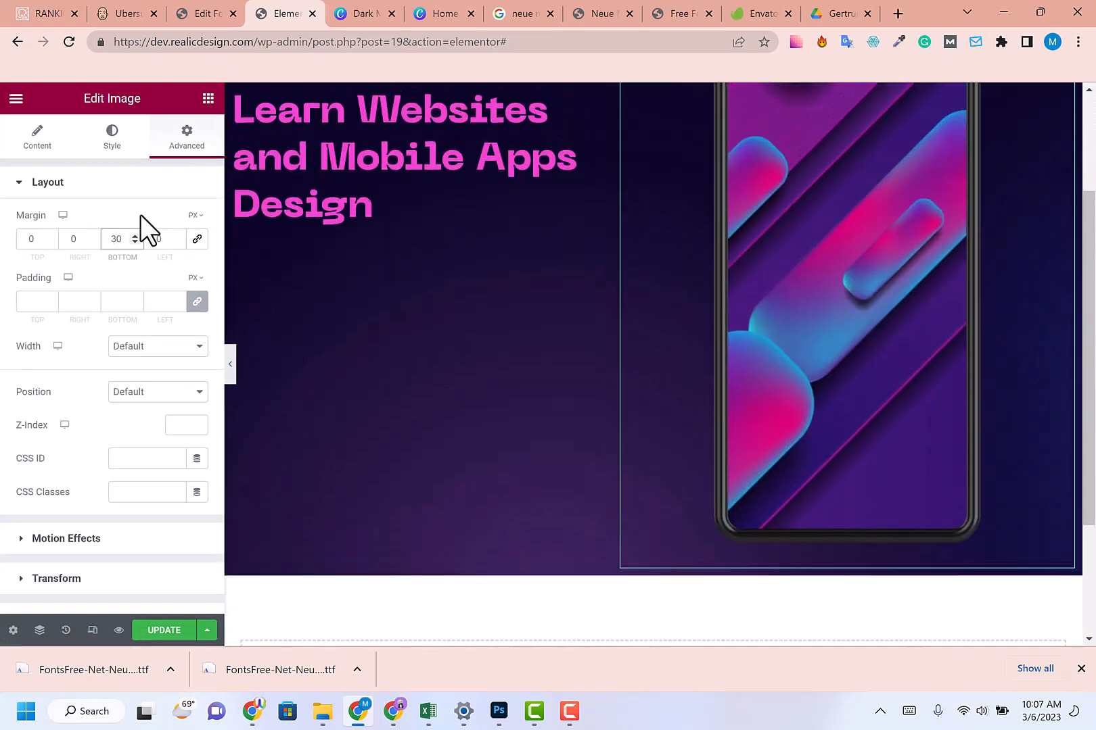
{"action": "type", "text": "8"}
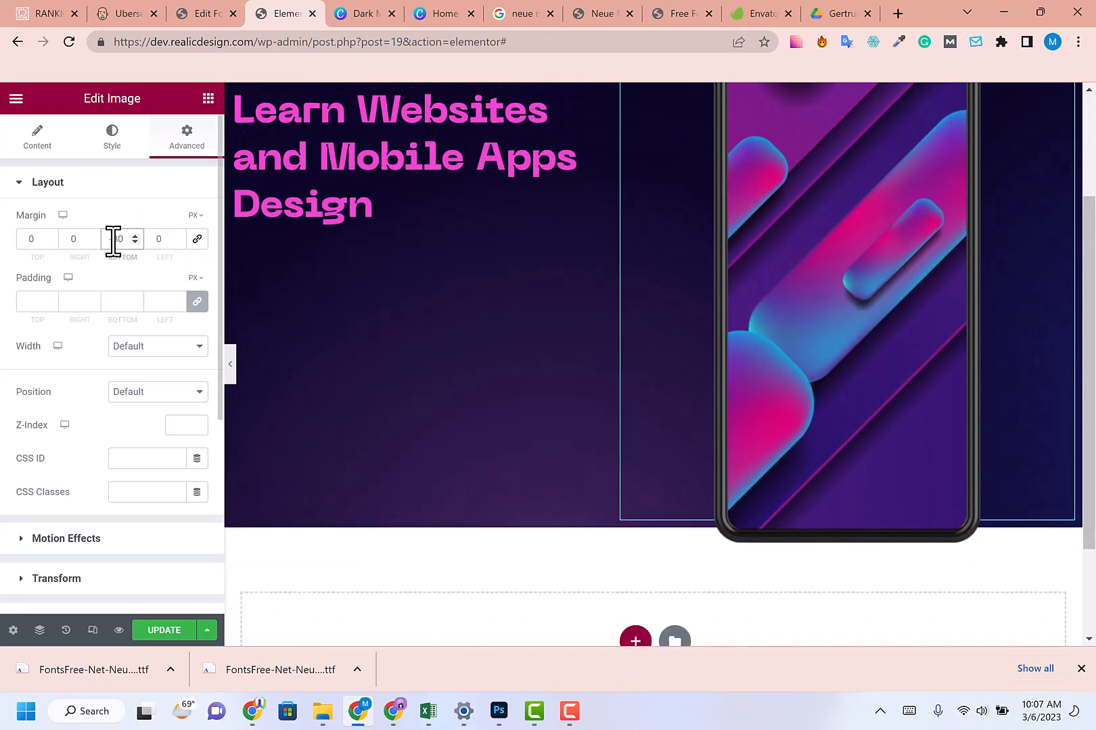
{"action": "scroll", "coordinate": [919, 477], "scroll_direction": "down", "scroll_amount": 1}
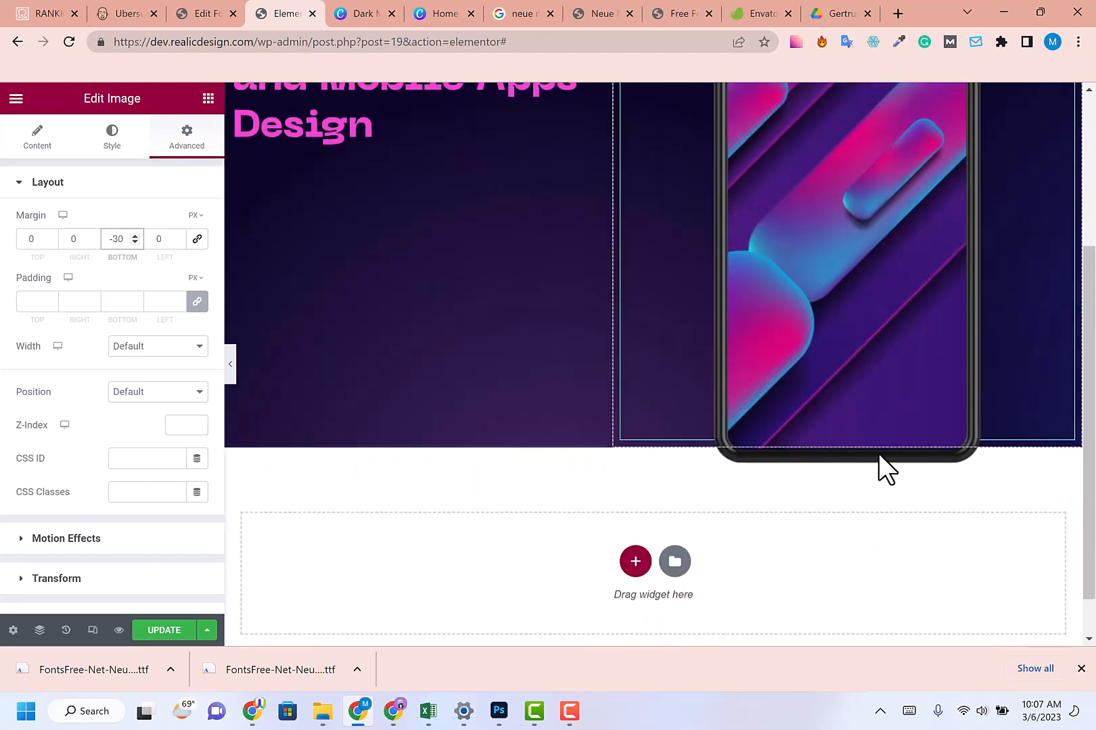
{"action": "scroll", "coordinate": [831, 441], "scroll_direction": "up", "scroll_amount": 3}
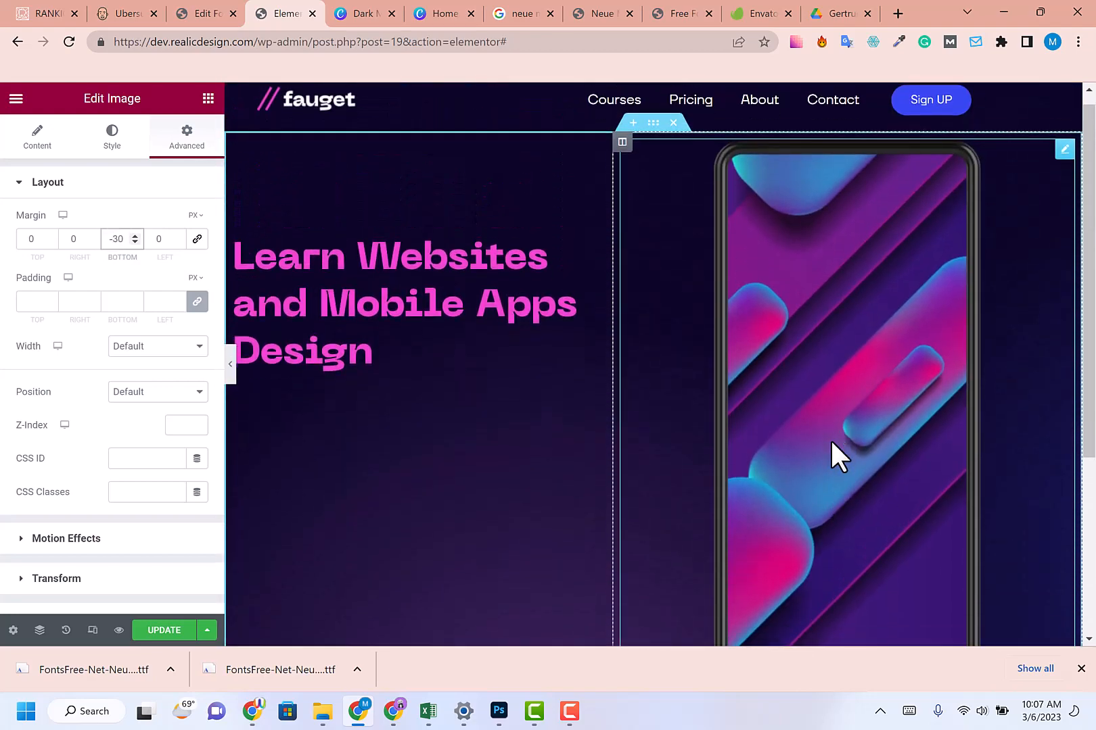
- Examine how the phone image overlaps the lower boundary of the hero section
{"action": "scroll", "coordinate": [919, 508], "scroll_direction": "down", "scroll_amount": 3}
{"action": "scroll", "coordinate": [785, 441], "scroll_direction": "up", "scroll_amount": 2}
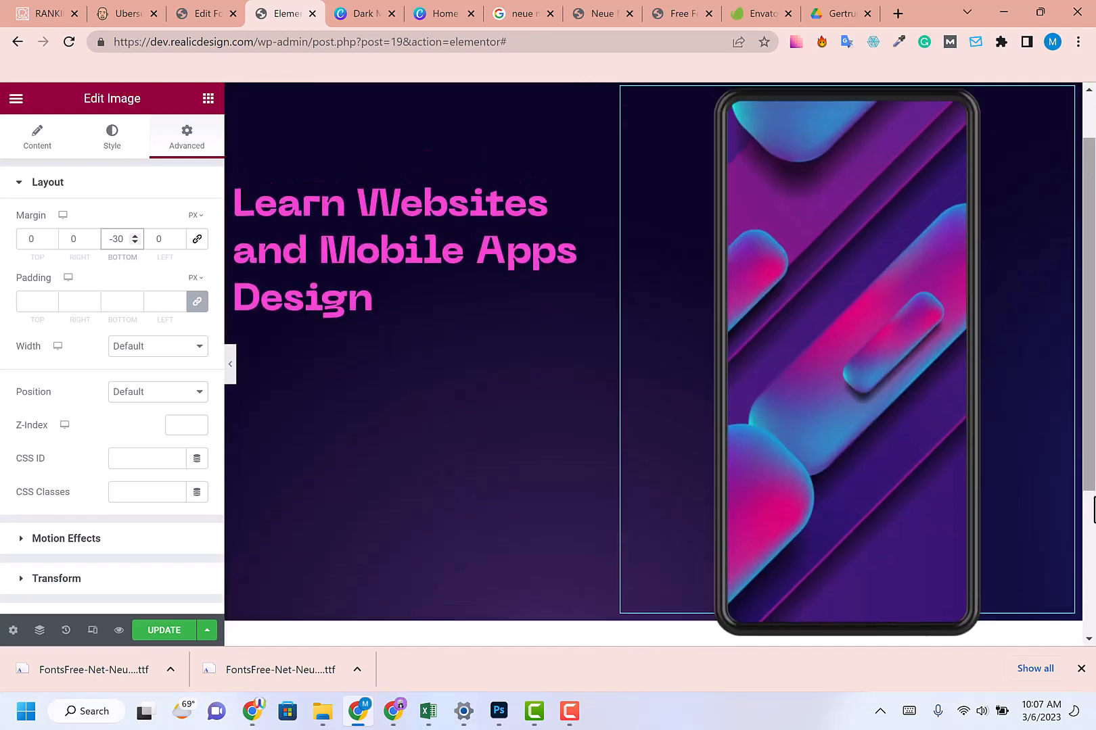
{"action": "scroll", "coordinate": [889, 474], "scroll_direction": "down", "scroll_amount": 3}
{"action": "scroll", "coordinate": [900, 465], "scroll_direction": "up", "scroll_amount": 4}
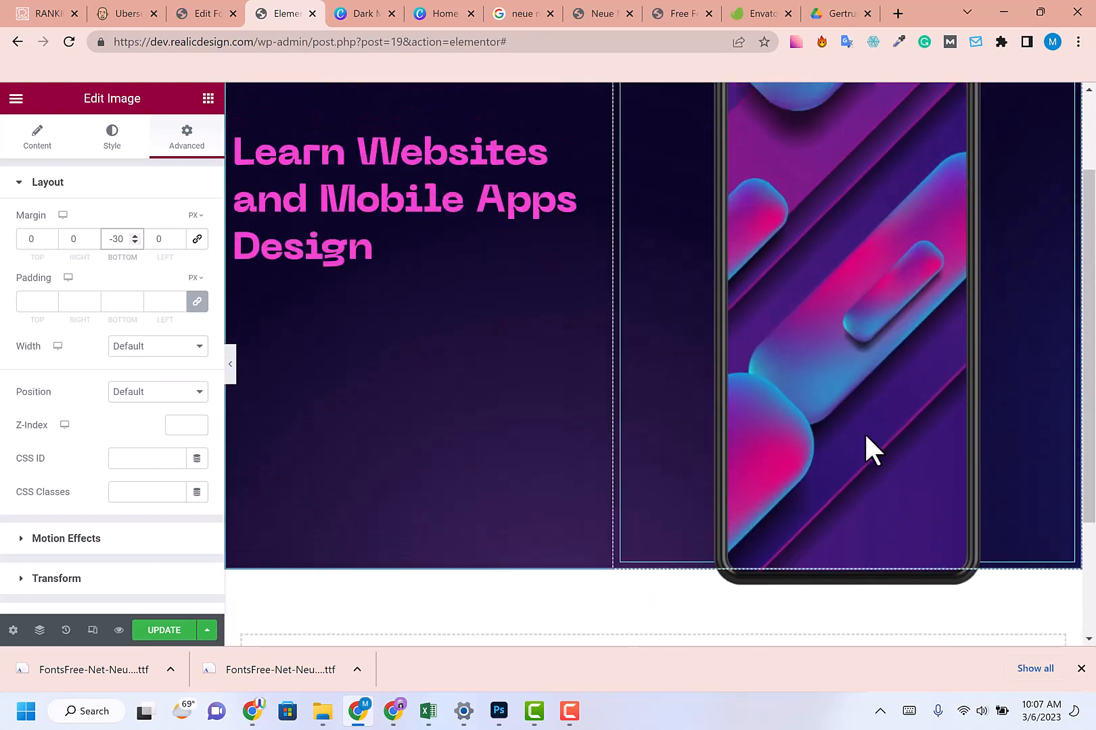
{"action": "scroll", "coordinate": [866, 436], "scroll_direction": "down", "scroll_amount": 2}
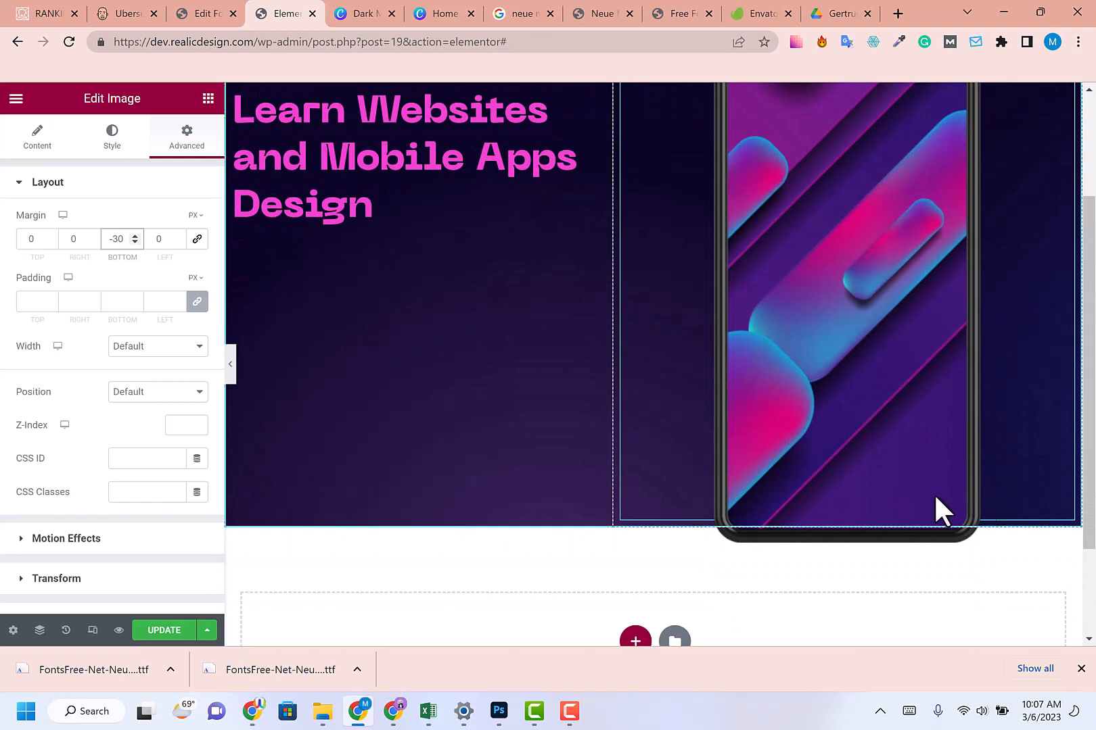
{"action": "scroll", "coordinate": [845, 497], "scroll_direction": "down", "scroll_amount": 2}
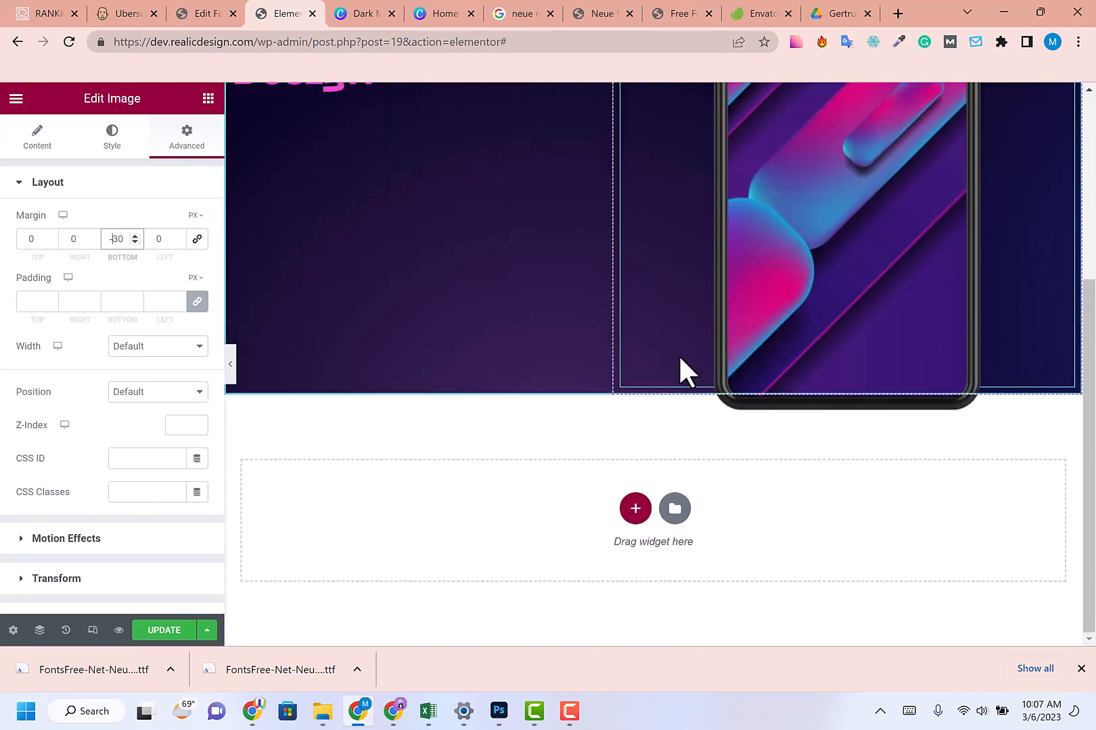
{"action": "scroll", "coordinate": [727, 508], "scroll_direction": "up", "scroll_amount": 2}
{"action": "scroll", "coordinate": [654, 519], "scroll_direction": "down", "scroll_amount": 2}
- Add a single-column section below the hero and give it a classic background colour of #FFFFFF
{"action": "left_click", "coordinate": [641, 514]}
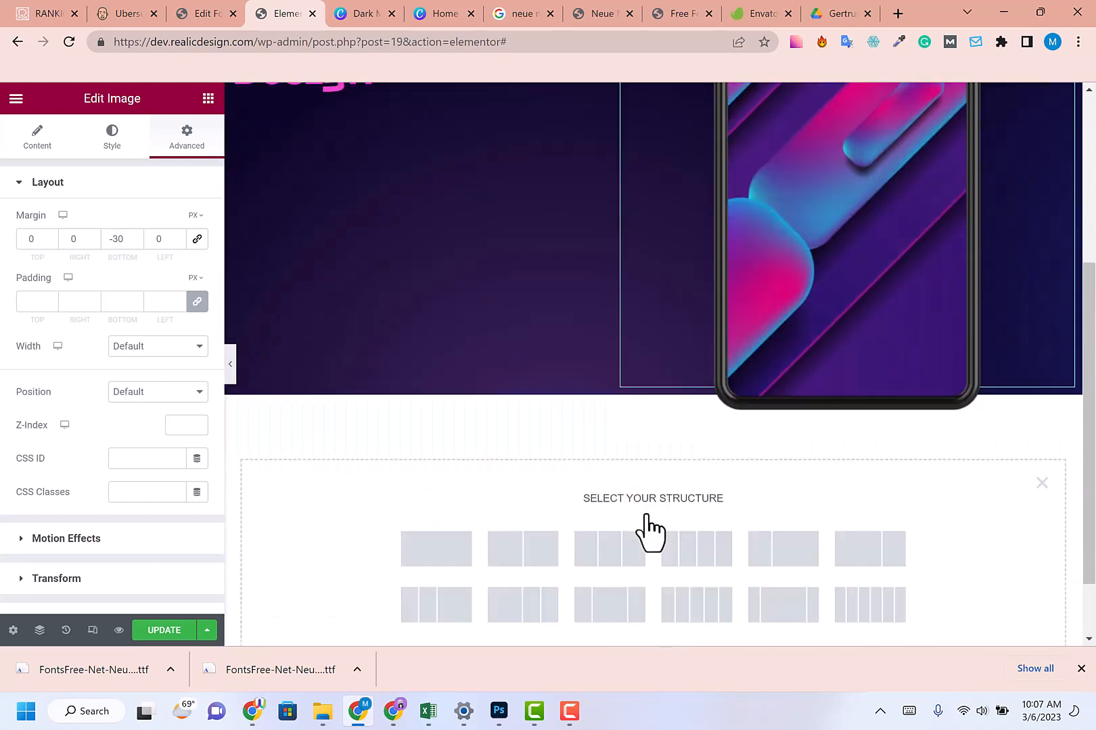
{"action": "left_click", "coordinate": [464, 558]}
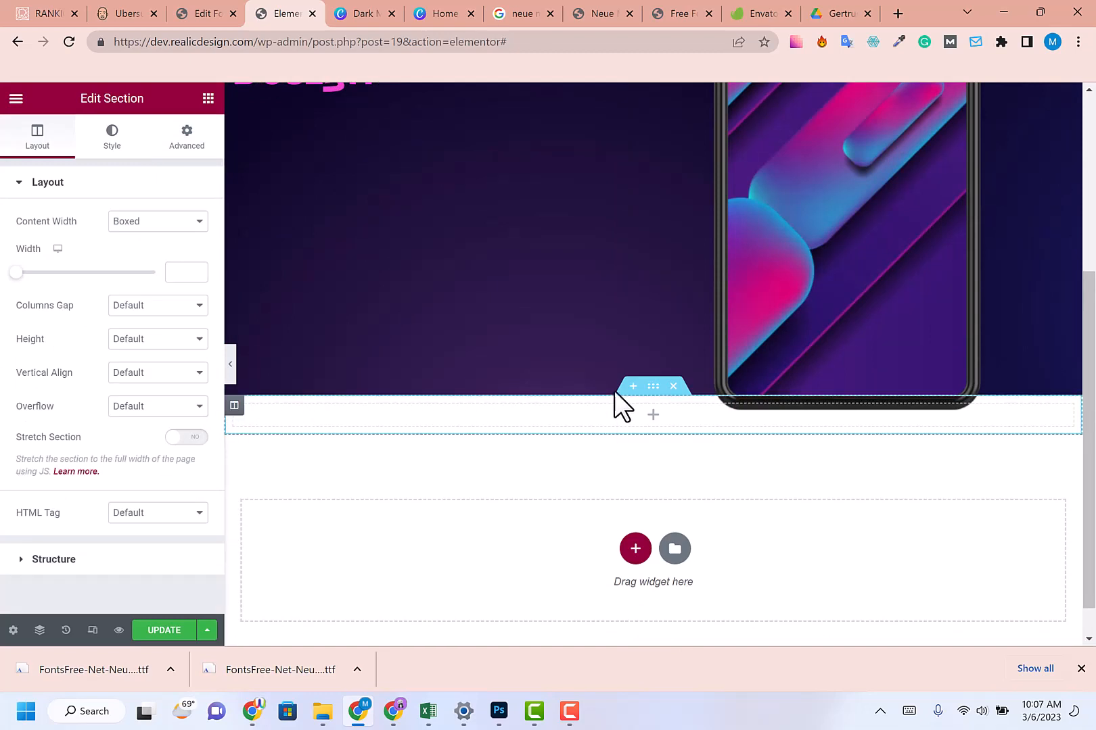
{"action": "left_click", "coordinate": [112, 133]}
{"action": "left_click", "coordinate": [191, 156]}
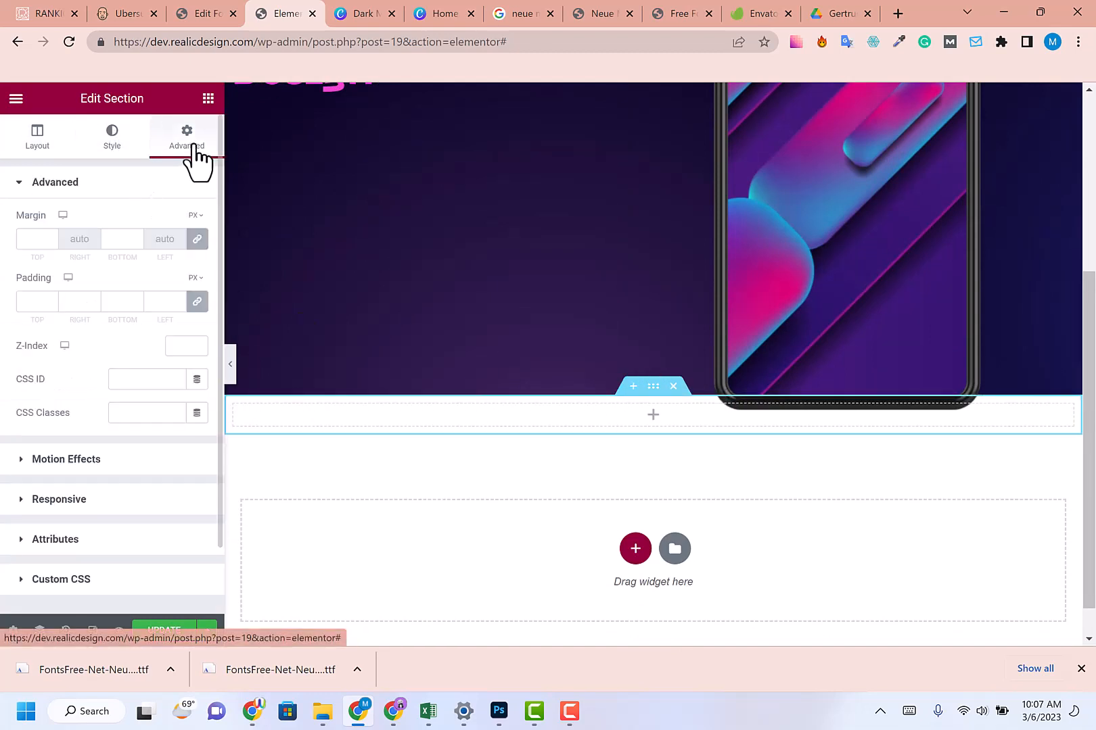
{"action": "left_click", "coordinate": [121, 144]}
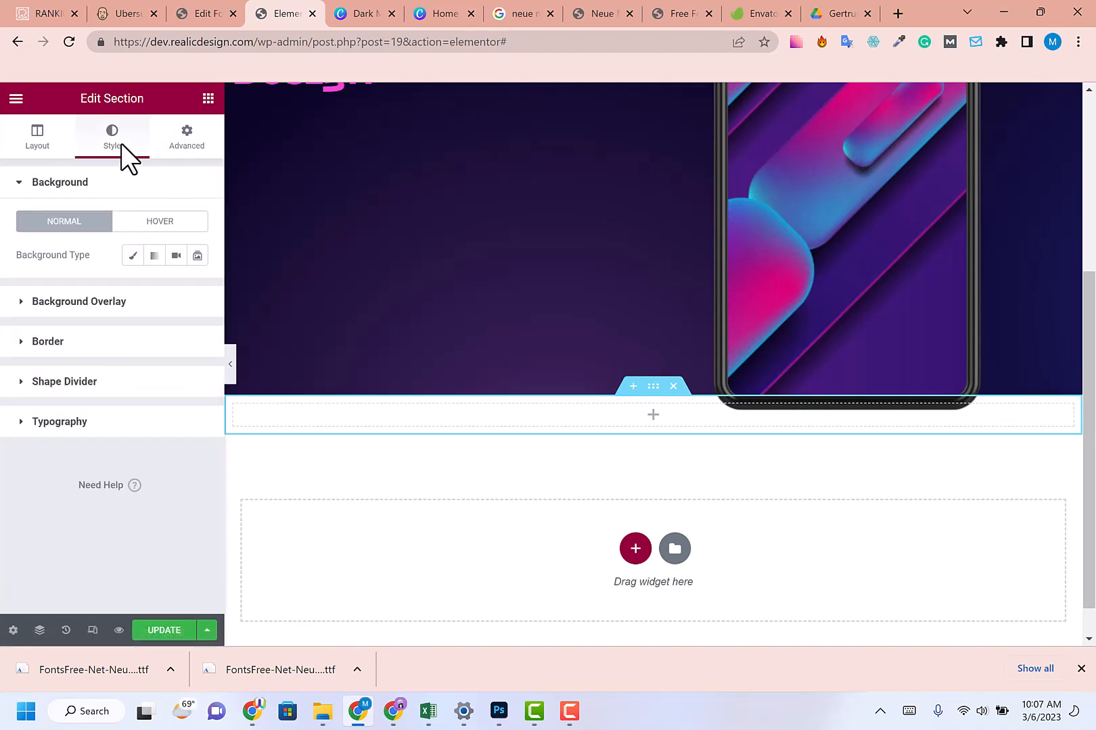
{"action": "left_click", "coordinate": [131, 257]}
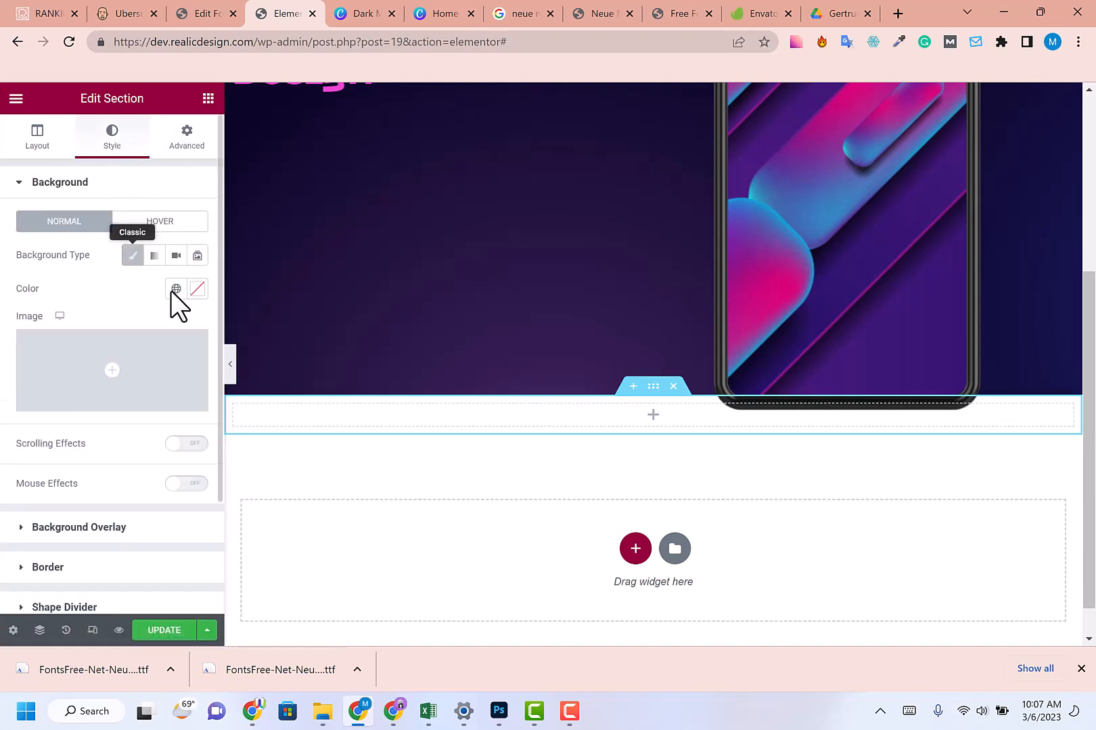
{"action": "left_click", "coordinate": [196, 289]}
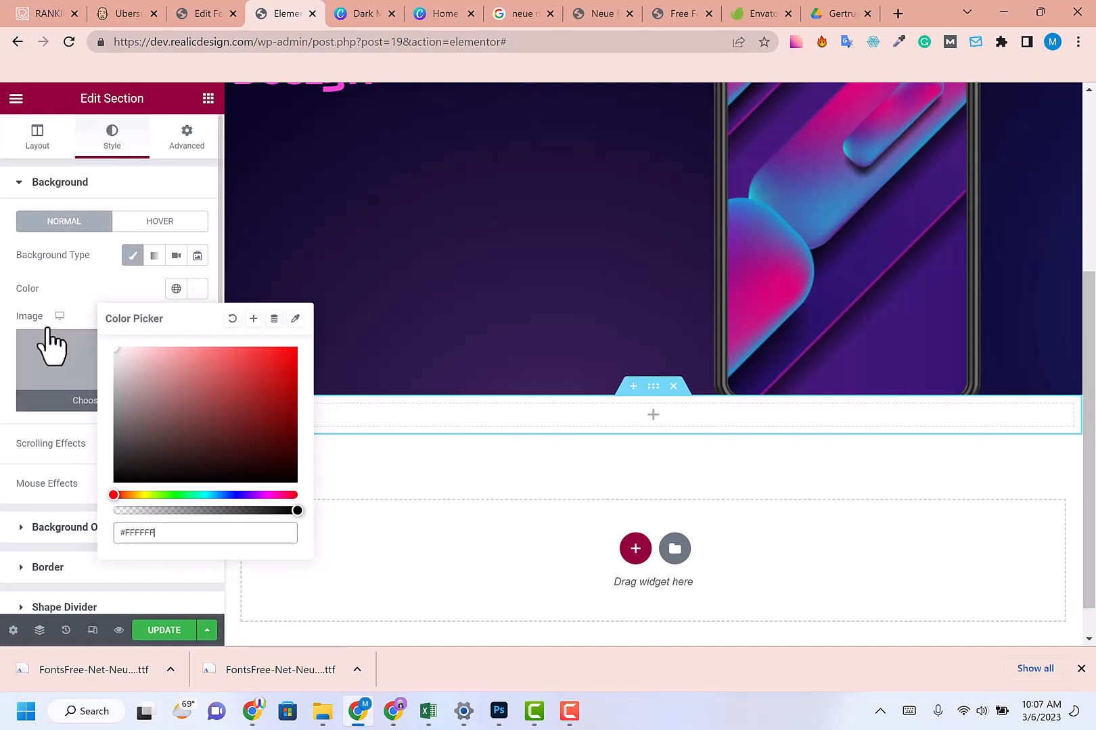
{"action": "left_click", "coordinate": [85, 274]}
{"action": "scroll", "coordinate": [849, 409], "scroll_direction": "up", "scroll_amount": 2}
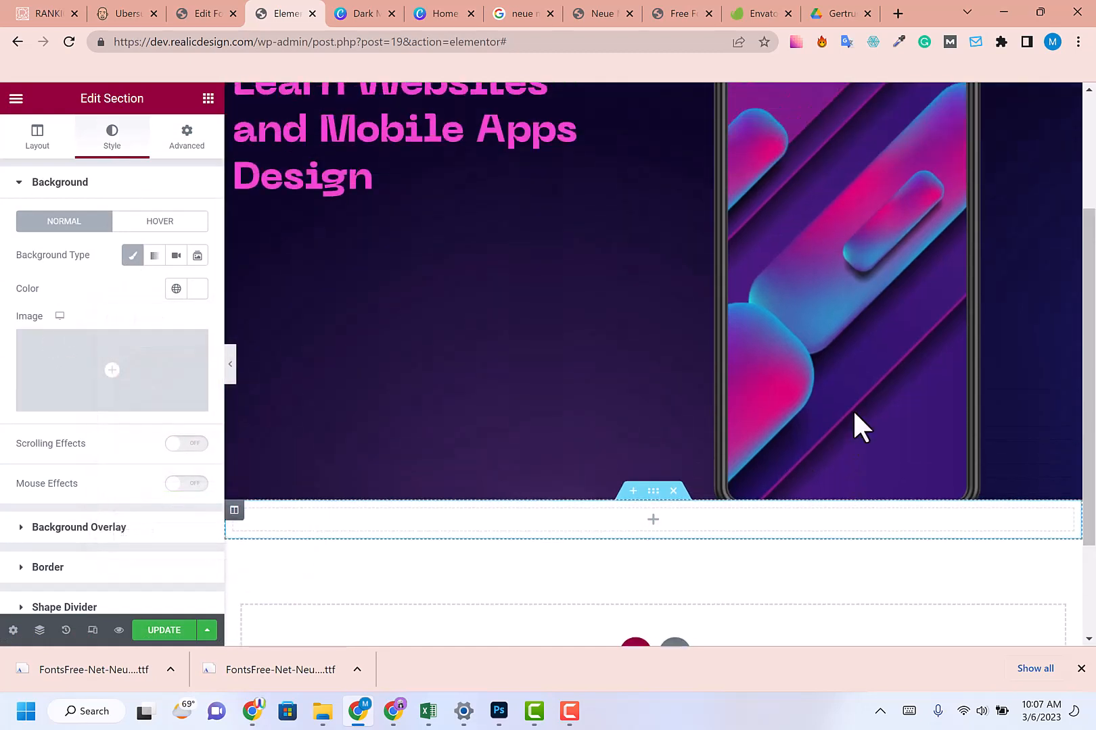
{"action": "scroll", "coordinate": [855, 467], "scroll_direction": "down", "scroll_amount": 2}
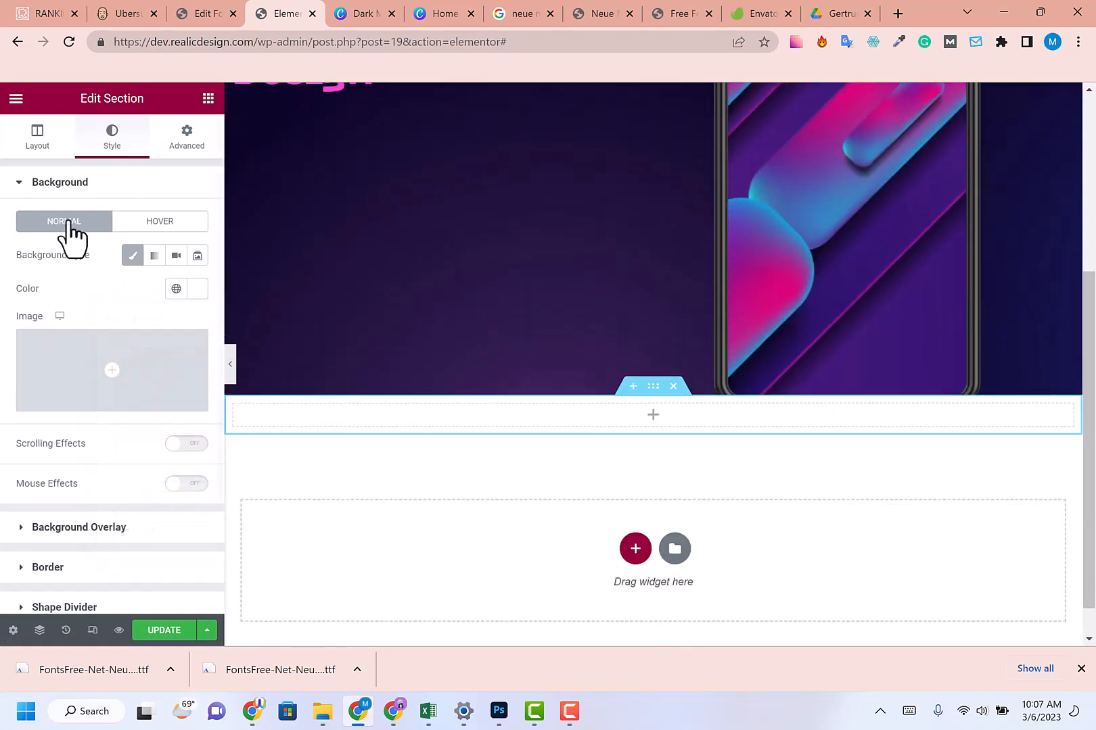
{"action": "left_click", "coordinate": [187, 139]}
{"action": "left_click", "coordinate": [208, 99]}
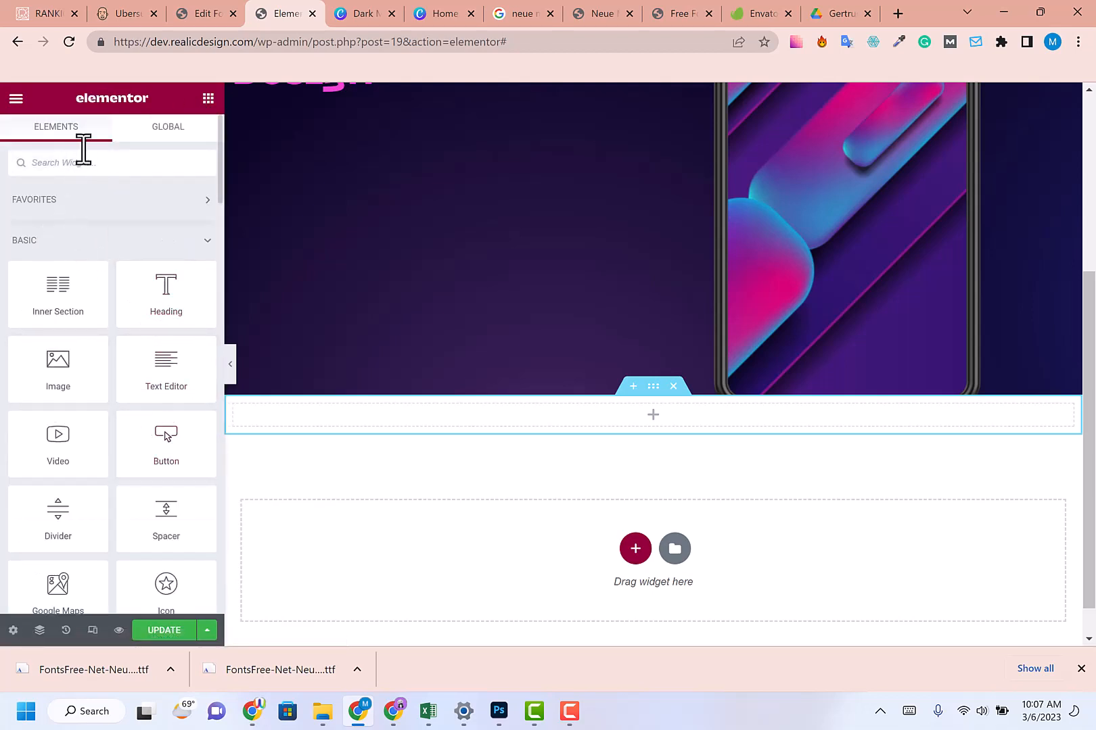
{"action": "left_click_drag", "start_coordinate": [51, 528], "coordinate": [657, 416]}
{"action": "left_click_drag", "start_coordinate": [153, 418], "coordinate": [159, 368]}
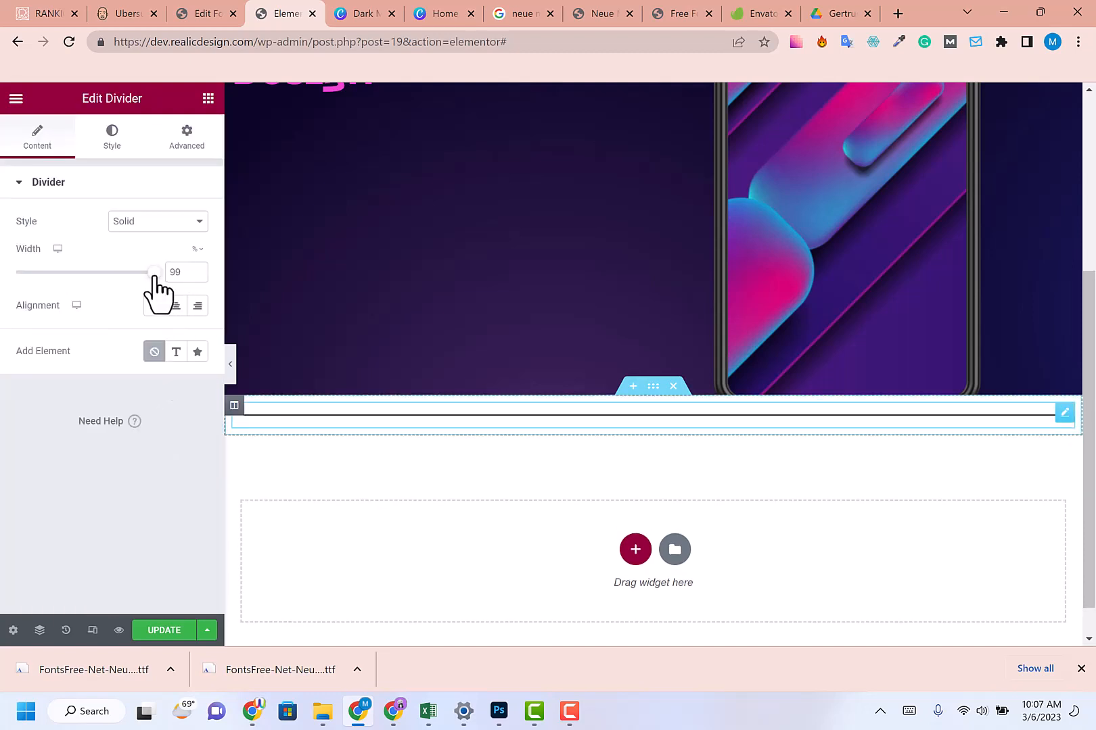
{"action": "right_click", "coordinate": [1062, 435]}
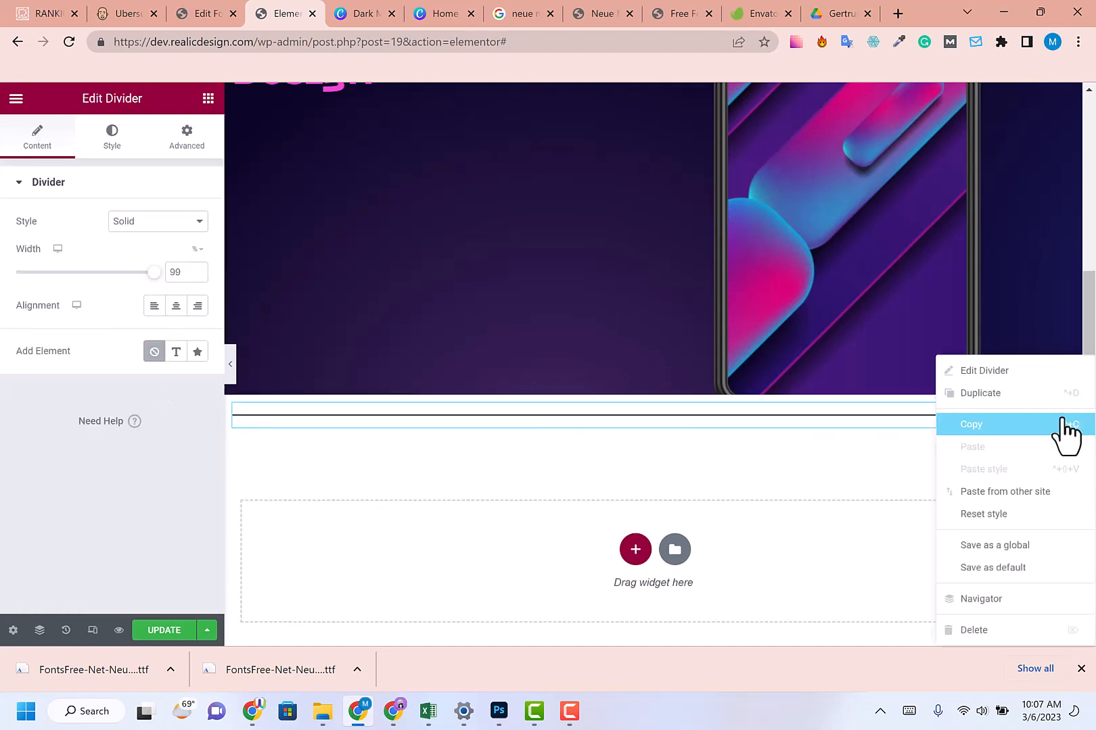
{"action": "left_click", "coordinate": [974, 631]}
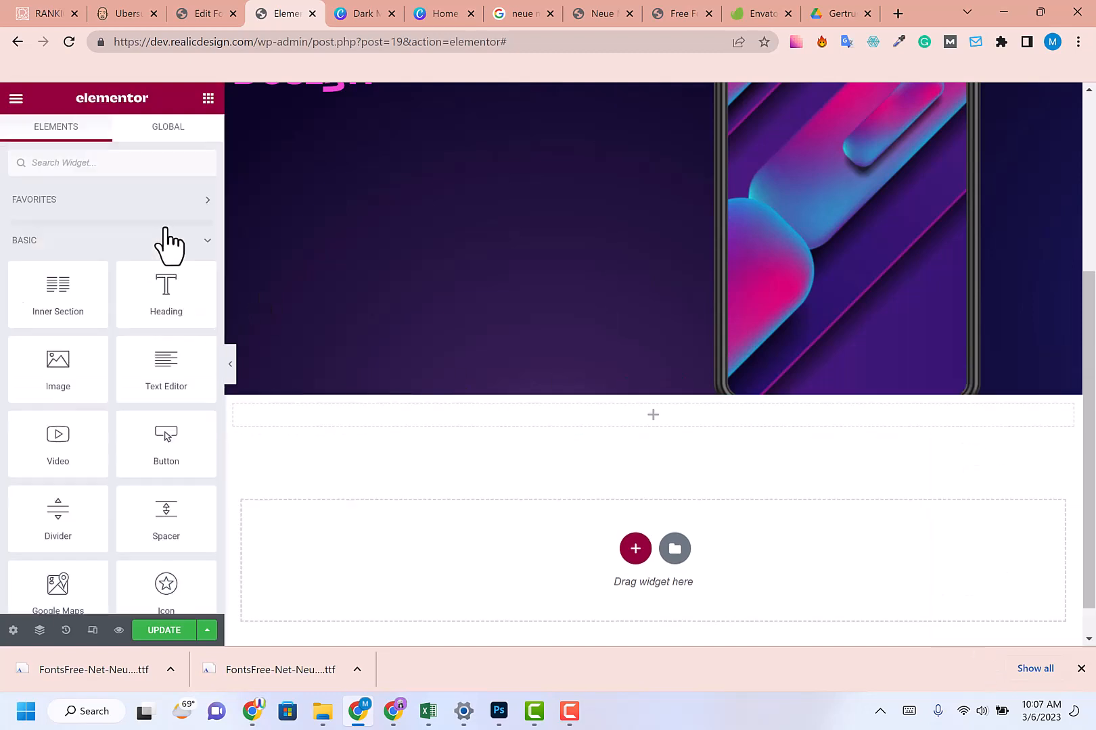
- Search the widgets for "spa" to find the Spacer for the empty section below the hero
{"action": "left_click", "coordinate": [125, 163]}
{"action": "type", "text": "spa"}
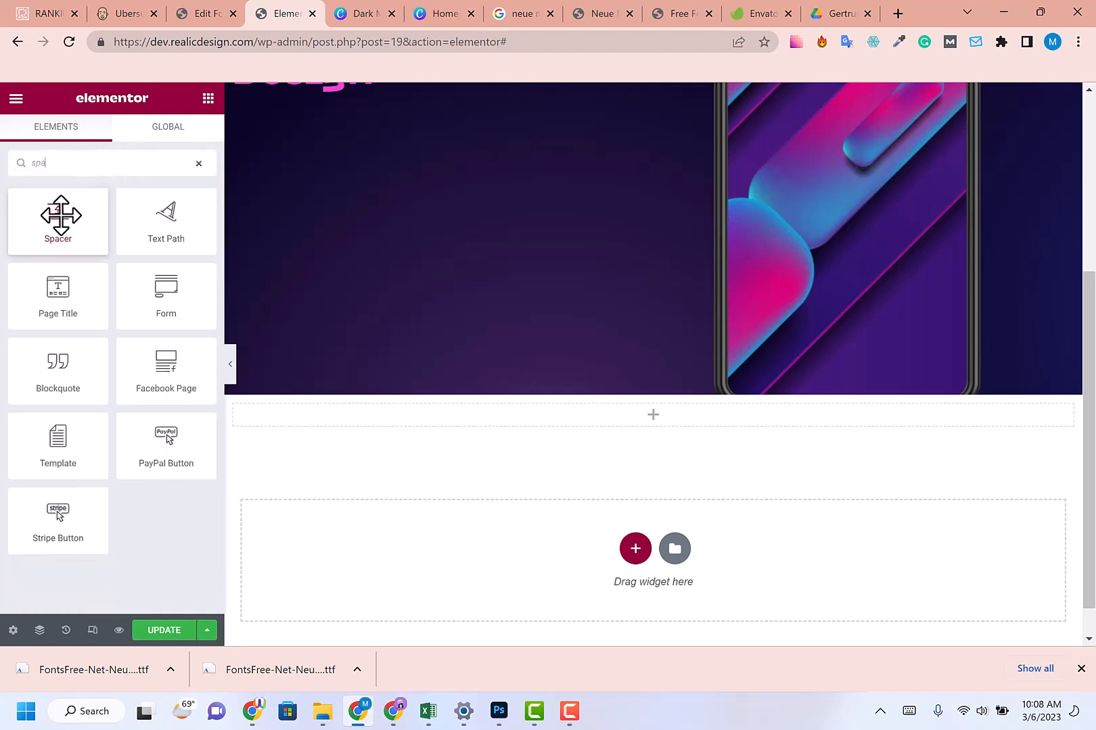
- Add a Spacer widget to the empty section below the hero section and set its space to 159 px
{"action": "left_click_drag", "start_coordinate": [58, 218], "coordinate": [670, 410]}
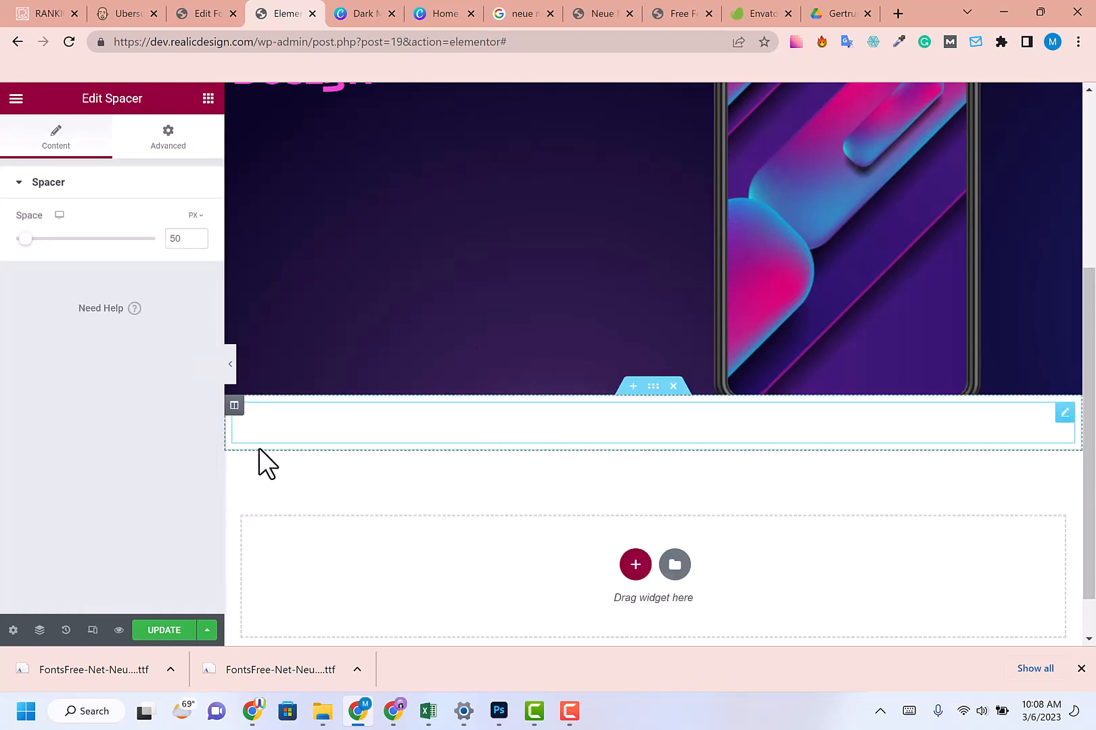
{"action": "left_click_drag", "start_coordinate": [25, 238], "coordinate": [52, 239]}
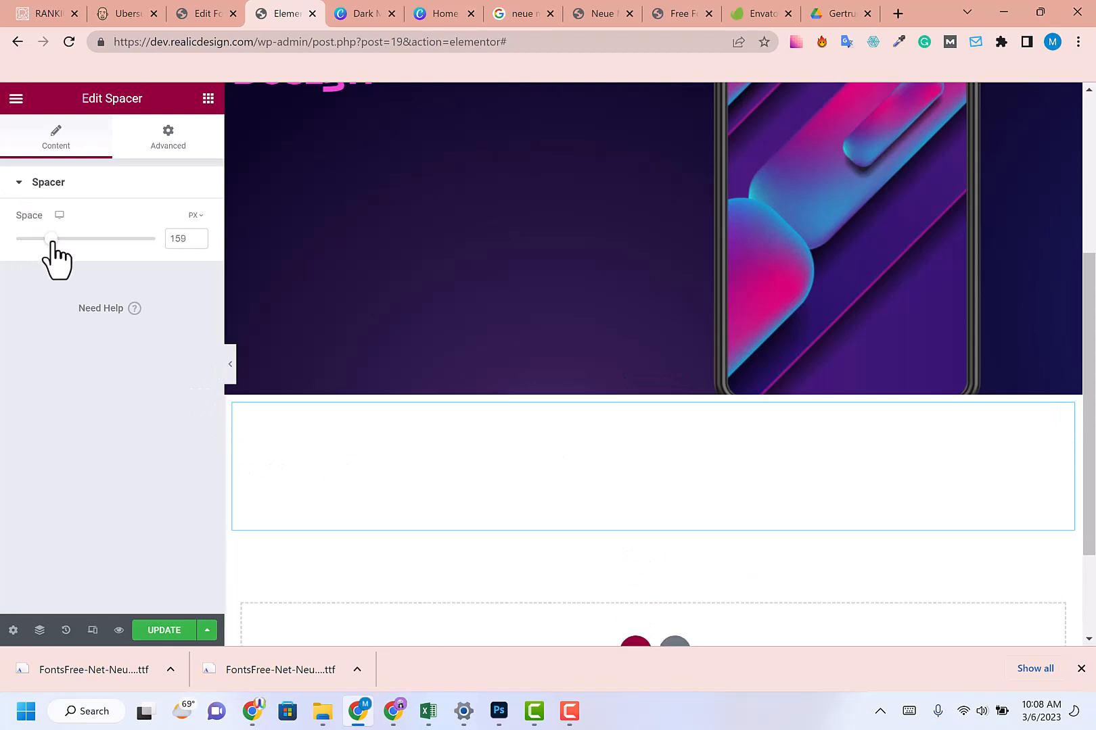
- Make the phone image's bottom margin more negative so it extends further past the hero section's lower edge
{"action": "scroll", "coordinate": [299, 271], "scroll_direction": "up", "scroll_amount": 5}
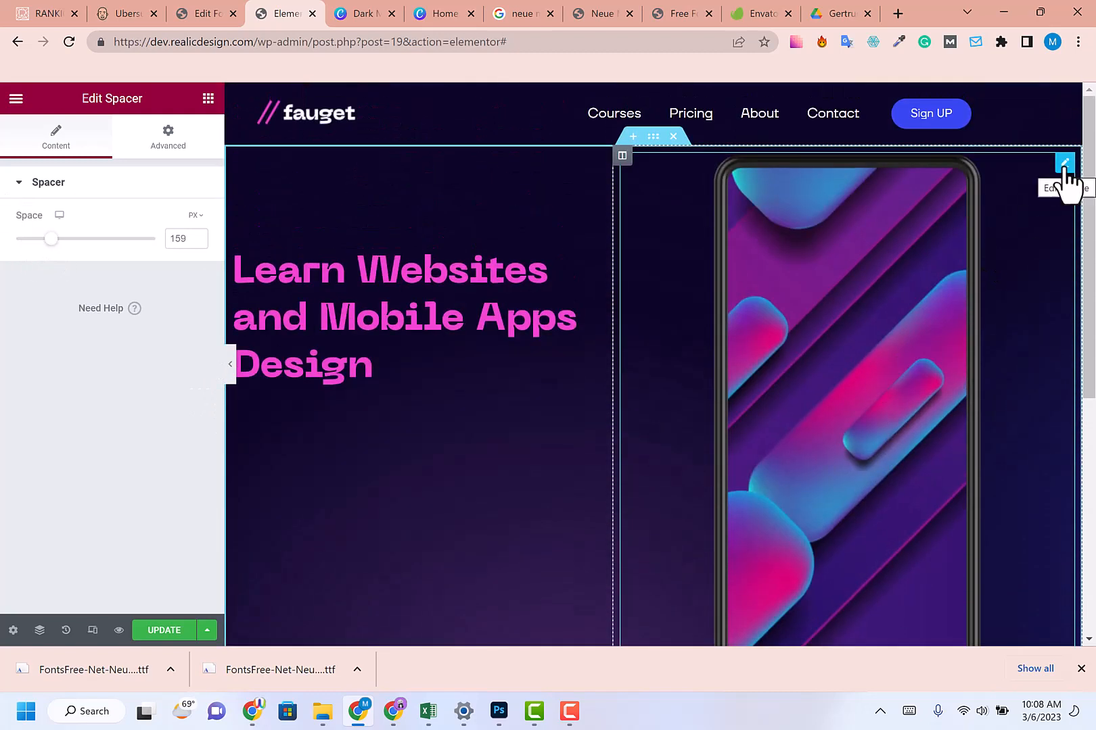
{"action": "left_click", "coordinate": [1064, 166]}
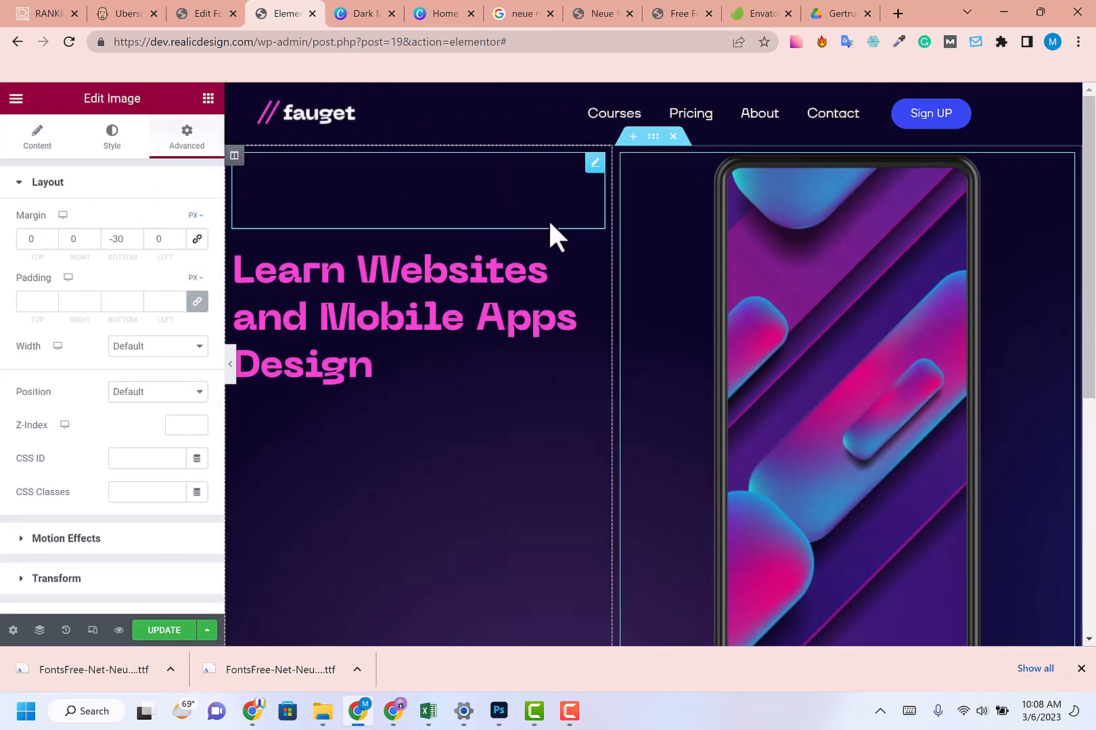
{"action": "scroll", "coordinate": [641, 246], "scroll_direction": "down", "scroll_amount": 1}
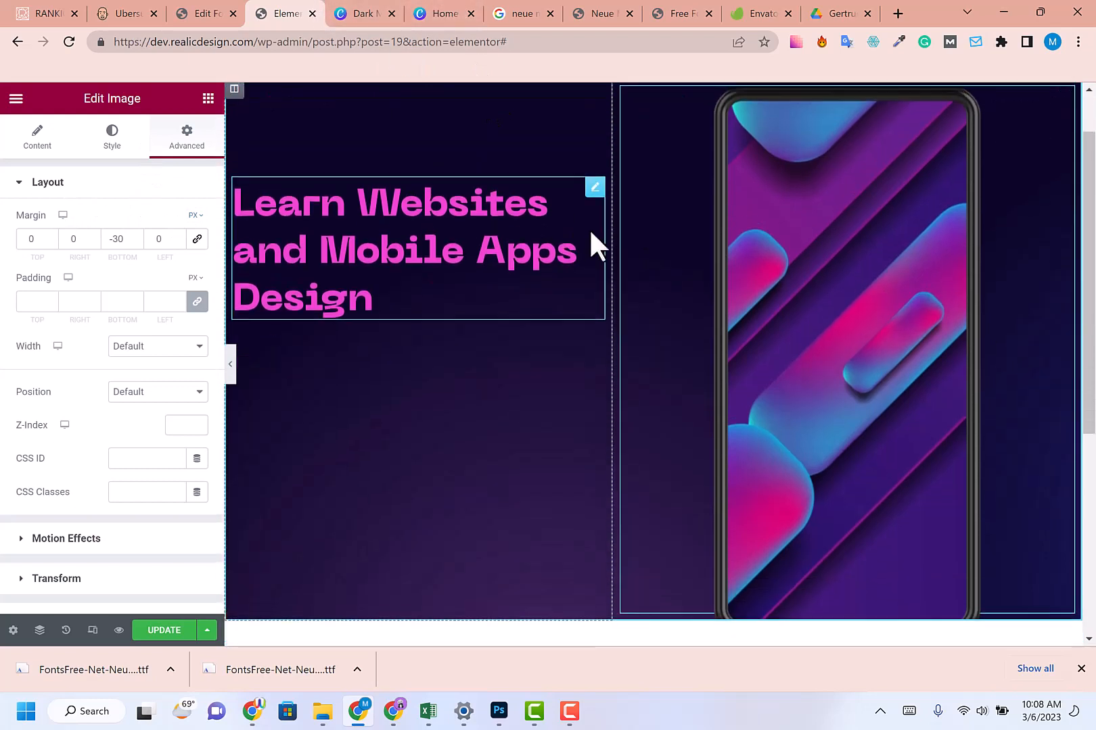
{"action": "scroll", "coordinate": [591, 234], "scroll_direction": "up", "scroll_amount": 1}
{"action": "scroll", "coordinate": [590, 234], "scroll_direction": "down", "scroll_amount": 1}
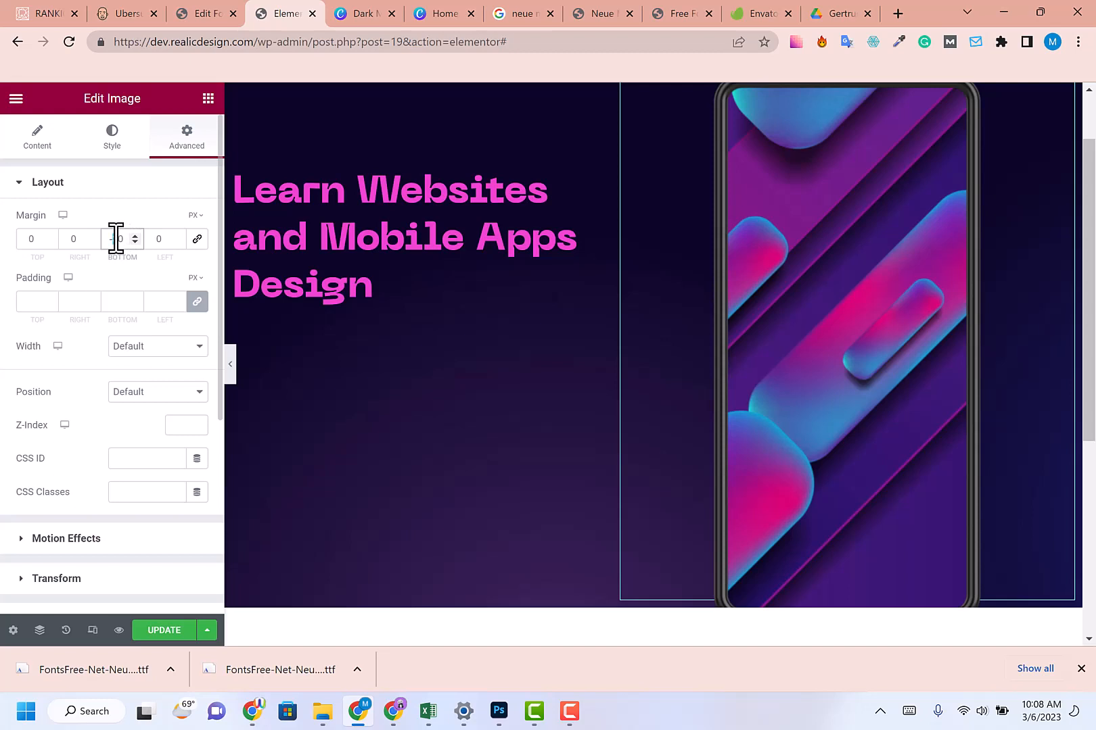
{"action": "type", "text": "5"}
{"action": "scroll", "coordinate": [931, 437], "scroll_direction": "up", "scroll_amount": 2}
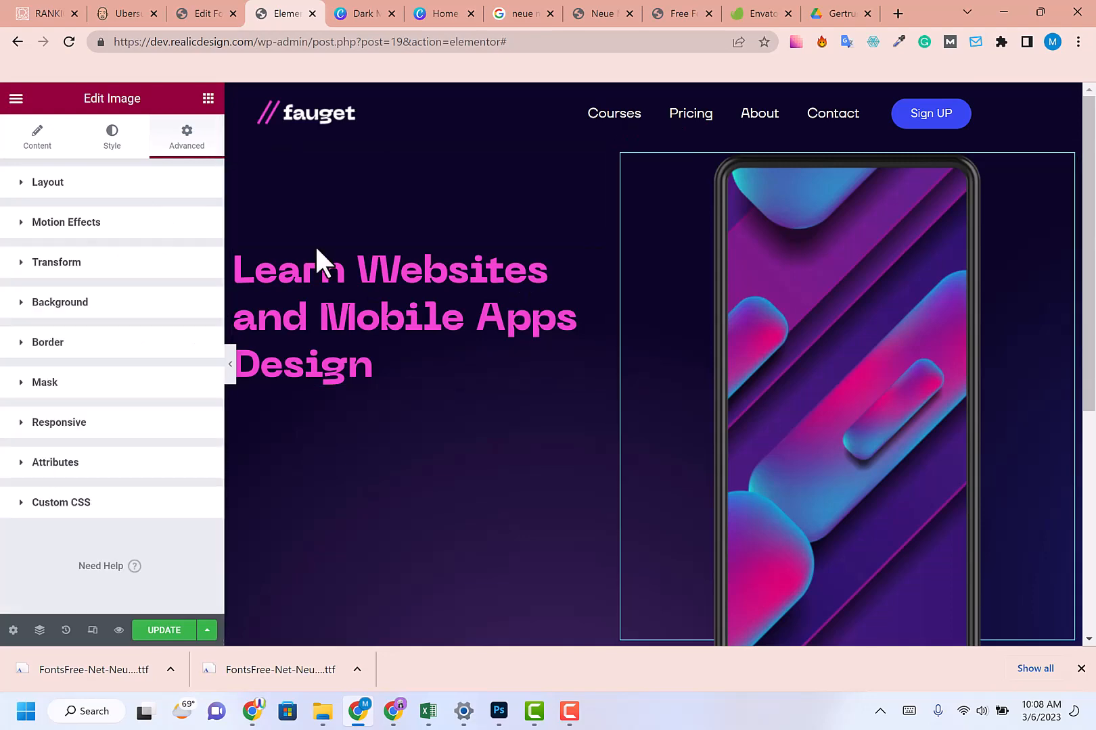
{"action": "scroll", "coordinate": [857, 340], "scroll_direction": "down", "scroll_amount": 4}
{"action": "scroll", "coordinate": [845, 365], "scroll_direction": "up", "scroll_amount": 3}
{"action": "scroll", "coordinate": [839, 389], "scroll_direction": "up", "scroll_amount": 1}
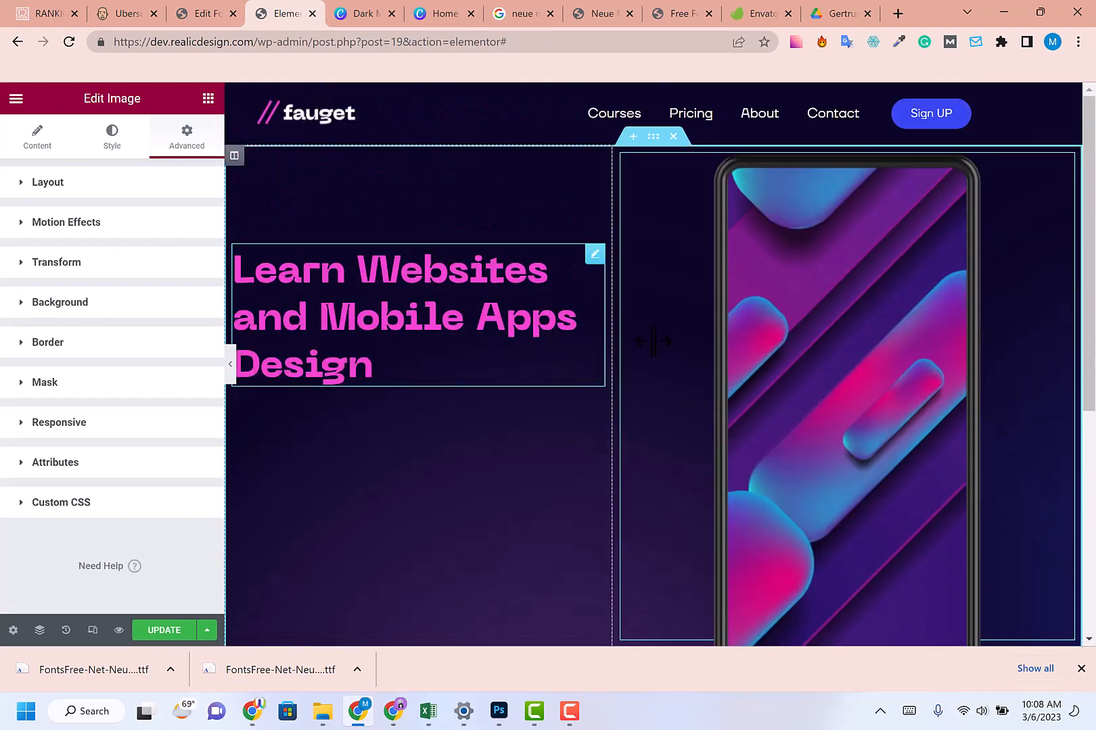
- Check the Canva reference design, duplicate the spacer above the heading in Elementor and move the copy above the phone image
{"action": "left_click", "coordinate": [363, 5]}
{"action": "scroll", "coordinate": [980, 267], "scroll_direction": "up", "scroll_amount": 2}
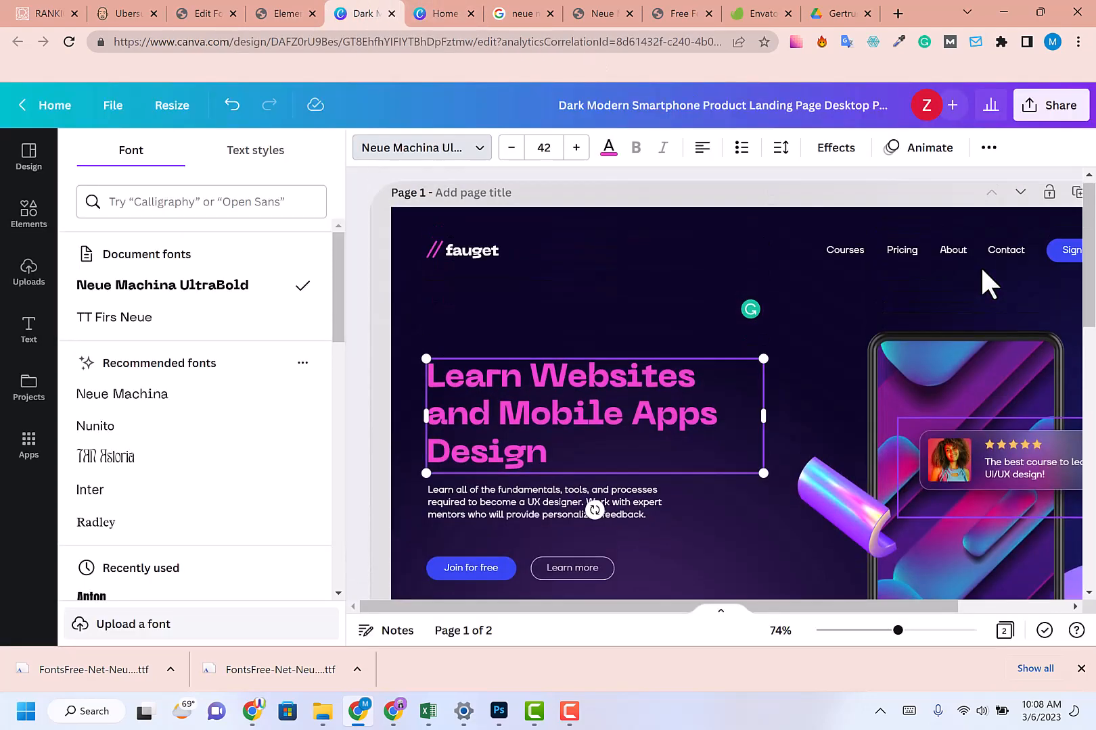
{"action": "left_click", "coordinate": [281, 12]}
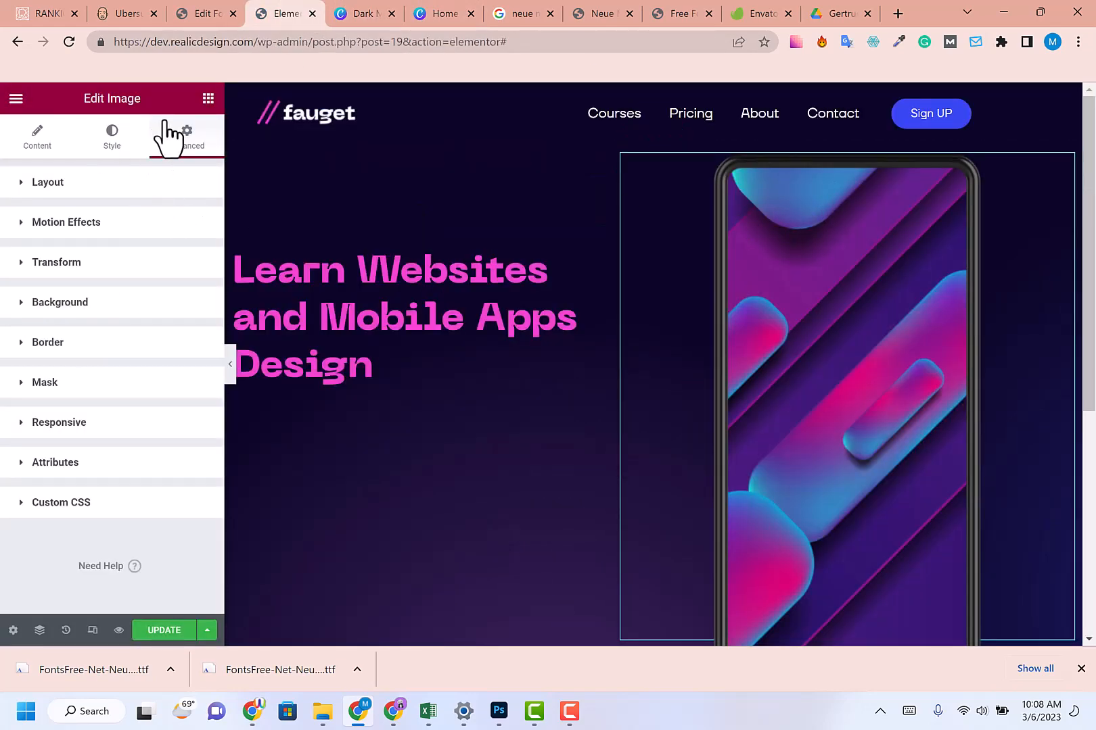
{"action": "left_click", "coordinate": [208, 100]}
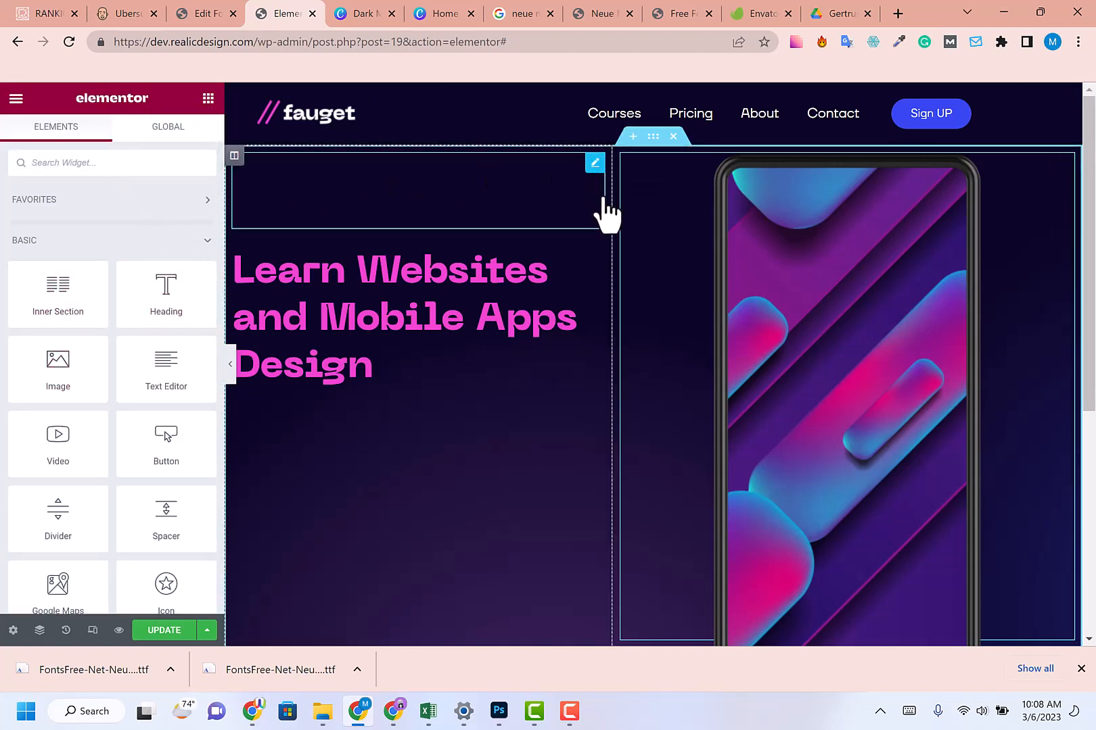
{"action": "right_click", "coordinate": [600, 171]}
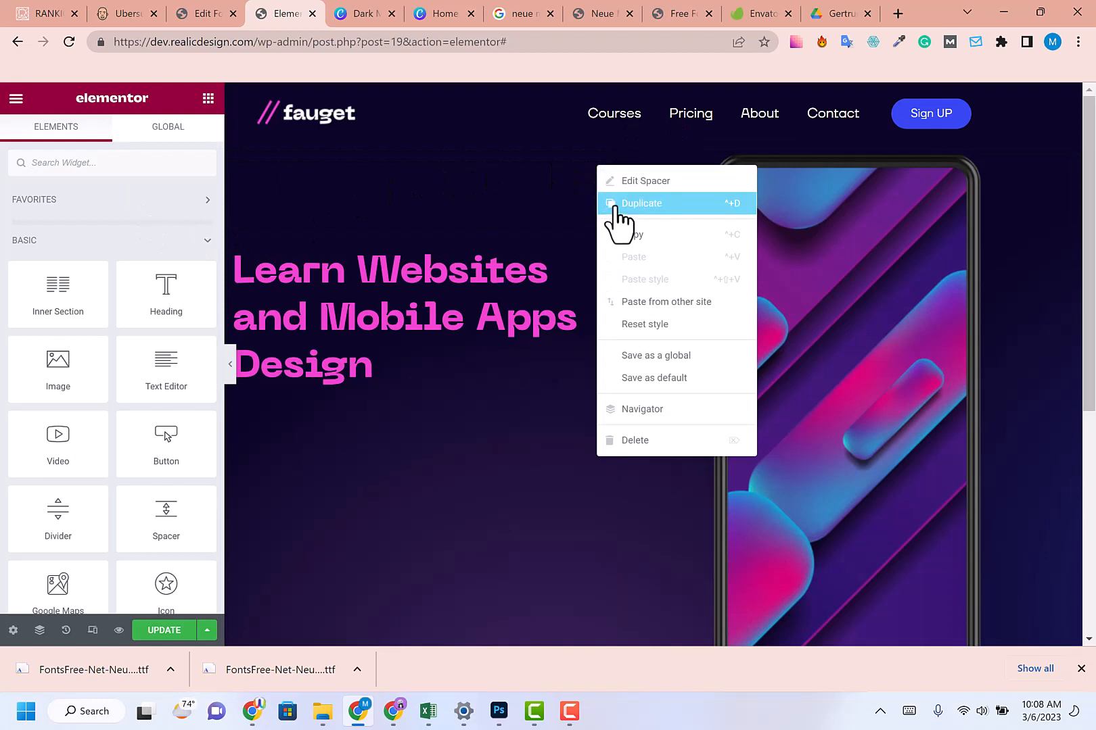
{"action": "left_click", "coordinate": [615, 206]}
{"action": "left_click_drag", "start_coordinate": [601, 172], "coordinate": [757, 138]}
{"action": "scroll", "coordinate": [370, 182], "scroll_direction": "down", "scroll_amount": 1}
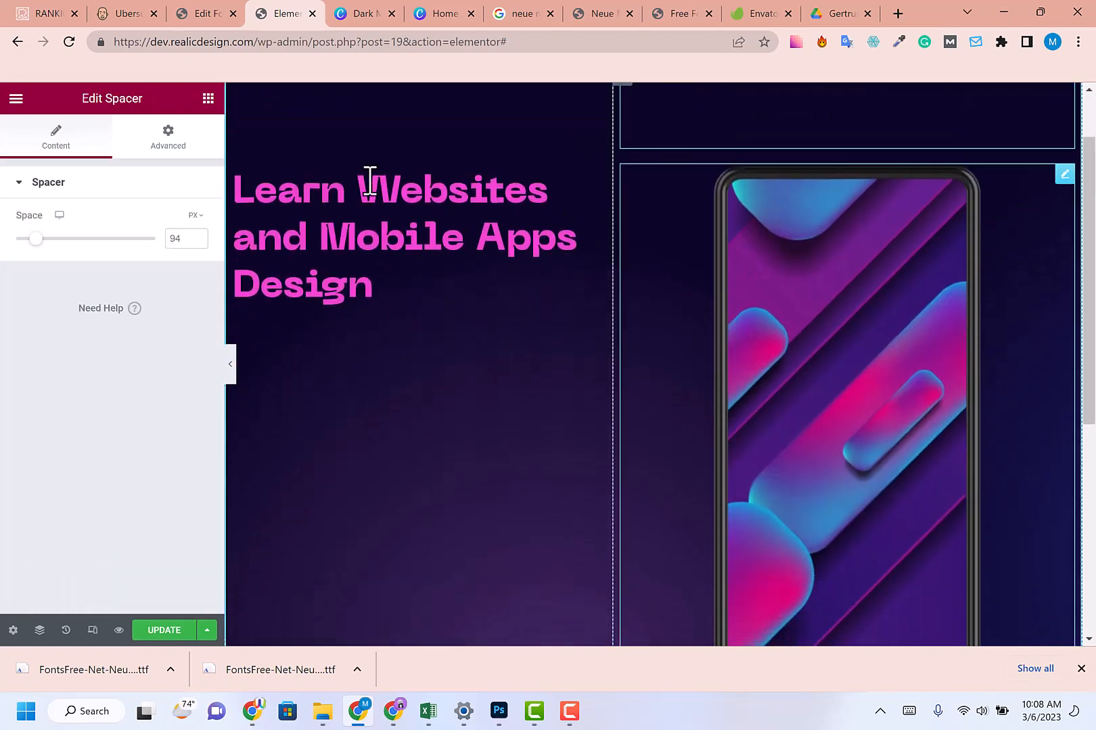
- Compare with the Canva reference and set the spacer above the heading to 169 px in Elementor
{"action": "left_click", "coordinate": [353, 10]}
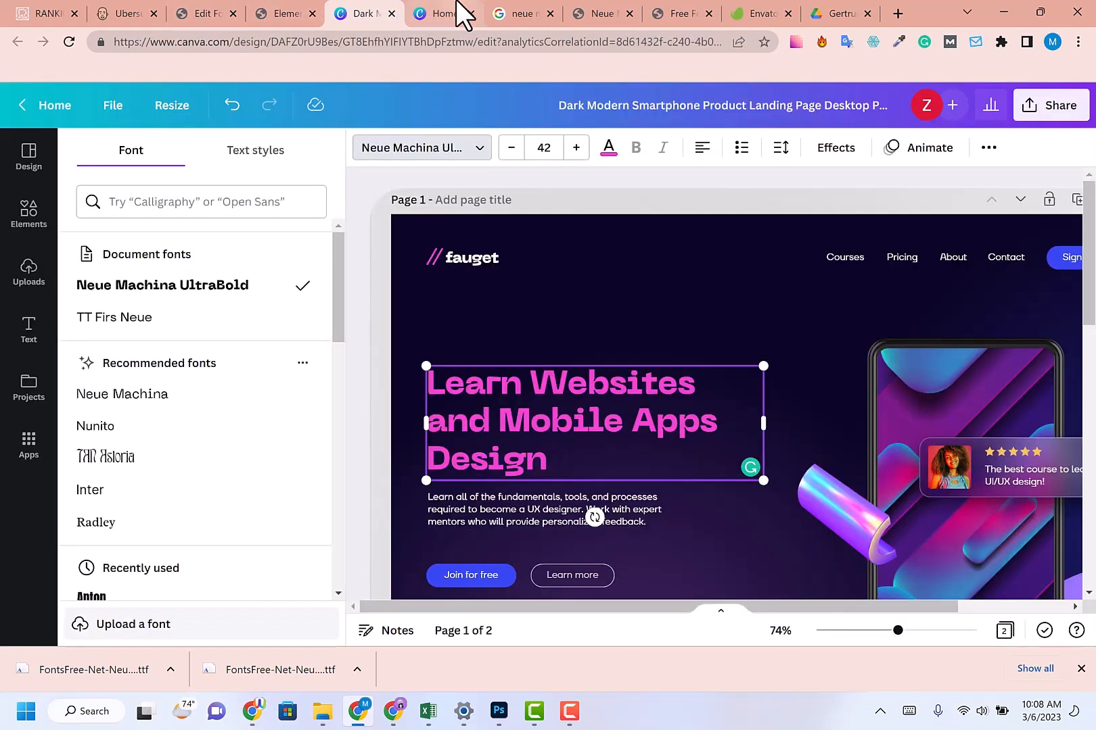
{"action": "scroll", "coordinate": [992, 344], "scroll_direction": "down", "scroll_amount": 2}
{"action": "scroll", "coordinate": [870, 260], "scroll_direction": "up", "scroll_amount": 1}
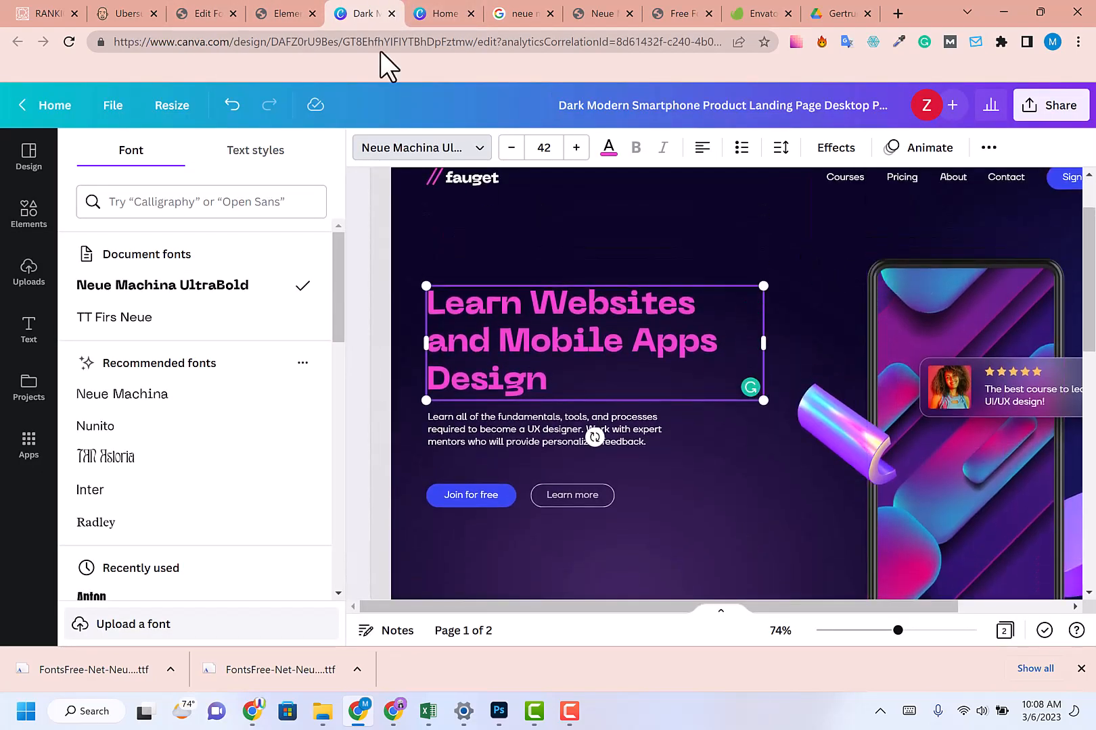
{"action": "left_click", "coordinate": [288, 13]}
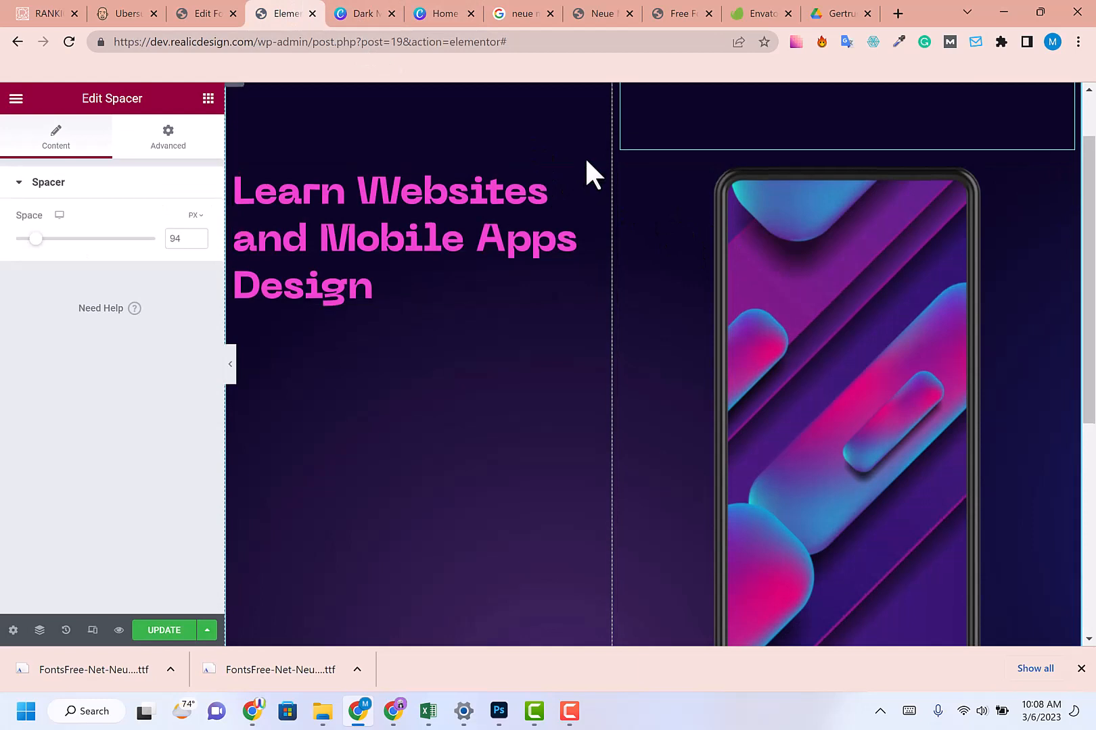
{"action": "scroll", "coordinate": [585, 172], "scroll_direction": "up", "scroll_amount": 1}
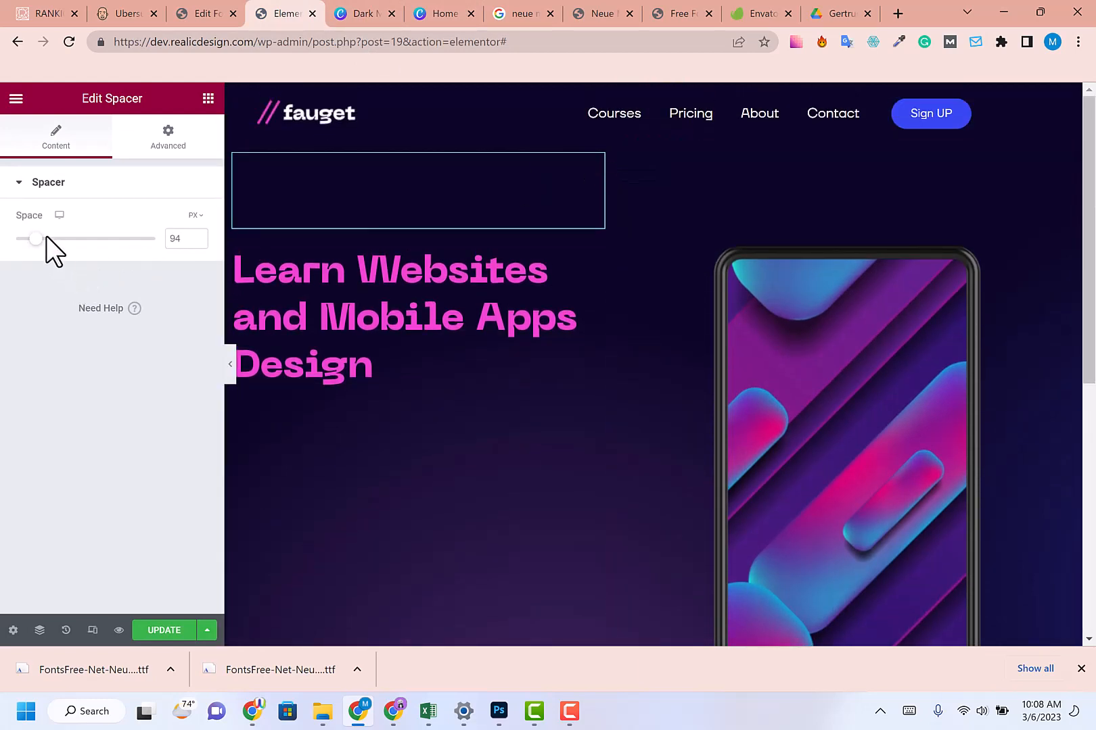
{"action": "left_click_drag", "start_coordinate": [37, 240], "coordinate": [53, 241]}
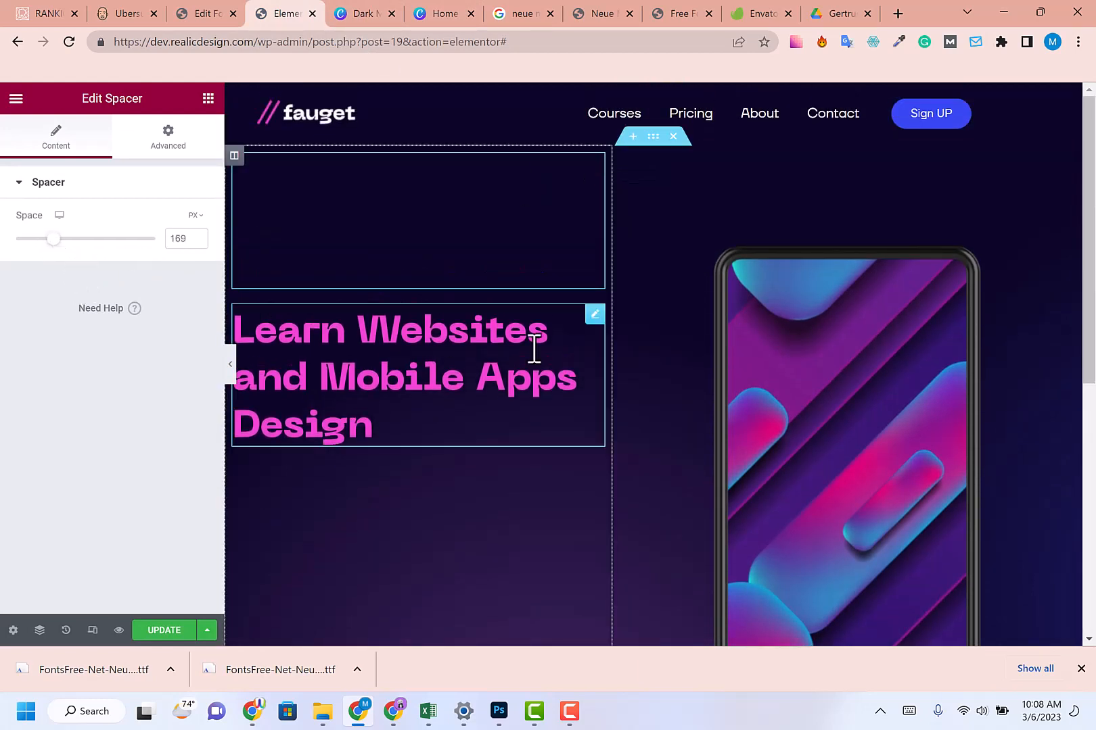
{"action": "scroll", "coordinate": [886, 345], "scroll_direction": "down", "scroll_amount": 2}
{"action": "scroll", "coordinate": [746, 310], "scroll_direction": "up", "scroll_amount": 1}
{"action": "scroll", "coordinate": [752, 259], "scroll_direction": "up", "scroll_amount": 1}
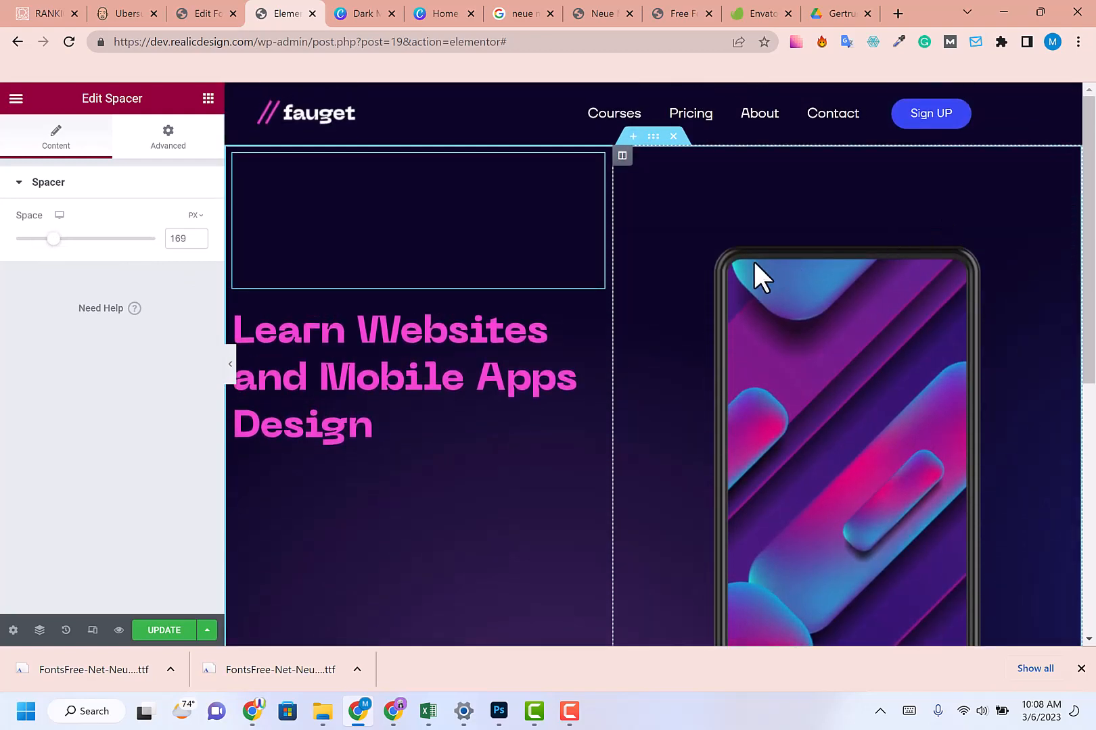
- Add an Inner Section below the phone image in Elementor and delete one of its two columns
{"action": "scroll", "coordinate": [743, 312], "scroll_direction": "down", "scroll_amount": 1}
{"action": "left_click", "coordinate": [386, 9]}
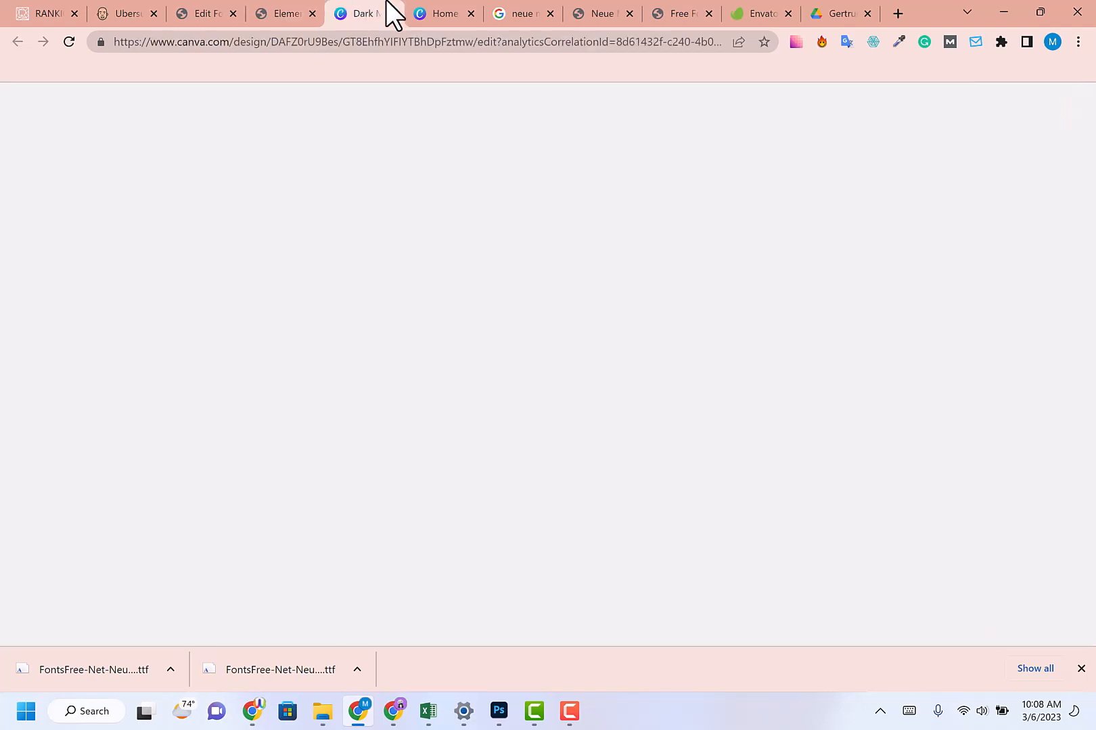
{"action": "scroll", "coordinate": [922, 345], "scroll_direction": "down", "scroll_amount": 2}
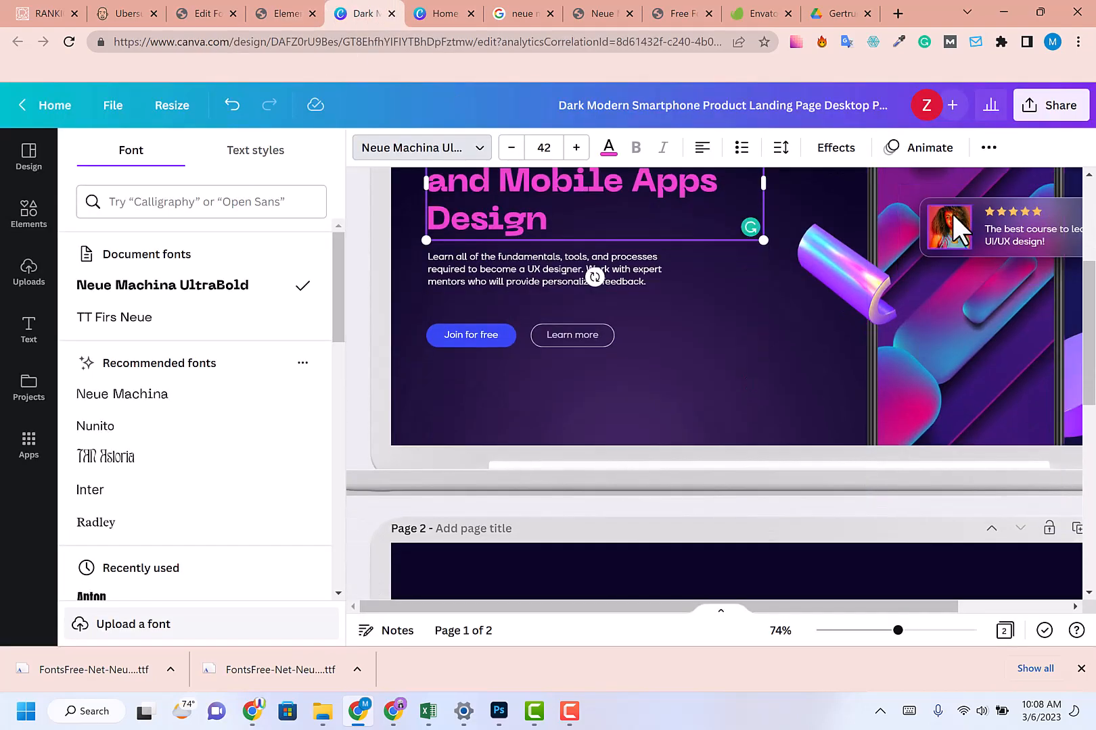
{"action": "left_click", "coordinate": [313, 13]}
{"action": "scroll", "coordinate": [858, 433], "scroll_direction": "down", "scroll_amount": 3}
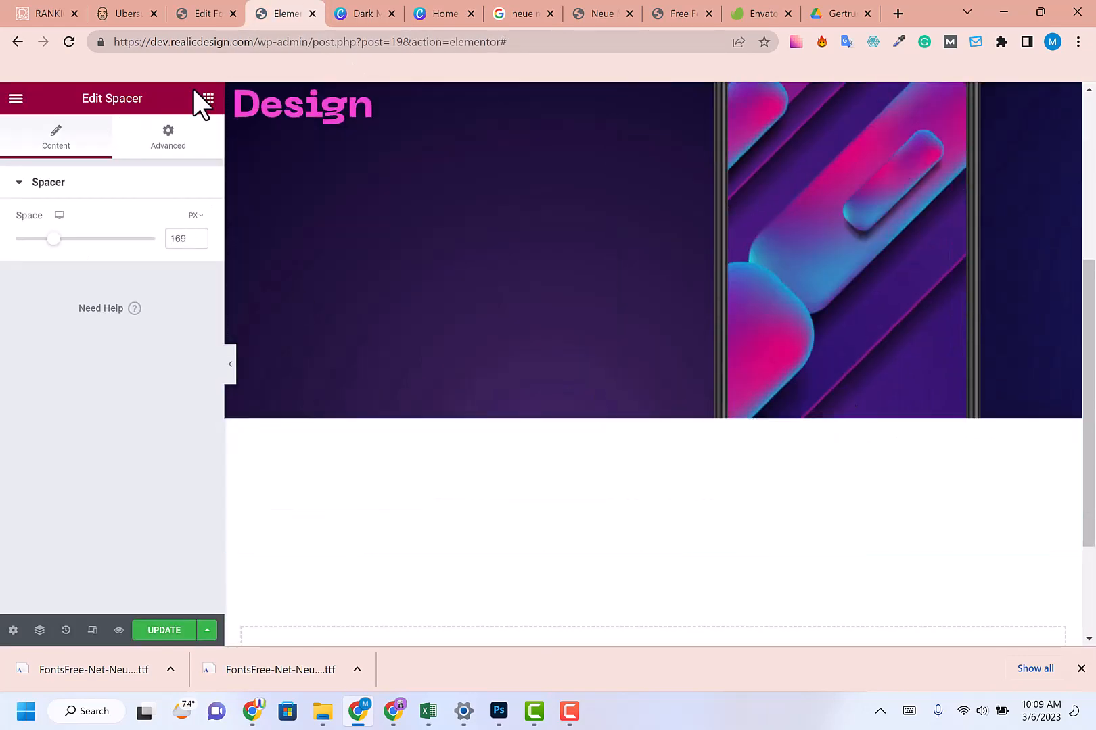
{"action": "left_click", "coordinate": [208, 98]}
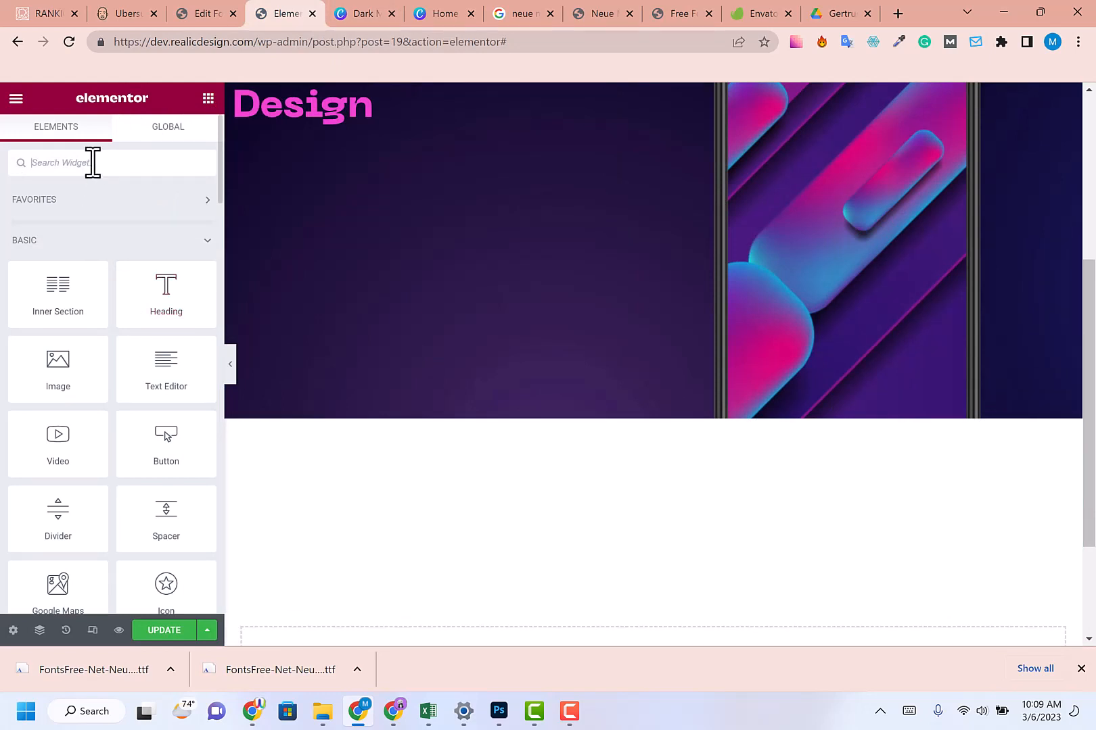
{"action": "left_click_drag", "start_coordinate": [49, 310], "coordinate": [832, 402]}
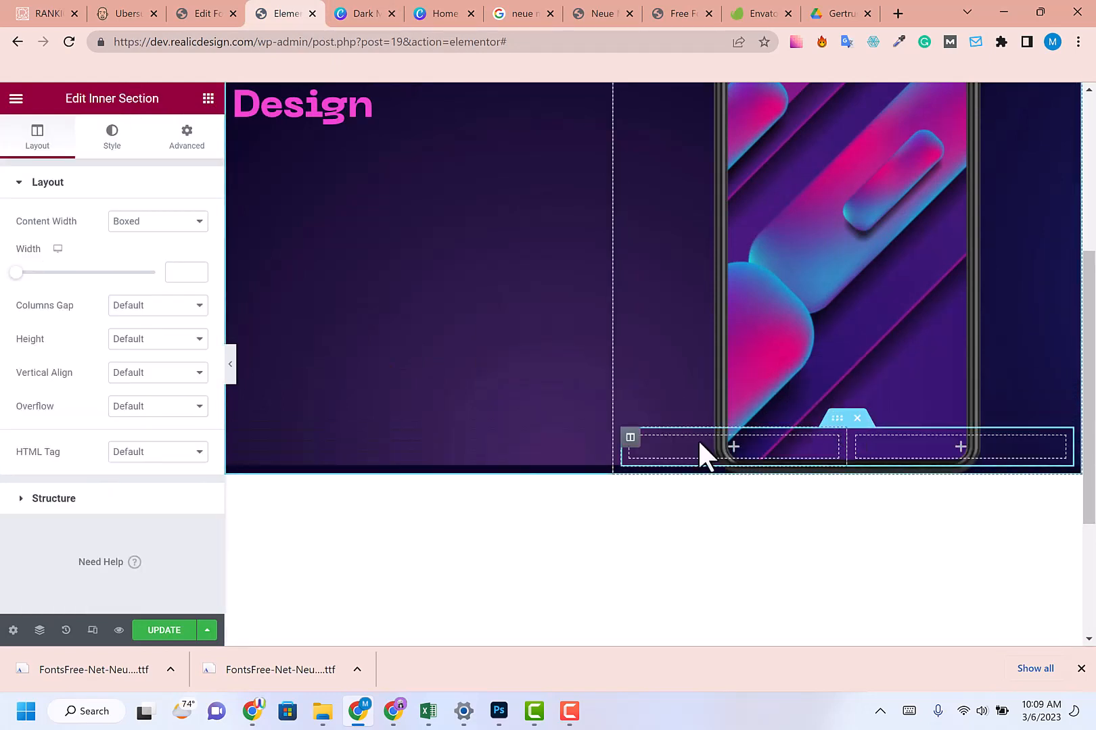
{"action": "right_click", "coordinate": [632, 446]}
{"action": "left_click", "coordinate": [672, 630]}
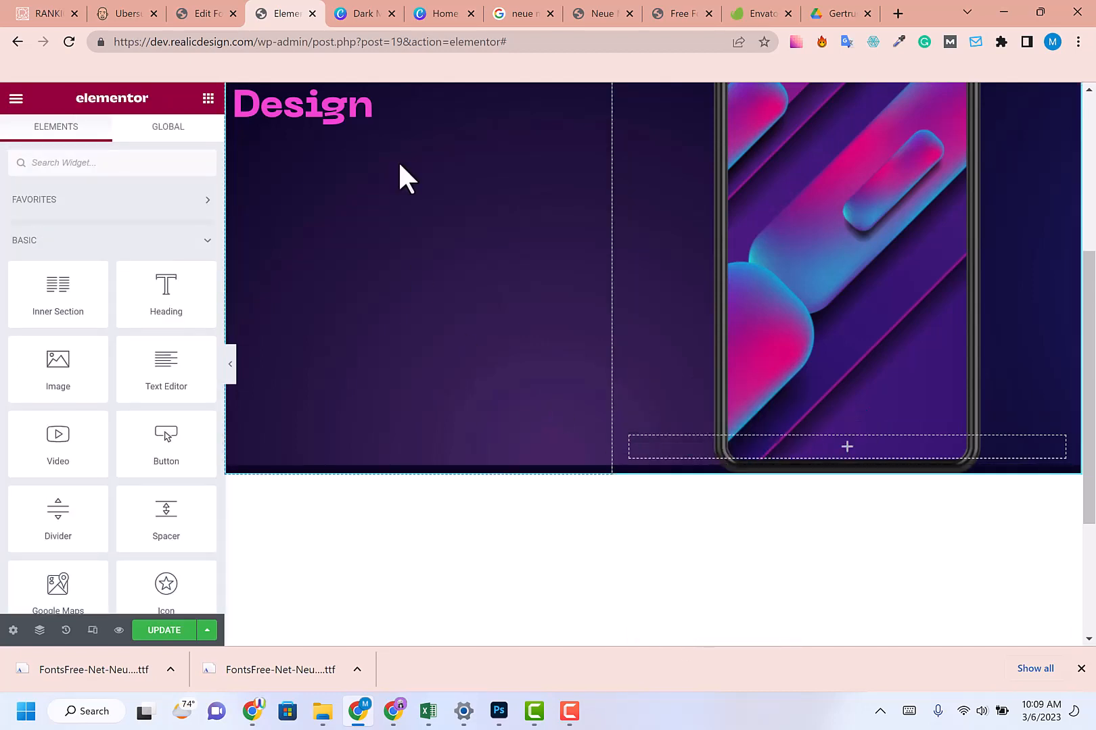
- Check the review card in the Canva reference and add a Testimonial widget to the inner section's column in Elementor
{"action": "left_click", "coordinate": [380, 8]}
{"action": "left_click", "coordinate": [421, 11]}
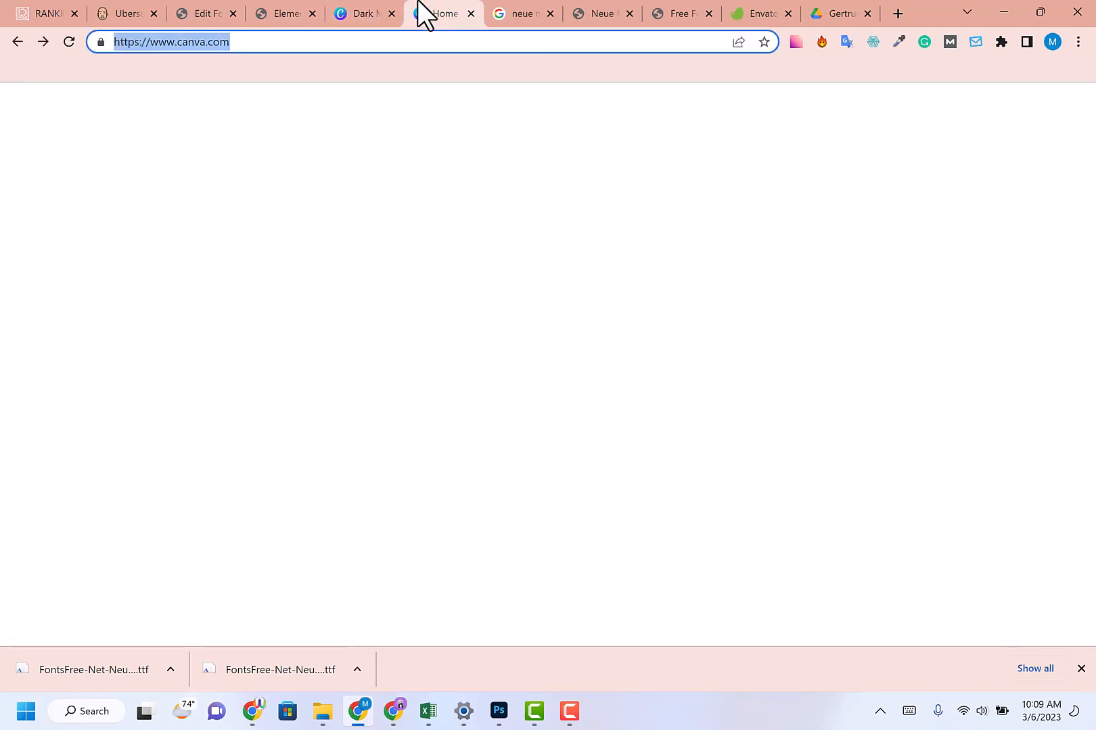
{"action": "left_click", "coordinate": [370, 11]}
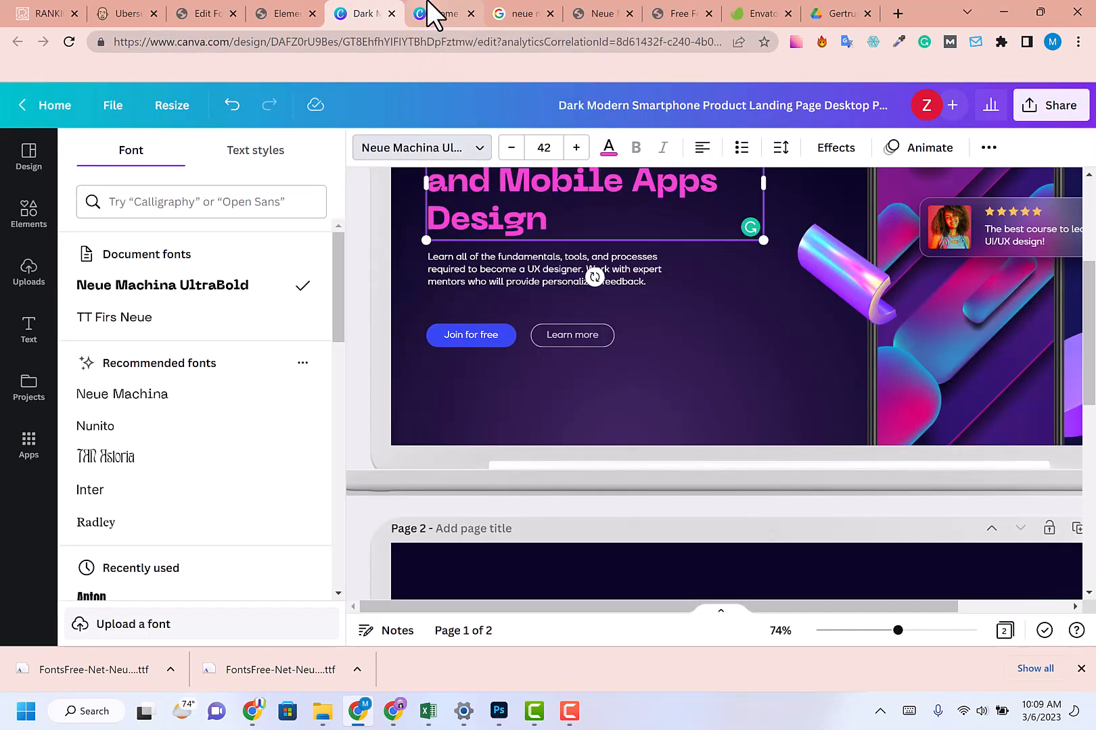
{"action": "left_click", "coordinate": [428, 12]}
{"action": "left_click", "coordinate": [356, 13]}
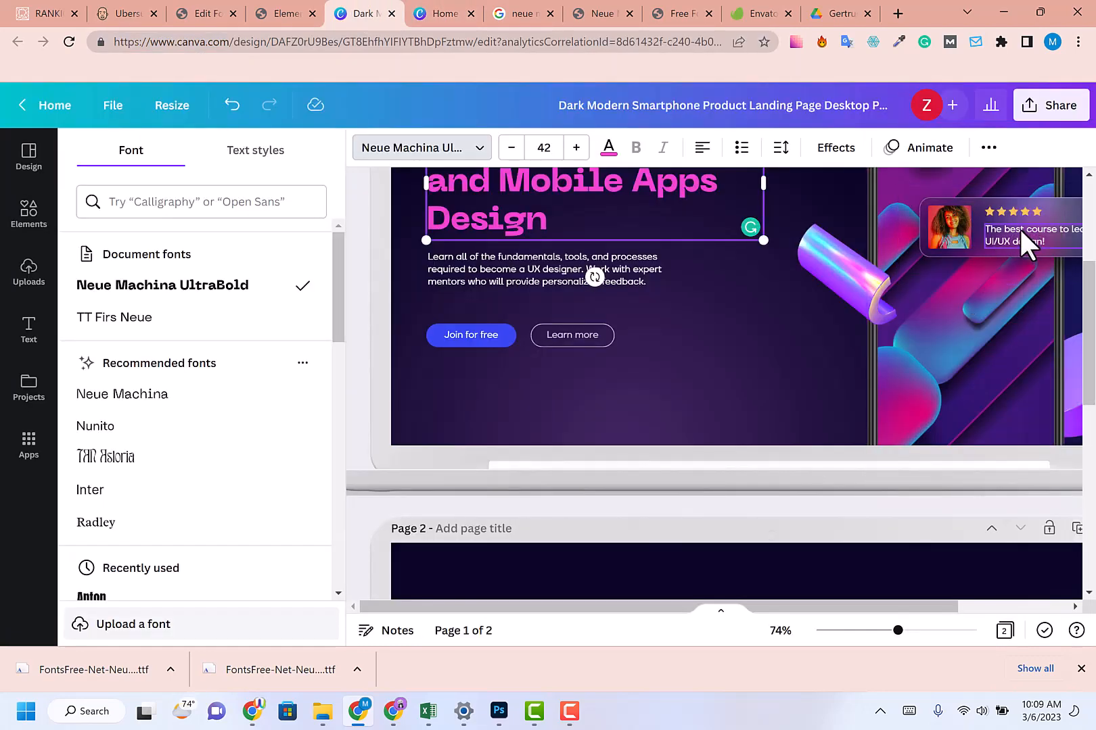
{"action": "left_click", "coordinate": [286, 13]}
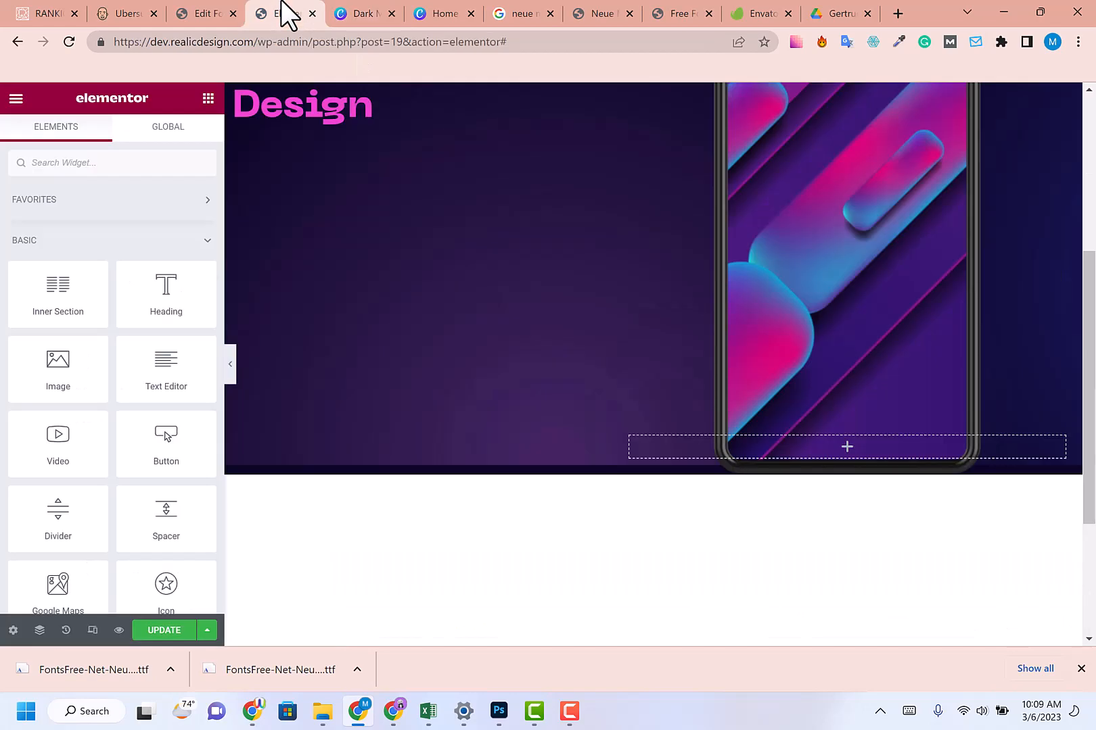
{"action": "left_click", "coordinate": [133, 156]}
{"action": "type", "text": "te"}
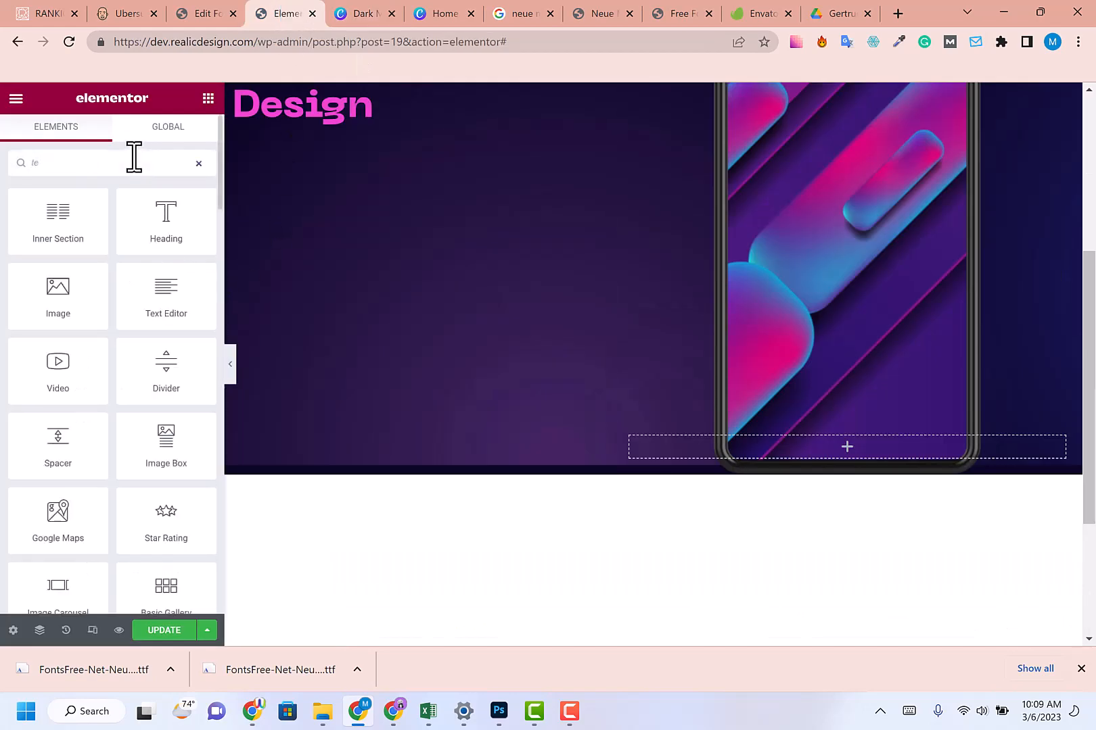
{"action": "type", "text": "s"}
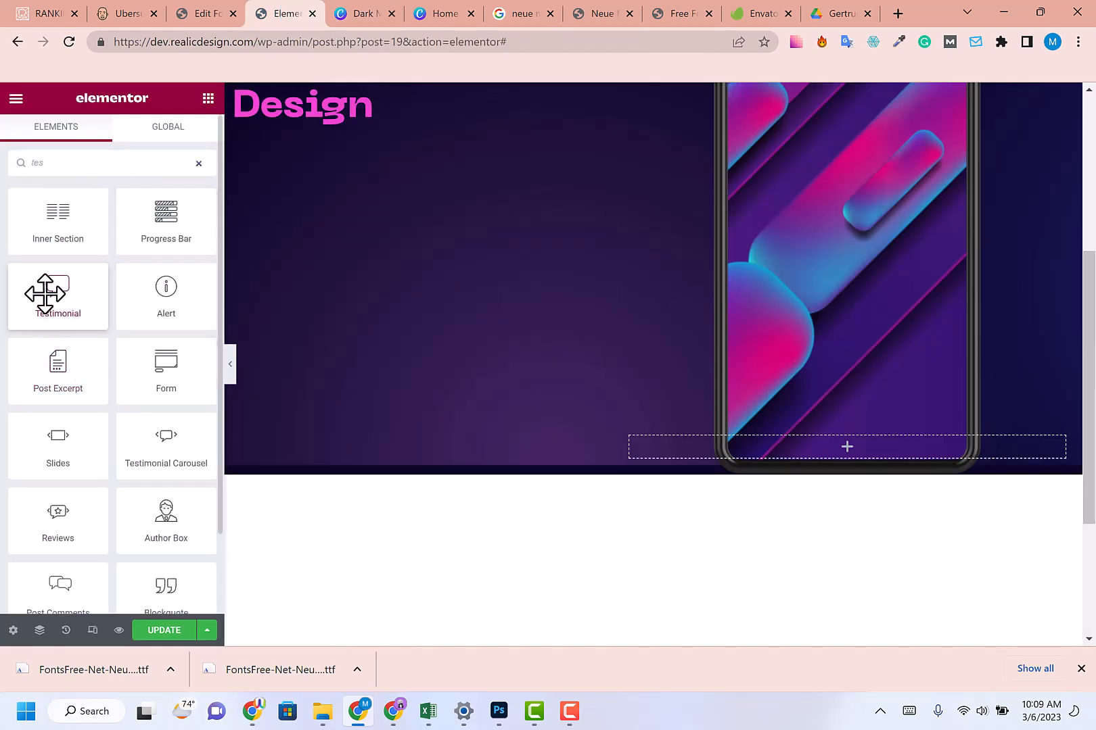
{"action": "left_click_drag", "start_coordinate": [37, 301], "coordinate": [834, 444]}
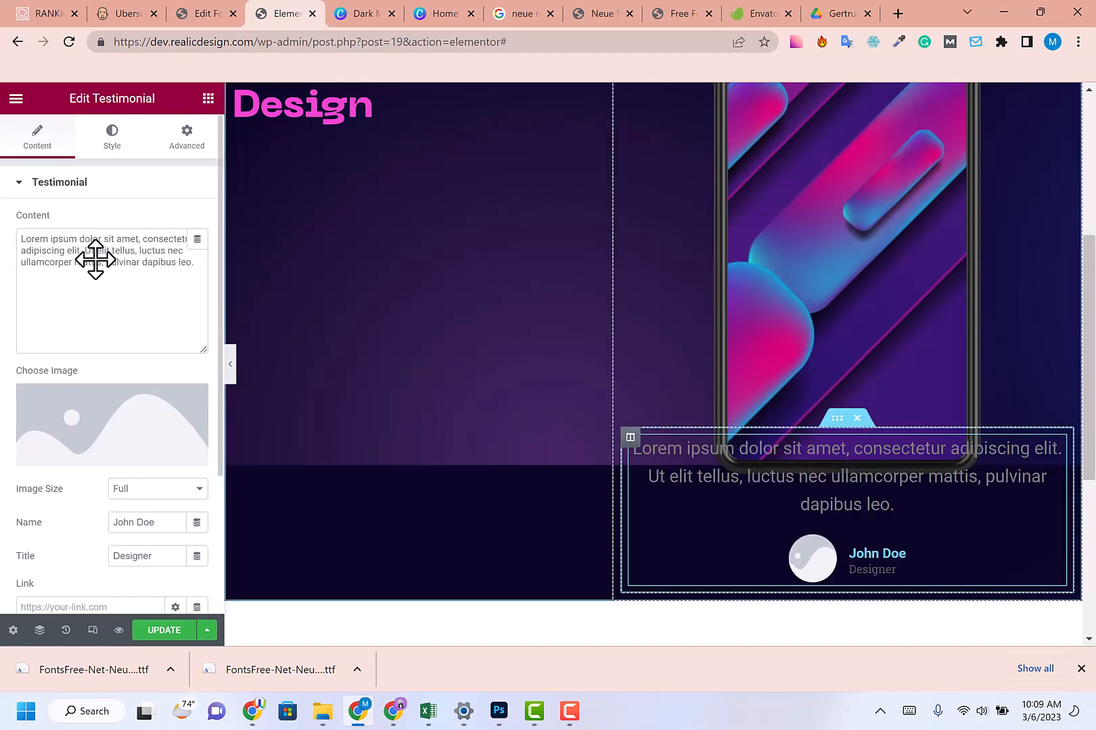
- Examine the Testimonial widget's content, image position, alignment and image style options
{"action": "scroll", "coordinate": [196, 421], "scroll_direction": "down", "scroll_amount": 3}
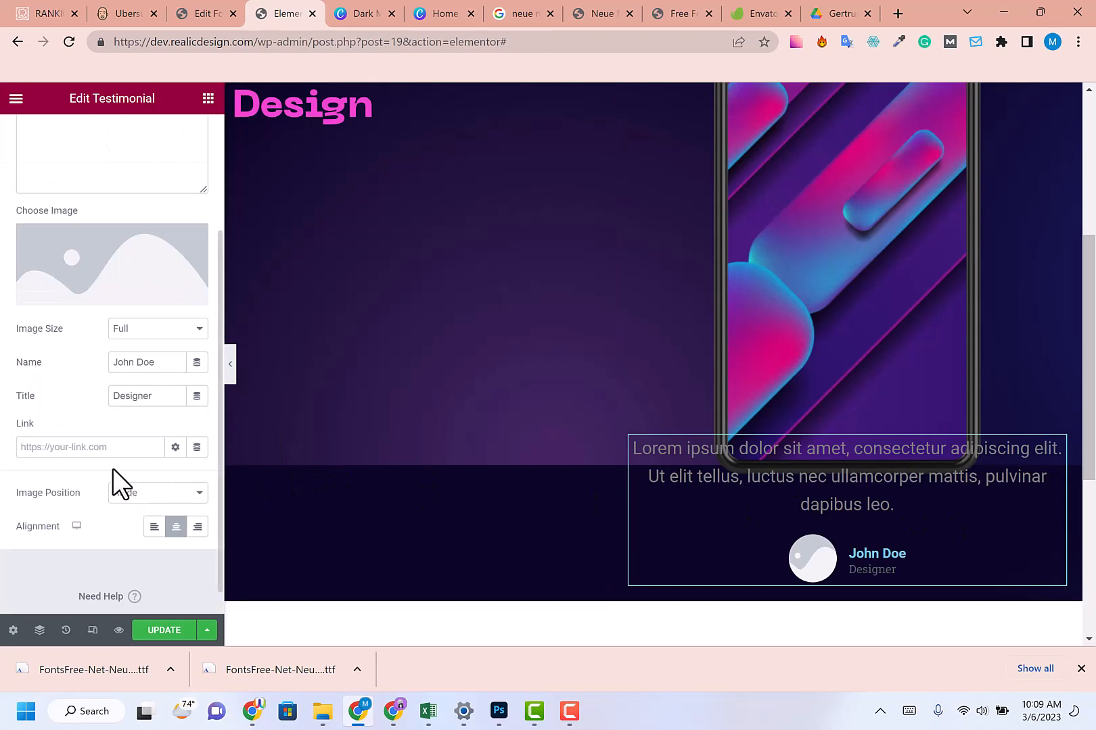
{"action": "scroll", "coordinate": [143, 404], "scroll_direction": "up", "scroll_amount": 5}
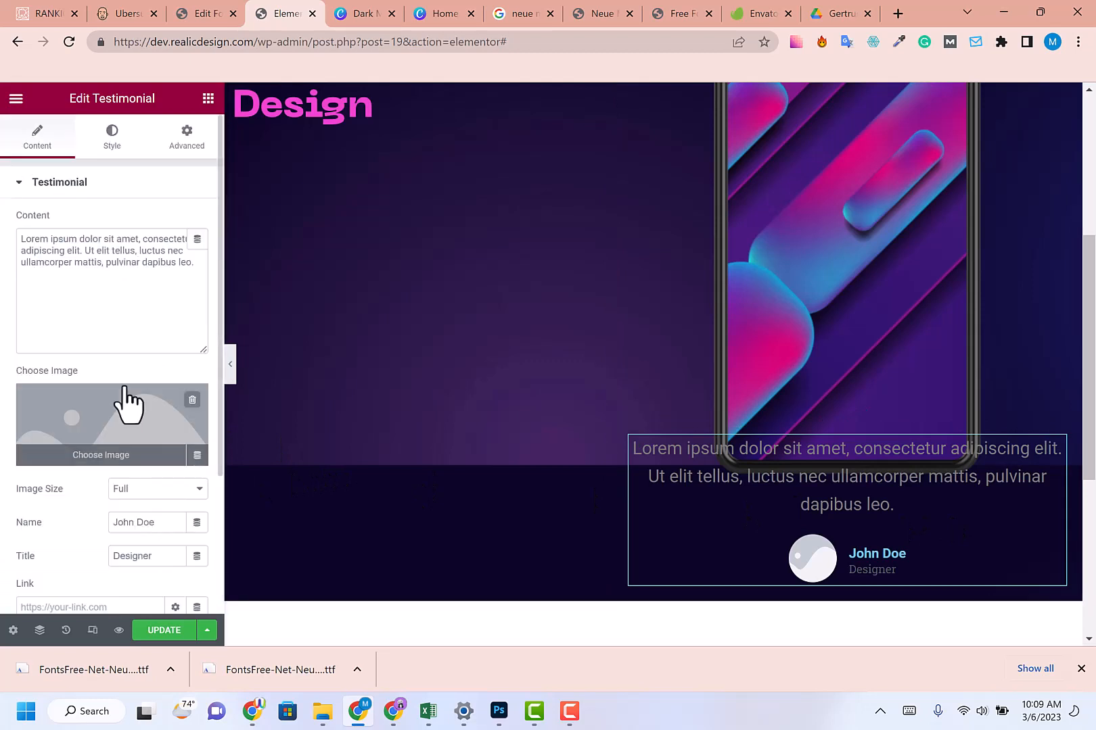
{"action": "left_click", "coordinate": [112, 141]}
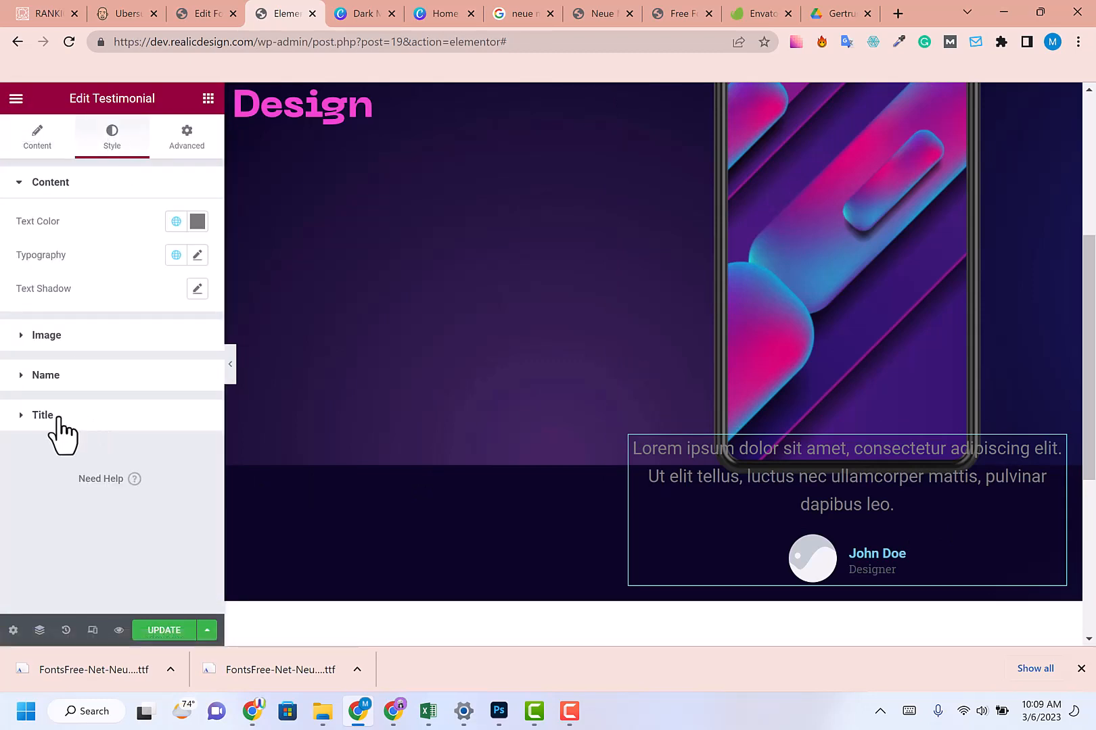
{"action": "left_click", "coordinate": [39, 139]}
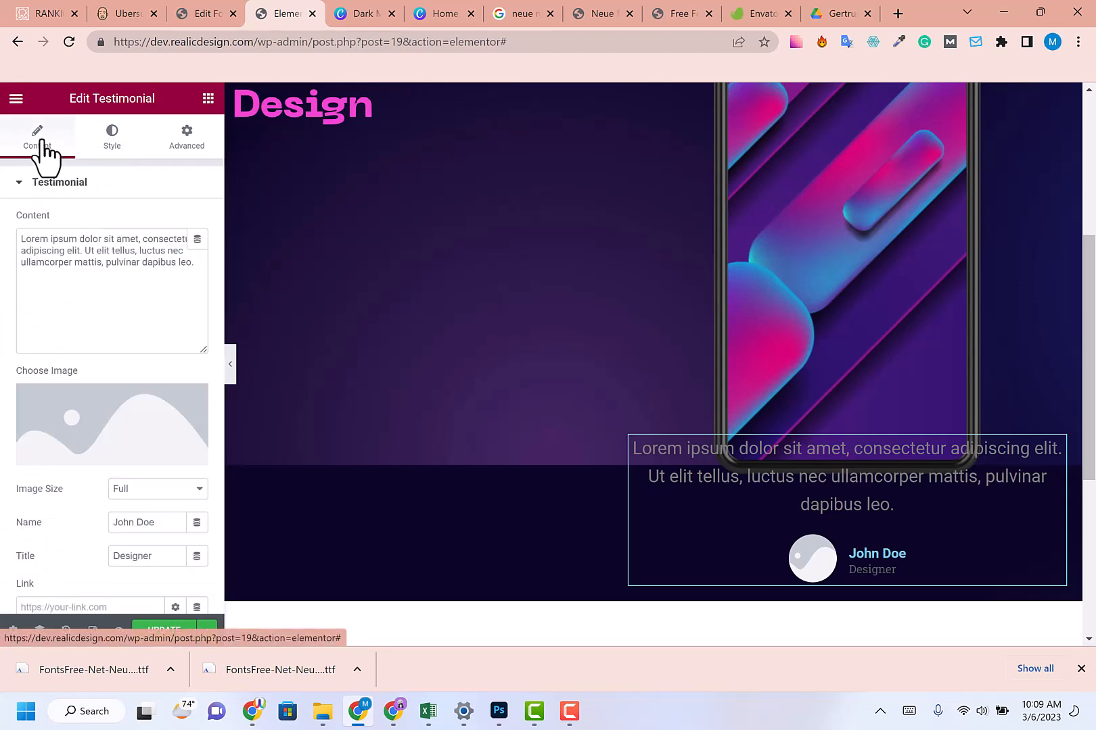
{"action": "scroll", "coordinate": [175, 378], "scroll_direction": "down", "scroll_amount": 3}
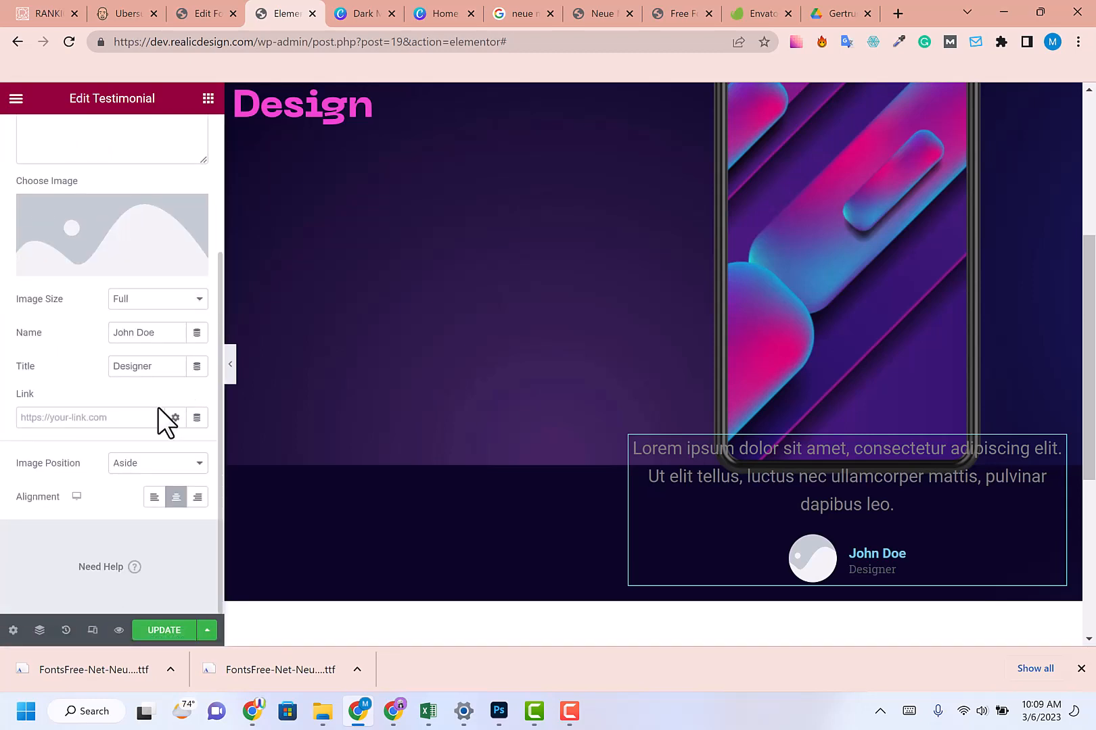
{"action": "left_click", "coordinate": [139, 465]}
{"action": "left_click", "coordinate": [138, 480]}
{"action": "scroll", "coordinate": [132, 420], "scroll_direction": "up", "scroll_amount": 3}
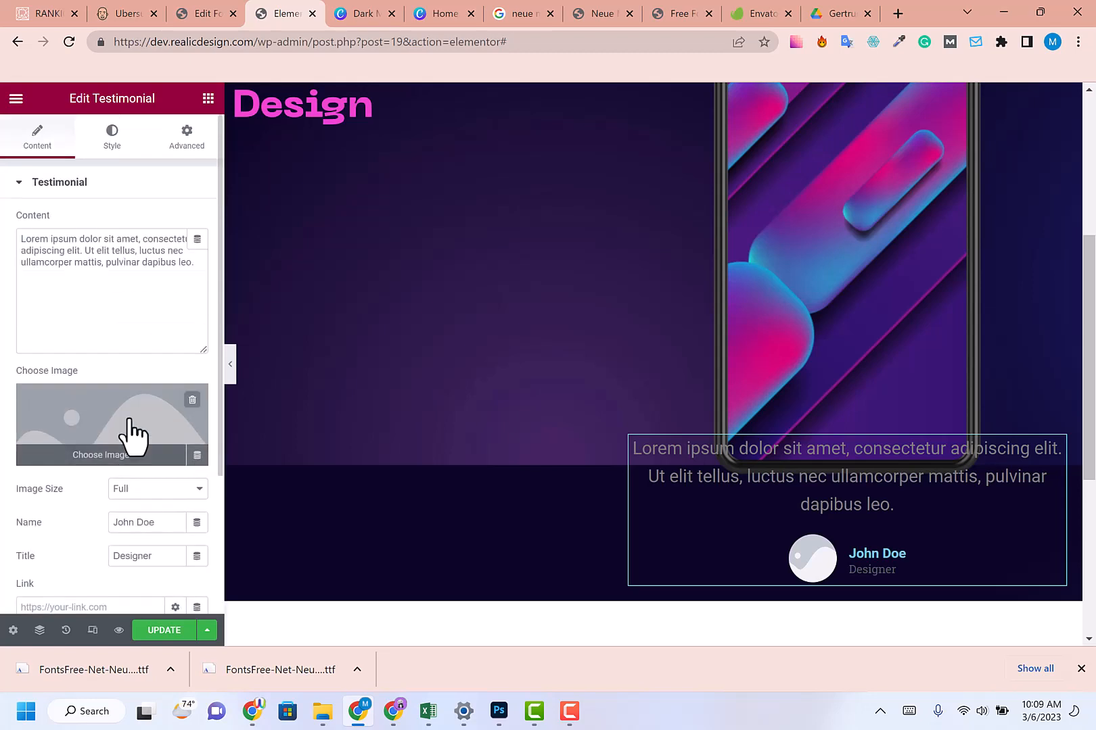
{"action": "left_click", "coordinate": [111, 138]}
{"action": "left_click", "coordinate": [93, 342]}
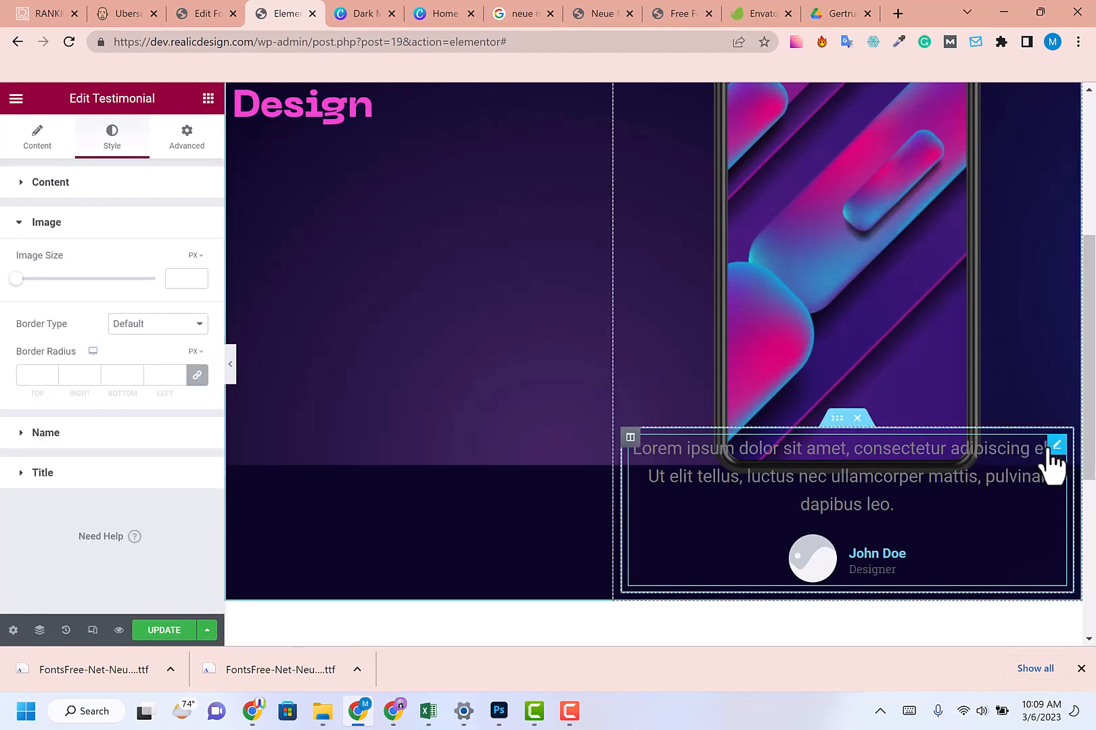
- Delete the Testimonial widget and add a Reviews widget to the inner section below the phone image instead
{"action": "right_click", "coordinate": [1055, 458]}
{"action": "left_click", "coordinate": [1018, 630]}
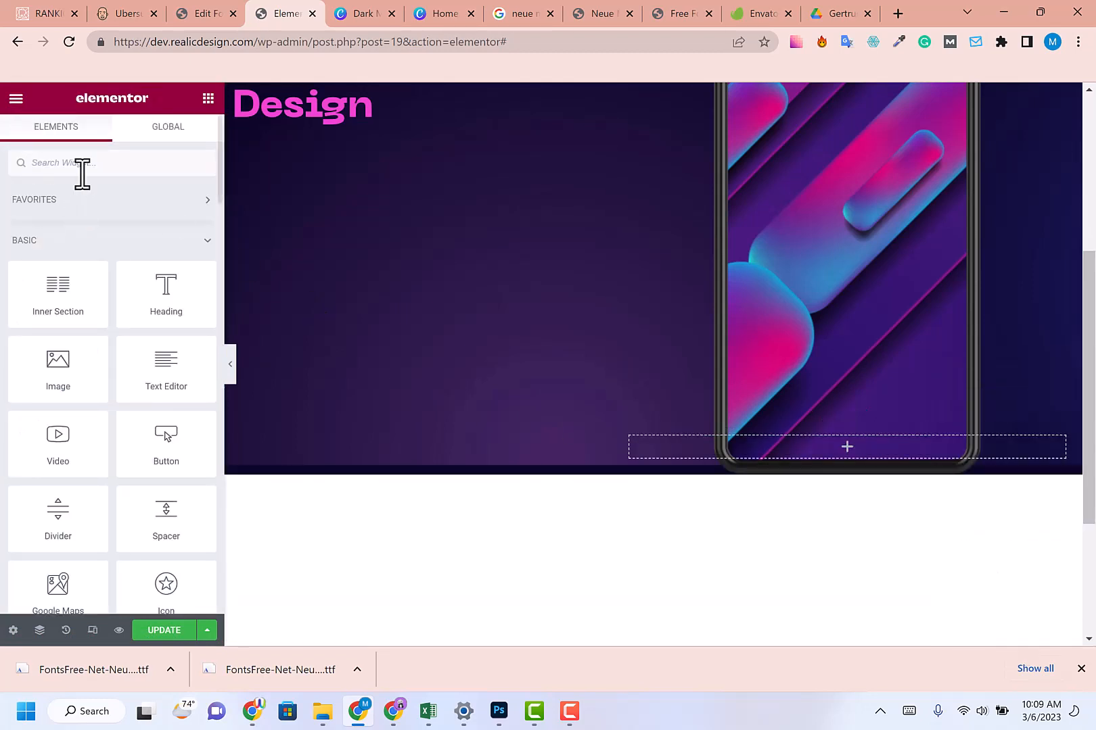
{"action": "type", "text": "tes"}
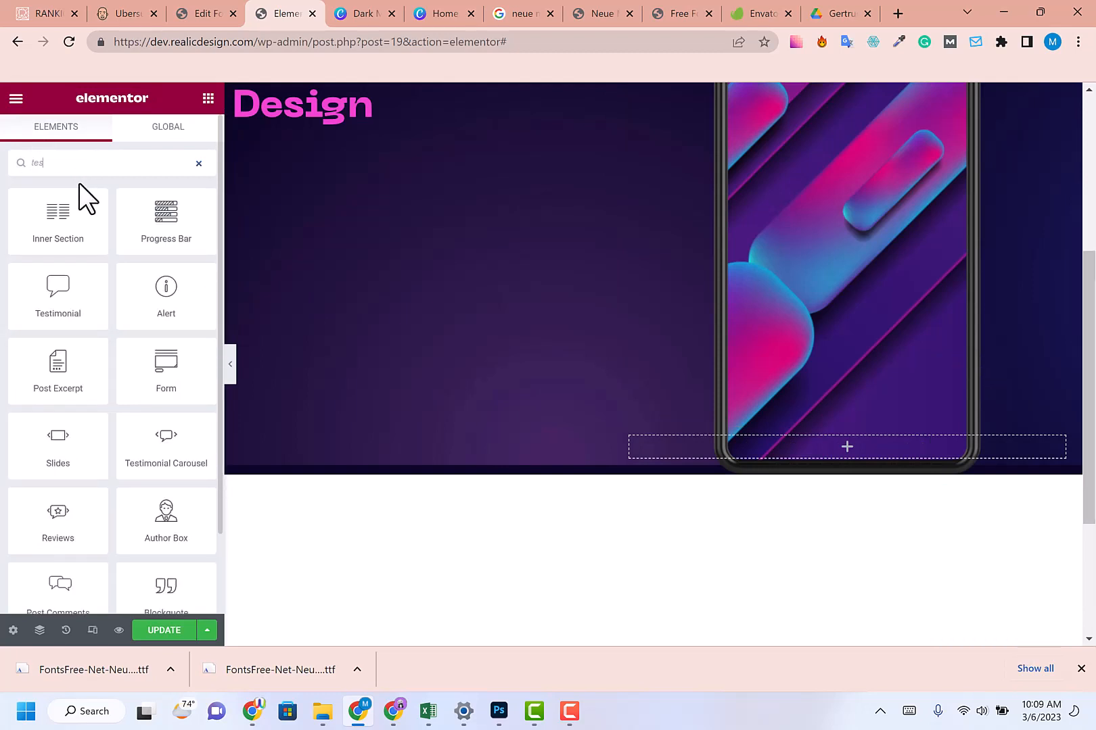
{"action": "type", "text": "t"}
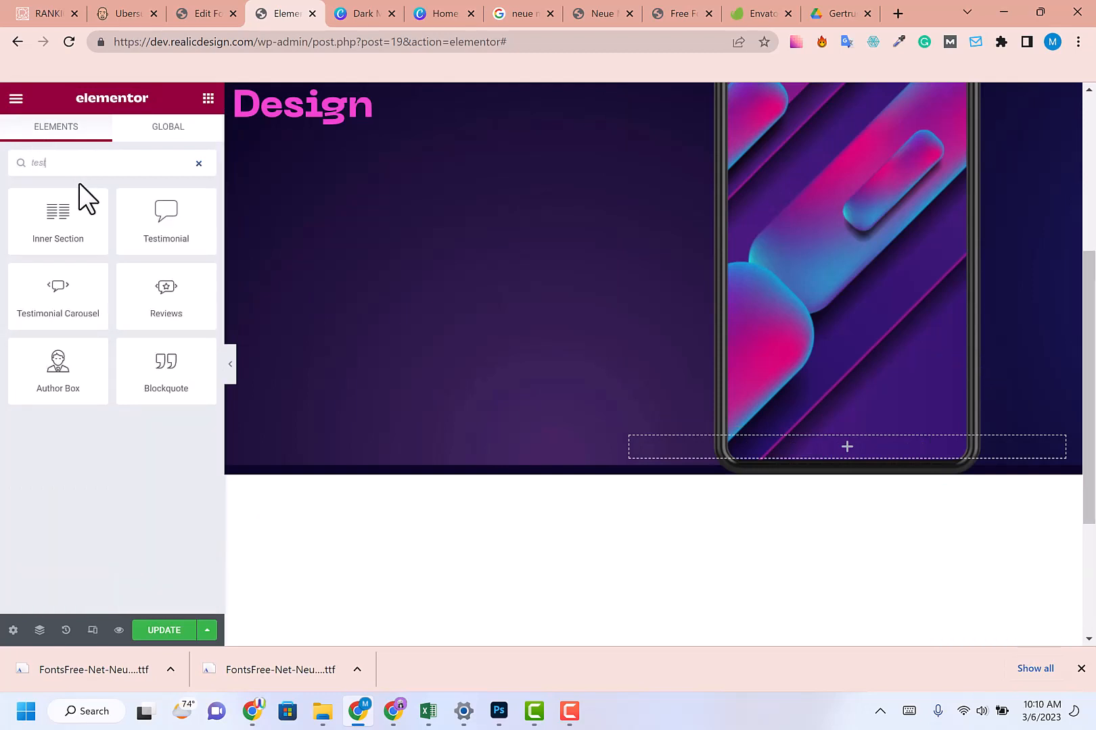
{"action": "left_click_drag", "start_coordinate": [61, 289], "coordinate": [844, 448]}
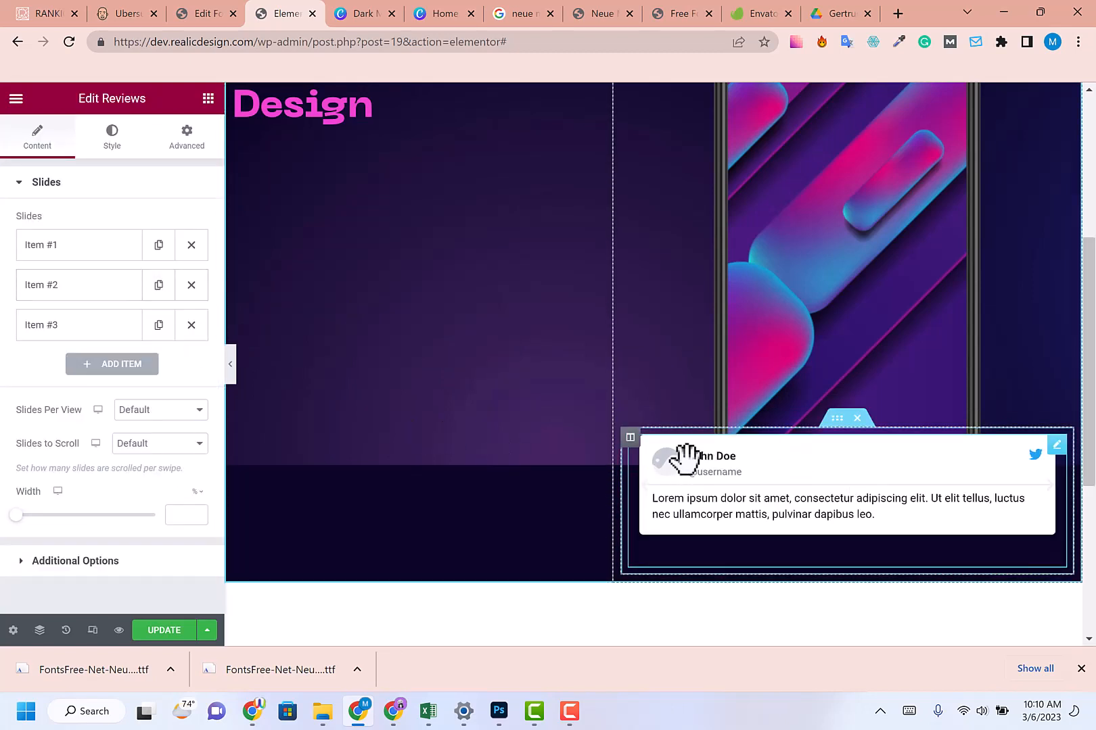
- Set the rating of the first slide in the Reviews widget to 5
{"action": "scroll", "coordinate": [91, 419], "scroll_direction": "down", "scroll_amount": 1}
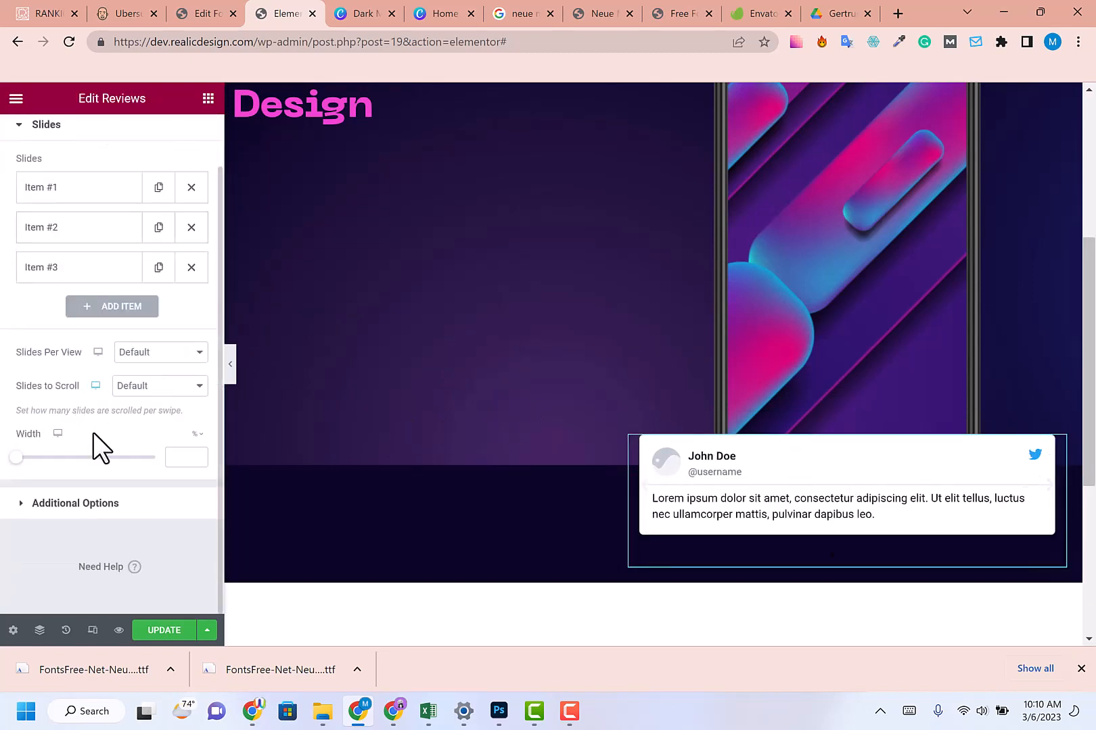
{"action": "scroll", "coordinate": [95, 494], "scroll_direction": "up", "scroll_amount": 1}
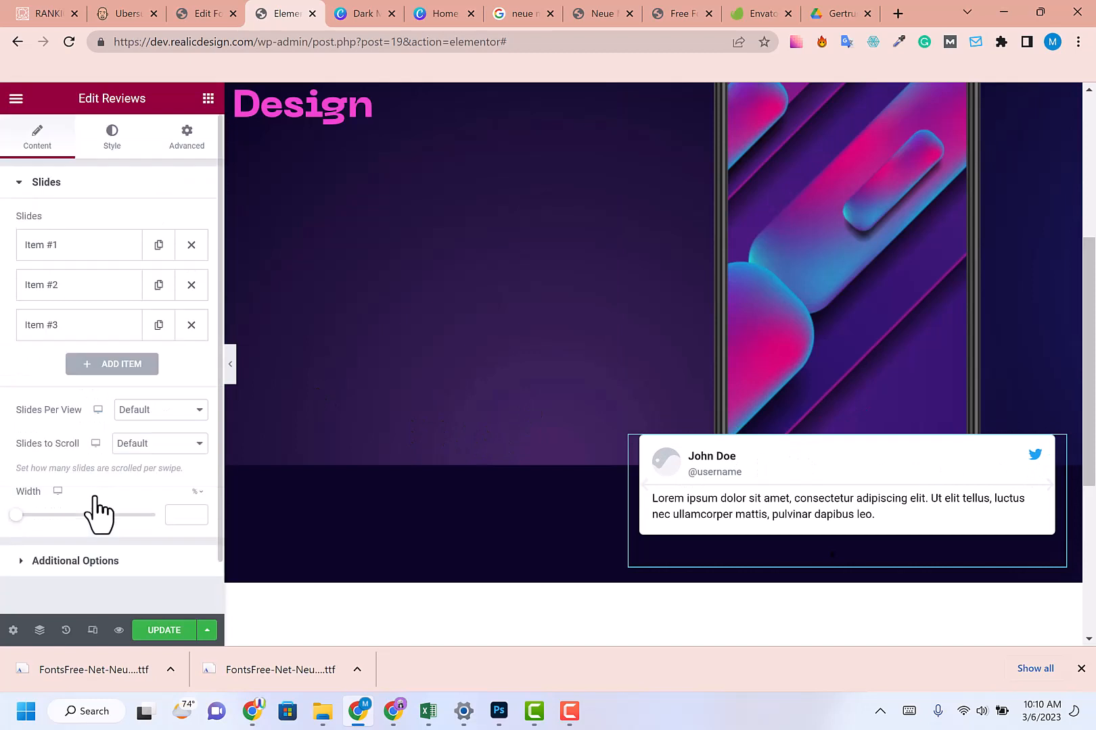
{"action": "left_click", "coordinate": [58, 247]}
{"action": "scroll", "coordinate": [80, 426], "scroll_direction": "down", "scroll_amount": 3}
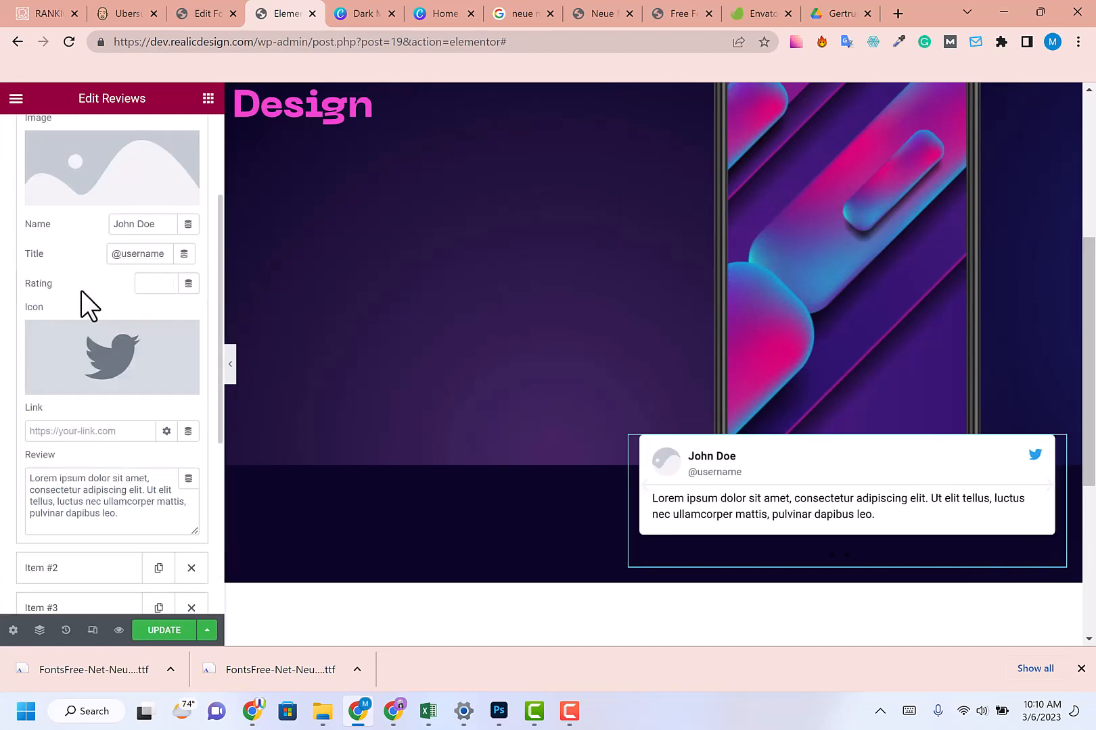
{"action": "type", "text": "5"}
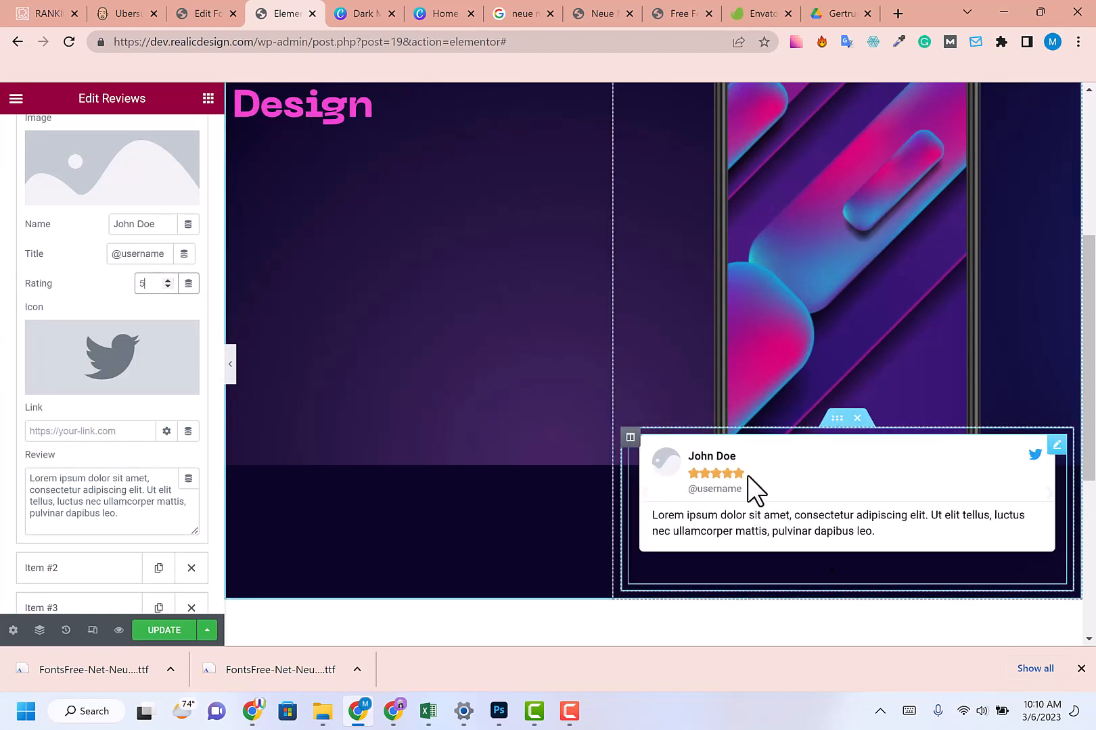
{"action": "scroll", "coordinate": [160, 470], "scroll_direction": "down", "scroll_amount": 5}
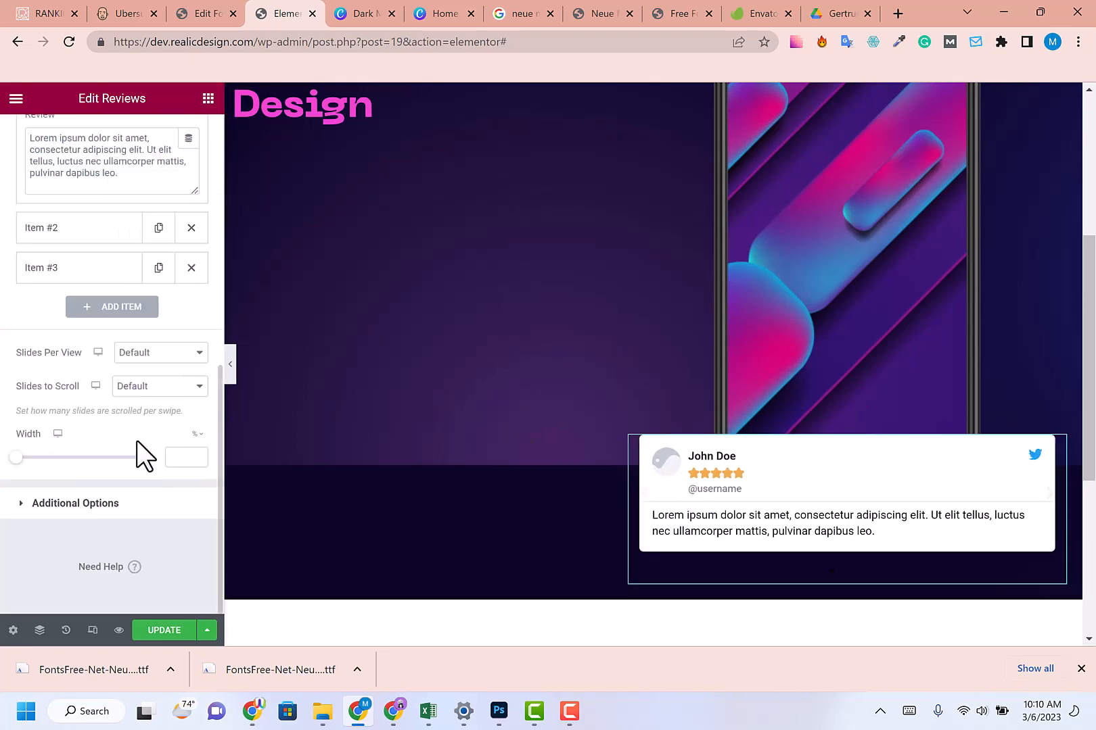
- Check the review card in the Canva reference and remove the Twitter icon from the first review slide in Elementor
{"action": "left_click", "coordinate": [344, 13]}
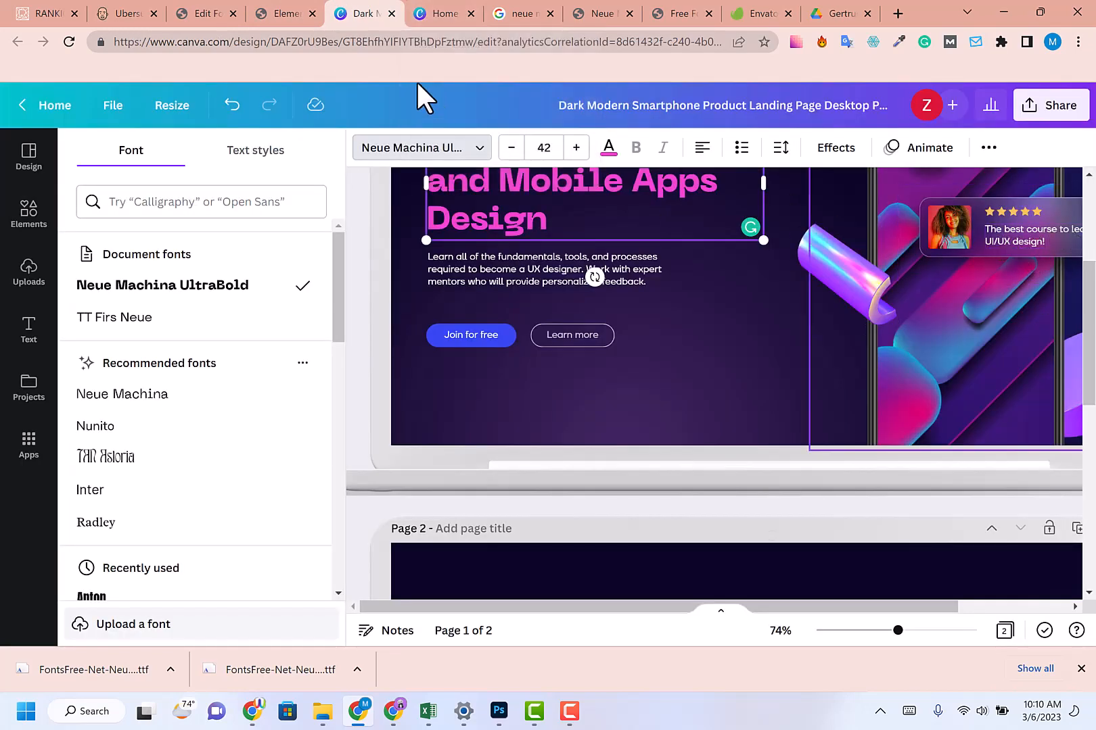
{"action": "left_click", "coordinate": [277, 13]}
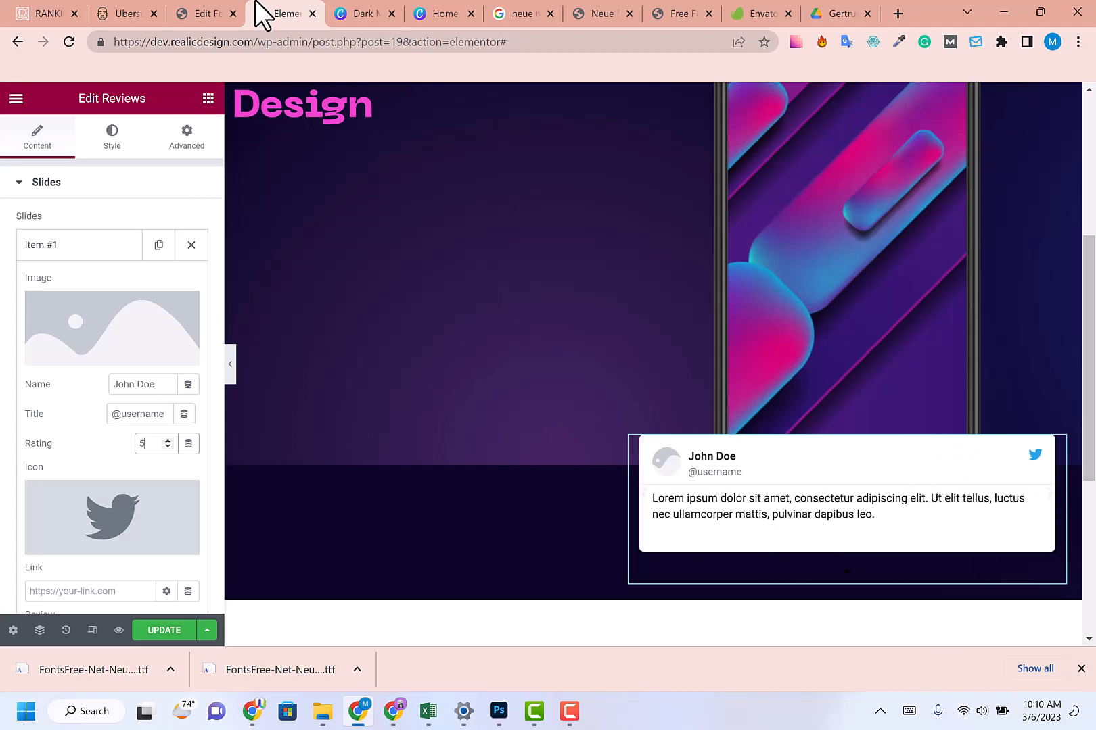
{"action": "mouse_move", "coordinate": [116, 504]}
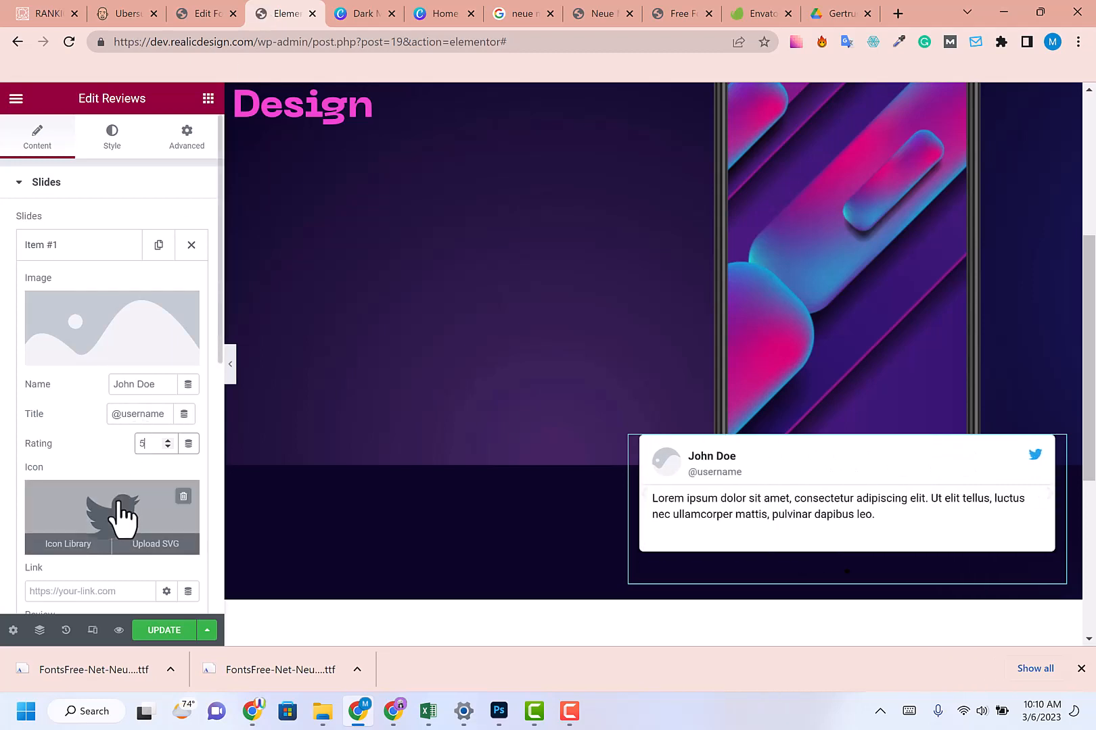
{"action": "mouse_move", "coordinate": [73, 334]}
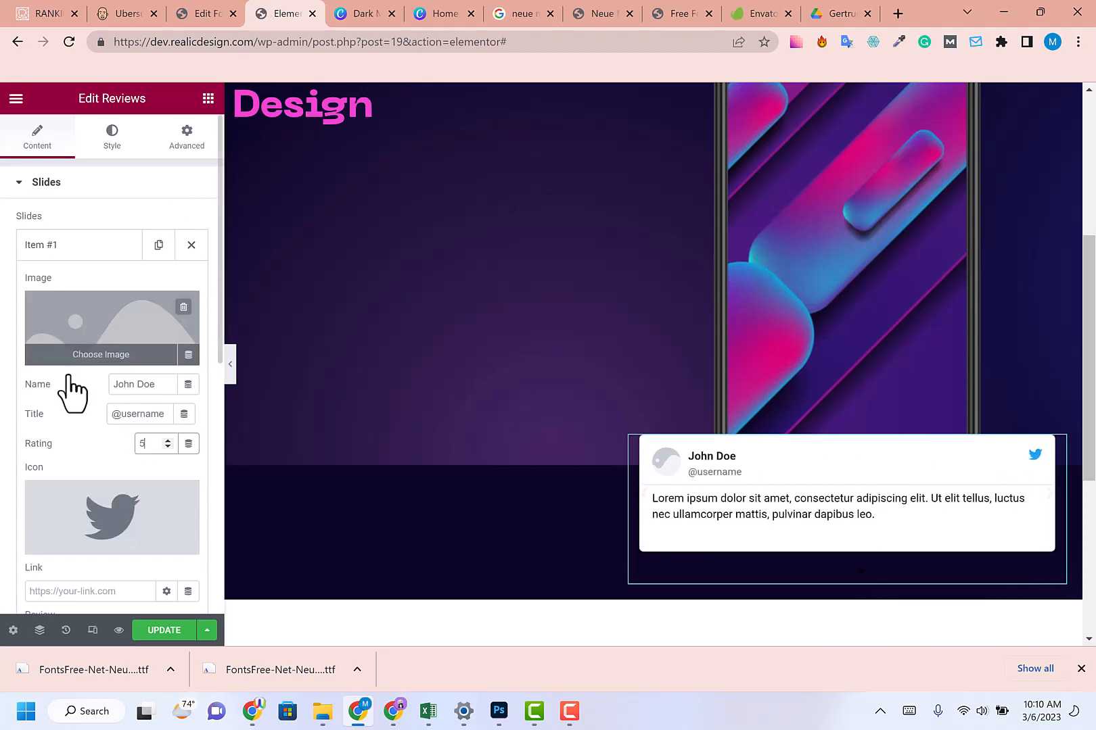
{"action": "mouse_move", "coordinate": [44, 523]}
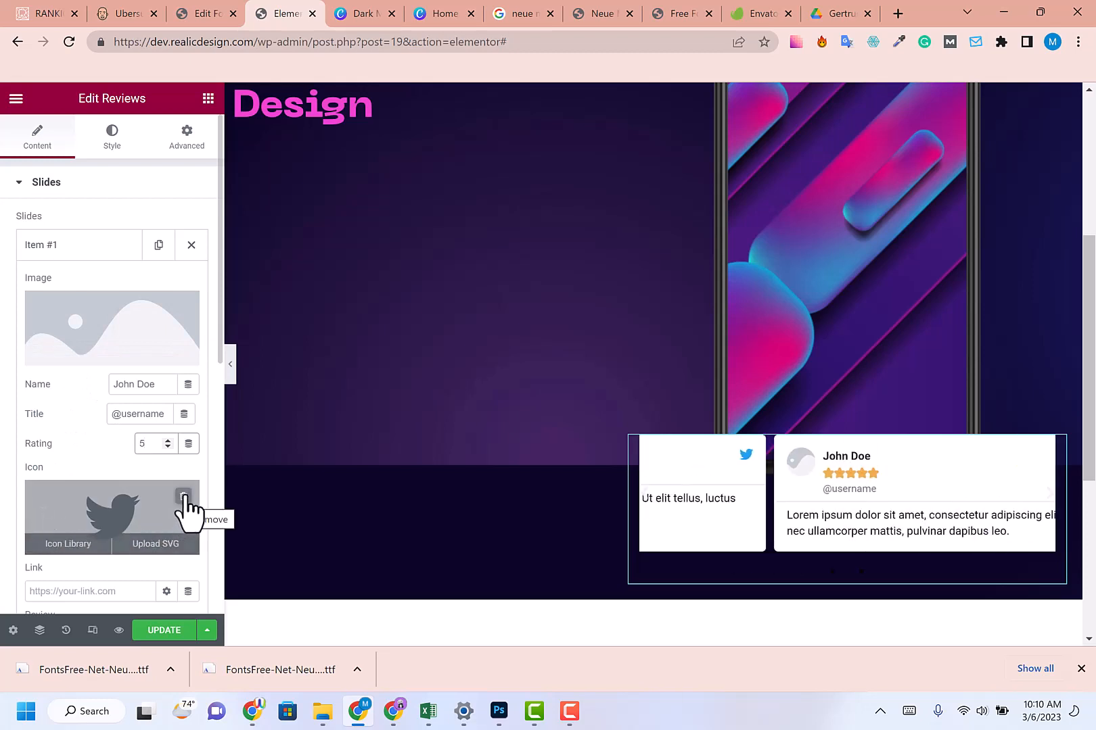
{"action": "left_click", "coordinate": [183, 496]}
{"action": "mouse_move", "coordinate": [128, 354]}
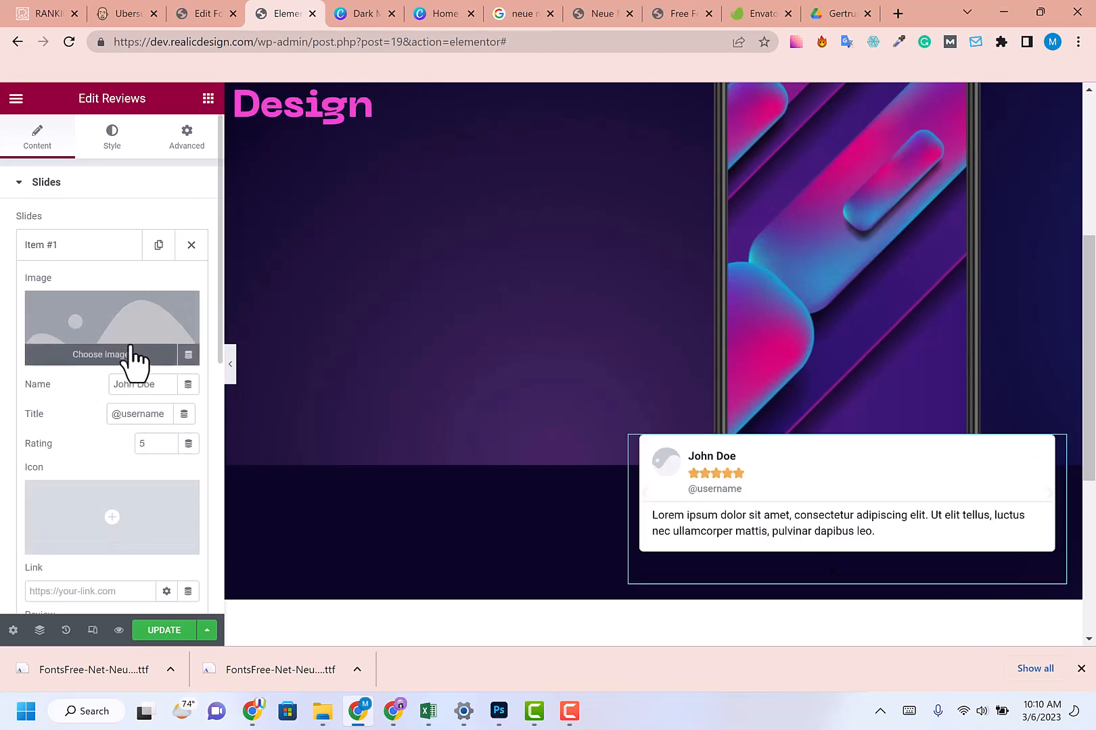
{"action": "scroll", "coordinate": [134, 423], "scroll_direction": "down", "scroll_amount": 7}
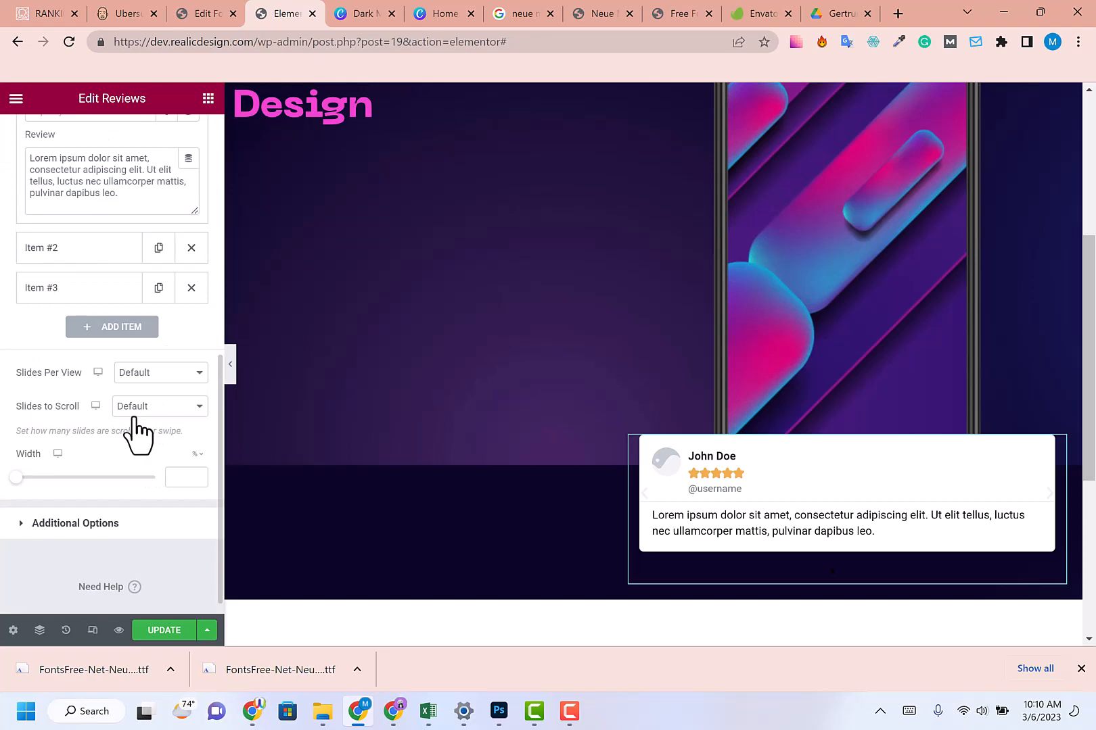
{"action": "scroll", "coordinate": [137, 434], "scroll_direction": "up", "scroll_amount": 6}
- Compare with the Canva reference card and delete the first two slides of the Reviews widget in Elementor, keeping one
{"action": "key", "text": "ctrl+Tab"}
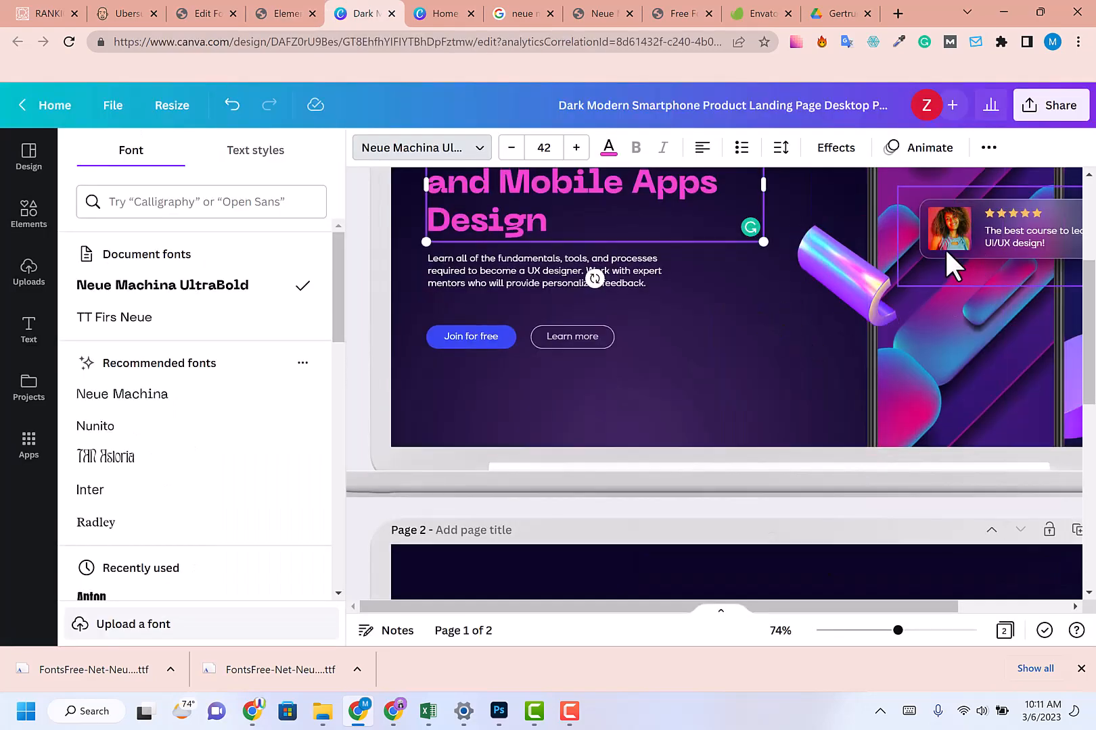
{"action": "scroll", "coordinate": [946, 252], "scroll_direction": "up", "scroll_amount": 1}
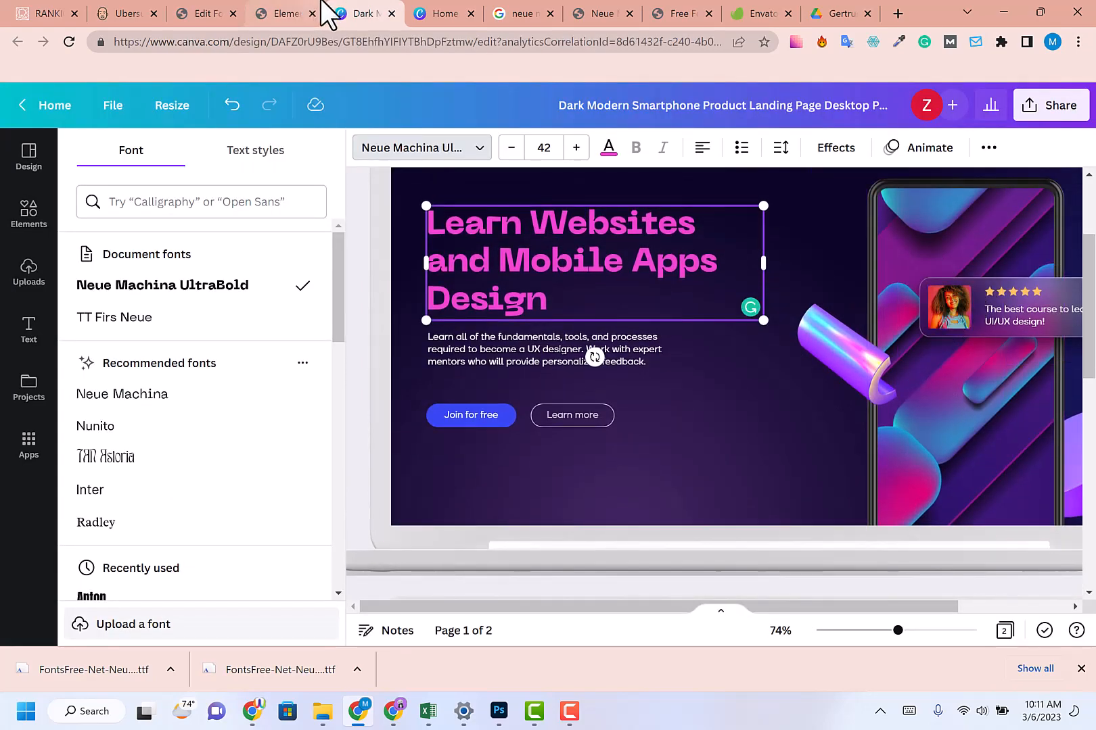
{"action": "left_click", "coordinate": [301, 14]}
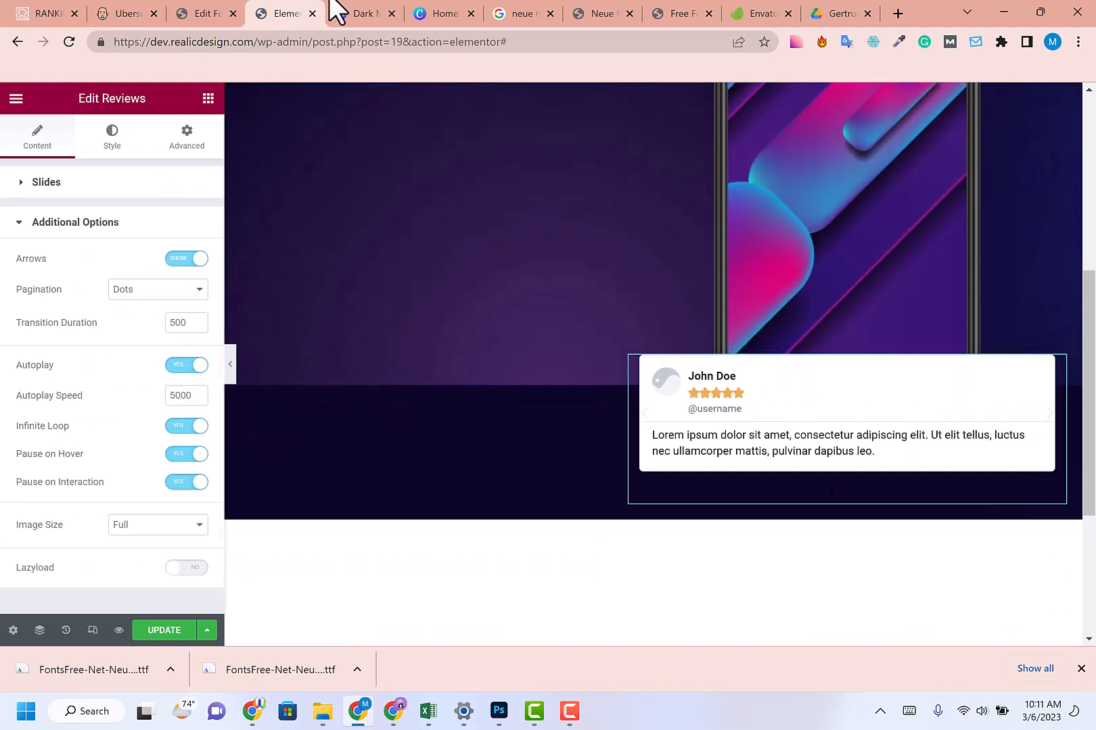
{"action": "left_click", "coordinate": [336, 10]}
{"action": "left_click", "coordinate": [281, 12]}
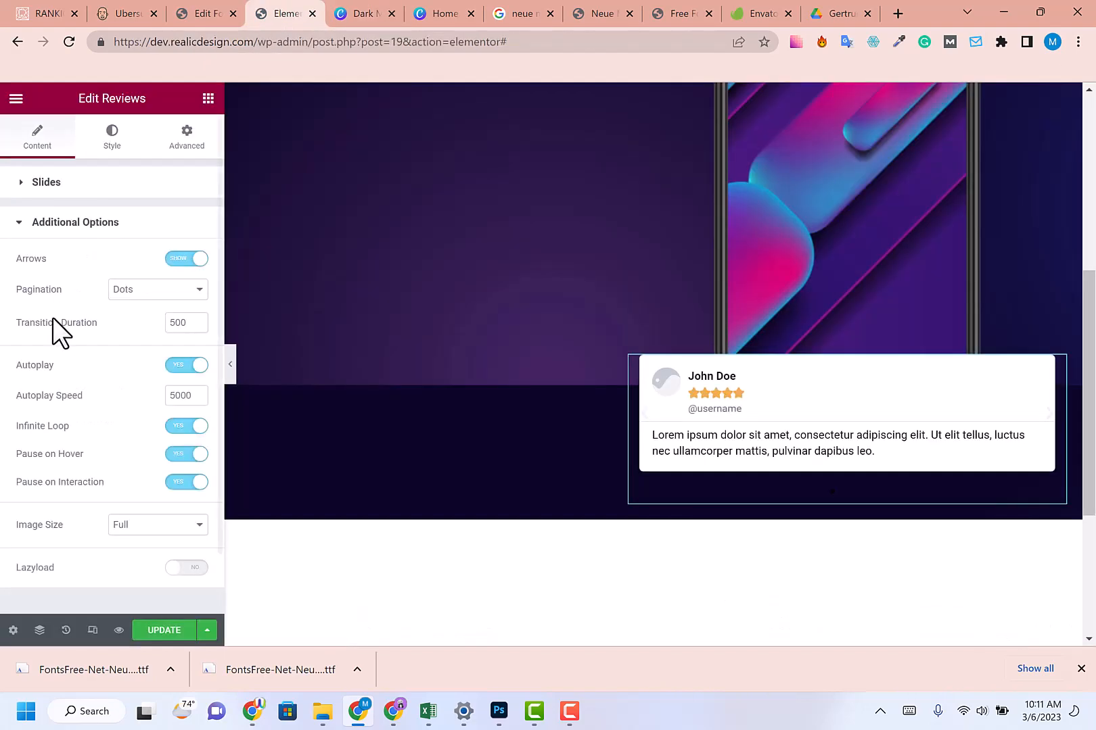
{"action": "left_click", "coordinate": [47, 181]}
{"action": "left_click", "coordinate": [192, 254]}
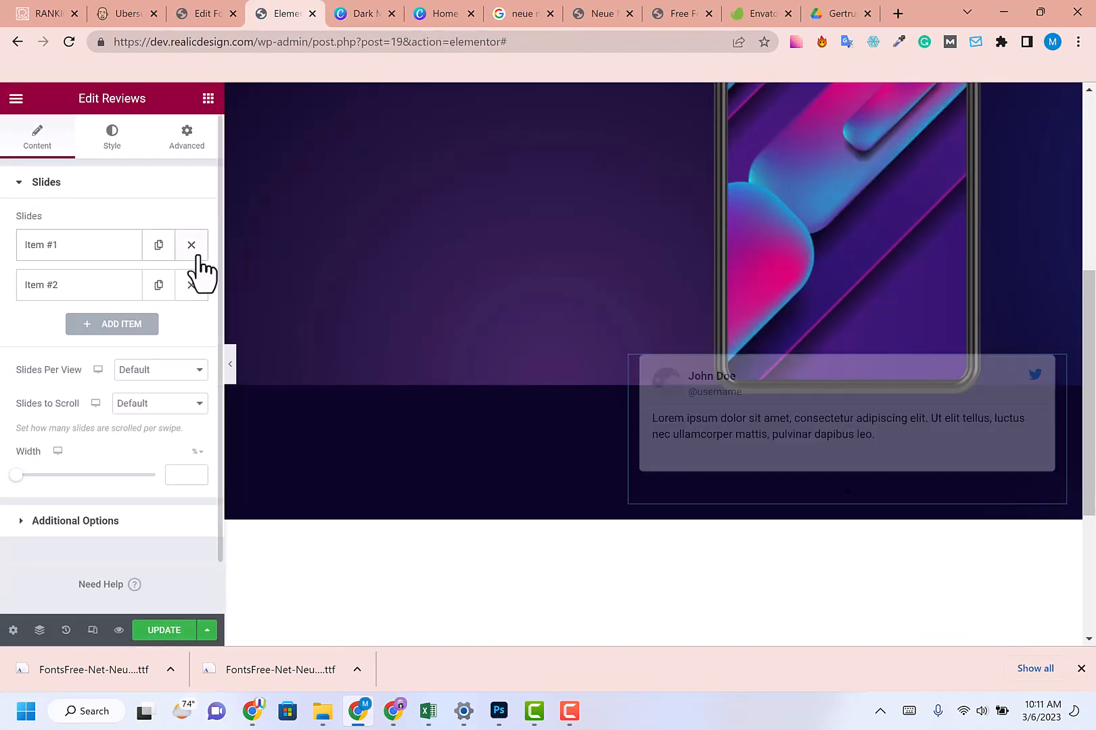
{"action": "left_click", "coordinate": [192, 254]}
- Clear the remaining review slide's name and set its rating to 5 in Elementor, checking against the Canva reference card
{"action": "left_click", "coordinate": [109, 252]}
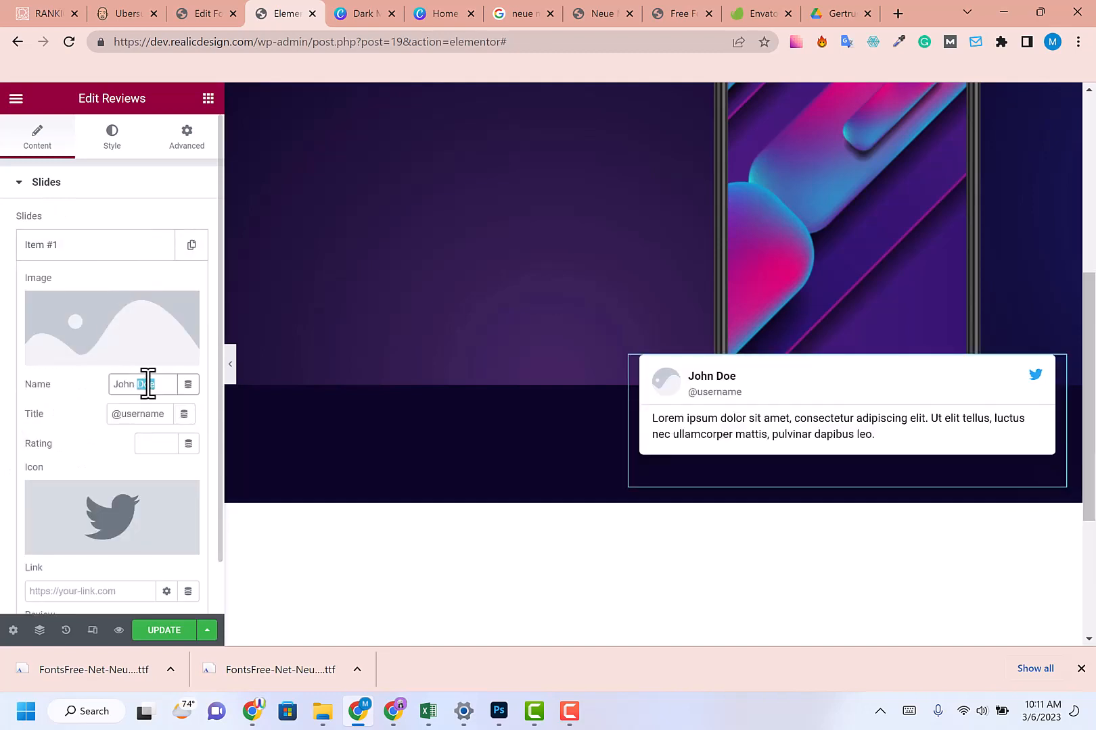
{"action": "key", "text": "BackSpace"}
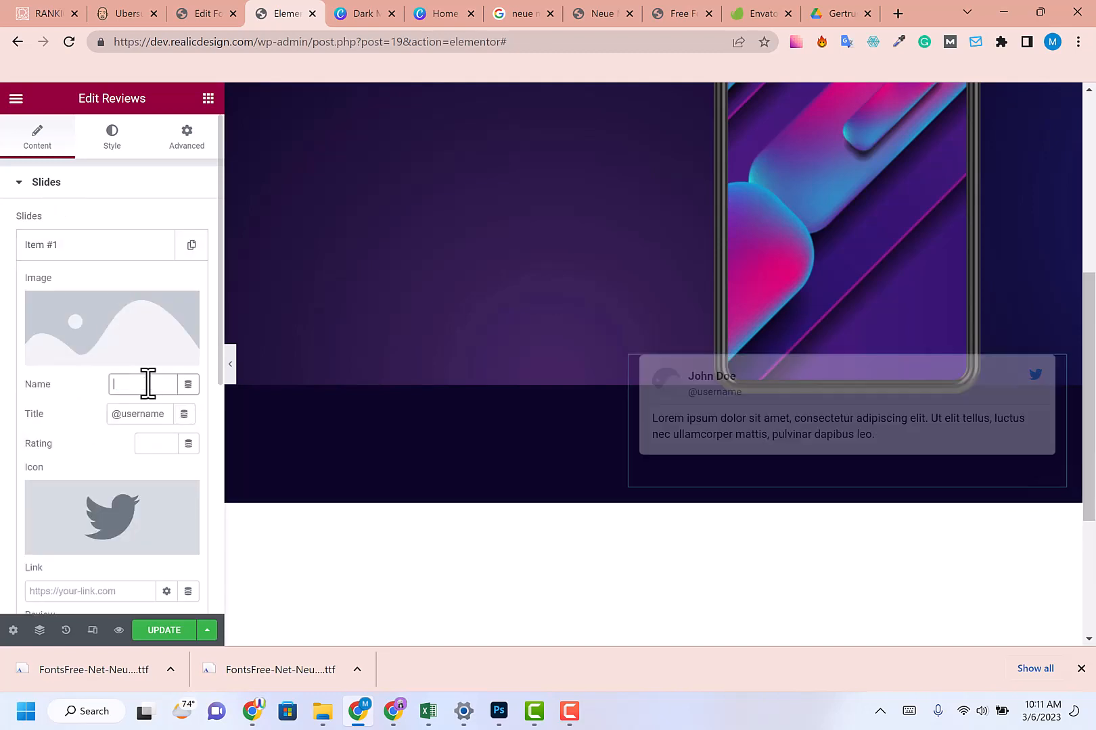
{"action": "left_click", "coordinate": [346, 14]}
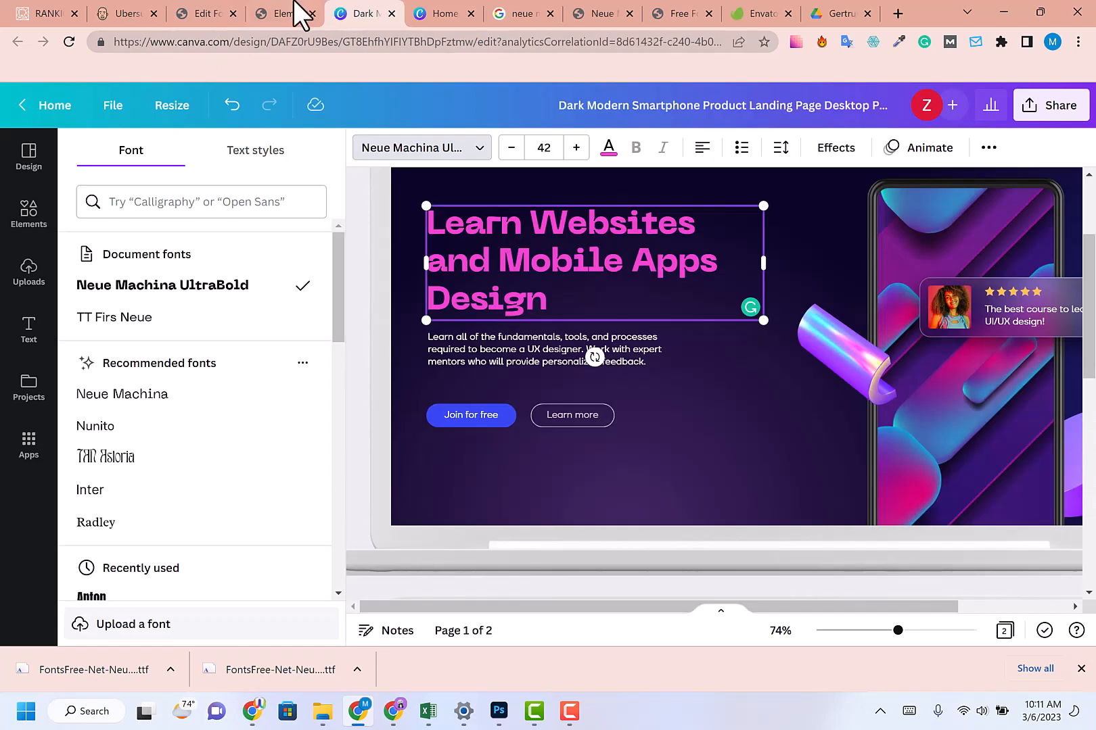
{"action": "left_click", "coordinate": [265, 13]}
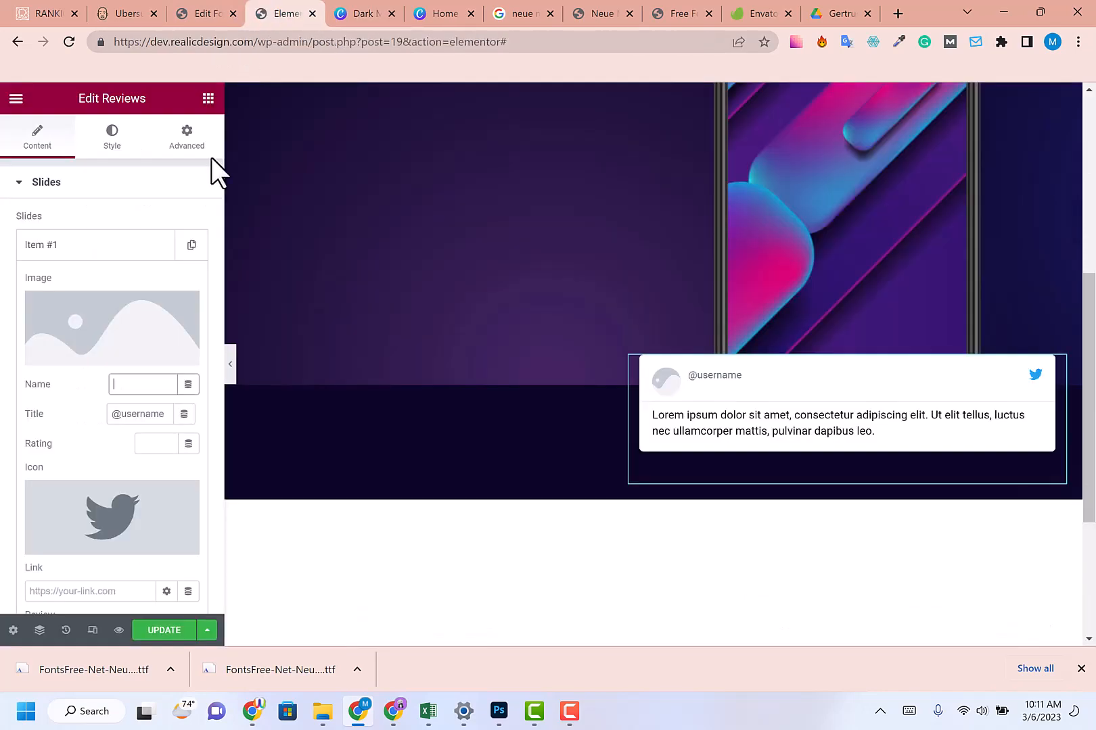
{"action": "triple_click", "coordinate": [140, 422]}
{"action": "left_click", "coordinate": [152, 443]}
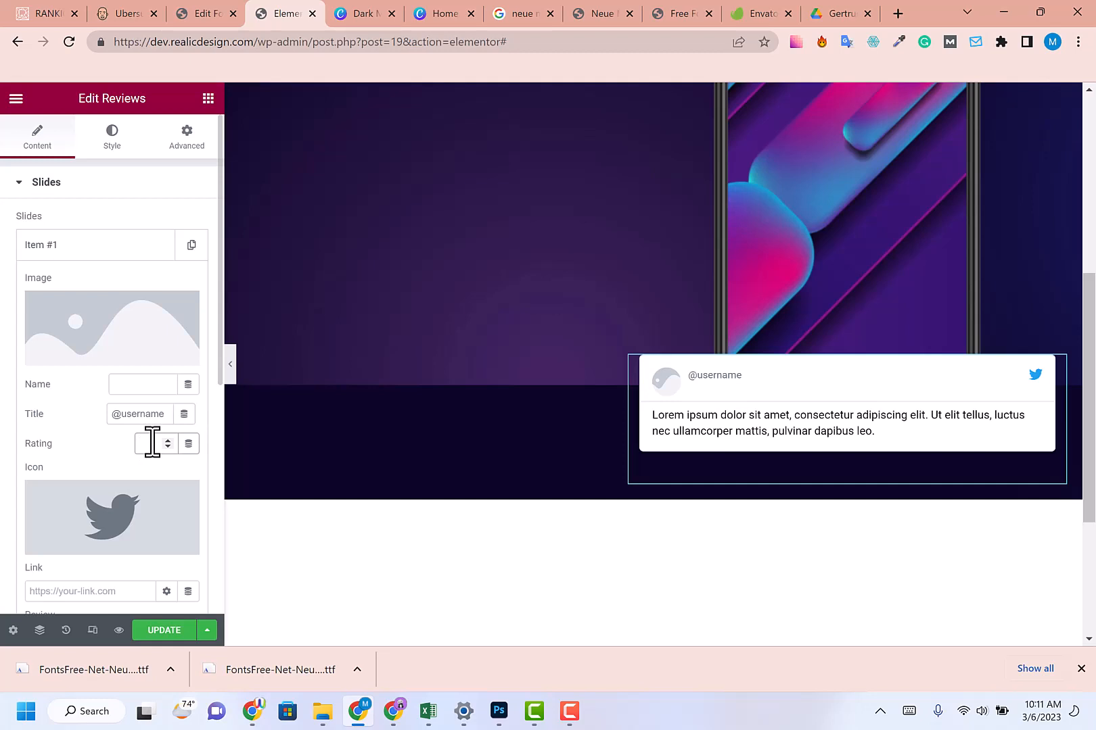
{"action": "type", "text": "5"}
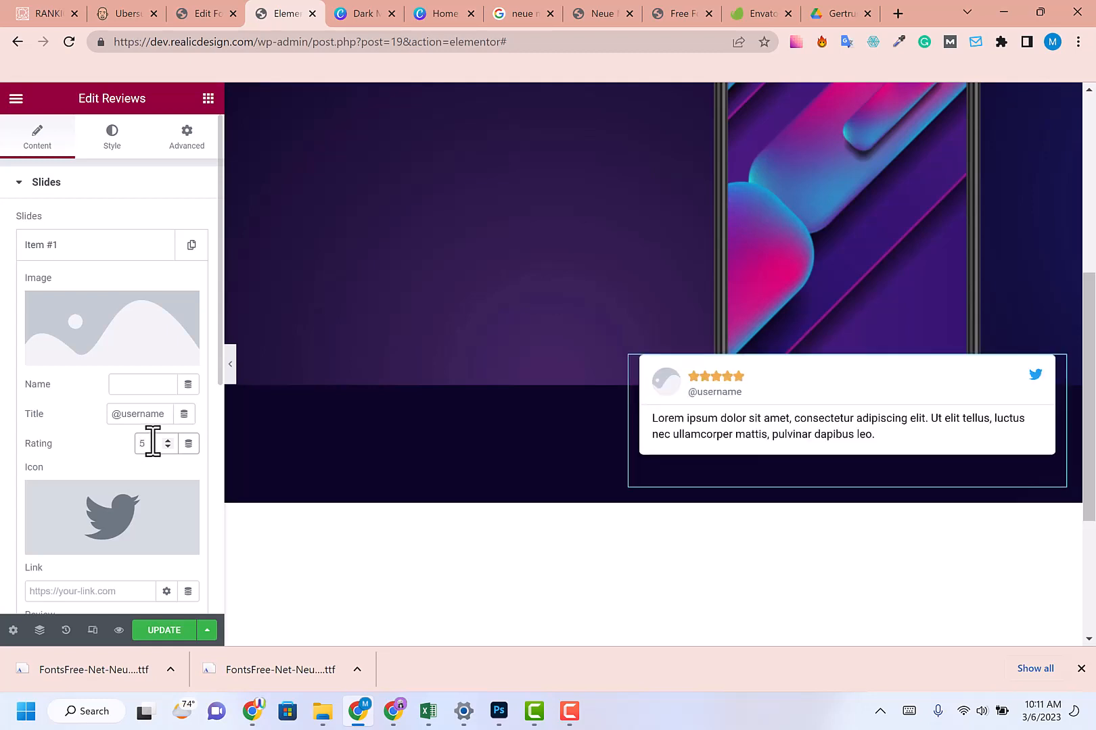
{"action": "left_click", "coordinate": [371, 15]}
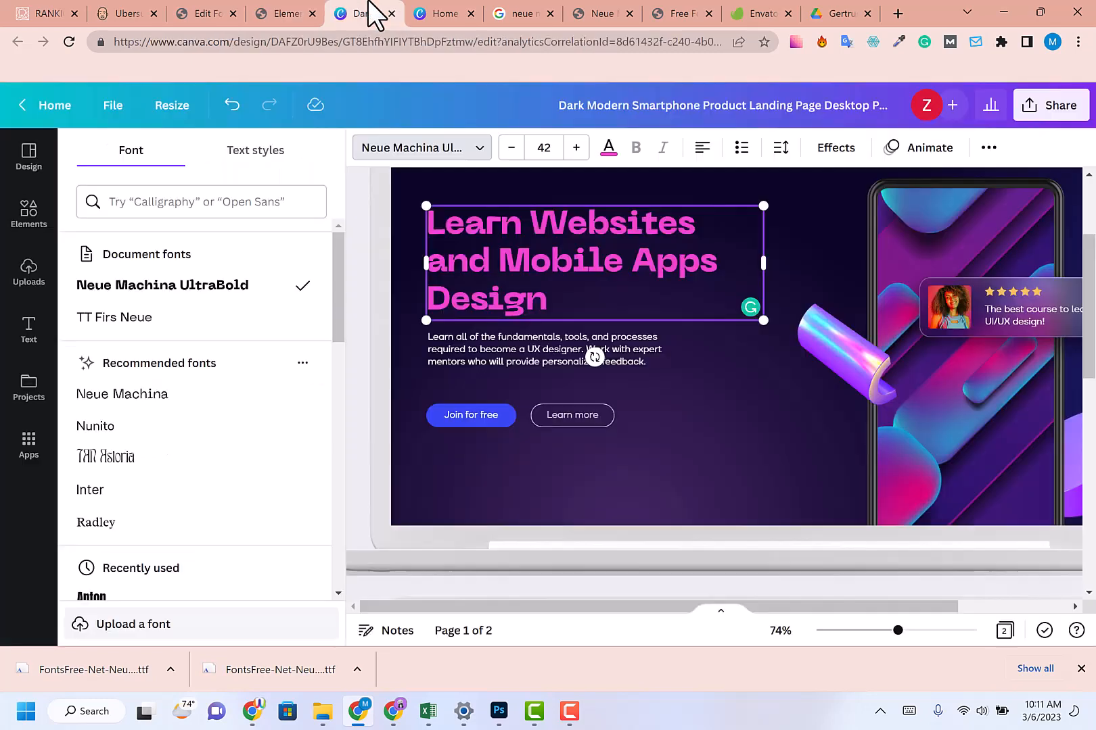
- Copy the review text "The best course to learn UI/UX design!" from the Canva card into the review slide's title in Elementor
{"action": "left_click", "coordinate": [416, 5]}
{"action": "left_click", "coordinate": [407, 24]}
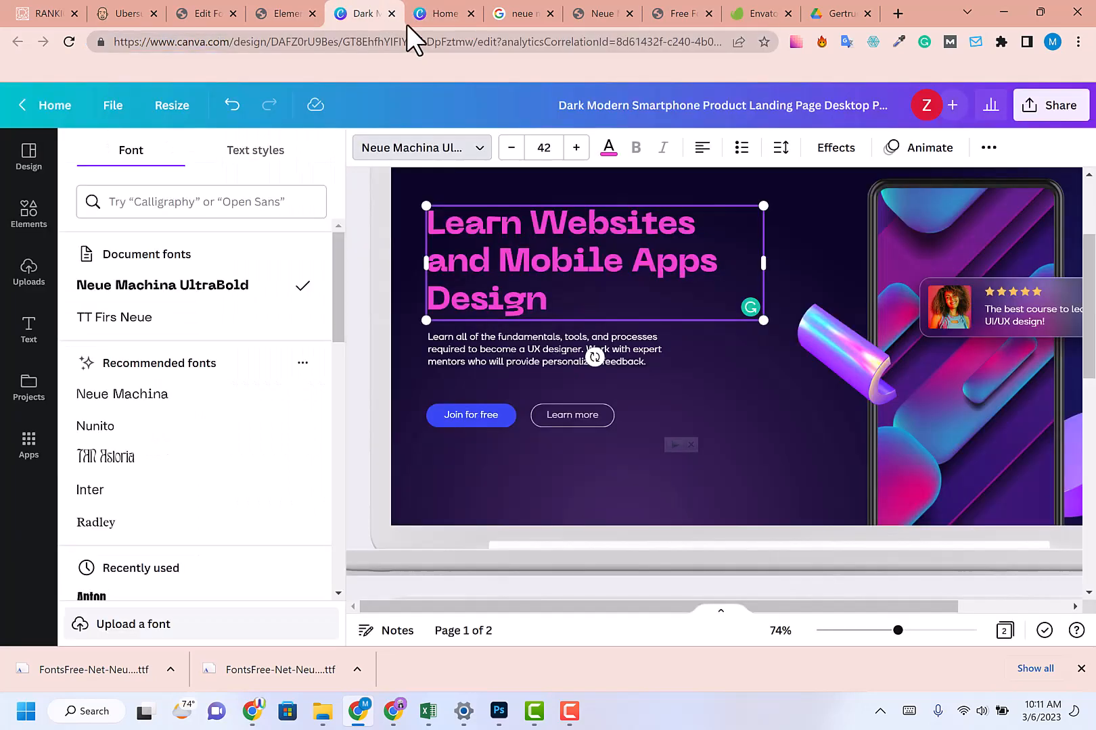
{"action": "double_click", "coordinate": [1017, 314]}
{"action": "key", "text": "ctrl+c"}
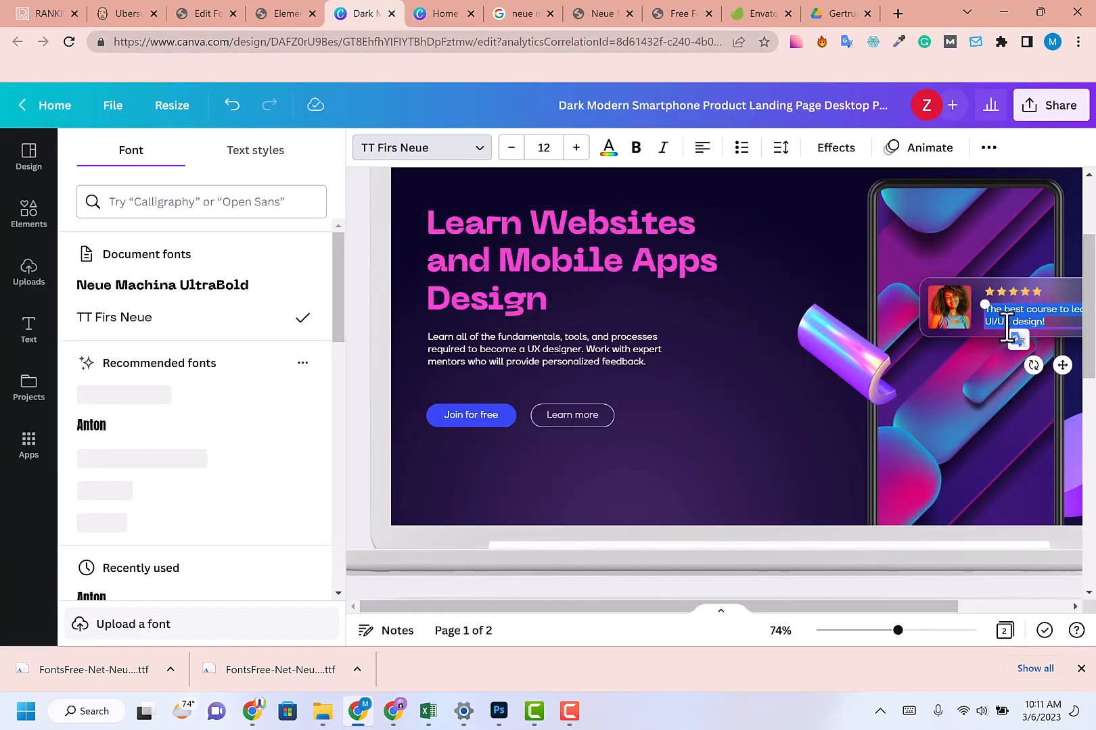
{"action": "left_click", "coordinate": [288, 13]}
{"action": "triple_click", "coordinate": [146, 415]}
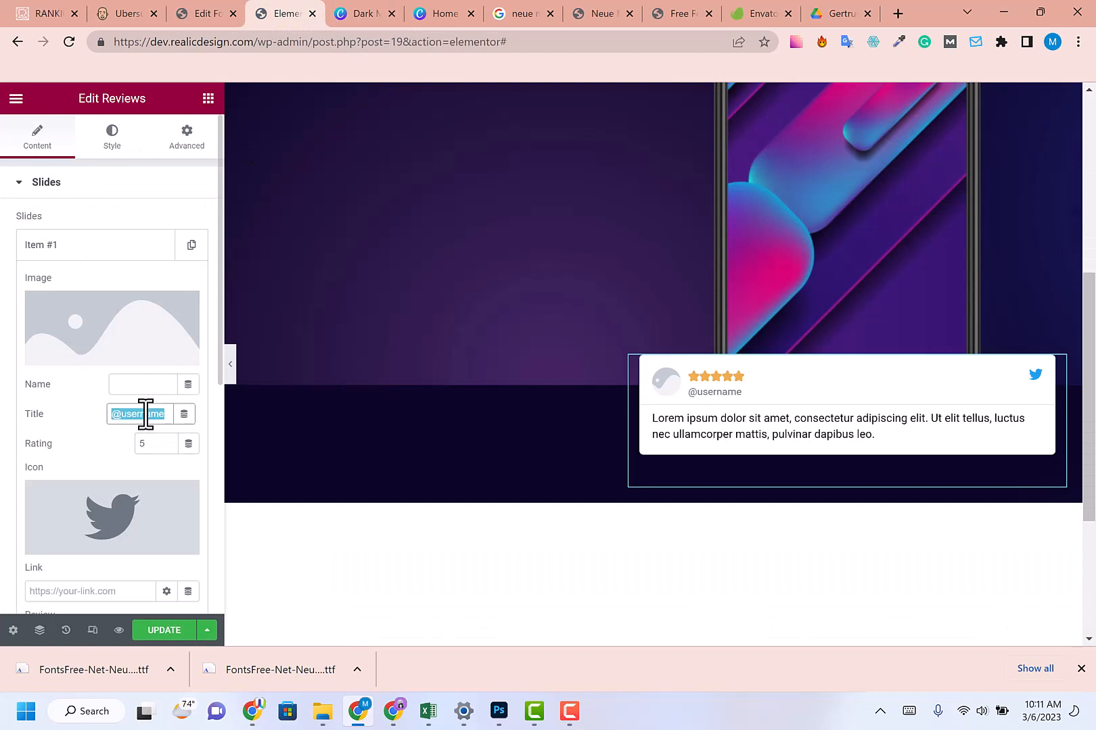
{"action": "key", "text": "ctrl+v"}
- Clear the slide's placeholder review text and remove its Twitter icon
{"action": "scroll", "coordinate": [147, 415], "scroll_direction": "down", "scroll_amount": 3}
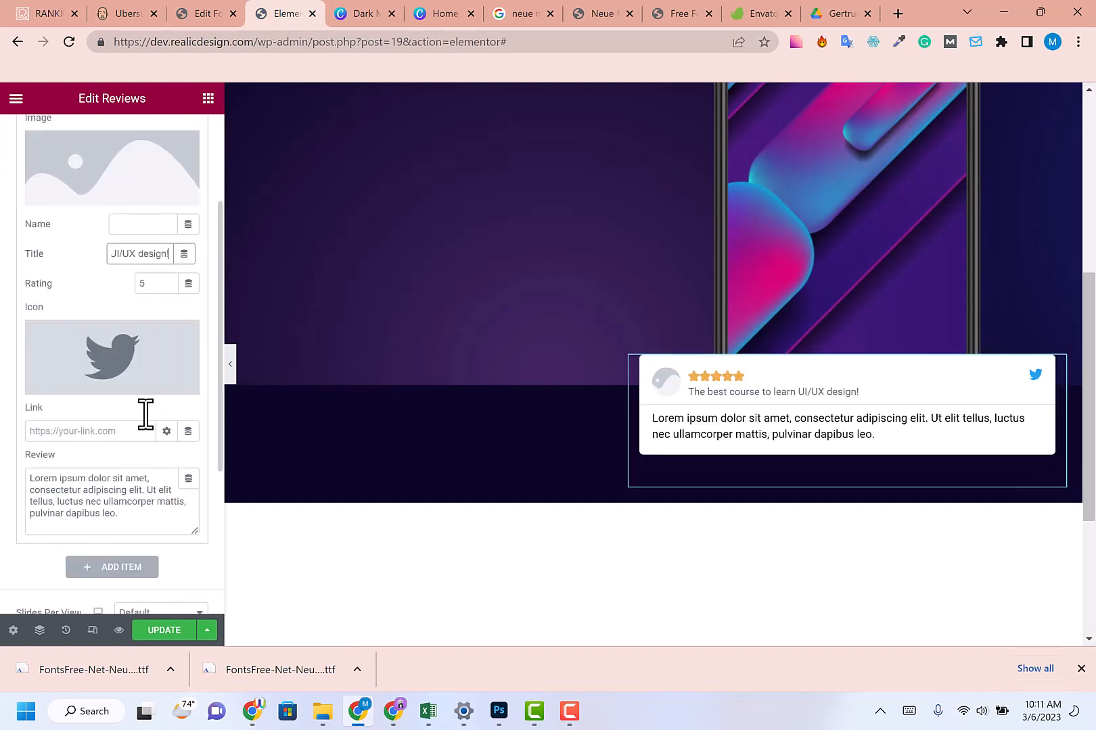
{"action": "scroll", "coordinate": [176, 495], "scroll_direction": "down", "scroll_amount": 2}
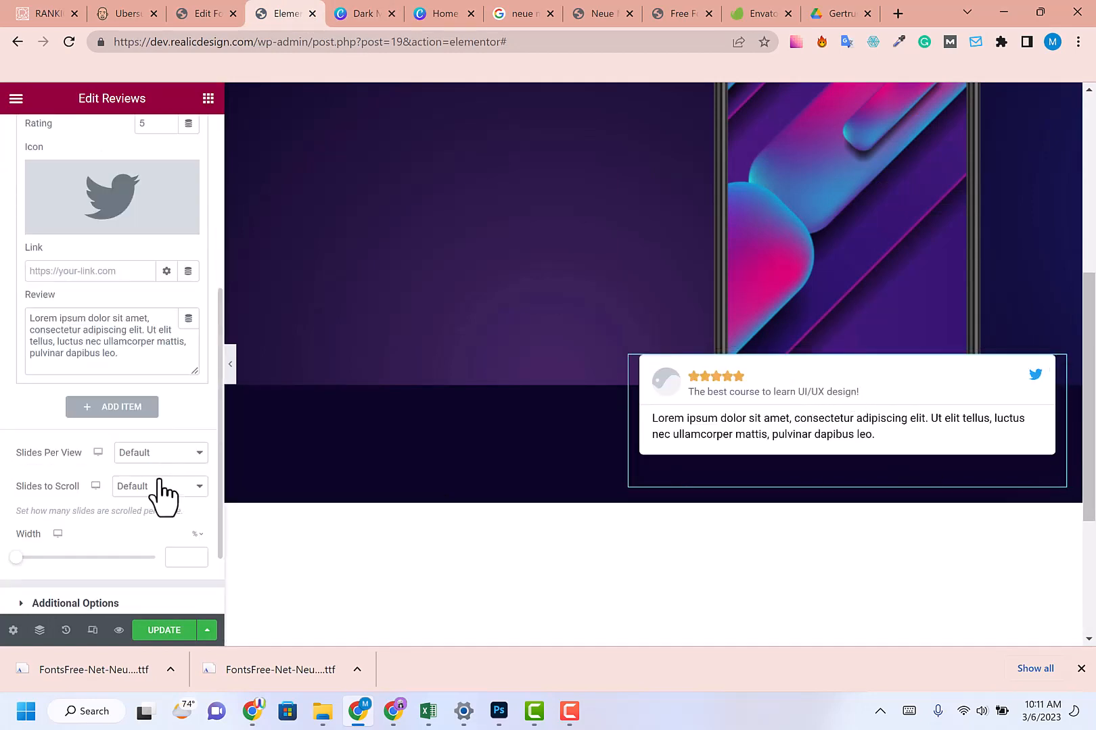
{"action": "triple_click", "coordinate": [128, 327]}
{"action": "key", "text": "BackSpace"}
{"action": "scroll", "coordinate": [125, 335], "scroll_direction": "up", "scroll_amount": 5}
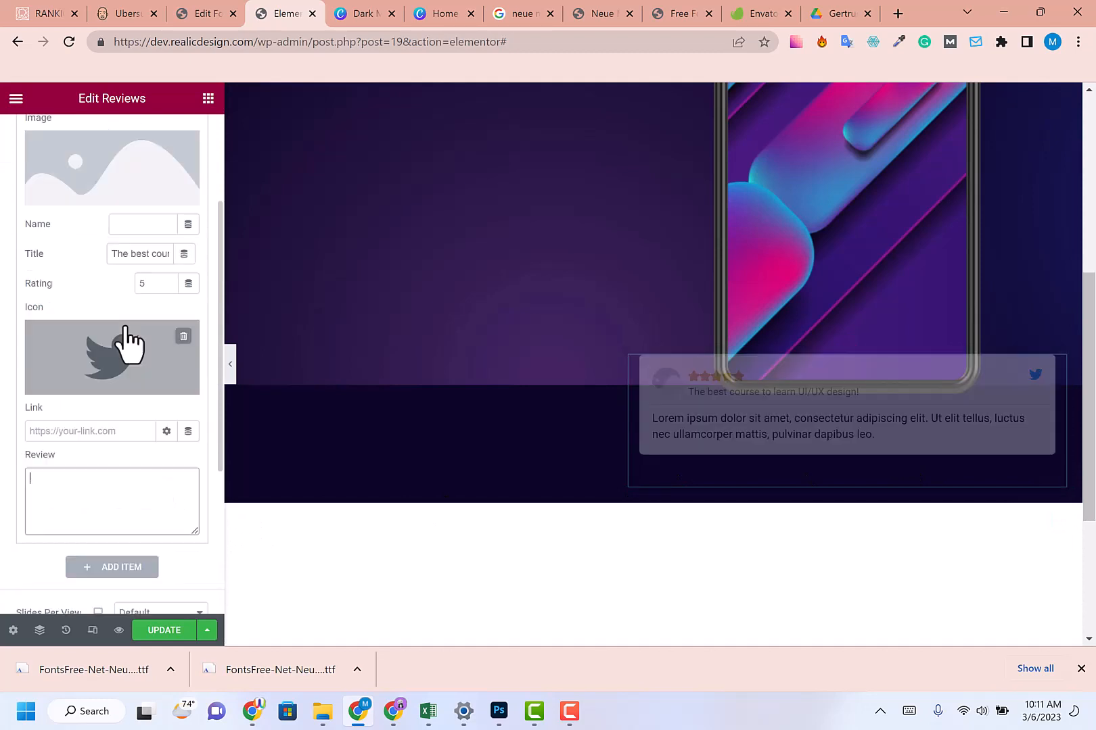
{"action": "mouse_move", "coordinate": [176, 504]}
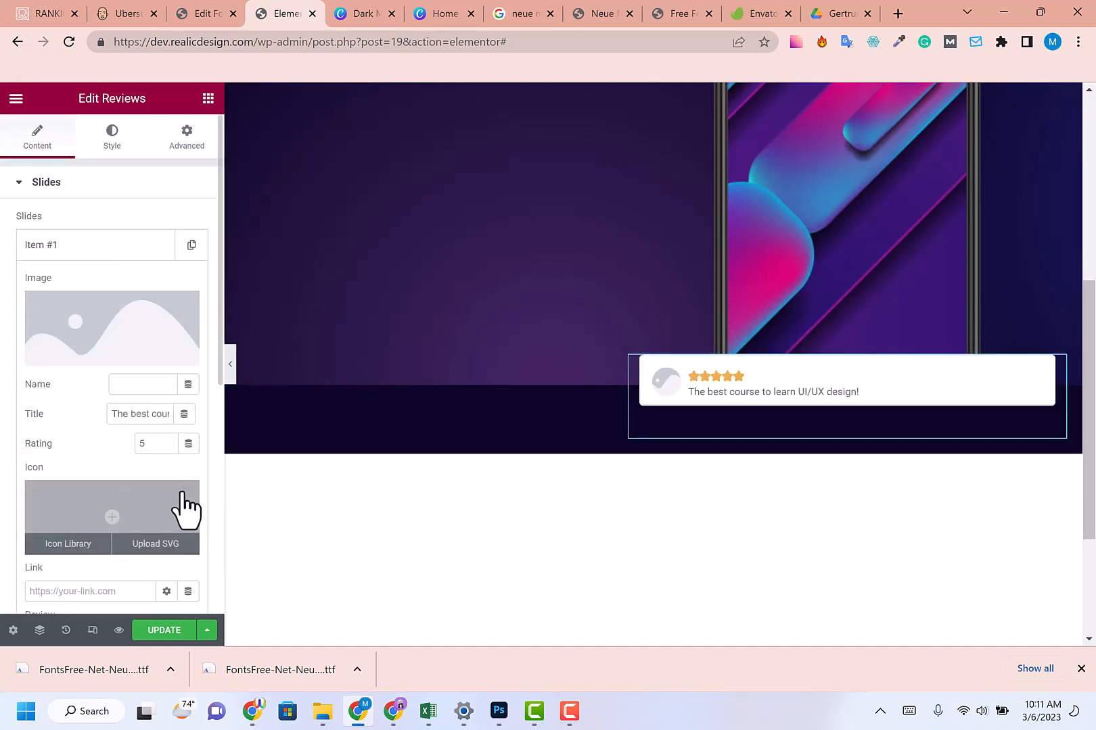
- Upload girlimg from the Downloads folder and insert it as the review slide's image
{"action": "left_click", "coordinate": [123, 316]}
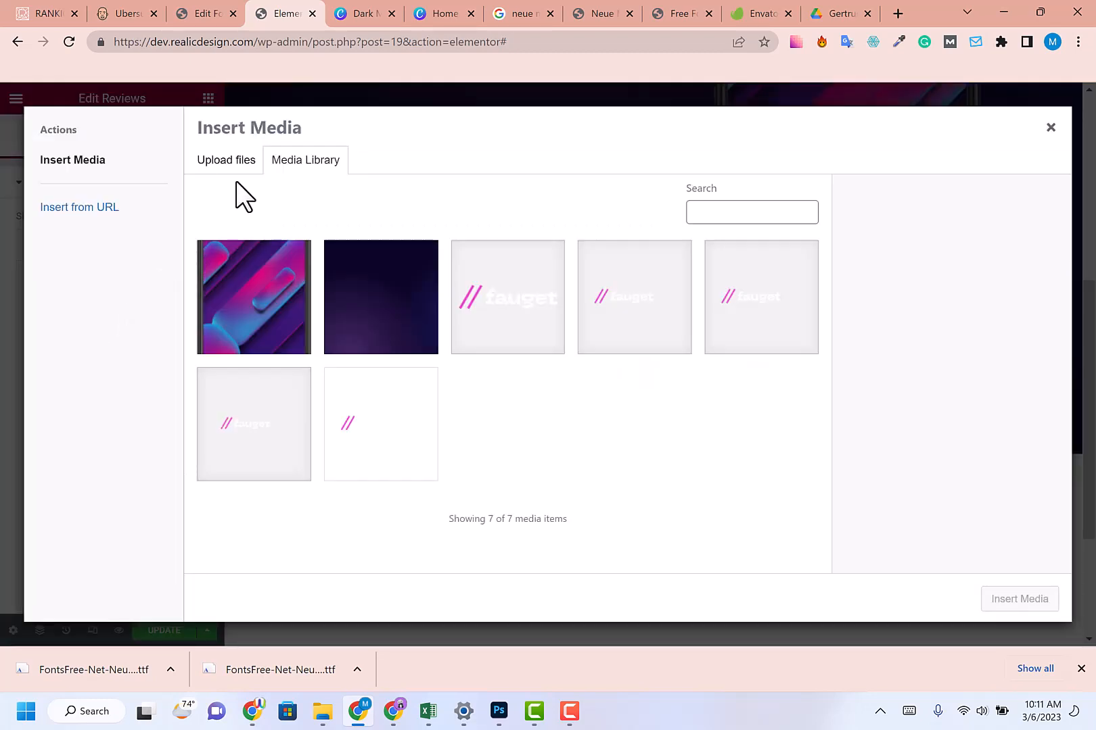
{"action": "left_click", "coordinate": [226, 160]}
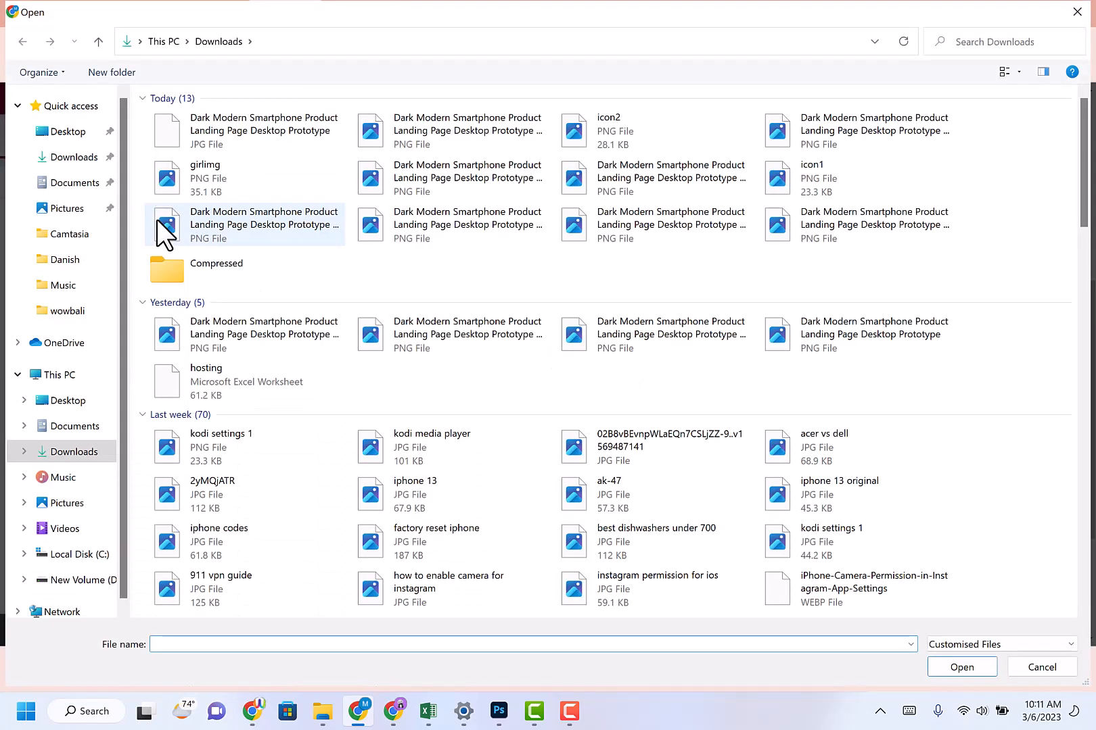
{"action": "left_click", "coordinate": [449, 175]}
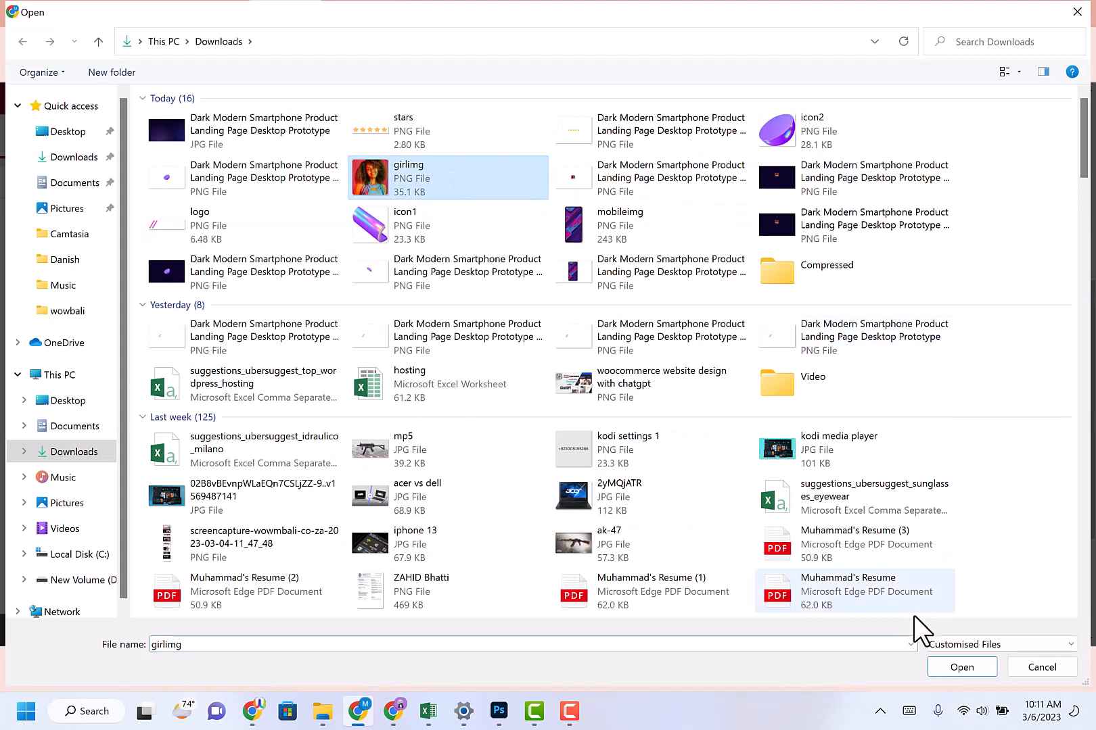
{"action": "left_click", "coordinate": [959, 667]}
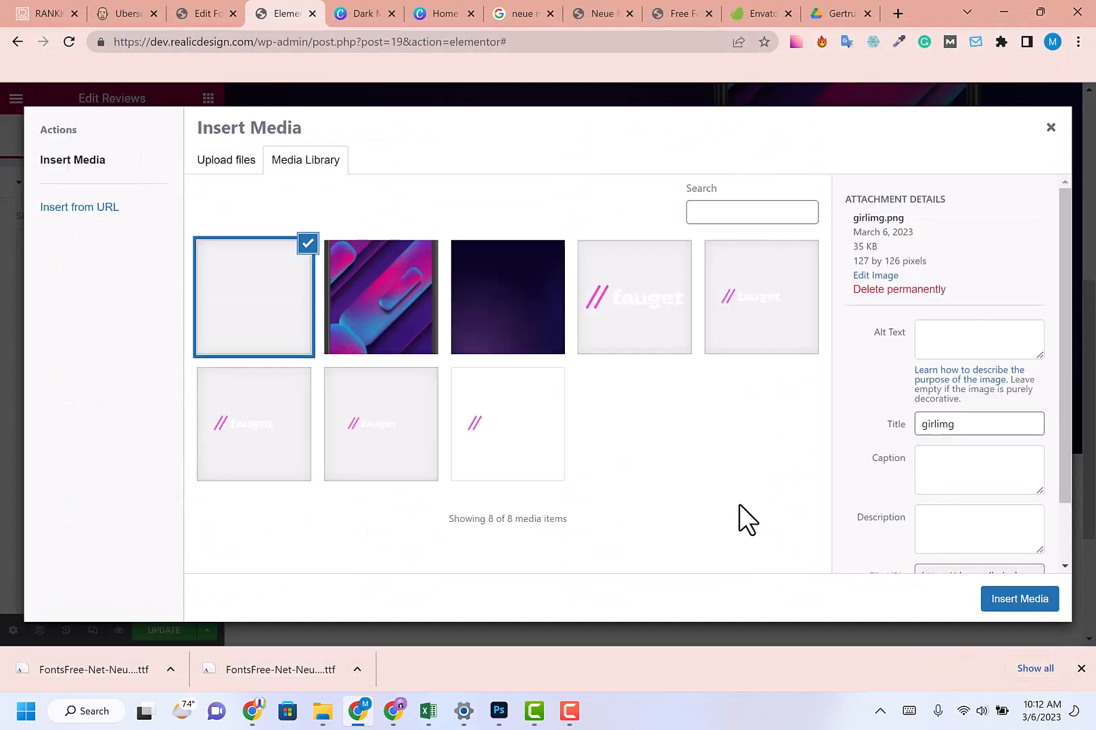
{"action": "left_click", "coordinate": [993, 604]}
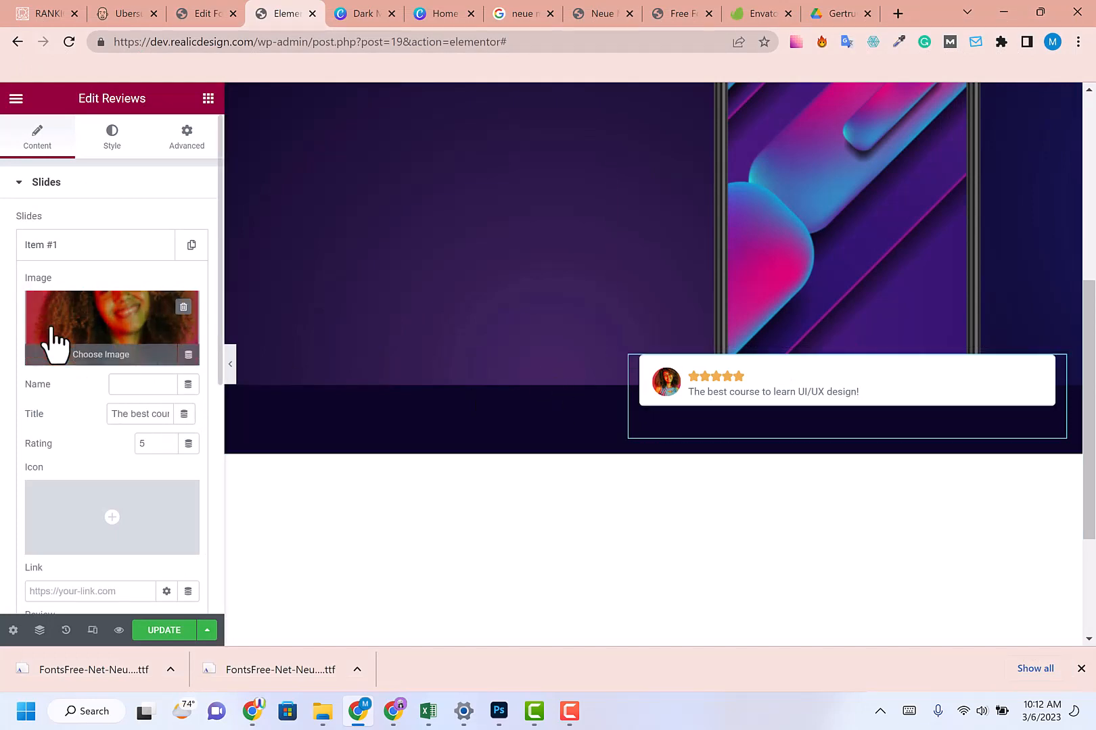
{"action": "scroll", "coordinate": [83, 328], "scroll_direction": "down", "scroll_amount": 2}
{"action": "scroll", "coordinate": [80, 330], "scroll_direction": "up", "scroll_amount": 2}
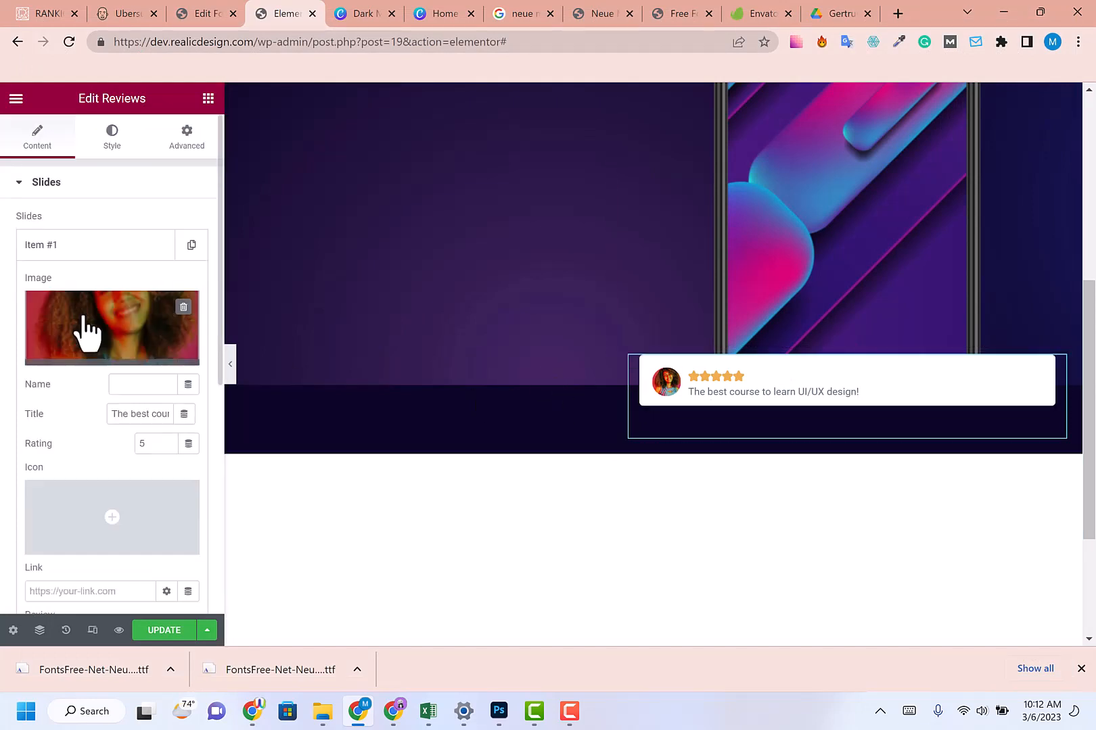
- Set the border radius of the Reviews widget's image to 2 px
{"action": "left_click", "coordinate": [108, 143]}
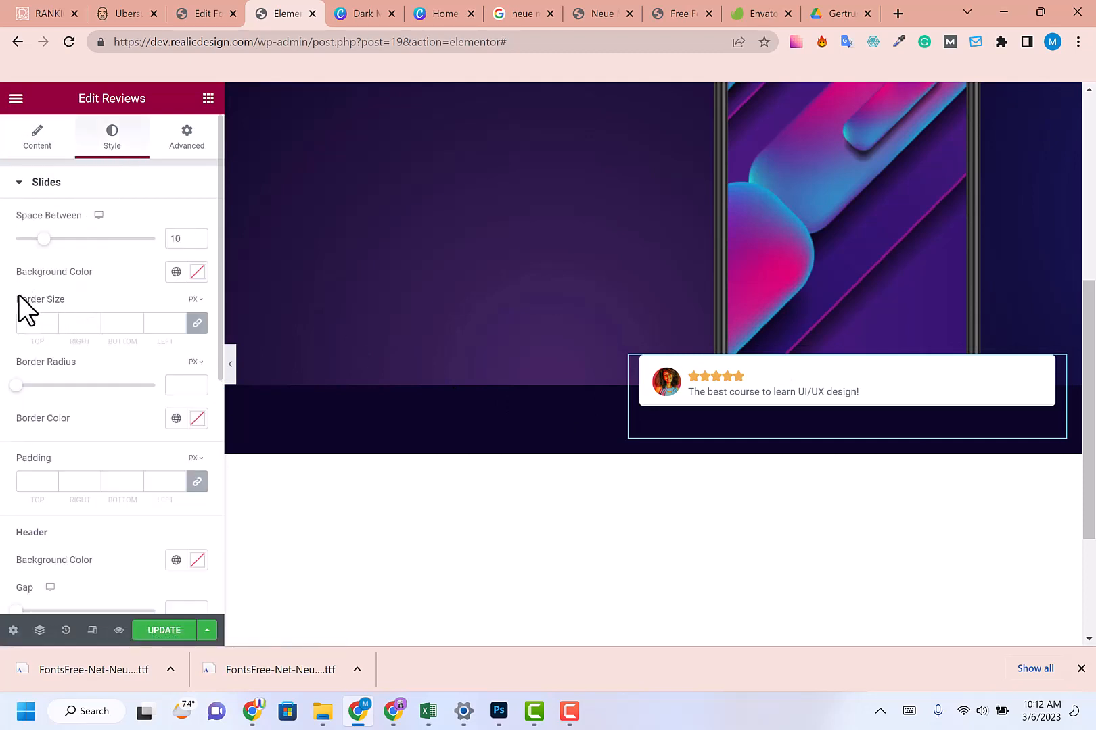
{"action": "scroll", "coordinate": [55, 402], "scroll_direction": "down", "scroll_amount": 2}
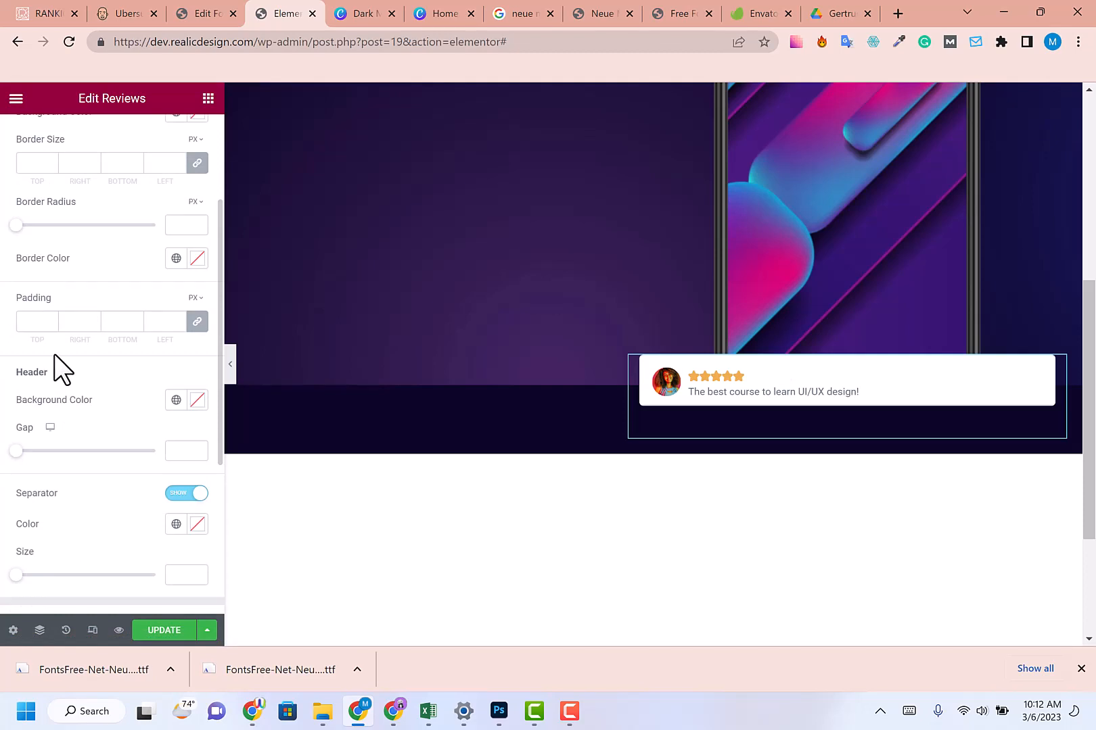
{"action": "scroll", "coordinate": [54, 362], "scroll_direction": "up", "scroll_amount": 2}
{"action": "scroll", "coordinate": [96, 272], "scroll_direction": "down", "scroll_amount": 4}
{"action": "left_click", "coordinate": [62, 504]}
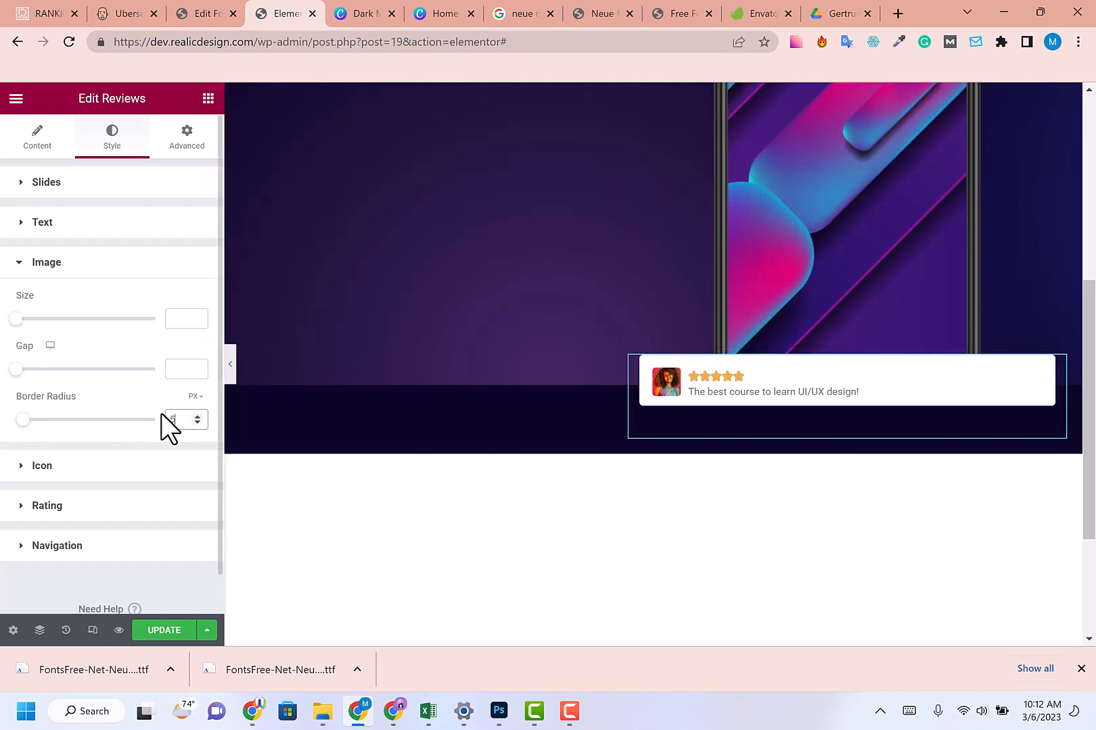
{"action": "type", "text": "2"}
- Set the Reviews widget's slide background color to the nearly transparent black #0000000A
{"action": "left_click", "coordinate": [42, 185]}
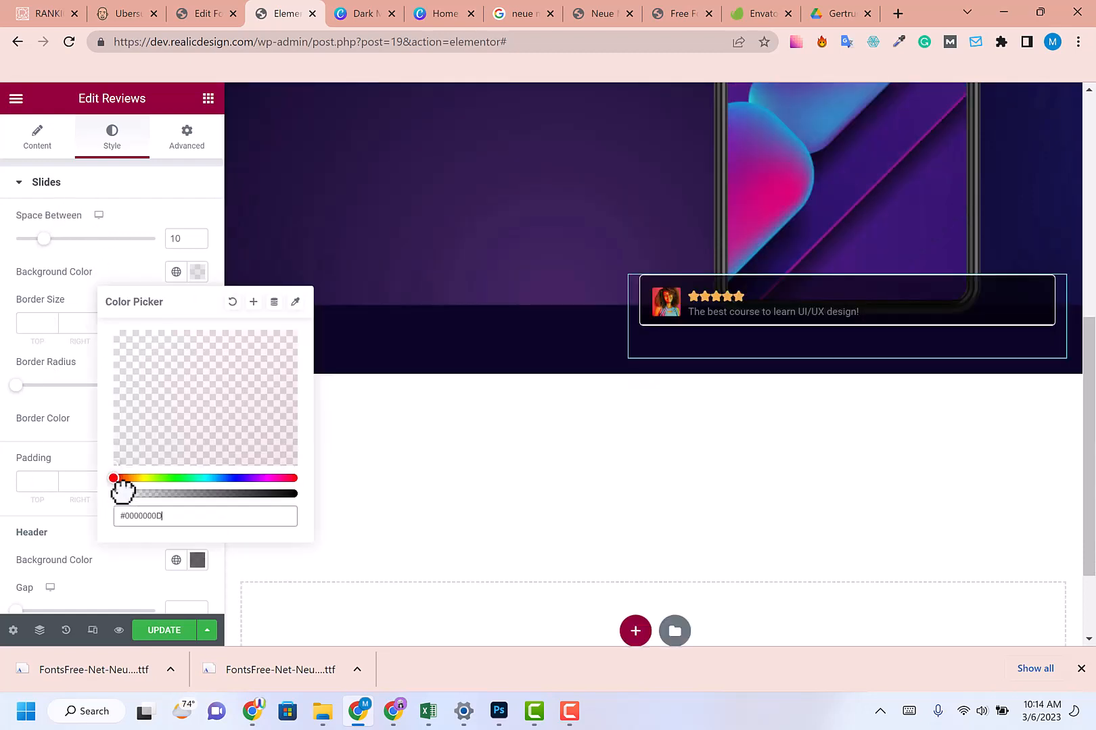
{"action": "left_click_drag", "start_coordinate": [123, 491], "coordinate": [119, 494]}
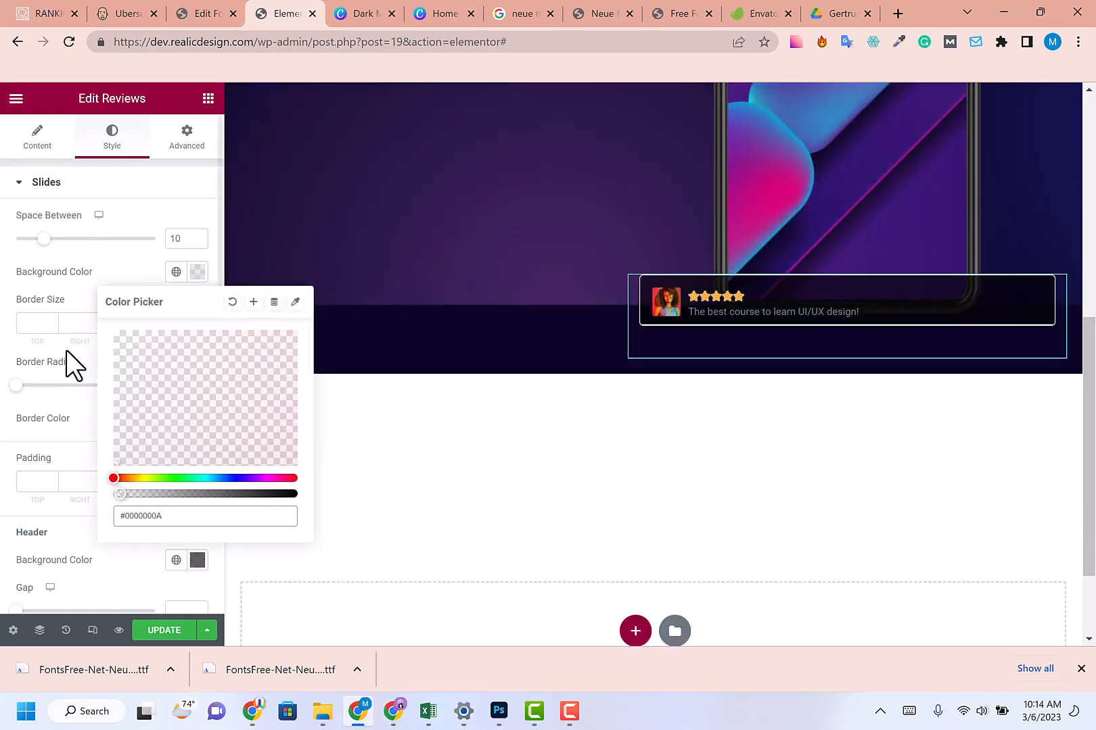
{"action": "left_click", "coordinate": [59, 281]}
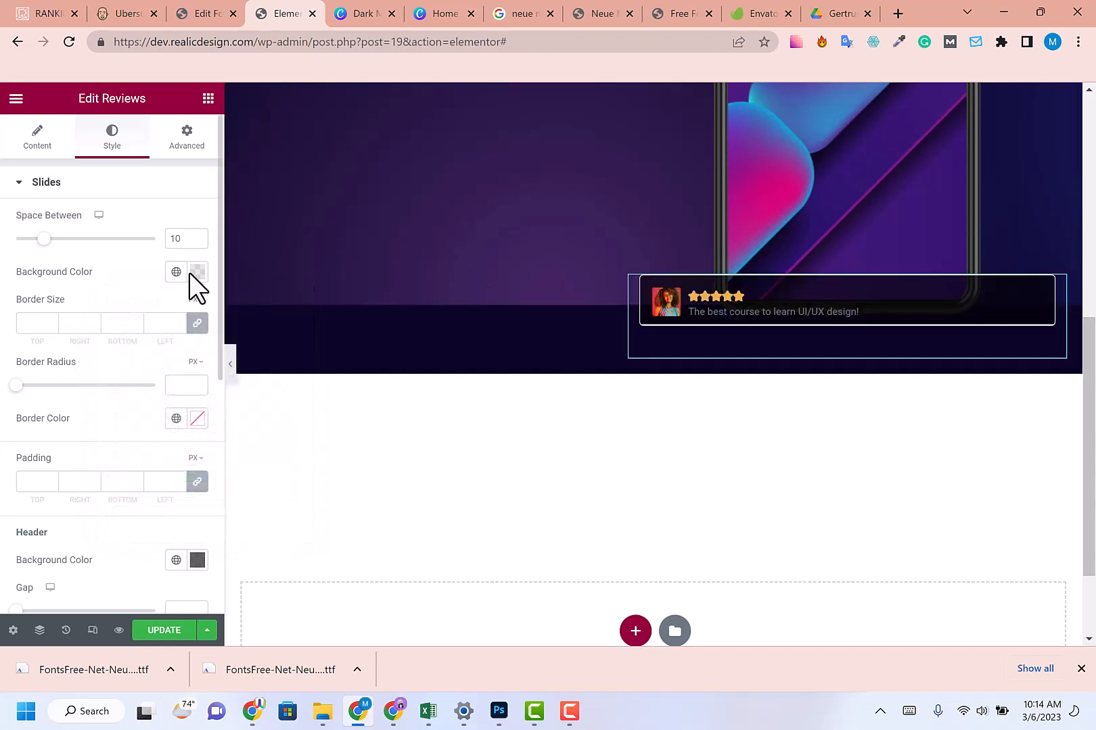
- Set the review header's background color to the semi-transparent grey #56565696 in Elementor, comparing with the Canva reference card
{"action": "left_click", "coordinate": [358, 8]}
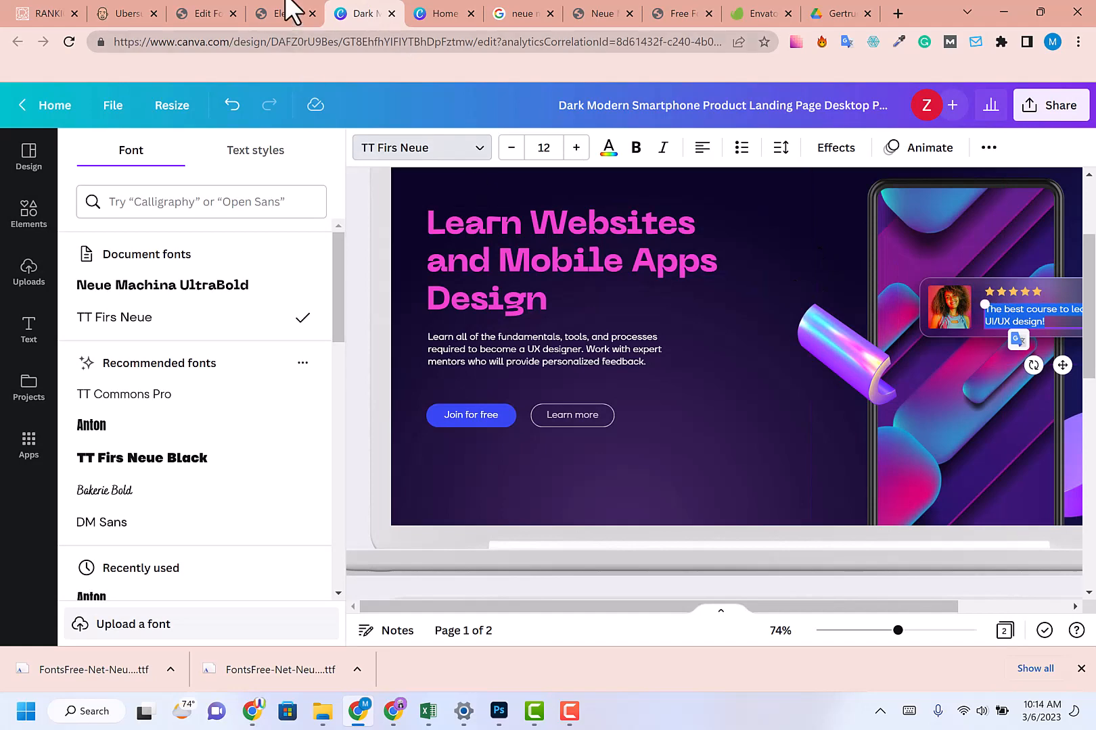
{"action": "left_click", "coordinate": [293, 11]}
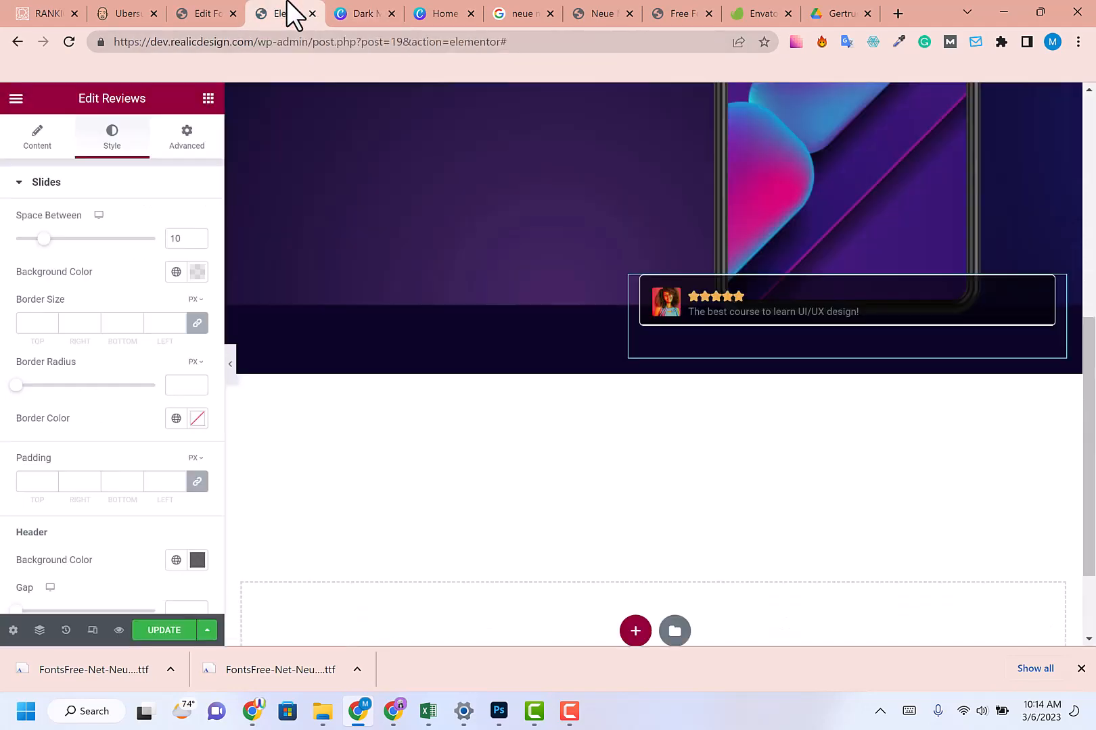
{"action": "left_click", "coordinate": [201, 568]}
{"action": "left_click_drag", "start_coordinate": [209, 395], "coordinate": [2, 425]}
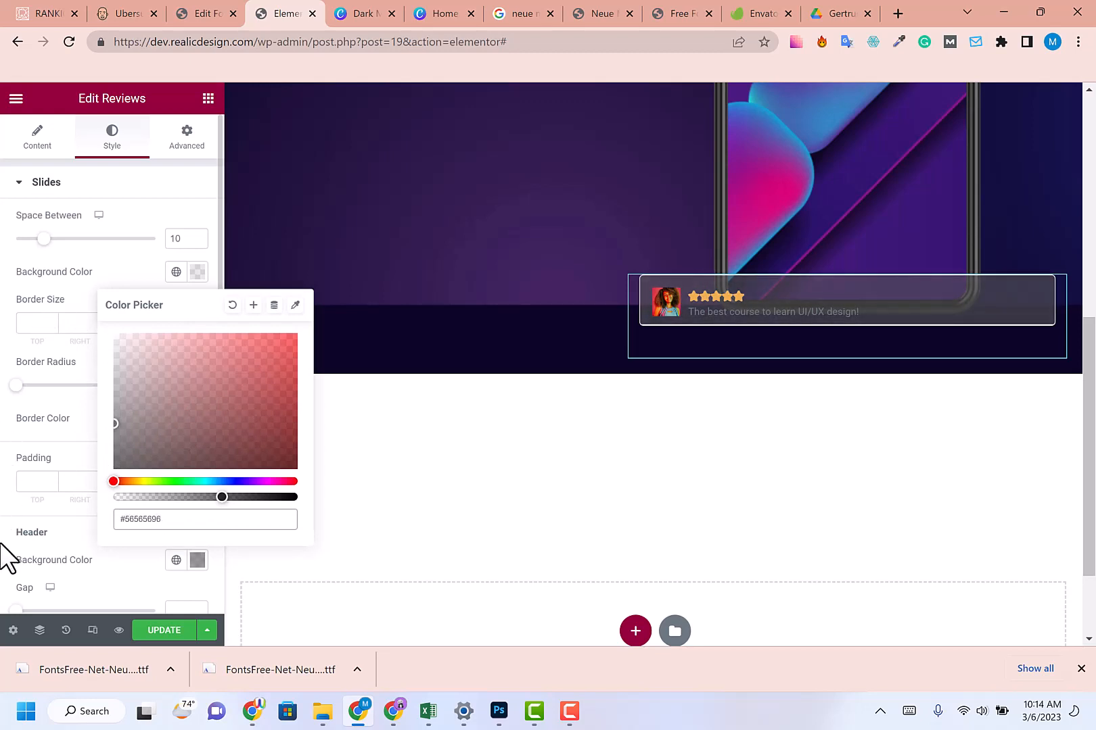
{"action": "left_click", "coordinate": [844, 288]}
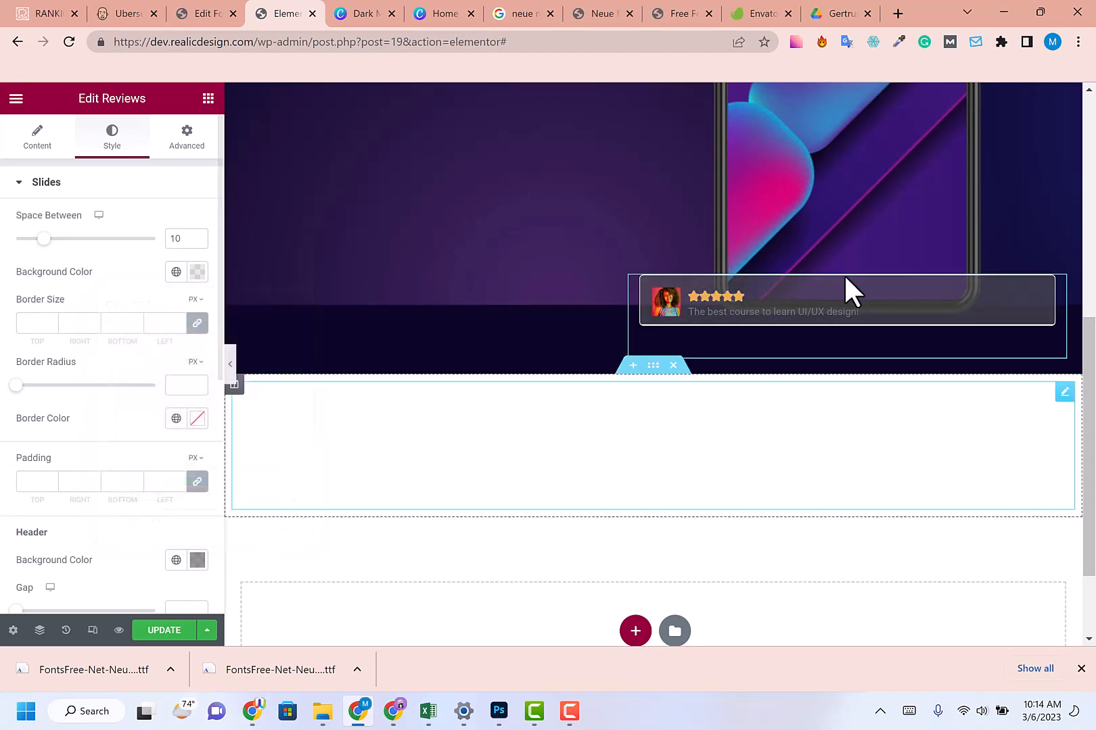
{"action": "left_click", "coordinate": [387, 2]}
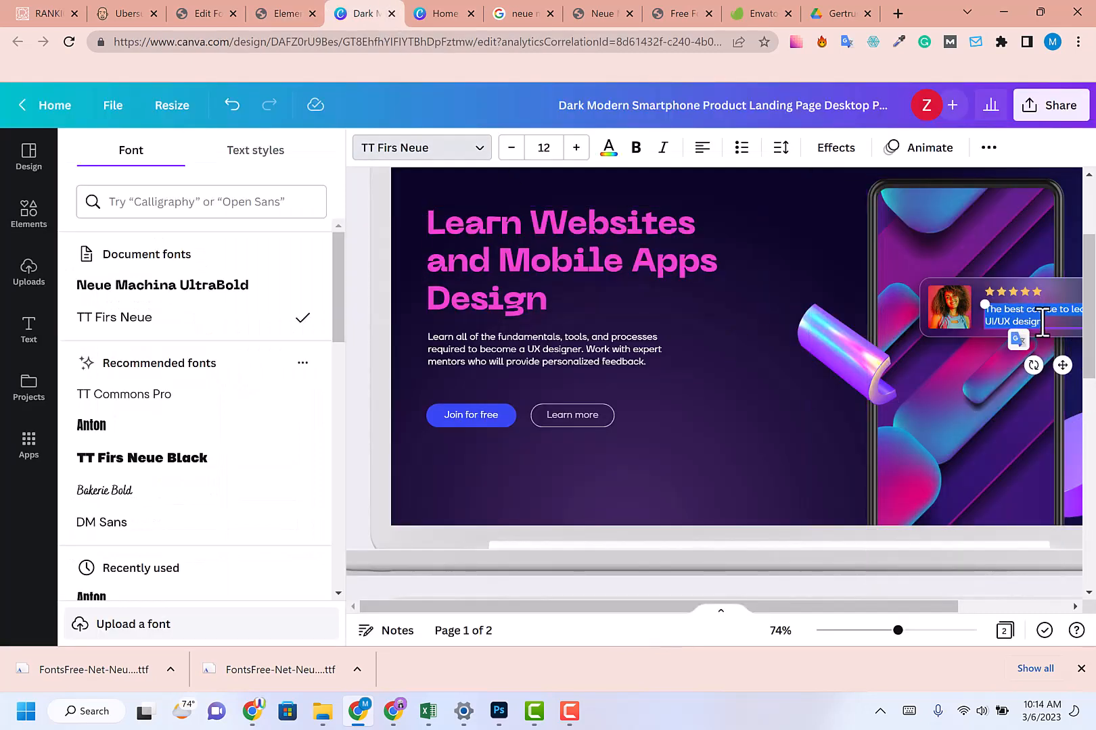
{"action": "left_click", "coordinate": [288, 12]}
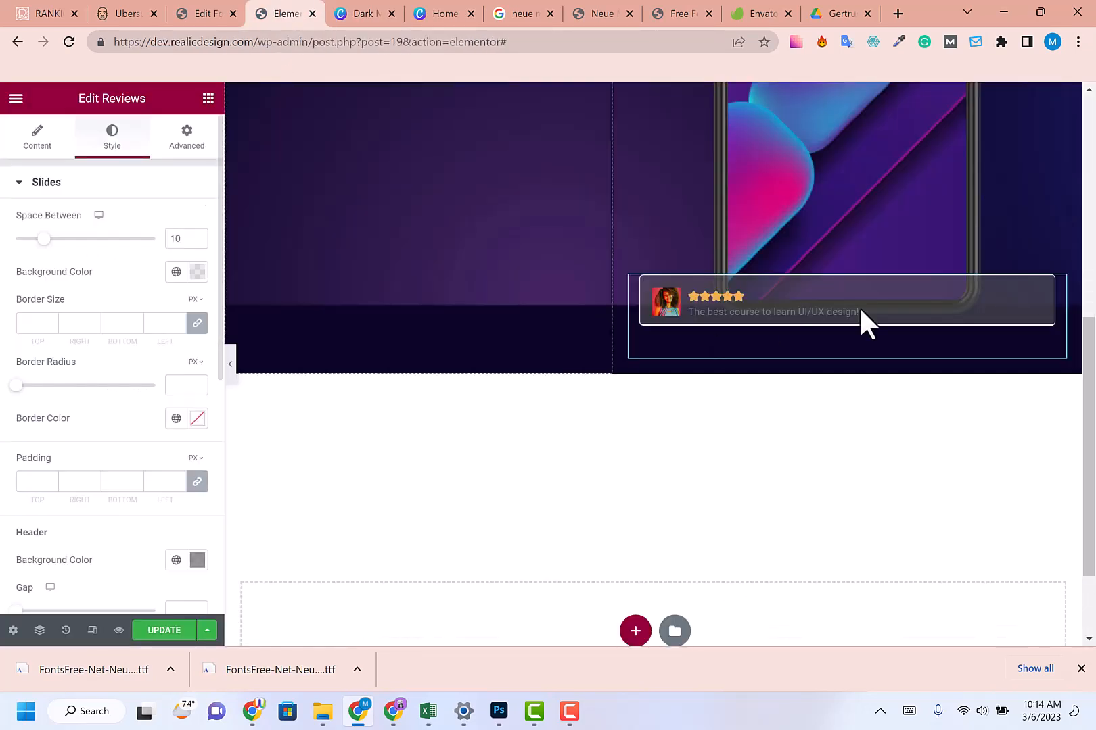
- Set the Name and Title text colors of the Reviews widget to white, #FFFFFF
{"action": "scroll", "coordinate": [94, 315], "scroll_direction": "down", "scroll_amount": 6}
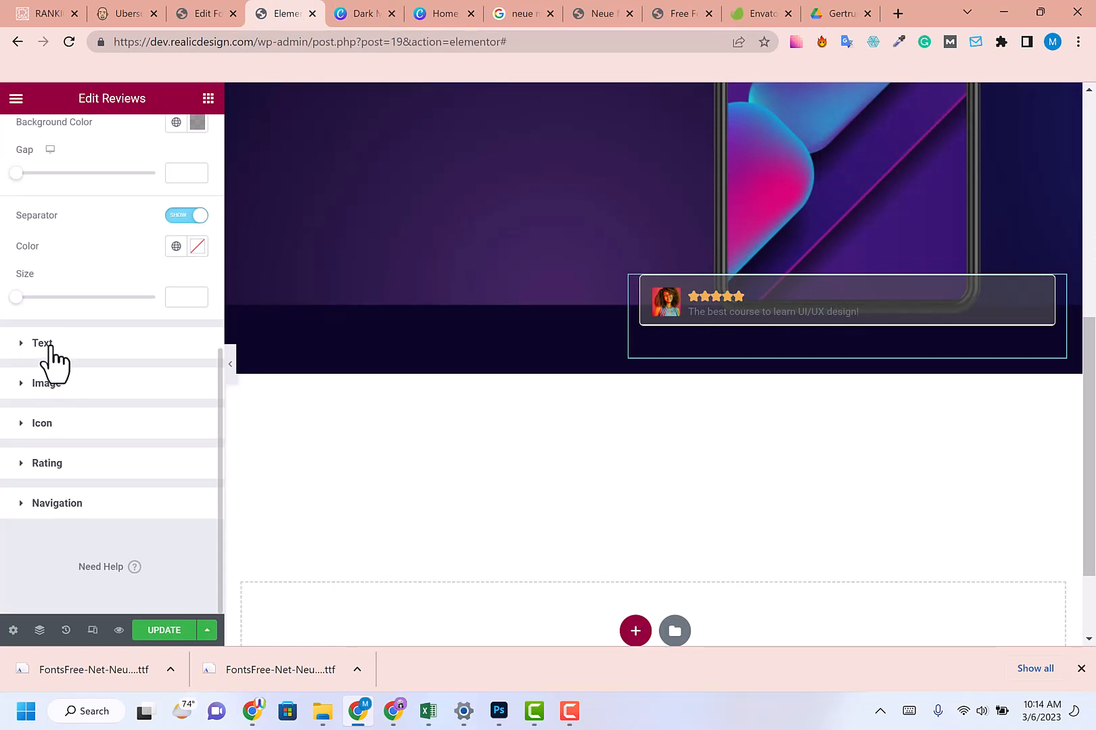
{"action": "left_click", "coordinate": [51, 345]}
{"action": "scroll", "coordinate": [61, 338], "scroll_direction": "down", "scroll_amount": 3}
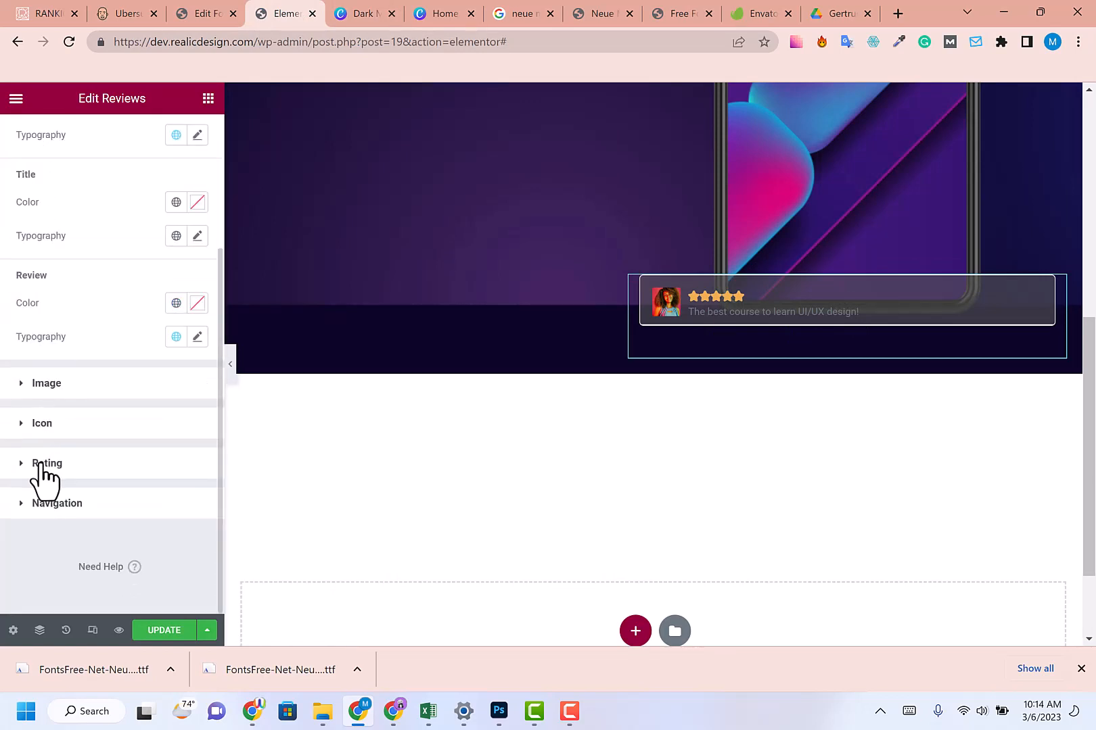
{"action": "scroll", "coordinate": [68, 389], "scroll_direction": "up", "scroll_amount": 3}
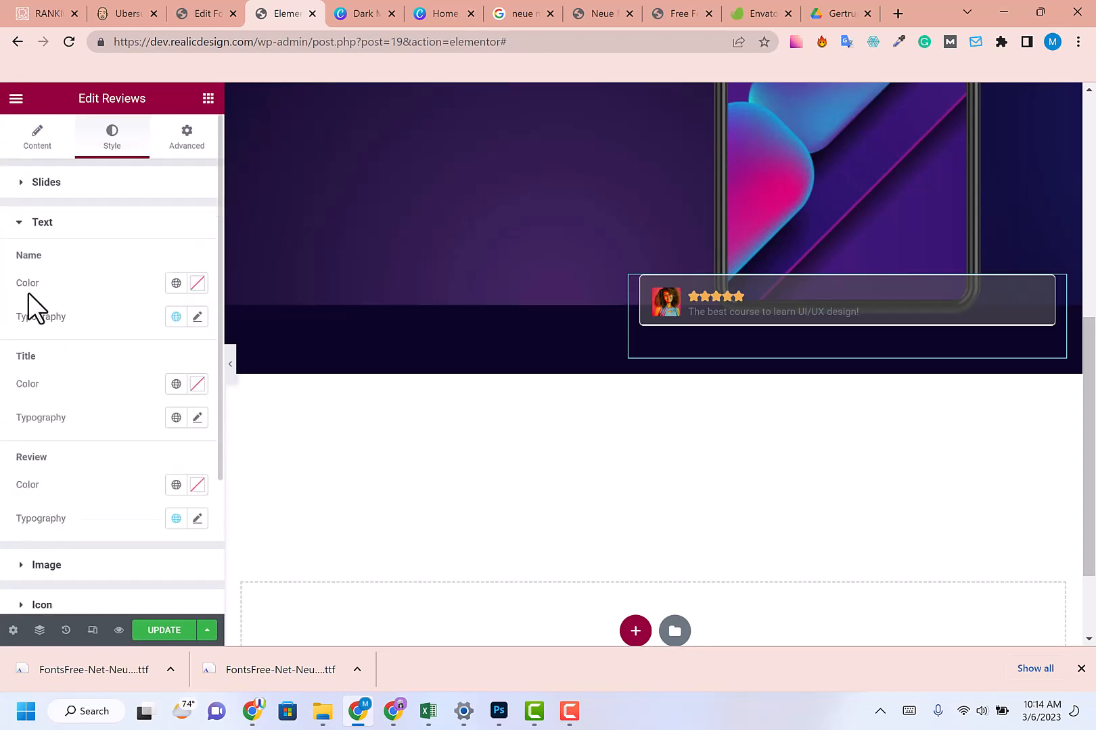
{"action": "left_click", "coordinate": [196, 288]}
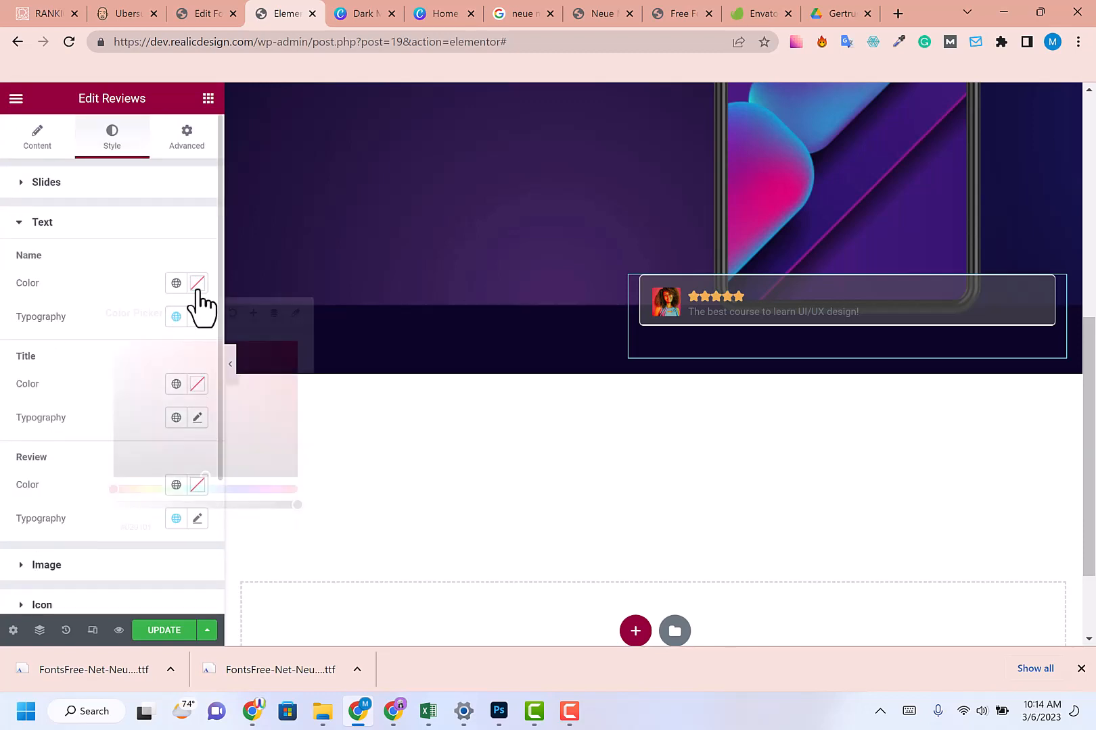
{"action": "left_click", "coordinate": [31, 278]}
{"action": "left_click", "coordinate": [196, 383]}
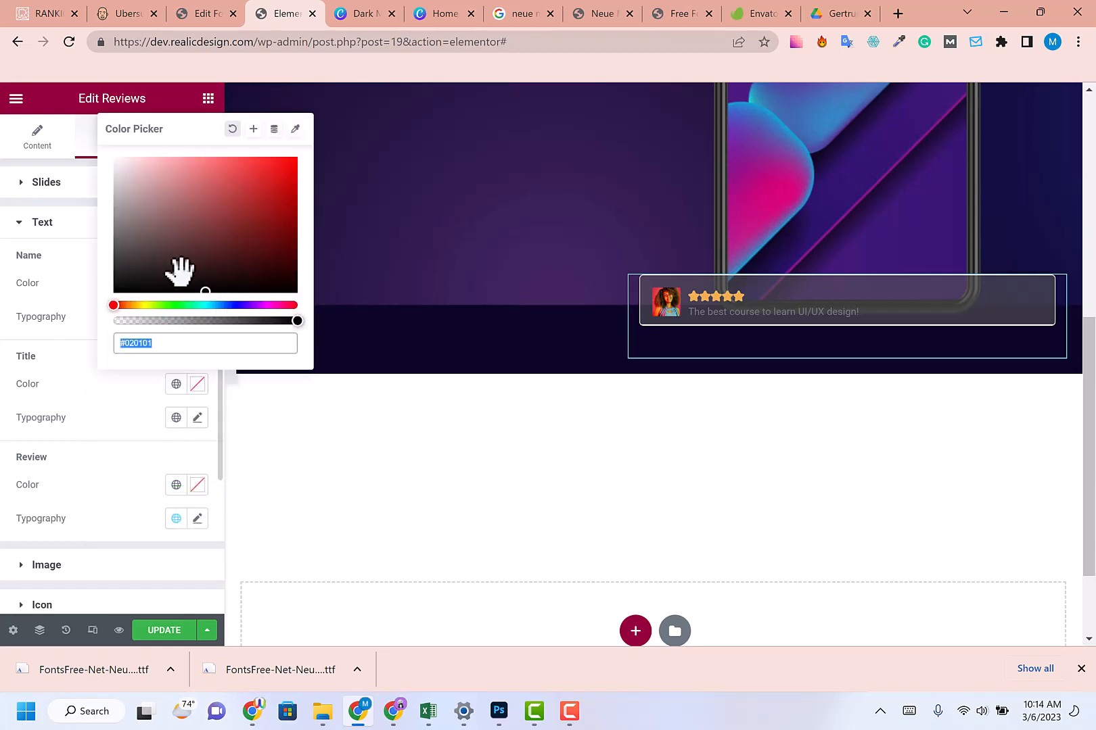
{"action": "type", "text": "#FFFFFF"}
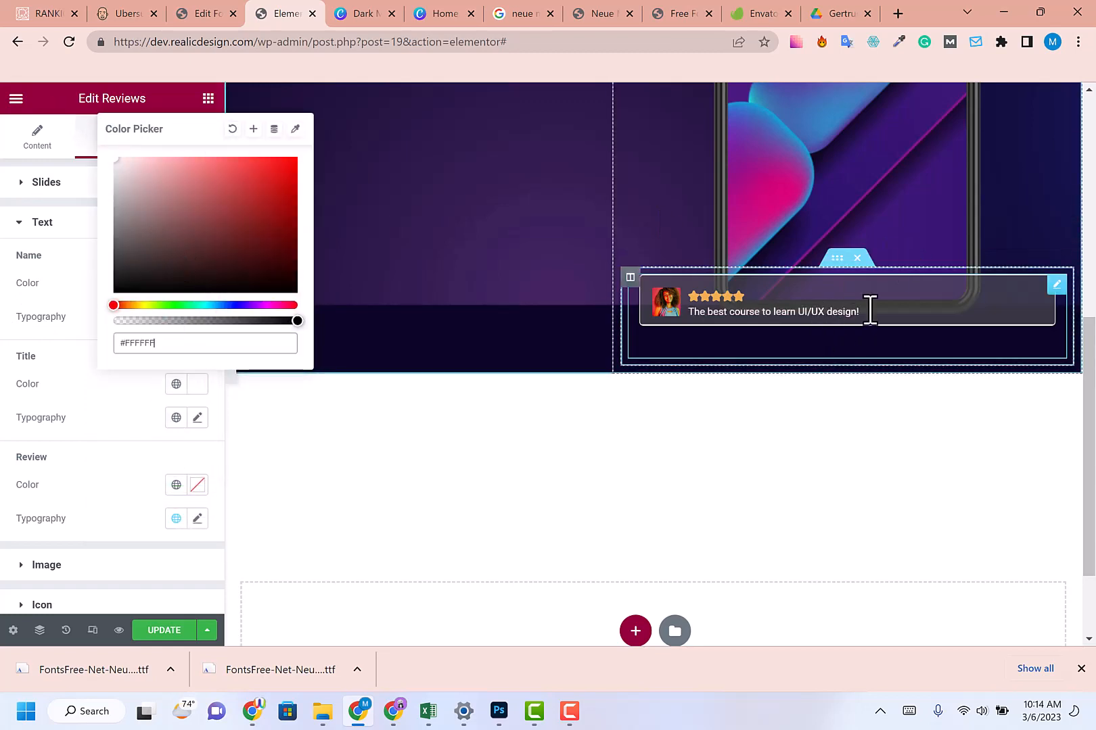
{"action": "left_click", "coordinate": [130, 408]}
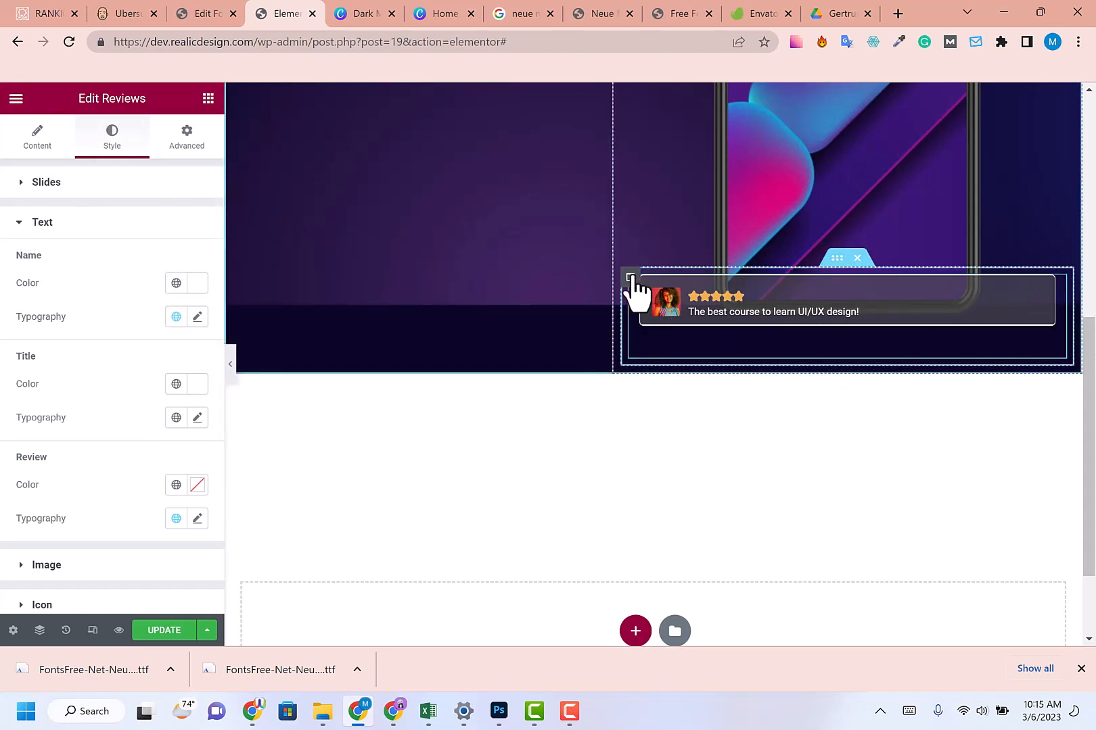
- Unlink the margins of the inner section's column holding the Reviews widget and set its left margin to 250 px
{"action": "left_click", "coordinate": [630, 277]}
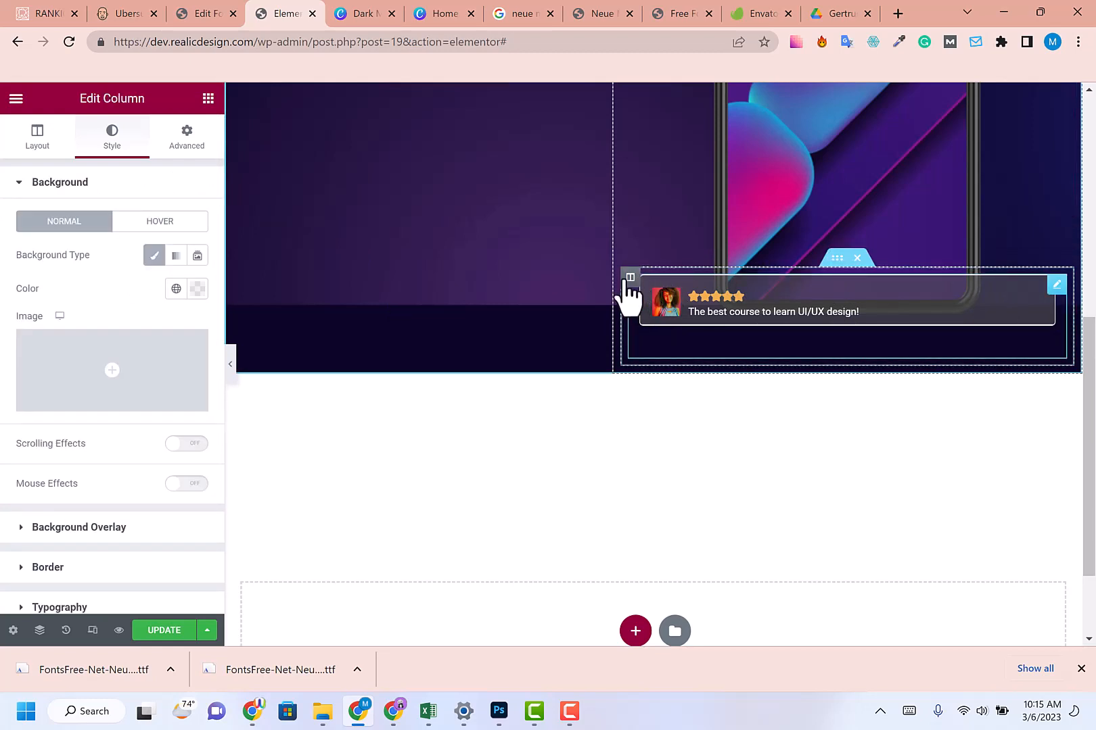
{"action": "left_click", "coordinate": [202, 157]}
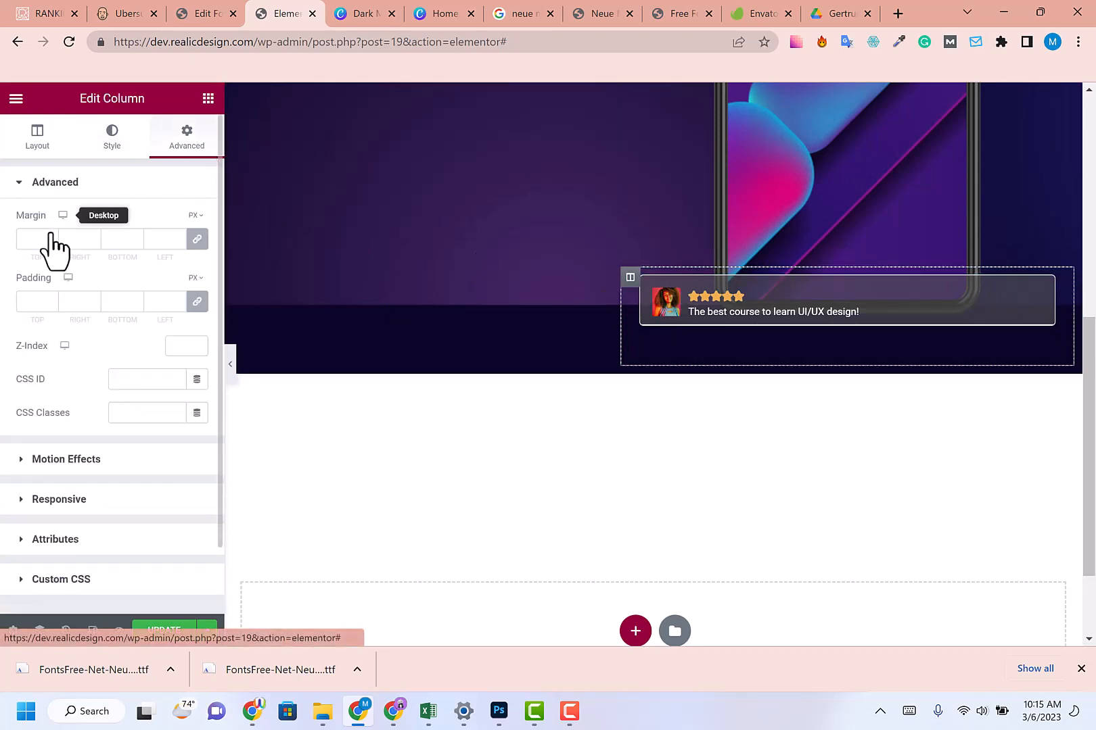
{"action": "left_click", "coordinate": [197, 239]}
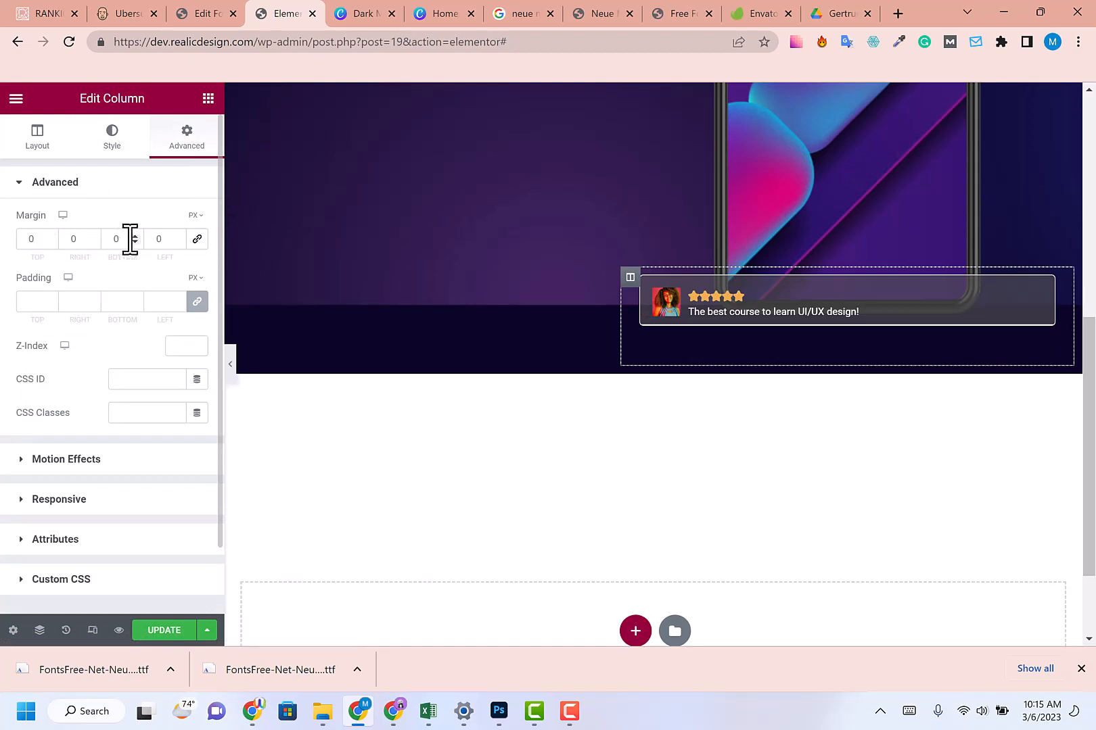
{"action": "type", "text": "5"}
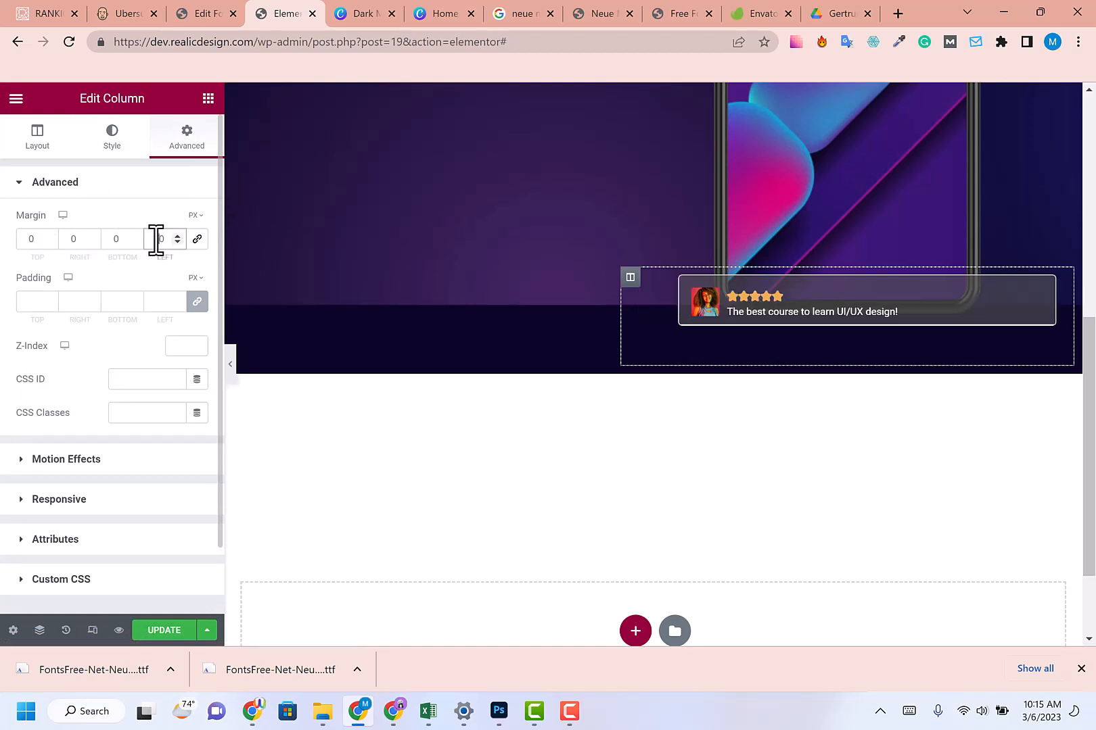
{"action": "type", "text": "1"}
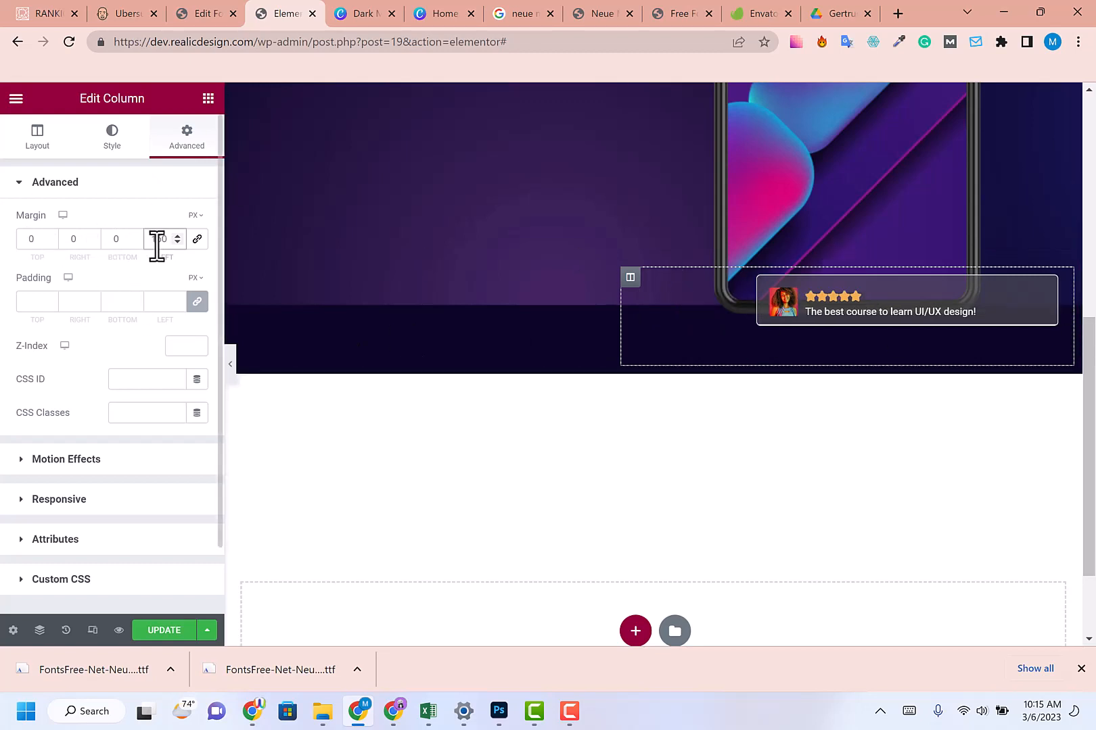
{"action": "type", "text": "3"}
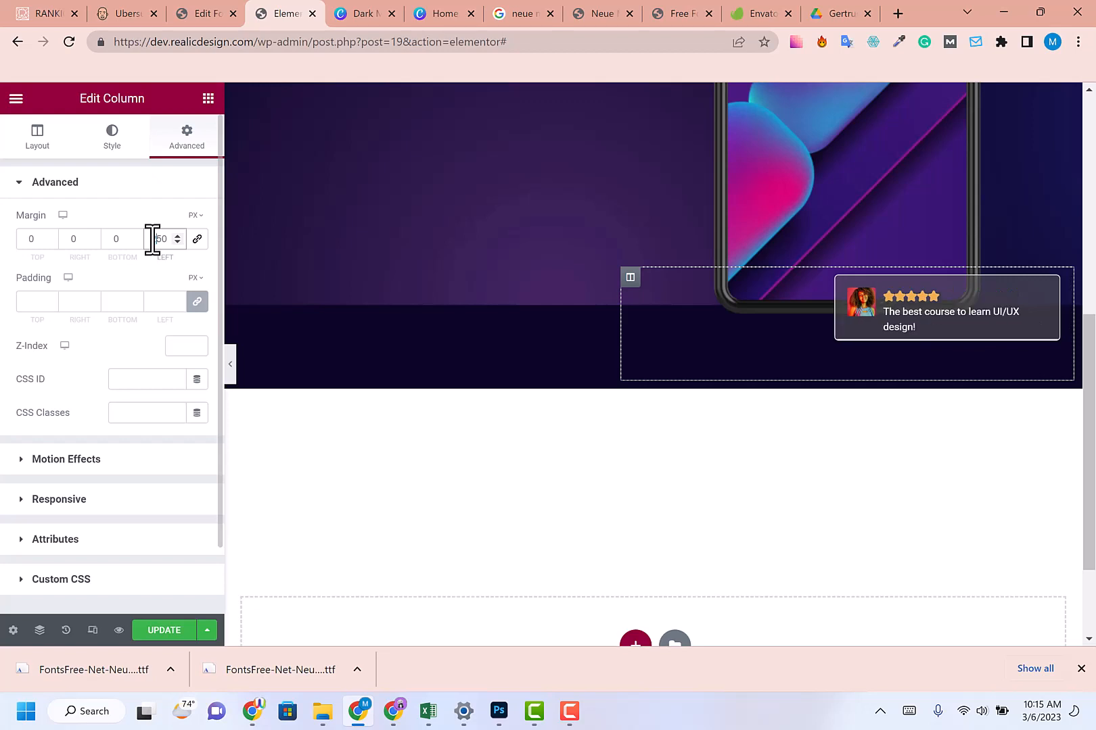
{"action": "type", "text": "2"}
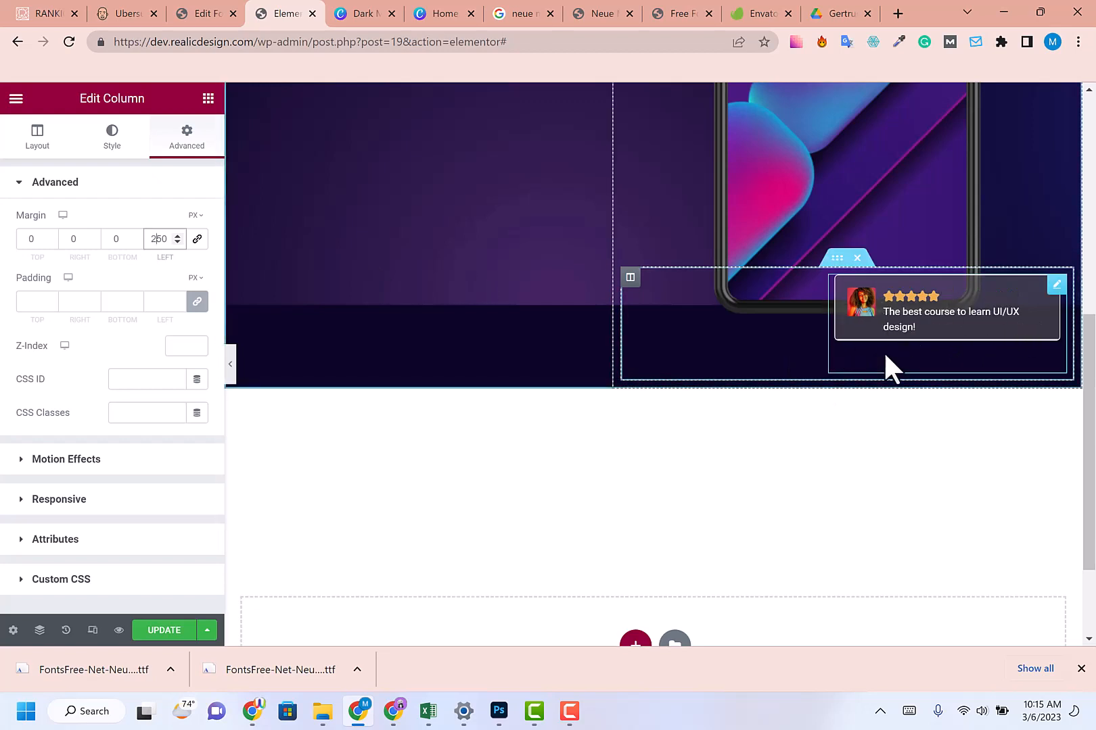
{"action": "left_click", "coordinate": [837, 259]}
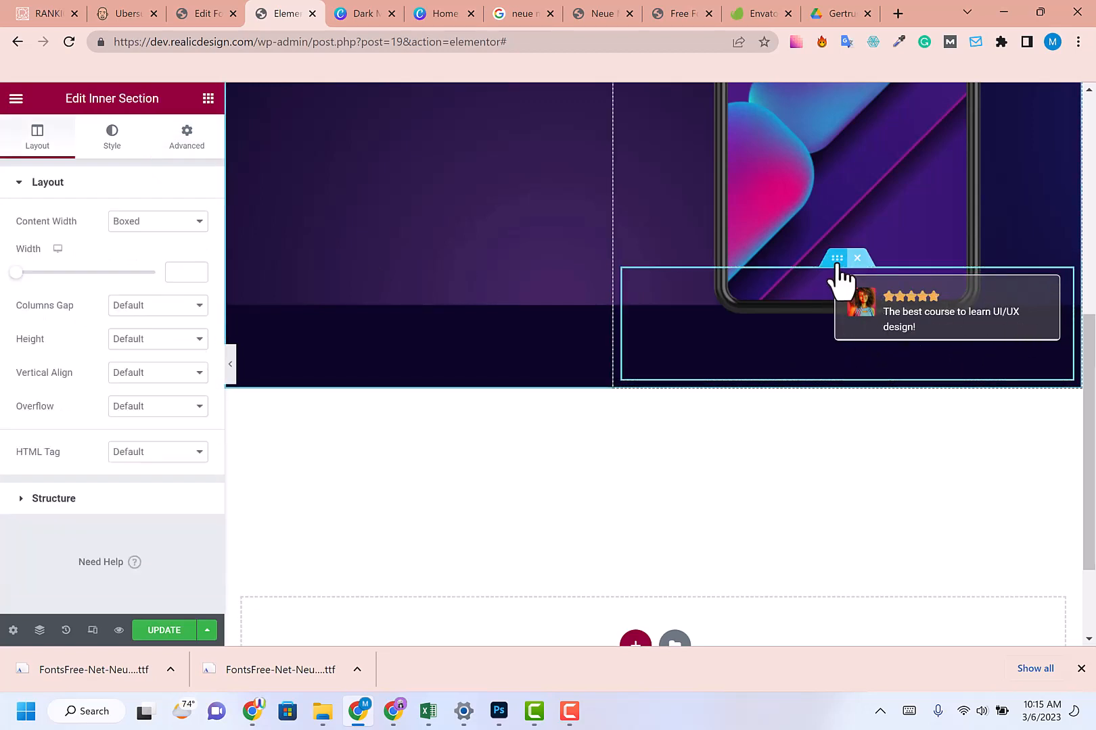
{"action": "left_click", "coordinate": [186, 139]}
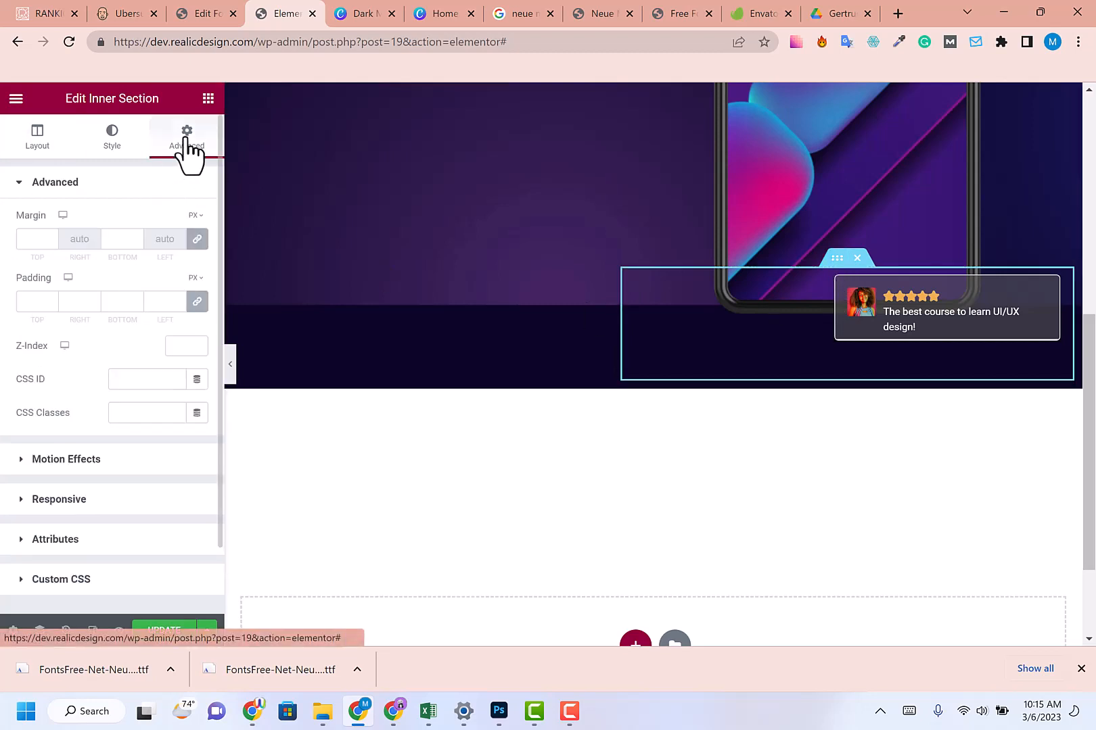
{"action": "left_click", "coordinate": [47, 462]}
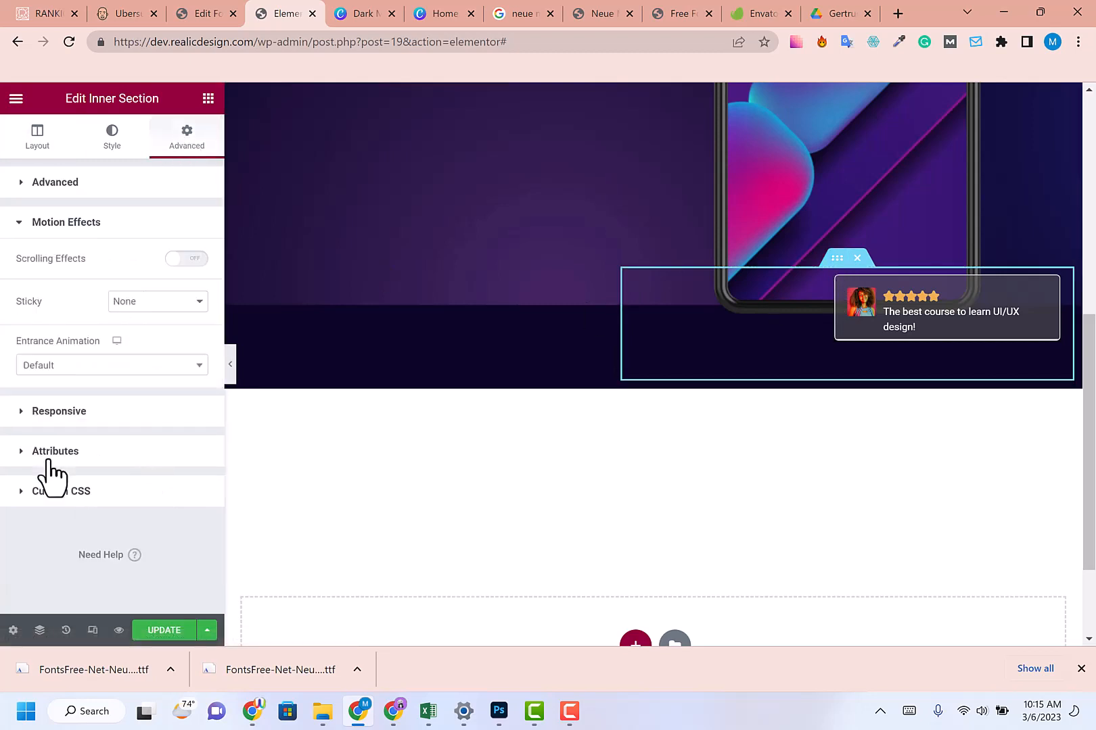
- Set the Reviews widget's position to Absolute
{"action": "left_click", "coordinate": [934, 313]}
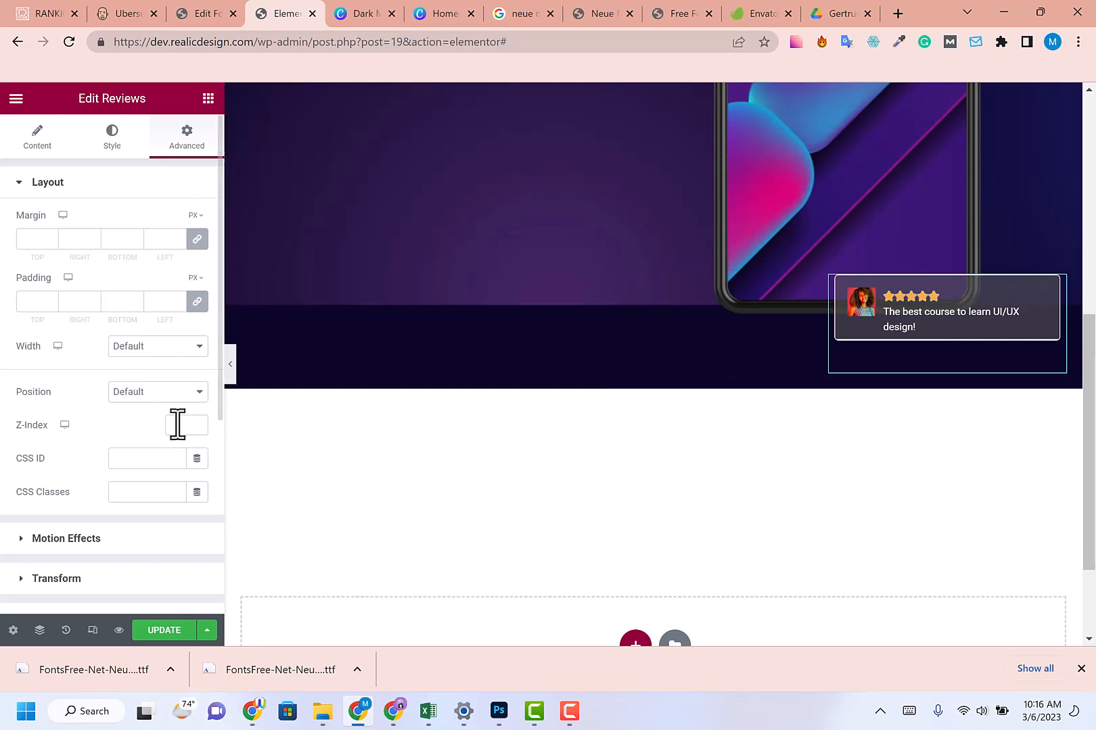
{"action": "left_click", "coordinate": [124, 393]}
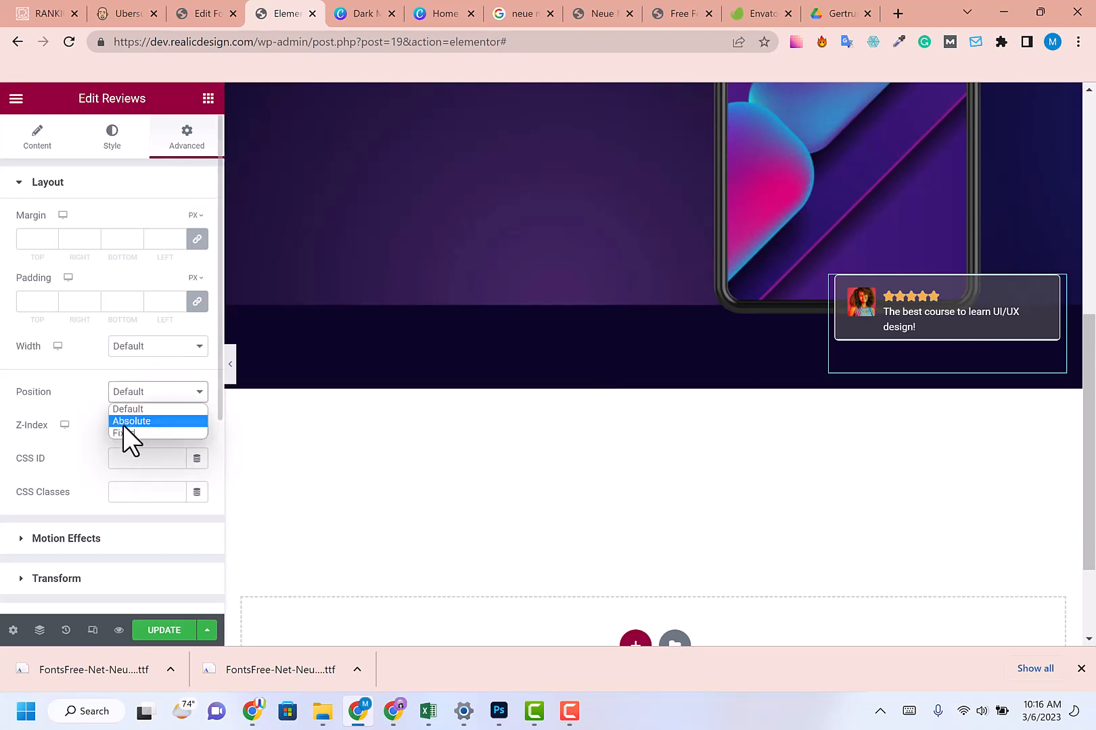
{"action": "left_click", "coordinate": [126, 422]}
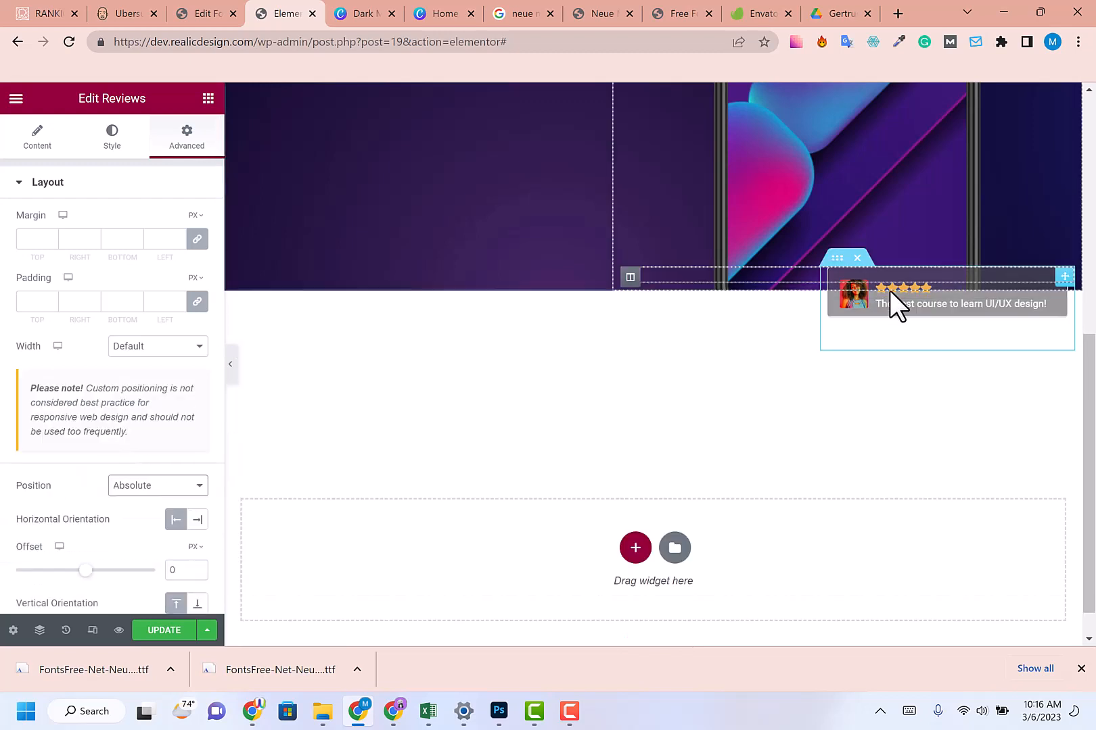
- Move the review card up over the phone's right edge like the Canva reference, at offsets of about -10 px horizontally and -465 px vertically
{"action": "scroll", "coordinate": [866, 430], "scroll_direction": "up", "scroll_amount": 2}
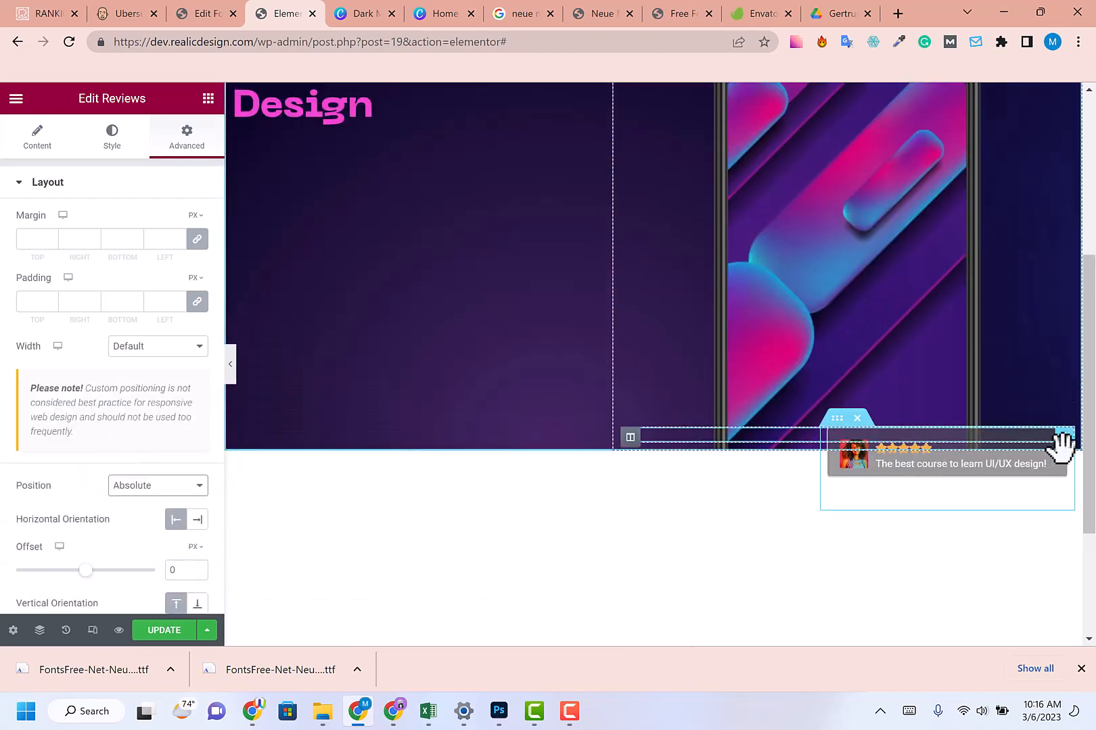
{"action": "left_click_drag", "start_coordinate": [1028, 405], "coordinate": [1040, 120]}
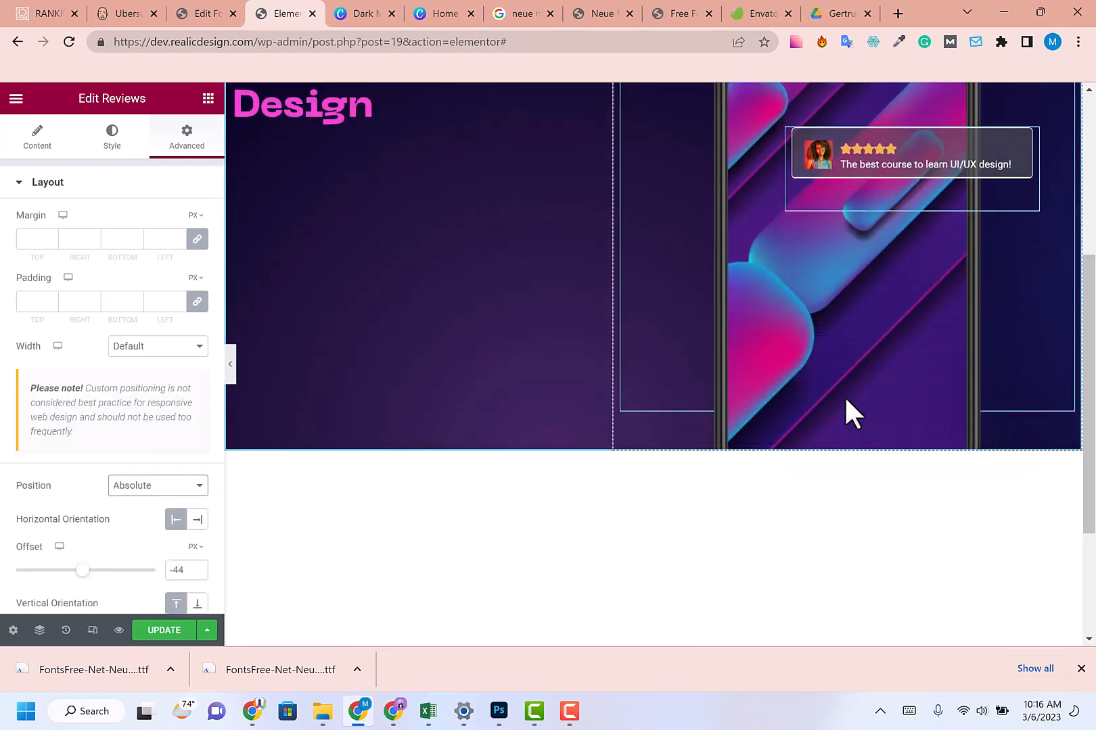
{"action": "scroll", "coordinate": [845, 395], "scroll_direction": "up", "scroll_amount": 5}
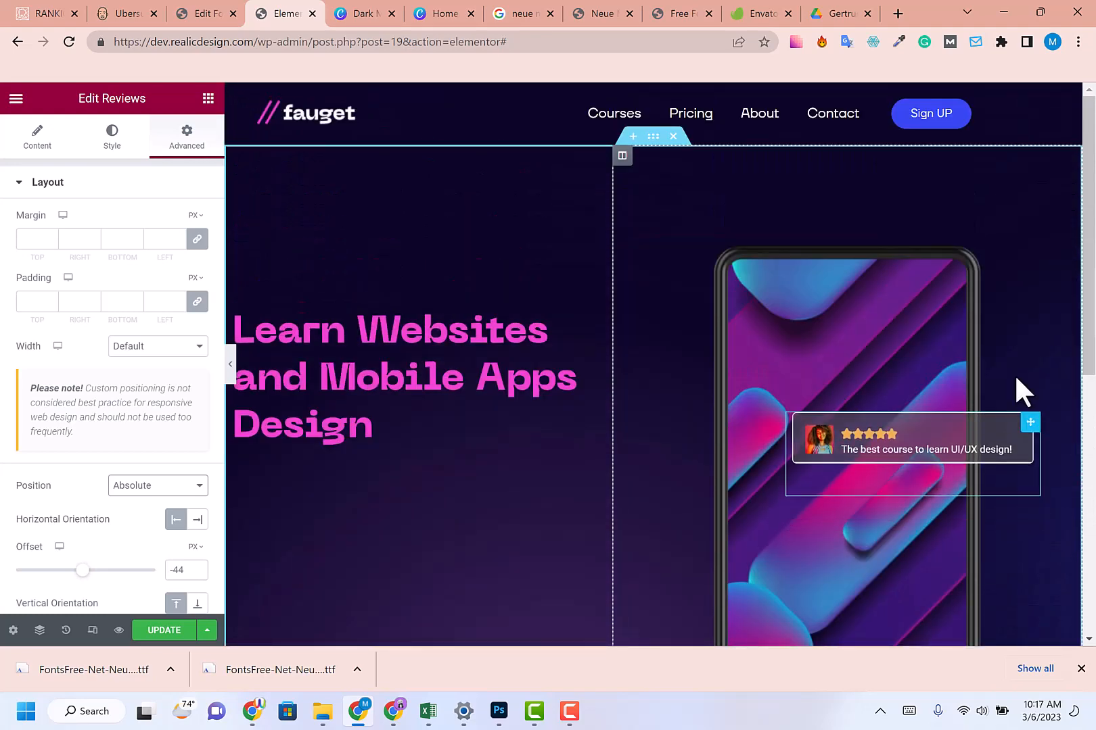
{"action": "left_click_drag", "start_coordinate": [1017, 377], "coordinate": [1053, 403]}
{"action": "left_click", "coordinate": [399, 8]}
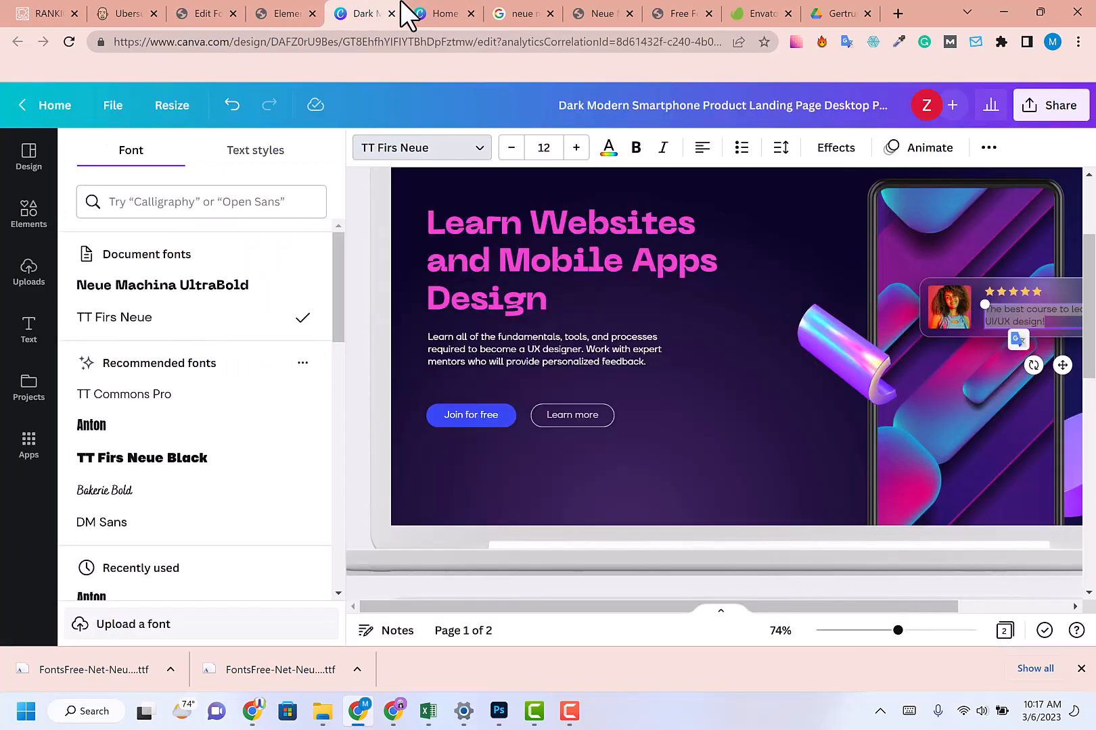
{"action": "left_click", "coordinate": [303, 16]}
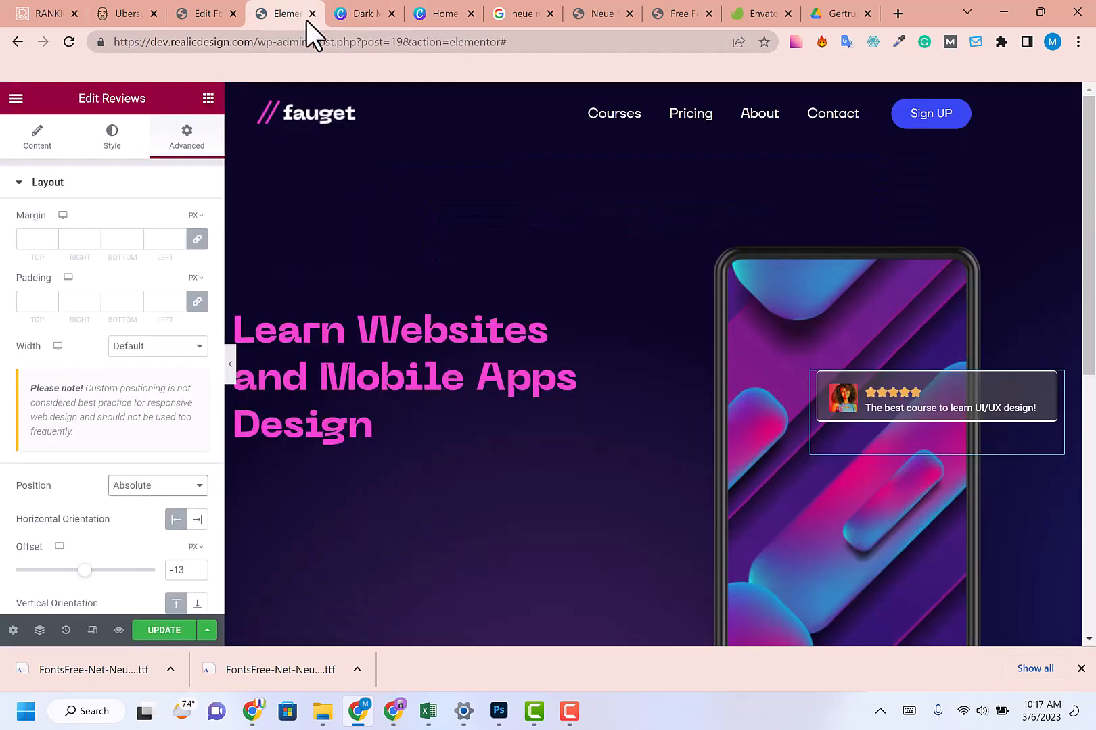
{"action": "scroll", "coordinate": [946, 338], "scroll_direction": "down", "scroll_amount": 1}
{"action": "left_click_drag", "start_coordinate": [868, 310], "coordinate": [870, 315]}
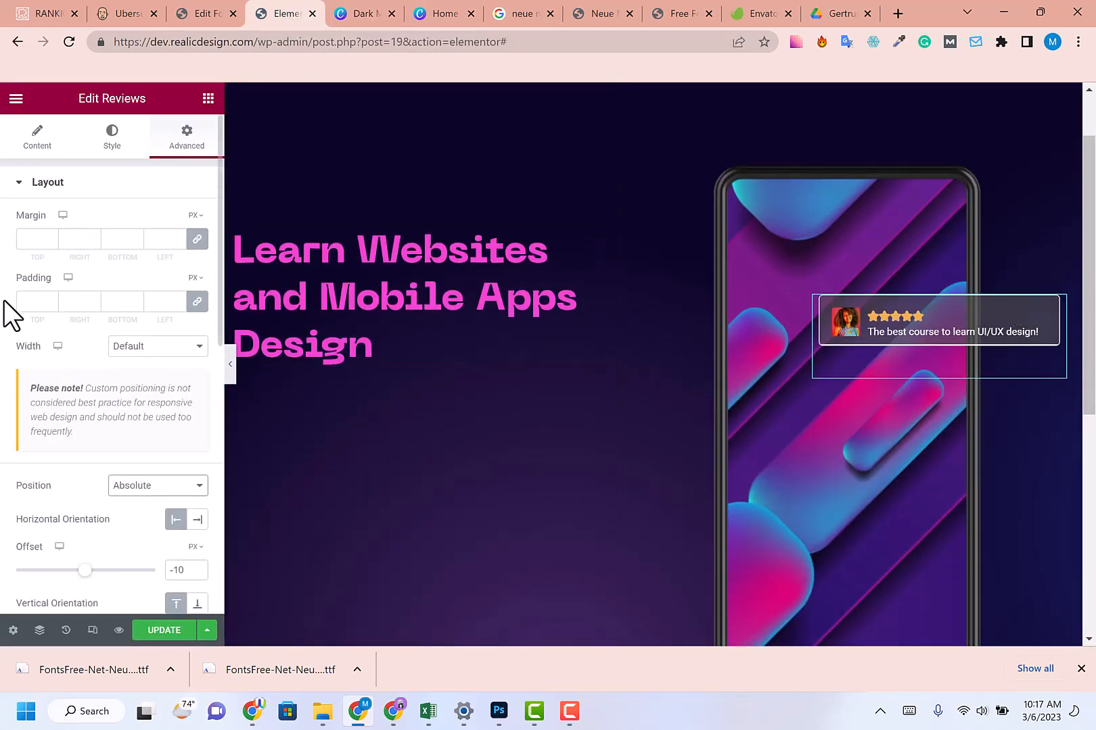
- Set the Reviews widget's padding to 3 px on all sides
{"action": "left_click", "coordinate": [35, 303]}
{"action": "type", "text": "33"}
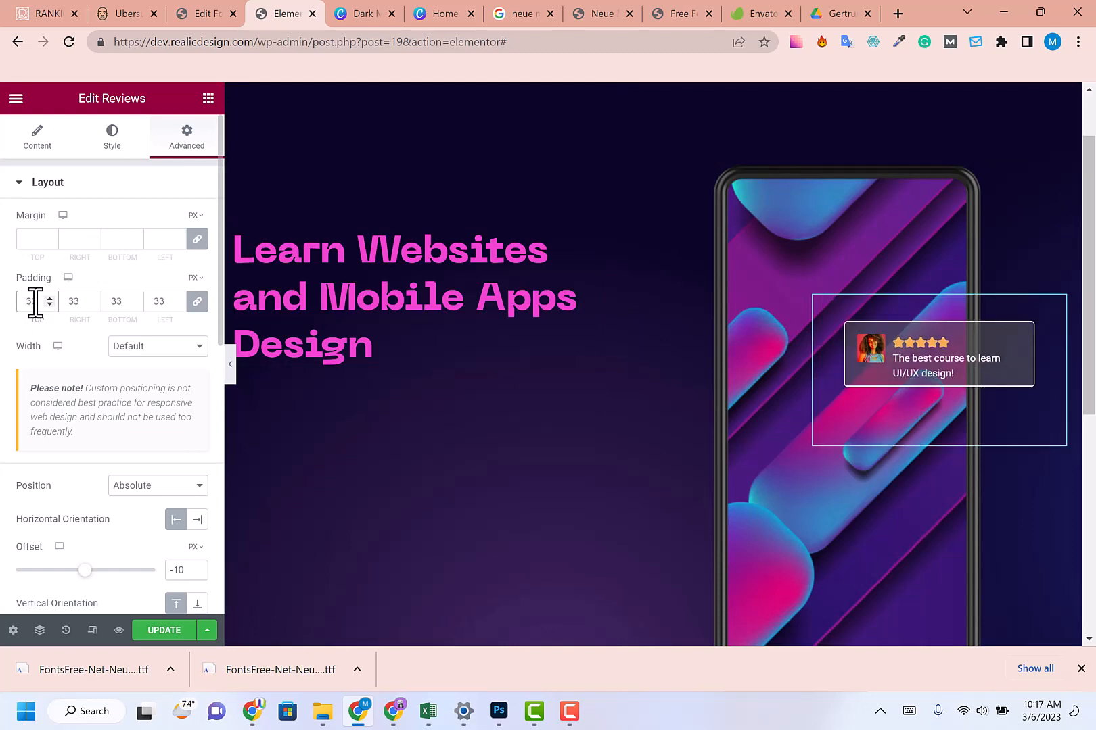
{"action": "key", "text": "BackSpace"}
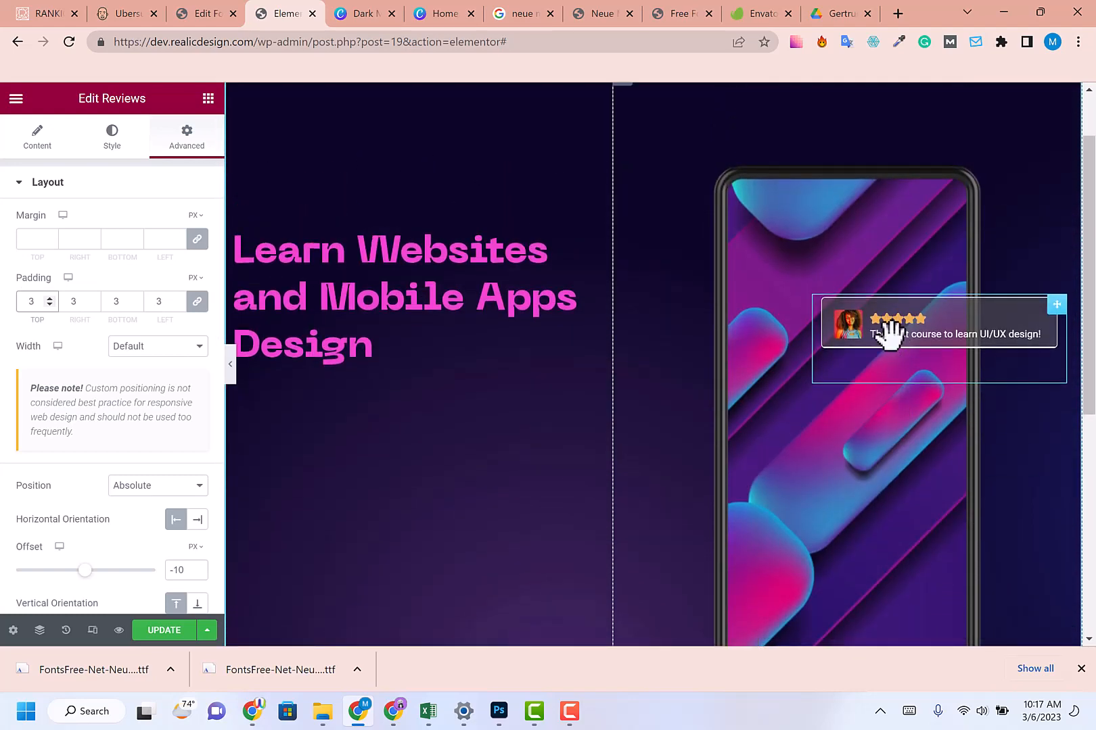
- Compare the review card's placement with the Canva reference and preview the Elementor page with the editing panel hidden
{"action": "left_click", "coordinate": [379, 12]}
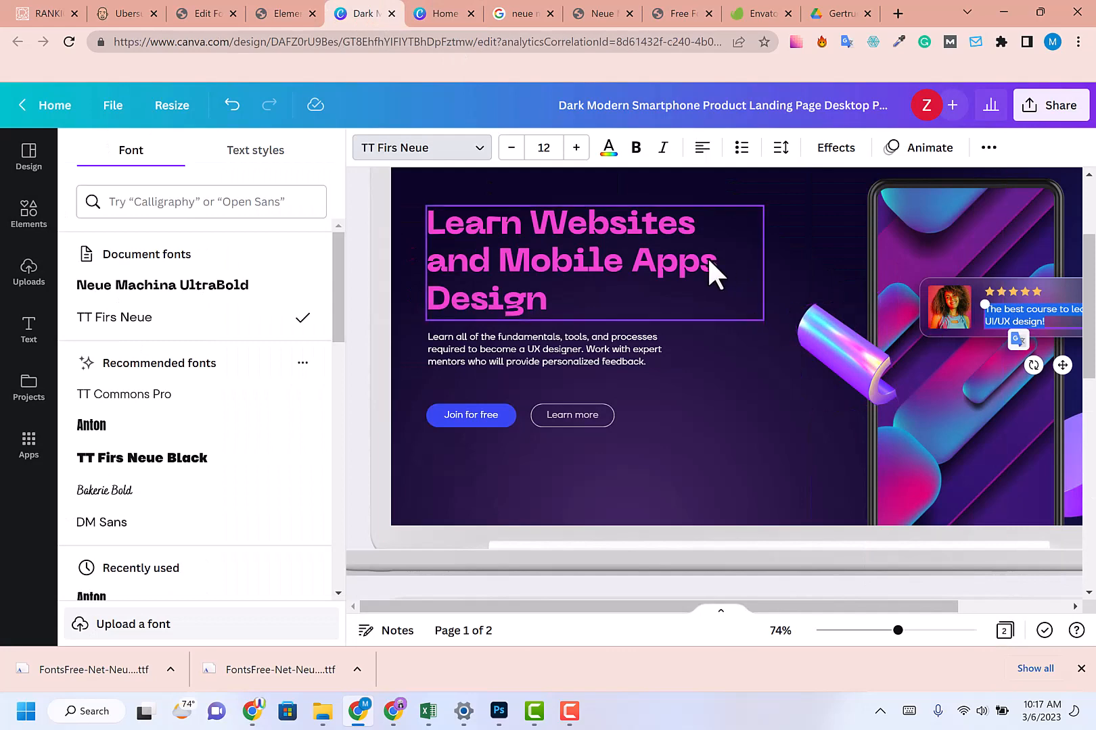
{"action": "left_click", "coordinate": [284, 13]}
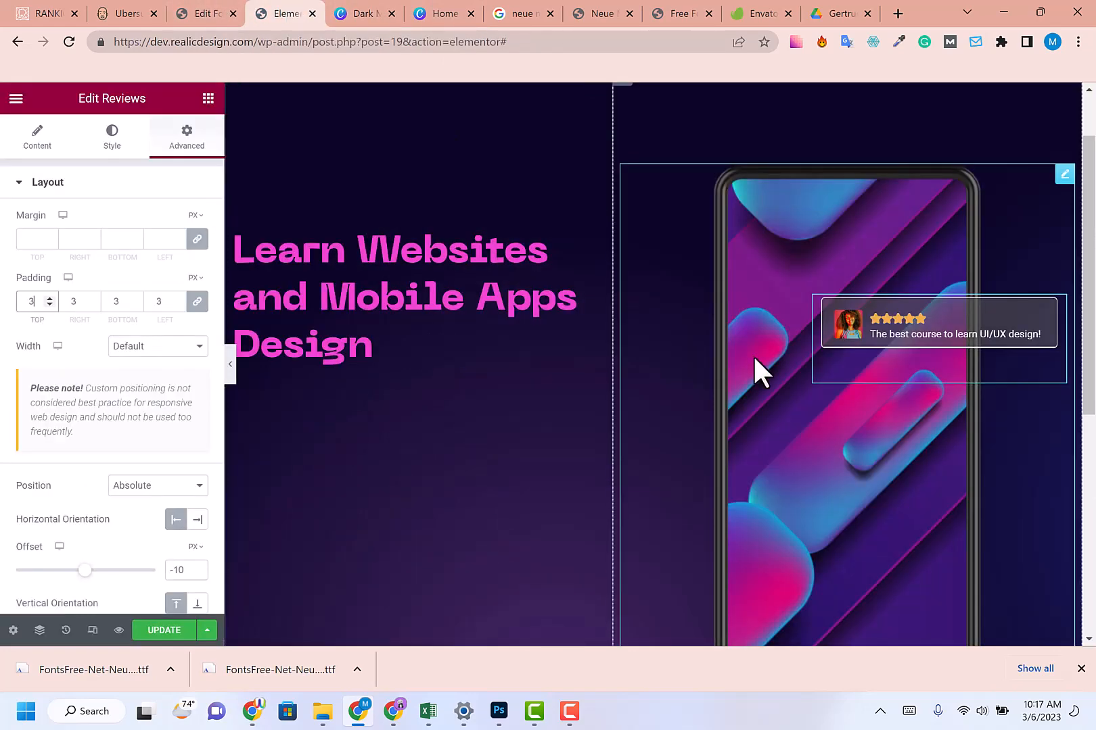
{"action": "left_click", "coordinate": [361, 13]}
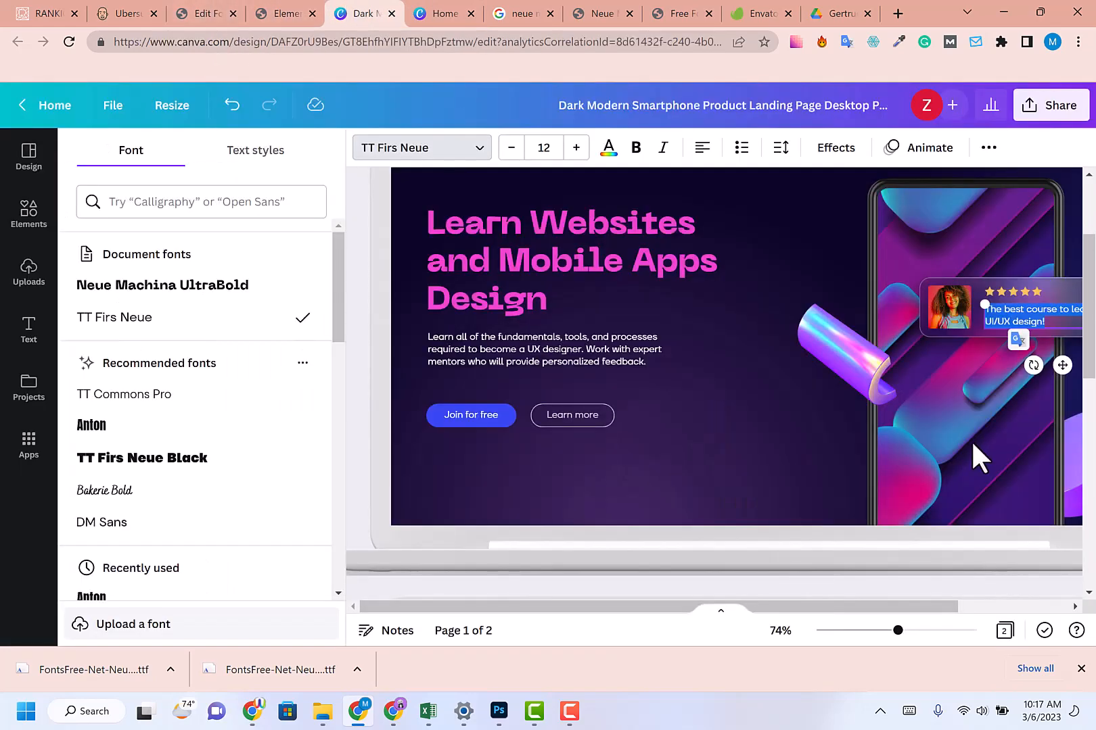
{"action": "scroll", "coordinate": [971, 440], "scroll_direction": "down", "scroll_amount": 3}
{"action": "scroll", "coordinate": [875, 298], "scroll_direction": "up", "scroll_amount": 3}
{"action": "left_click", "coordinate": [254, 13]}
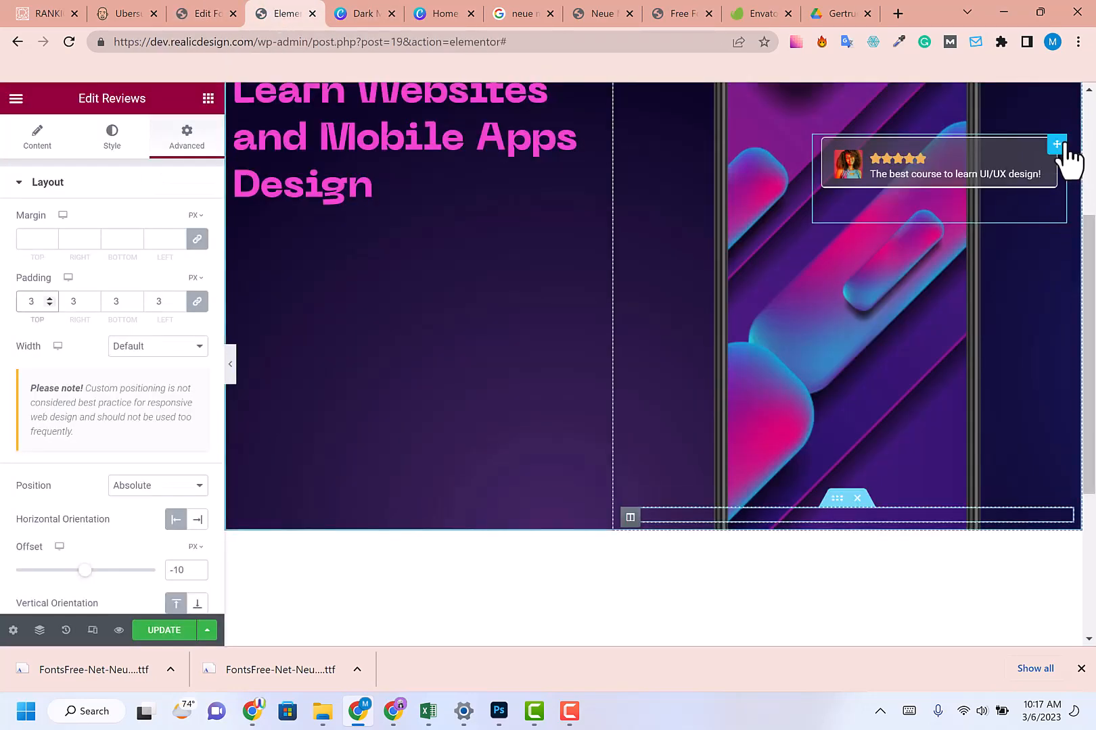
{"action": "scroll", "coordinate": [94, 318], "scroll_direction": "down", "scroll_amount": 5}
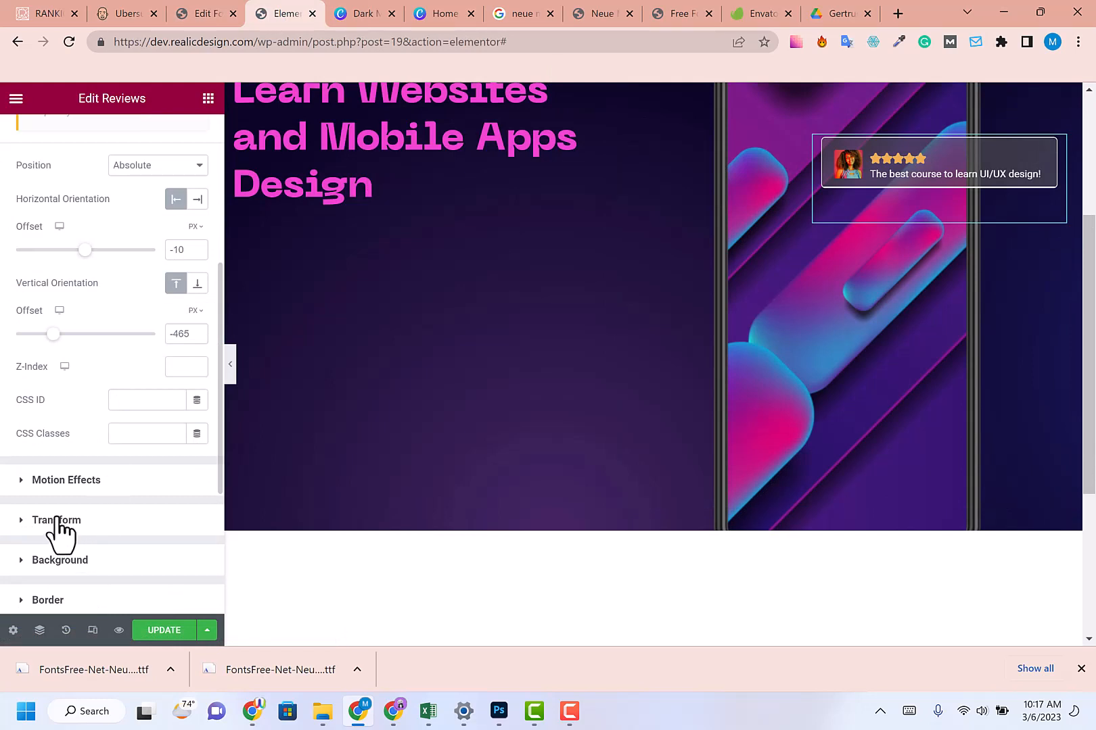
{"action": "left_click", "coordinate": [230, 365]}
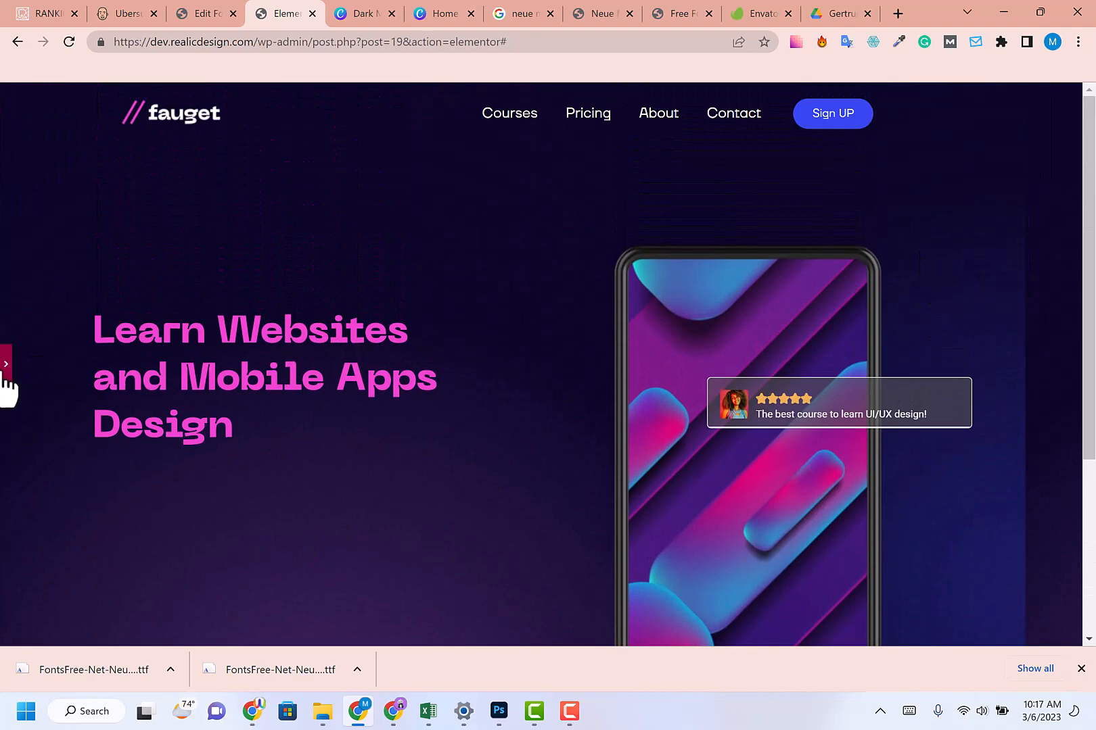
{"action": "left_click", "coordinate": [6, 365]}
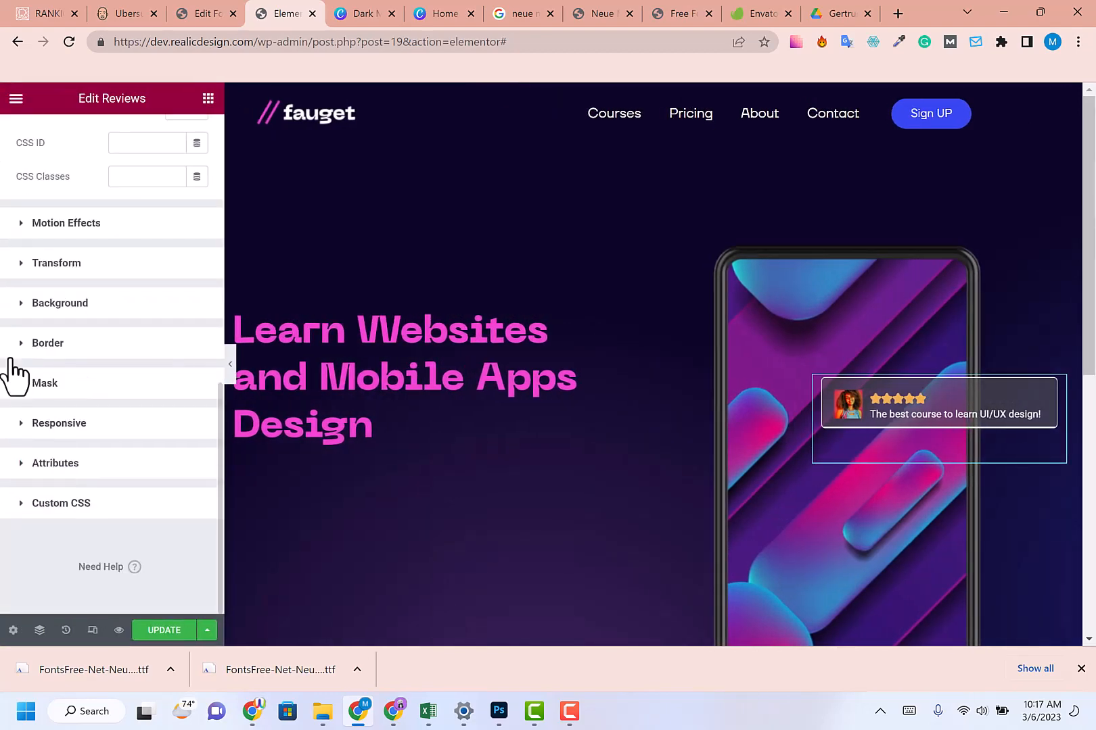
{"action": "scroll", "coordinate": [10, 365], "scroll_direction": "up", "scroll_amount": 2}
{"action": "scroll", "coordinate": [163, 411], "scroll_direction": "down", "scroll_amount": 2}
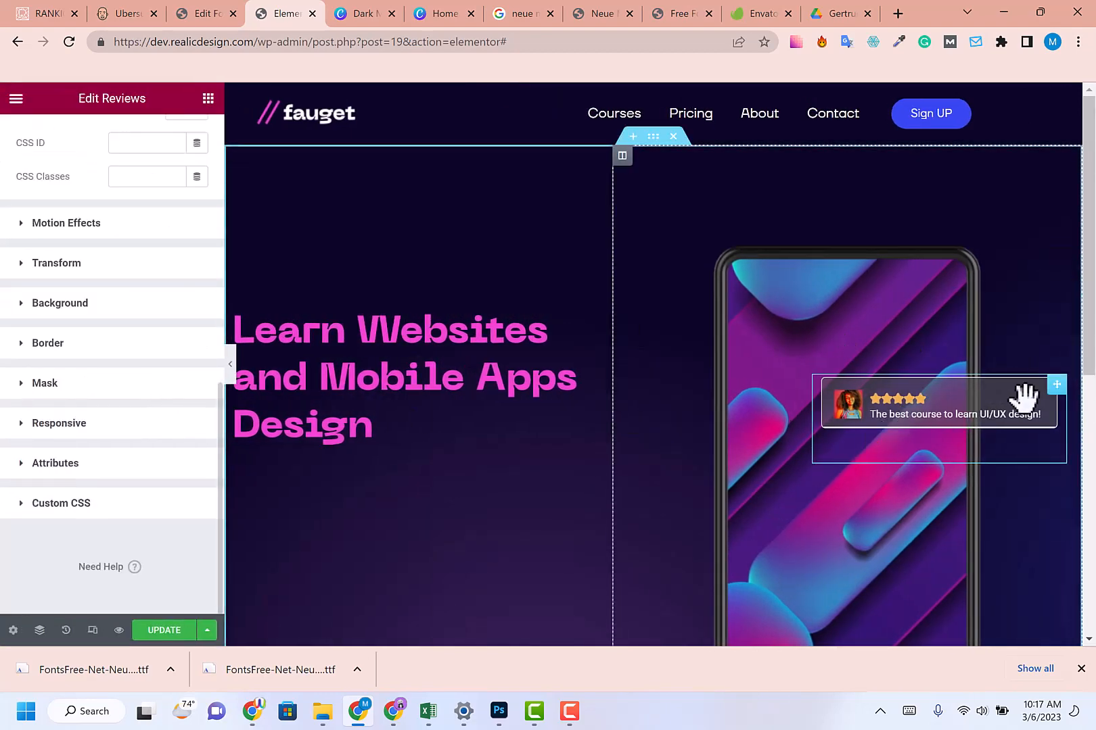
{"action": "scroll", "coordinate": [1024, 399], "scroll_direction": "down", "scroll_amount": 1}
{"action": "scroll", "coordinate": [10, 379], "scroll_direction": "up", "scroll_amount": 2}
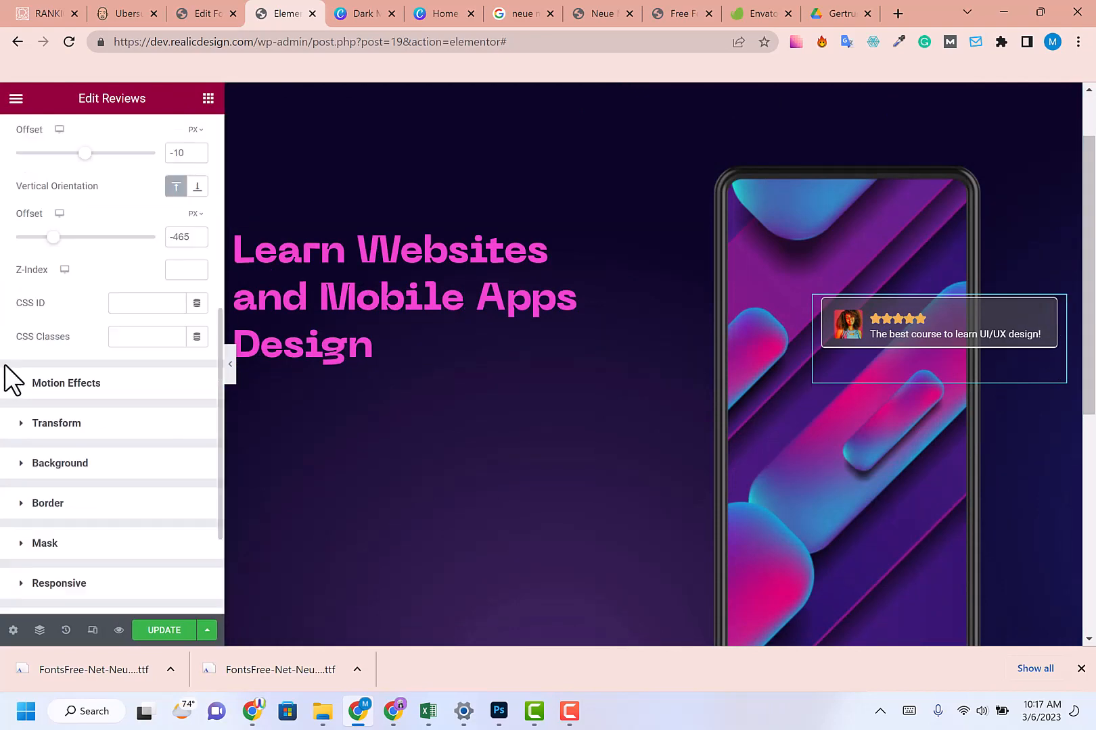
{"action": "scroll", "coordinate": [44, 254], "scroll_direction": "up", "scroll_amount": 4}
{"action": "scroll", "coordinate": [46, 264], "scroll_direction": "down", "scroll_amount": 7}
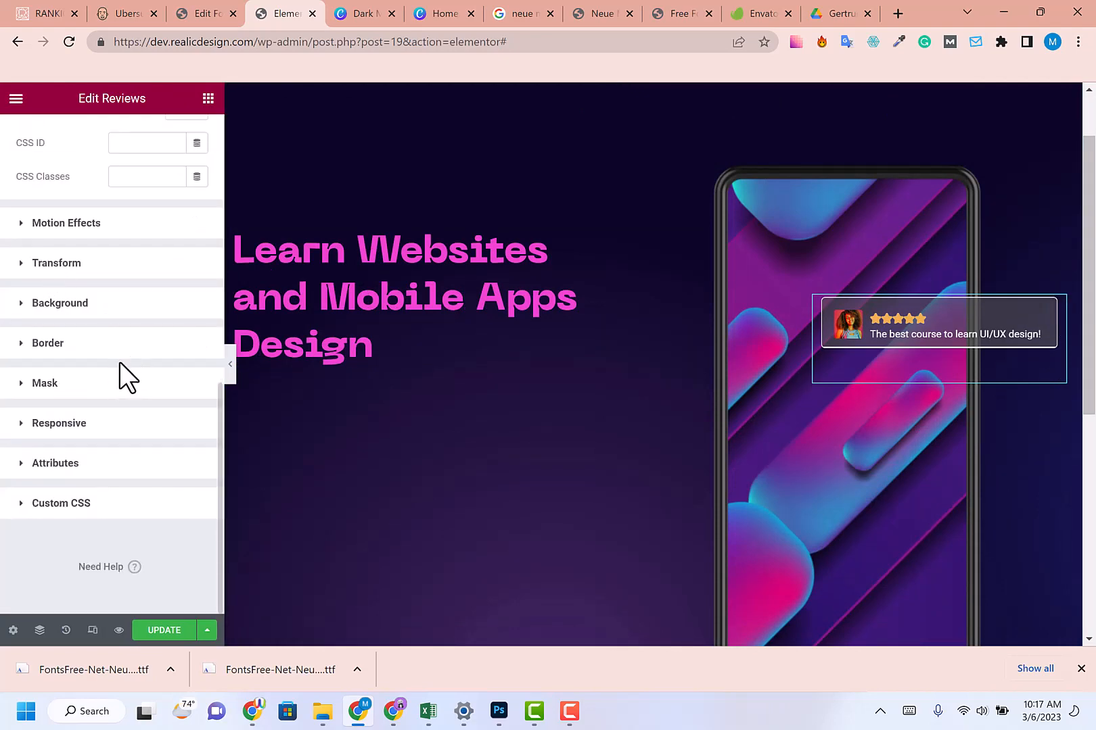
{"action": "scroll", "coordinate": [119, 363], "scroll_direction": "up", "scroll_amount": 2}
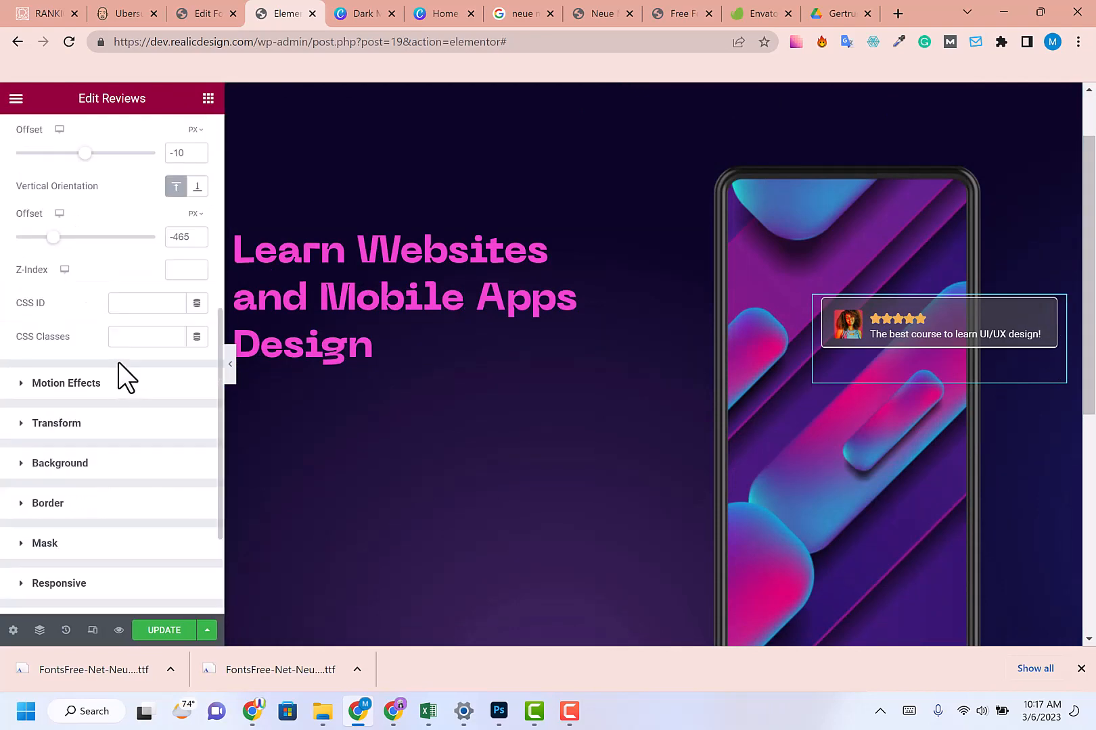
- Adjust the horizontal offset in the Reviews widget's hover transform settings
{"action": "scroll", "coordinate": [123, 260], "scroll_direction": "down", "scroll_amount": 2}
{"action": "left_click", "coordinate": [124, 261]}
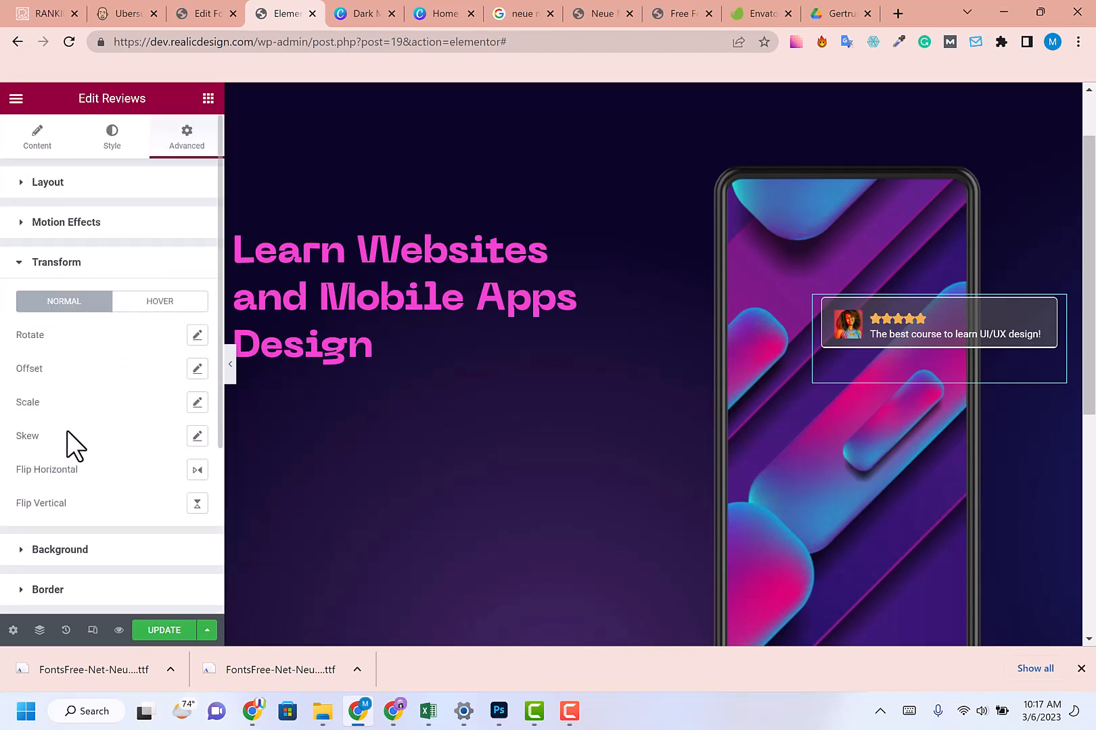
{"action": "left_click", "coordinate": [159, 303]}
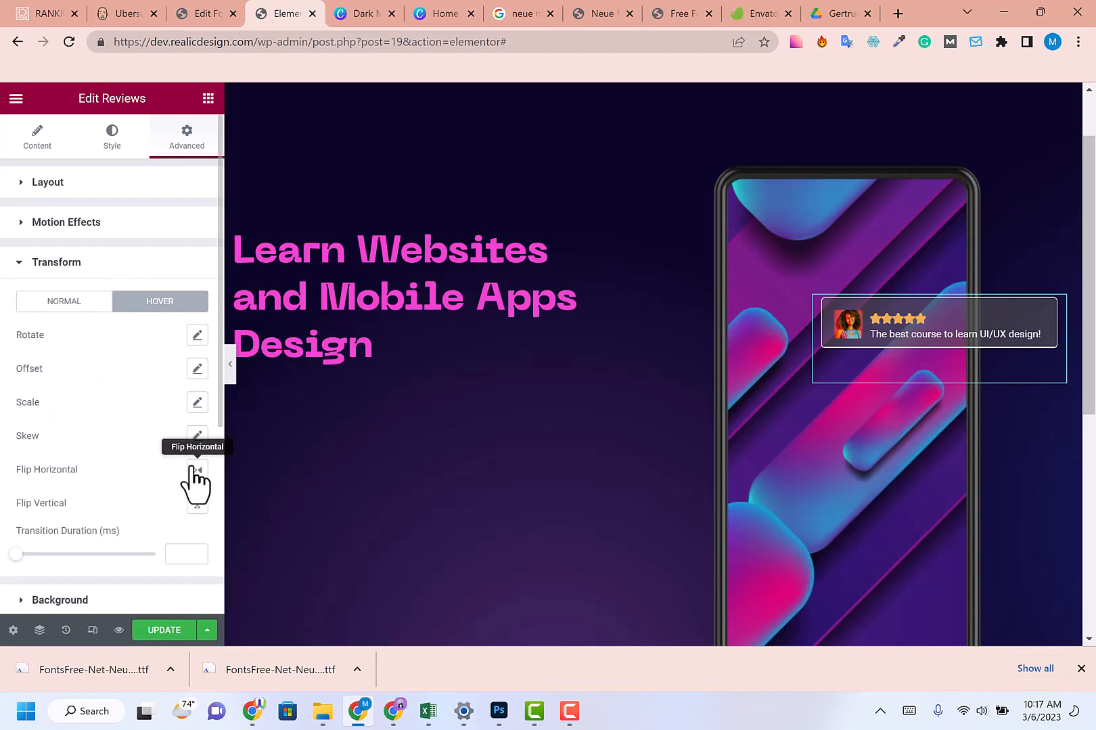
{"action": "left_click", "coordinate": [196, 370]}
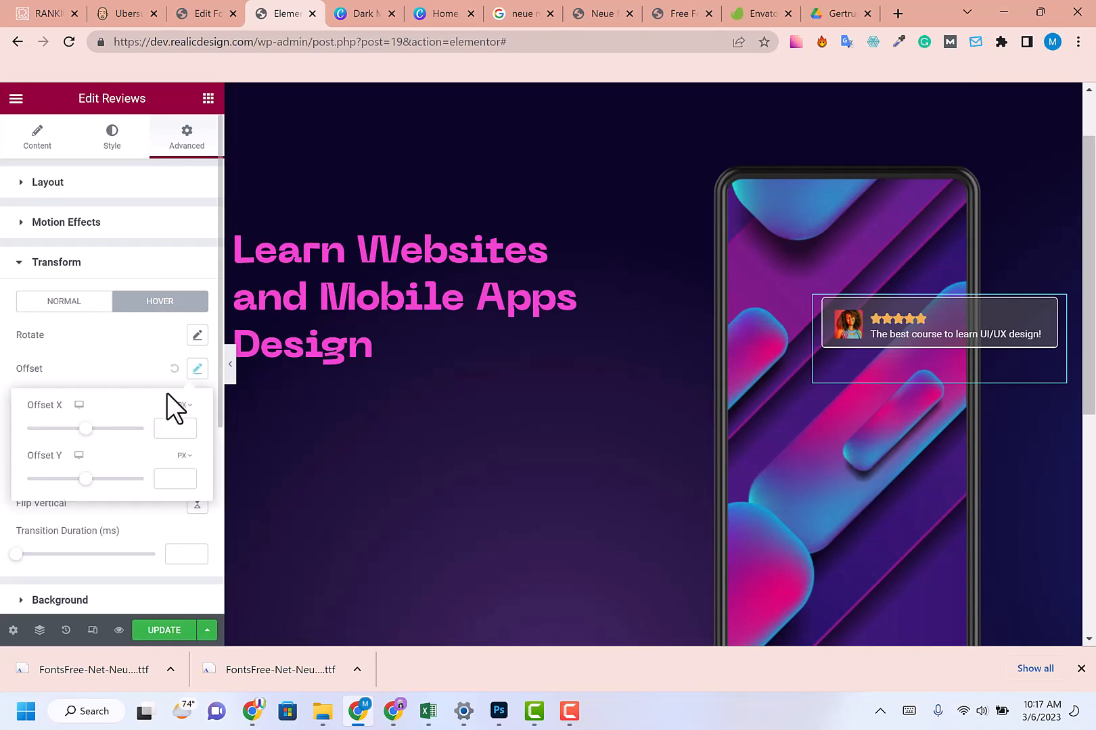
{"action": "left_click_drag", "start_coordinate": [86, 428], "coordinate": [70, 430]}
{"action": "type", "text": "0"}
{"action": "left_click", "coordinate": [141, 352]}
{"action": "scroll", "coordinate": [270, 352], "scroll_direction": "down", "scroll_amount": 1}
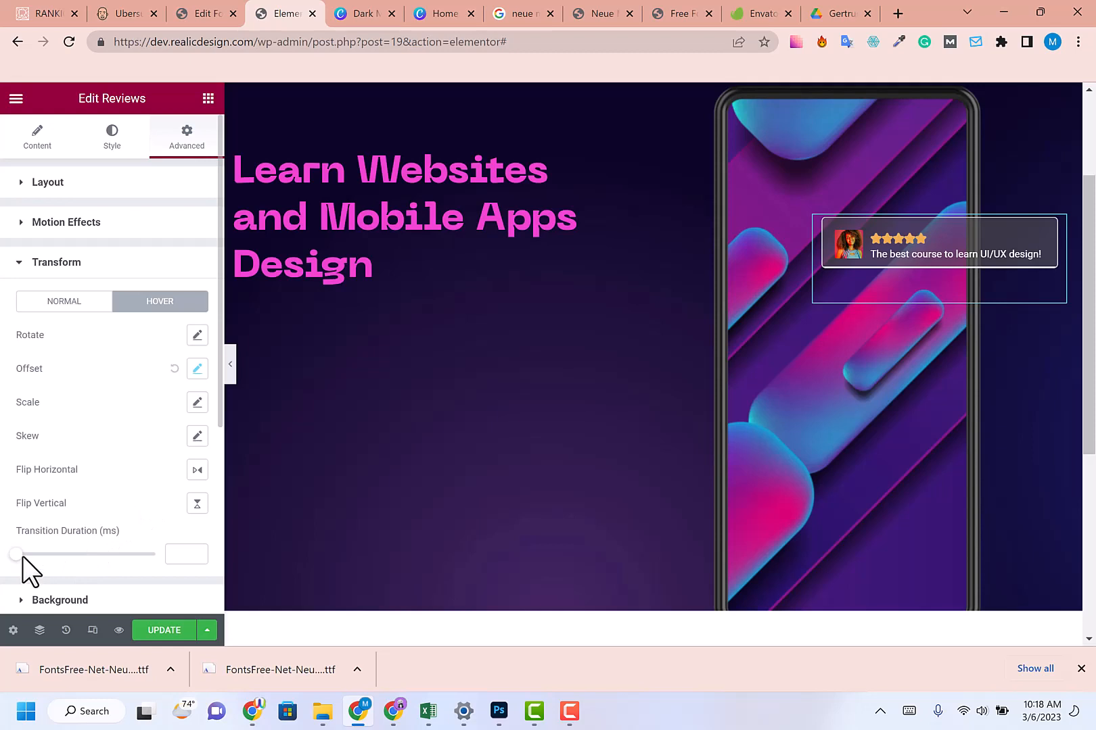
- Try a proportional hover scale of 0.1 on the Reviews widget
{"action": "scroll", "coordinate": [87, 548], "scroll_direction": "down", "scroll_amount": 2}
{"action": "scroll", "coordinate": [142, 439], "scroll_direction": "up", "scroll_amount": 2}
{"action": "left_click", "coordinate": [196, 403]}
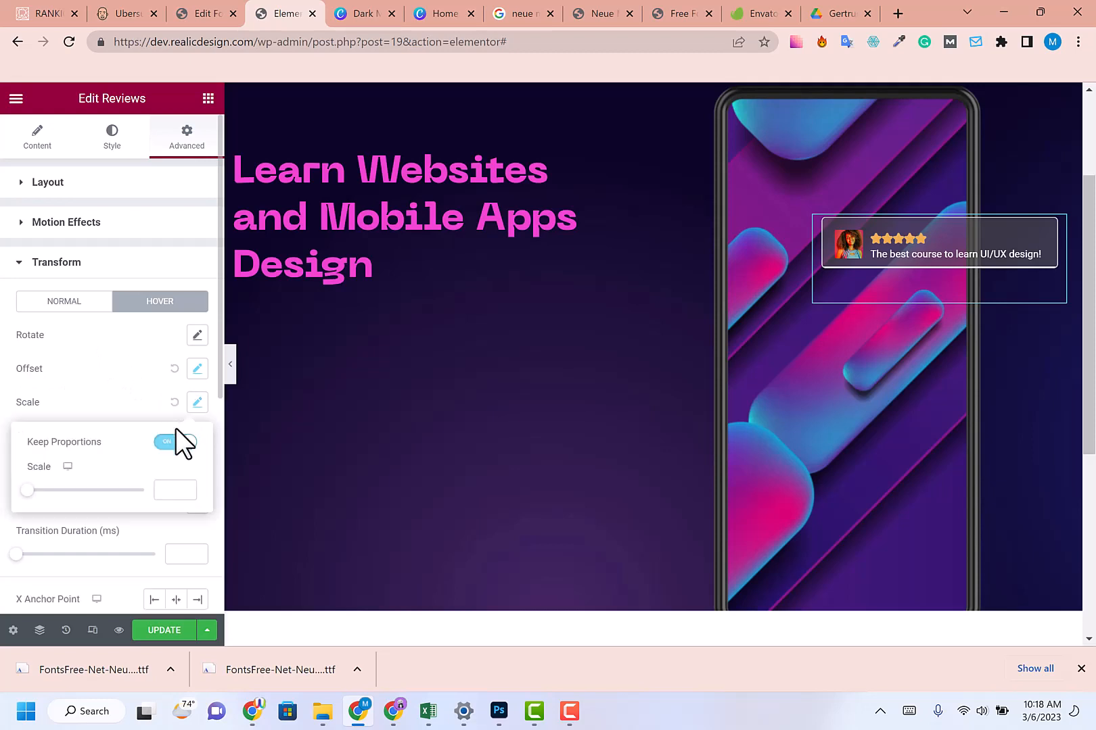
{"action": "left_click", "coordinate": [33, 490]}
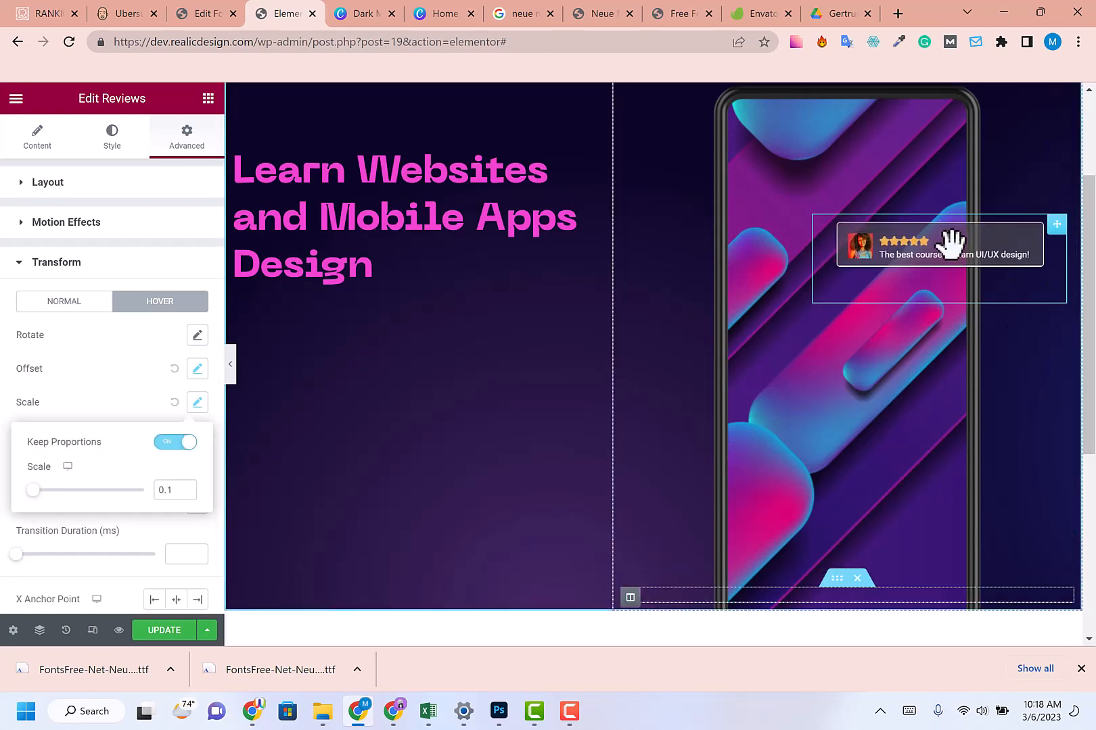
{"action": "left_click_drag", "start_coordinate": [174, 489], "coordinate": [133, 488]}
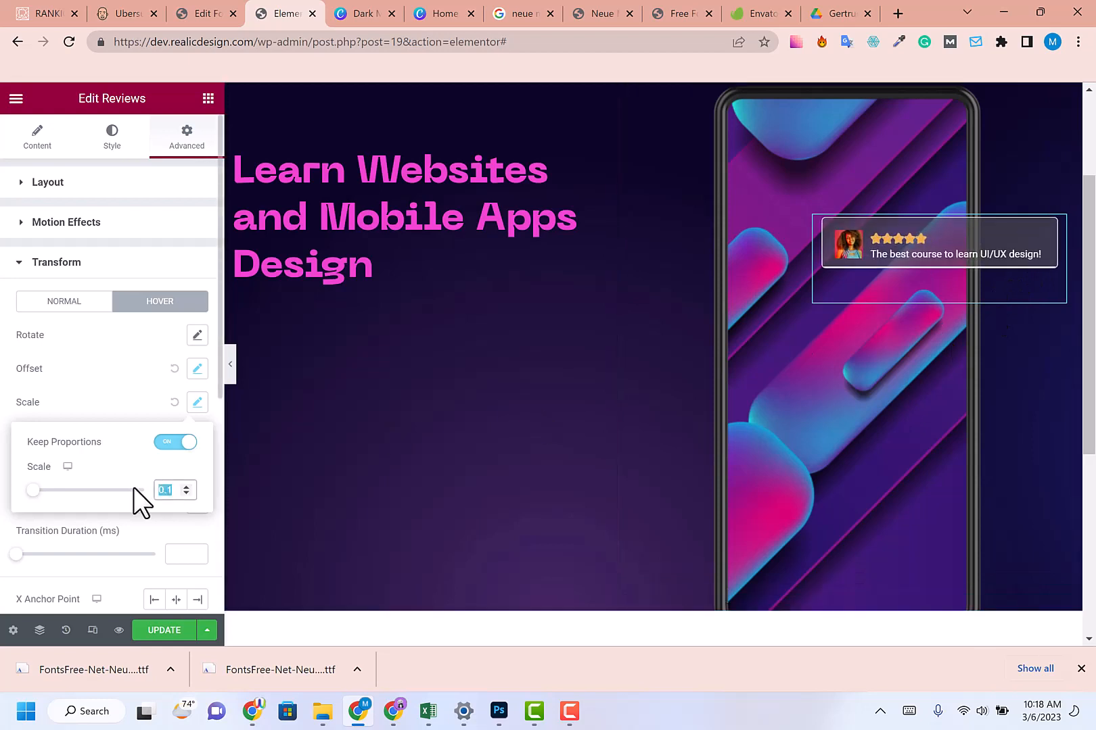
{"action": "left_click", "coordinate": [153, 441]}
{"action": "left_click", "coordinate": [96, 352]}
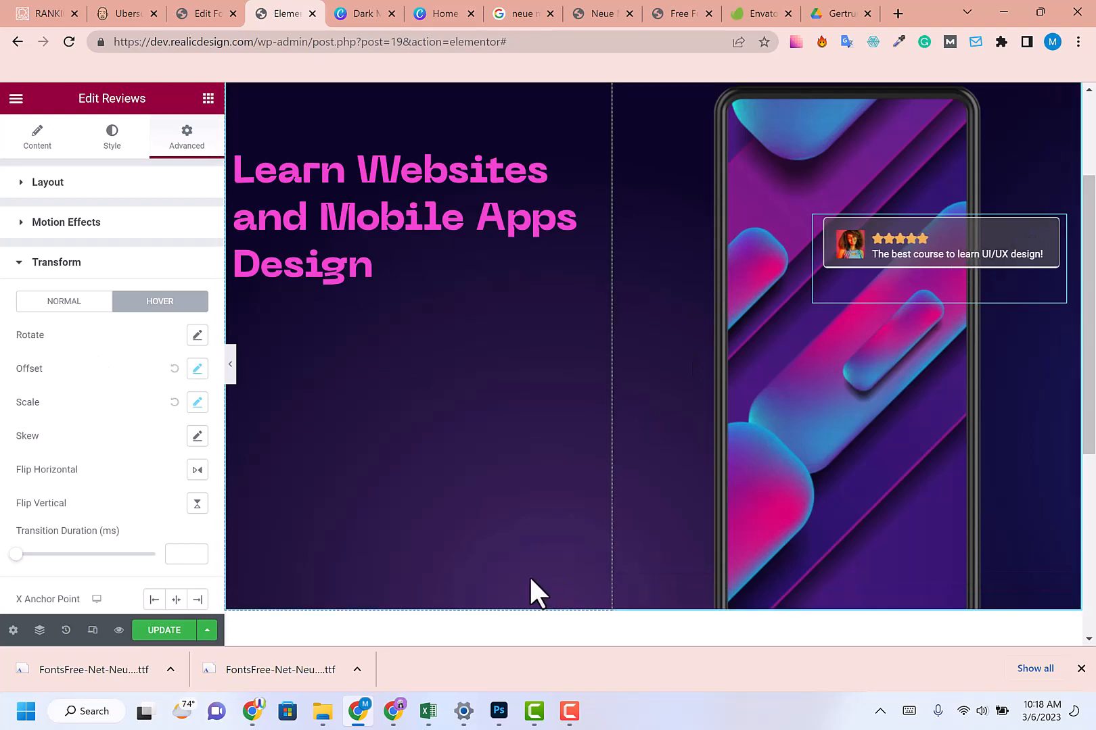
- Check the decorative artwork beside the phone in the Canva reference and return to the Elementor page
{"action": "scroll", "coordinate": [912, 337], "scroll_direction": "up", "scroll_amount": 3}
{"action": "scroll", "coordinate": [146, 298], "scroll_direction": "down", "scroll_amount": 5}
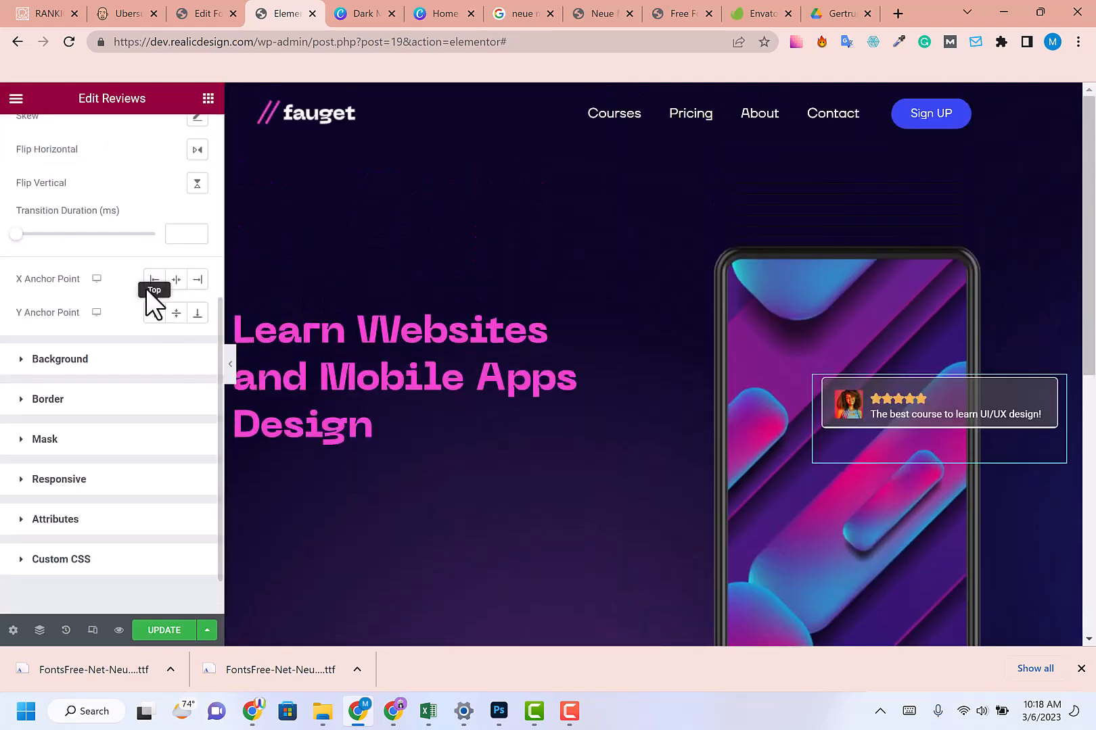
{"action": "scroll", "coordinate": [404, 429], "scroll_direction": "down", "scroll_amount": 3}
{"action": "left_click", "coordinate": [341, 13]}
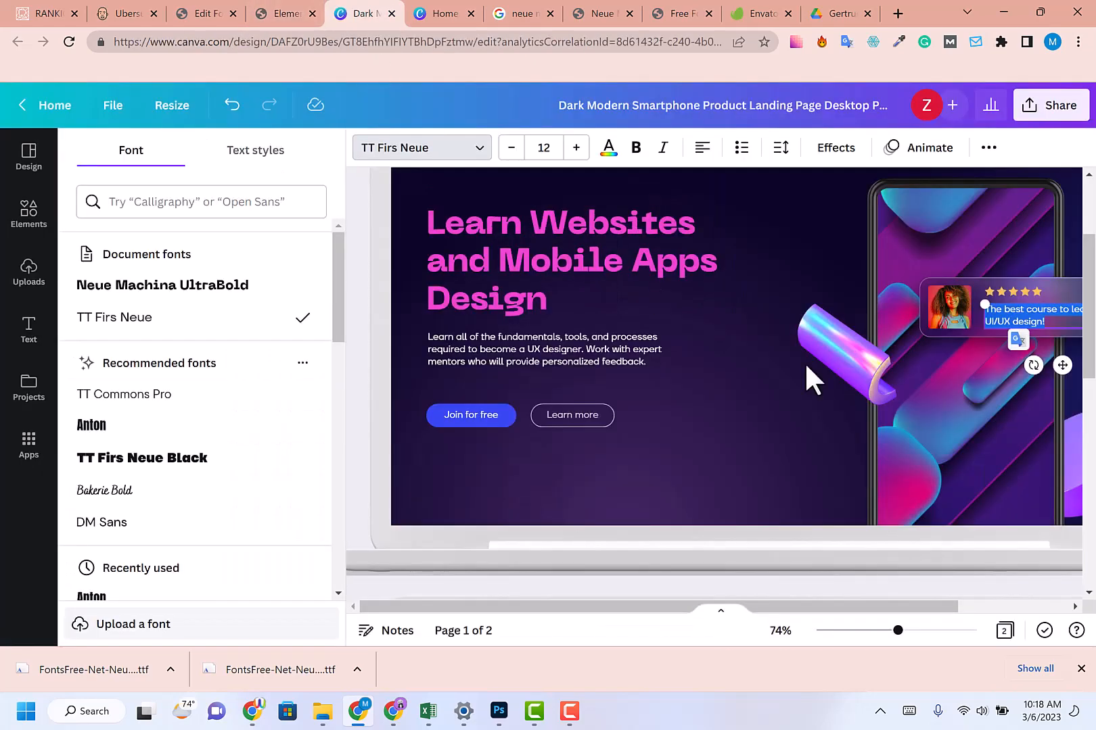
{"action": "left_click", "coordinate": [301, 6]}
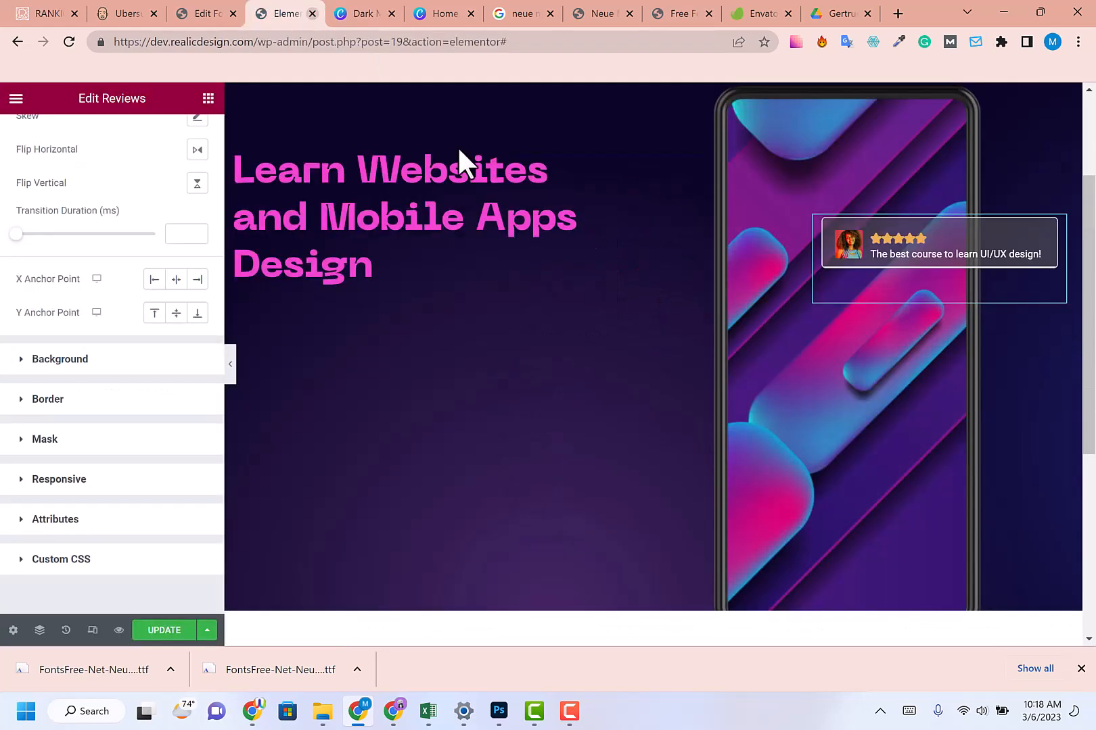
- Add an Image widget to the hero's phone column, below the phone image
{"action": "scroll", "coordinate": [414, 226], "scroll_direction": "down", "scroll_amount": 5}
{"action": "scroll", "coordinate": [415, 227], "scroll_direction": "up", "scroll_amount": 1}
{"action": "scroll", "coordinate": [148, 345], "scroll_direction": "up", "scroll_amount": 5}
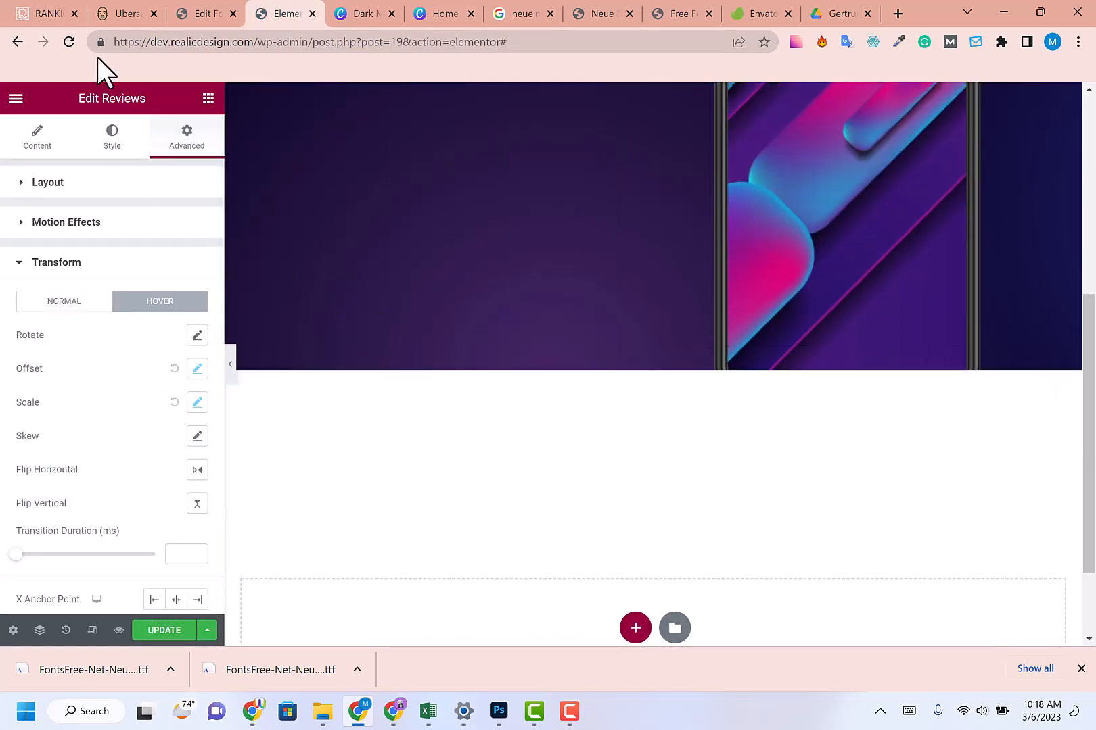
{"action": "left_click", "coordinate": [206, 99]}
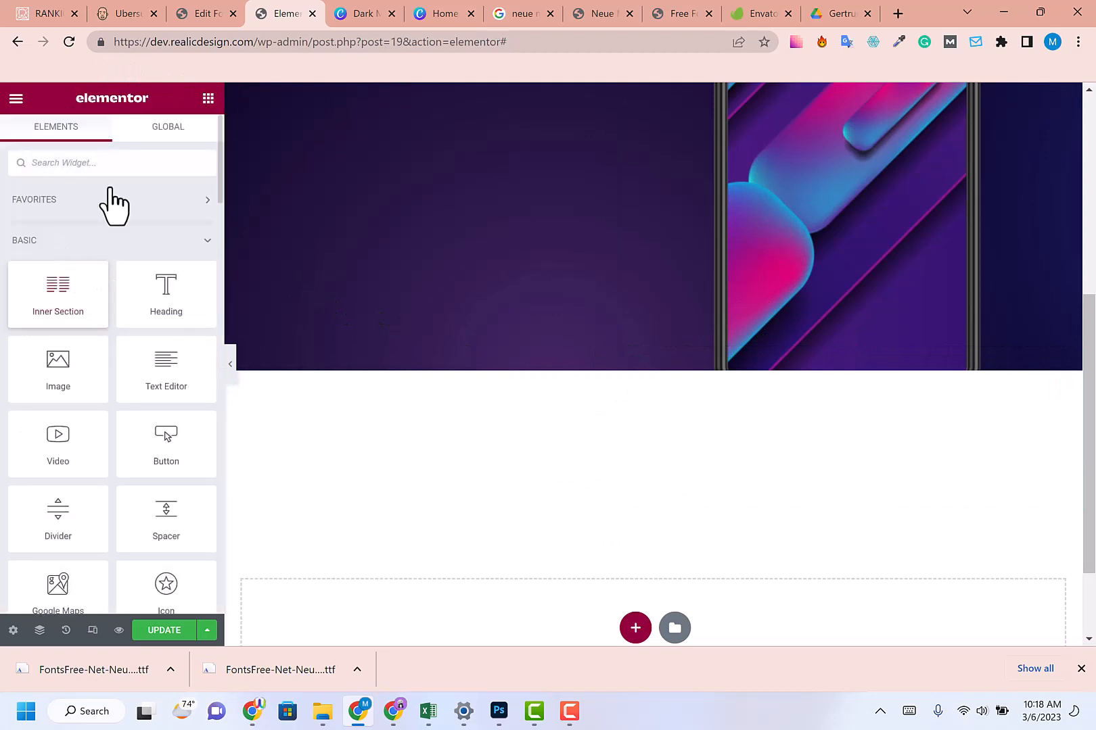
{"action": "type", "text": "im"}
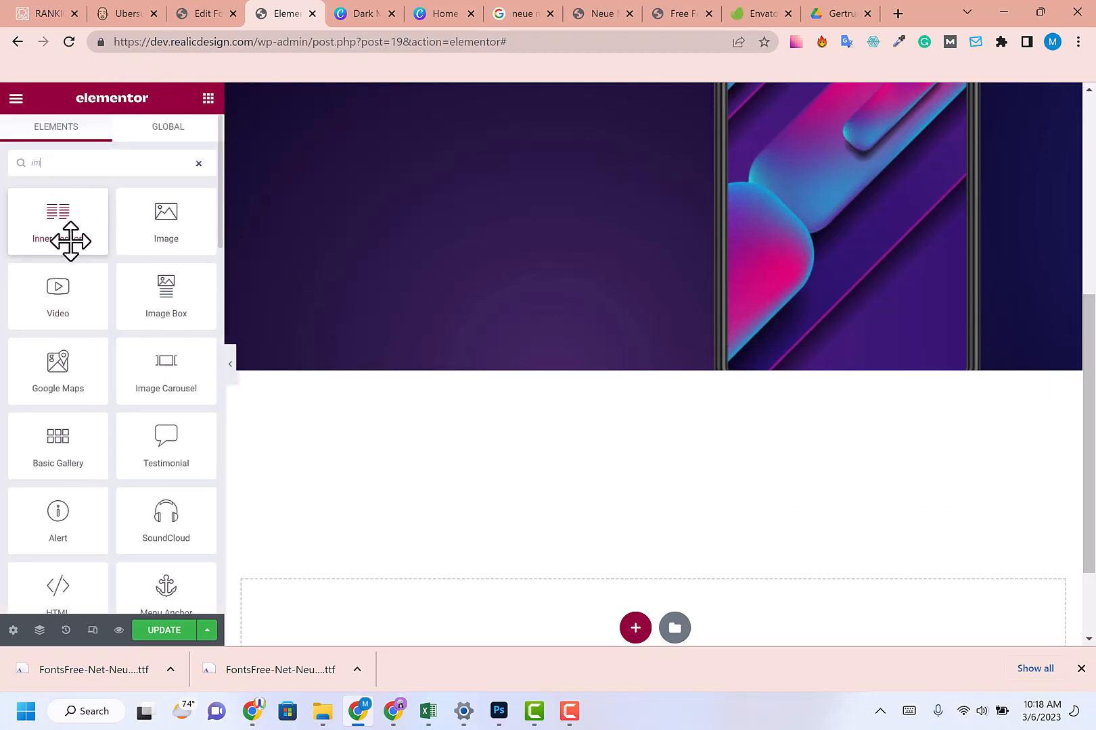
{"action": "left_click_drag", "start_coordinate": [191, 230], "coordinate": [806, 336]}
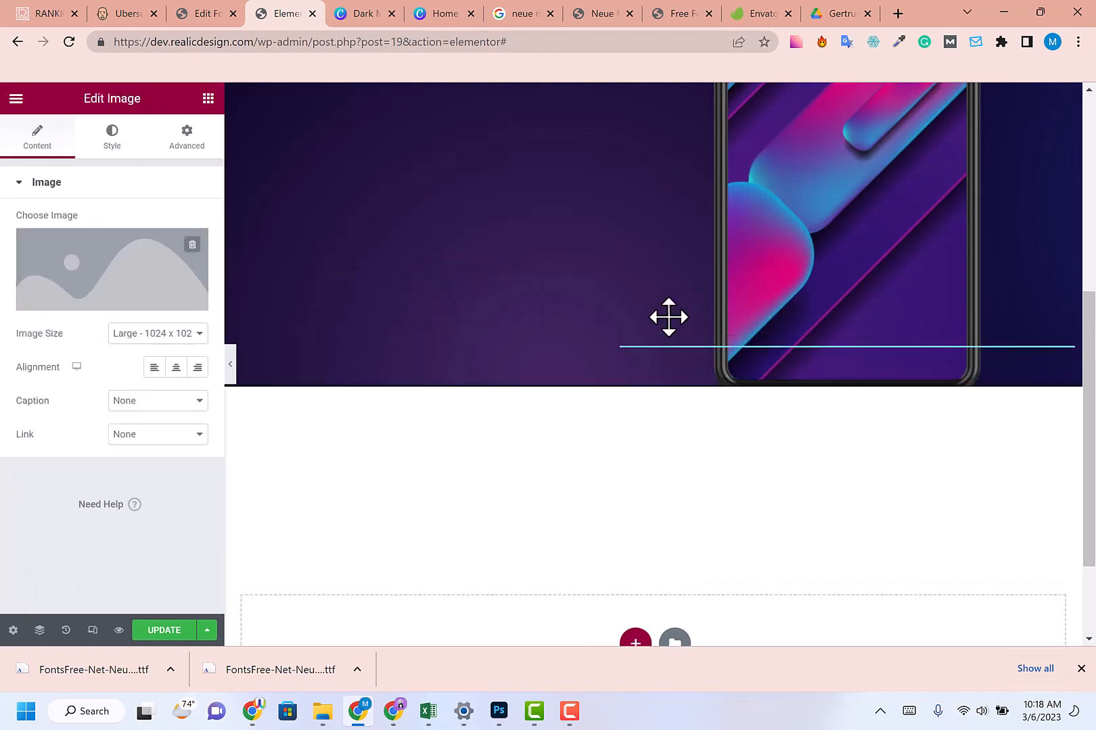
- Upload icon1 from the Downloads folder and insert it into the new Image widget
{"action": "left_click", "coordinate": [109, 251]}
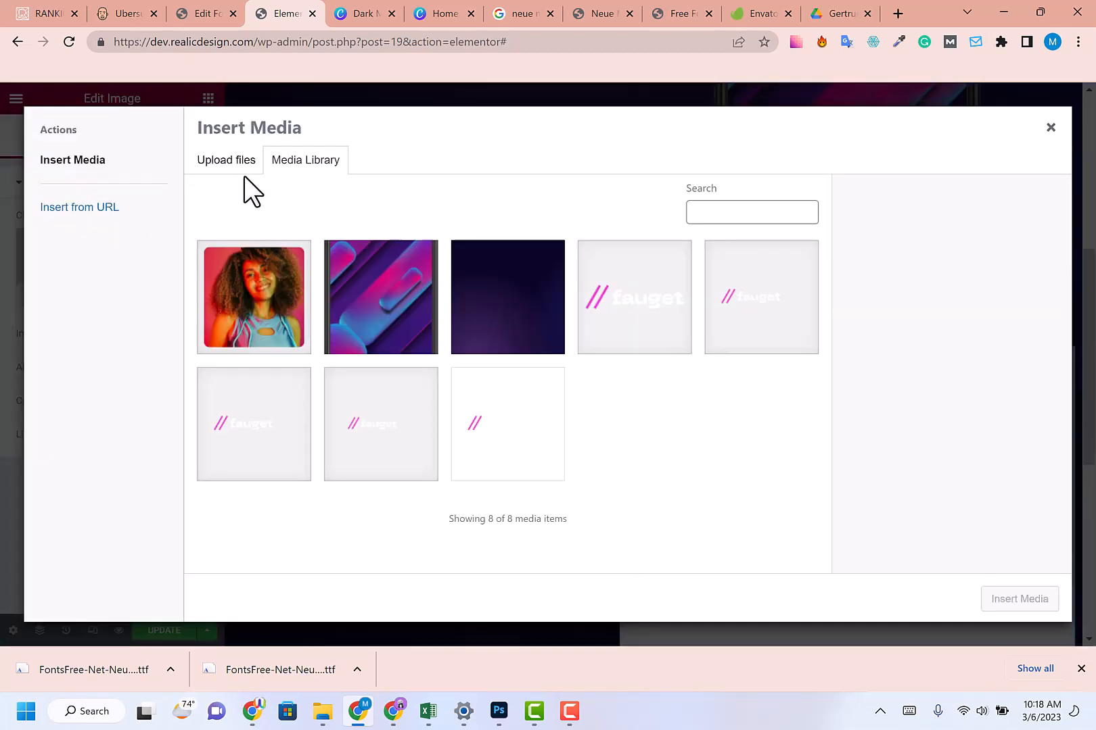
{"action": "left_click", "coordinate": [240, 171]}
{"action": "left_click", "coordinate": [600, 365]}
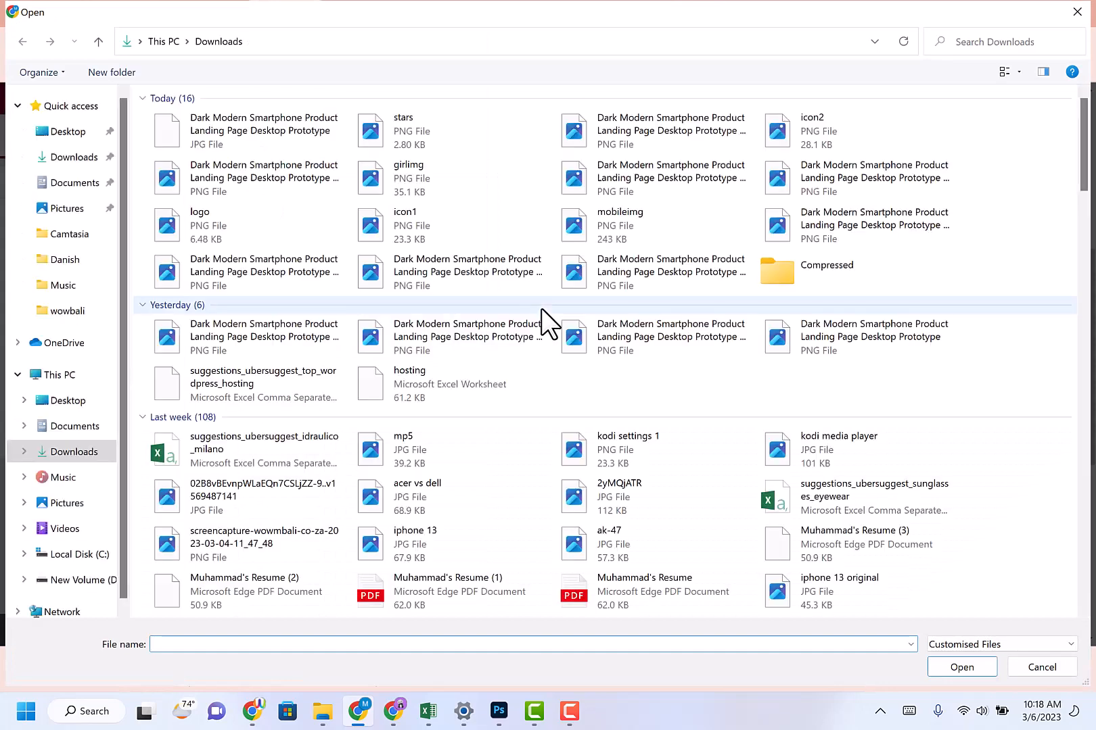
{"action": "left_click", "coordinate": [378, 224]}
{"action": "left_click", "coordinate": [960, 666]}
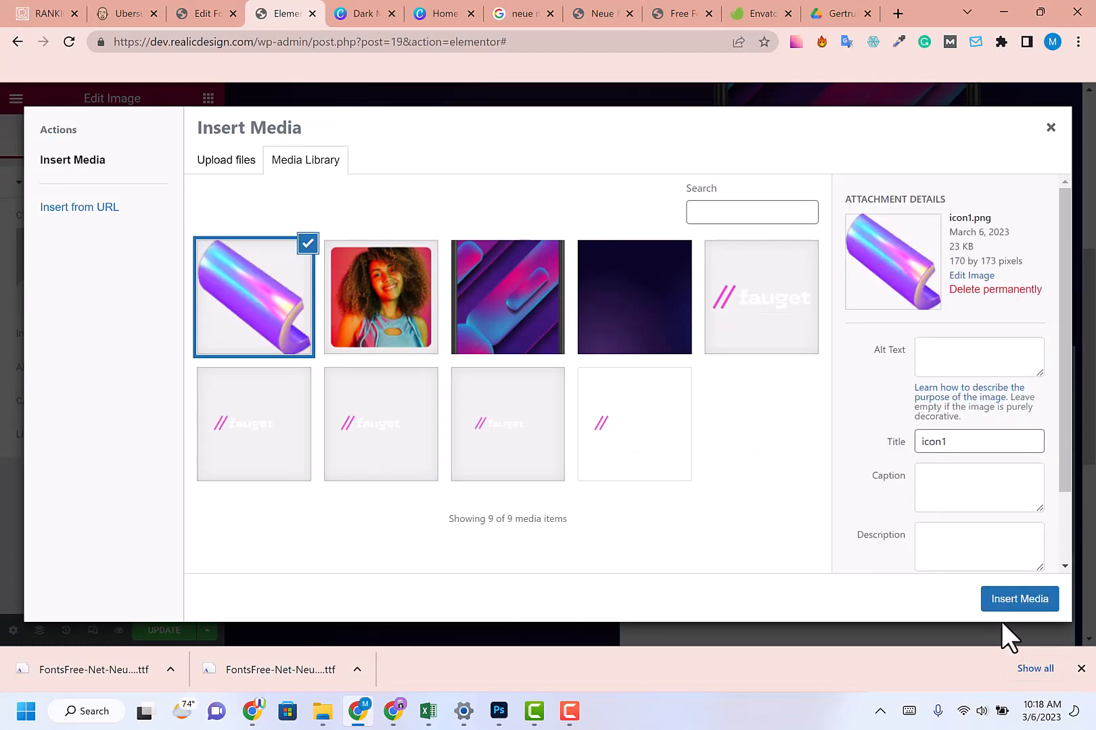
{"action": "left_click", "coordinate": [1010, 602]}
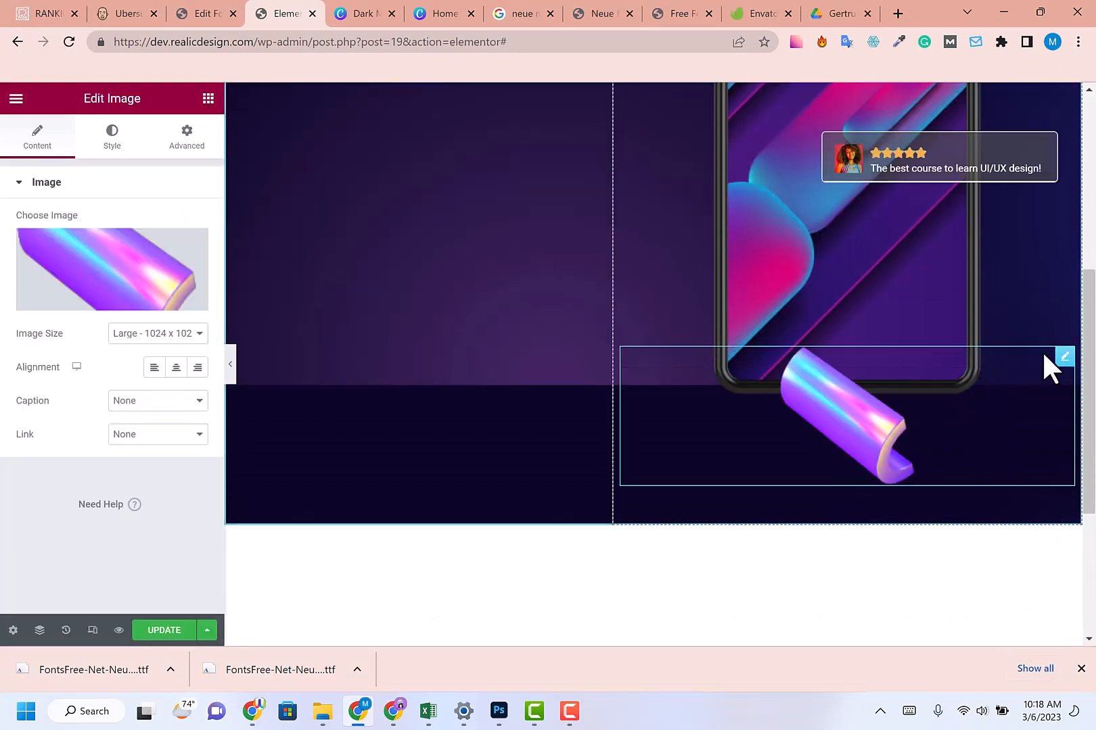
- Set the icon1 image's size to Full and look over its style settings
{"action": "left_click", "coordinate": [163, 334]}
{"action": "left_click", "coordinate": [145, 424]}
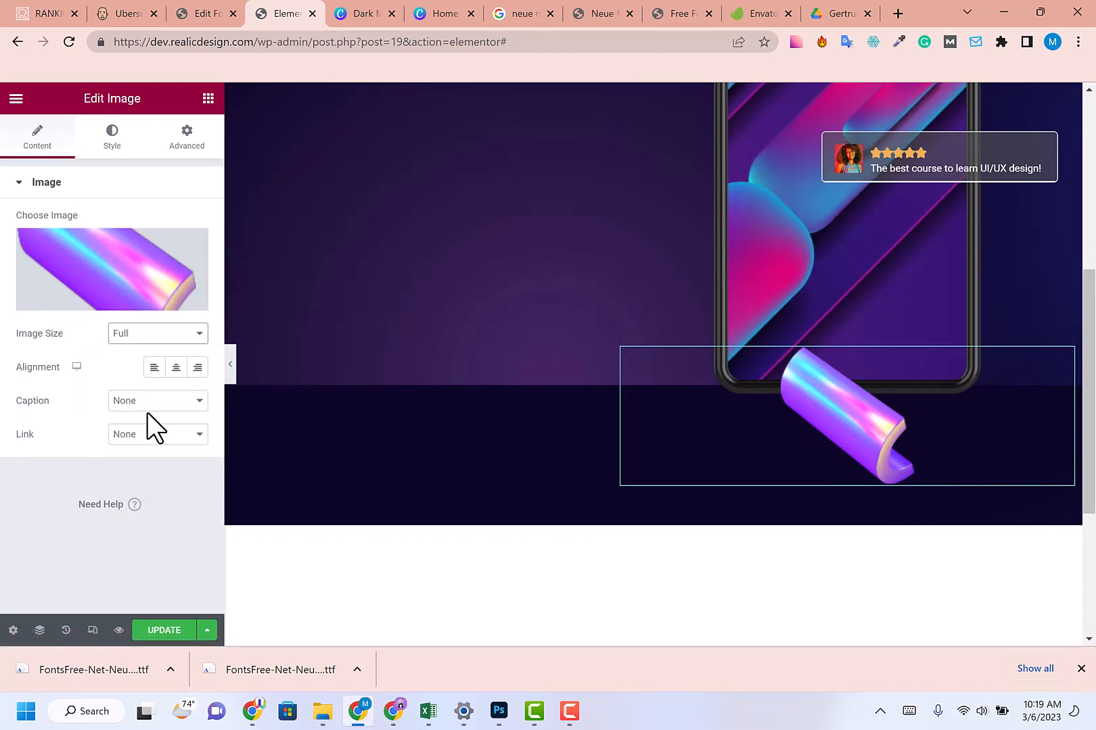
{"action": "left_click", "coordinate": [115, 154]}
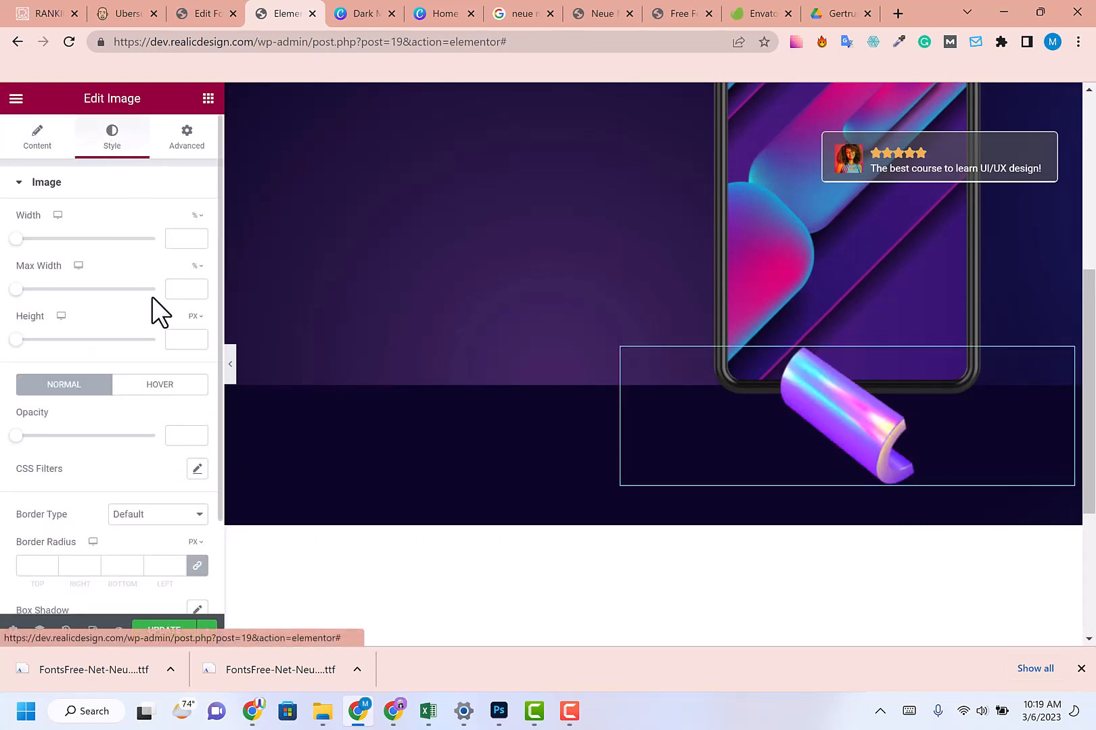
{"action": "scroll", "coordinate": [156, 311], "scroll_direction": "down", "scroll_amount": 2}
{"action": "scroll", "coordinate": [159, 321], "scroll_direction": "up", "scroll_amount": 2}
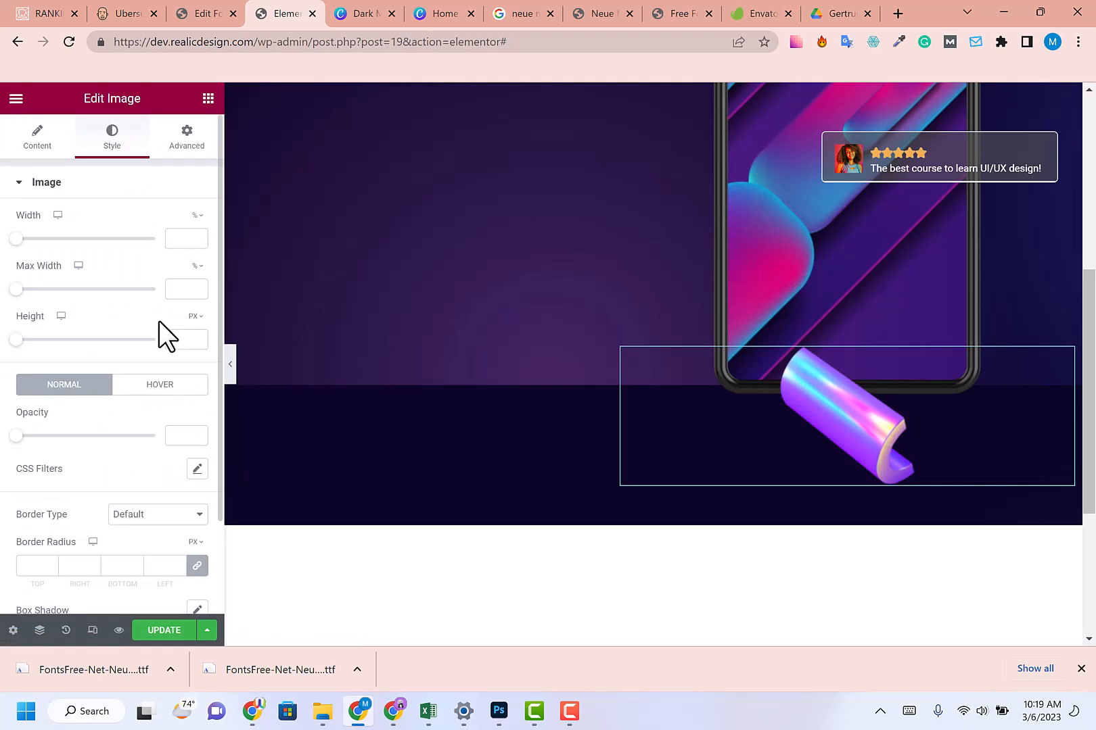
- Set the icon1 Image widget's position to Absolute
{"action": "left_click", "coordinate": [184, 164]}
{"action": "left_click", "coordinate": [133, 394]}
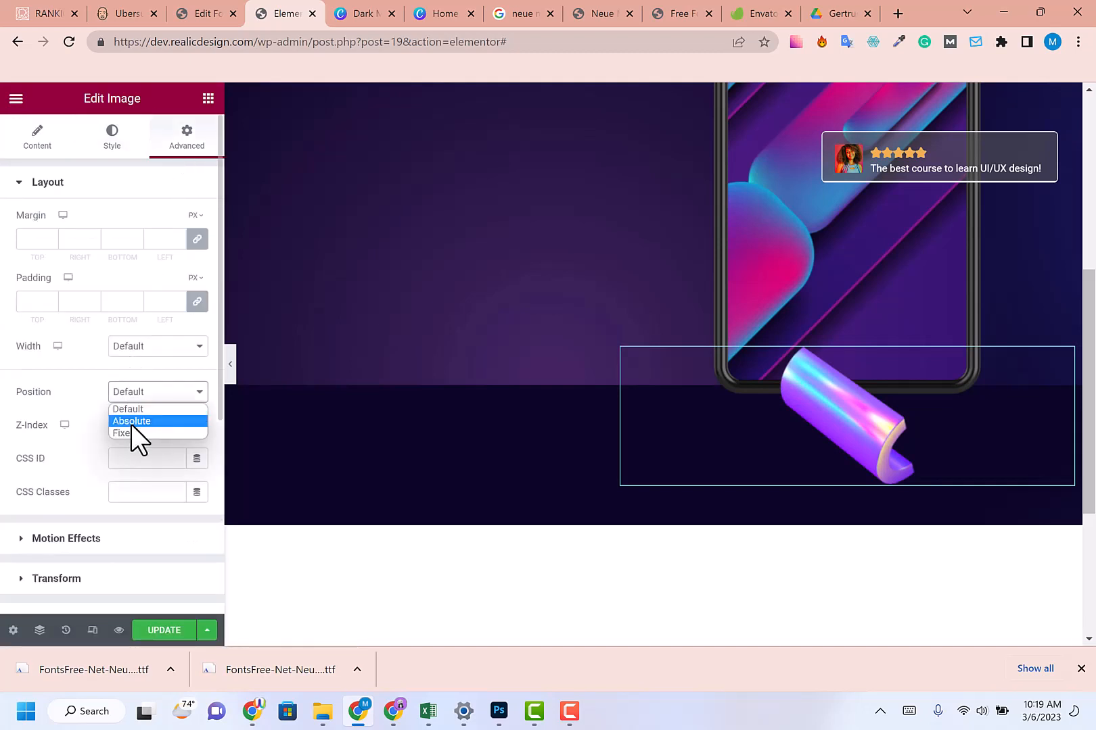
{"action": "left_click", "coordinate": [130, 426]}
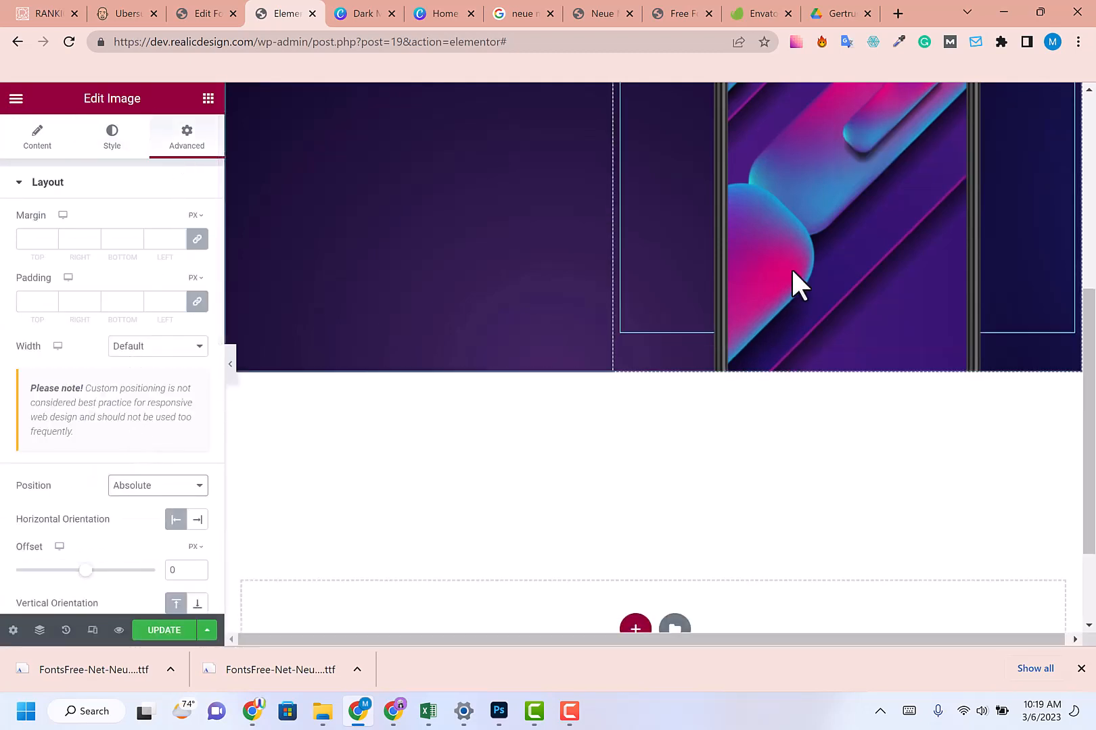
- Place the icon1 image over the phone's left edge like the Canva reference, about 23% wide, at offsets of about 67 px horizontally and 385 px vertically
{"action": "scroll", "coordinate": [791, 283], "scroll_direction": "up", "scroll_amount": 5}
{"action": "left_click_drag", "start_coordinate": [855, 172], "coordinate": [701, 467]}
{"action": "scroll", "coordinate": [701, 468], "scroll_direction": "down", "scroll_amount": 3}
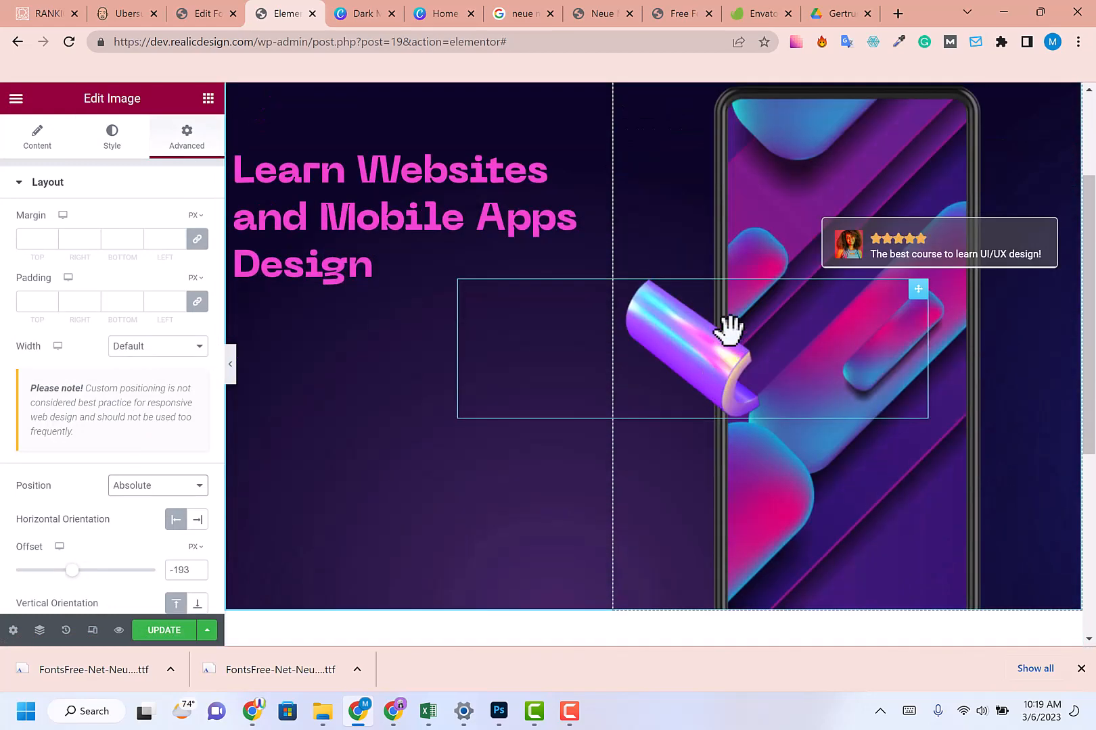
{"action": "left_click", "coordinate": [391, 12]}
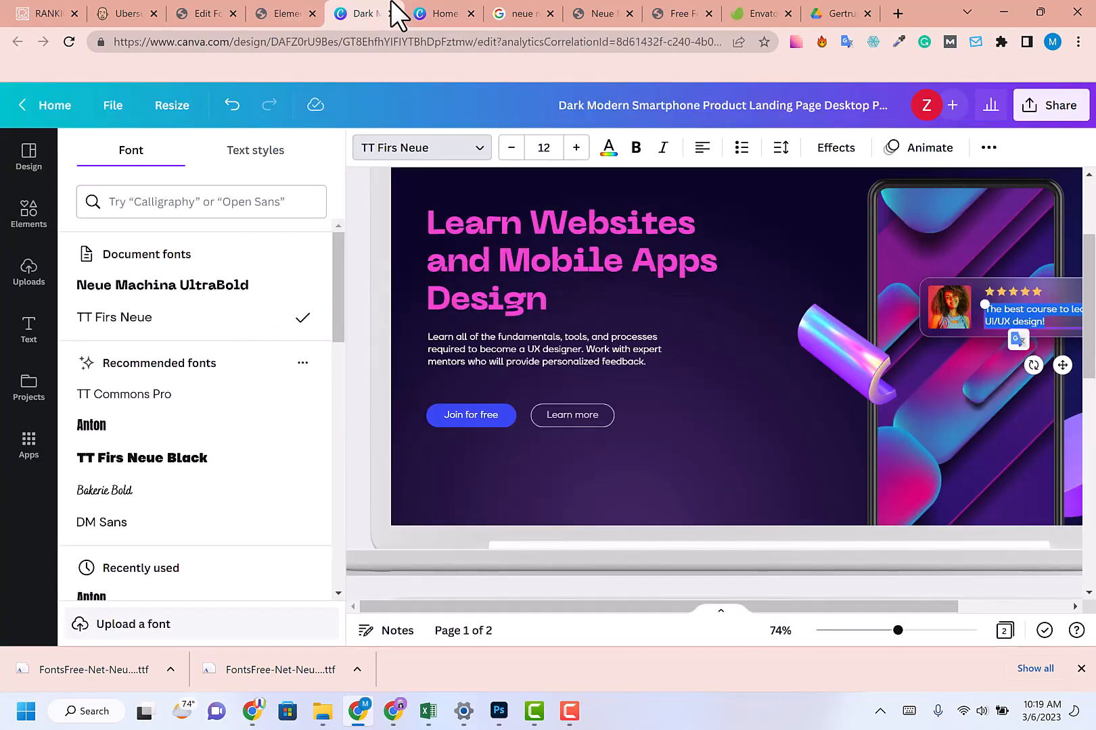
{"action": "left_click", "coordinate": [257, 12]}
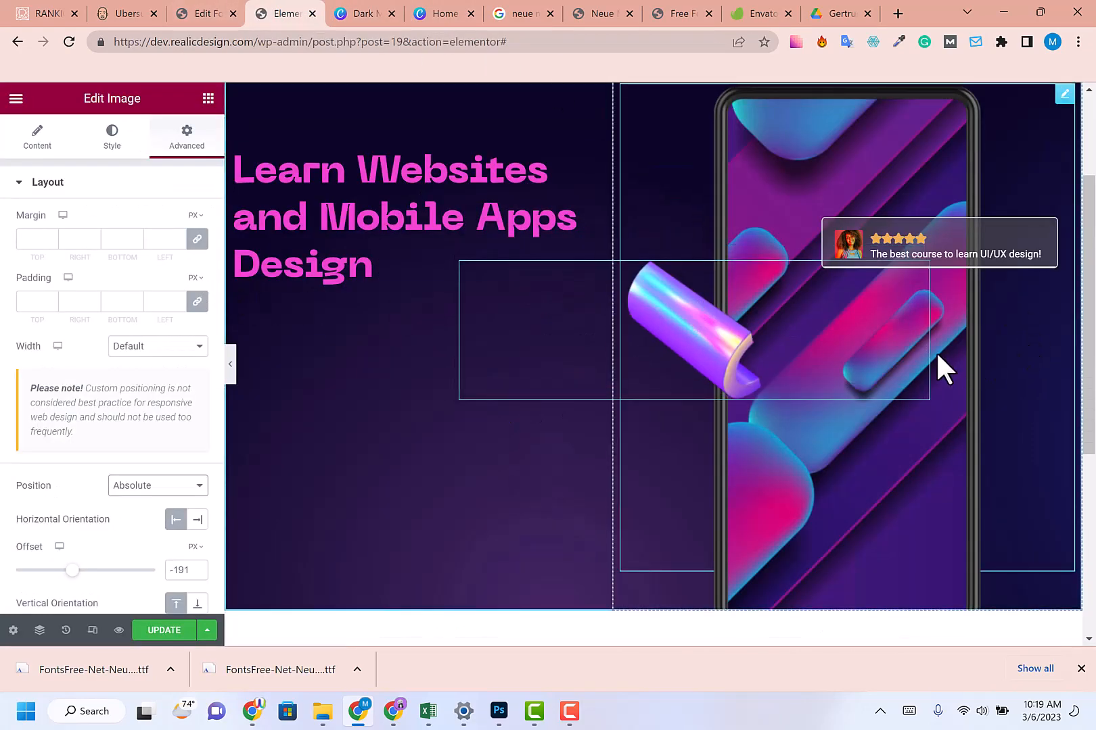
{"action": "left_click_drag", "start_coordinate": [916, 358], "coordinate": [721, 353]}
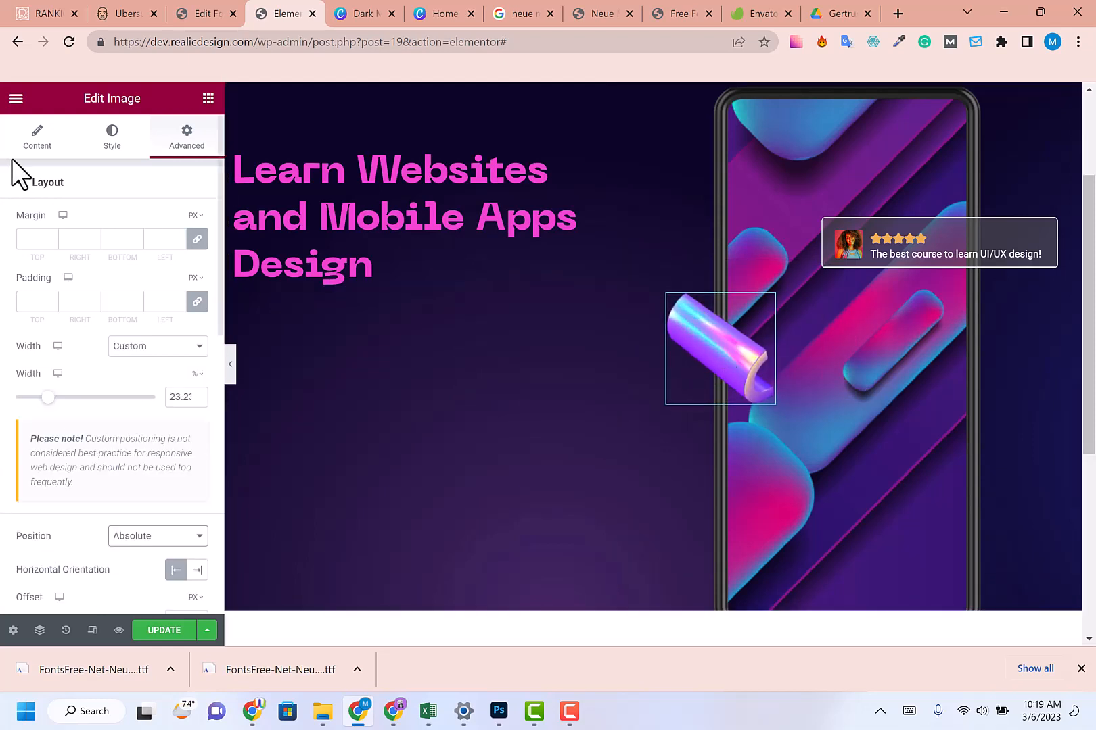
- Turn on Mouse Effects in the icon1 image's motion effects
{"action": "scroll", "coordinate": [105, 426], "scroll_direction": "down", "scroll_amount": 7}
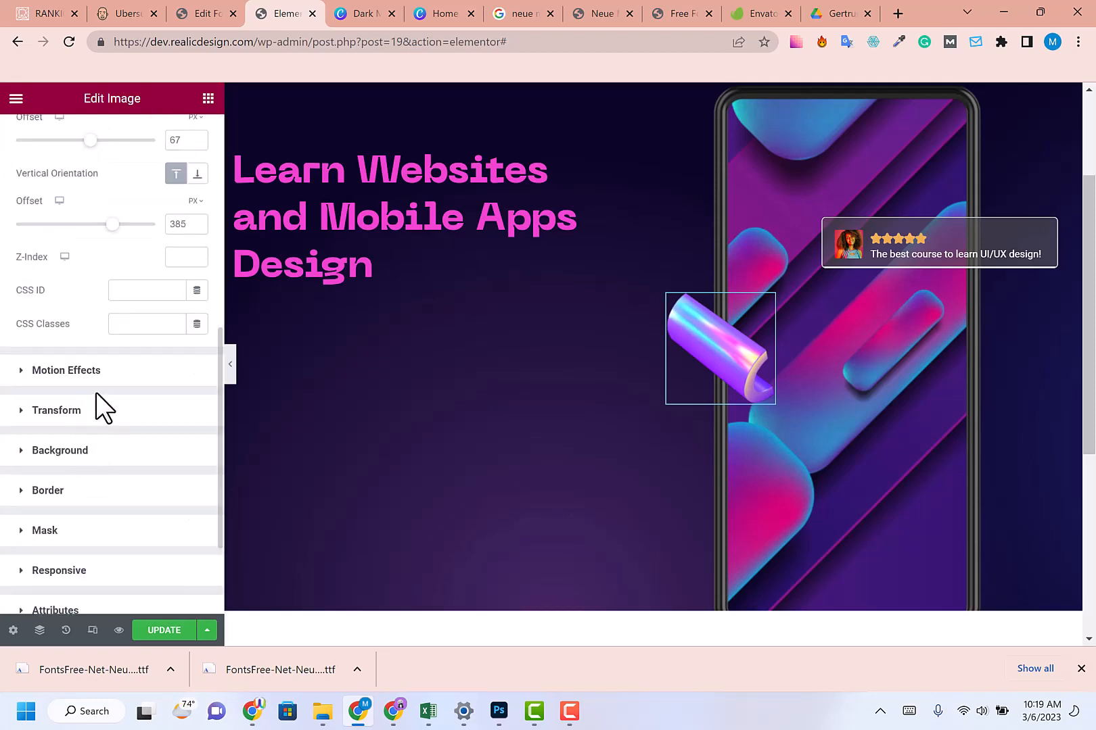
{"action": "scroll", "coordinate": [96, 394], "scroll_direction": "down", "scroll_amount": 2}
{"action": "left_click", "coordinate": [66, 224]}
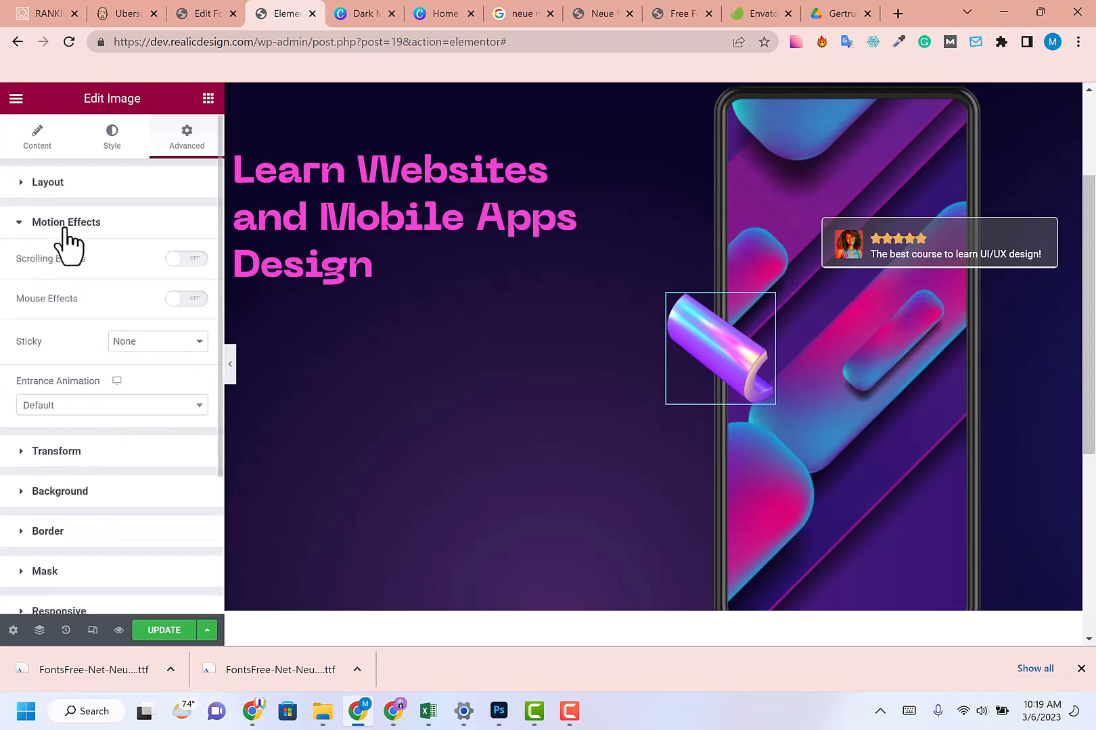
{"action": "left_click", "coordinate": [188, 300]}
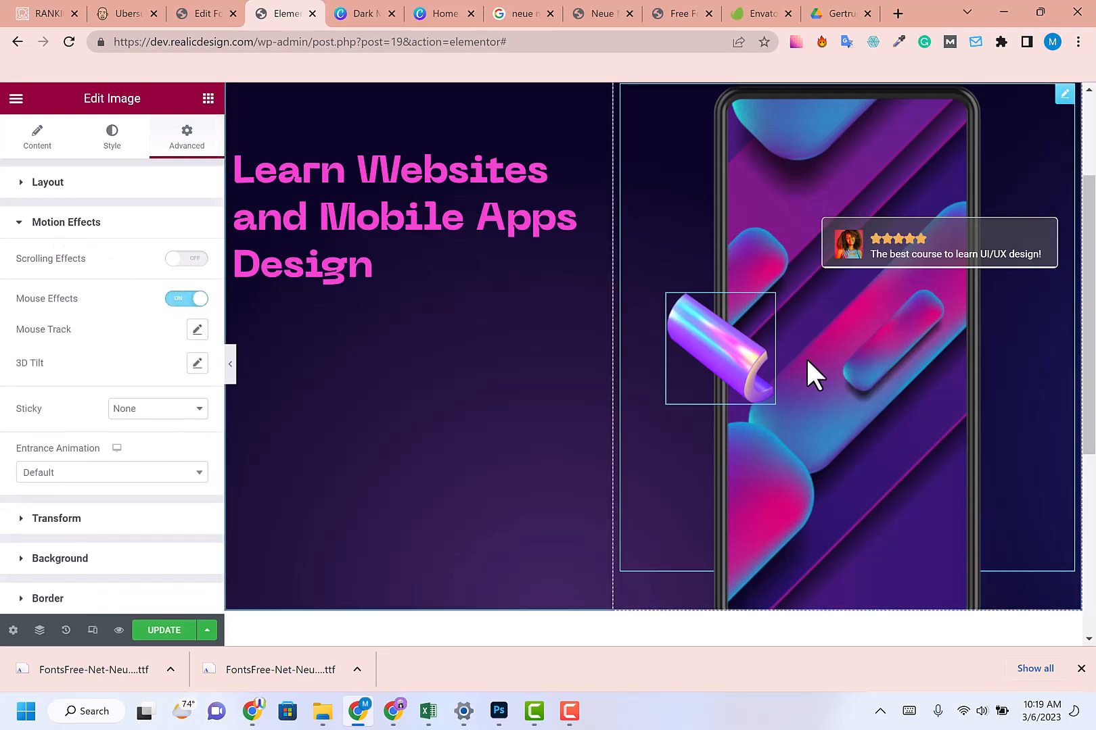
- Enable Mouse Track on the icon1 image, trying the Direct direction before setting it back to Opposite
{"action": "left_click", "coordinate": [197, 330]}
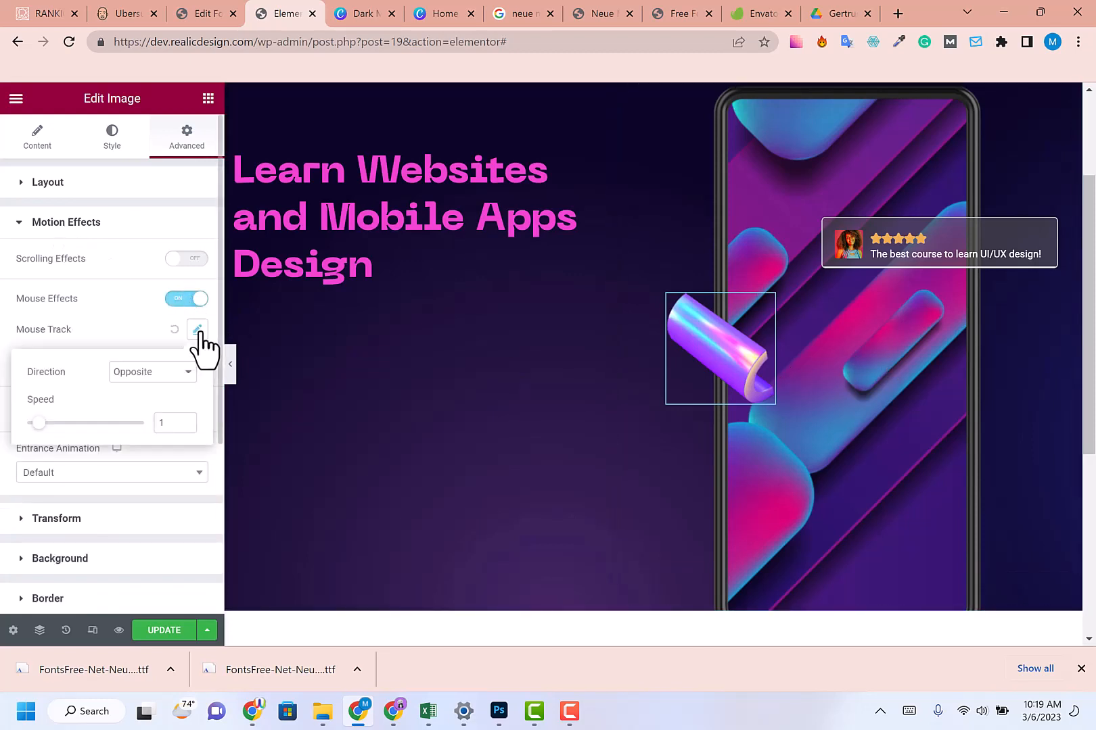
{"action": "left_click", "coordinate": [133, 376]}
{"action": "left_click", "coordinate": [131, 395]}
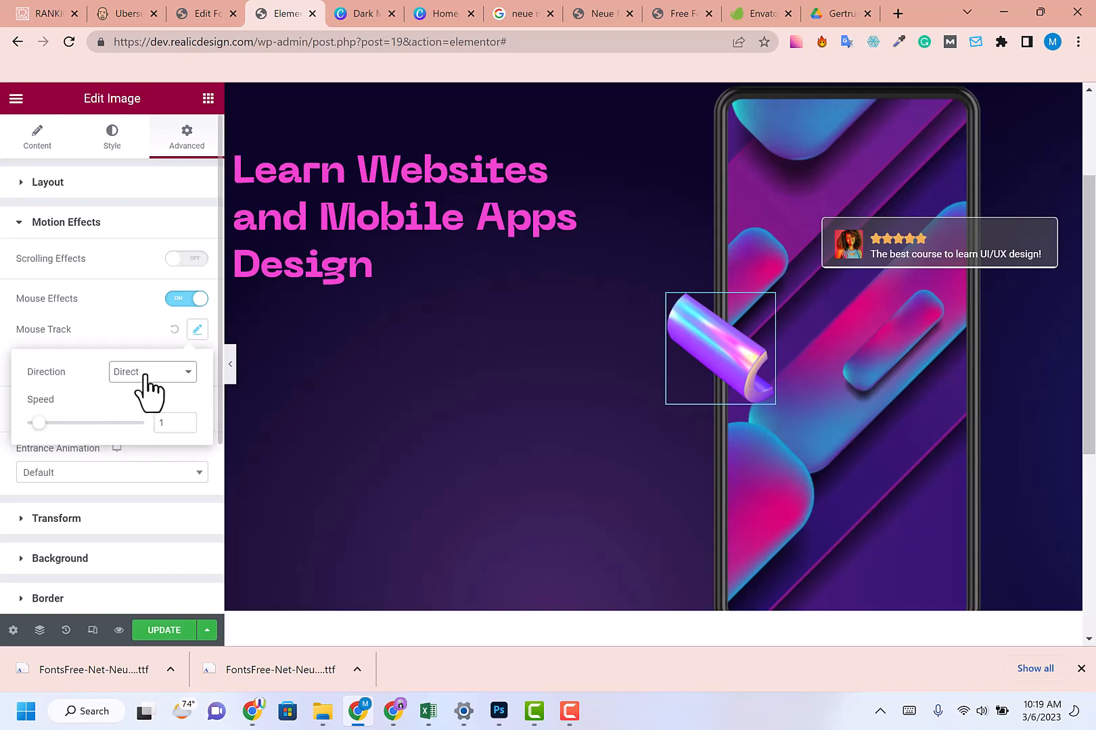
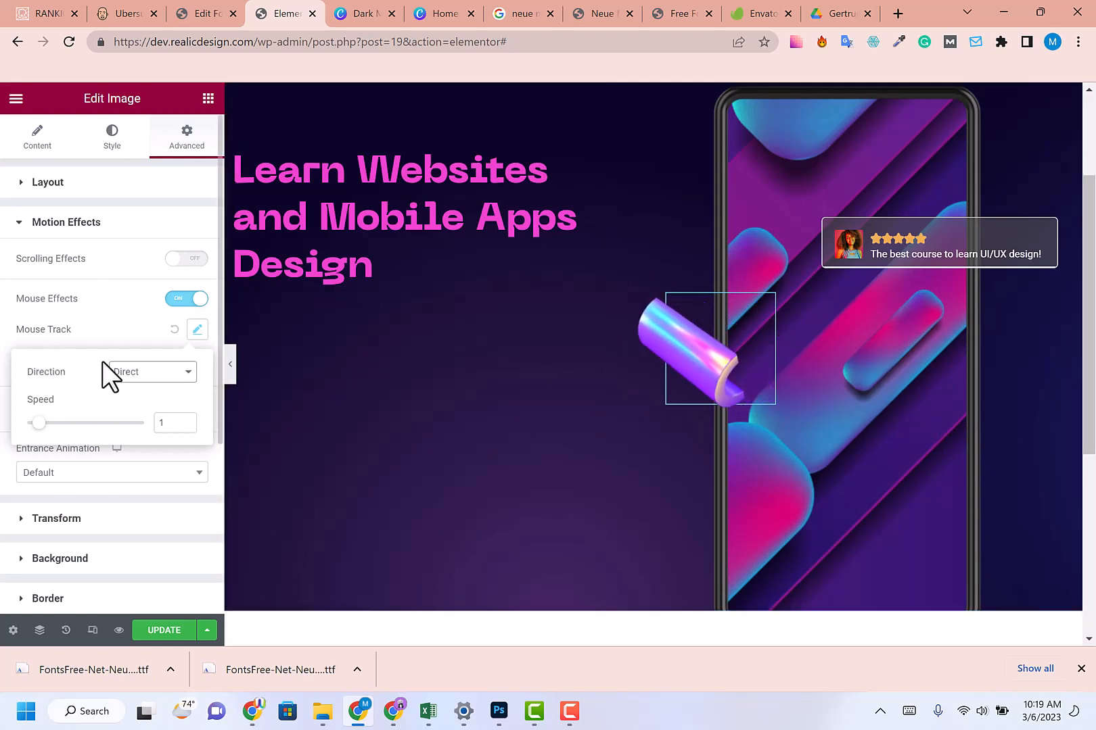
{"action": "left_click", "coordinate": [139, 372]}
{"action": "left_click", "coordinate": [133, 391]}
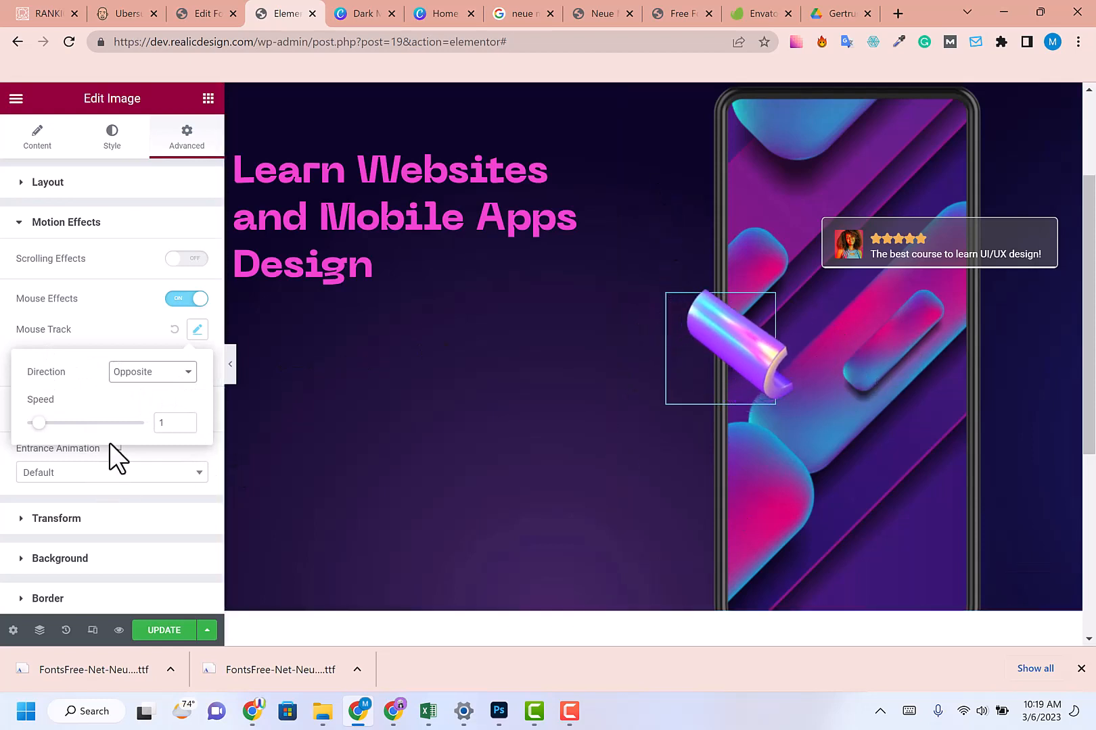
- Lower the icon1 image's Mouse Track speed slightly below 1 and test the movement over the hero section
{"action": "left_click_drag", "start_coordinate": [42, 433], "coordinate": [39, 435]}
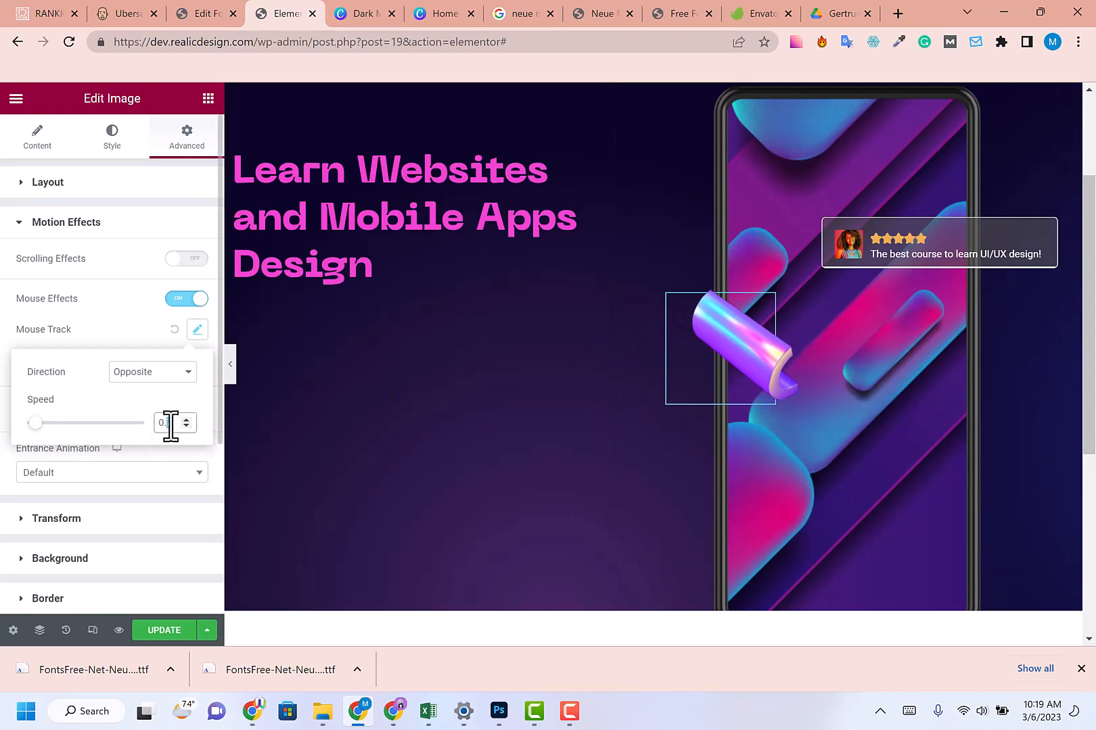
{"action": "left_click", "coordinate": [139, 326]}
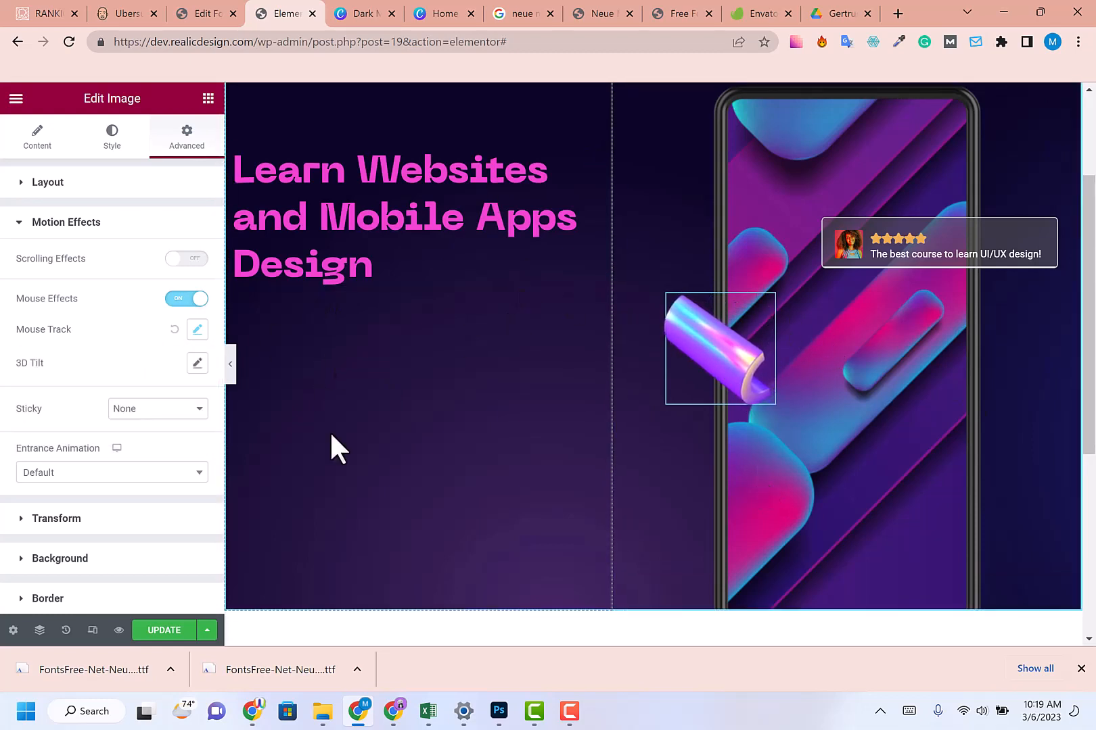
{"action": "scroll", "coordinate": [530, 371], "scroll_direction": "up", "scroll_amount": 2}
{"action": "scroll", "coordinate": [748, 383], "scroll_direction": "down", "scroll_amount": 3}
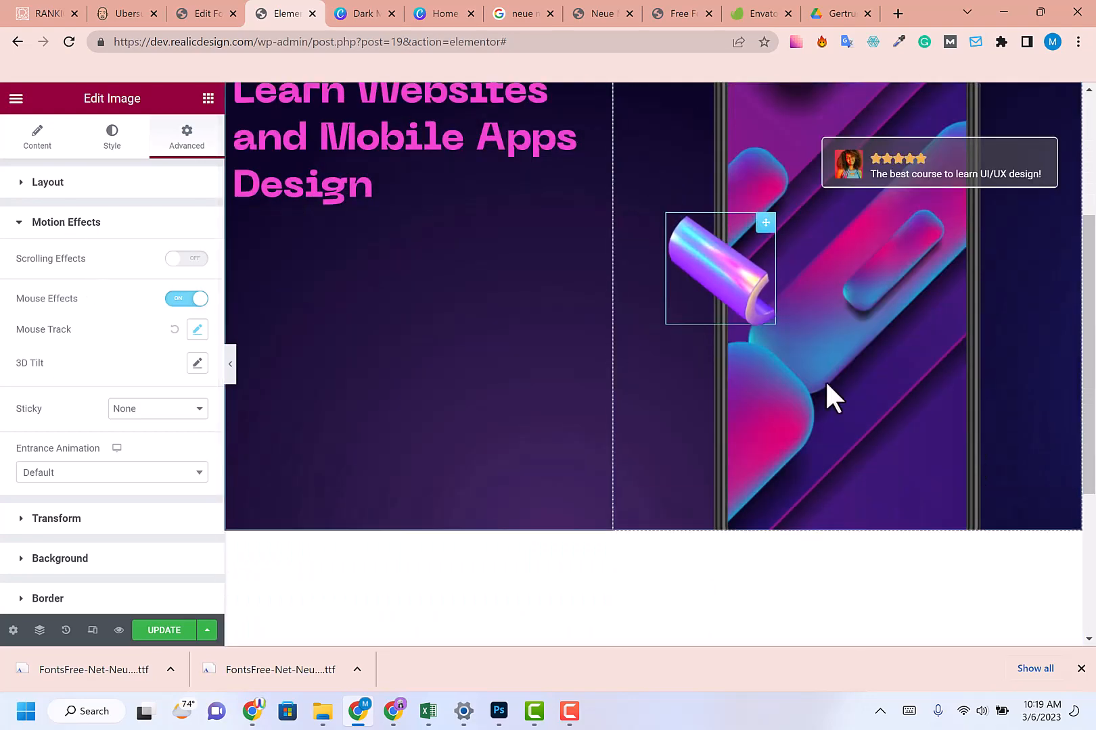
{"action": "scroll", "coordinate": [336, 184], "scroll_direction": "up", "scroll_amount": 1}
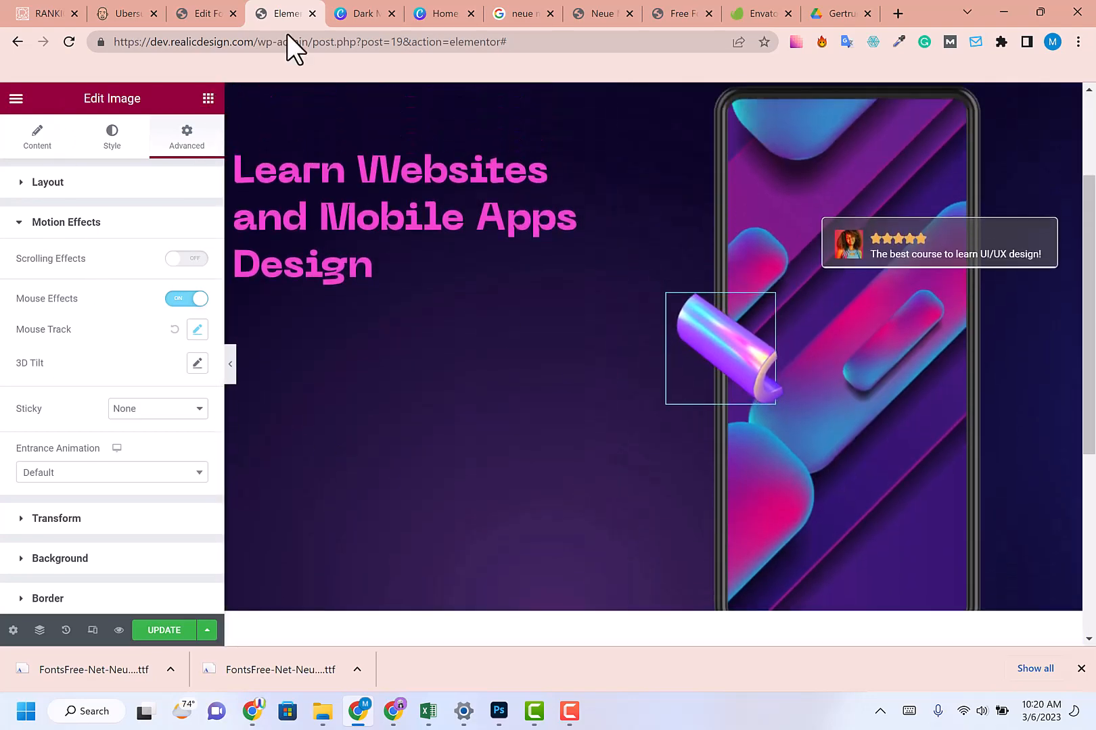
- Switch to the Canva reference design and examine the purple dome icon beside the phone
{"action": "left_click", "coordinate": [369, 13]}
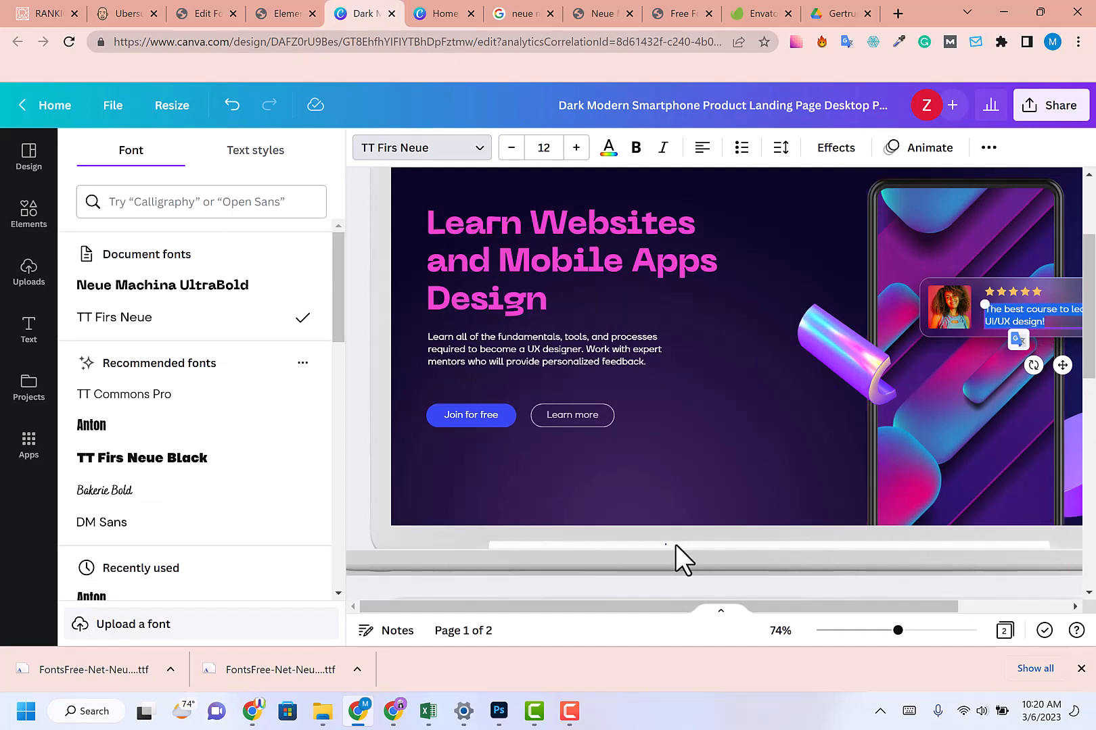
{"action": "key", "text": "Escape"}
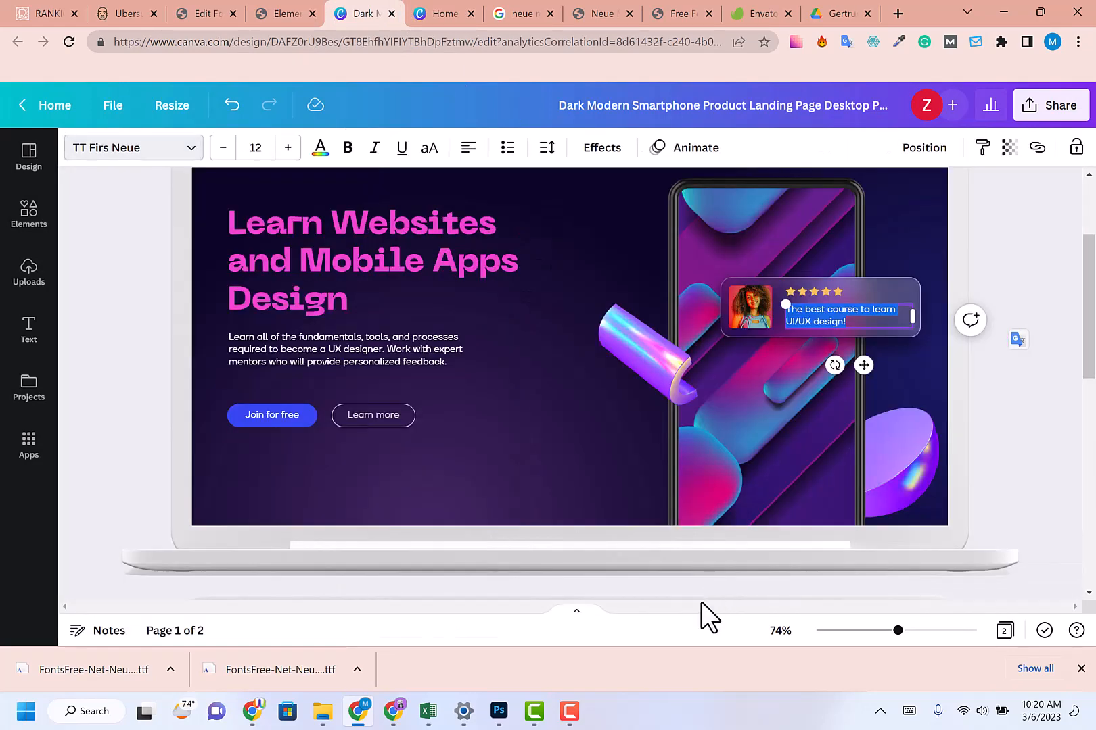
{"action": "left_click", "coordinate": [900, 456]}
- Return to the Elementor page, add an Image widget below the phone image, and upload and insert icon2 into it
{"action": "left_click", "coordinate": [284, 14]}
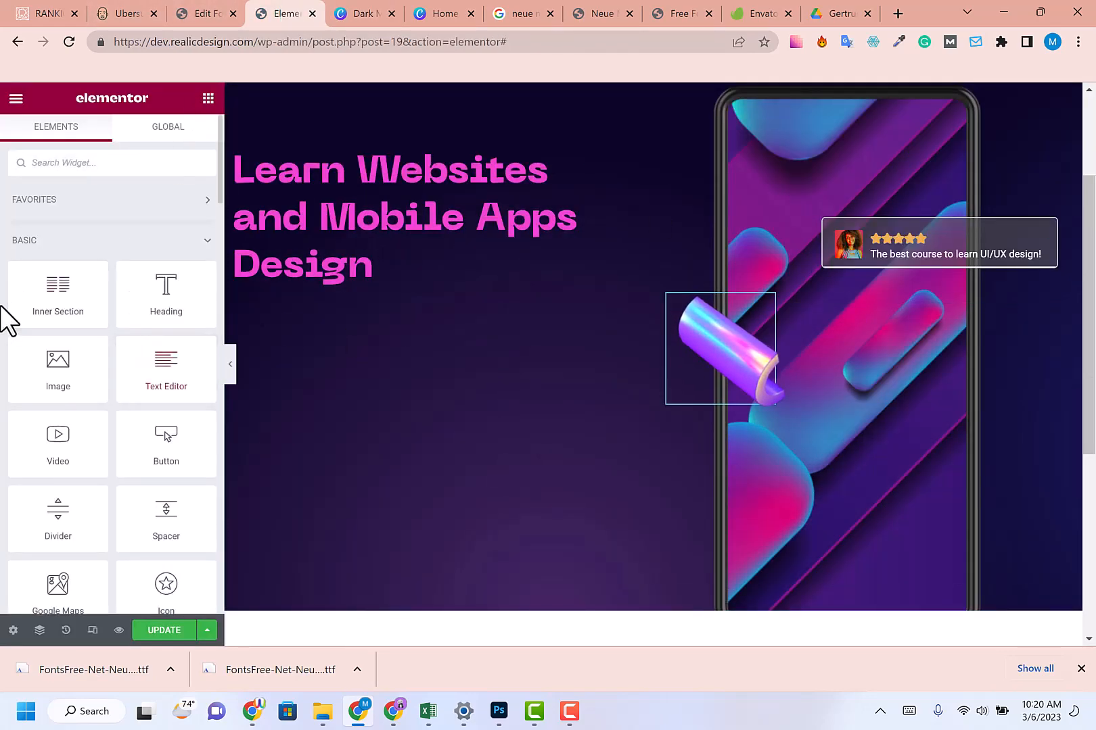
{"action": "left_click_drag", "start_coordinate": [58, 365], "coordinate": [827, 587]}
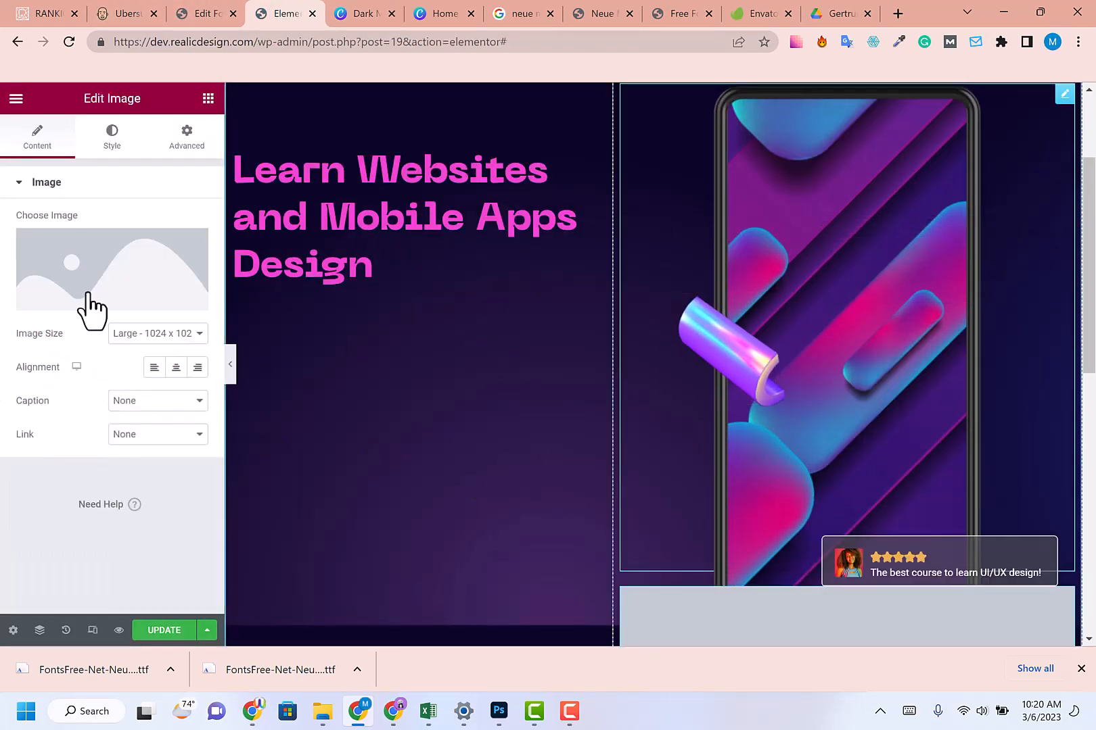
{"action": "left_click", "coordinate": [90, 291]}
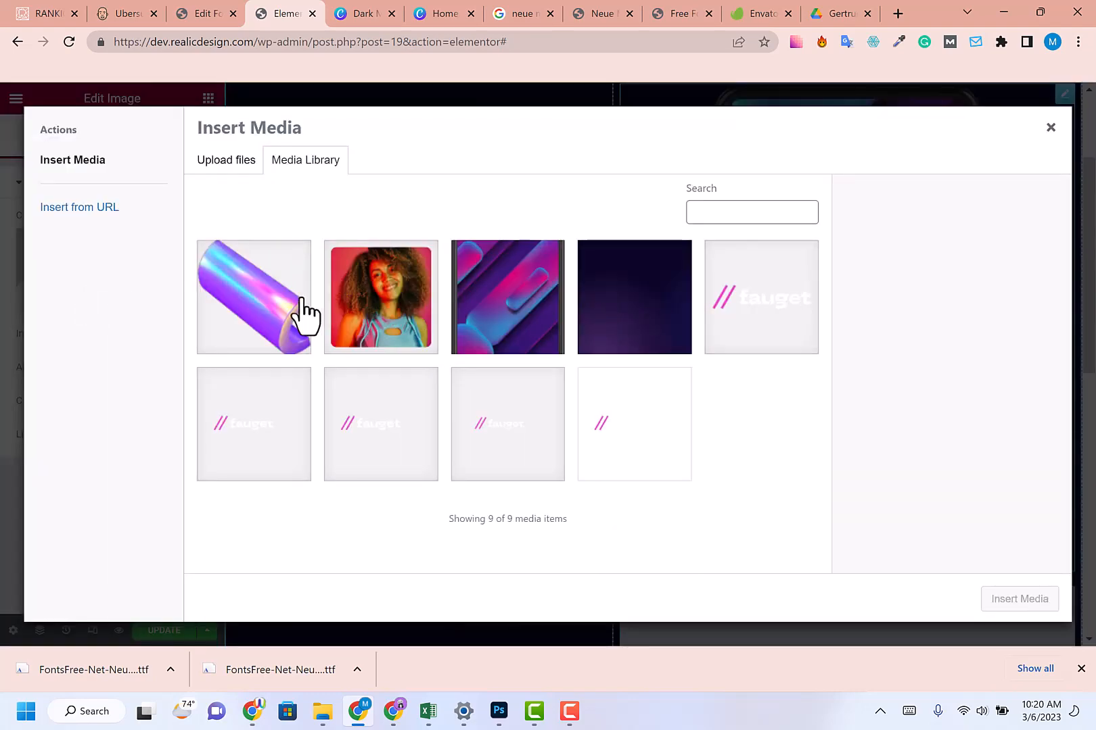
{"action": "left_click", "coordinate": [213, 163]}
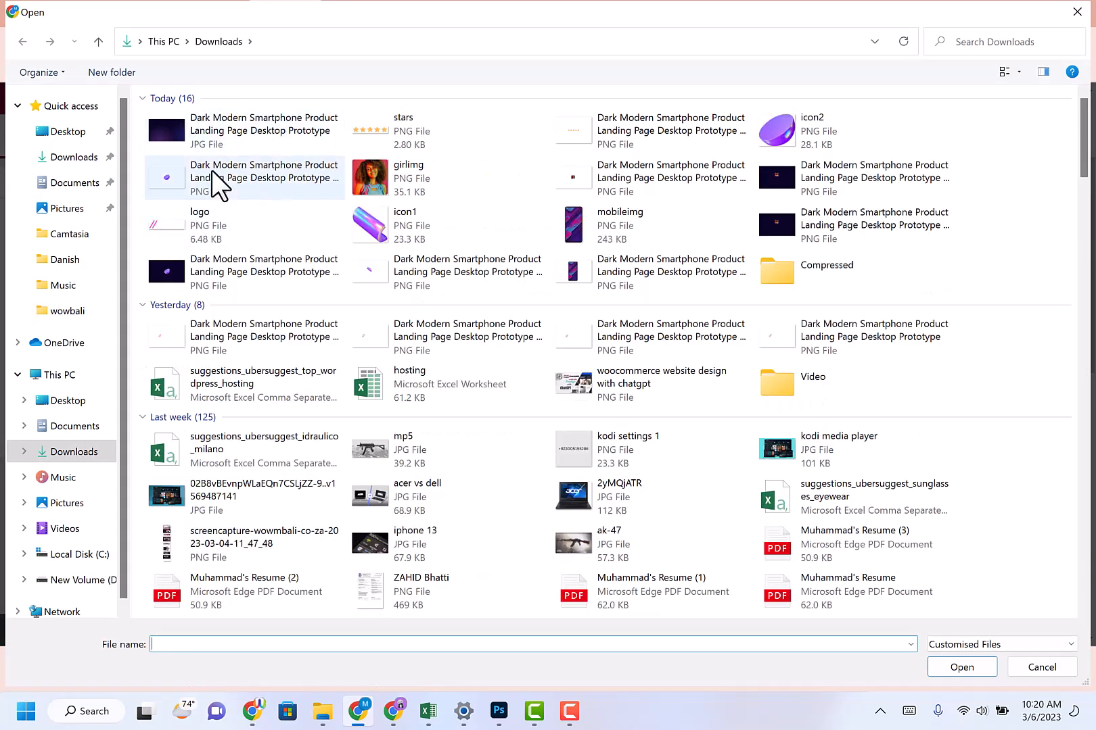
{"action": "left_click", "coordinate": [213, 172]}
{"action": "left_click", "coordinate": [801, 132]}
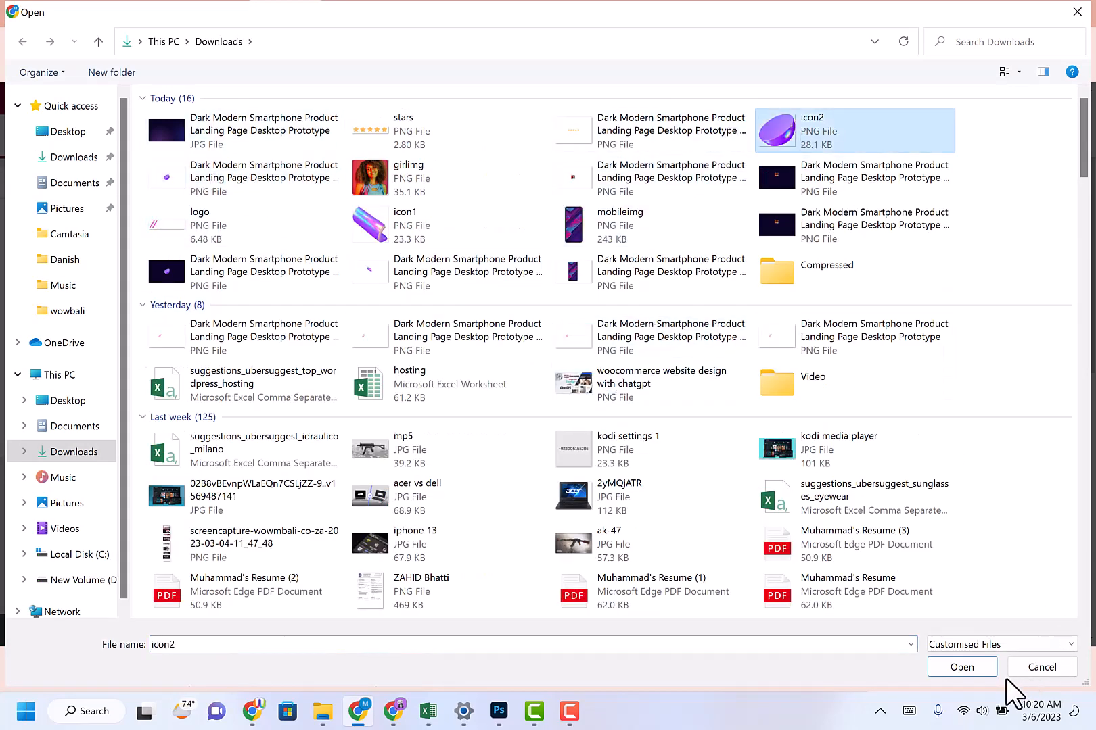
{"action": "left_click", "coordinate": [964, 669]}
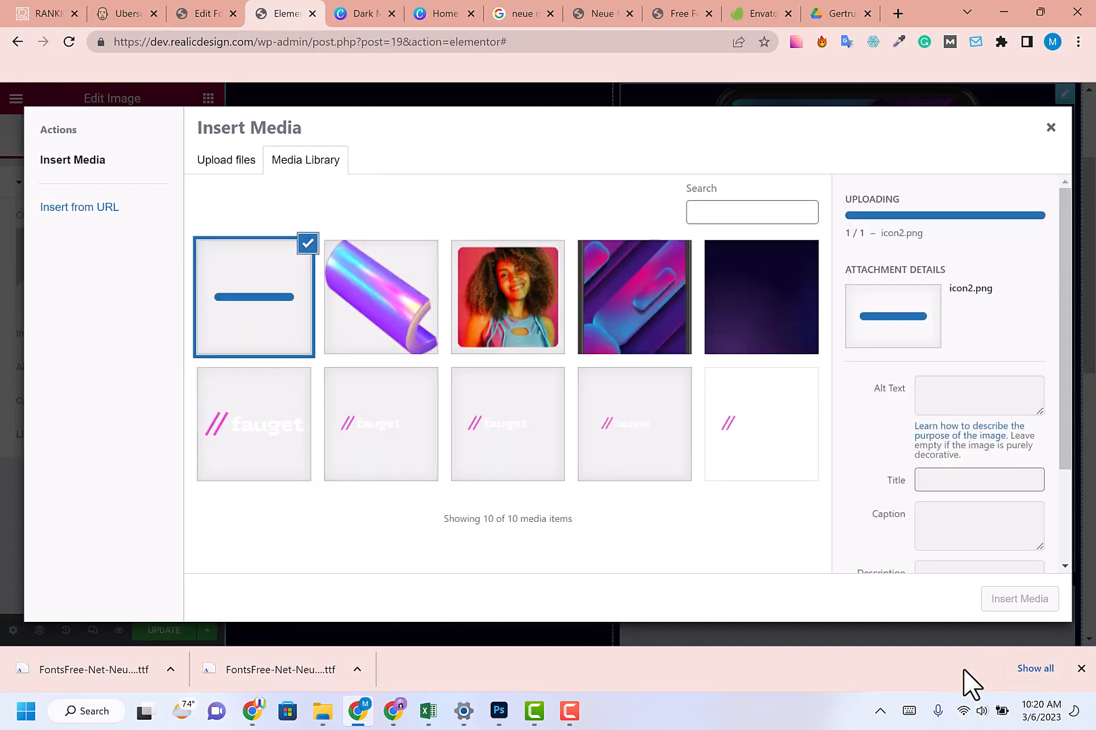
{"action": "left_click", "coordinate": [1016, 600]}
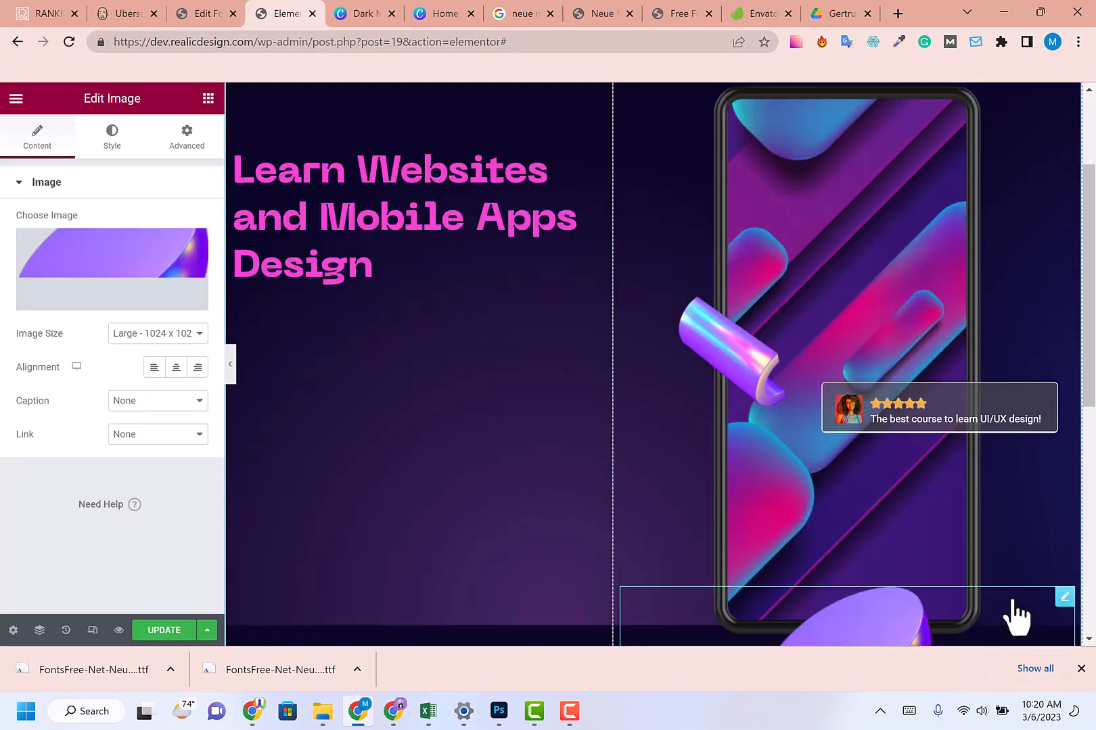
- Set the icon2 Image widget's position to Absolute
{"action": "scroll", "coordinate": [839, 501], "scroll_direction": "down", "scroll_amount": 2}
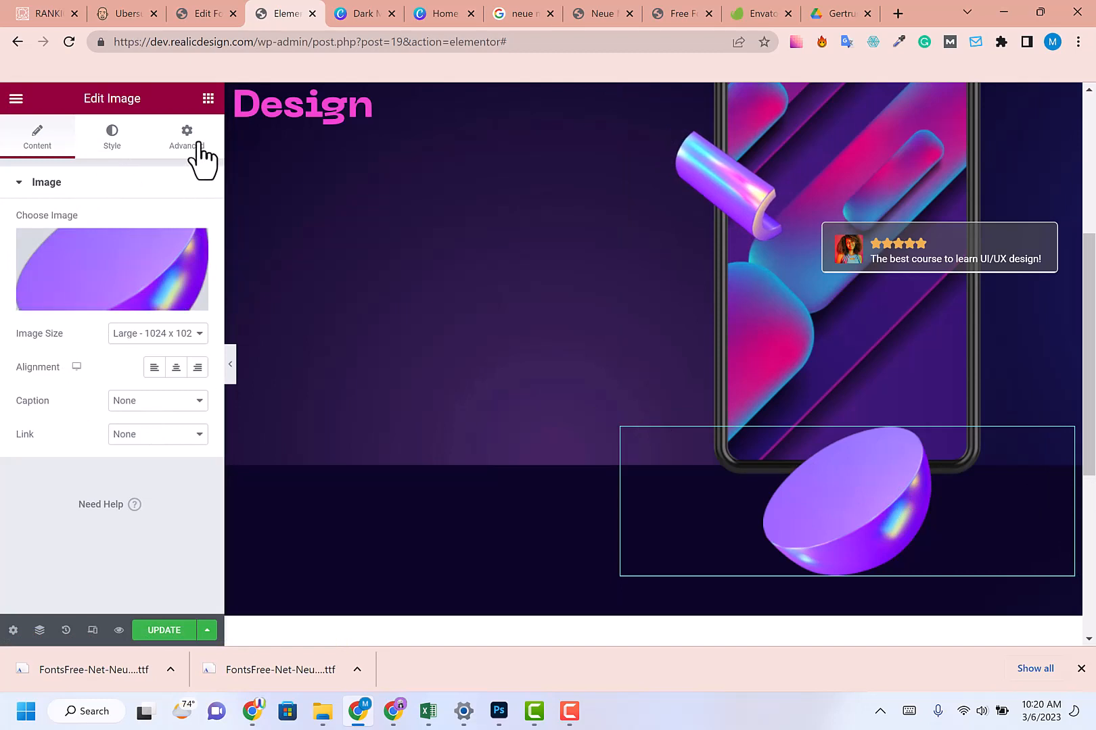
{"action": "scroll", "coordinate": [98, 409], "scroll_direction": "down", "scroll_amount": 5}
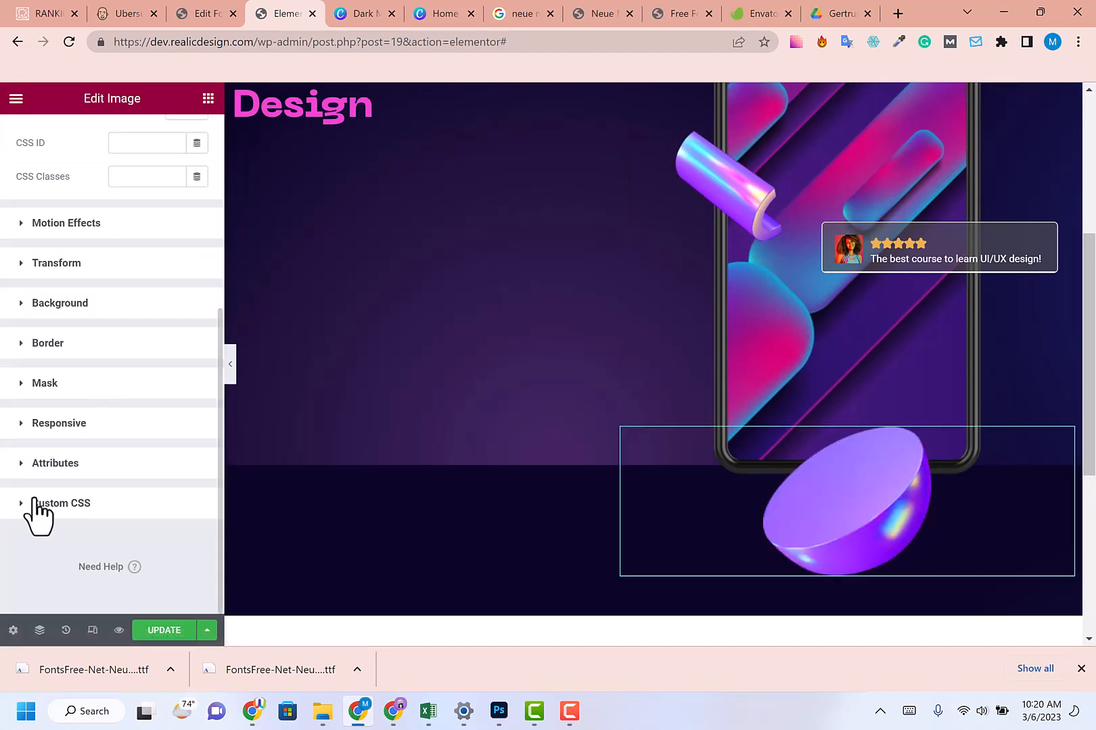
{"action": "left_click", "coordinate": [60, 264]}
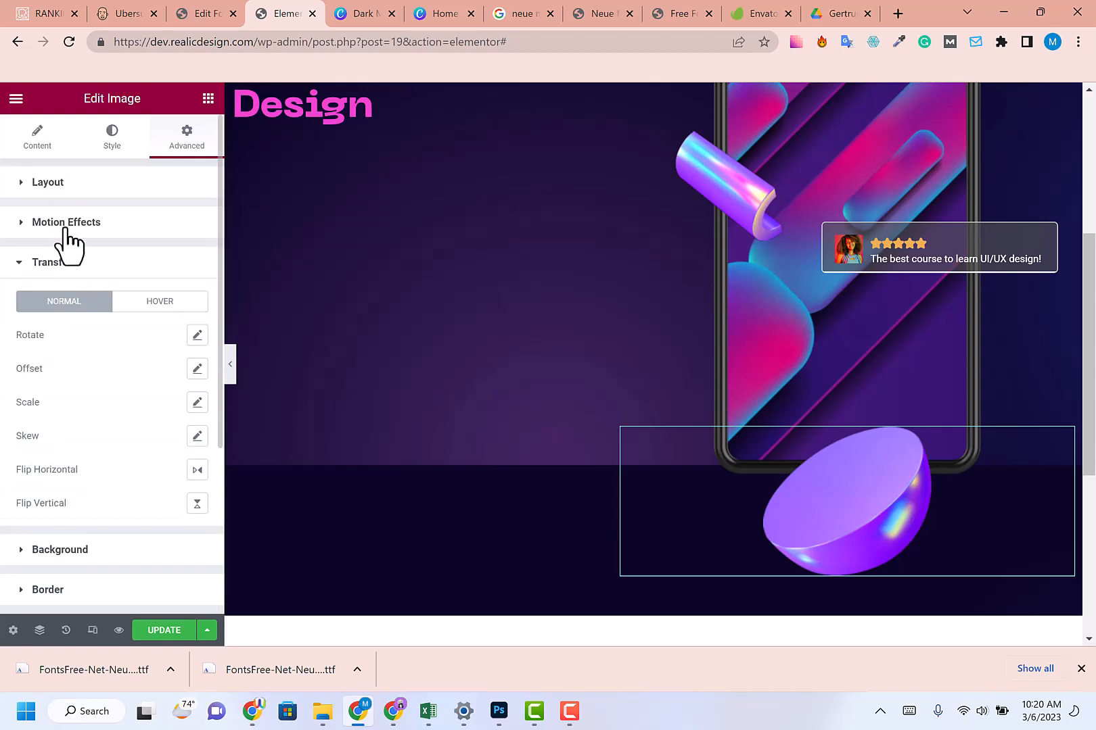
{"action": "left_click", "coordinate": [48, 183]}
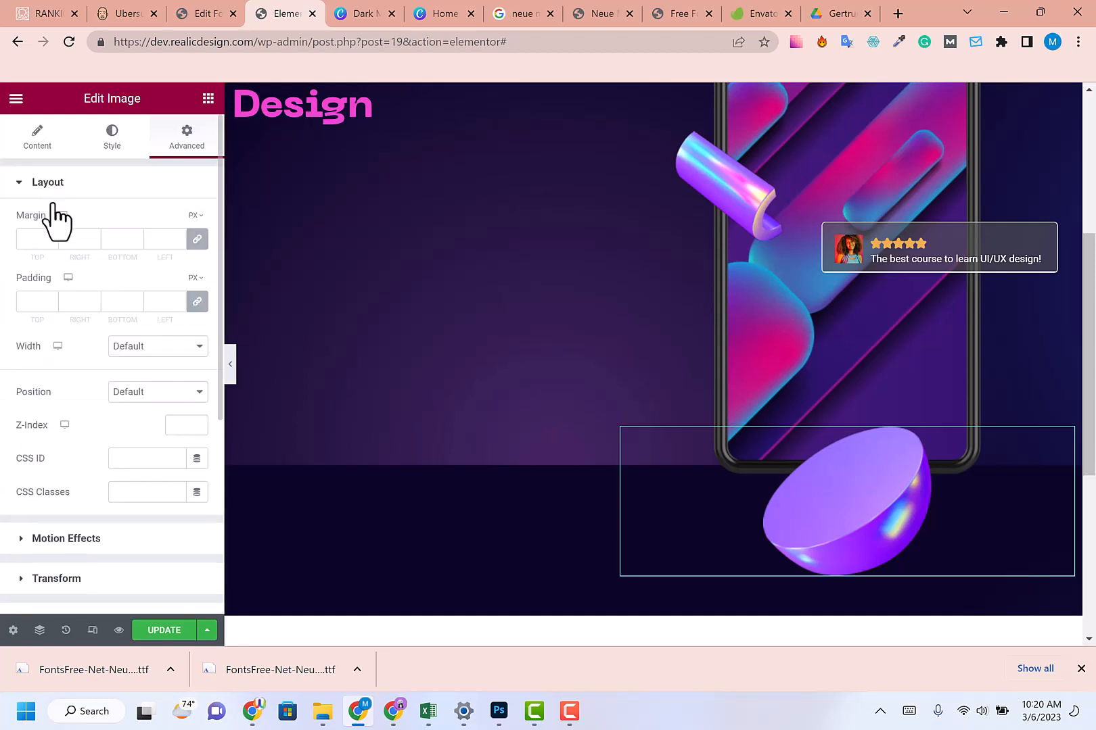
{"action": "left_click", "coordinate": [113, 391]}
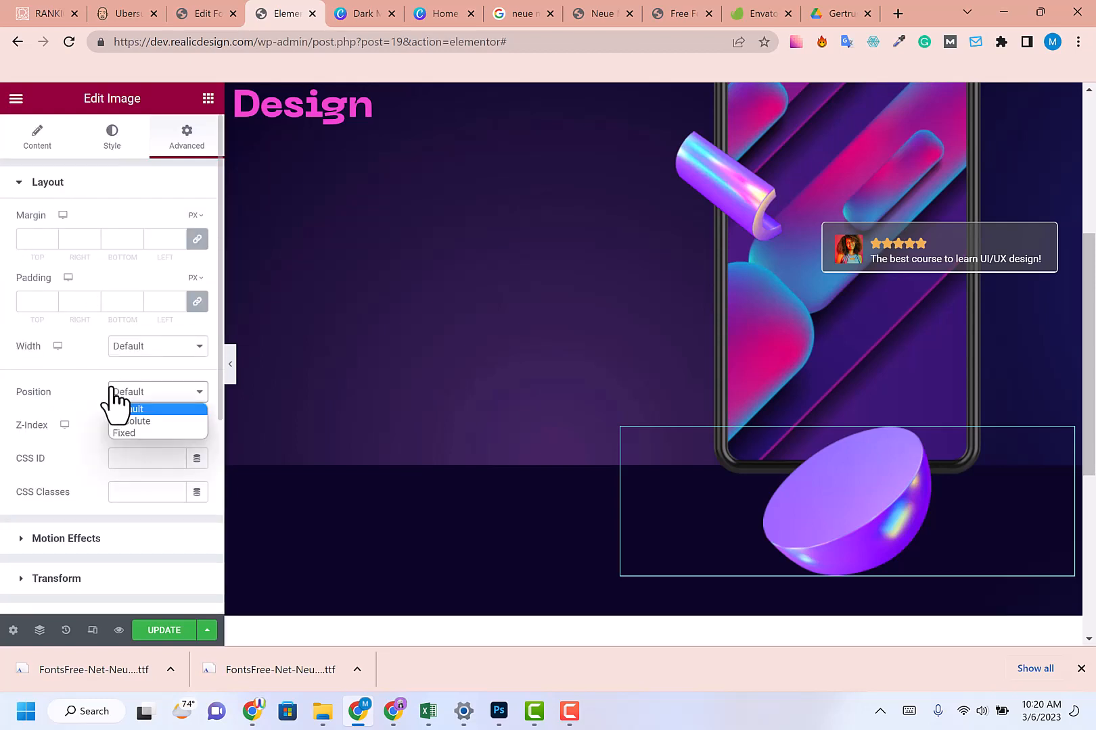
{"action": "left_click", "coordinate": [120, 421]}
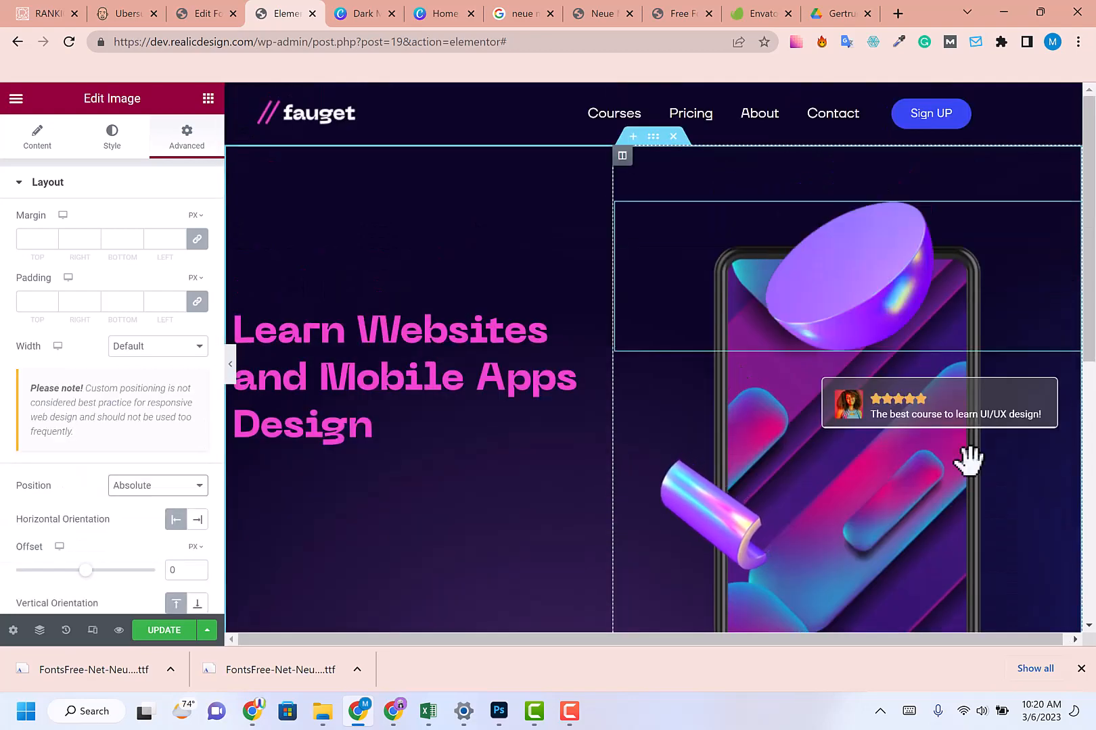
- Place the icon2 image over the phone's lower right edge, about 30% wide, at offsets of about 364 px horizontally and 582 px vertically
{"action": "left_click_drag", "start_coordinate": [969, 460], "coordinate": [984, 558]}
{"action": "scroll", "coordinate": [947, 508], "scroll_direction": "down", "scroll_amount": 3}
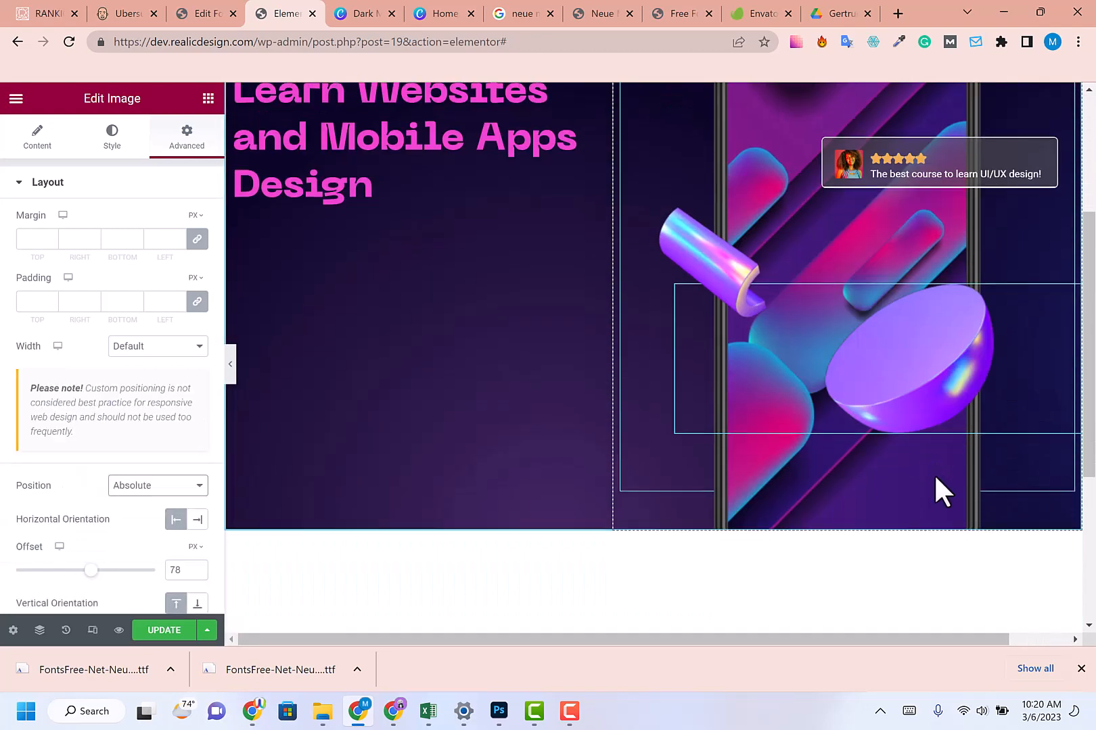
{"action": "left_click_drag", "start_coordinate": [902, 350], "coordinate": [849, 431]}
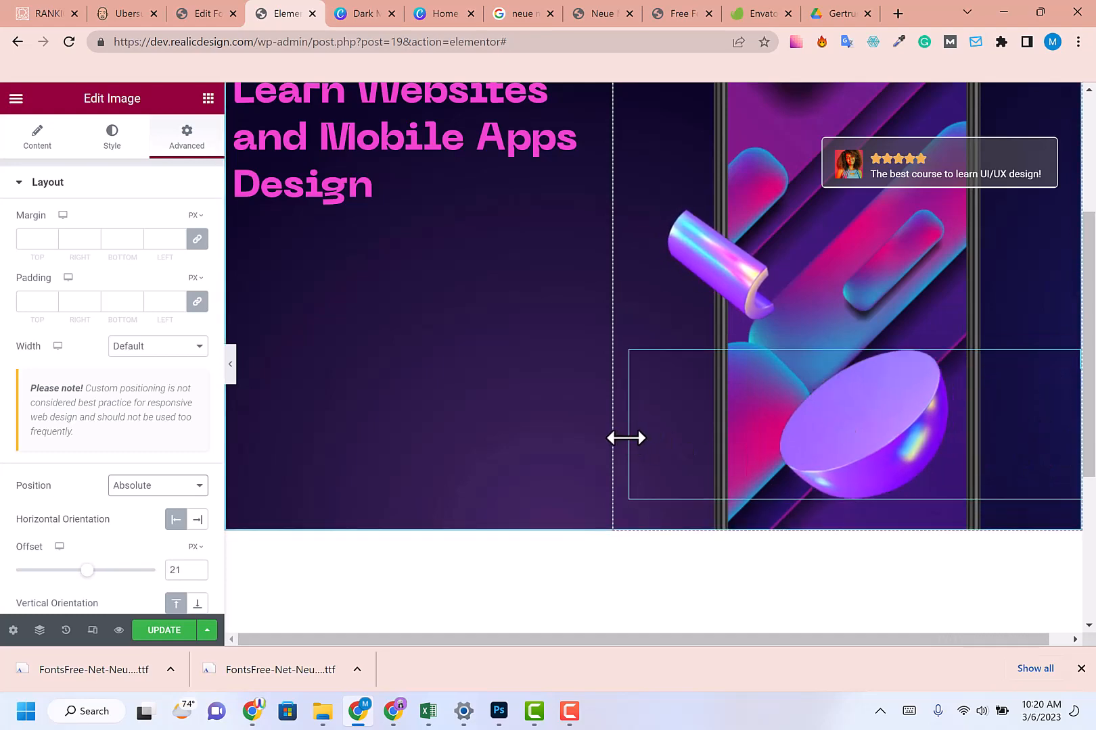
{"action": "left_click_drag", "start_coordinate": [626, 438], "coordinate": [986, 429]}
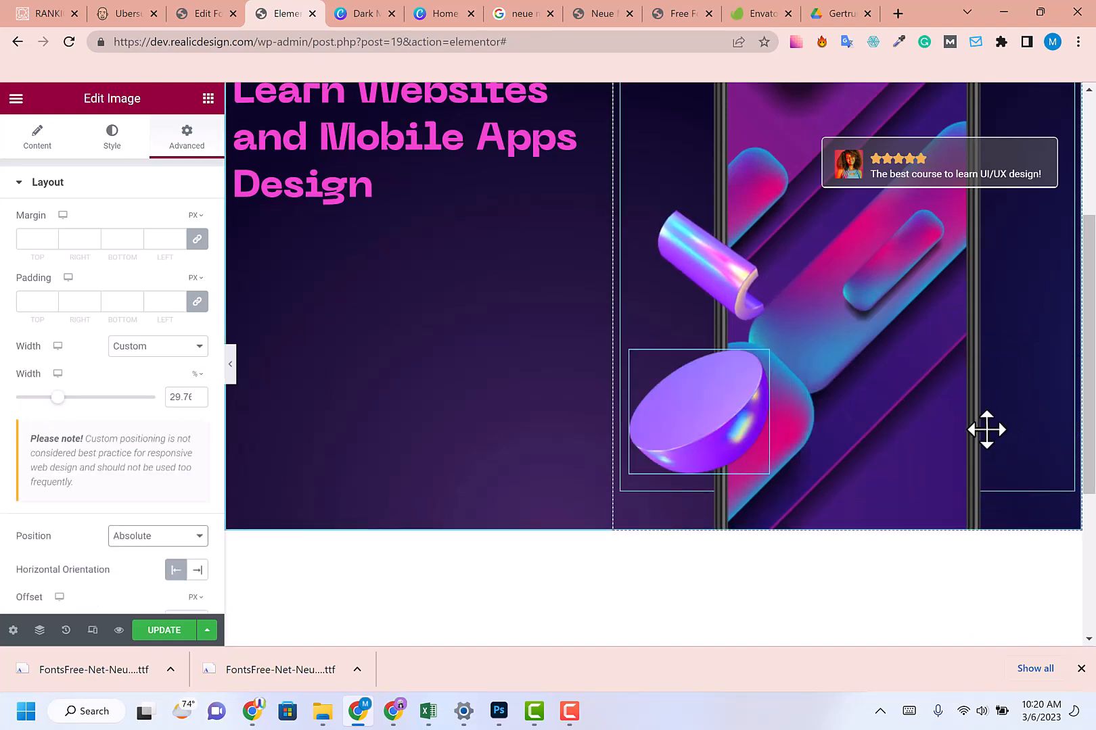
{"action": "left_click_drag", "start_coordinate": [698, 441], "coordinate": [958, 454]}
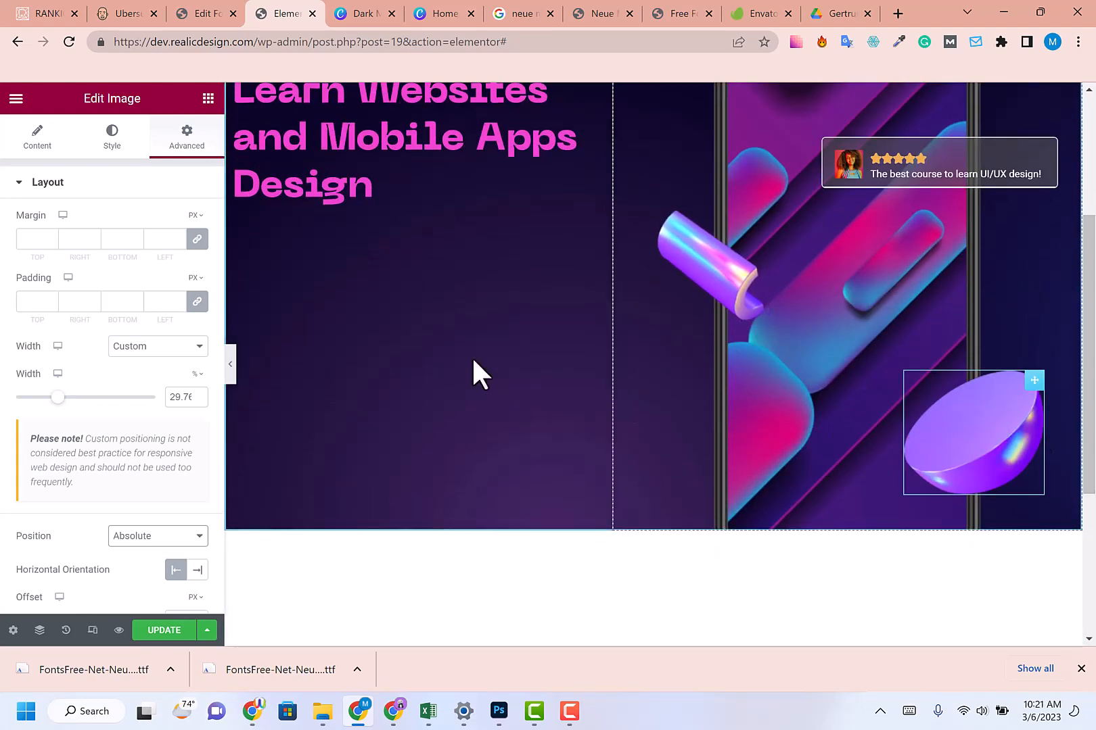
- Try negative z-index values down to -3 on the icon2 image and check its layering against the phone
{"action": "scroll", "coordinate": [85, 387], "scroll_direction": "down", "scroll_amount": 5}
{"action": "scroll", "coordinate": [84, 387], "scroll_direction": "down", "scroll_amount": 3}
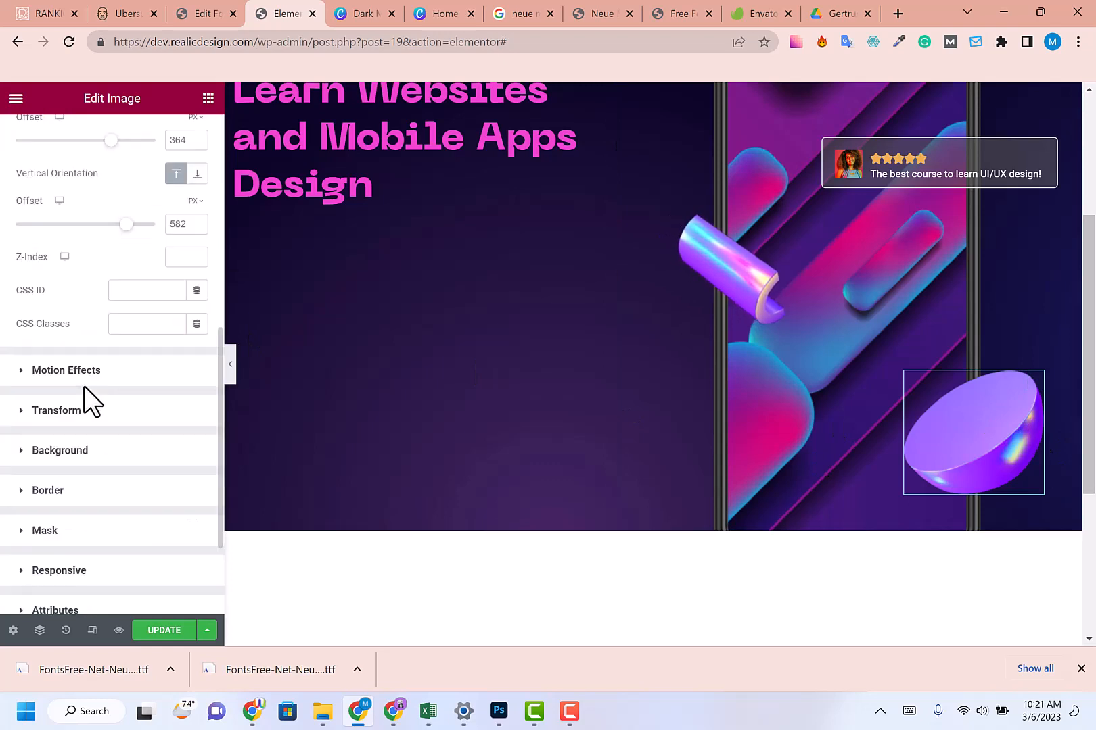
{"action": "scroll", "coordinate": [155, 320], "scroll_direction": "up", "scroll_amount": 3}
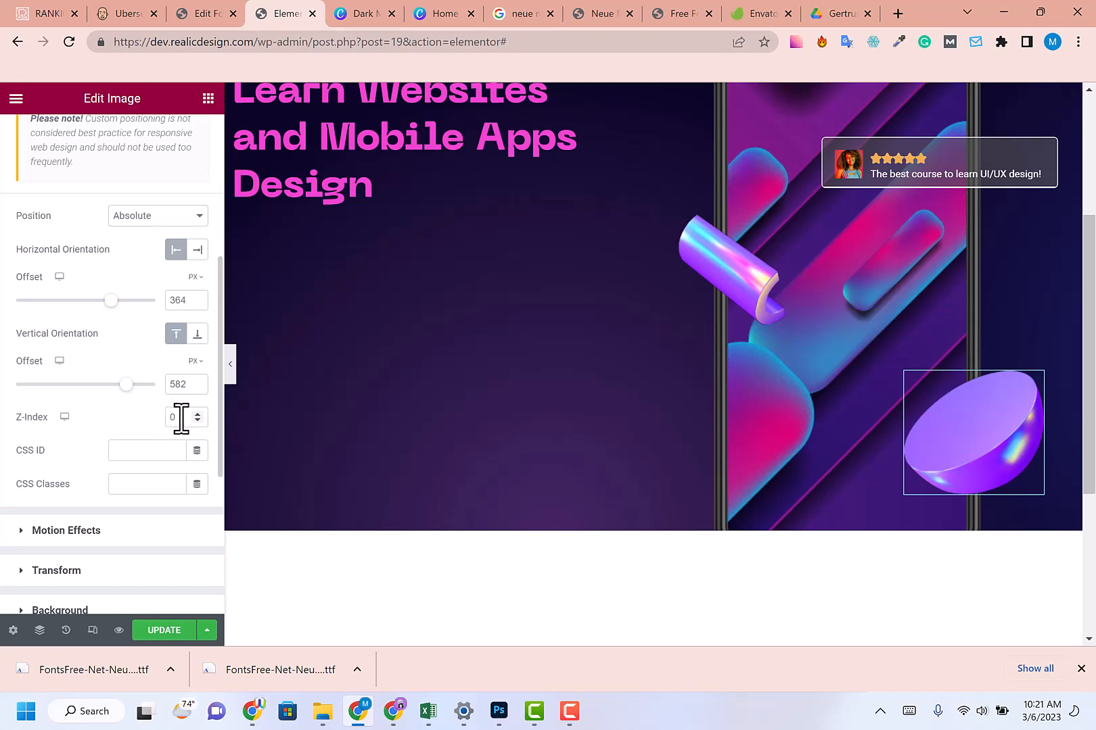
{"action": "type", "text": "4"}
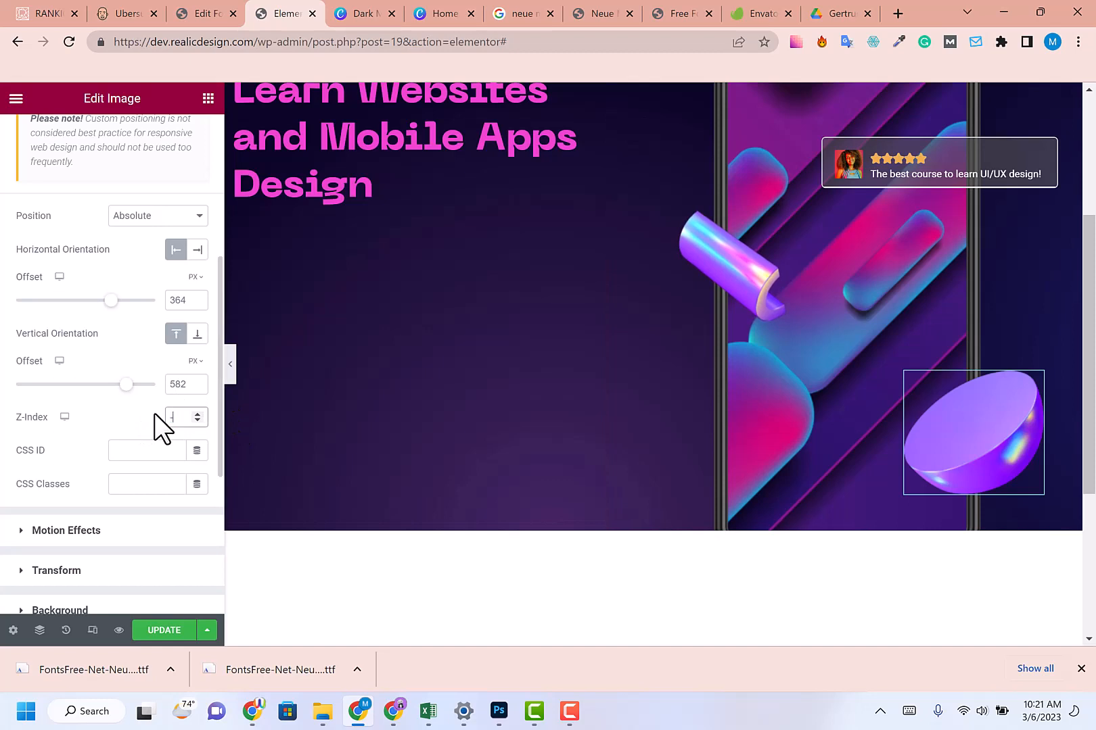
{"action": "type", "text": "-1"}
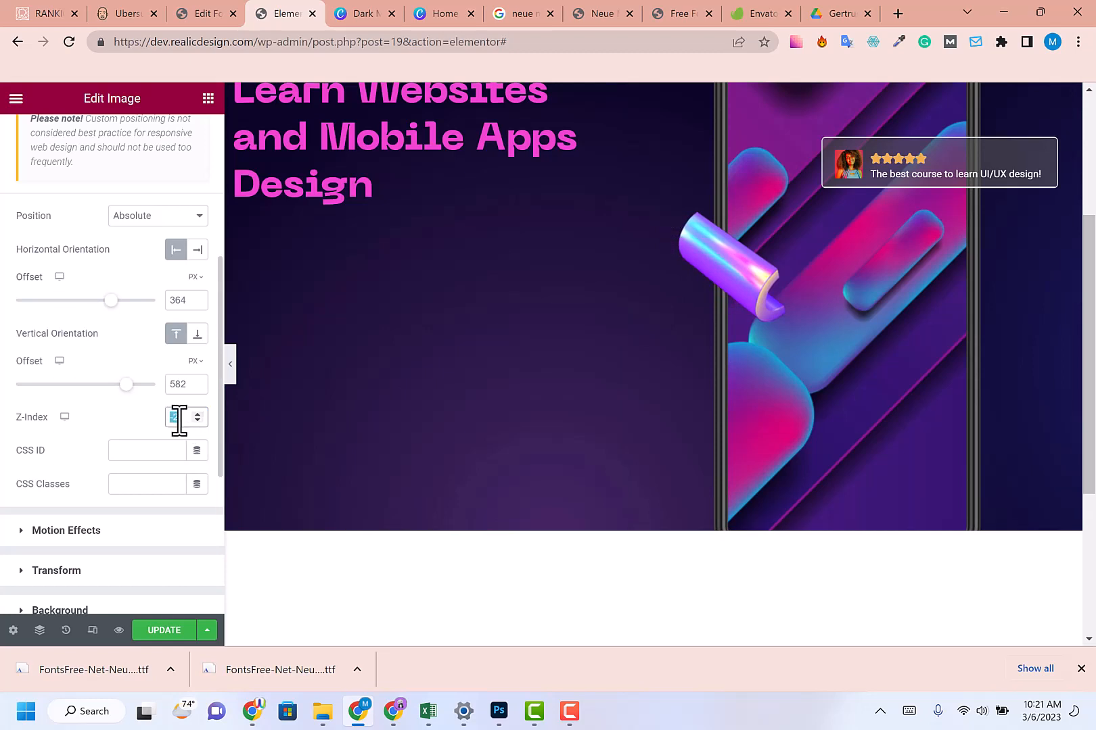
{"action": "type", "text": "-"}
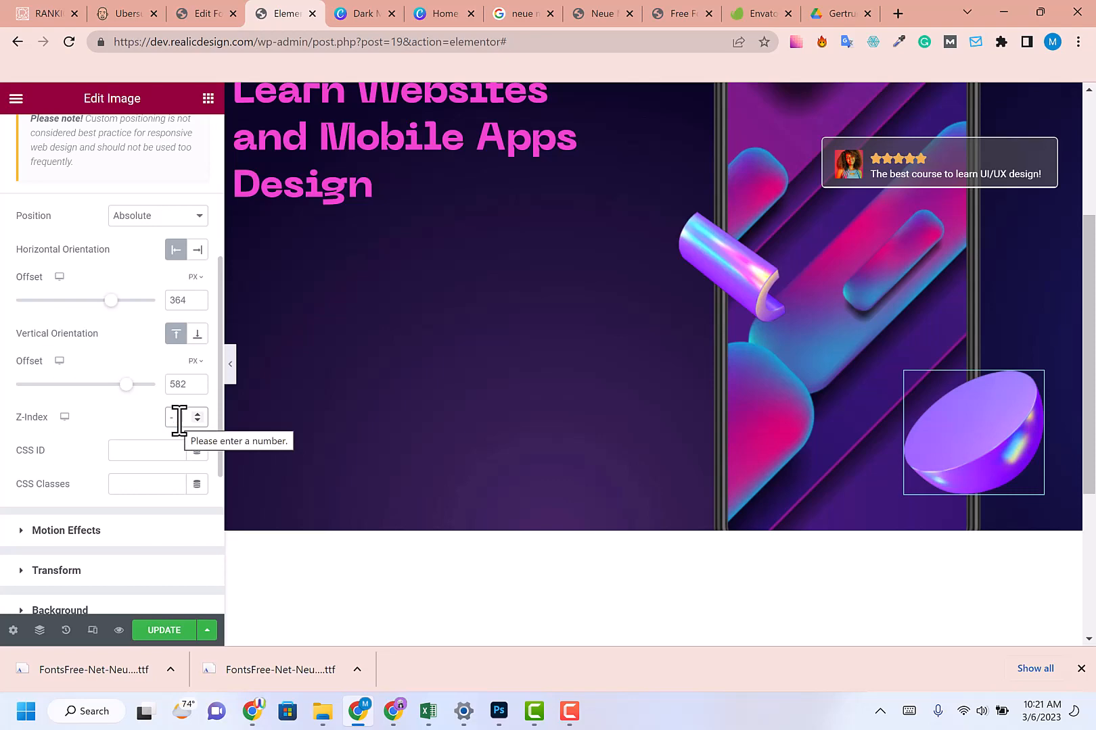
{"action": "type", "text": "3"}
{"action": "scroll", "coordinate": [930, 398], "scroll_direction": "up", "scroll_amount": 3}
{"action": "scroll", "coordinate": [877, 412], "scroll_direction": "down", "scroll_amount": 4}
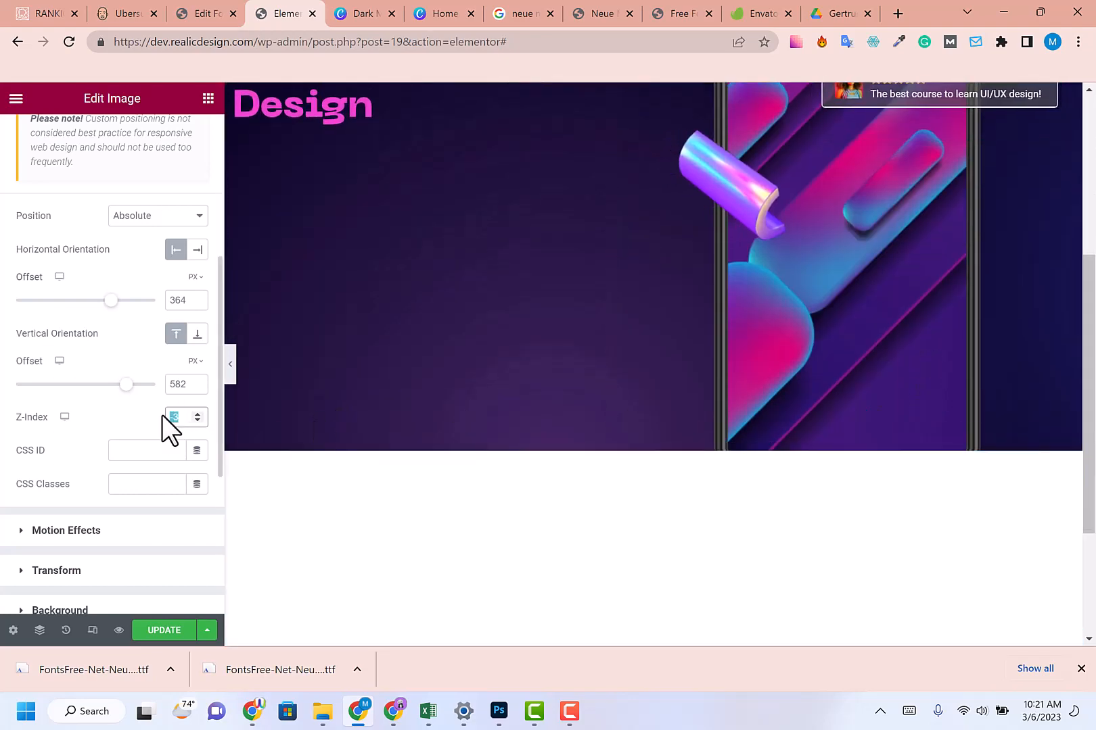
- Set the icon2 image's z-index to 0 and check its placement on the page
{"action": "type", "text": "0"}
{"action": "scroll", "coordinate": [950, 409], "scroll_direction": "up", "scroll_amount": 3}
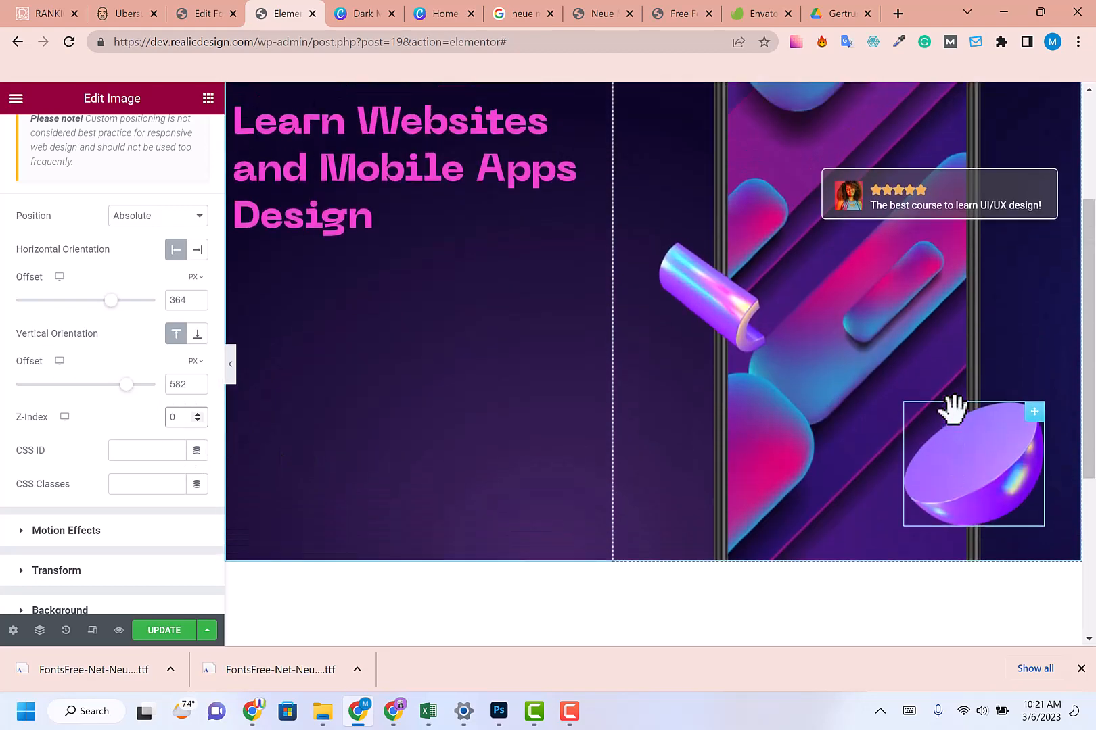
{"action": "scroll", "coordinate": [947, 399], "scroll_direction": "up", "scroll_amount": 1}
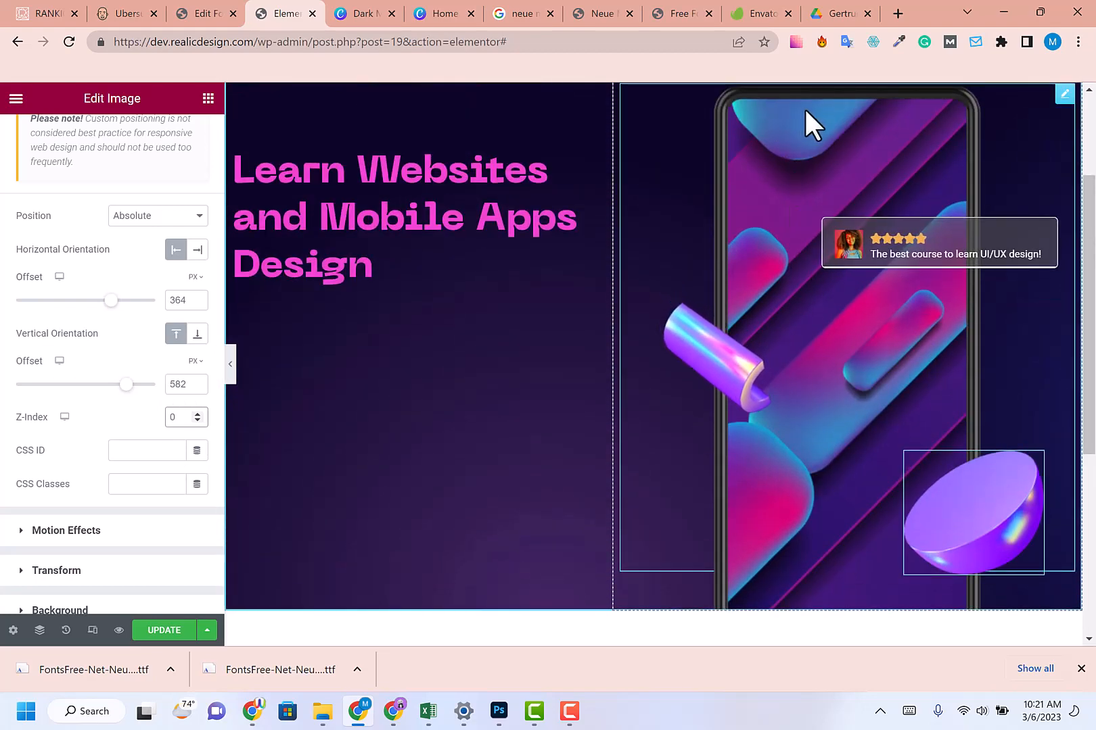
- Set the phone image's z-index to 1 to bring it in front of the icon2 image
{"action": "scroll", "coordinate": [827, 237], "scroll_direction": "up", "scroll_amount": 1}
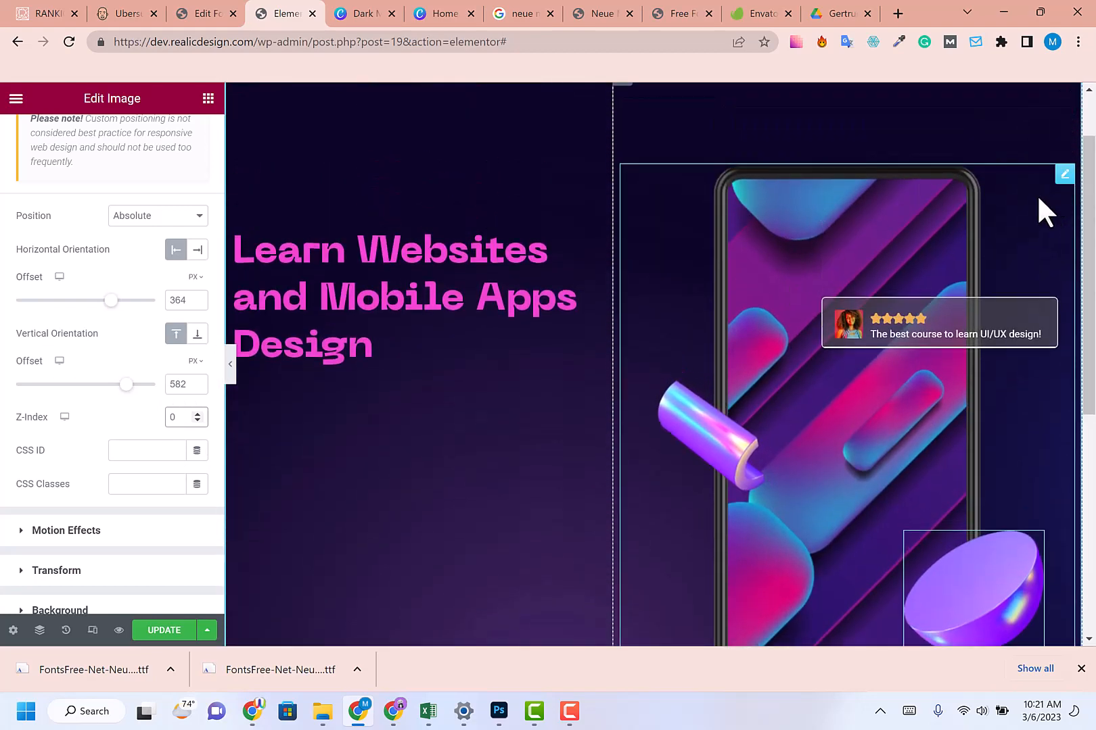
{"action": "scroll", "coordinate": [1039, 201], "scroll_direction": "down", "scroll_amount": 1}
{"action": "scroll", "coordinate": [1039, 201], "scroll_direction": "up", "scroll_amount": 1}
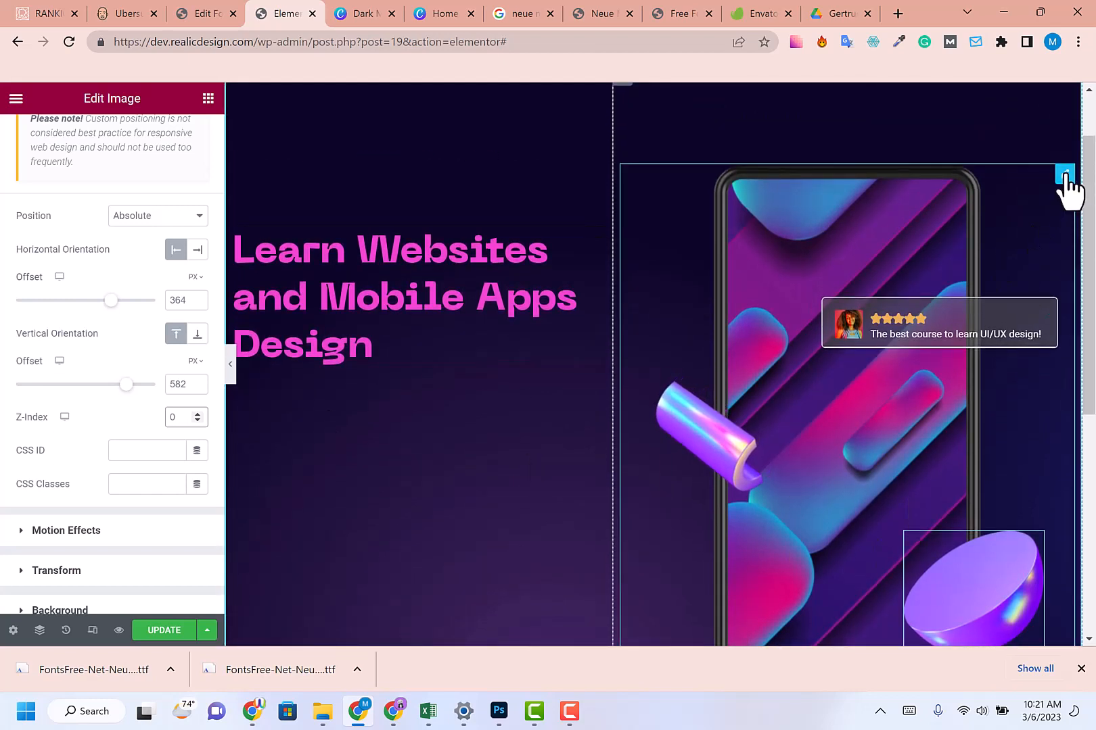
{"action": "left_click", "coordinate": [1065, 175]}
{"action": "scroll", "coordinate": [109, 338], "scroll_direction": "down", "scroll_amount": 5}
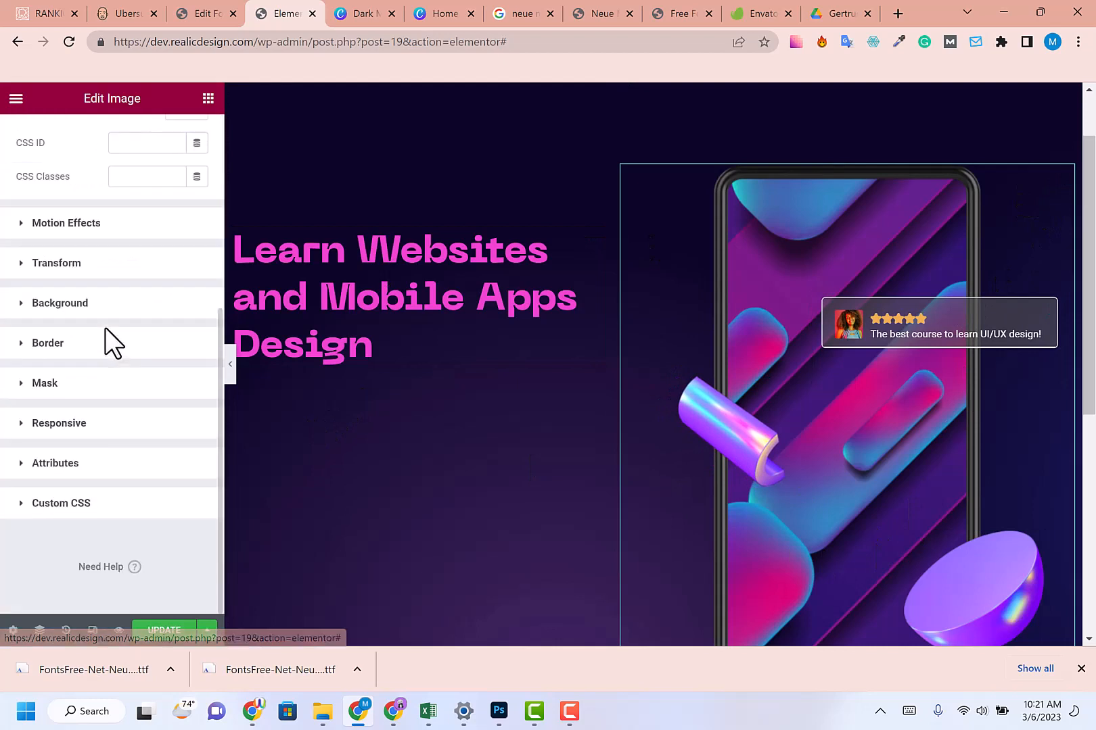
{"action": "scroll", "coordinate": [105, 327], "scroll_direction": "up", "scroll_amount": 5}
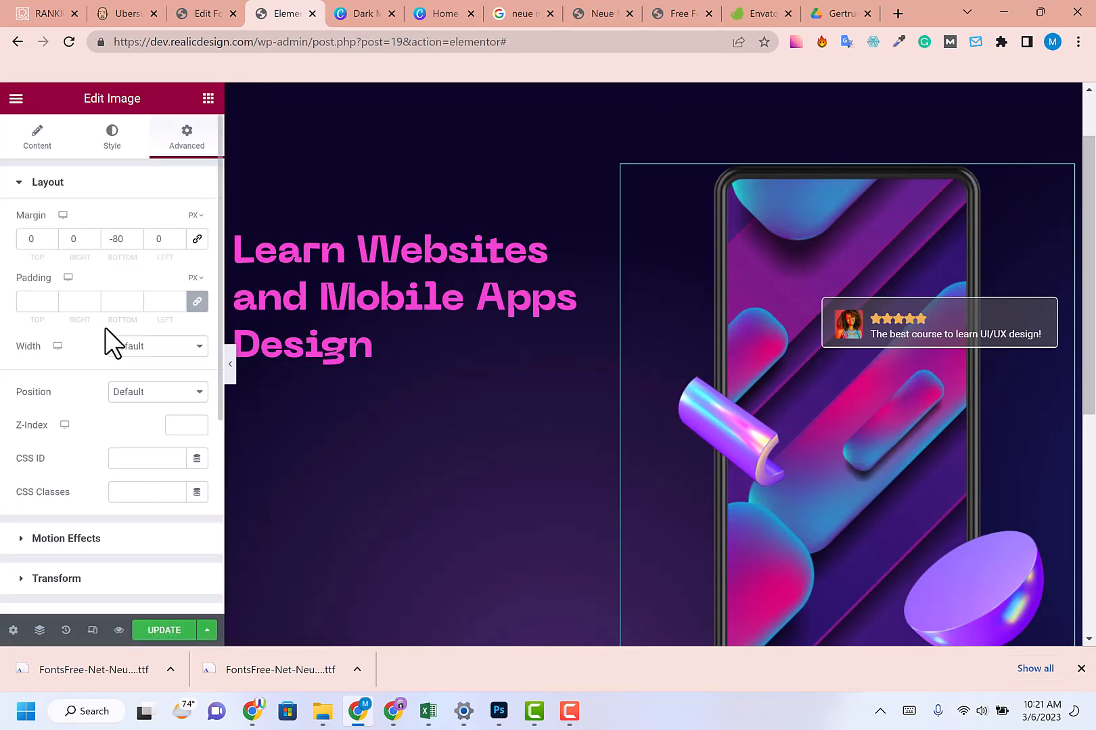
{"action": "left_click", "coordinate": [182, 424]}
{"action": "type", "text": "1"}
- Check the phone's layering over icon2 and the section below, and return the phone image's z-index to 0
{"action": "scroll", "coordinate": [812, 460], "scroll_direction": "down", "scroll_amount": 2}
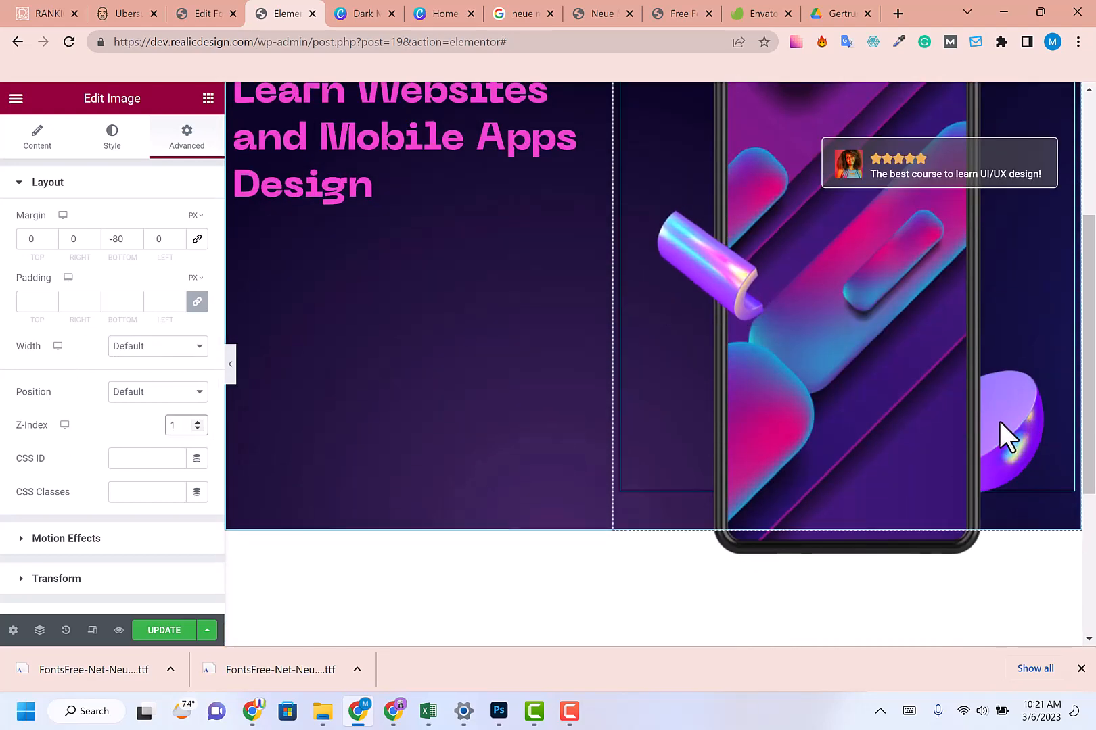
{"action": "scroll", "coordinate": [904, 455], "scroll_direction": "up", "scroll_amount": 2}
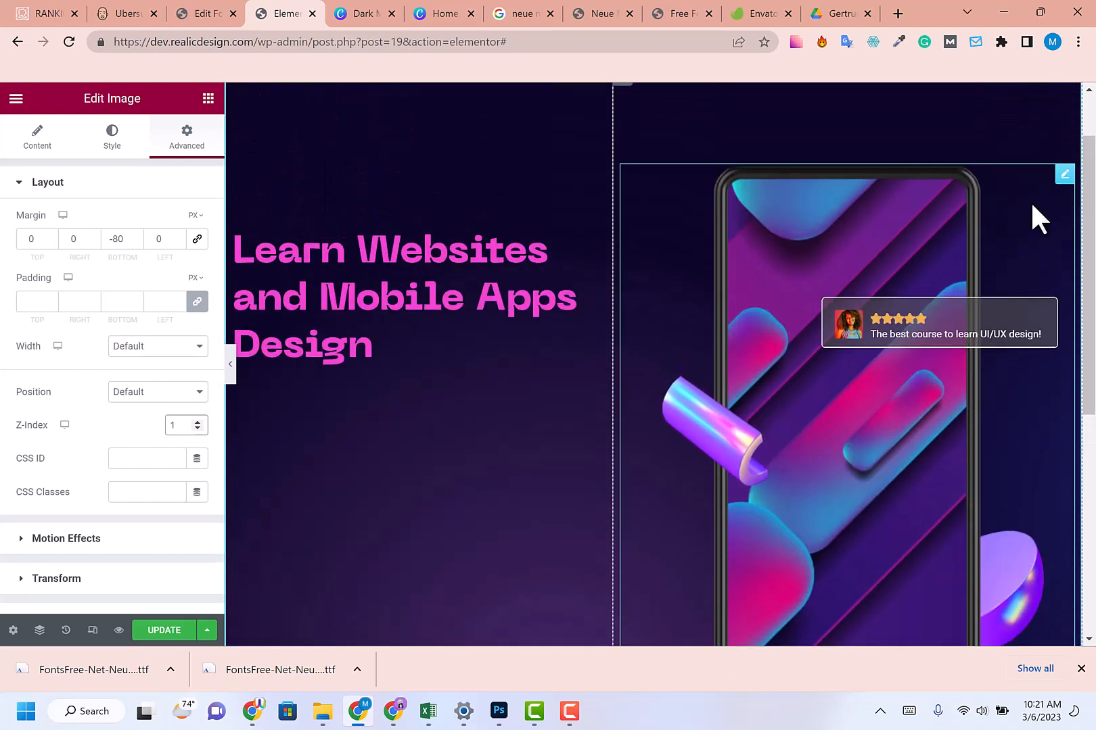
{"action": "scroll", "coordinate": [947, 274], "scroll_direction": "down", "scroll_amount": 2}
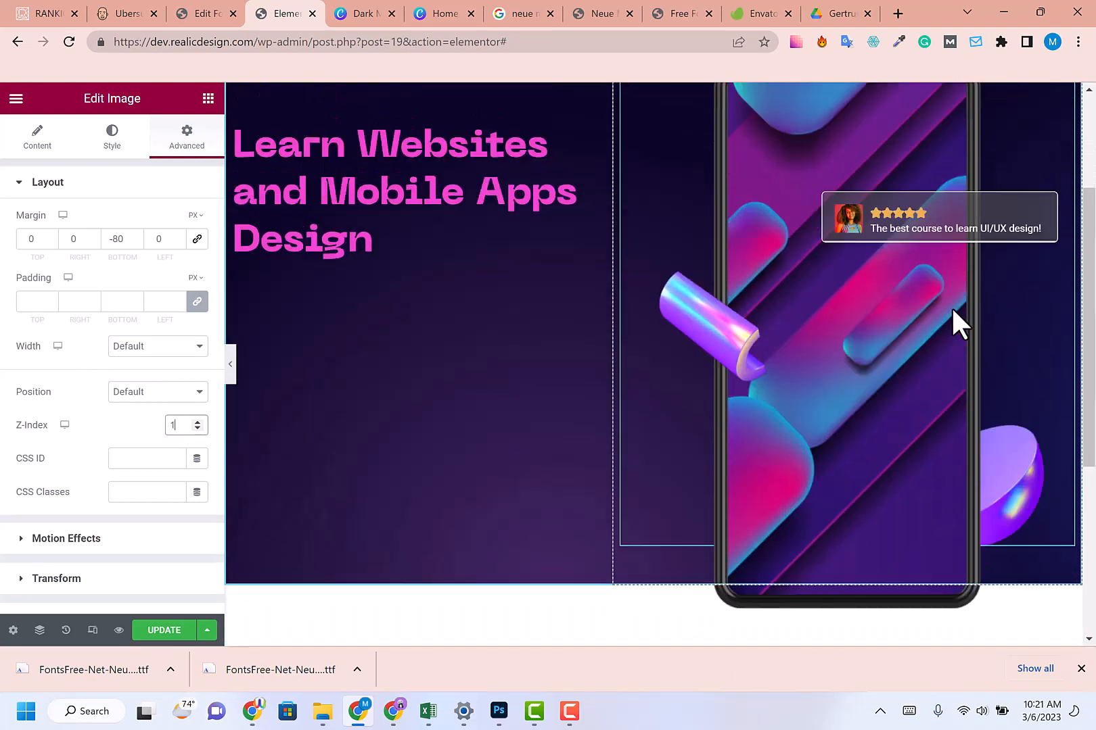
{"action": "scroll", "coordinate": [997, 433], "scroll_direction": "up", "scroll_amount": 1}
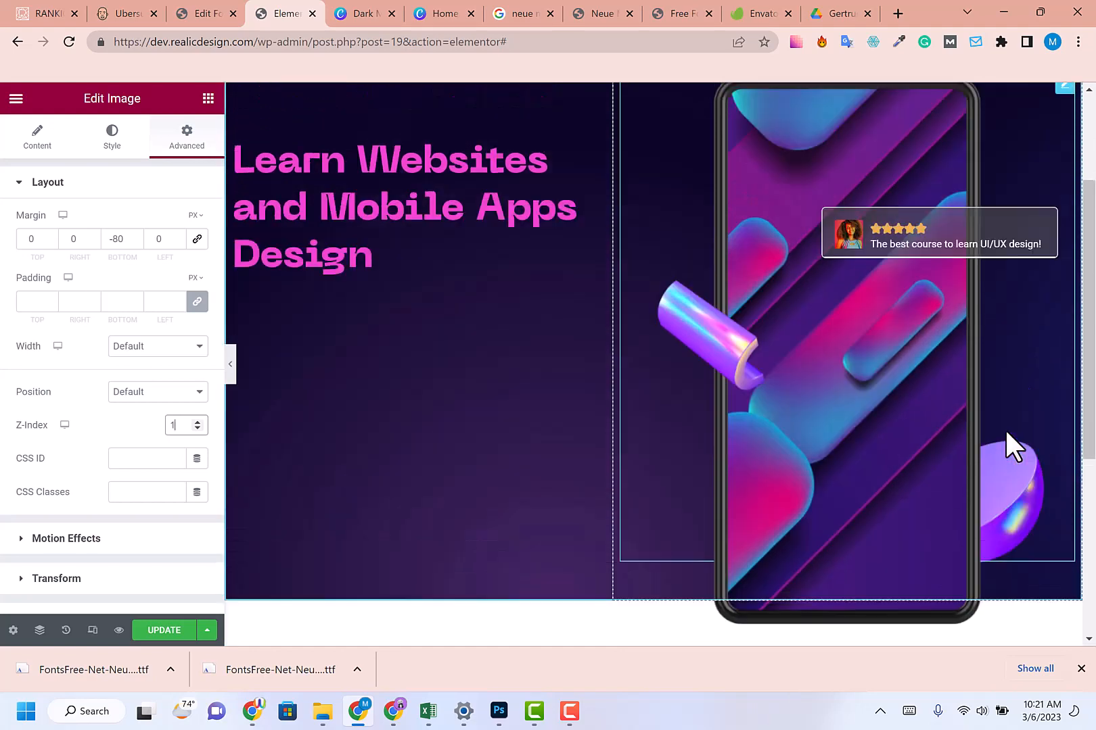
{"action": "scroll", "coordinate": [1005, 428], "scroll_direction": "down", "scroll_amount": 2}
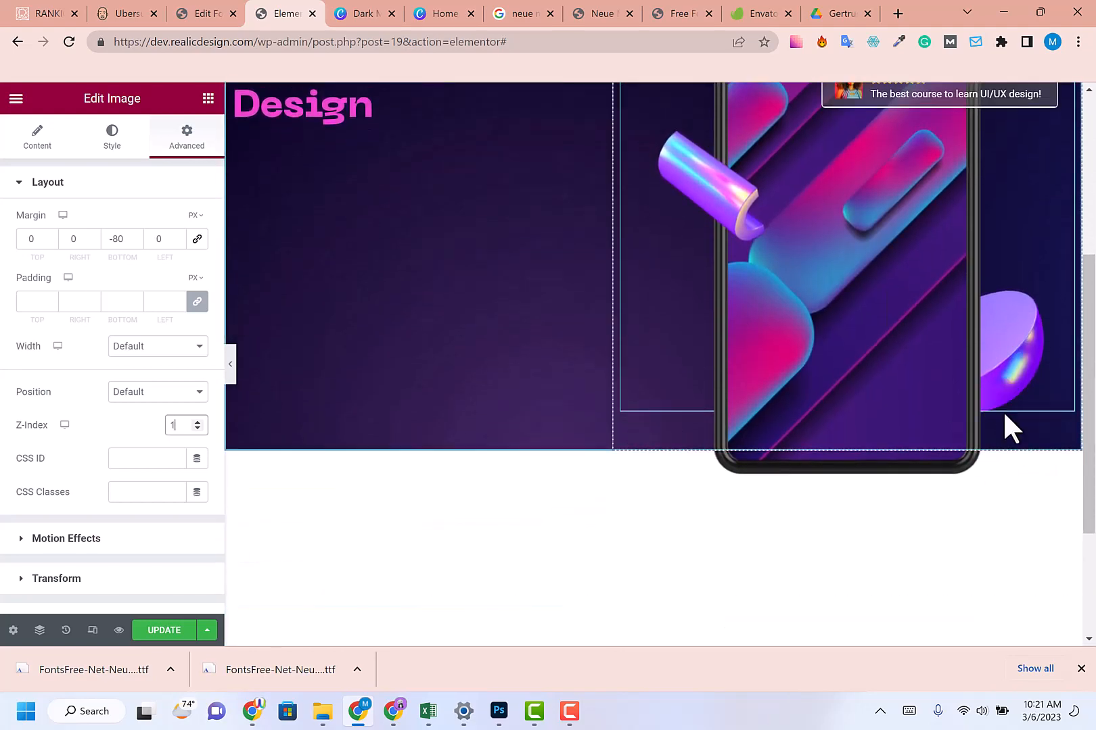
{"action": "scroll", "coordinate": [1005, 410], "scroll_direction": "up", "scroll_amount": 1}
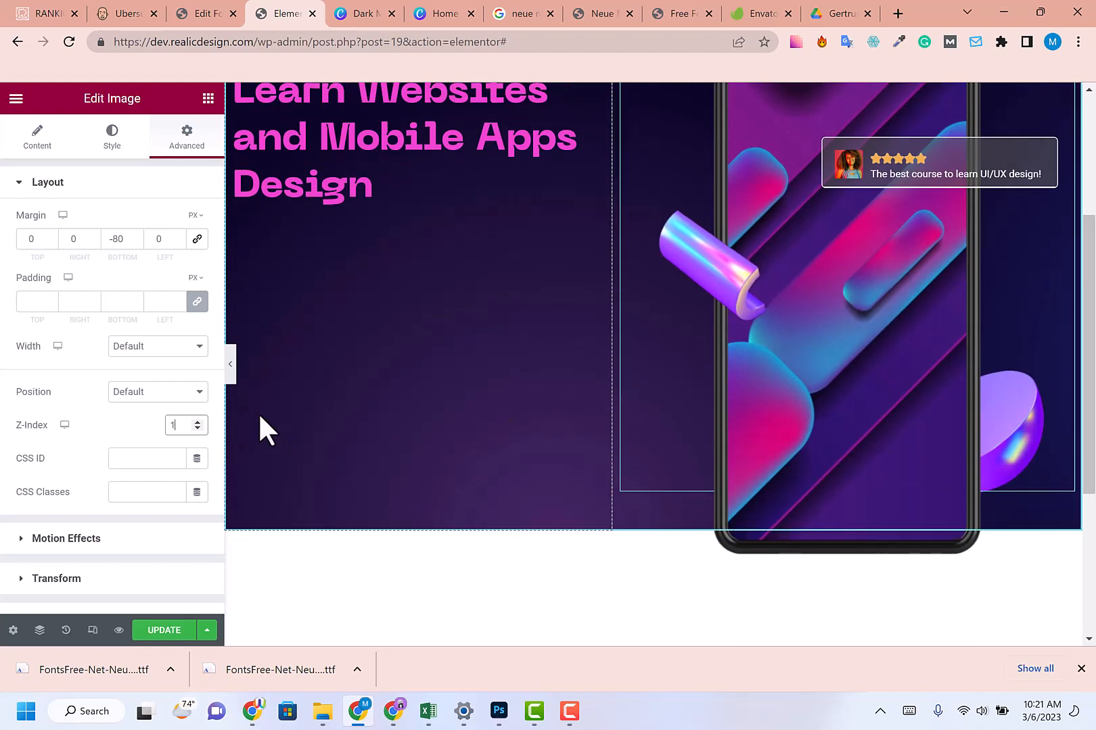
{"action": "type", "text": "0"}
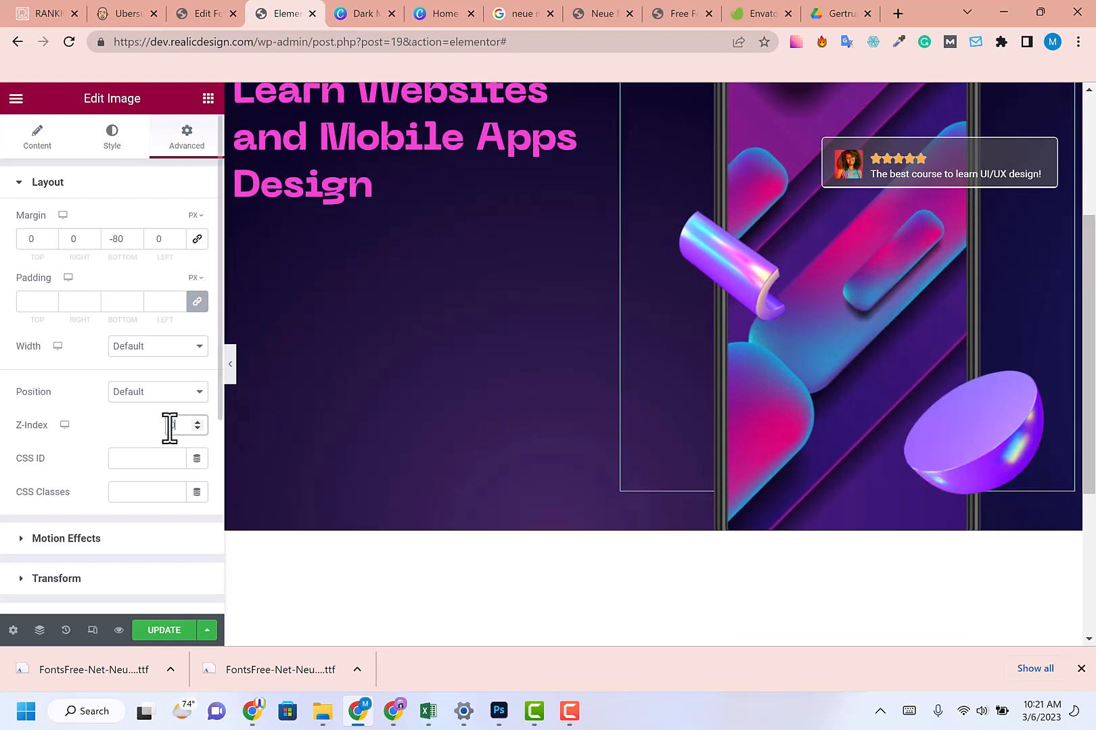
- Turn on Mouse Effects for the icon2 image with both 3D Tilt and Mouse Track, and test the motion
{"action": "left_click", "coordinate": [1018, 431]}
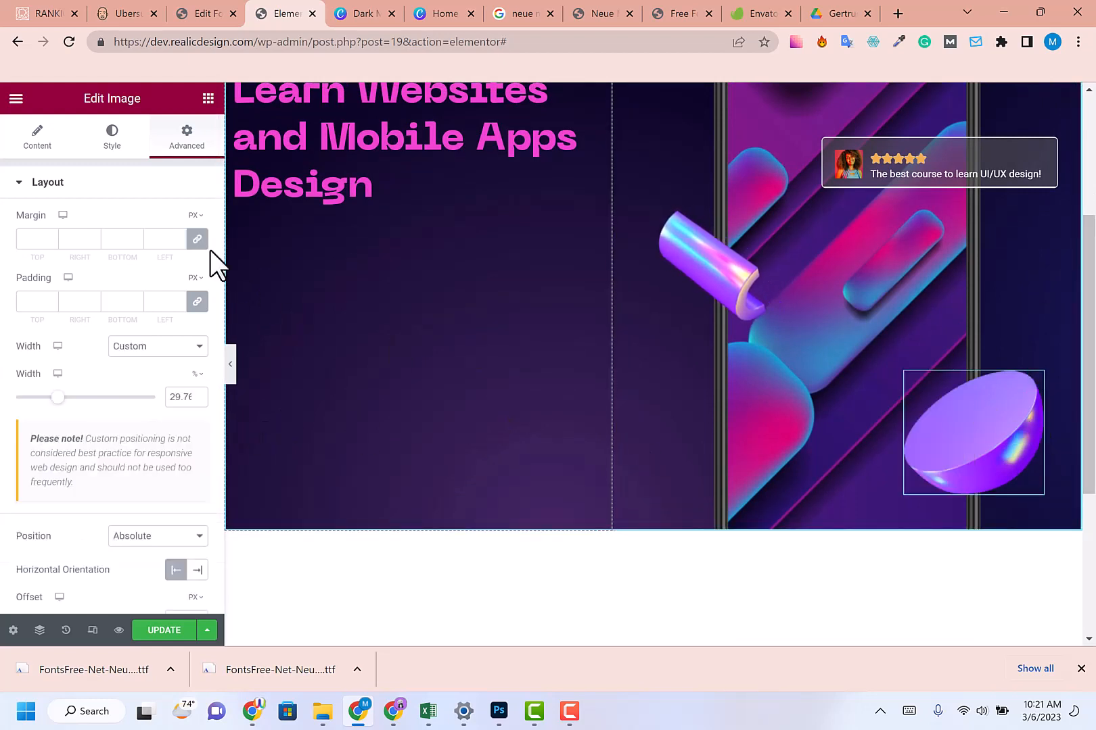
{"action": "scroll", "coordinate": [109, 270], "scroll_direction": "down", "scroll_amount": 5}
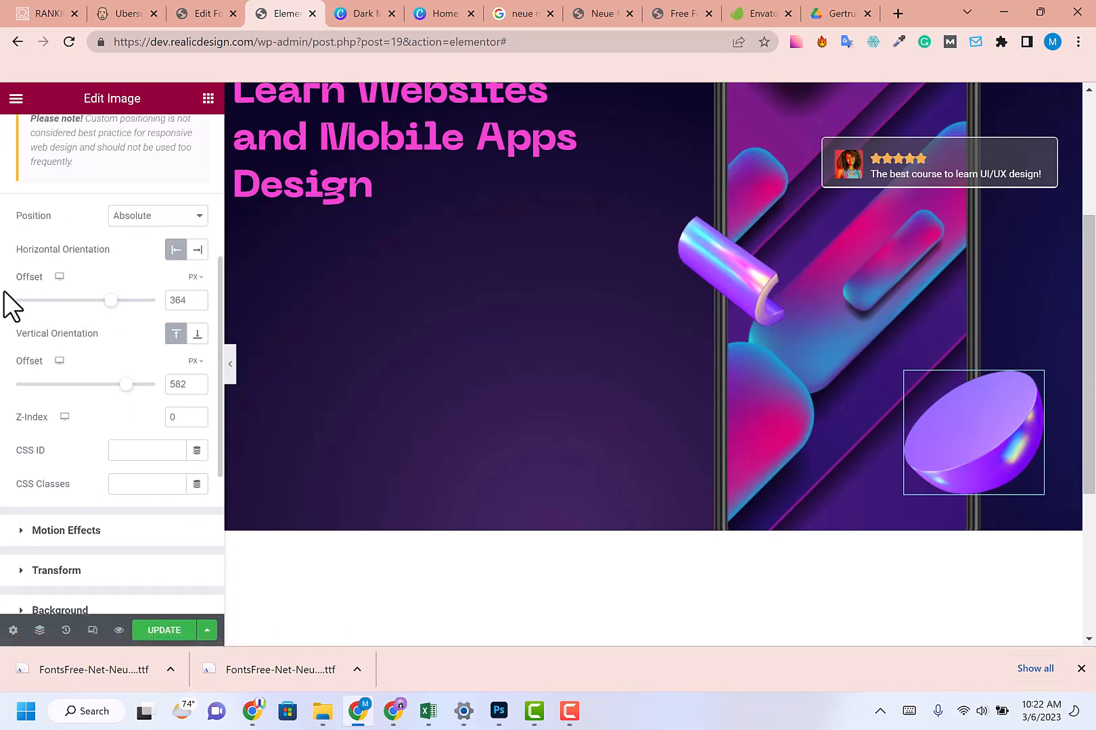
{"action": "scroll", "coordinate": [84, 298], "scroll_direction": "down", "scroll_amount": 4}
{"action": "left_click", "coordinate": [83, 284]}
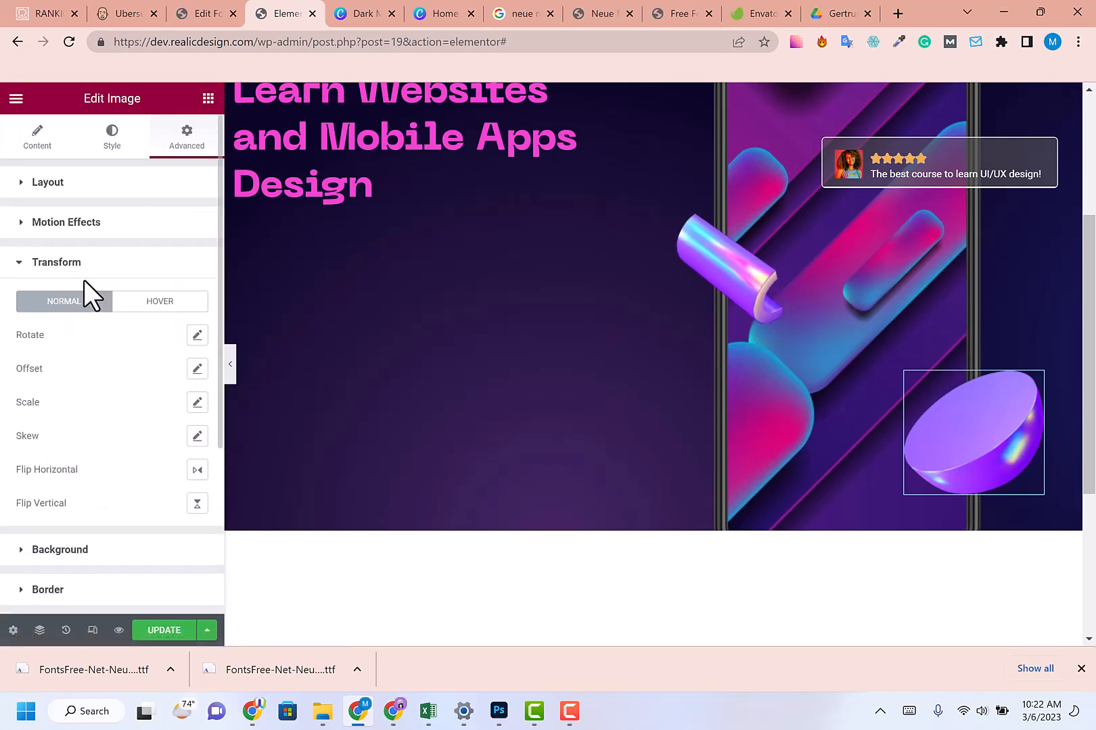
{"action": "left_click", "coordinate": [86, 233]}
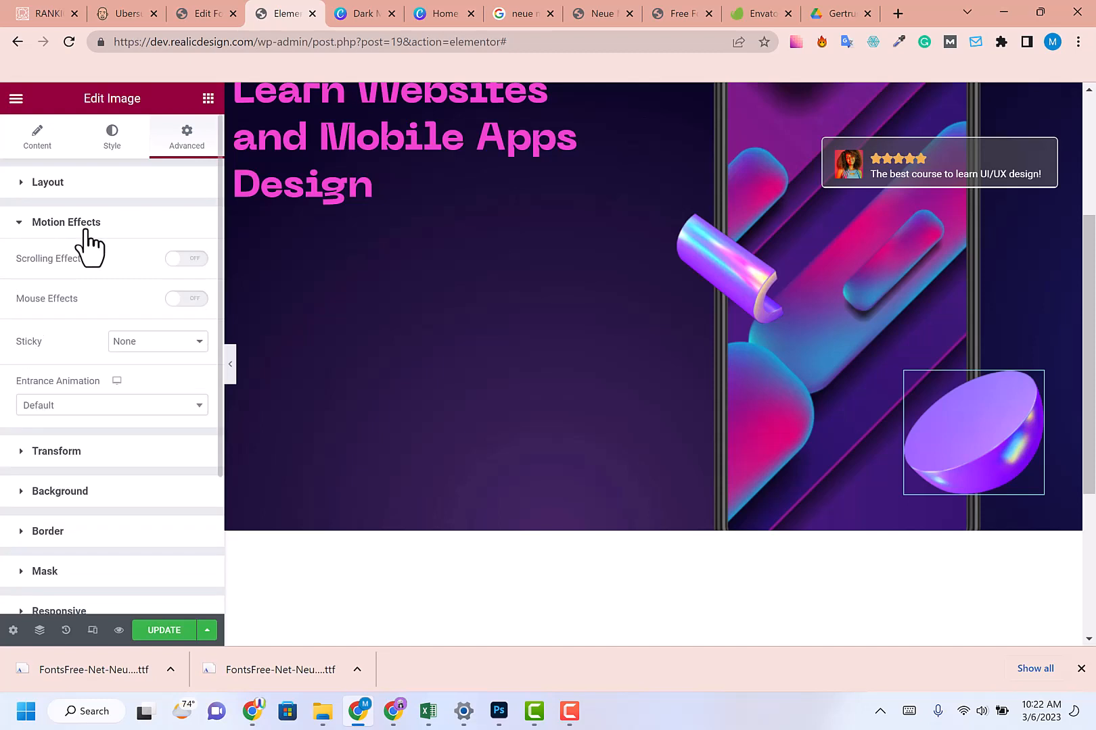
{"action": "left_click", "coordinate": [188, 299]}
{"action": "left_click", "coordinate": [196, 363]}
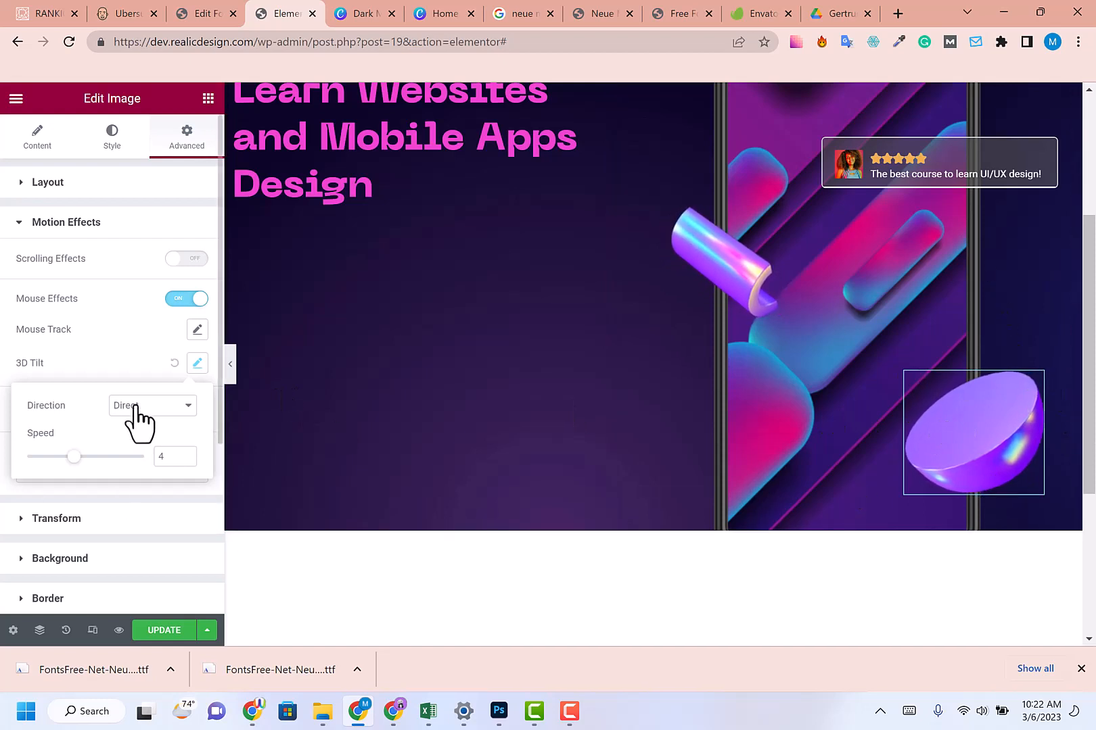
{"action": "left_click", "coordinate": [197, 329]}
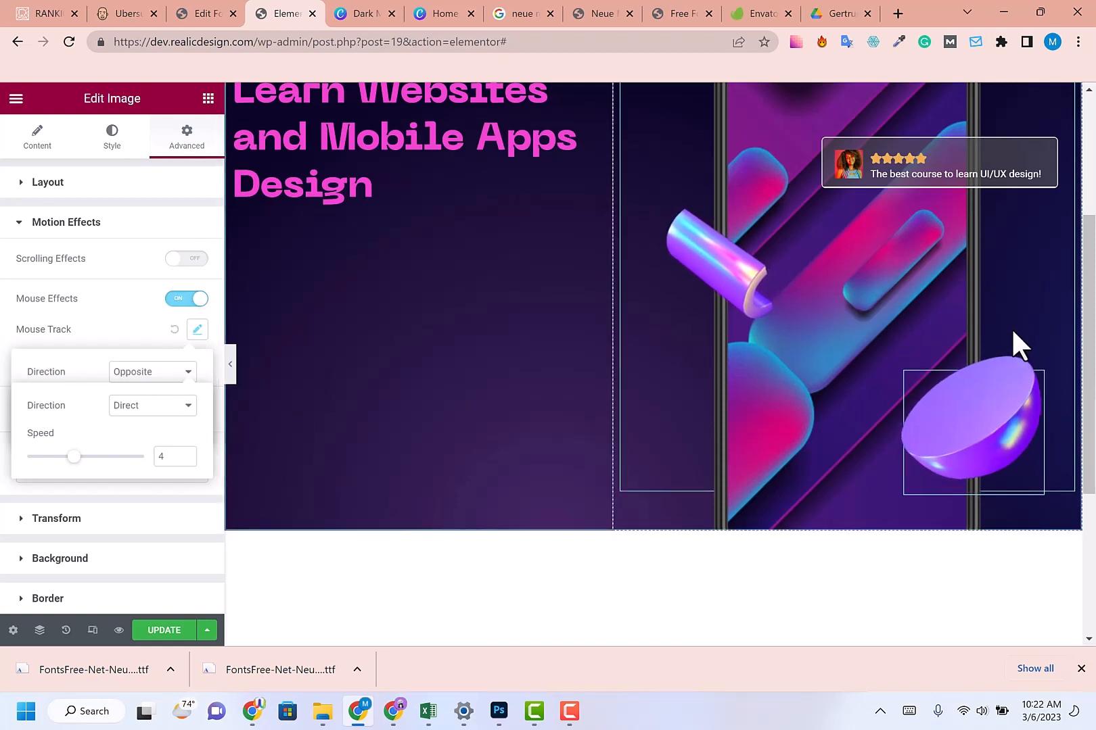
{"action": "left_click", "coordinate": [339, 393]}
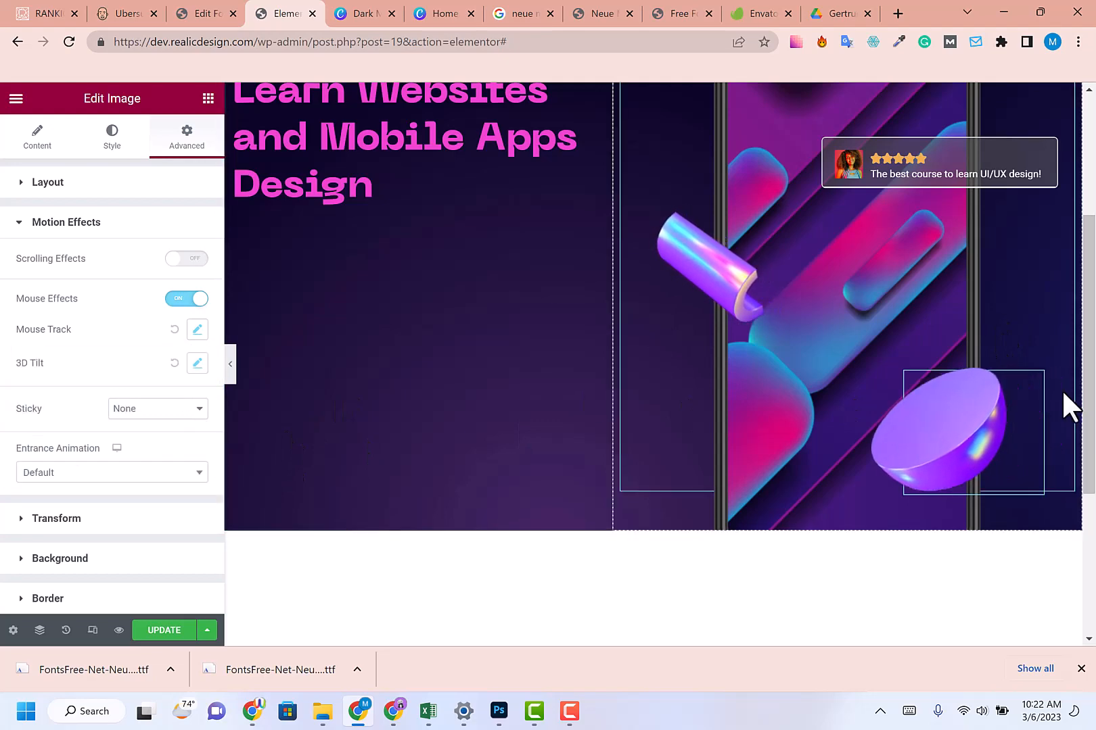
- Set the phone image's z-index to 1 and check its layering against icon2 and the white section below
{"action": "scroll", "coordinate": [1062, 389], "scroll_direction": "up", "scroll_amount": 2}
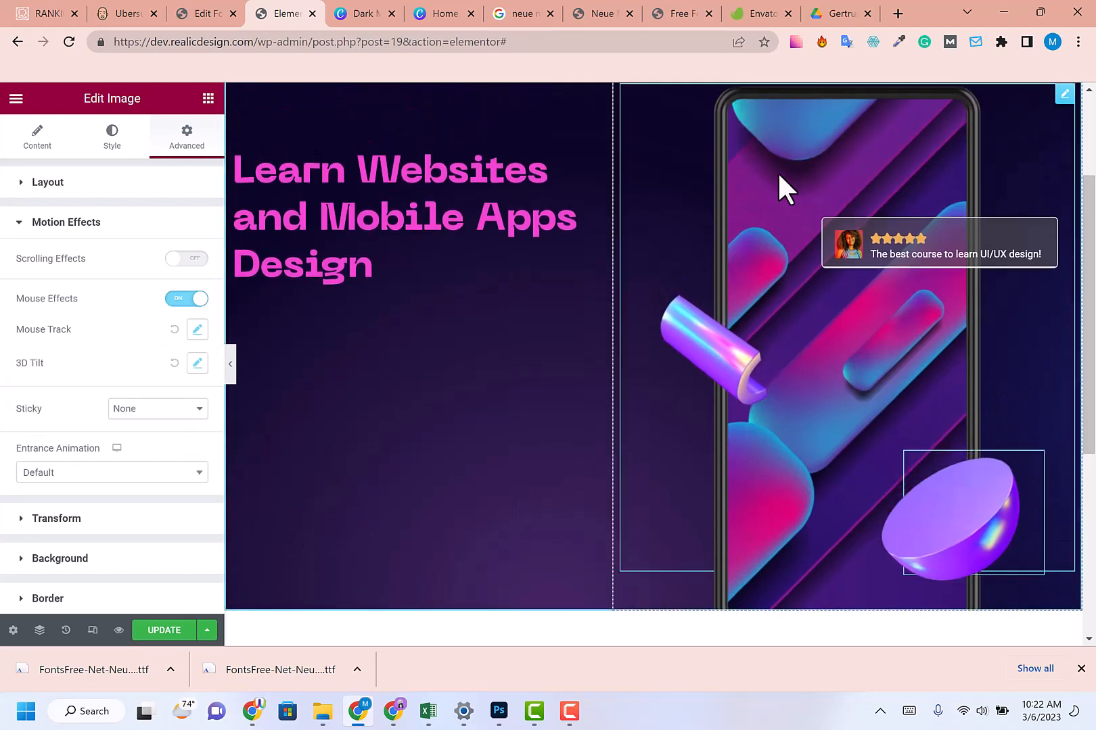
{"action": "scroll", "coordinate": [1028, 226], "scroll_direction": "up", "scroll_amount": 2}
{"action": "left_click", "coordinate": [47, 182]}
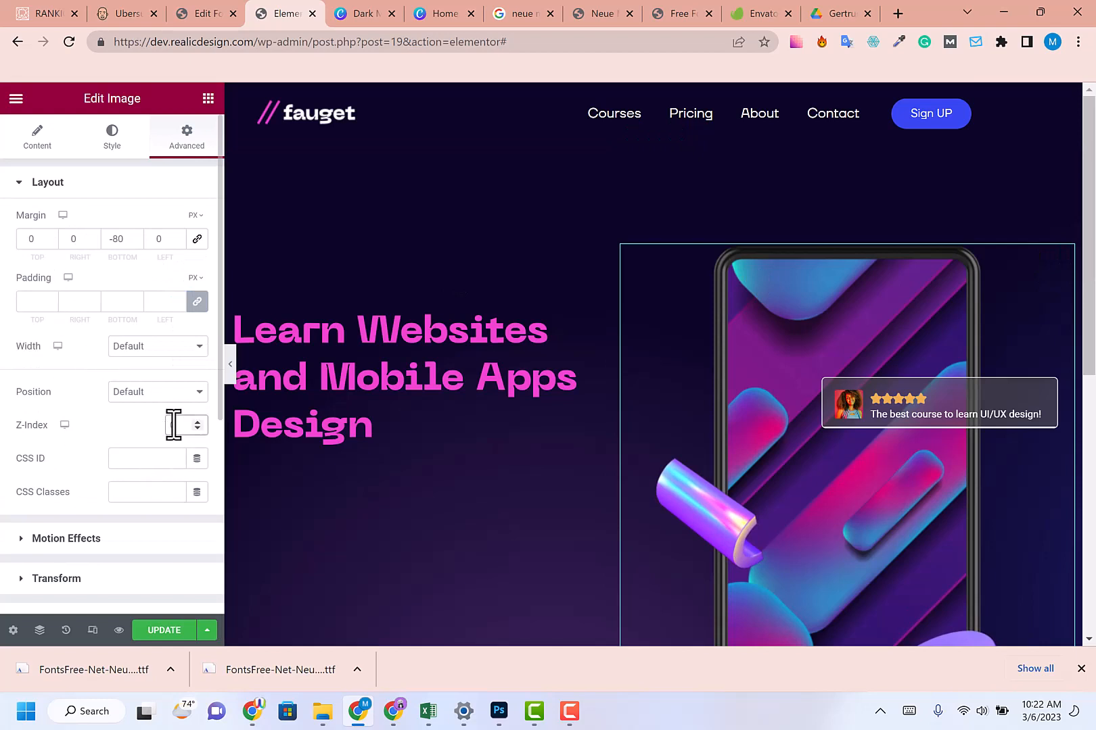
{"action": "type", "text": "1"}
{"action": "scroll", "coordinate": [286, 404], "scroll_direction": "down", "scroll_amount": 3}
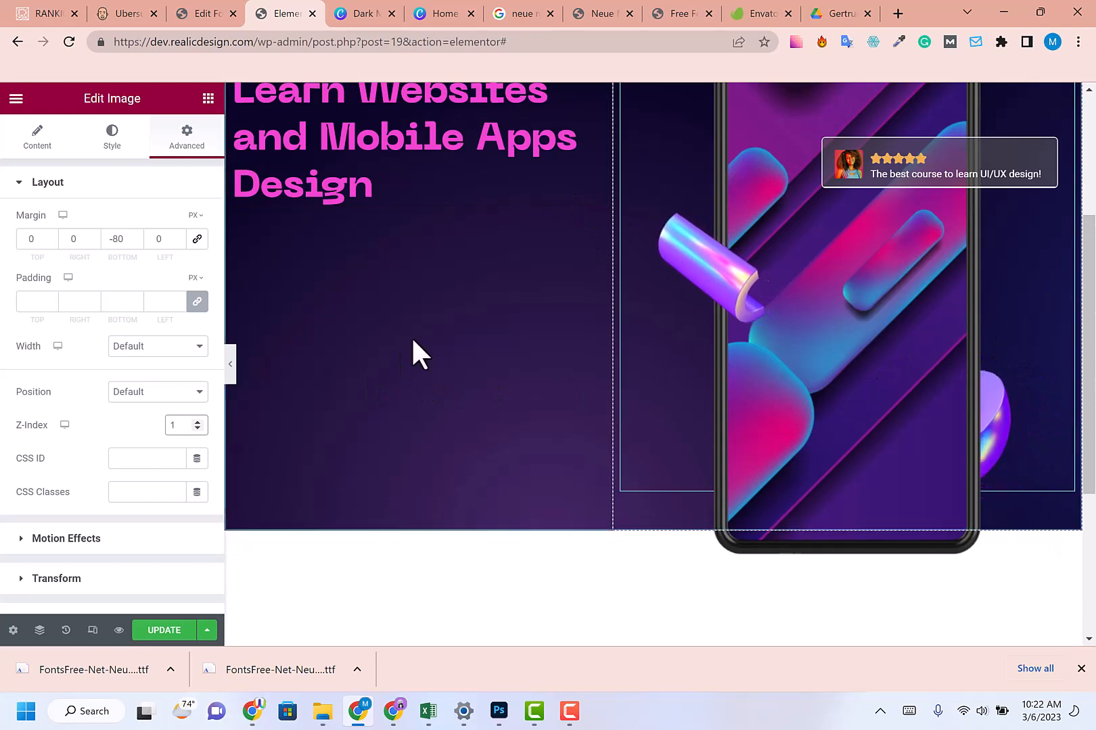
{"action": "scroll", "coordinate": [292, 391], "scroll_direction": "up", "scroll_amount": 3}
{"action": "scroll", "coordinate": [289, 374], "scroll_direction": "down", "scroll_amount": 4}
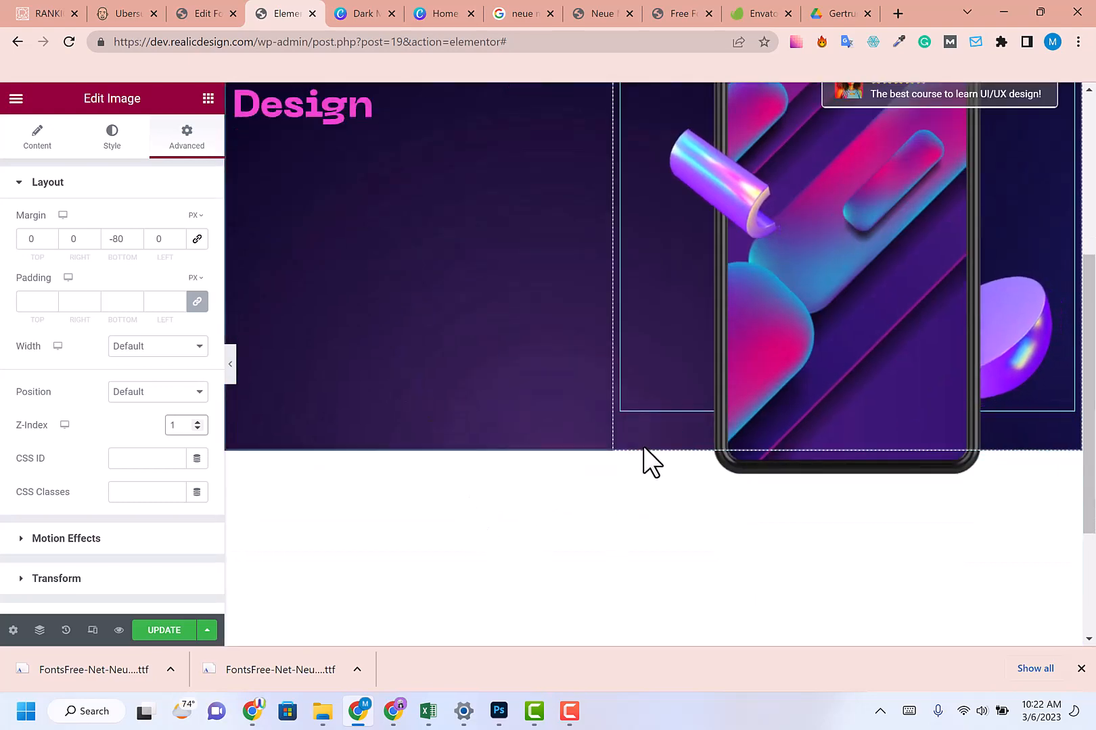
- Set the z-index to 4 on the spacer below the hero and 5 on its section, and check the phone's lower edge
{"action": "left_click", "coordinate": [640, 470]}
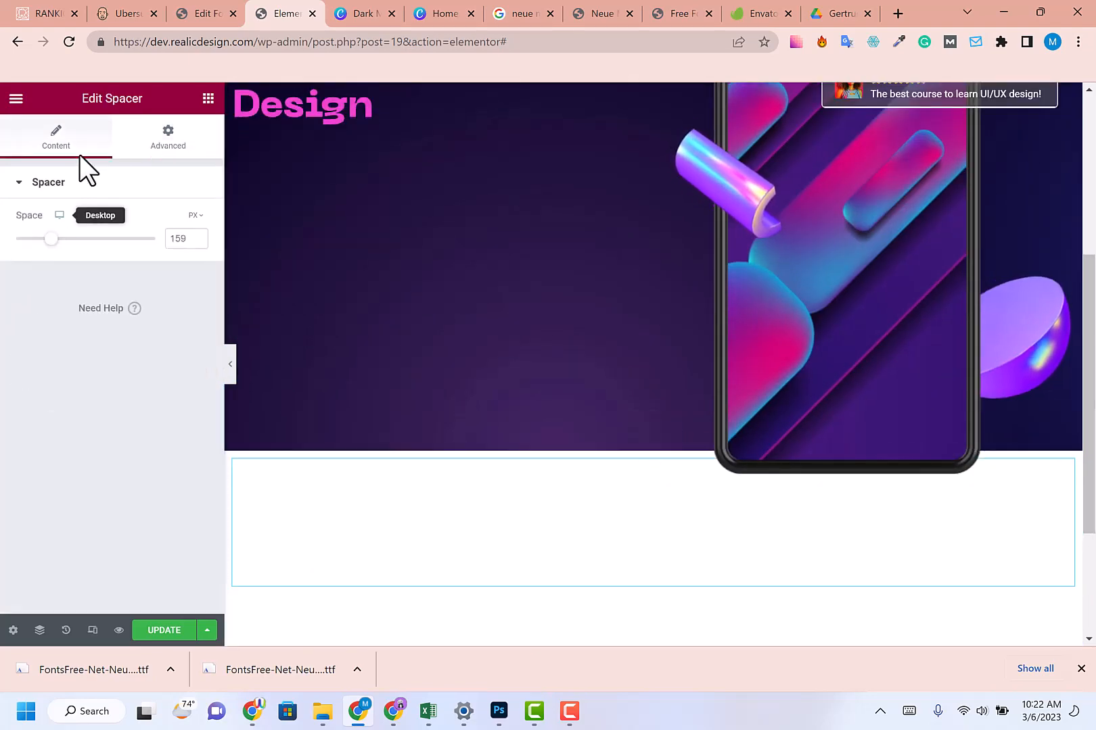
{"action": "left_click", "coordinate": [164, 142]}
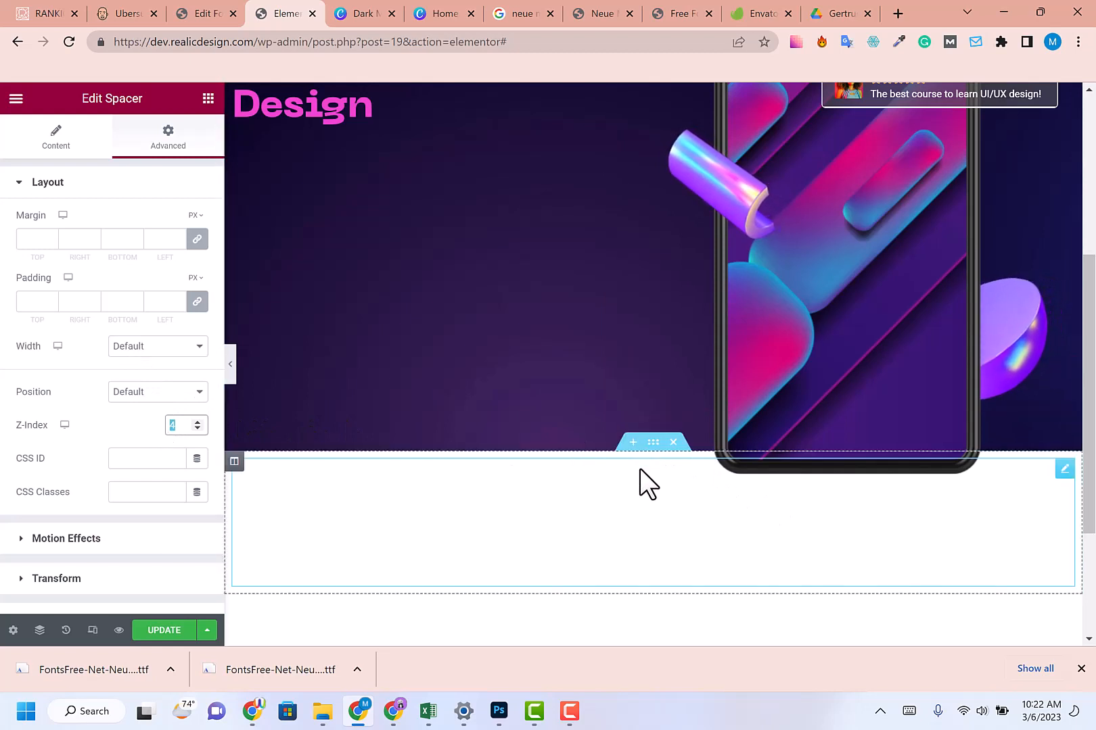
{"action": "left_click", "coordinate": [653, 443]}
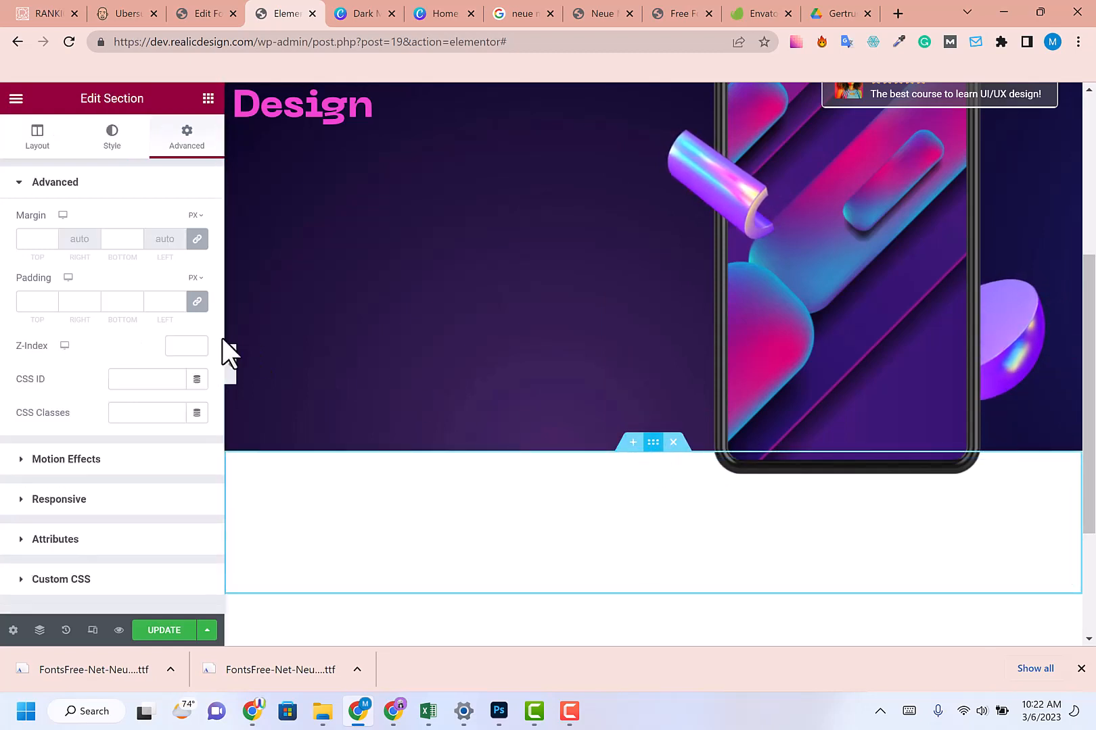
{"action": "left_click", "coordinate": [178, 345]}
{"action": "type", "text": "5"}
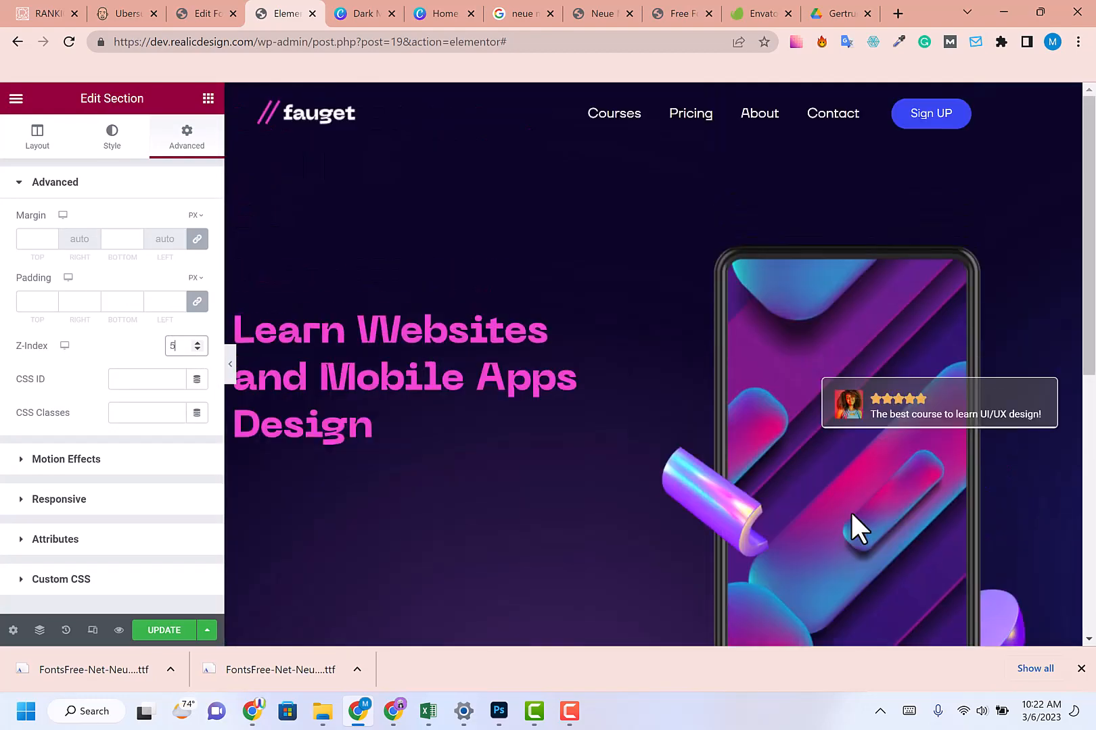
{"action": "scroll", "coordinate": [927, 207], "scroll_direction": "down", "scroll_amount": 3}
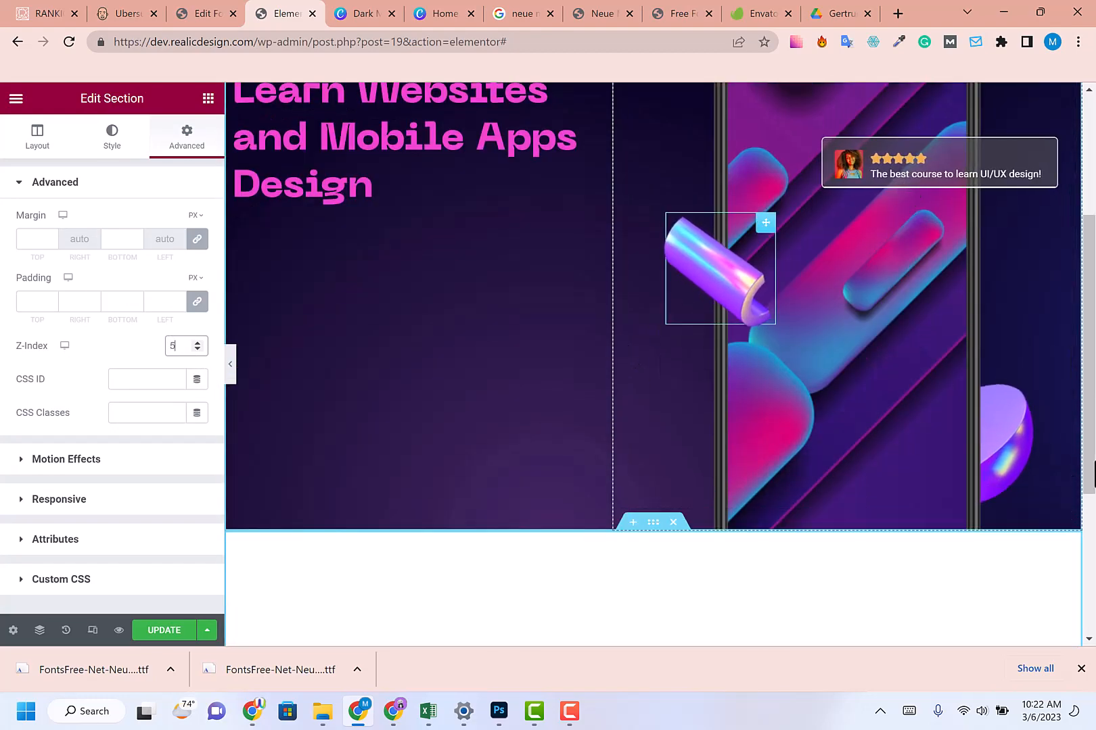
{"action": "scroll", "coordinate": [955, 245], "scroll_direction": "up", "scroll_amount": 1}
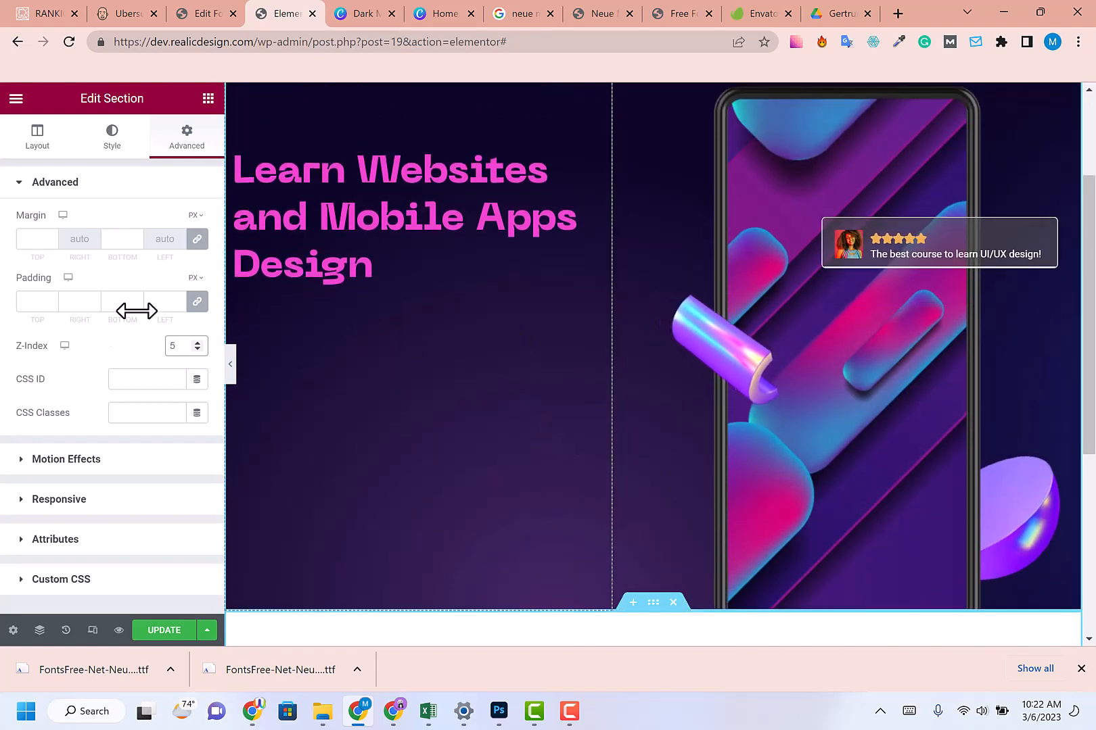
- Switch to the Canva landing page design and select the description paragraph under the heading
{"action": "left_click", "coordinate": [351, 12]}
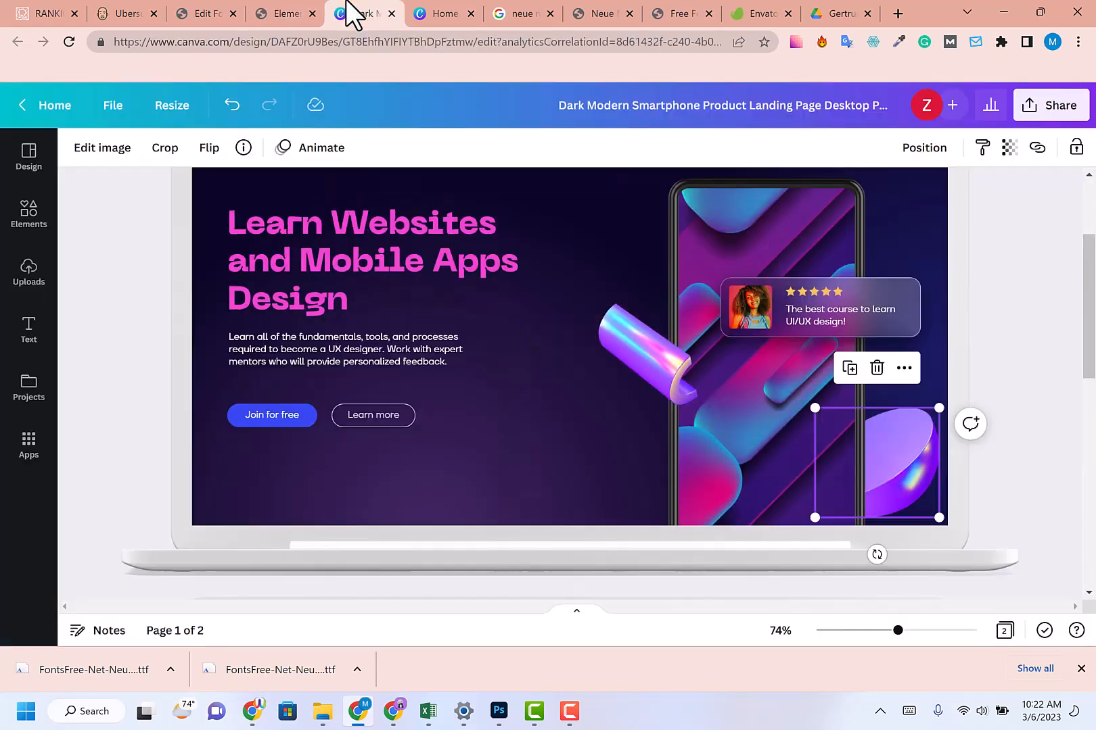
{"action": "left_click", "coordinate": [342, 349]}
{"action": "left_click", "coordinate": [342, 349]}
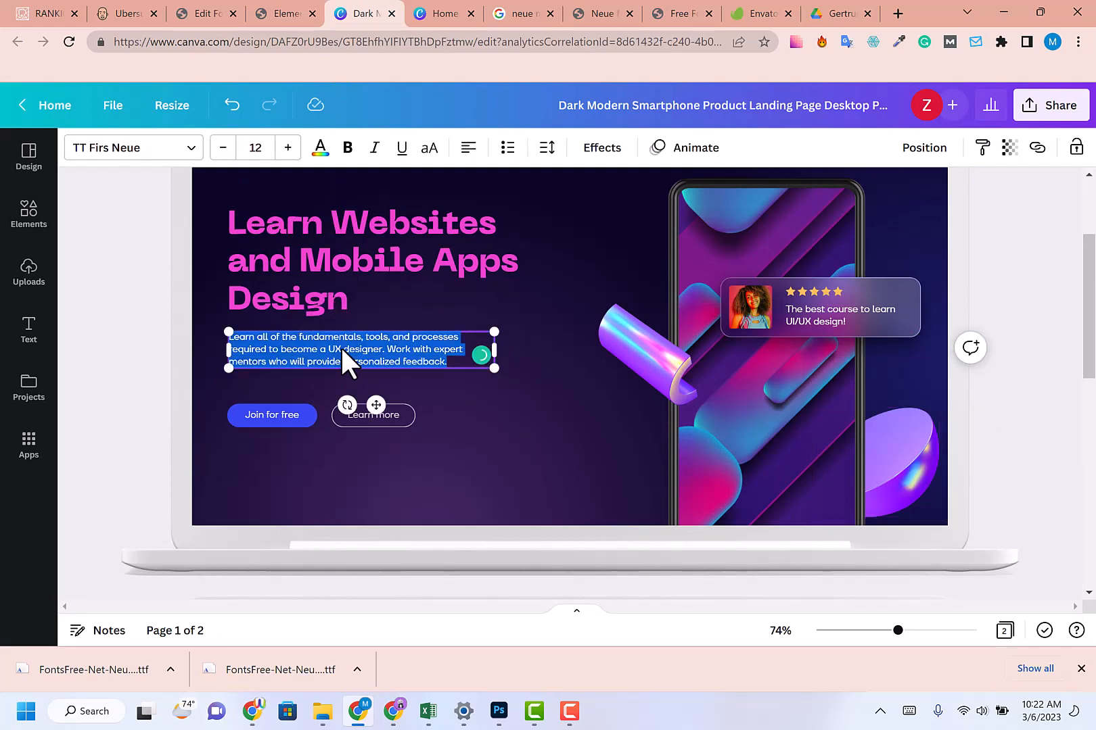
- Return to the Elementor page and add a Text Editor widget directly below the hero heading
{"action": "left_click", "coordinate": [291, 12]}
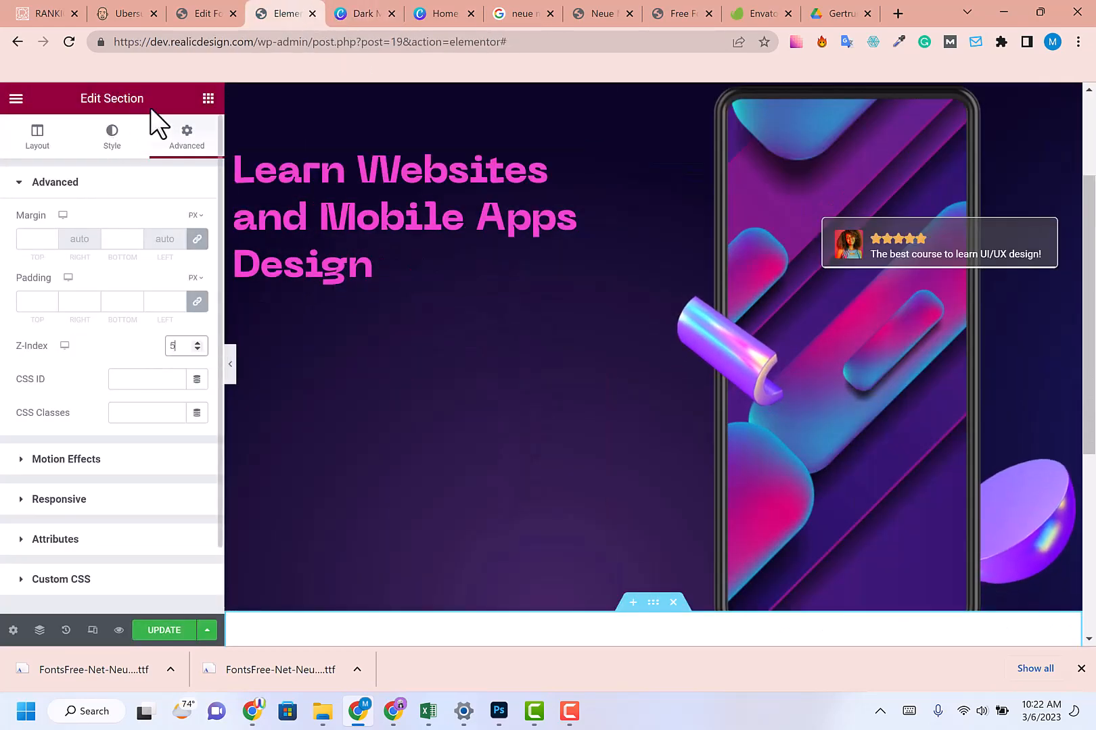
{"action": "left_click", "coordinate": [208, 99]}
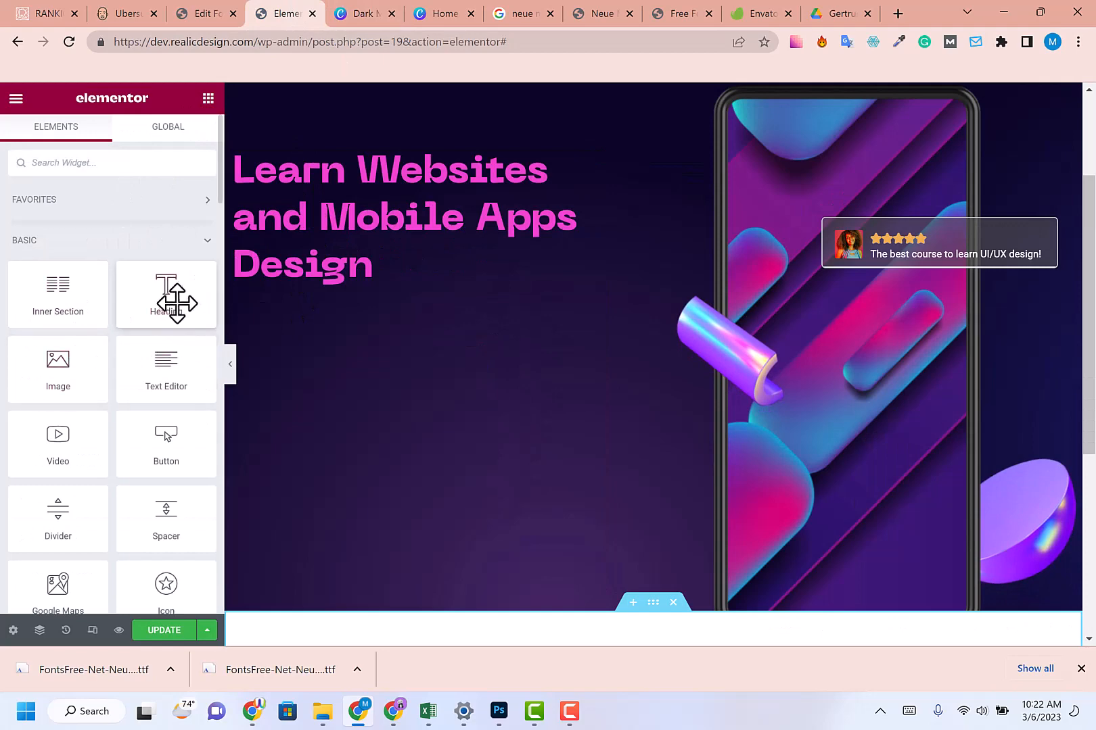
{"action": "left_click_drag", "start_coordinate": [154, 389], "coordinate": [361, 275]}
{"action": "left_click", "coordinate": [528, 715]}
{"action": "left_click", "coordinate": [530, 715]}
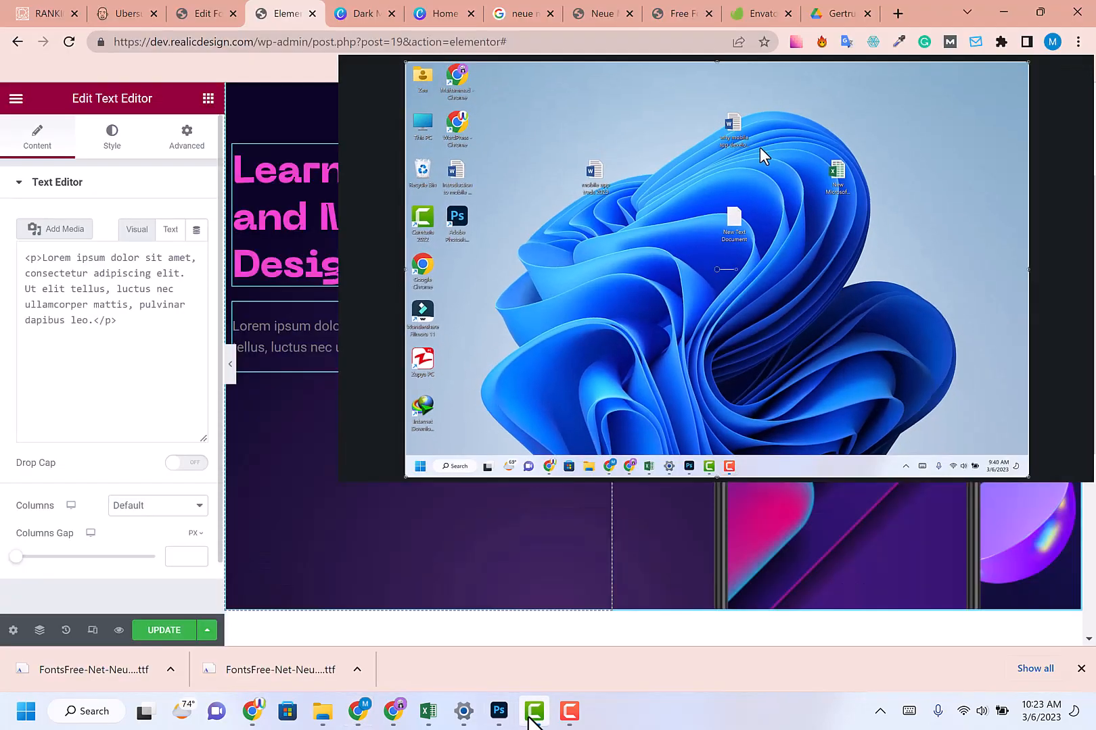
{"action": "left_click", "coordinate": [530, 715]}
{"action": "left_click", "coordinate": [530, 715]}
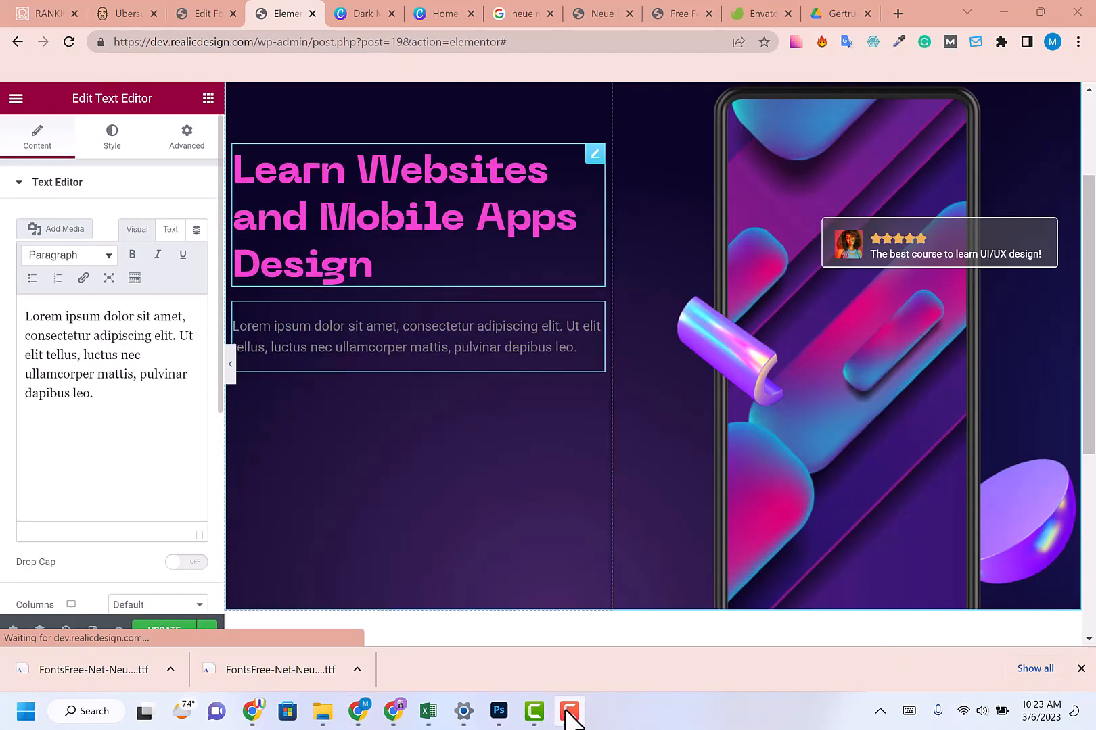
- Set the text colour of the description paragraph below the hero heading to white (#FFFFFF)
{"action": "left_click", "coordinate": [127, 143]}
{"action": "left_click", "coordinate": [196, 257]}
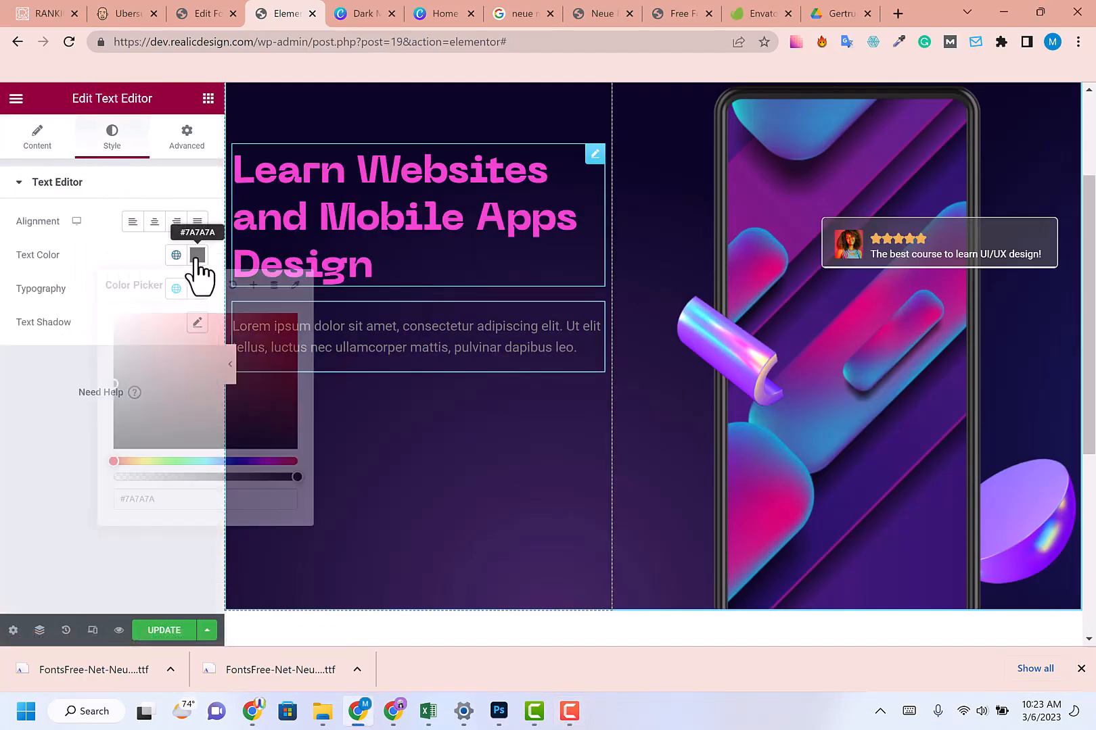
{"action": "left_click_drag", "start_coordinate": [127, 325], "coordinate": [60, 299]}
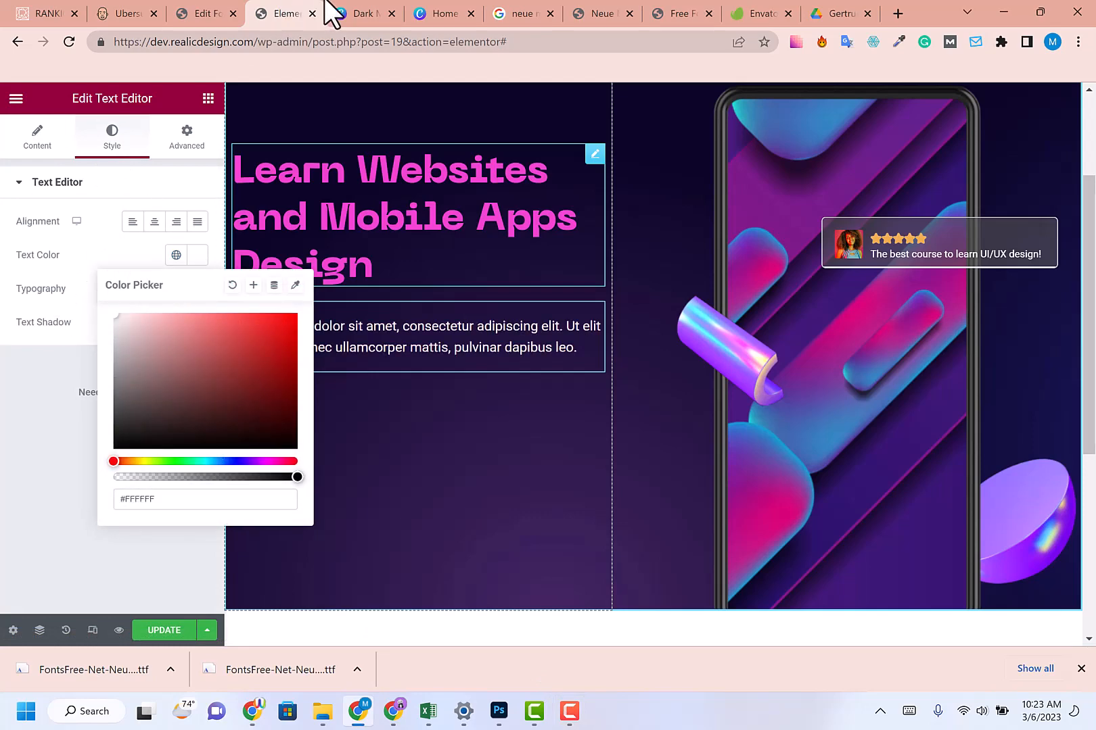
- Check the button row in the Canva design, then add a two-column Inner Section below the description paragraph in Elementor
{"action": "left_click", "coordinate": [352, 13]}
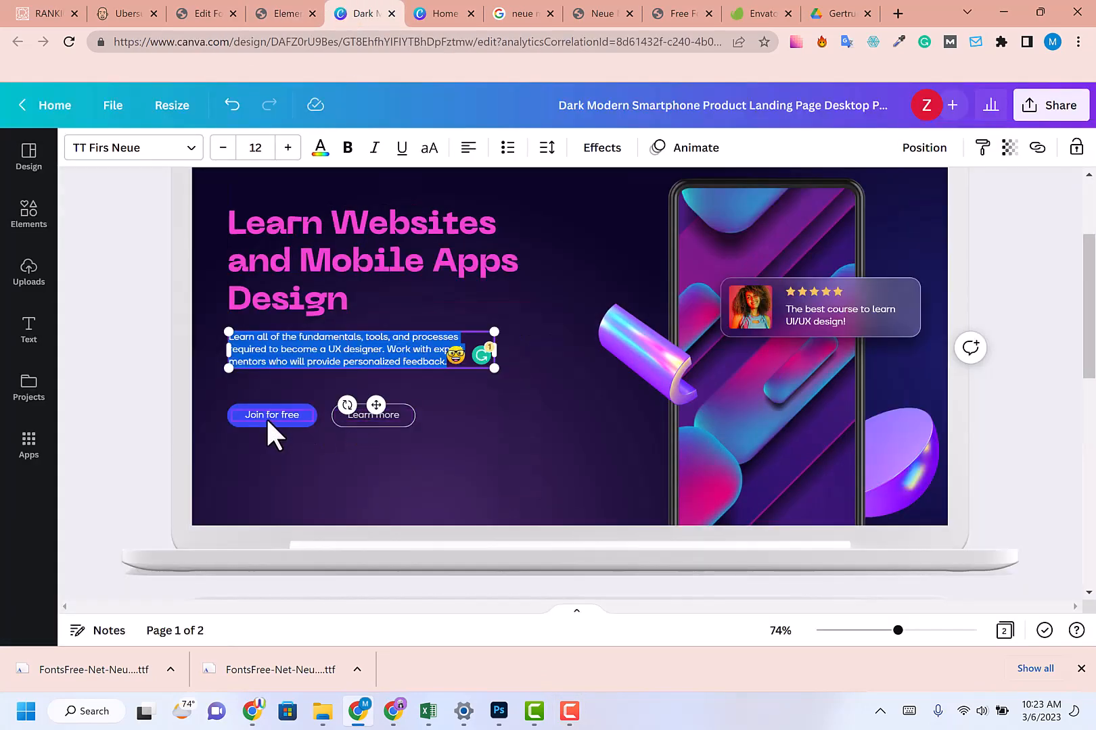
{"action": "left_click", "coordinate": [276, 14]}
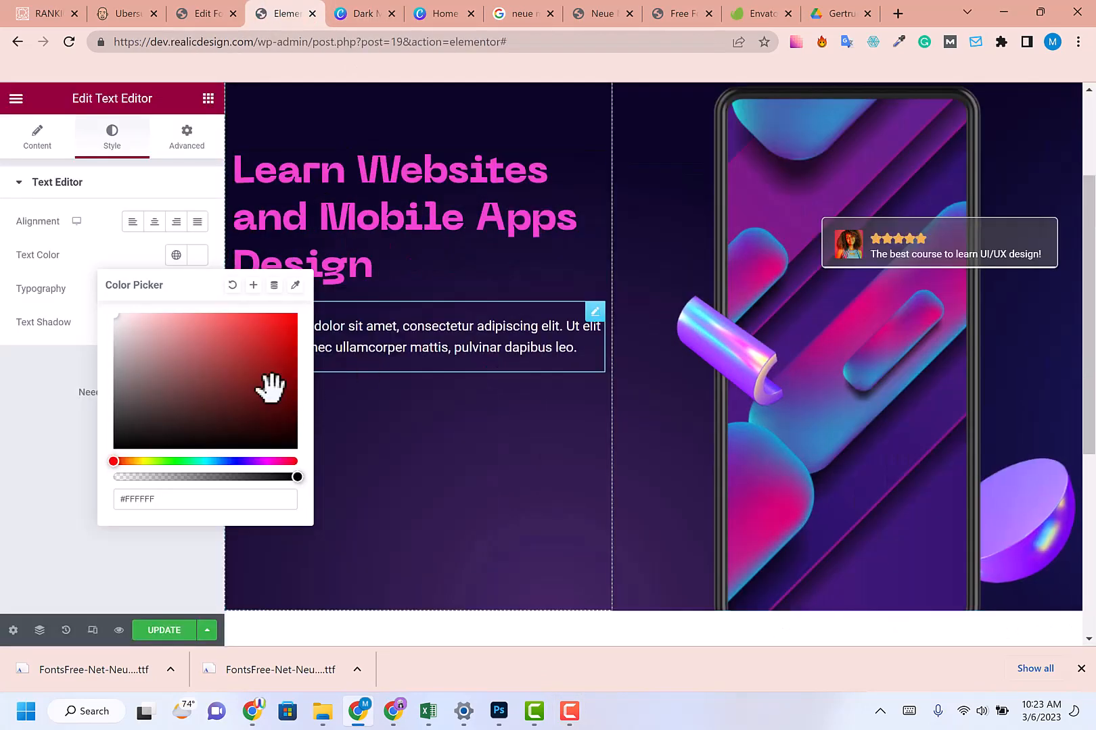
{"action": "left_click", "coordinate": [206, 102]}
{"action": "left_click_drag", "start_coordinate": [57, 294], "coordinate": [424, 366]}
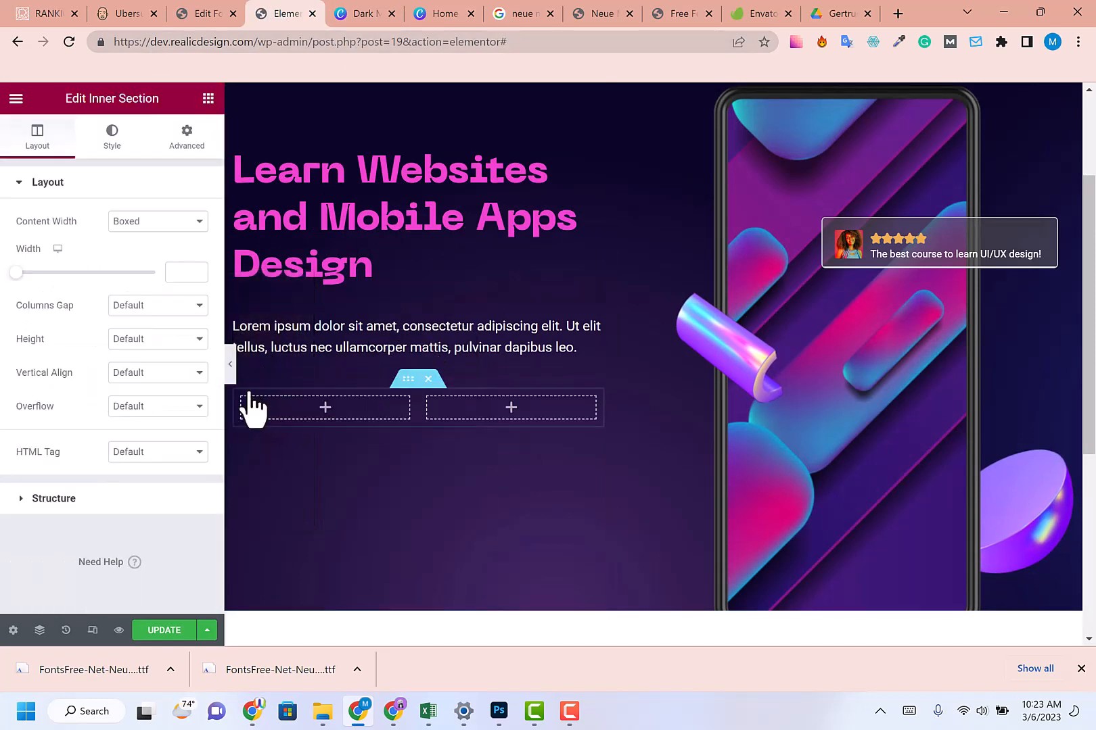
- Duplicate the header's Sign UP button and move one copy into the first column of the new inner section
{"action": "scroll", "coordinate": [934, 159], "scroll_direction": "up", "scroll_amount": 3}
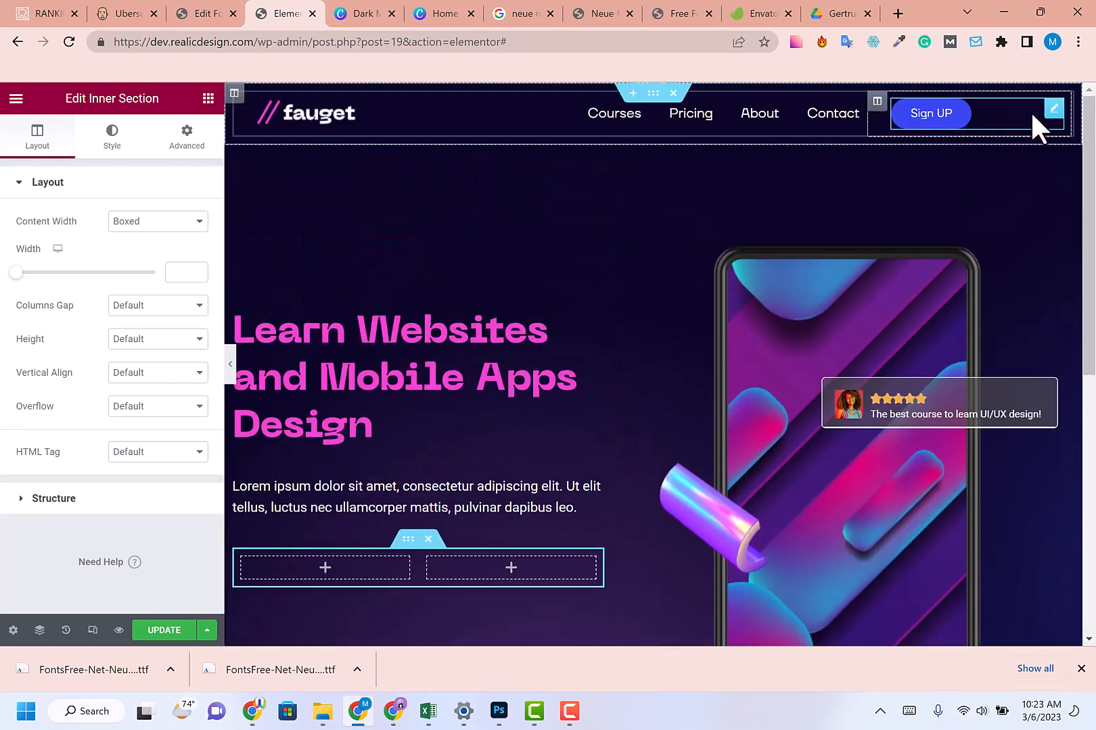
{"action": "left_click", "coordinate": [1050, 110]}
{"action": "right_click", "coordinate": [1050, 112]}
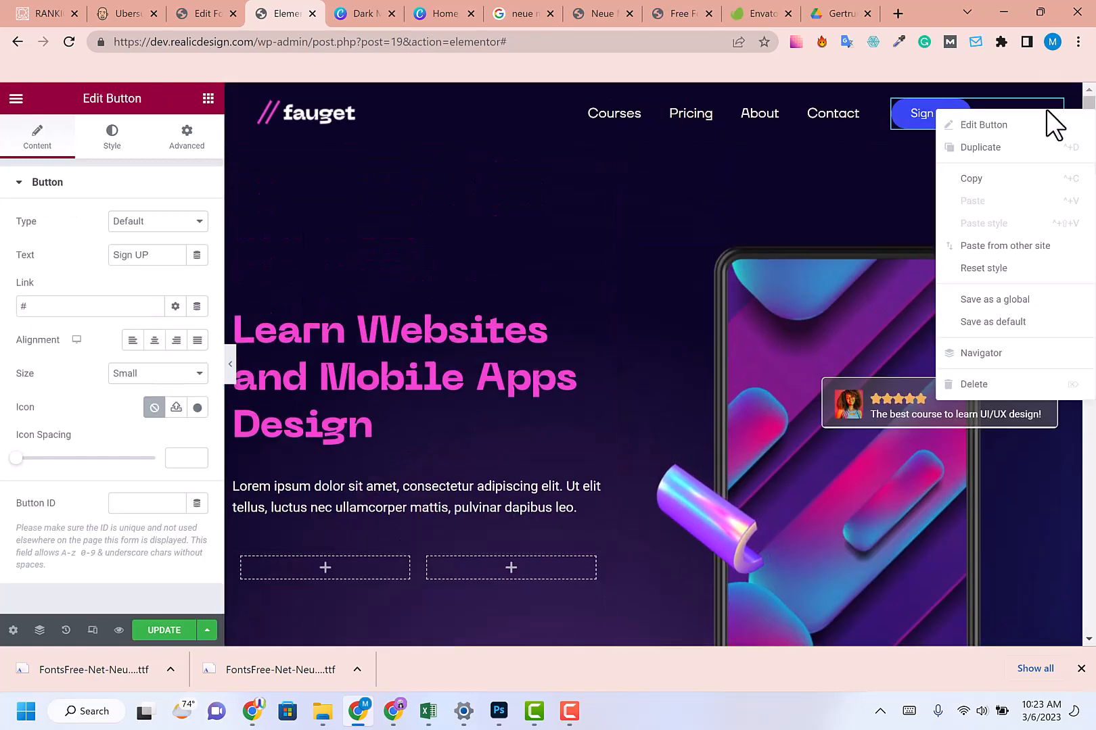
{"action": "left_click", "coordinate": [1023, 148]}
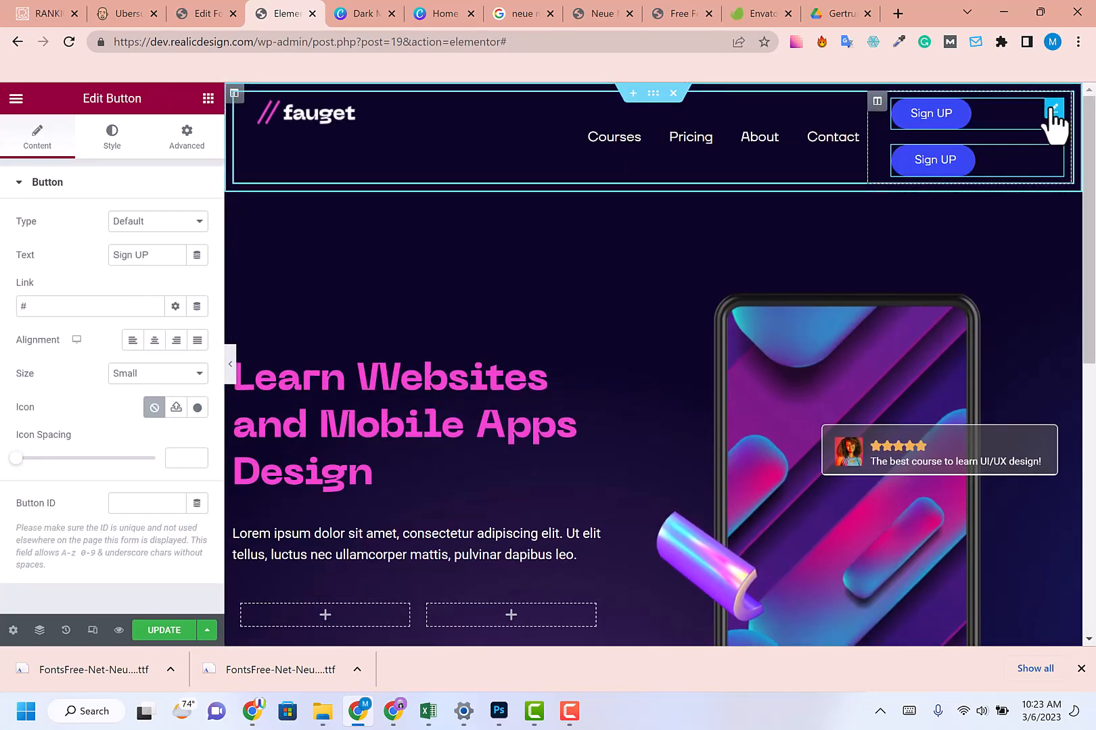
{"action": "left_click_drag", "start_coordinate": [1051, 117], "coordinate": [365, 588]}
- Check the button label in the Canva design and set the hero button's text to "Join For Free"
{"action": "left_click", "coordinate": [363, 9]}
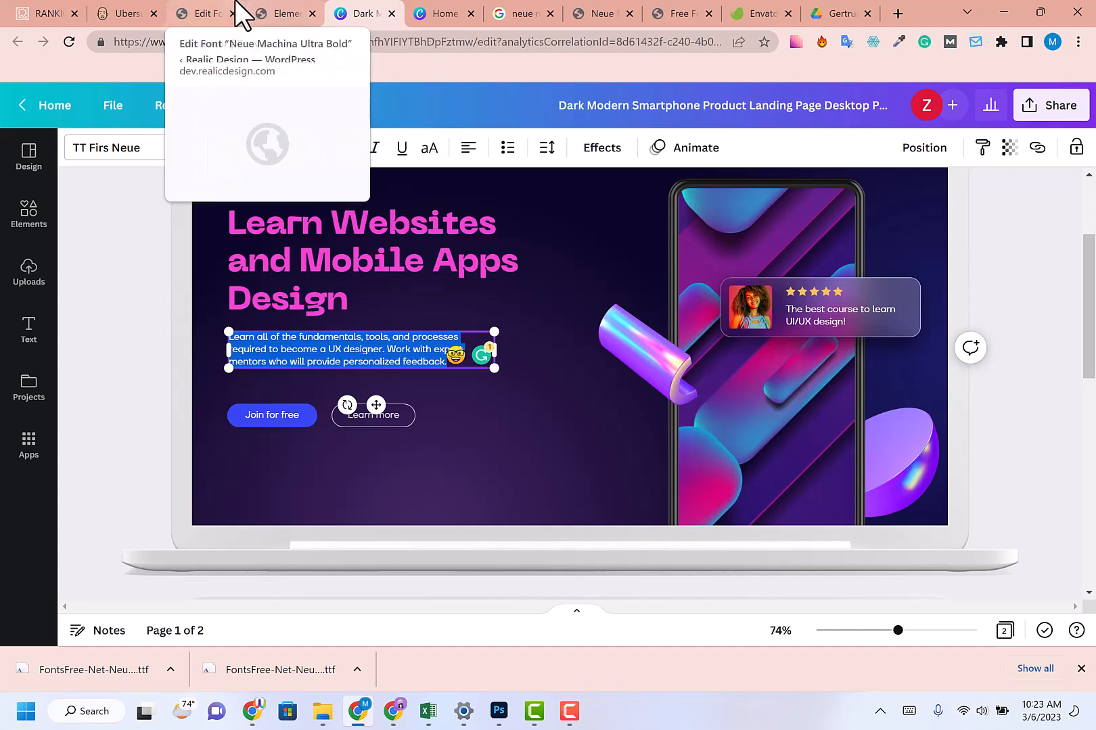
{"action": "left_click", "coordinate": [274, 13]}
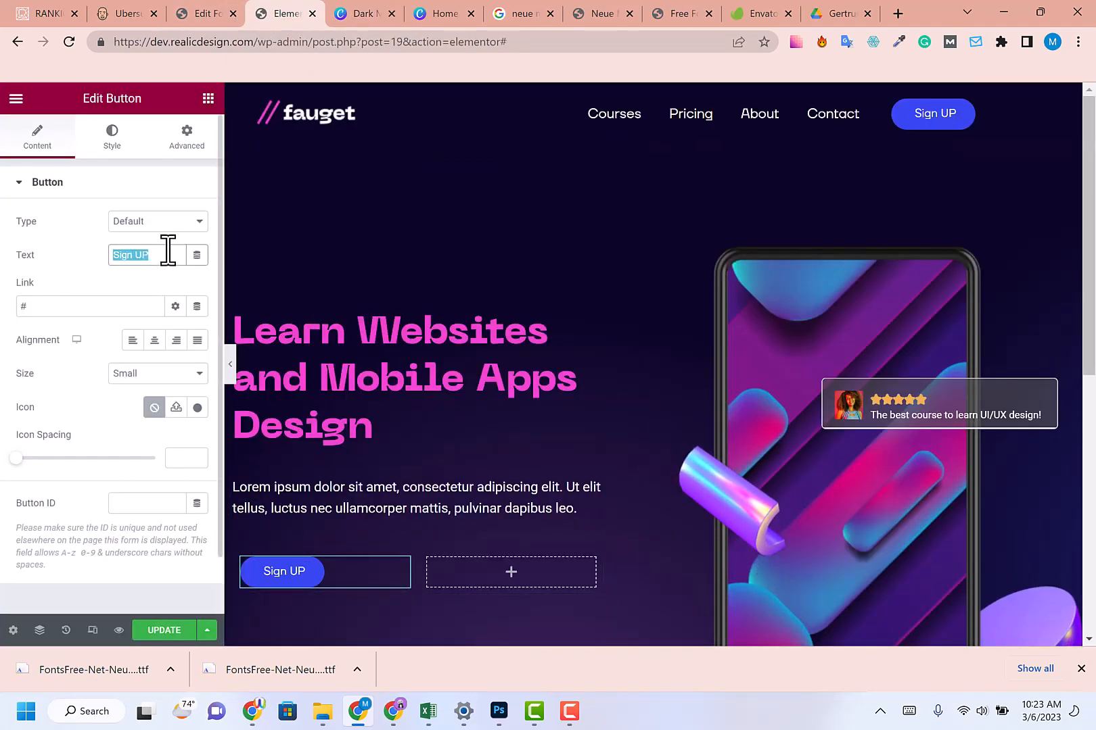
{"action": "type", "text": "Join For Free"}
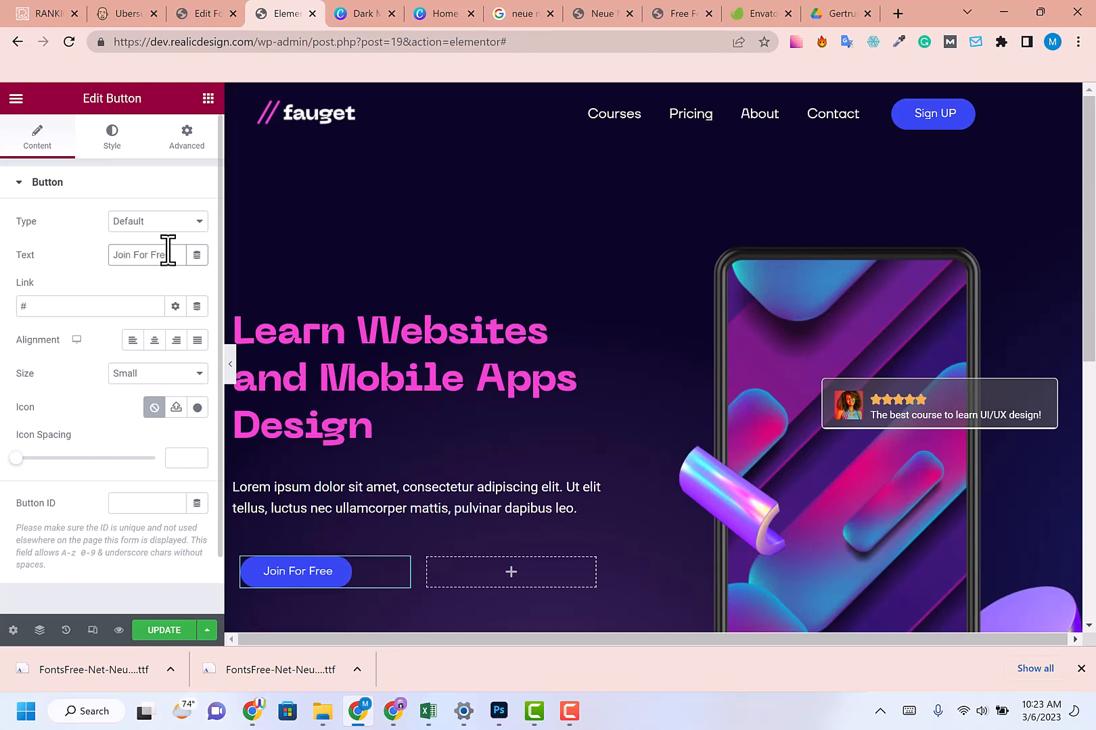
- Duplicate the Join For Free button into the inner section's second column and set the copy's text to "Learn More"
{"action": "left_click", "coordinate": [368, 14]}
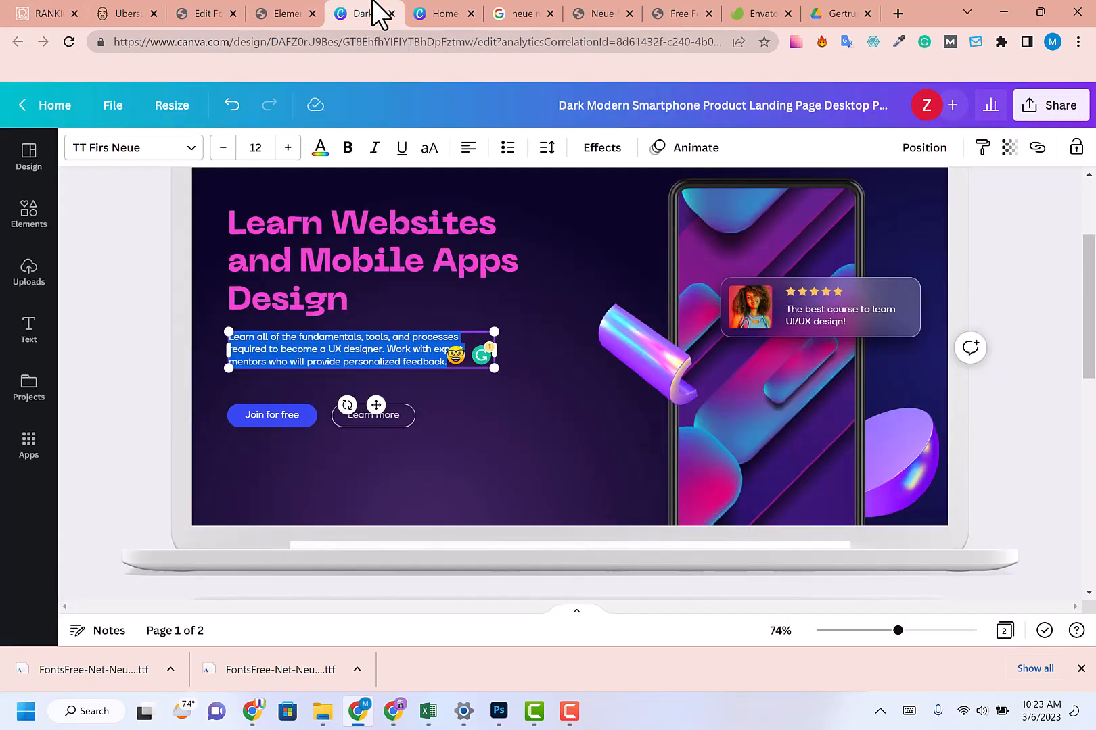
{"action": "left_click", "coordinate": [302, 12]}
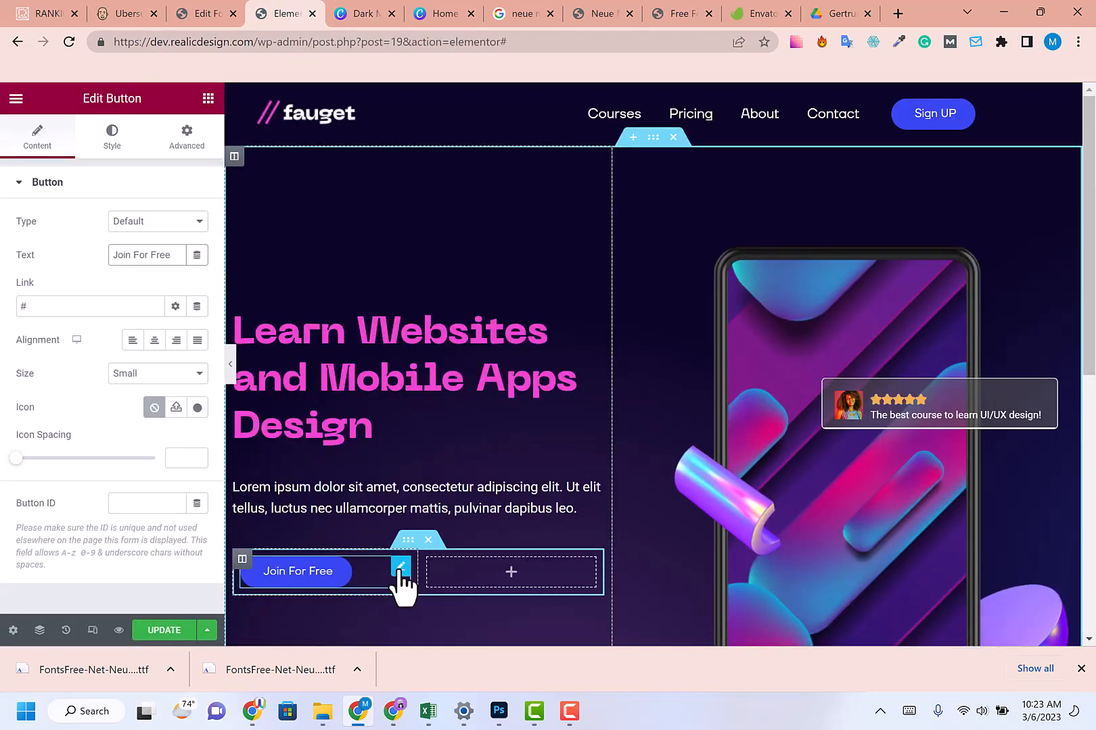
{"action": "right_click", "coordinate": [400, 569]}
{"action": "left_click", "coordinate": [455, 416]}
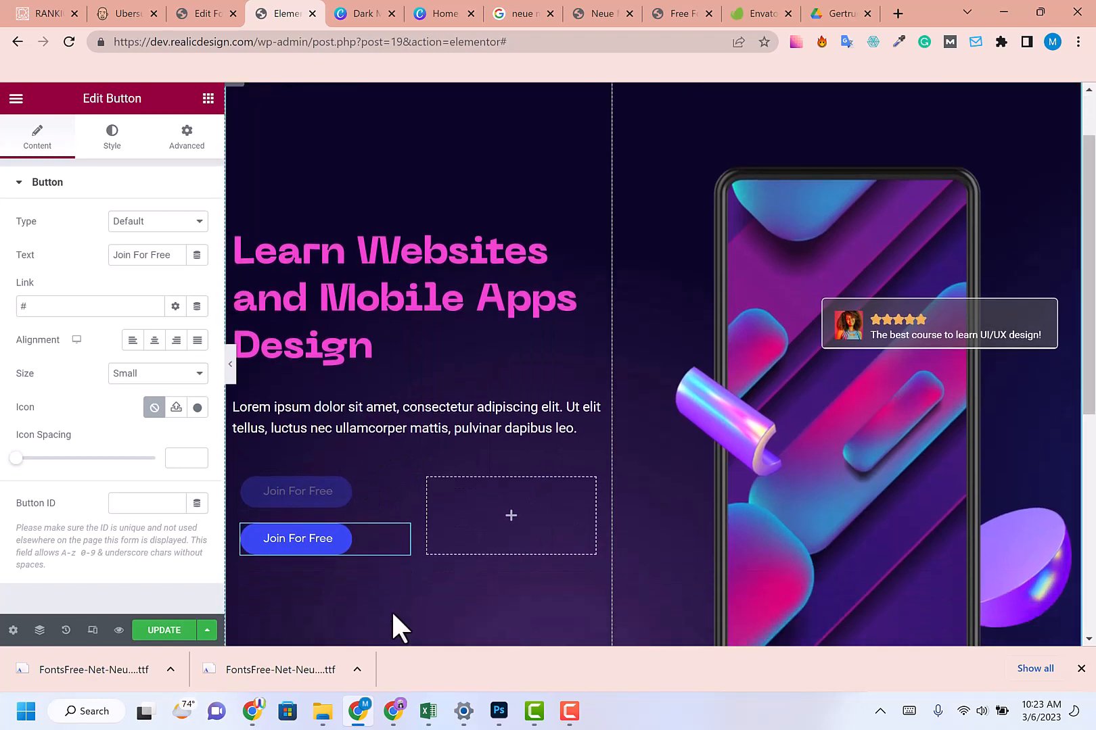
{"action": "left_click_drag", "start_coordinate": [420, 539], "coordinate": [111, 311]}
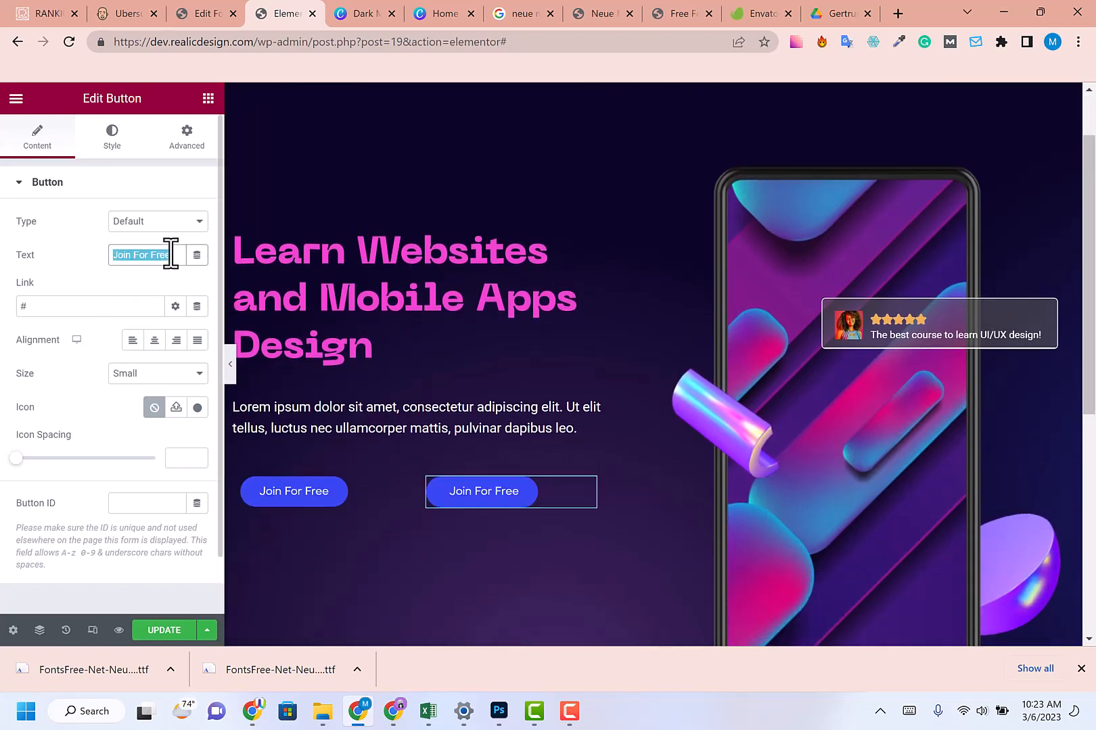
{"action": "type", "text": "Learn More"}
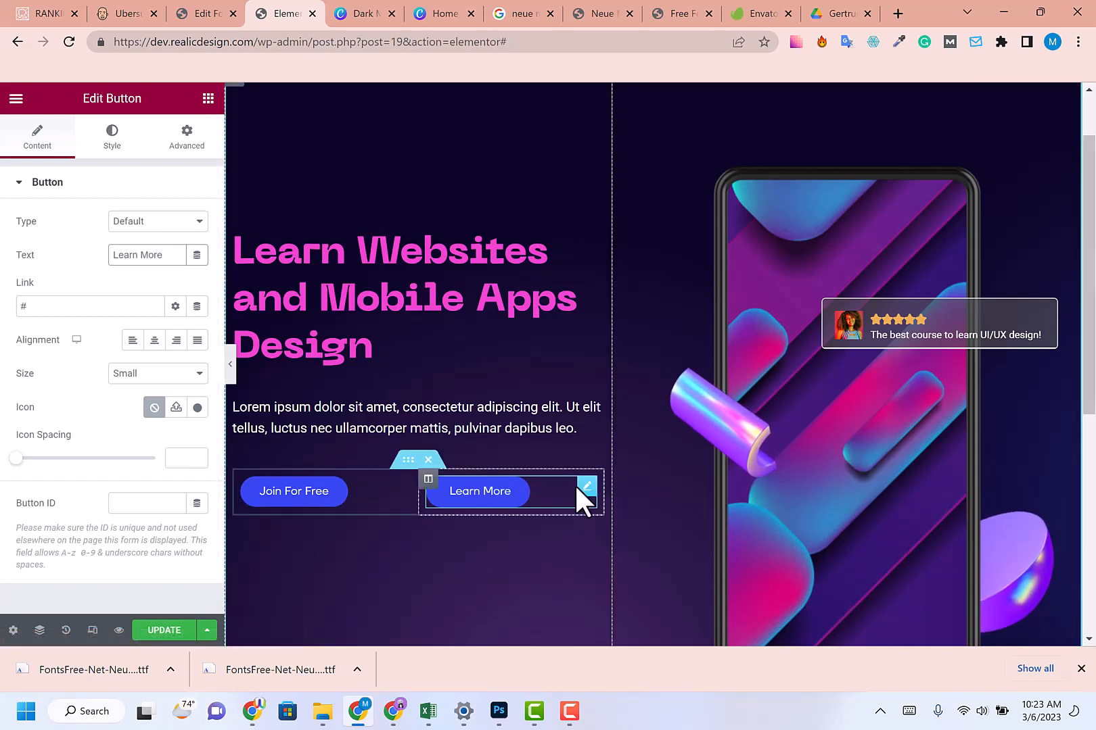
- Make the Learn More button's background fully transparent by reducing its colour opacity to zero (#3848F100)
{"action": "left_click", "coordinate": [108, 134]}
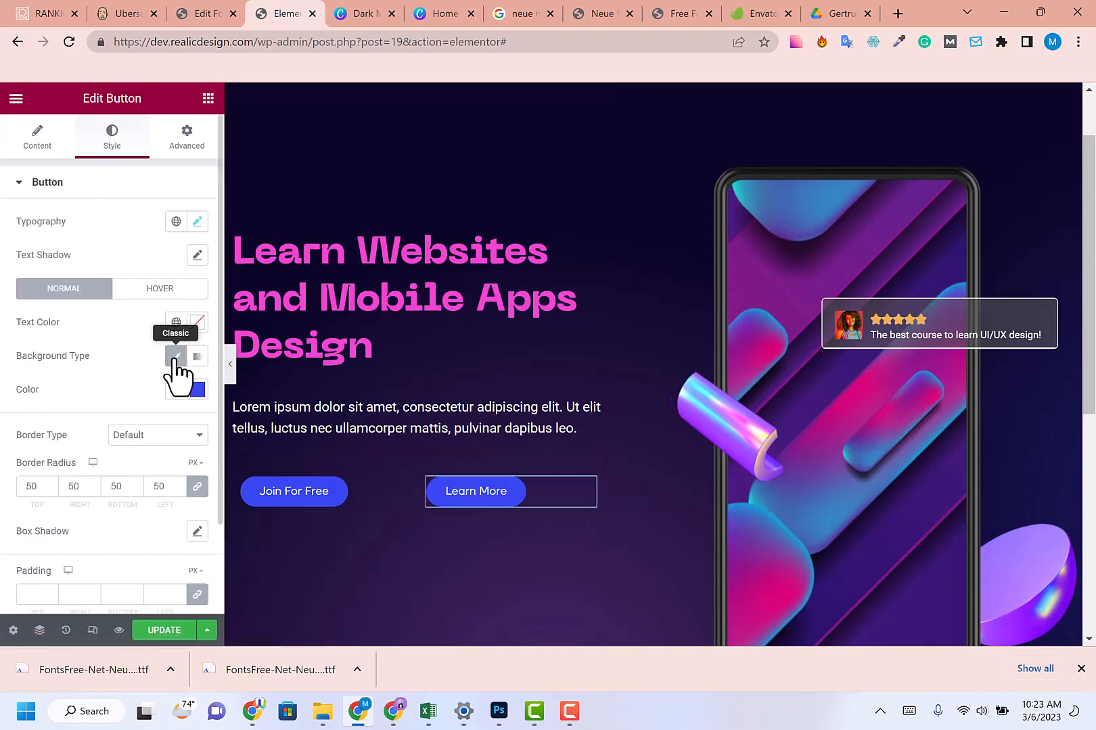
{"action": "left_click", "coordinate": [197, 389]}
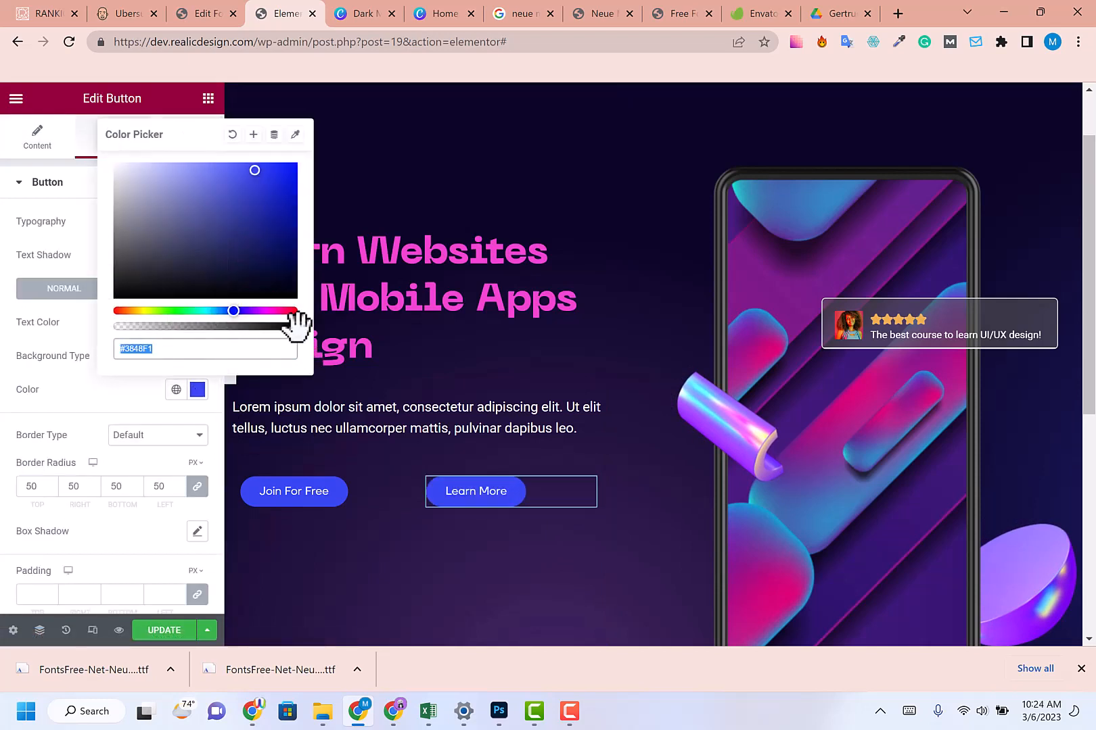
{"action": "left_click_drag", "start_coordinate": [295, 325], "coordinate": [99, 326]}
{"action": "left_click", "coordinate": [123, 391]}
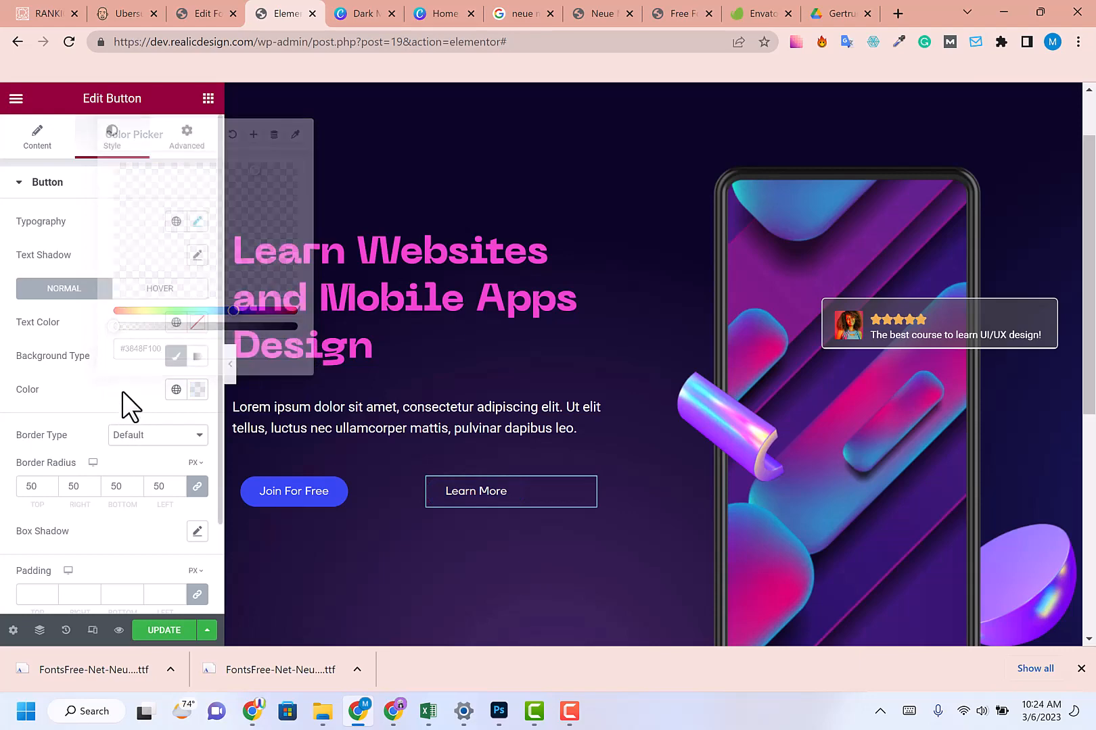
{"action": "scroll", "coordinate": [123, 352], "scroll_direction": "down", "scroll_amount": 2}
{"action": "scroll", "coordinate": [123, 352], "scroll_direction": "up", "scroll_amount": 2}
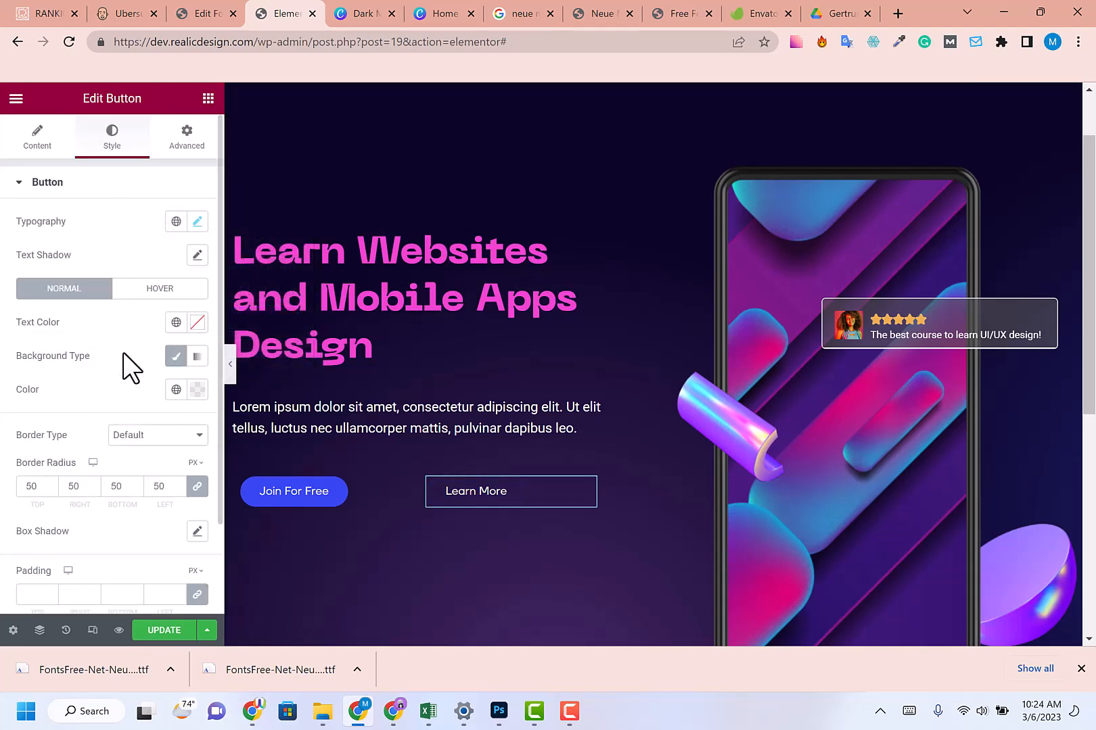
- Give the Learn More button a Solid border with a width of 1 on all sides
{"action": "scroll", "coordinate": [32, 223], "scroll_direction": "down", "scroll_amount": 2}
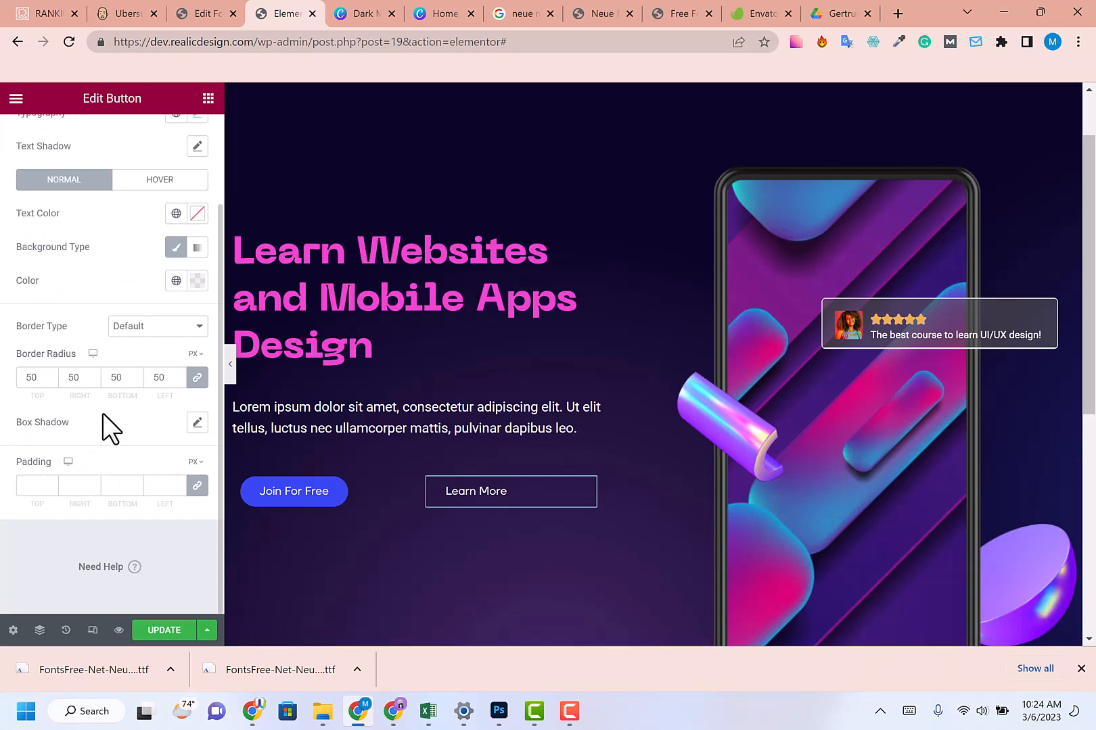
{"action": "left_click", "coordinate": [127, 328]}
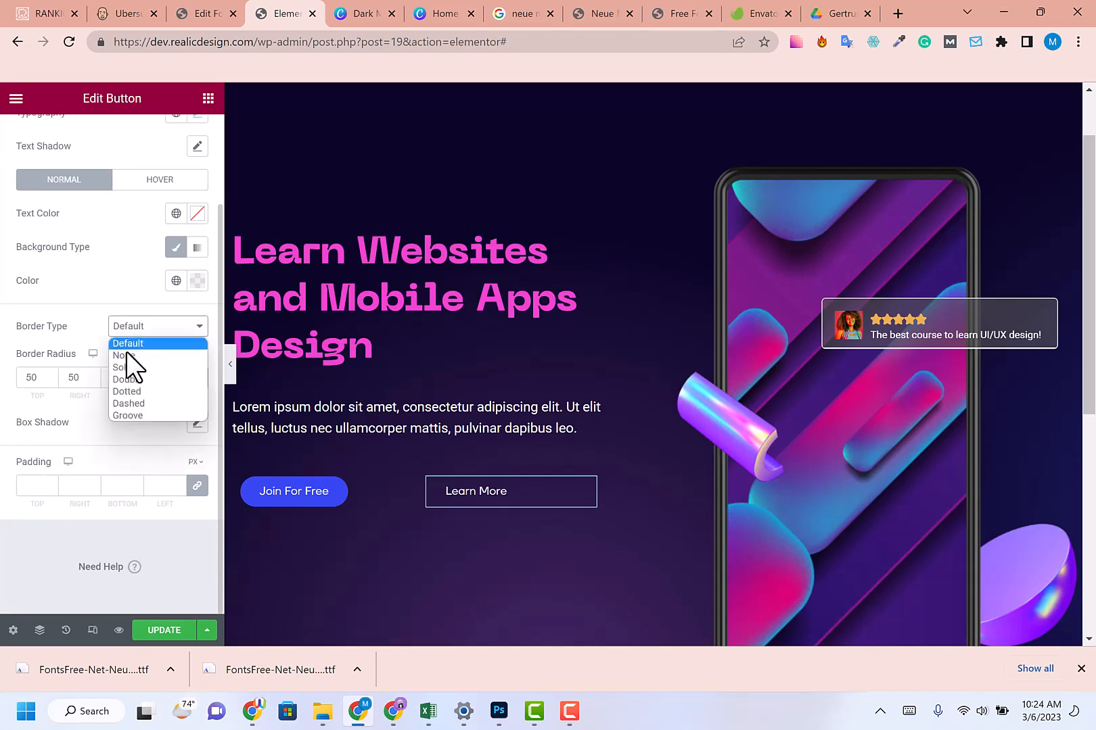
{"action": "left_click", "coordinate": [126, 354]}
{"action": "left_click", "coordinate": [131, 330]}
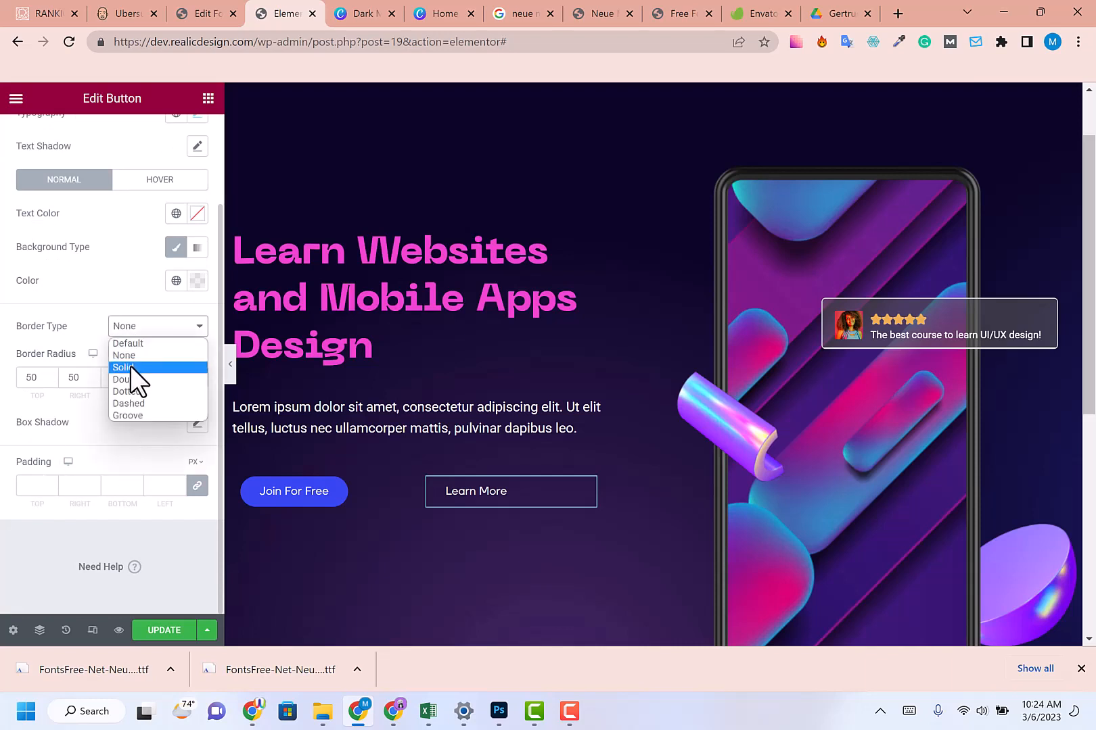
{"action": "left_click", "coordinate": [130, 367]}
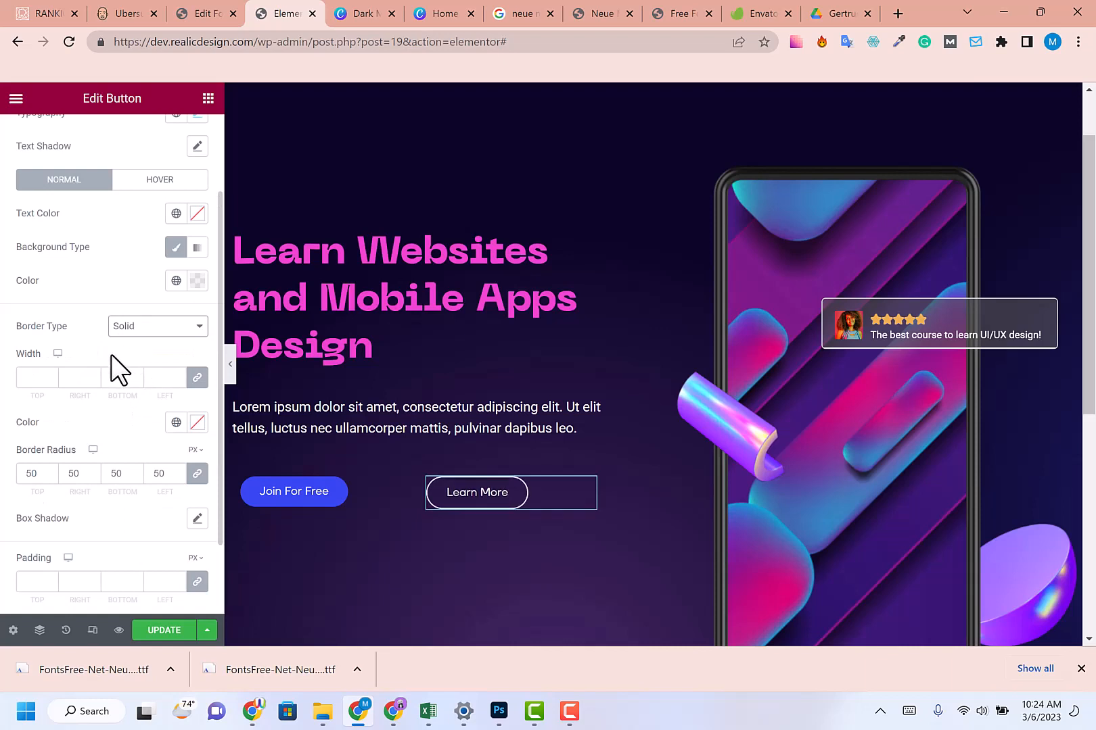
{"action": "left_click", "coordinate": [32, 377]}
{"action": "type", "text": "2"}
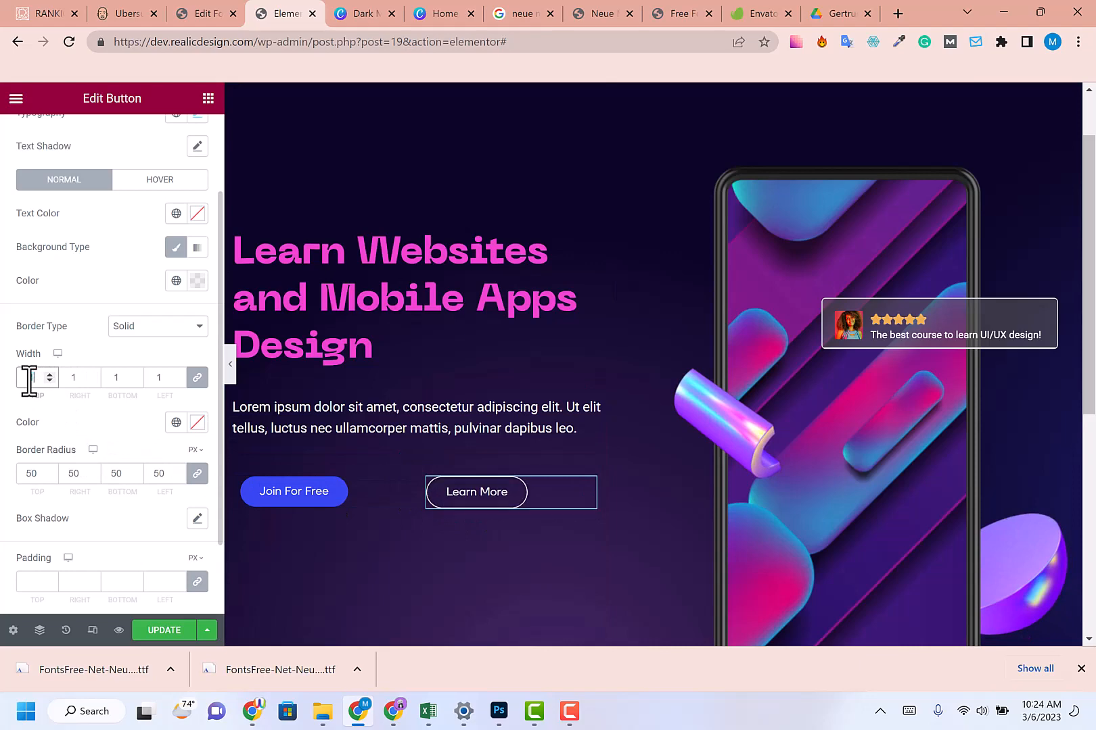
- Compare the button pair with the Canva design and right-align the Join For Free button in its column
{"action": "left_click", "coordinate": [380, 14]}
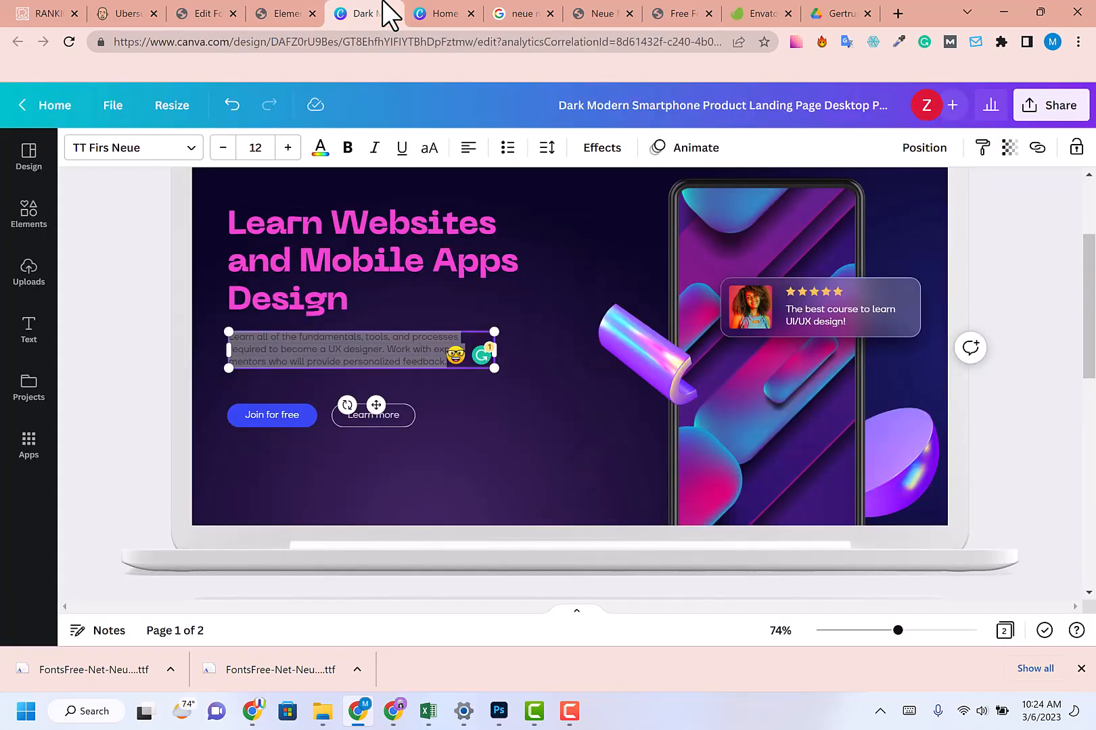
{"action": "left_click", "coordinate": [259, 12]}
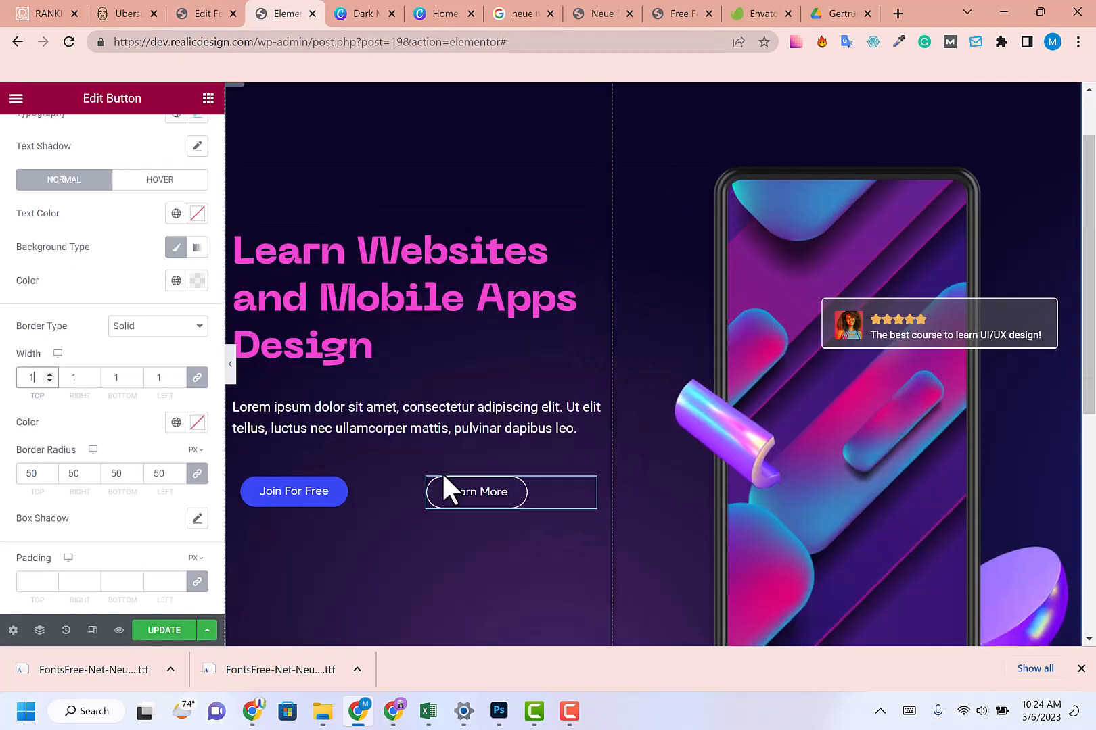
{"action": "left_click", "coordinate": [368, 8]}
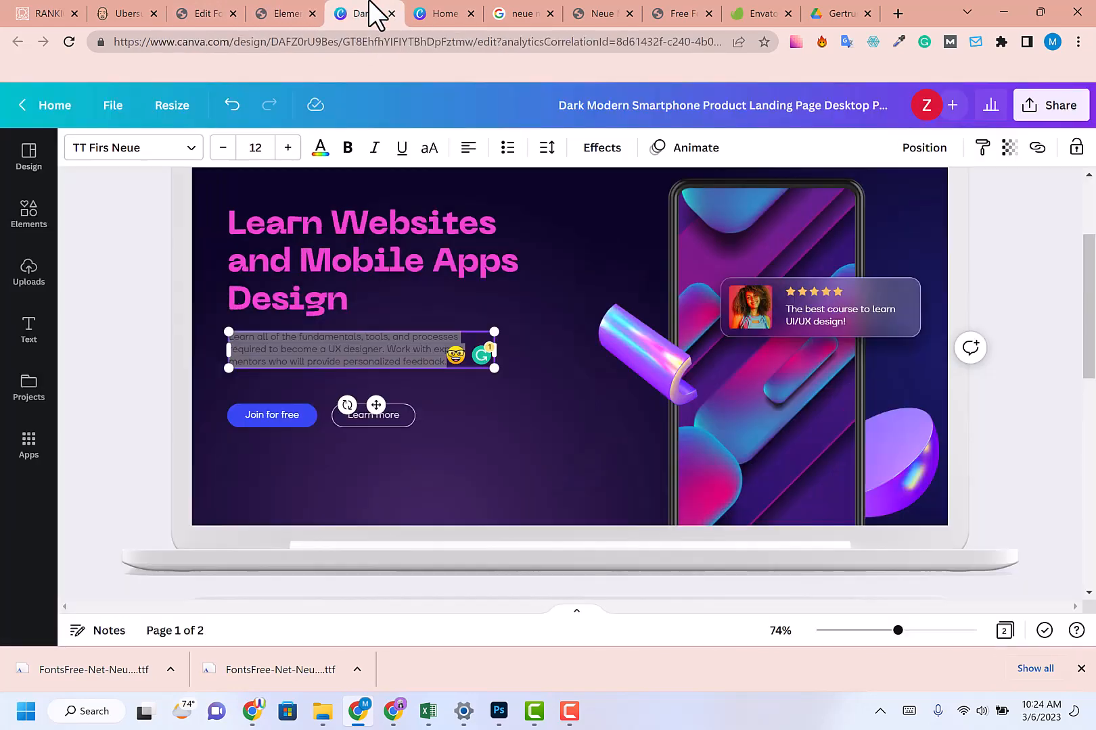
{"action": "left_click", "coordinate": [254, 12]}
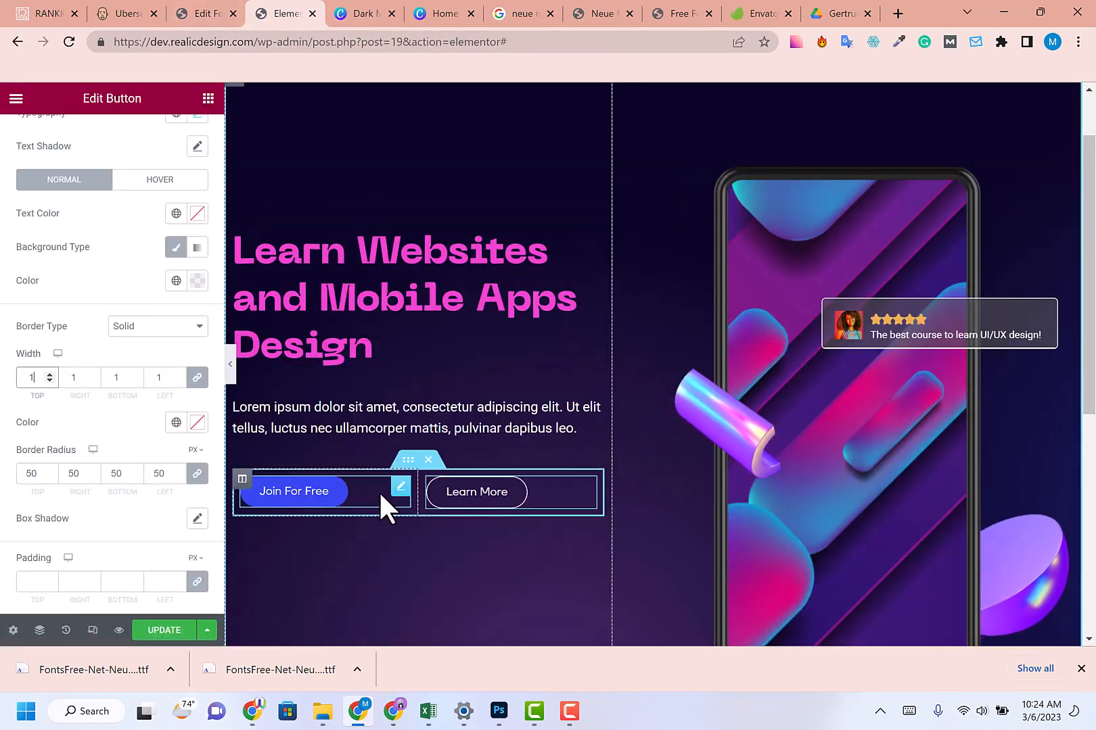
{"action": "left_click", "coordinate": [400, 490]}
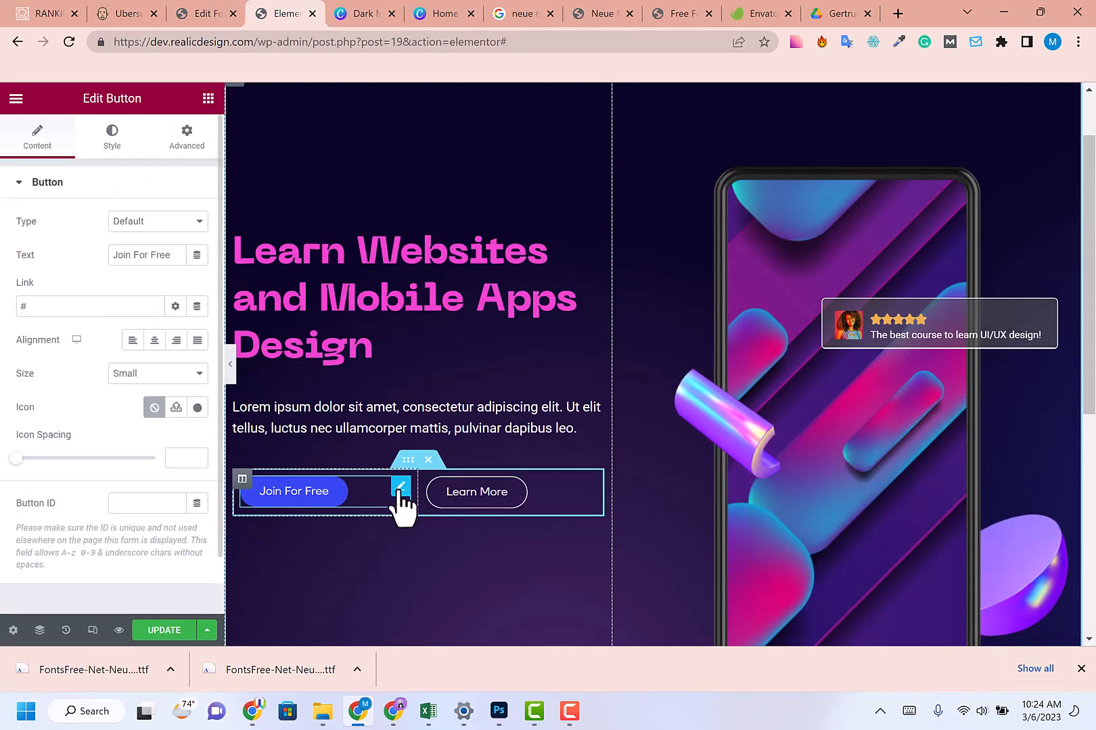
{"action": "left_click", "coordinate": [175, 340]}
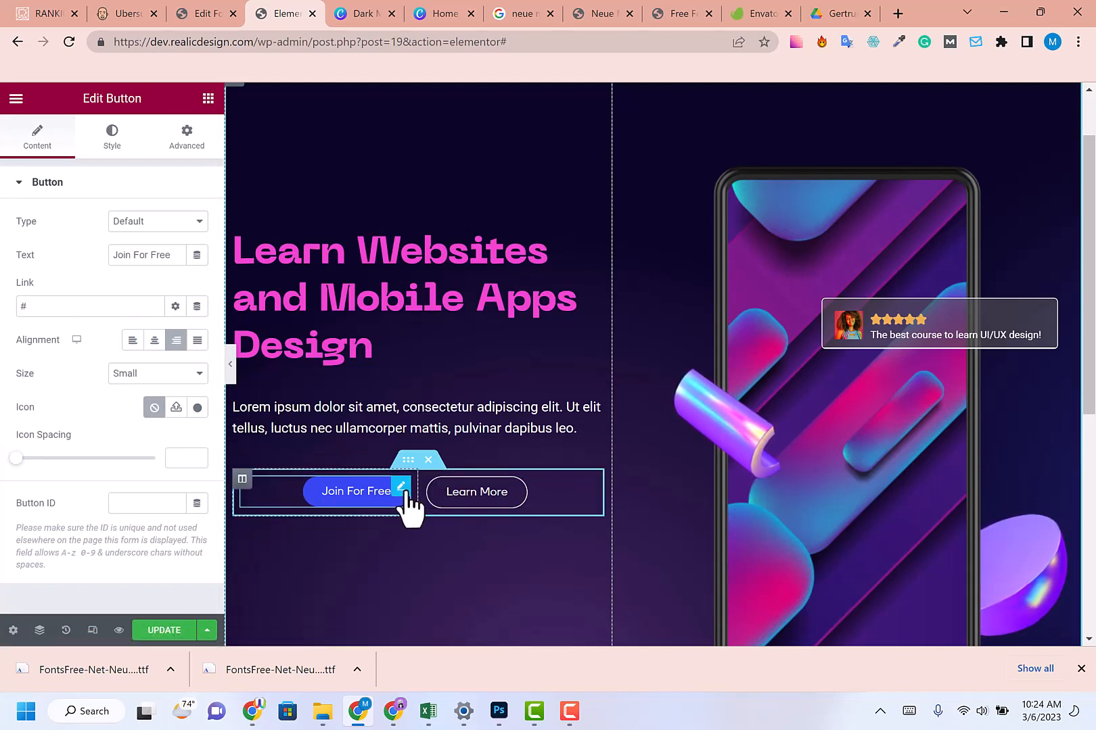
- Unlink the Join For Free button's margins, set its right margin to 20 px, and update the page
{"action": "left_click", "coordinate": [180, 150]}
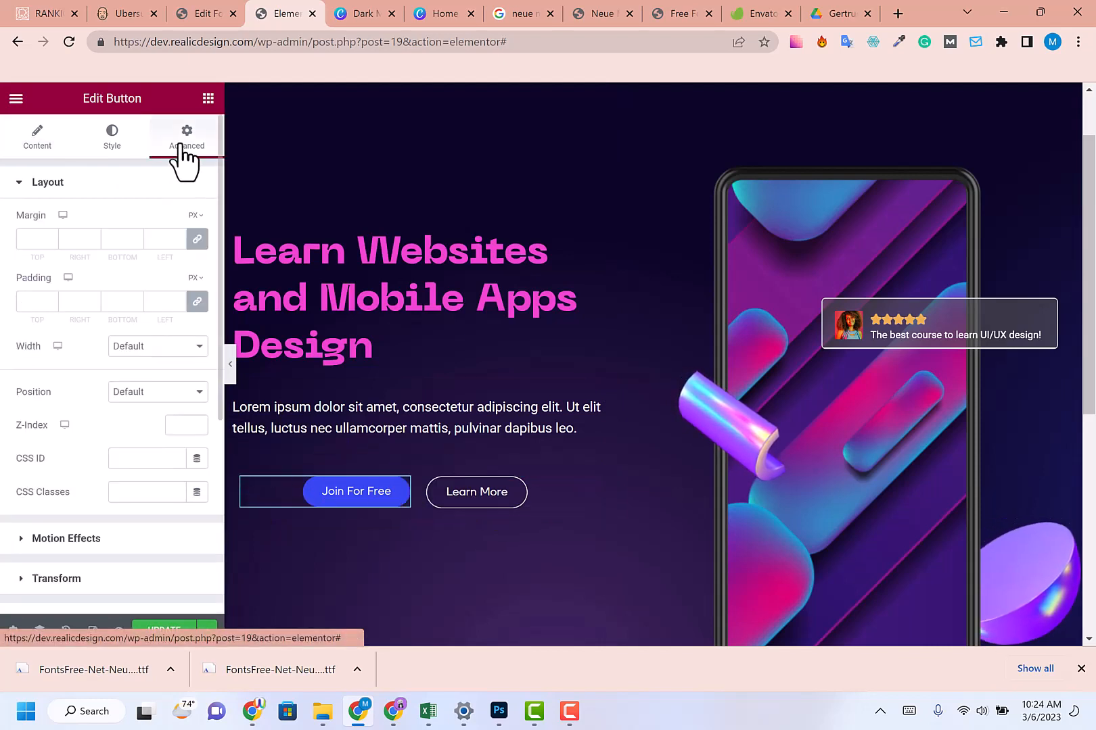
{"action": "left_click", "coordinate": [196, 238]}
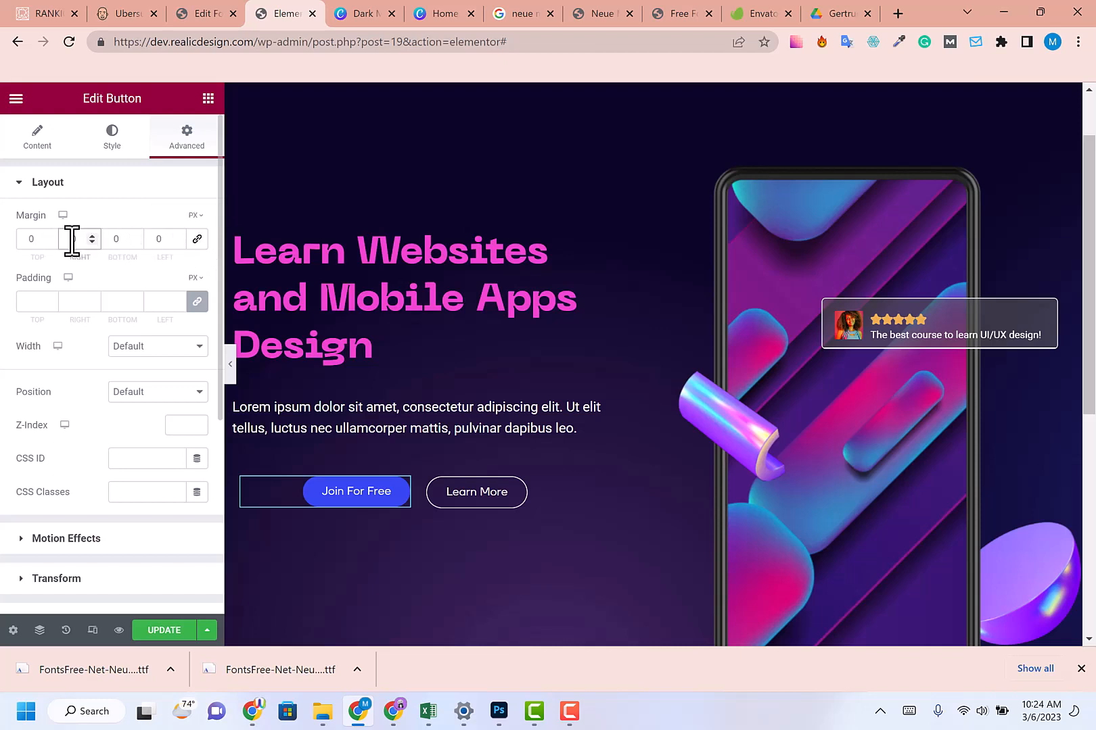
{"action": "type", "text": "20"}
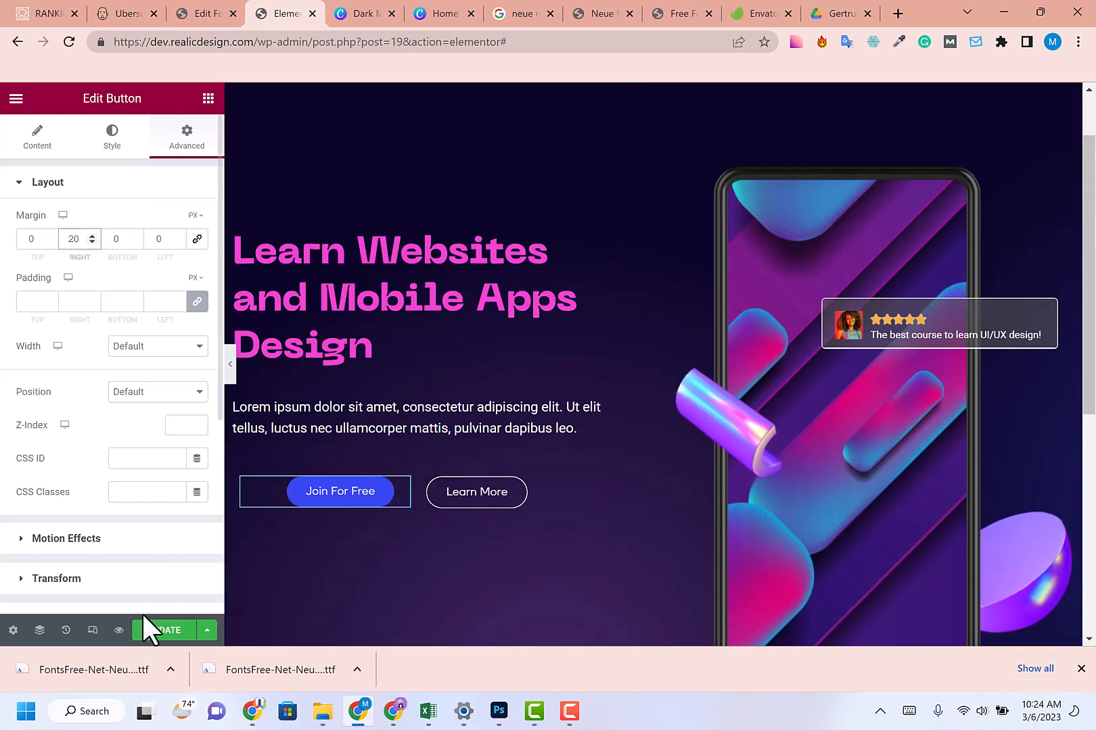
{"action": "left_click", "coordinate": [149, 638]}
{"action": "scroll", "coordinate": [489, 479], "scroll_direction": "down", "scroll_amount": 3}
{"action": "scroll", "coordinate": [490, 480], "scroll_direction": "up", "scroll_amount": 4}
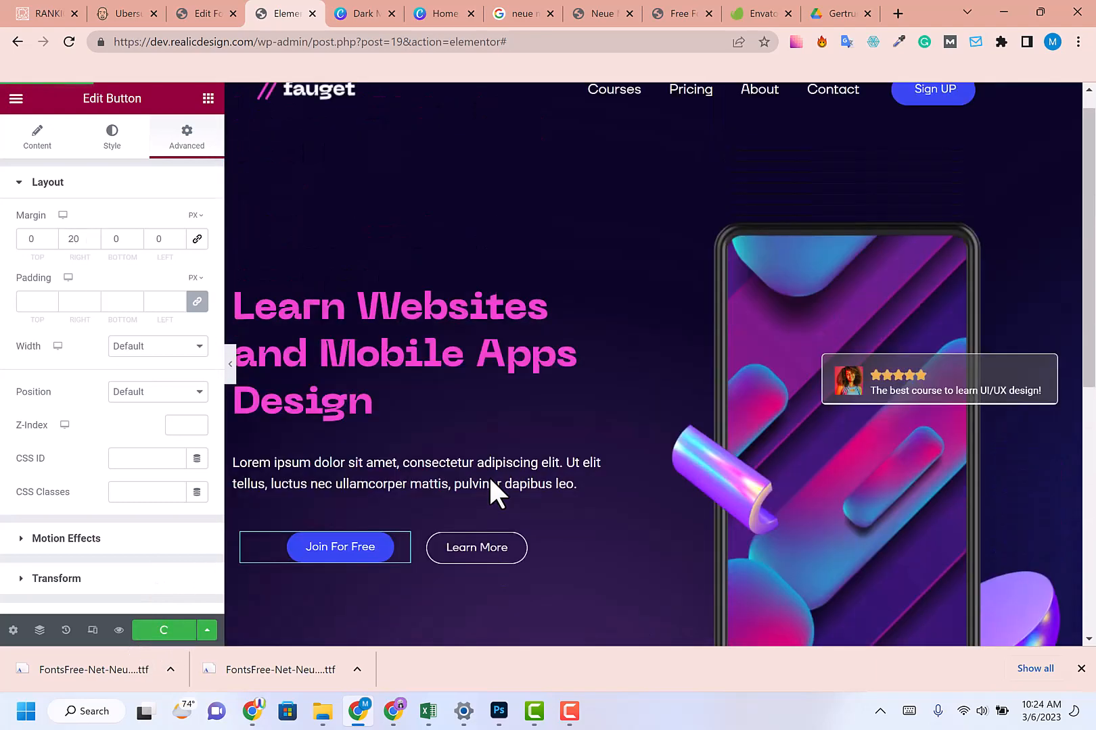
- Open the page preview and examine how the hero background, buttons, phone and floating icons look on the front end
{"action": "left_click", "coordinate": [365, 14]}
{"action": "left_click", "coordinate": [408, 10]}
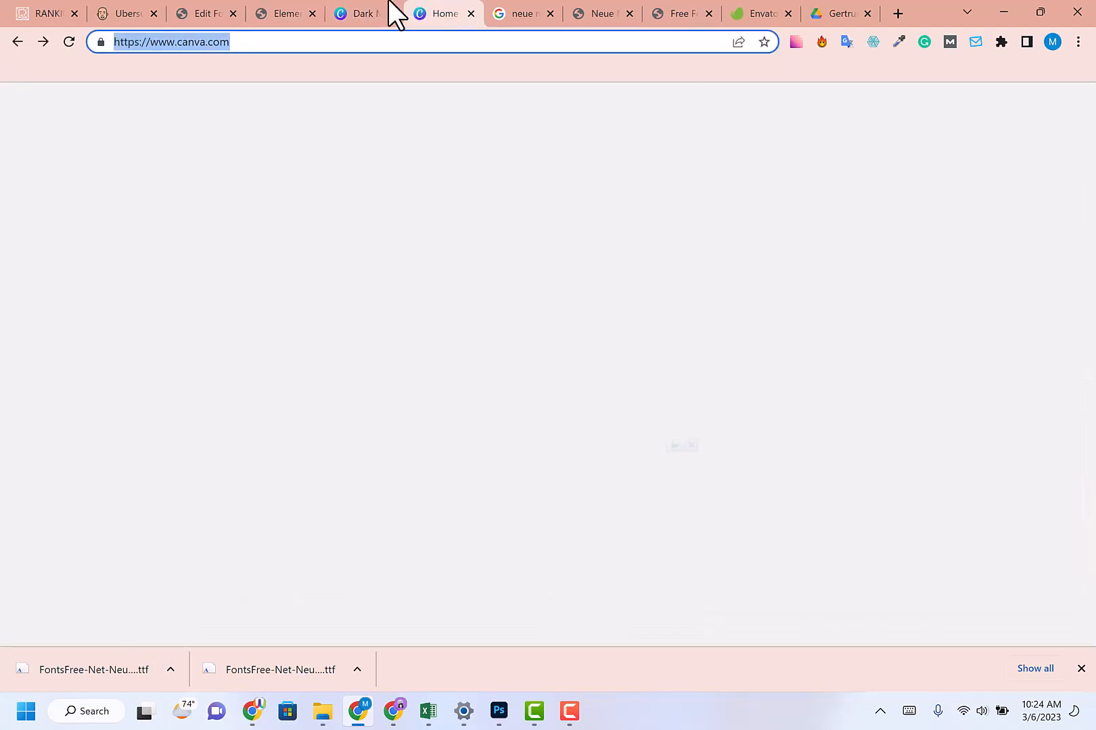
{"action": "left_click", "coordinate": [308, 9]}
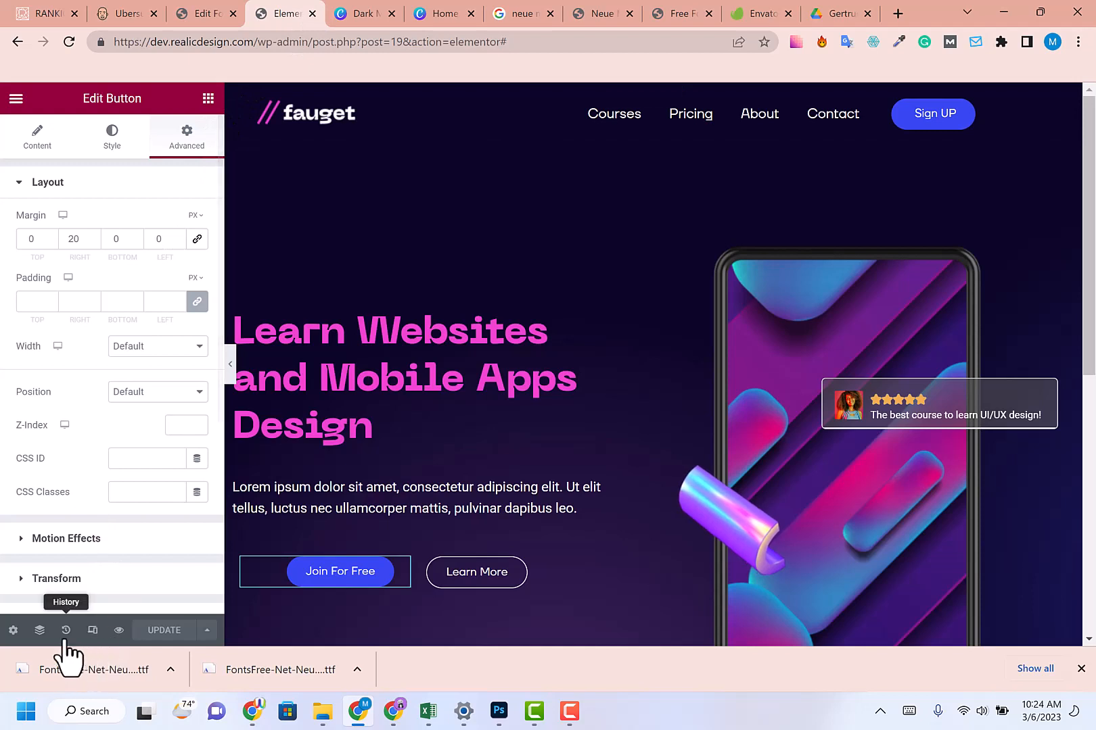
{"action": "left_click", "coordinate": [118, 631]}
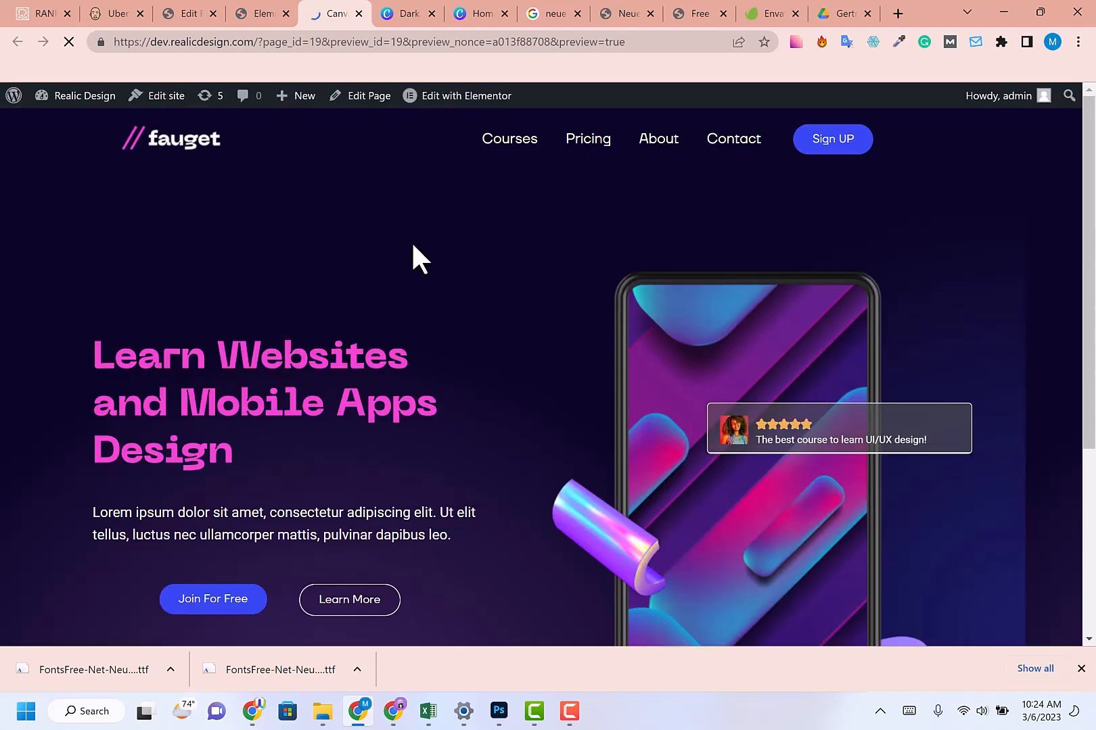
{"action": "left_click_drag", "start_coordinate": [1091, 127], "coordinate": [1089, 278]}
{"action": "scroll", "coordinate": [1061, 333], "scroll_direction": "up", "scroll_amount": 1}
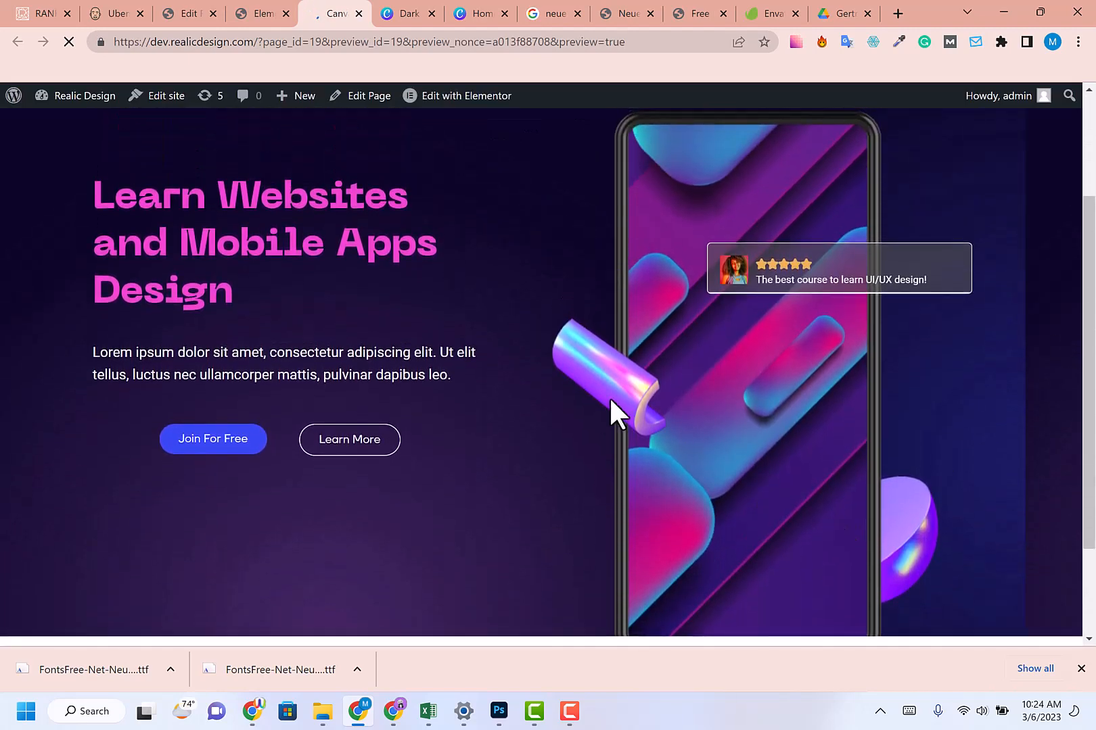
{"action": "scroll", "coordinate": [824, 379], "scroll_direction": "up", "scroll_amount": 2}
{"action": "scroll", "coordinate": [929, 315], "scroll_direction": "down", "scroll_amount": 2}
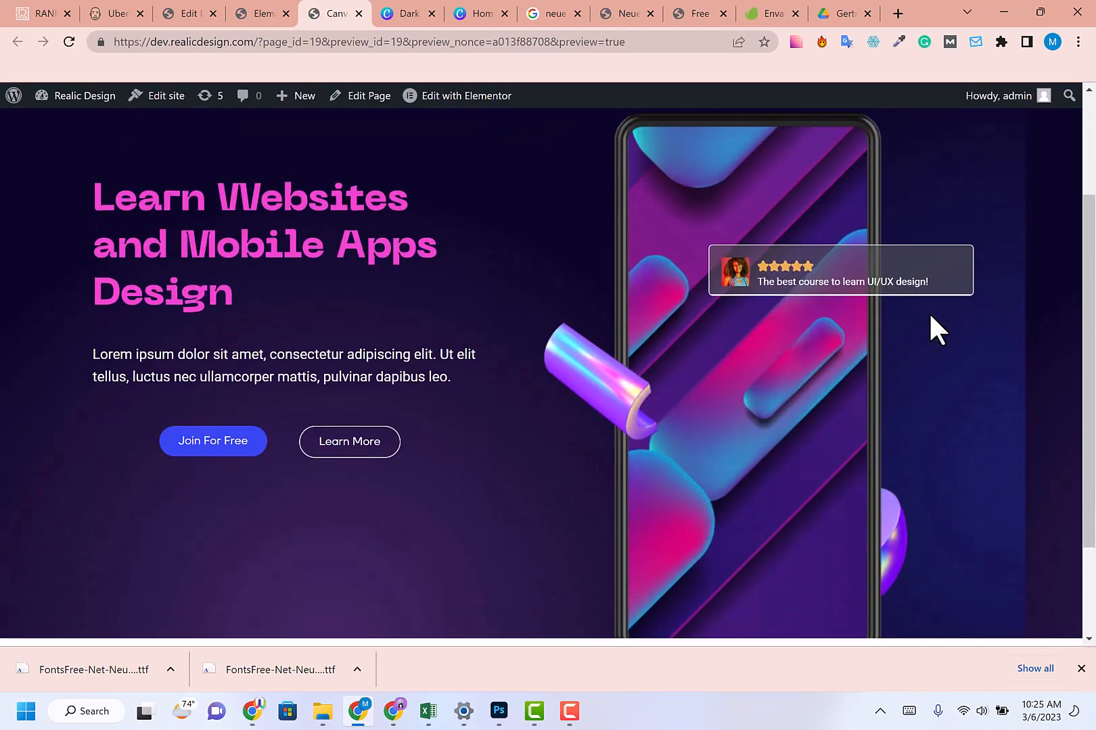
{"action": "scroll", "coordinate": [929, 316], "scroll_direction": "up", "scroll_amount": 2}
{"action": "scroll", "coordinate": [885, 482], "scroll_direction": "down", "scroll_amount": 3}
{"action": "scroll", "coordinate": [961, 320], "scroll_direction": "up", "scroll_amount": 2}
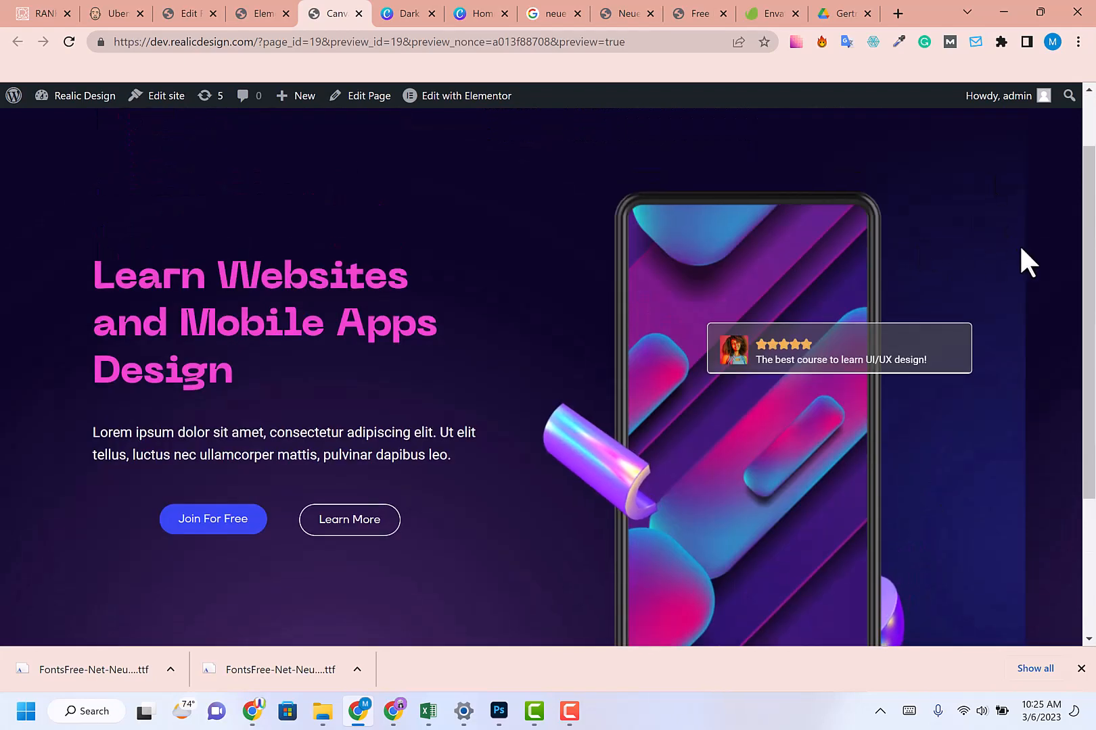
- Back in the Elementor editor, set the hero section's background image display size to Cover and update the page
{"action": "left_click", "coordinate": [169, 12]}
{"action": "left_click", "coordinate": [247, 13]}
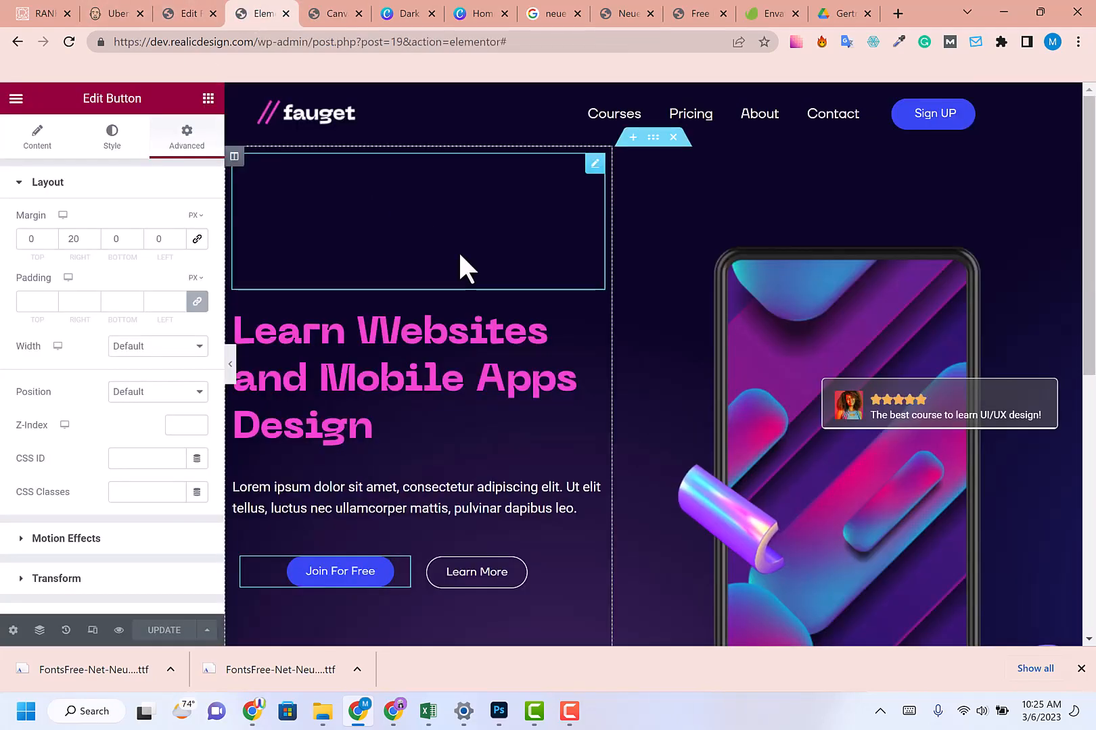
{"action": "left_click", "coordinate": [648, 138]}
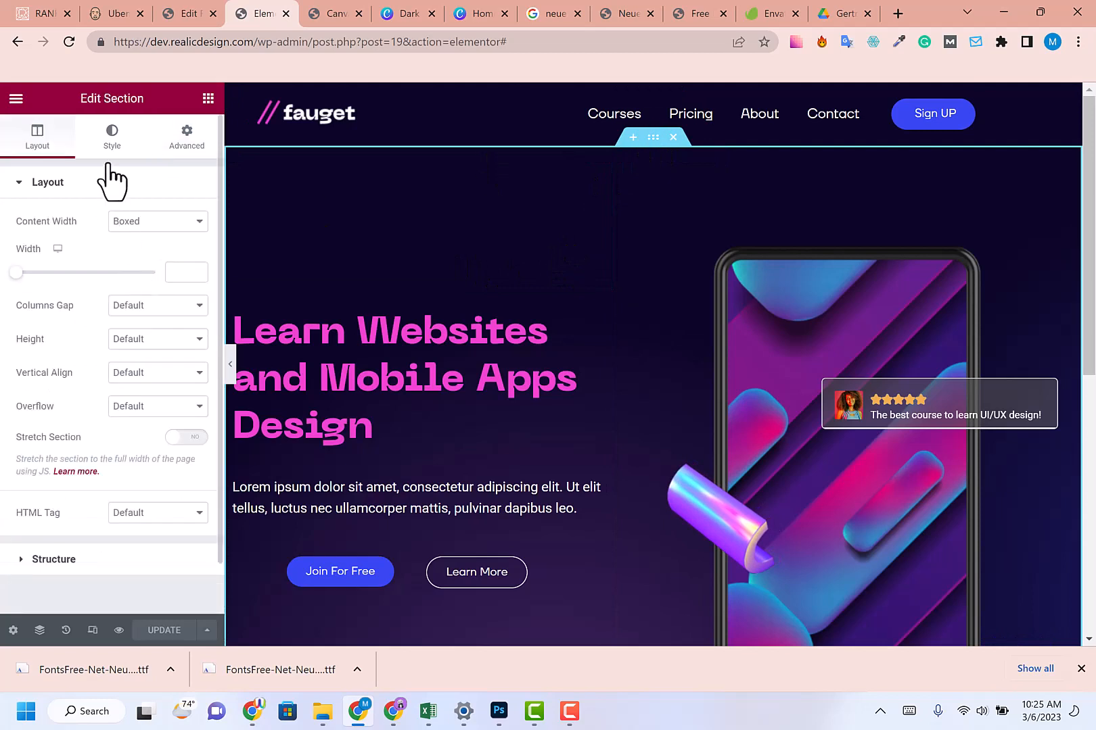
{"action": "left_click", "coordinate": [114, 136]}
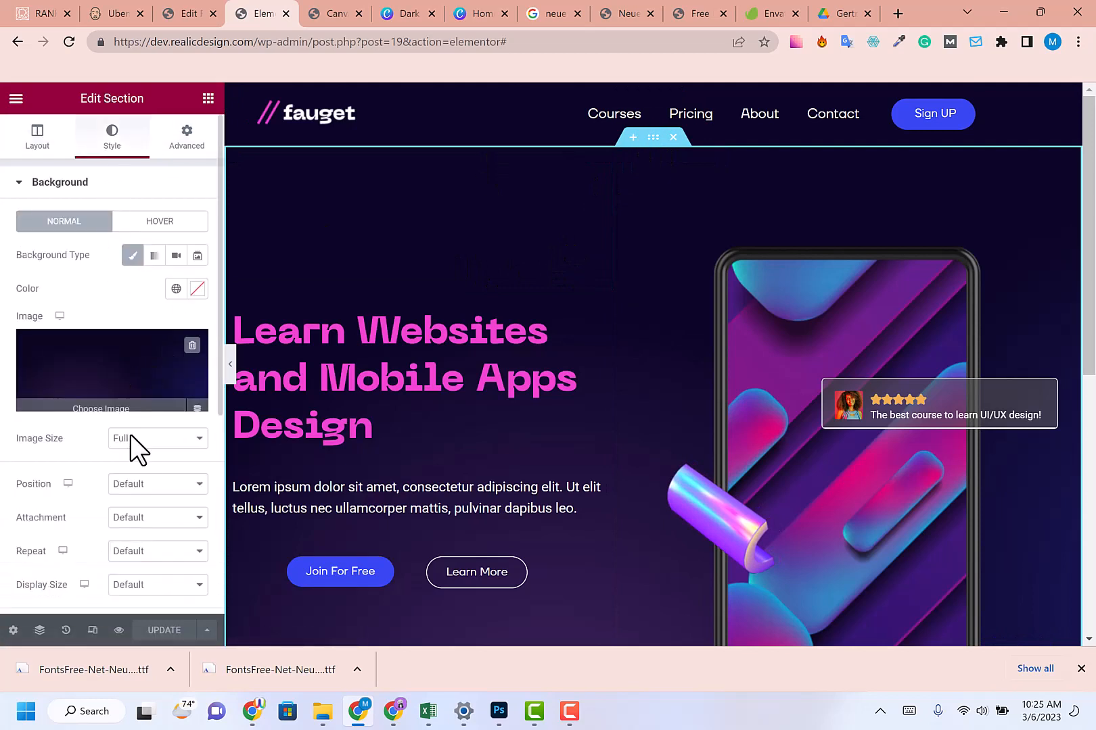
{"action": "left_click", "coordinate": [125, 485]}
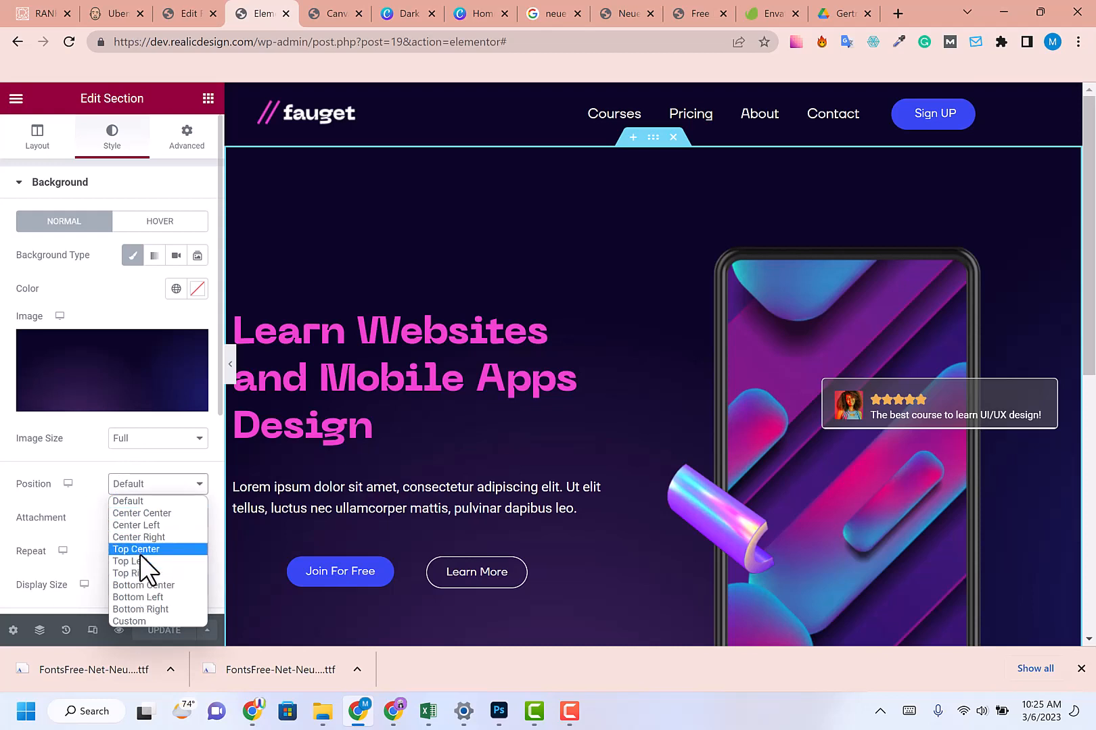
{"action": "left_click", "coordinate": [84, 532]}
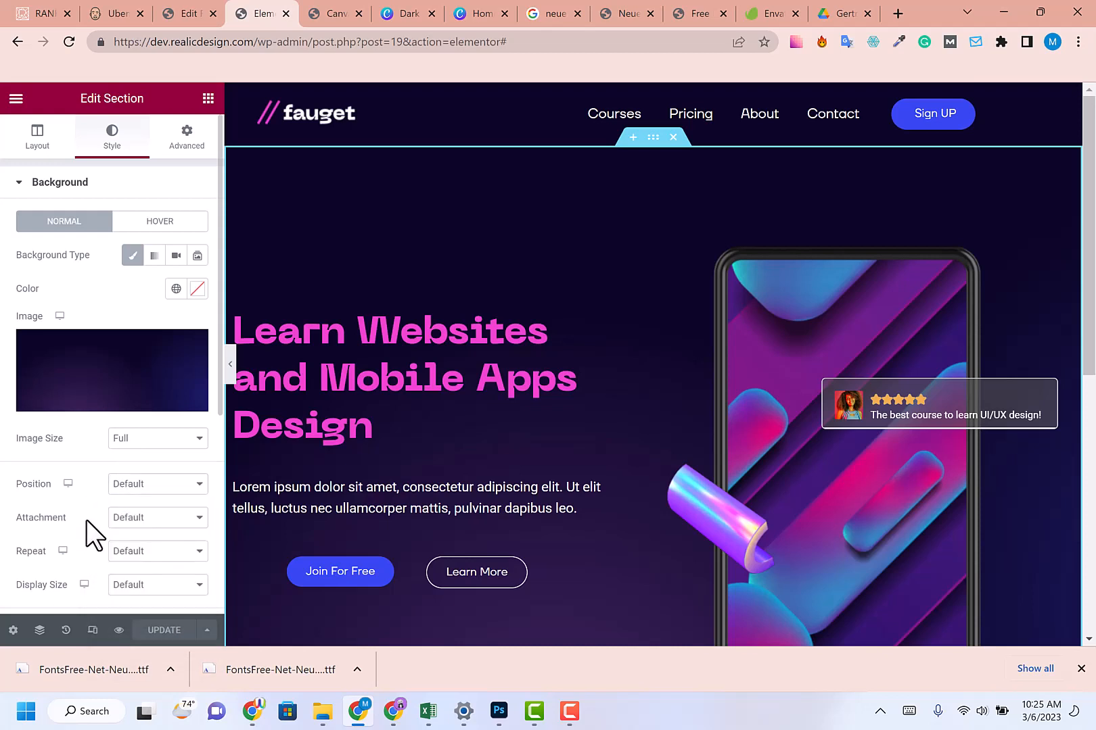
{"action": "left_click", "coordinate": [153, 513]}
{"action": "left_click", "coordinate": [98, 521]}
{"action": "left_click", "coordinate": [145, 553]}
{"action": "left_click", "coordinate": [142, 564]}
{"action": "scroll", "coordinate": [135, 575], "scroll_direction": "down", "scroll_amount": 2}
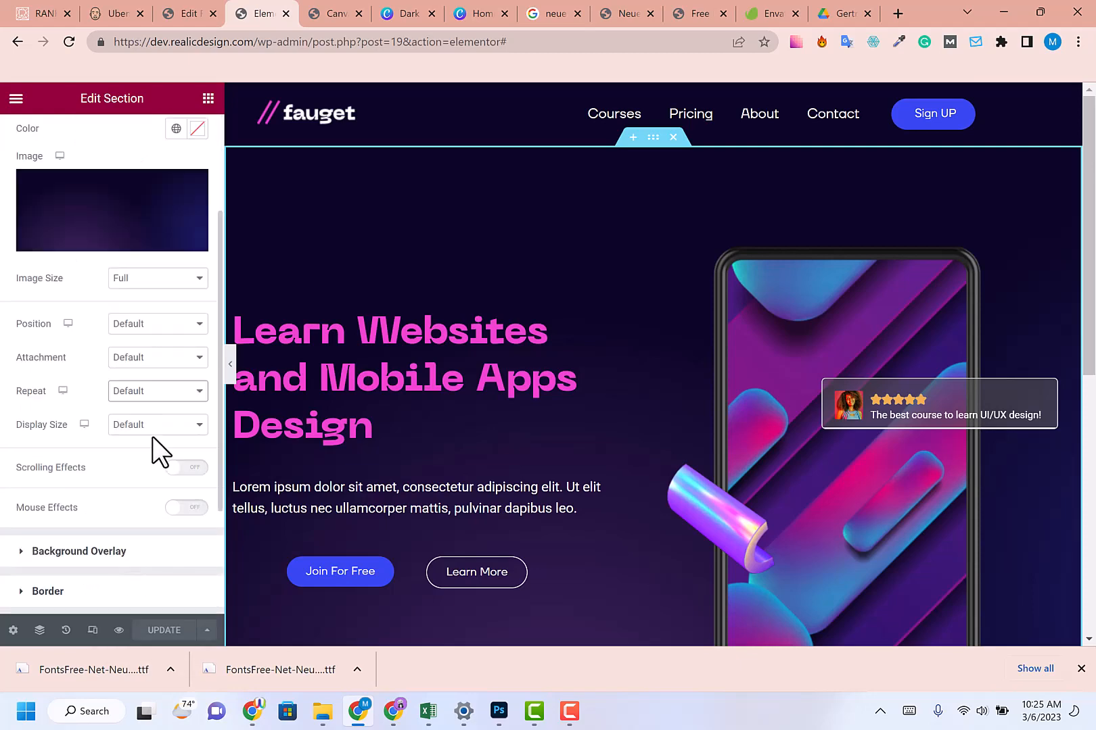
{"action": "left_click", "coordinate": [152, 426]}
{"action": "left_click", "coordinate": [139, 468]}
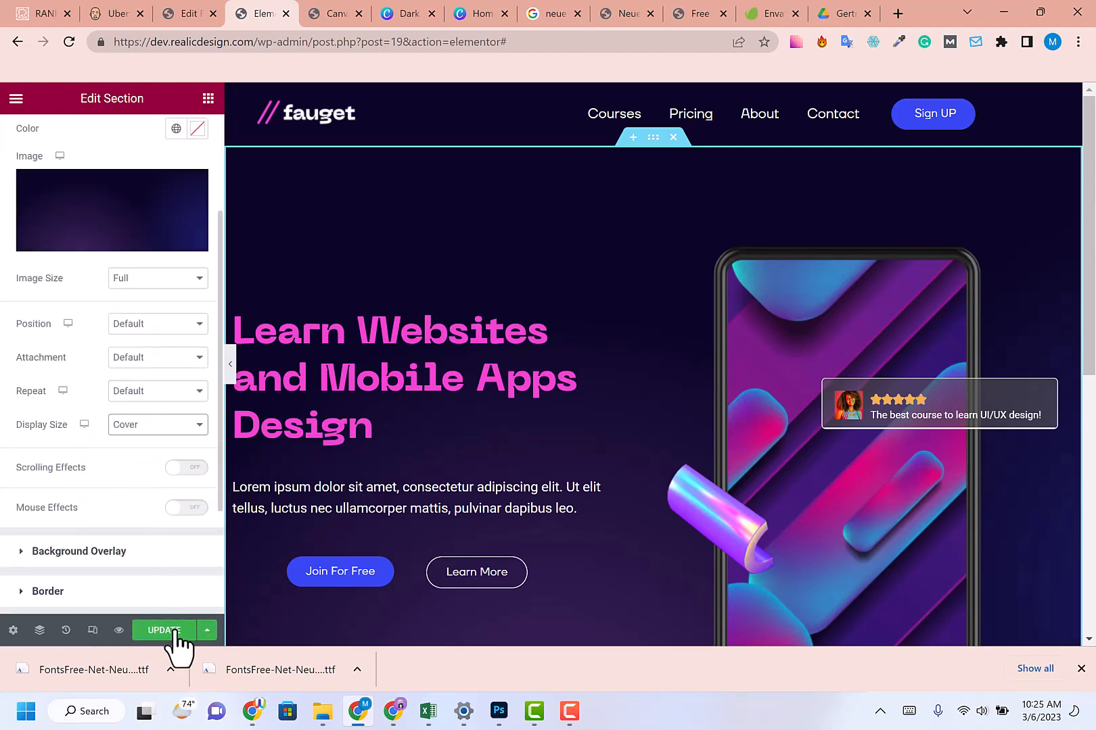
{"action": "left_click", "coordinate": [169, 633]}
- Reload the page preview, dismiss the downloads bar, and examine how the background covers the hero section
{"action": "left_click", "coordinate": [345, 10]}
{"action": "left_click", "coordinate": [291, 12]}
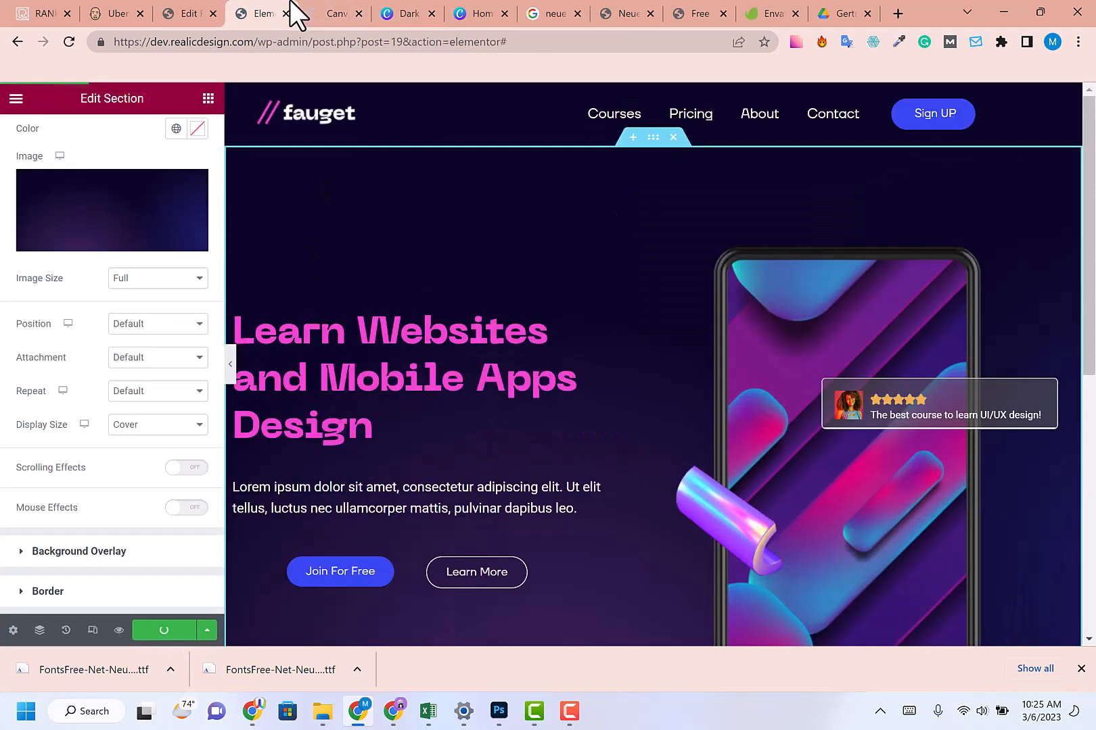
{"action": "left_click", "coordinate": [347, 12]}
{"action": "key", "text": "F5"}
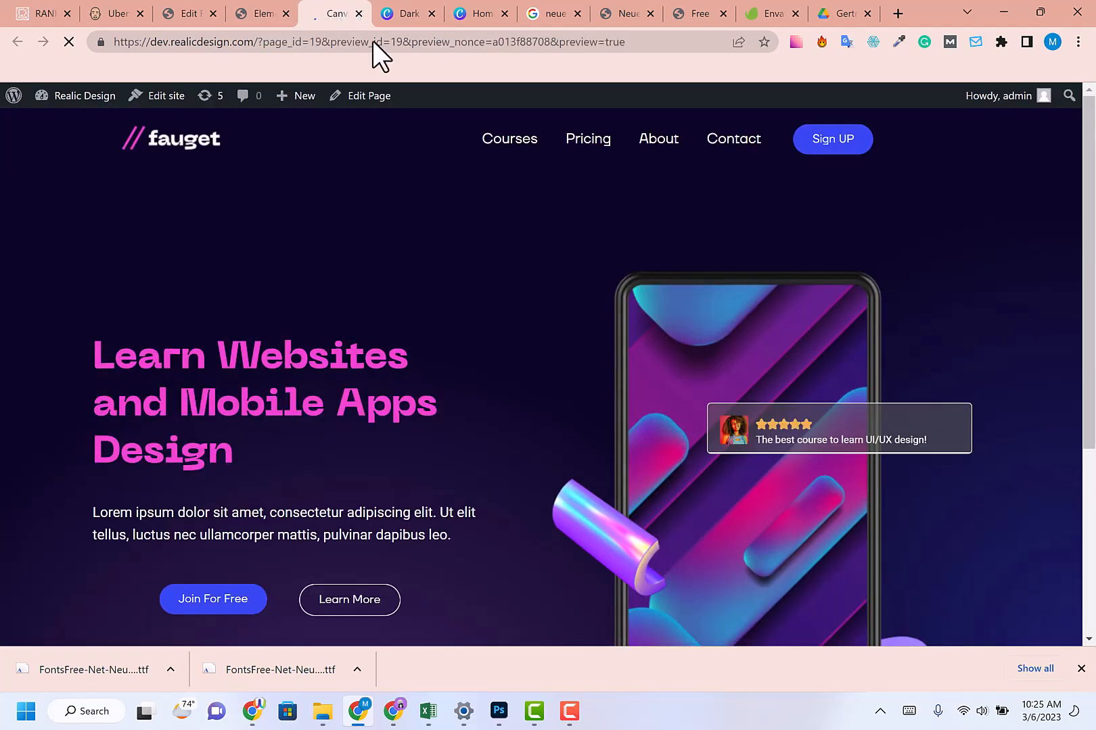
{"action": "scroll", "coordinate": [619, 205], "scroll_direction": "down", "scroll_amount": 3}
{"action": "scroll", "coordinate": [737, 338], "scroll_direction": "up", "scroll_amount": 3}
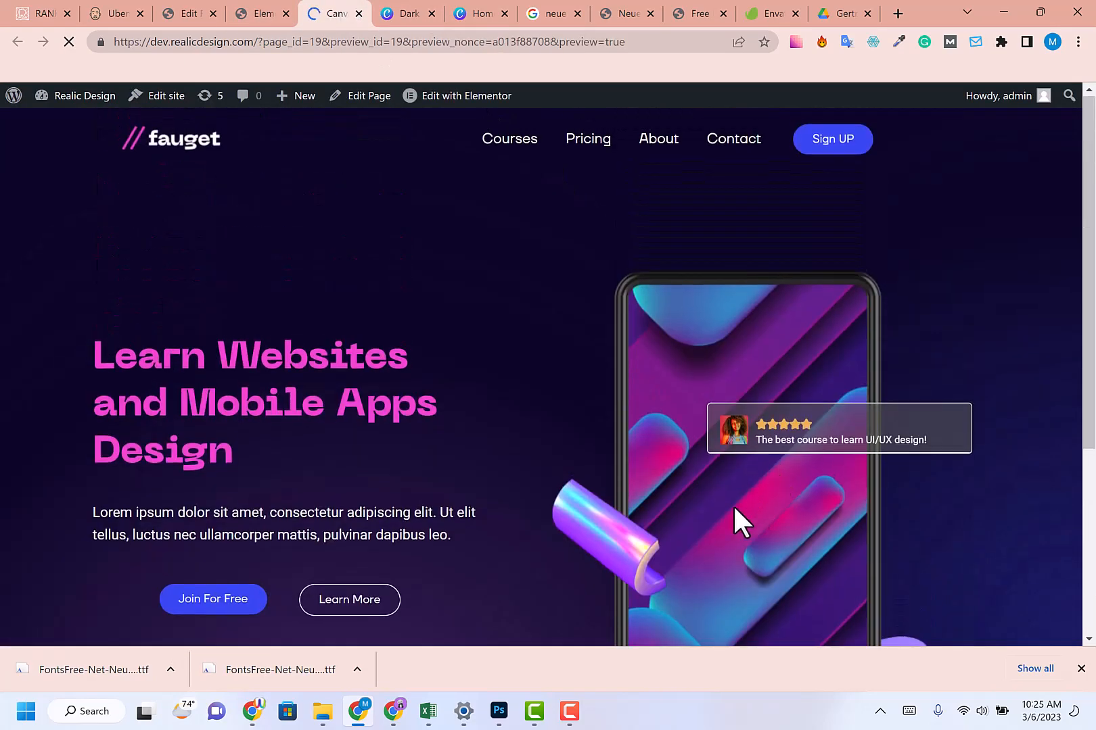
{"action": "scroll", "coordinate": [734, 508], "scroll_direction": "down", "scroll_amount": 2}
{"action": "left_click", "coordinate": [1081, 668]}
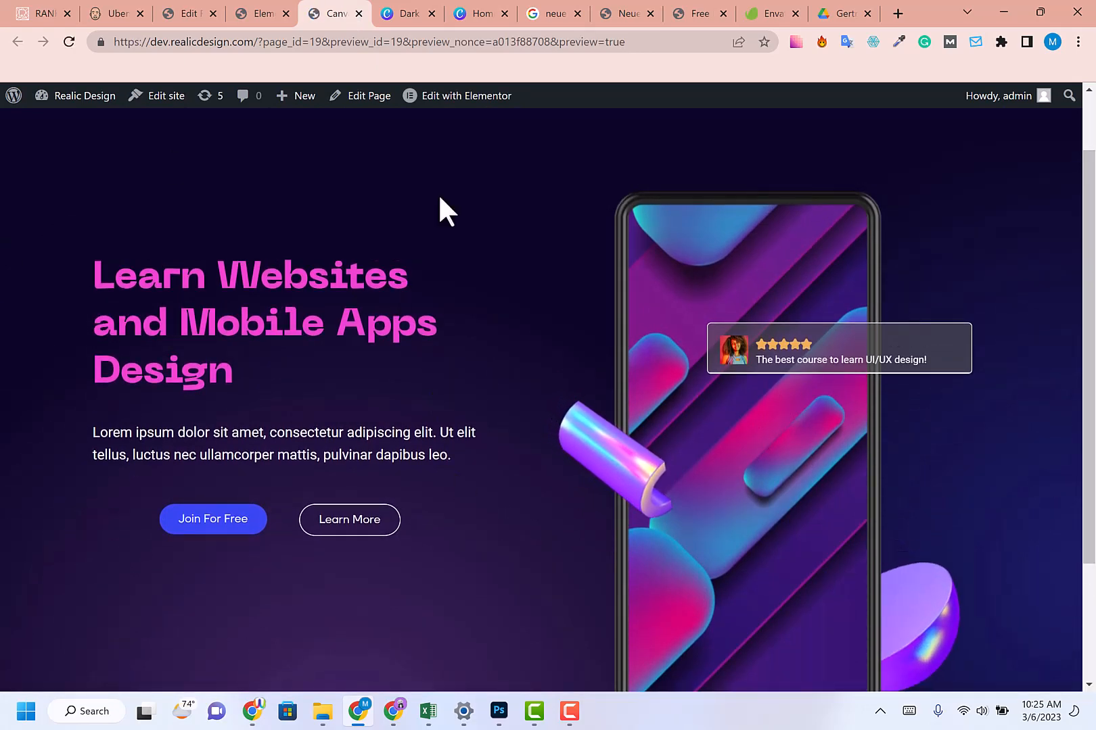
{"action": "scroll", "coordinate": [530, 296], "scroll_direction": "up", "scroll_amount": 1}
{"action": "scroll", "coordinate": [530, 296], "scroll_direction": "down", "scroll_amount": 1}
{"action": "scroll", "coordinate": [541, 305], "scroll_direction": "up", "scroll_amount": 1}
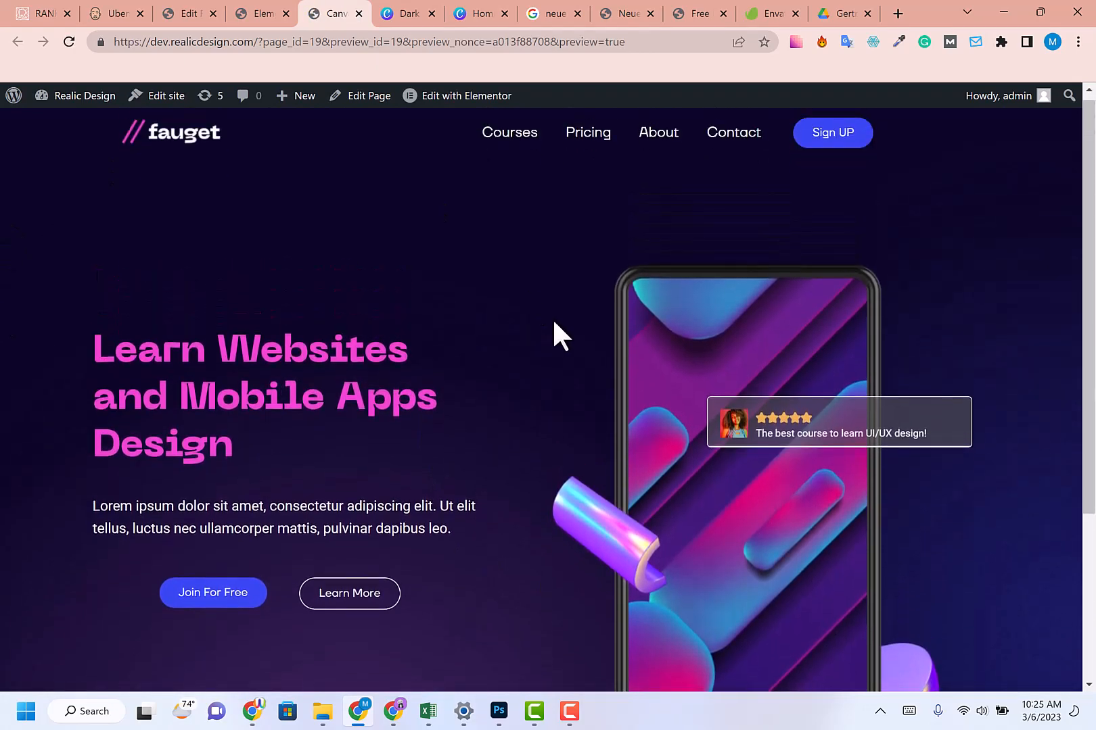
{"action": "scroll", "coordinate": [855, 508], "scroll_direction": "down", "scroll_amount": 1}
{"action": "scroll", "coordinate": [700, 324], "scroll_direction": "up", "scroll_amount": 1}
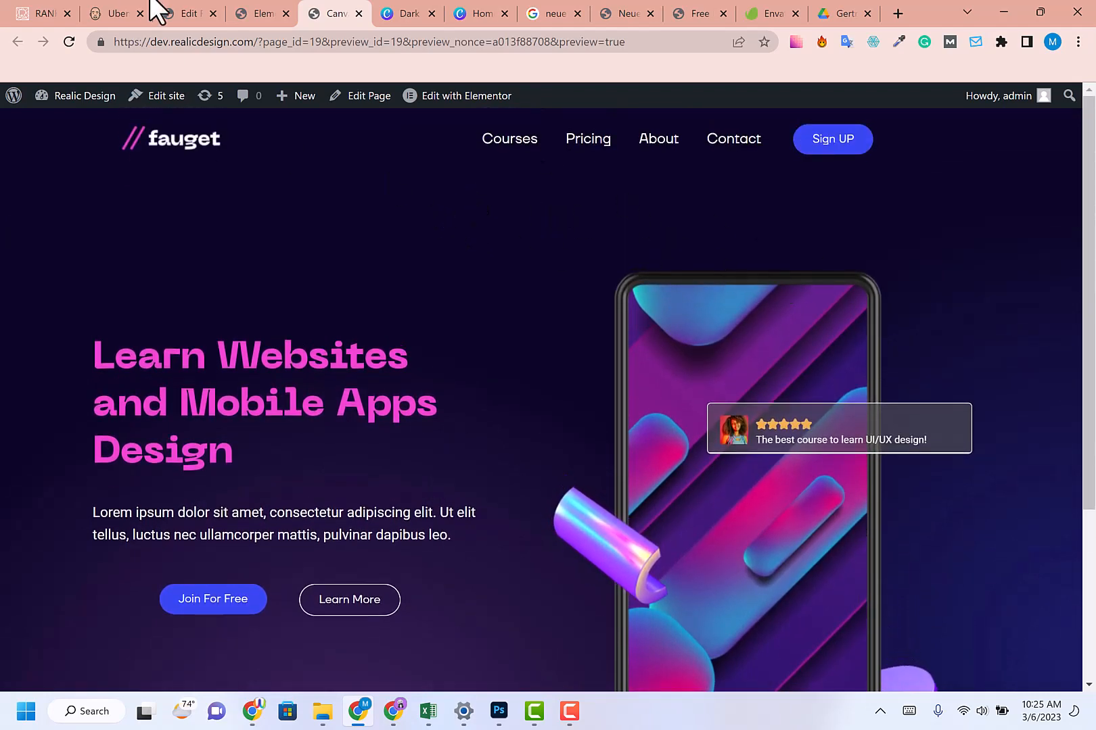
- In the Elementor editor, reduce the spacer above the phone to 57 px and the one above the heading to 128 px, and update the page
{"action": "left_click", "coordinate": [255, 14]}
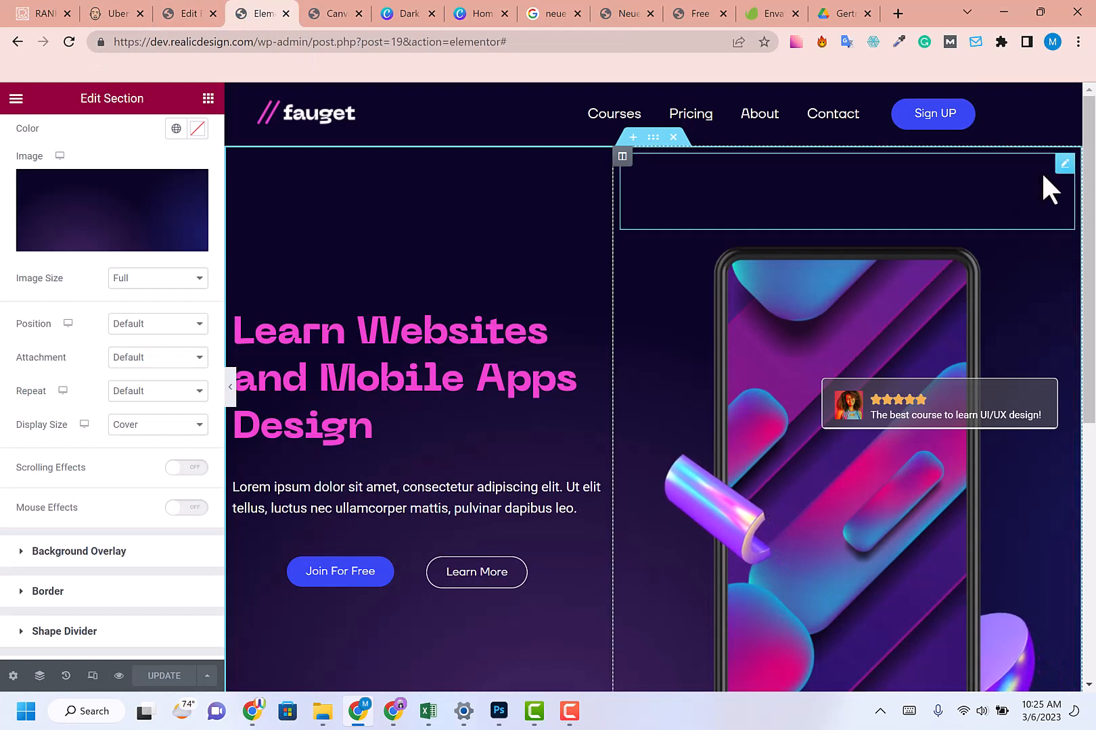
{"action": "left_click", "coordinate": [1064, 164]}
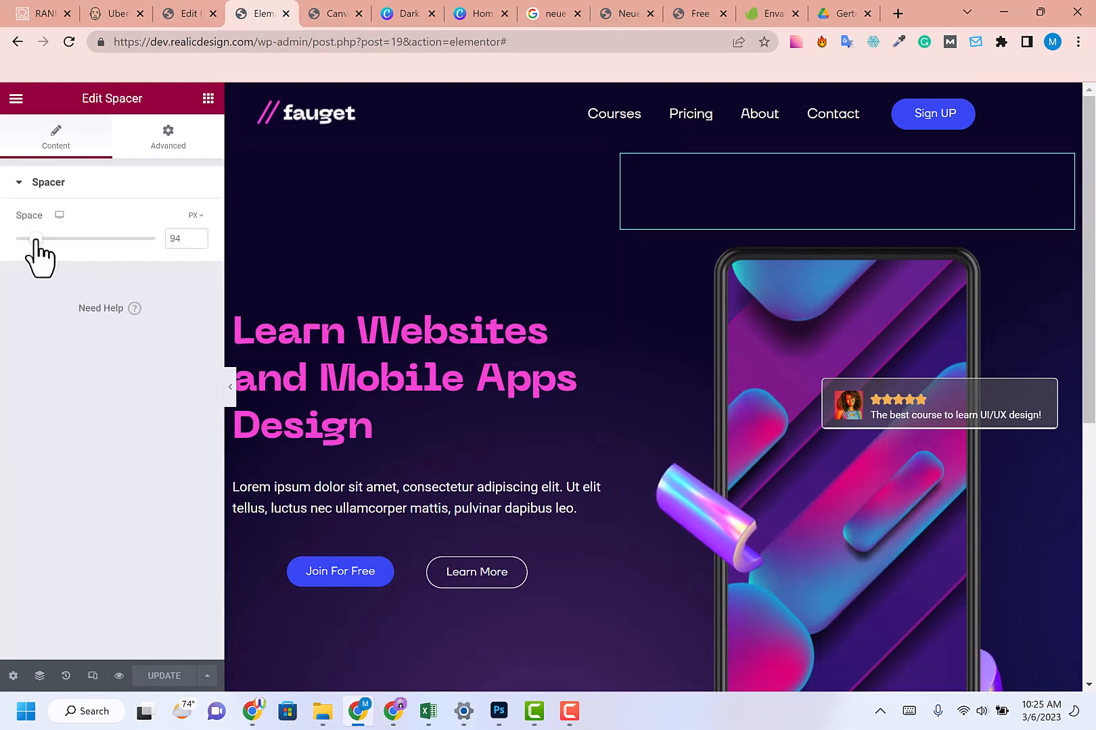
{"action": "left_click_drag", "start_coordinate": [34, 240], "coordinate": [26, 241]}
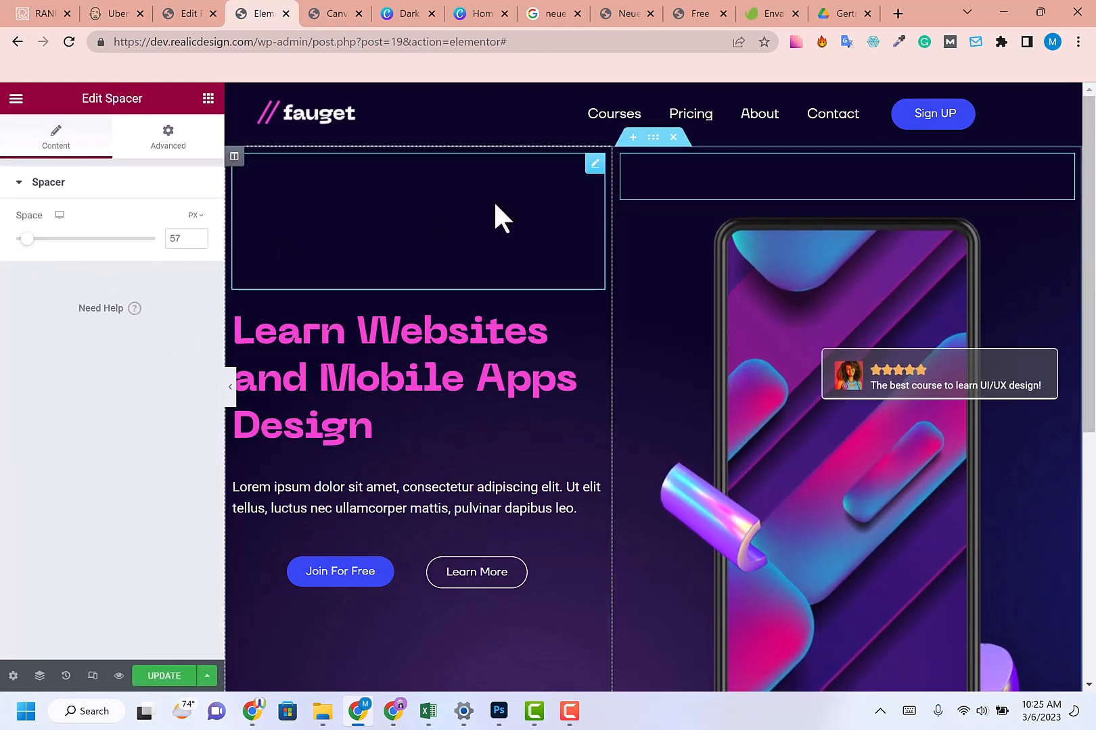
{"action": "left_click", "coordinate": [595, 164]}
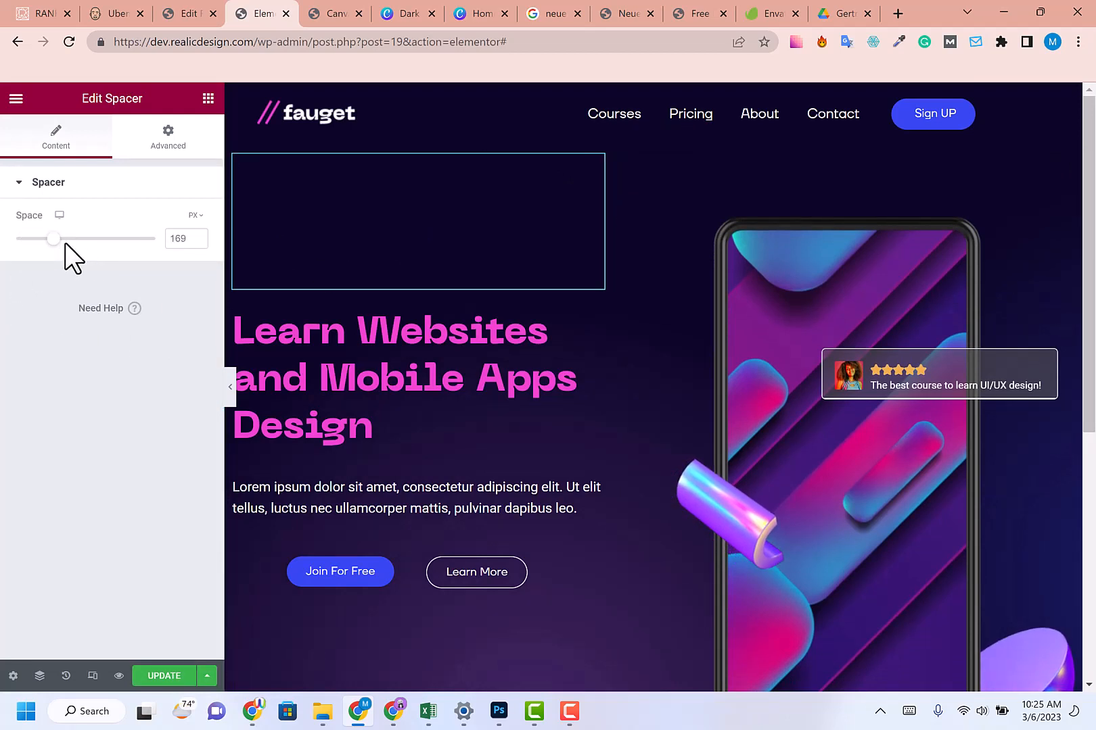
{"action": "left_click_drag", "start_coordinate": [53, 243], "coordinate": [43, 245]}
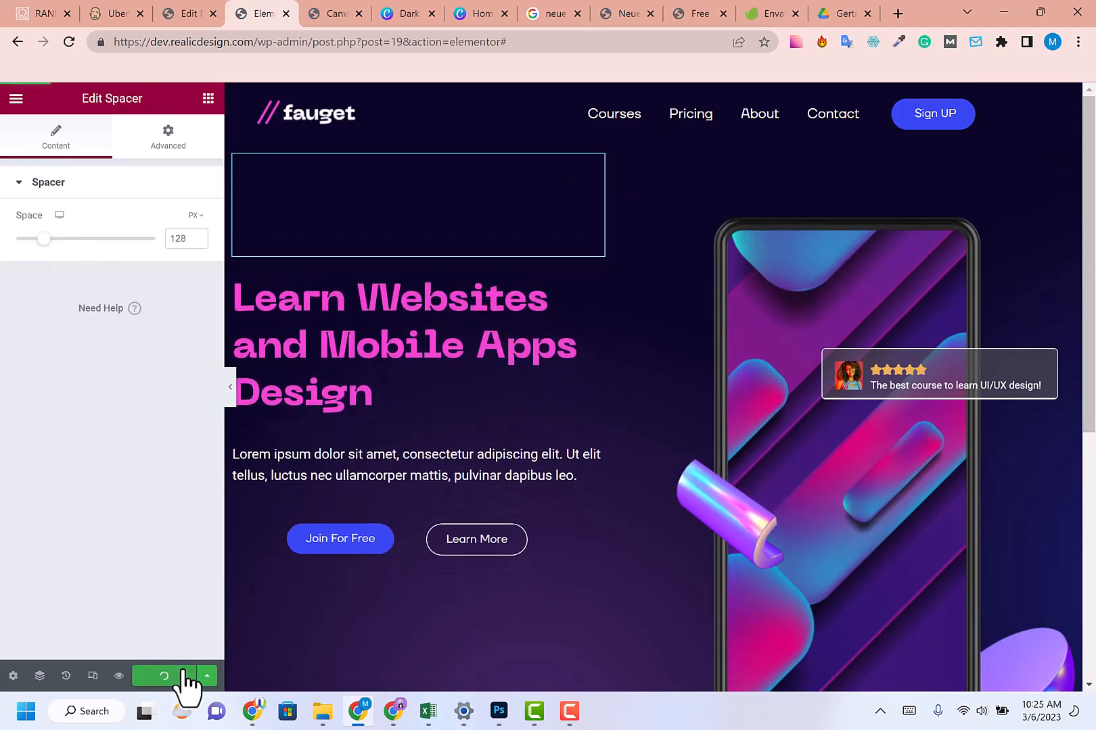
- Check the hero's updated vertical spacing in the page preview and compare the layout with the original Canva design
{"action": "left_click", "coordinate": [325, 3]}
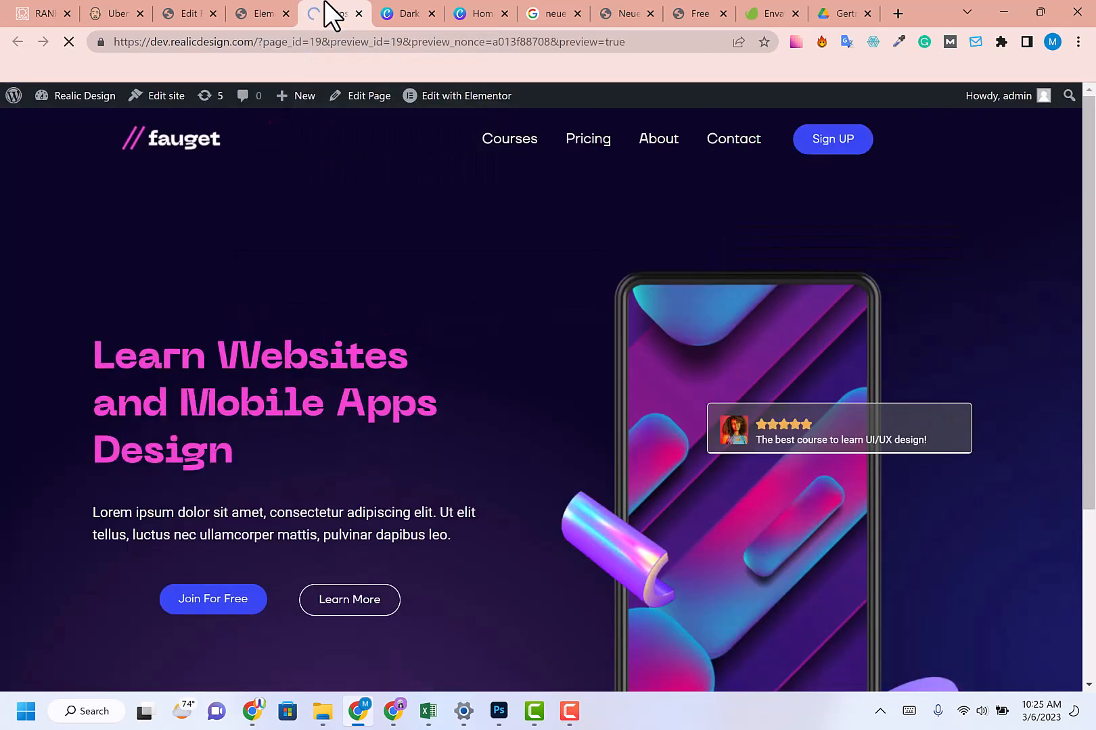
{"action": "scroll", "coordinate": [913, 475], "scroll_direction": "down", "scroll_amount": 2}
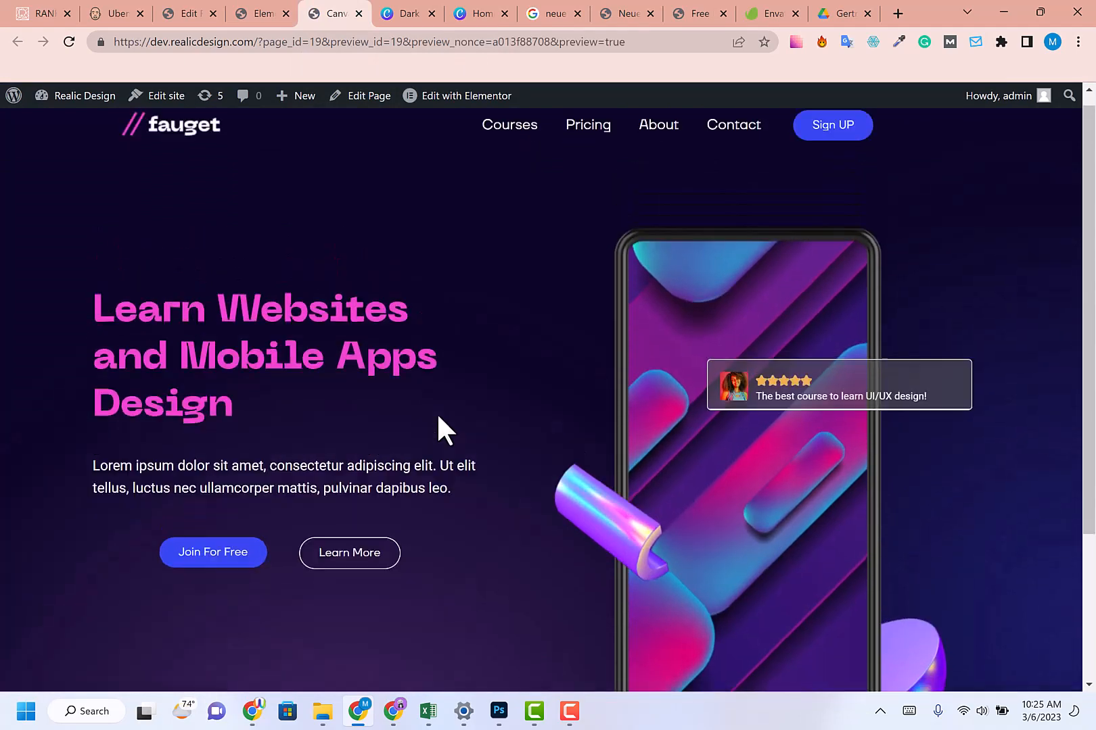
{"action": "scroll", "coordinate": [967, 576], "scroll_direction": "down", "scroll_amount": 1}
{"action": "scroll", "coordinate": [976, 577], "scroll_direction": "up", "scroll_amount": 1}
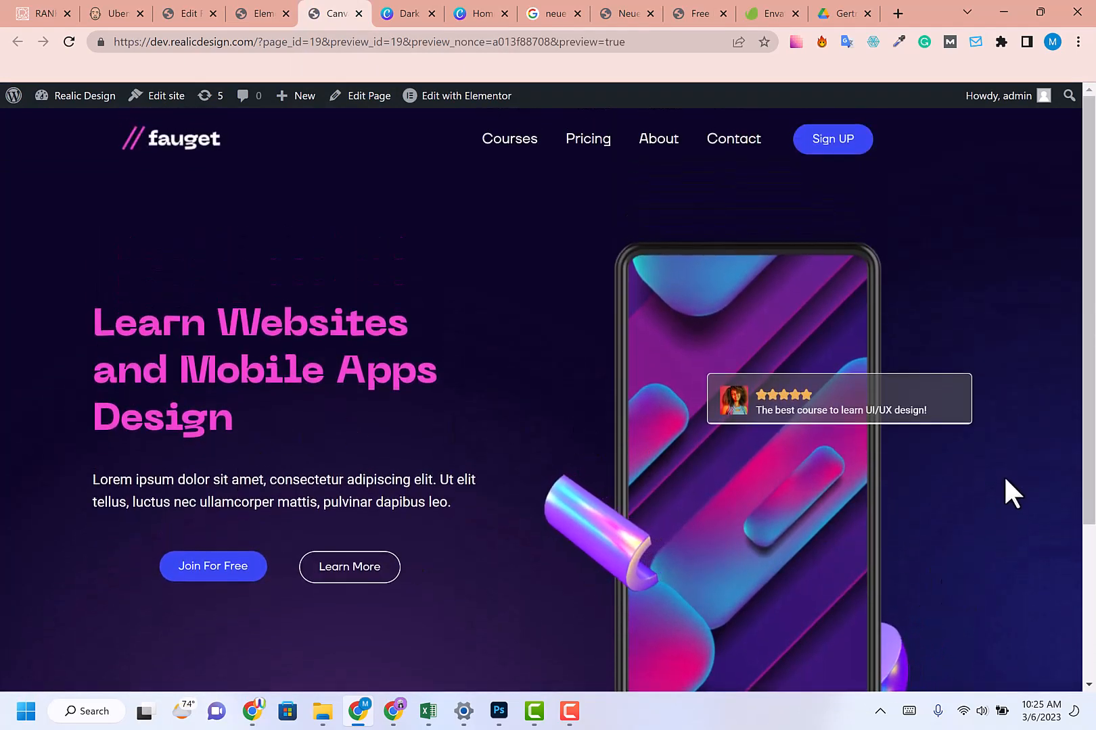
{"action": "scroll", "coordinate": [926, 632], "scroll_direction": "down", "scroll_amount": 1}
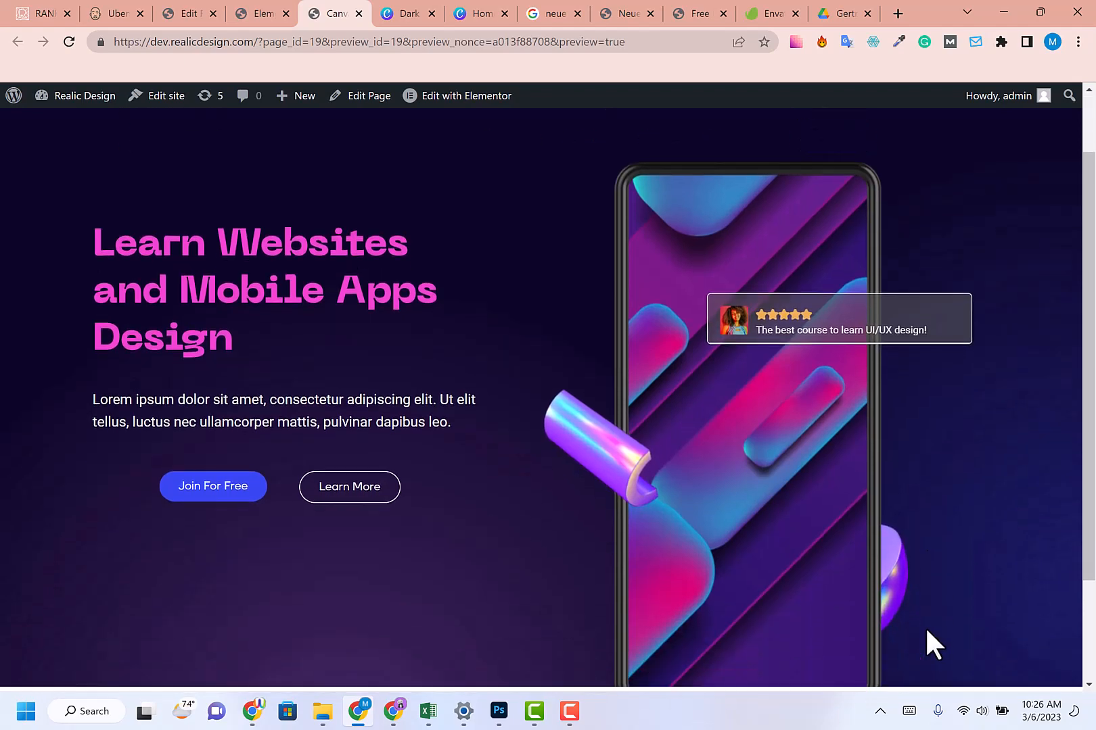
{"action": "scroll", "coordinate": [927, 630], "scroll_direction": "up", "scroll_amount": 1}
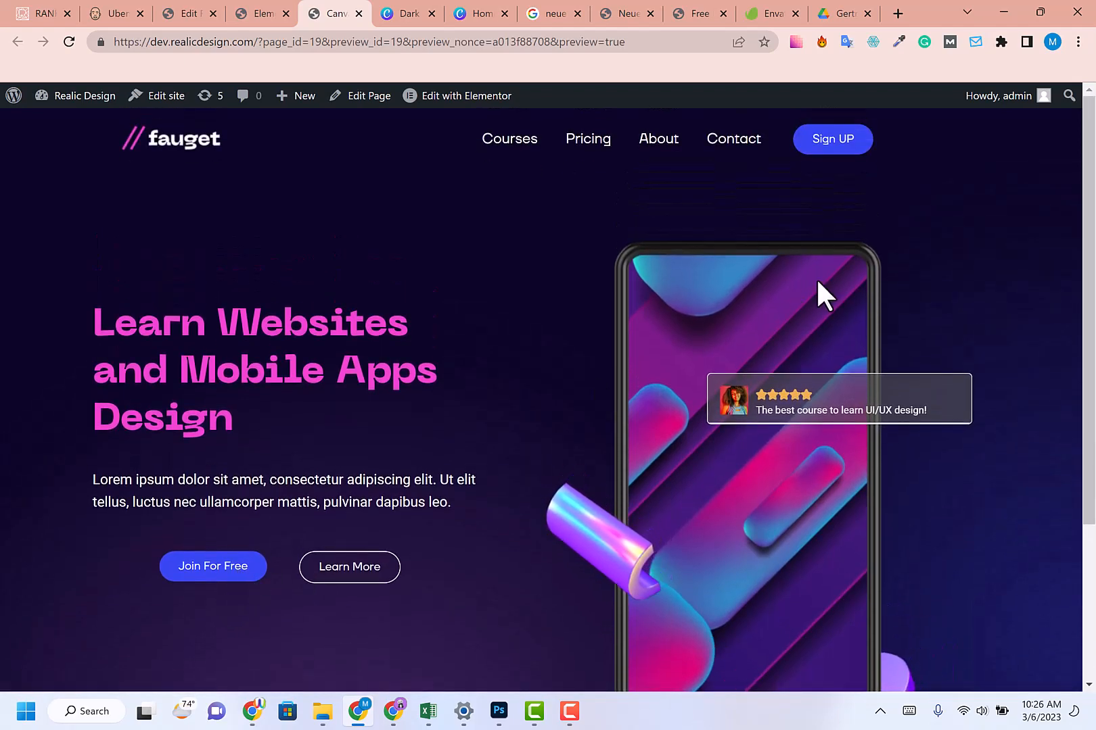
{"action": "left_click", "coordinate": [399, 12]}
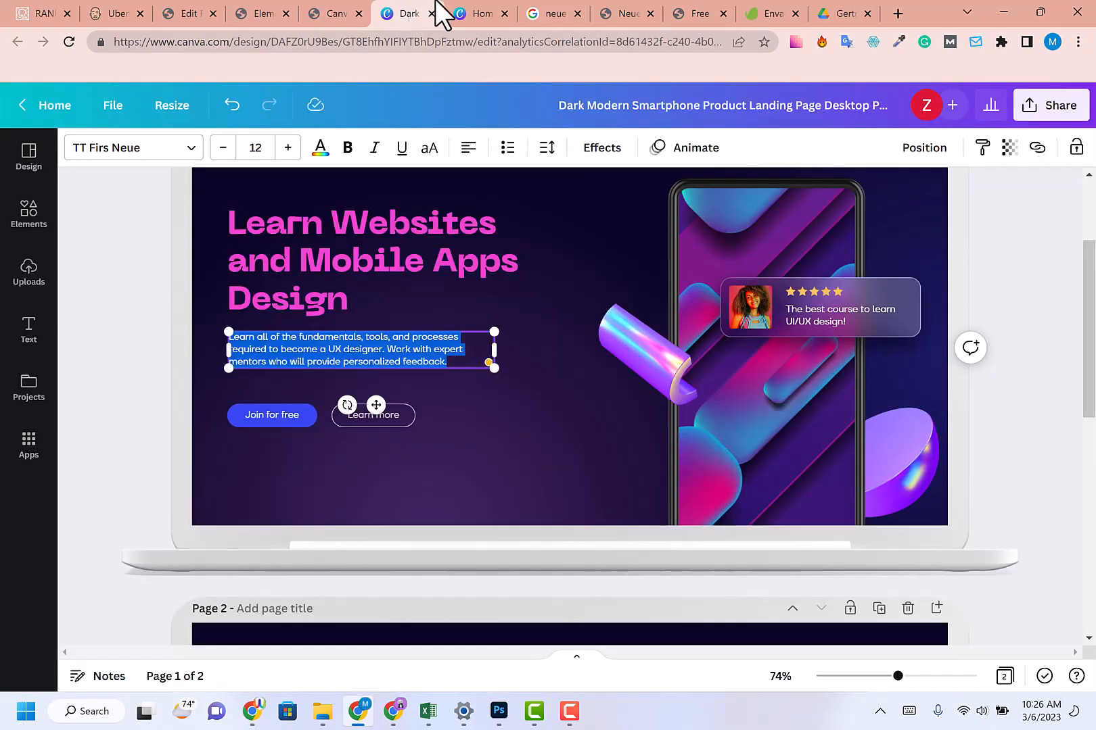
{"action": "left_click", "coordinate": [354, 8]}
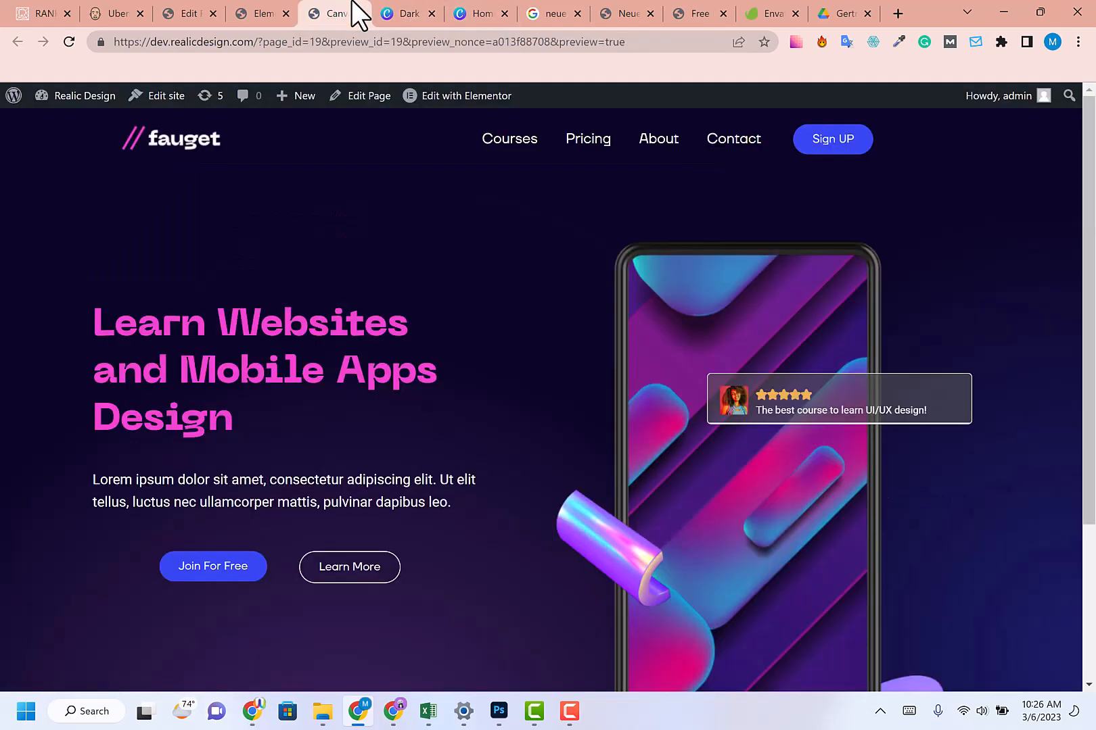